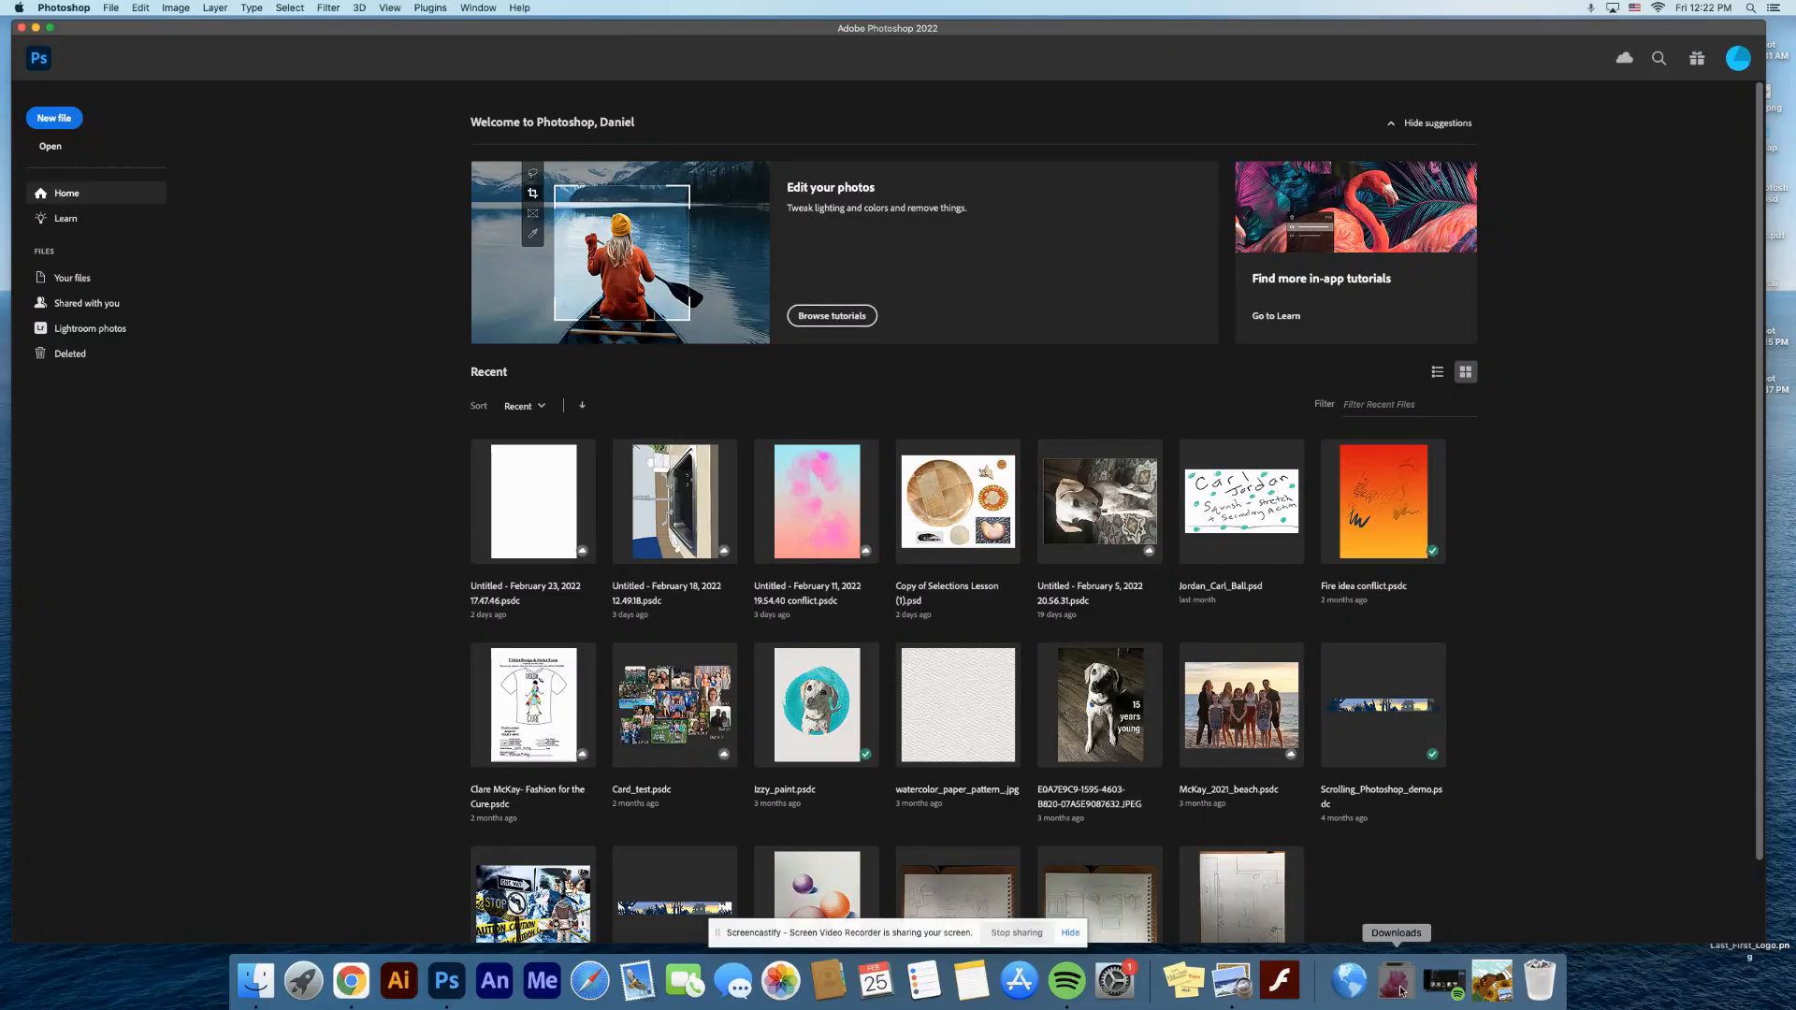
# - Open Layers Start Image (2).psd and Beach (1).psd from the Downloads folder, and bring the pineapple document to the front
pyautogui.click(1399, 987)
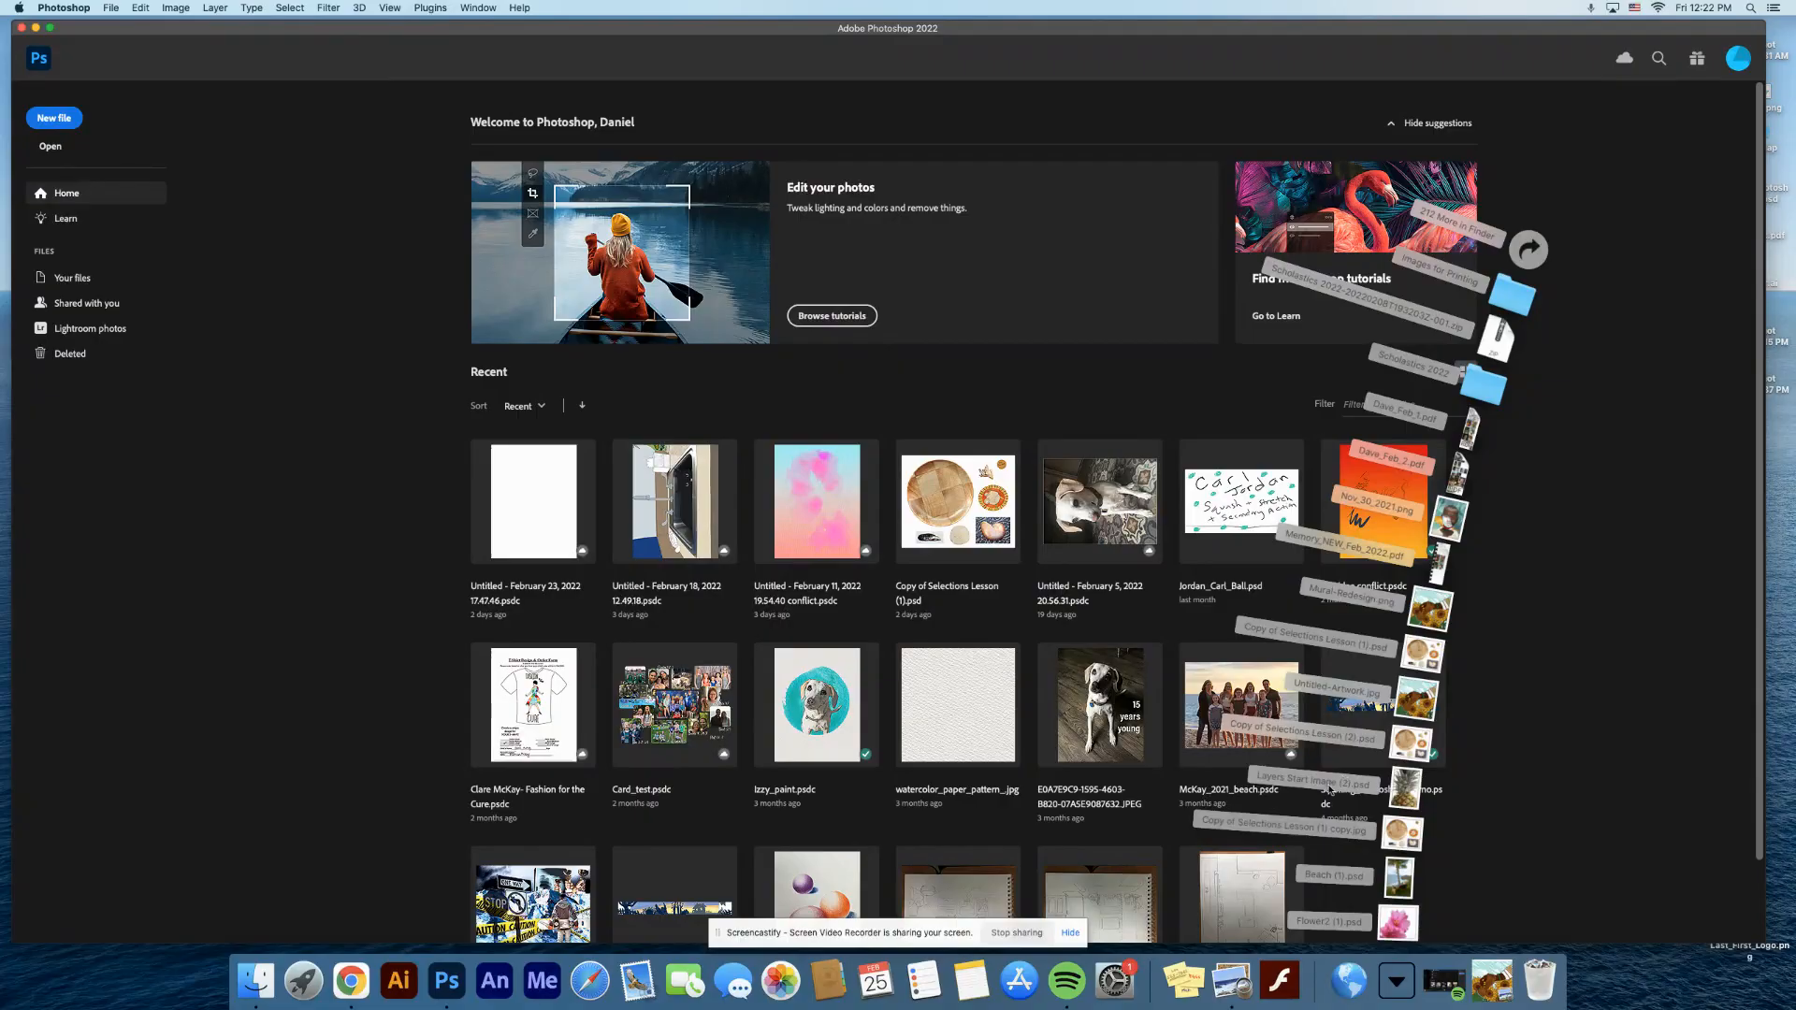
pyautogui.click(1406, 788)
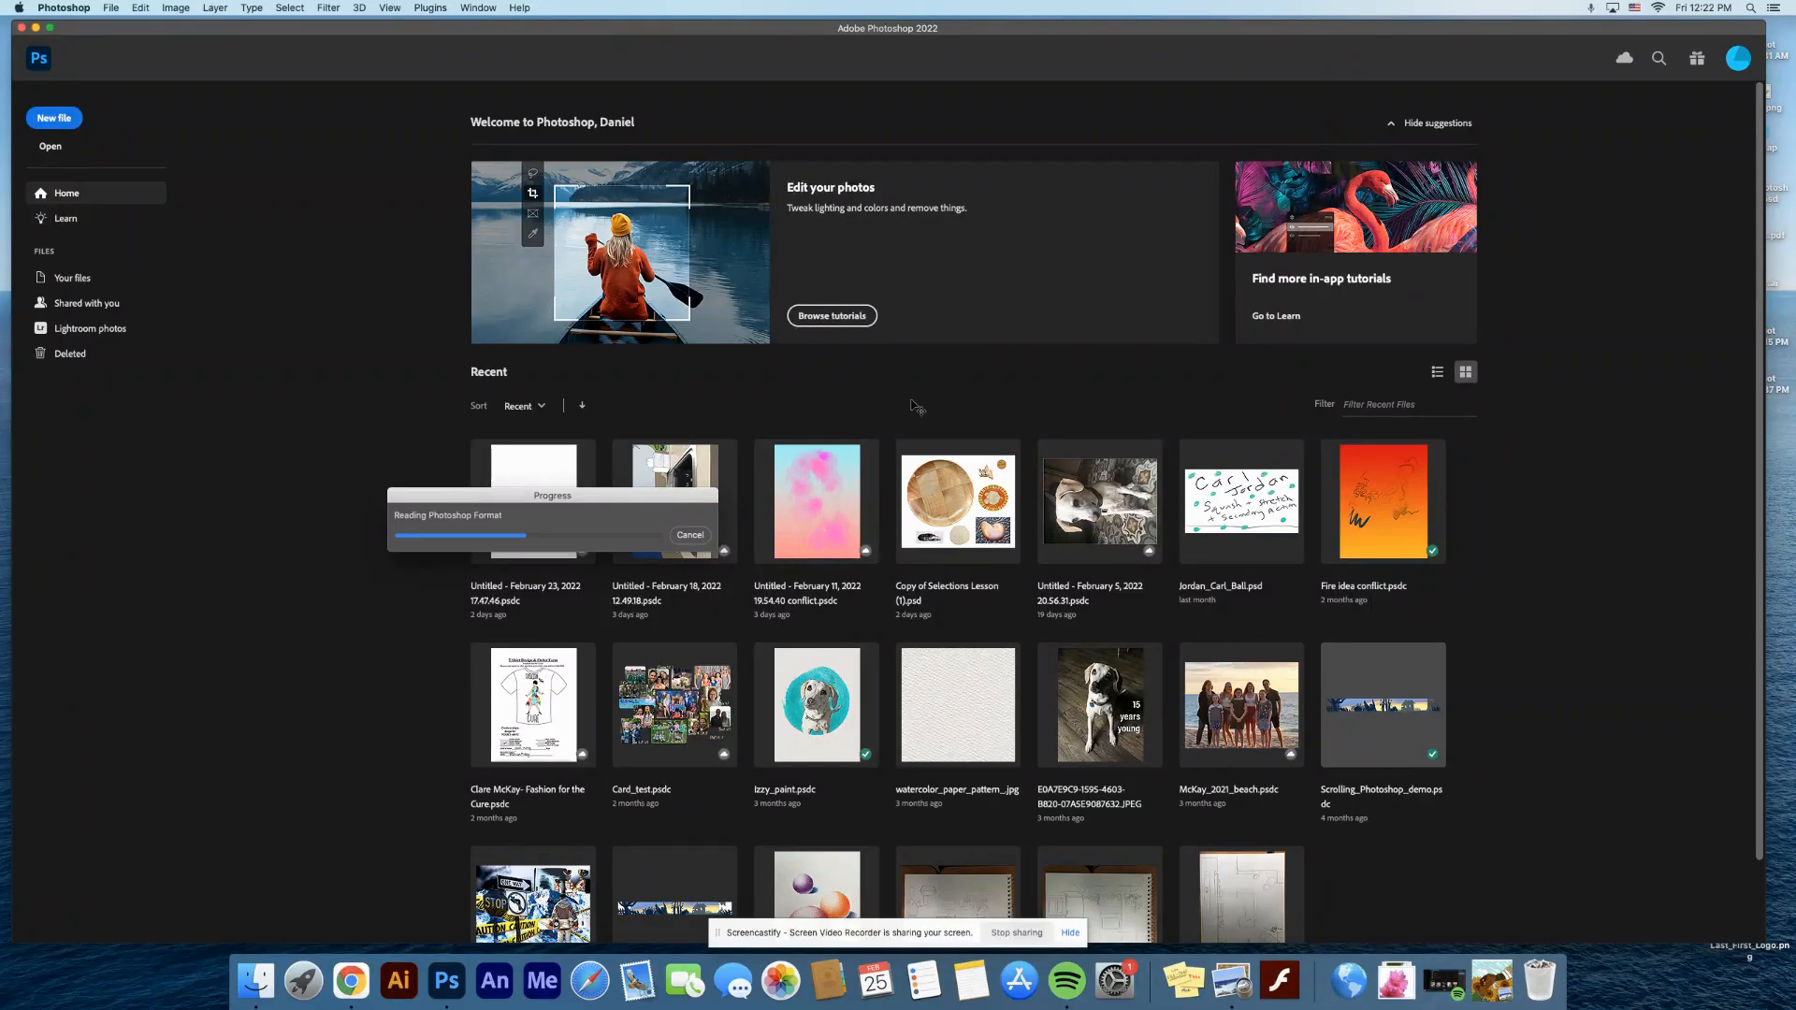
pyautogui.click(1396, 989)
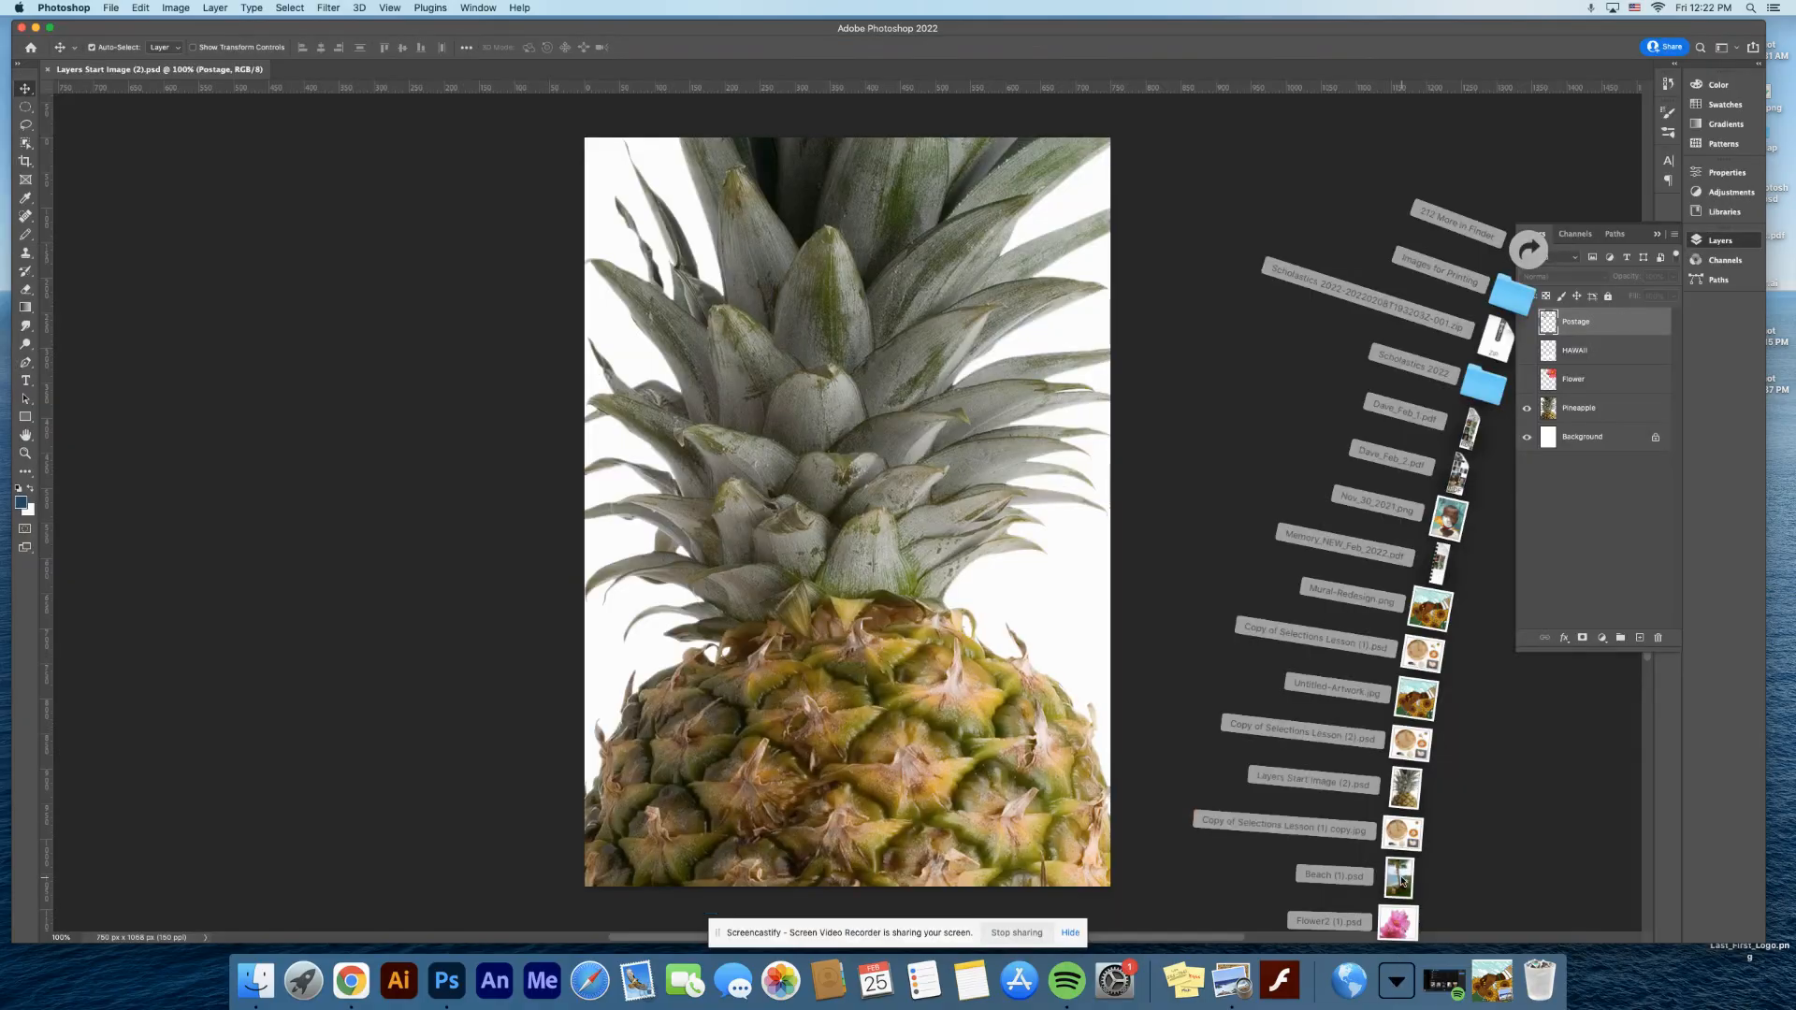
pyautogui.click(1403, 882)
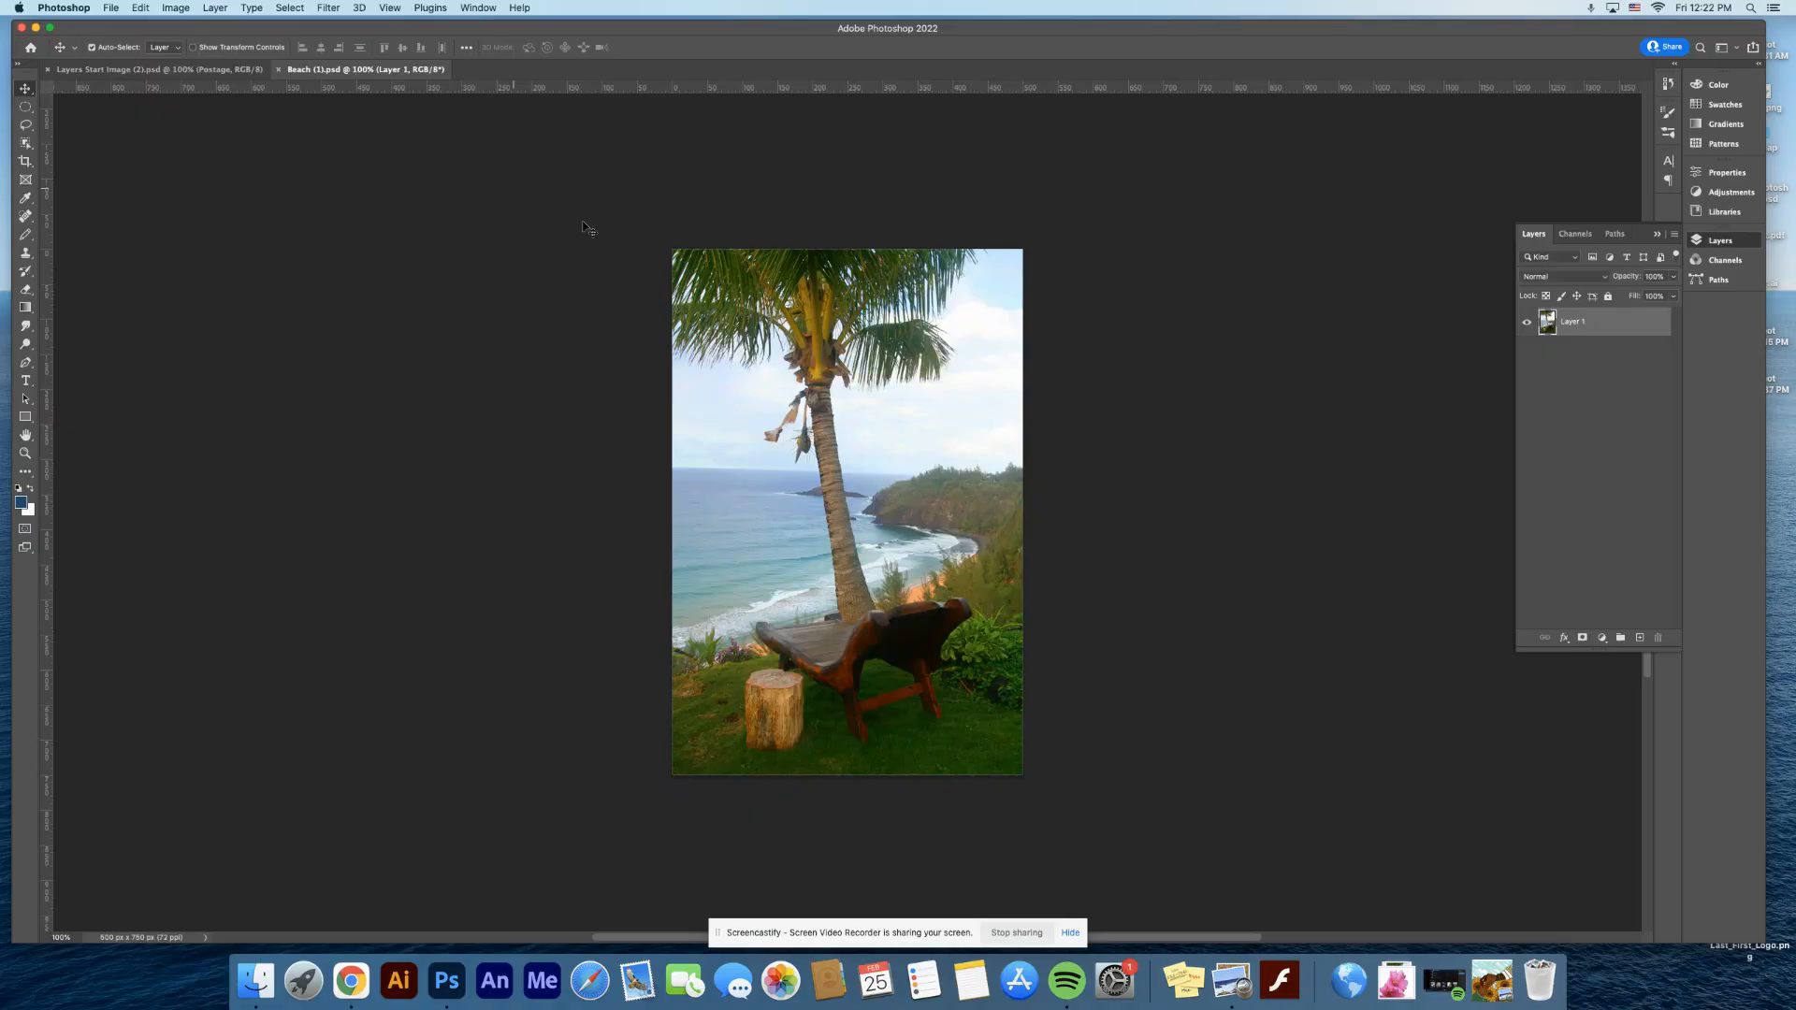
pyautogui.click(205, 73)
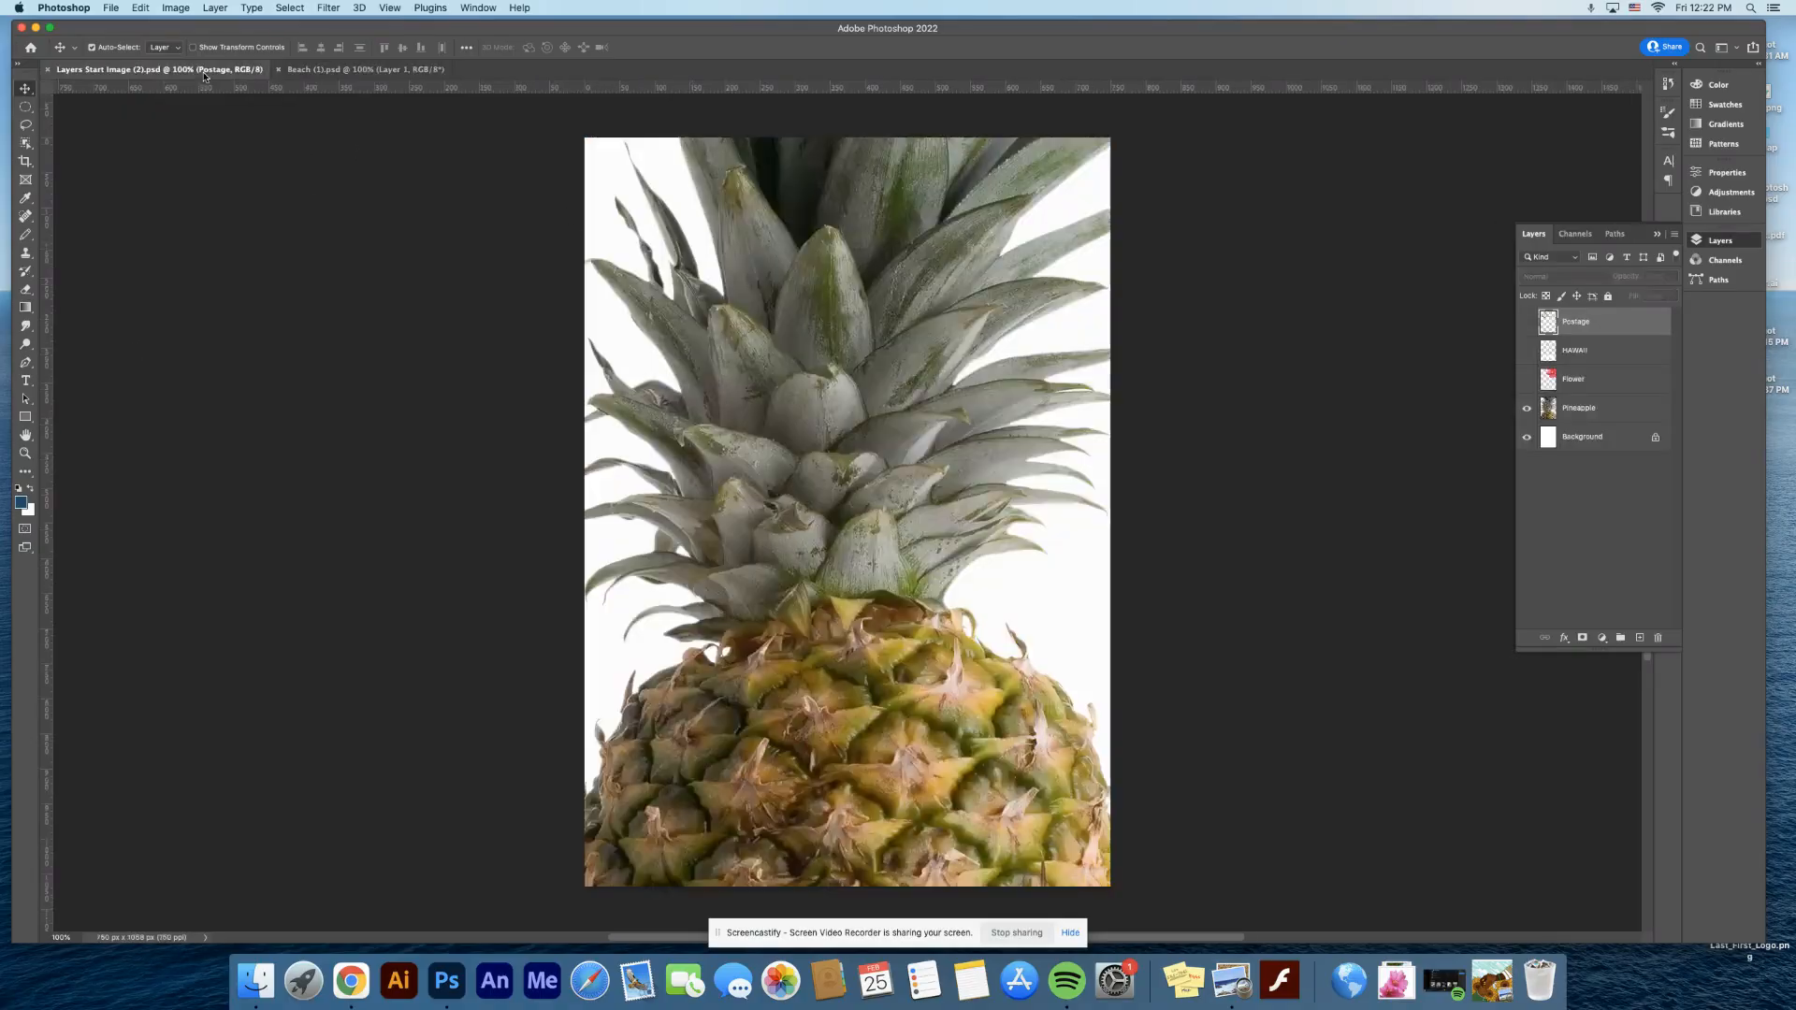
pyautogui.click(361, 71)
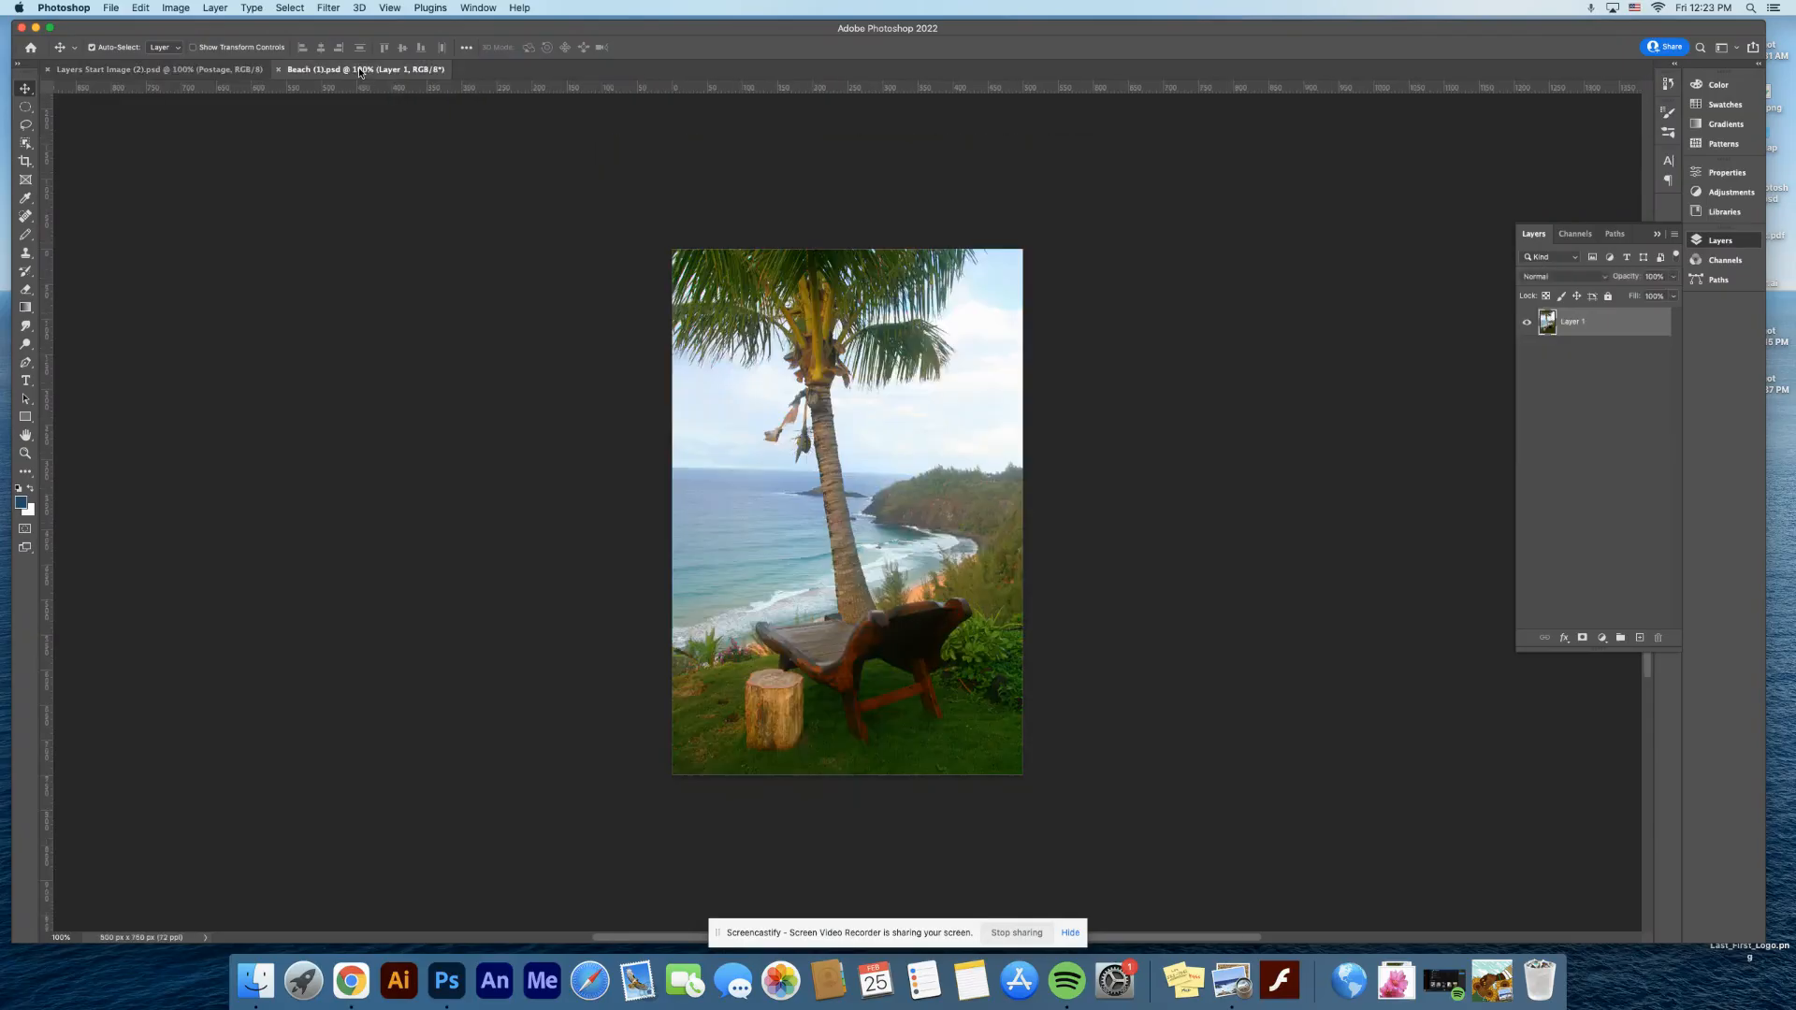
pyautogui.click(165, 72)
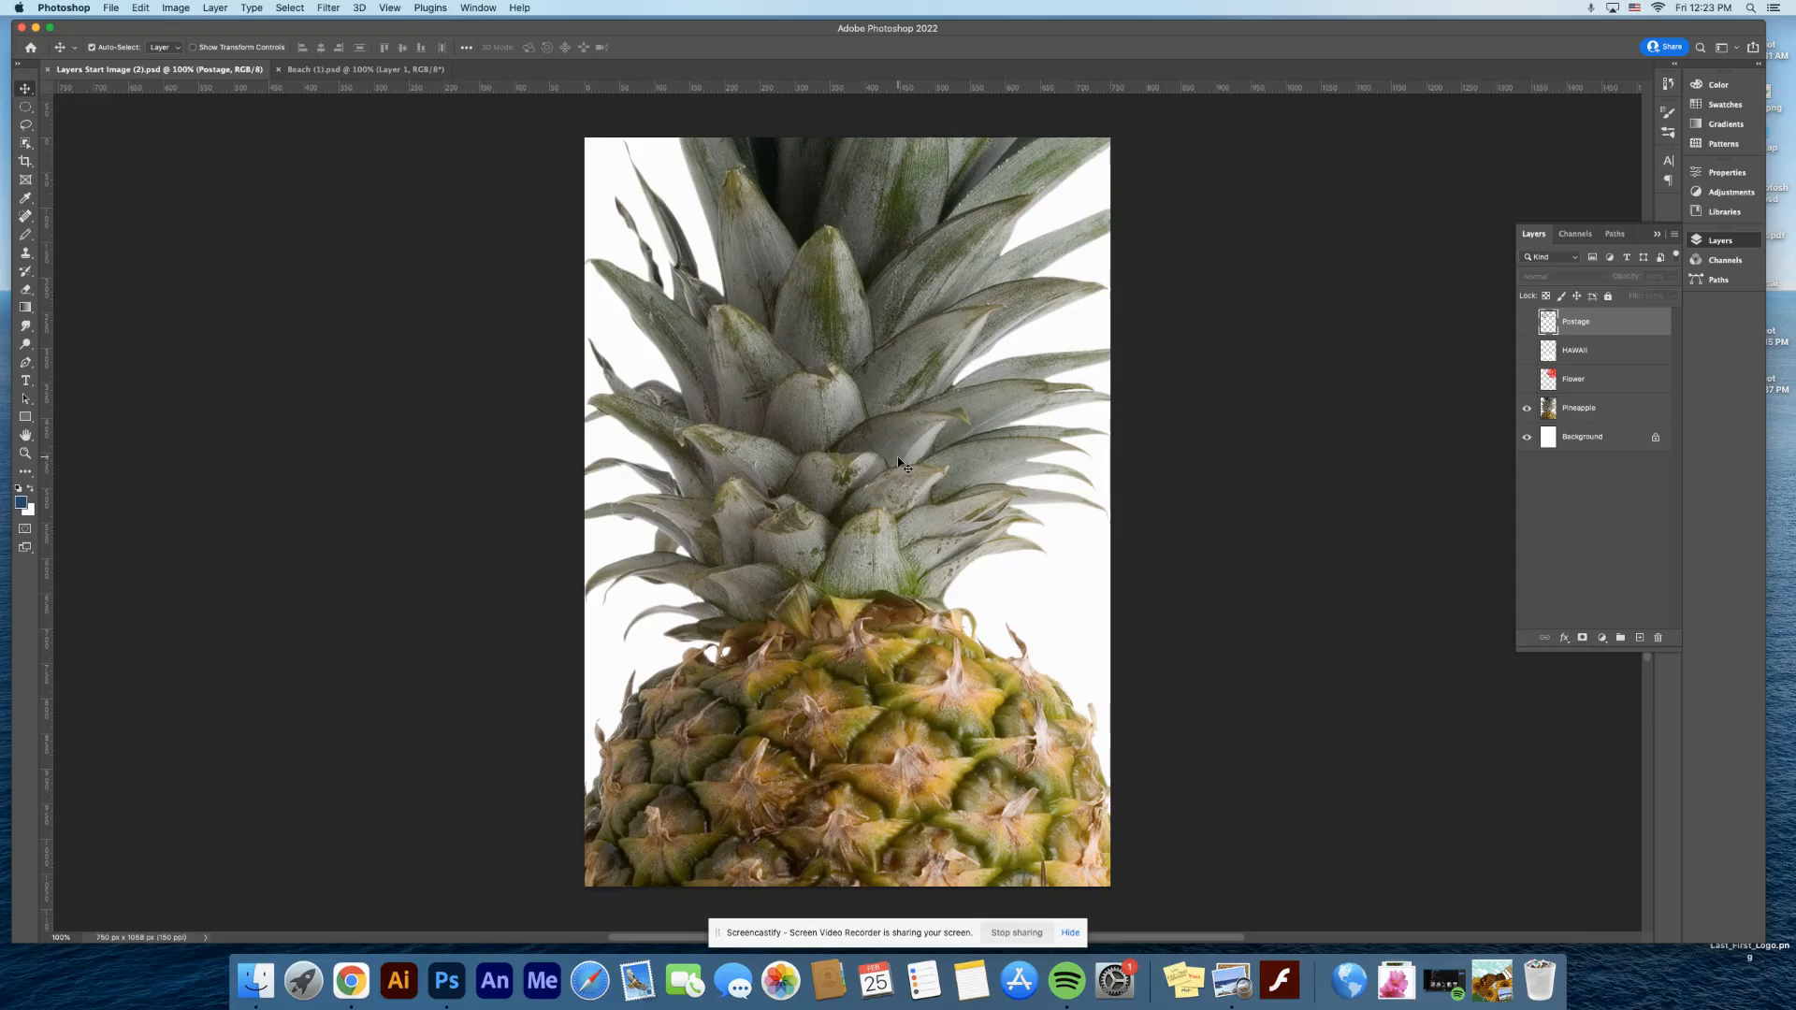
# - Detach the Layers panel from the dock, enlarge it, and close it
pyautogui.click(1722, 241)
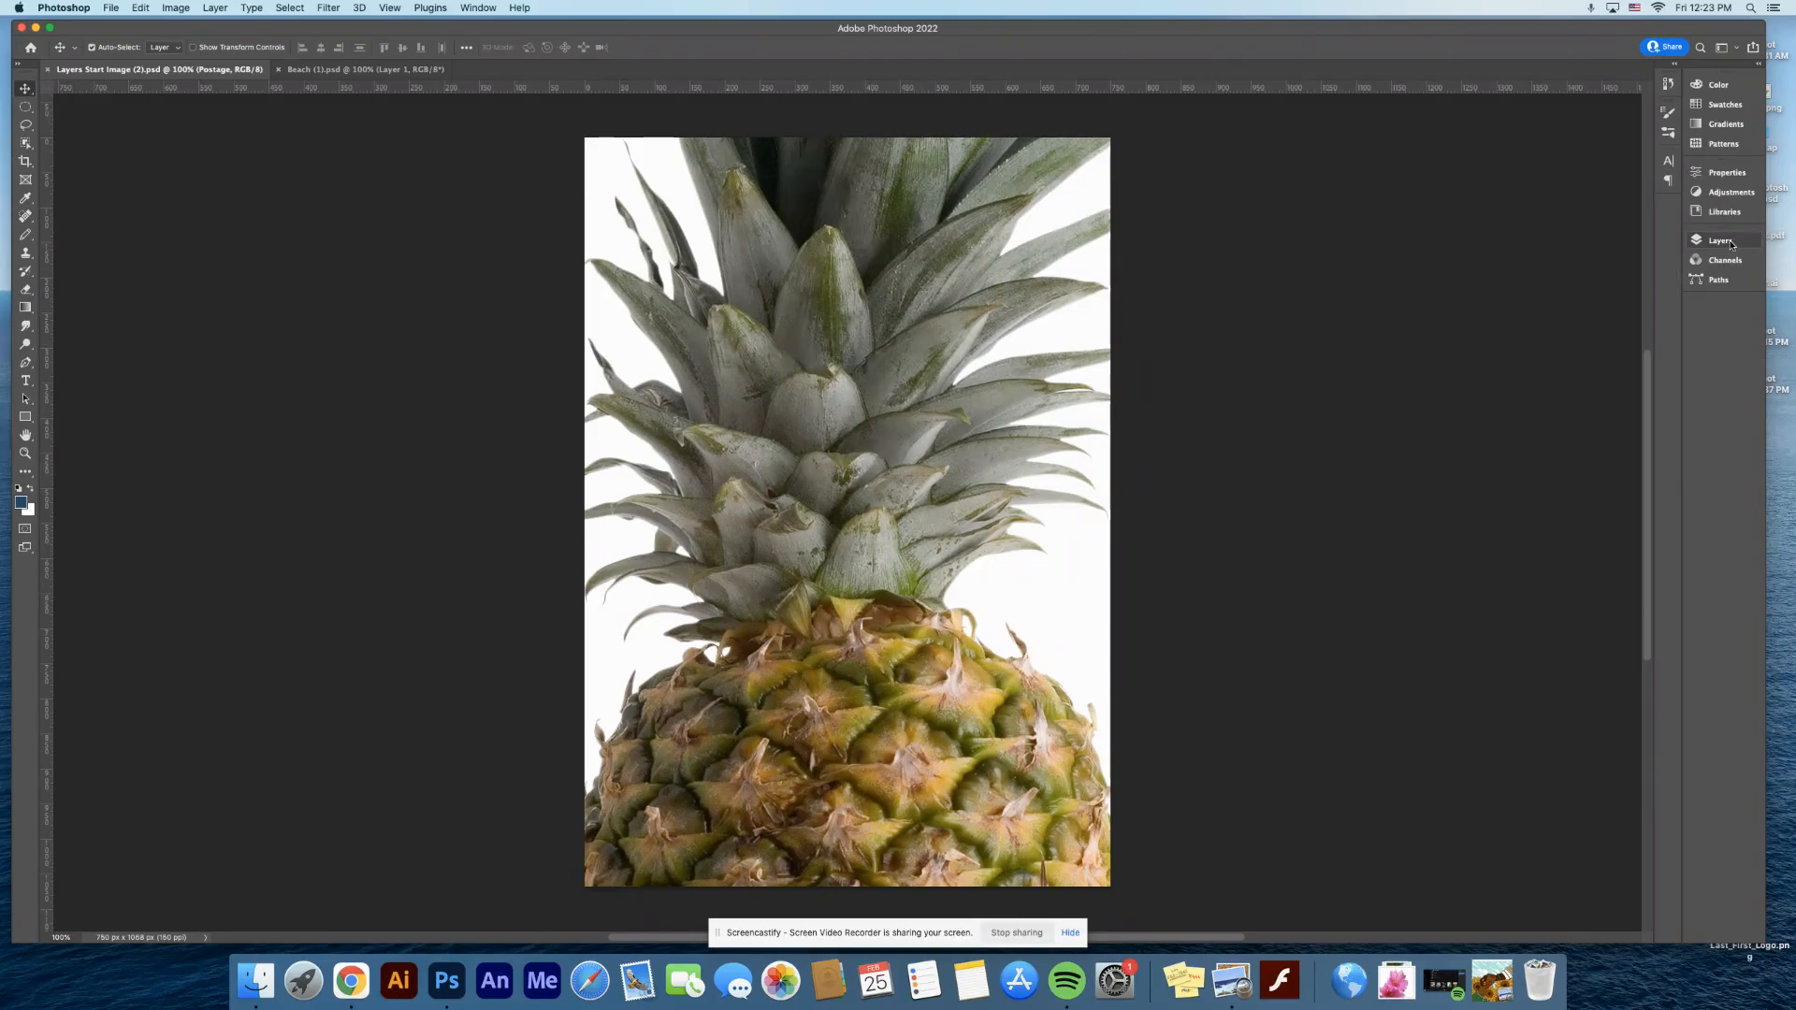
pyautogui.click(1730, 242)
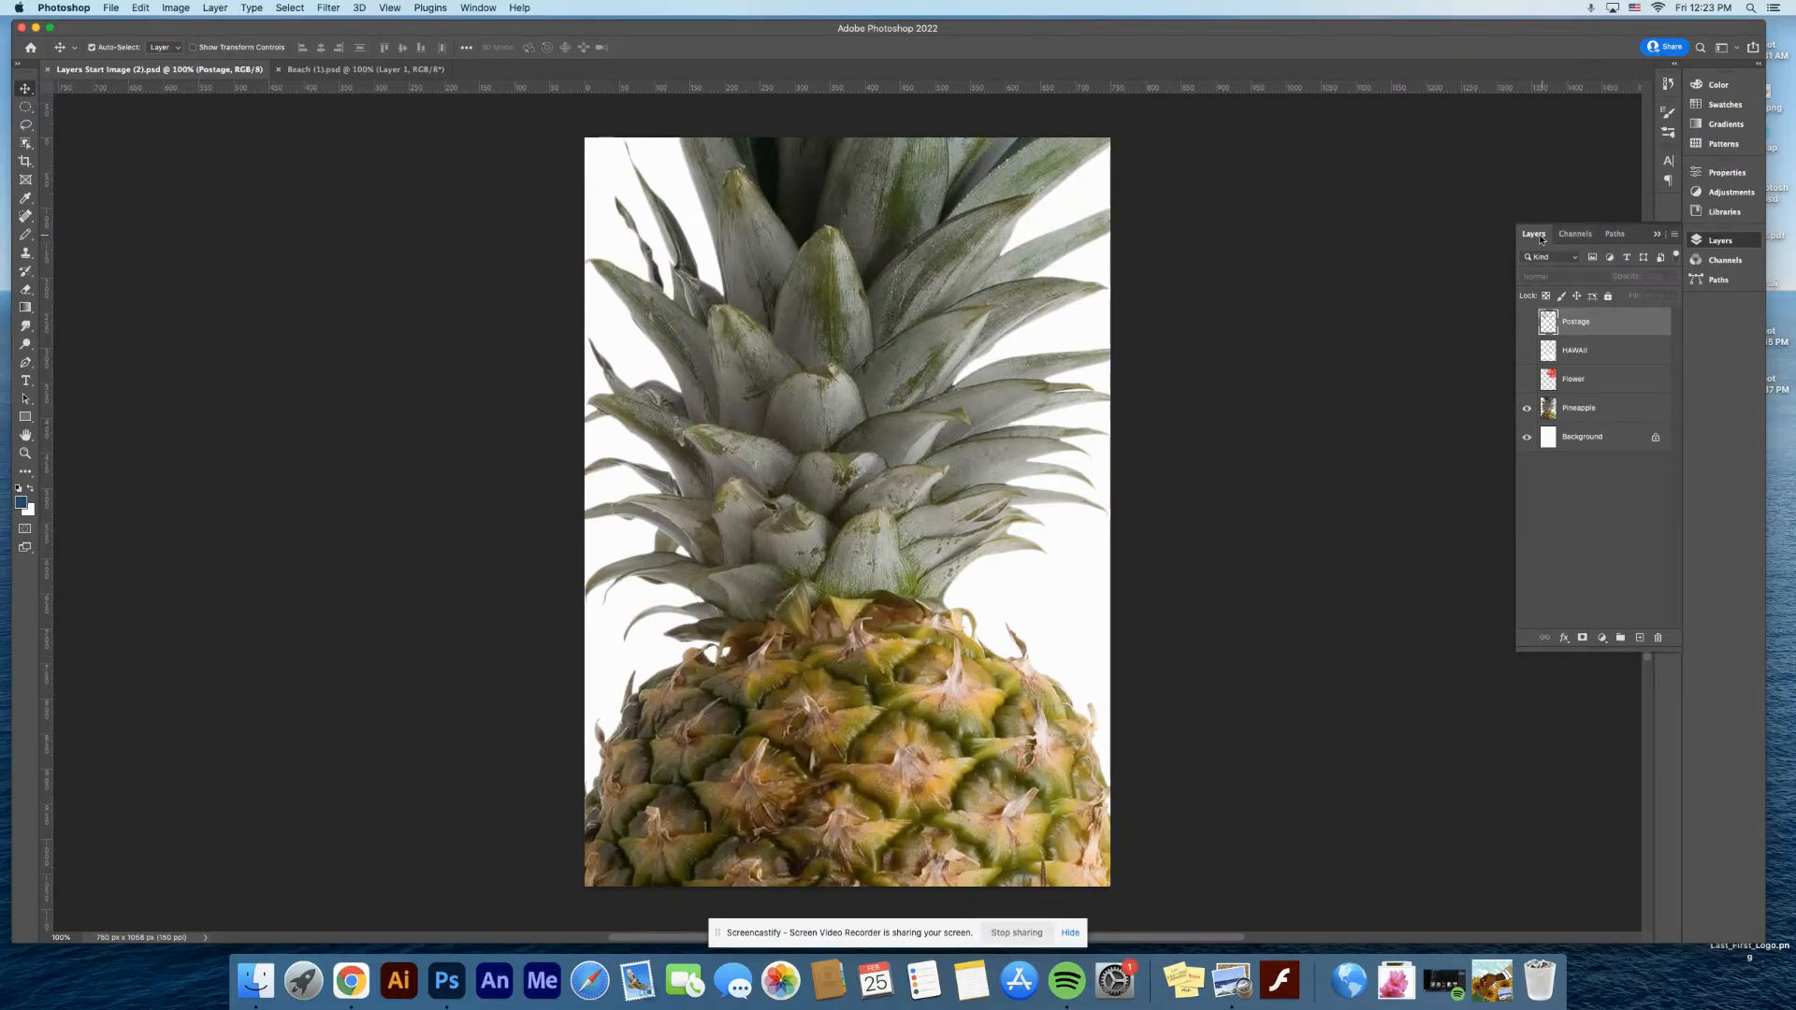
pyautogui.moveTo(1534, 235); pyautogui.dragTo(1200, 141)
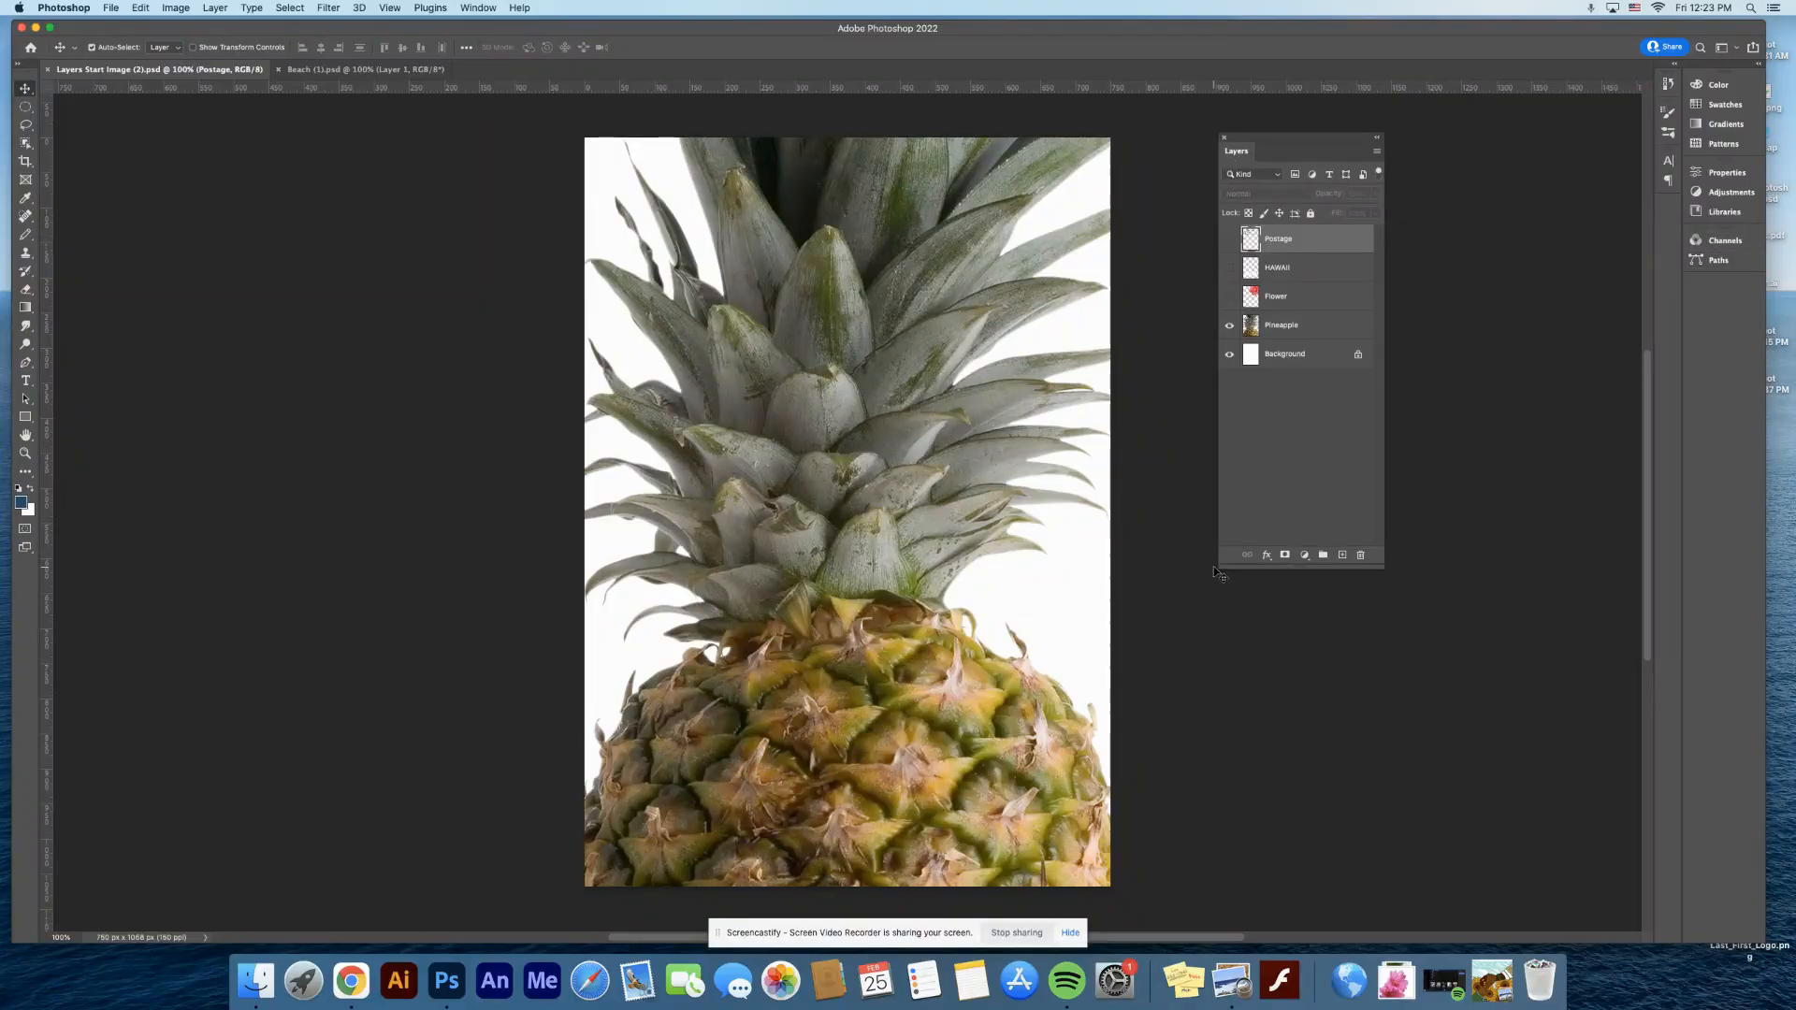
pyautogui.moveTo(1220, 568); pyautogui.dragTo(1149, 788)
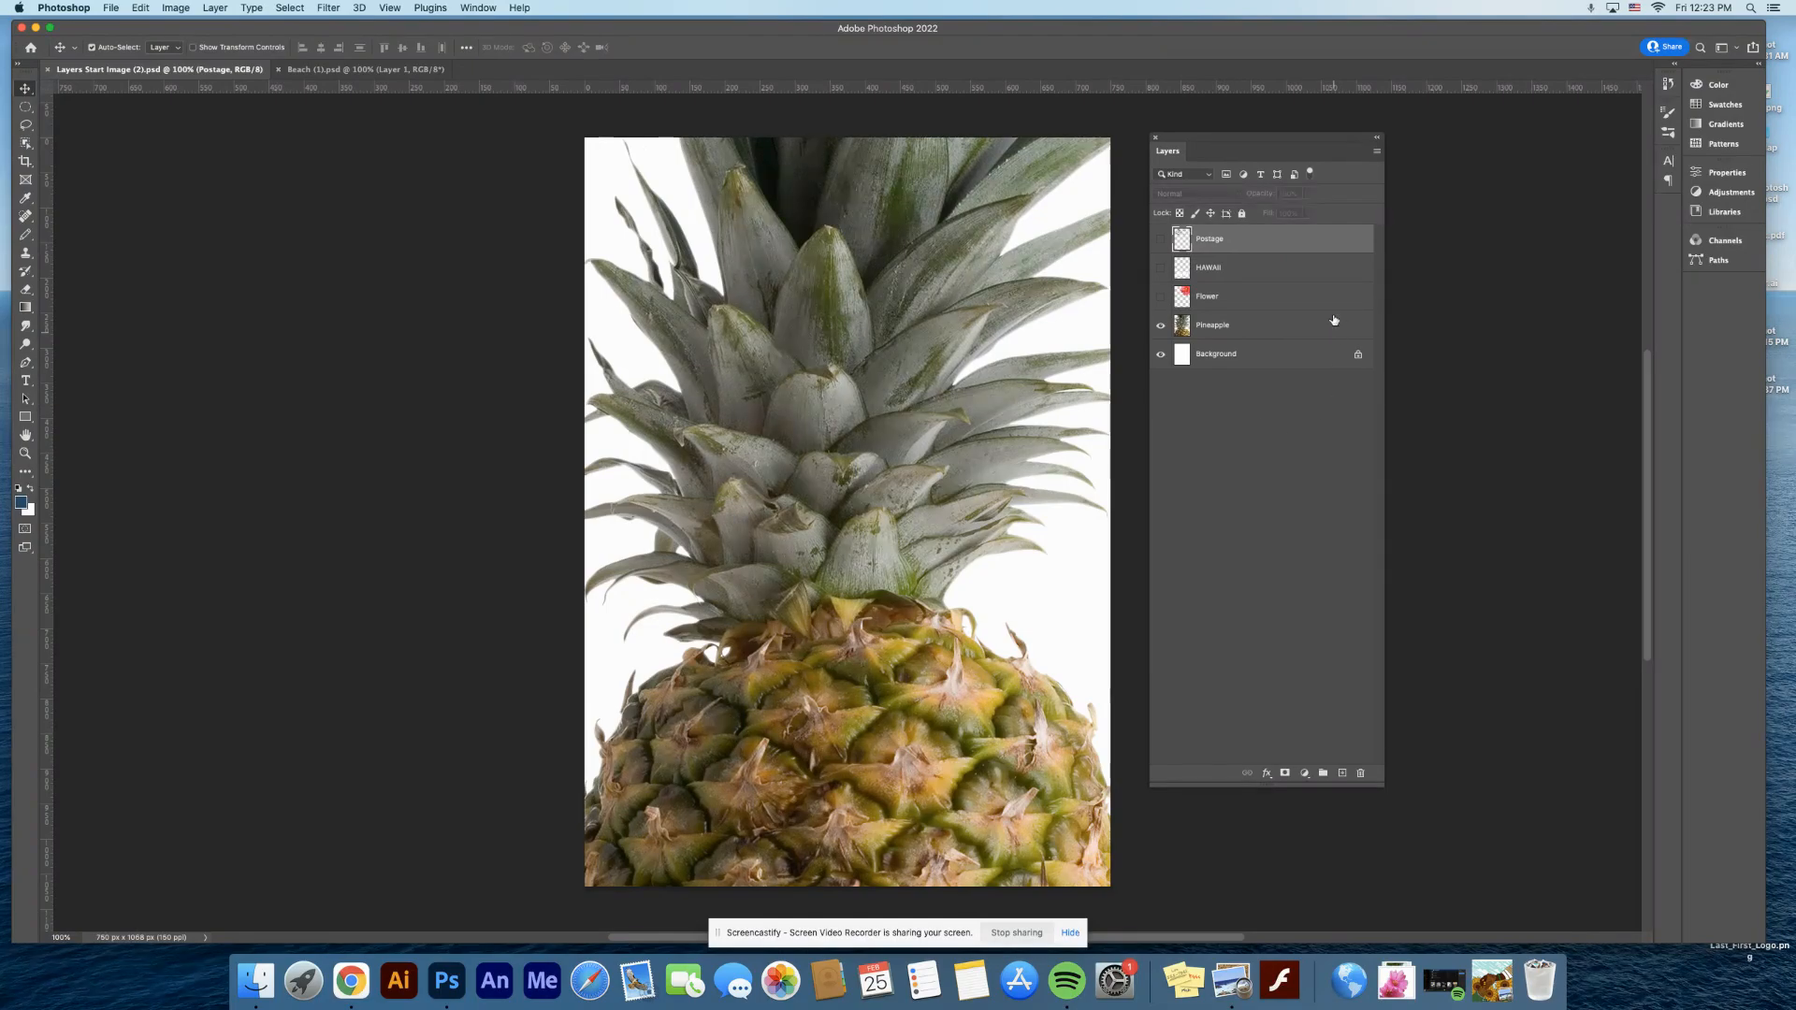
pyautogui.click(1157, 140)
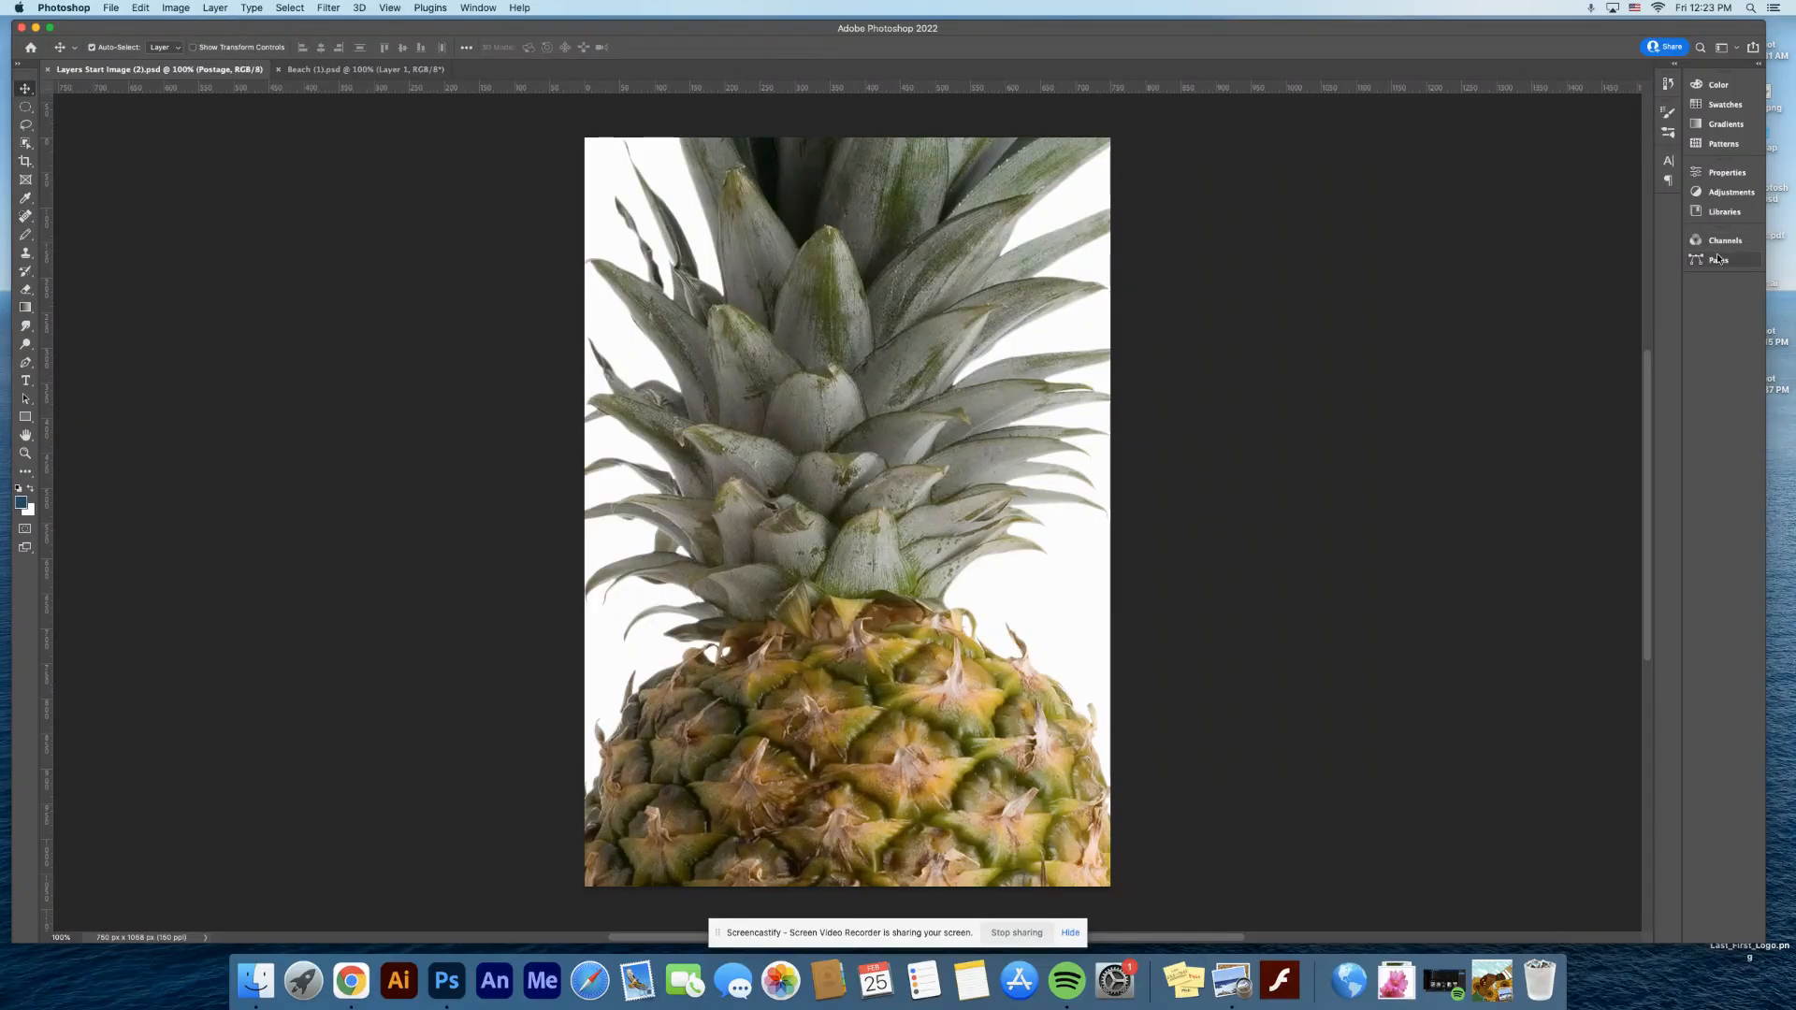
# - Reset the Essentials workspace to restore the default panel layout, and check that Layers is enabled
pyautogui.click(1731, 53)
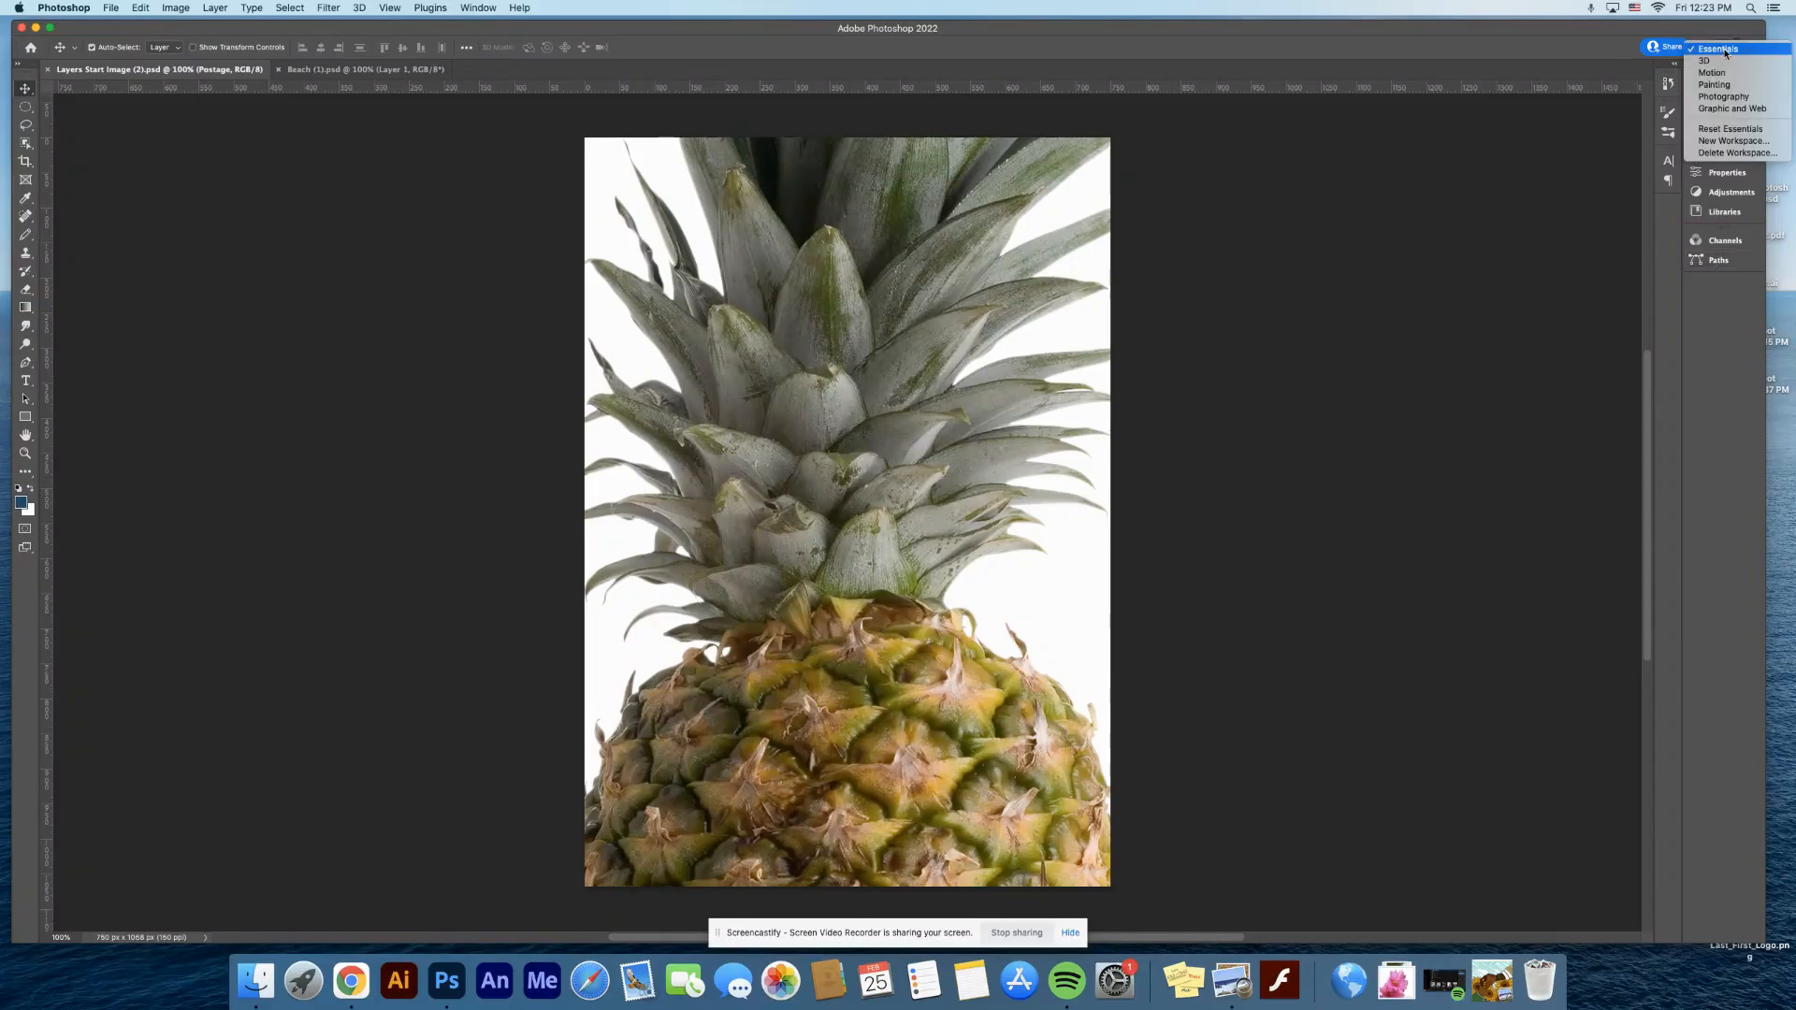
pyautogui.click(1724, 127)
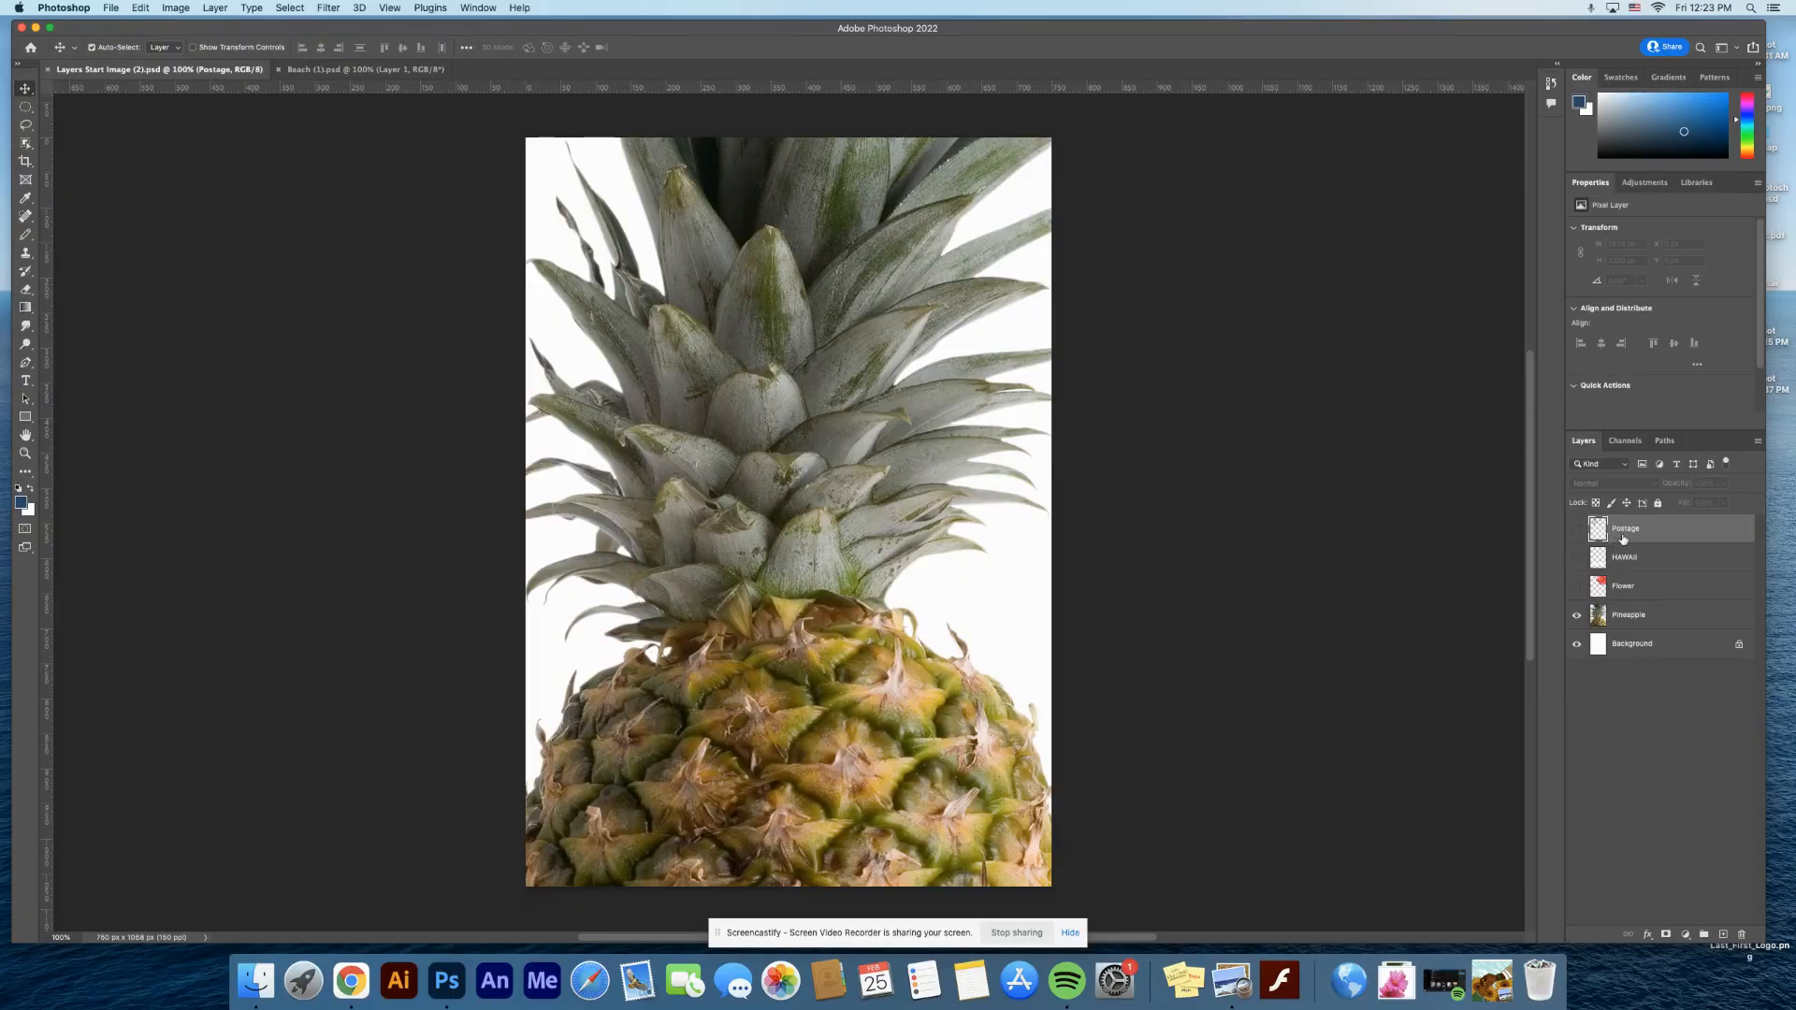
pyautogui.click(477, 10)
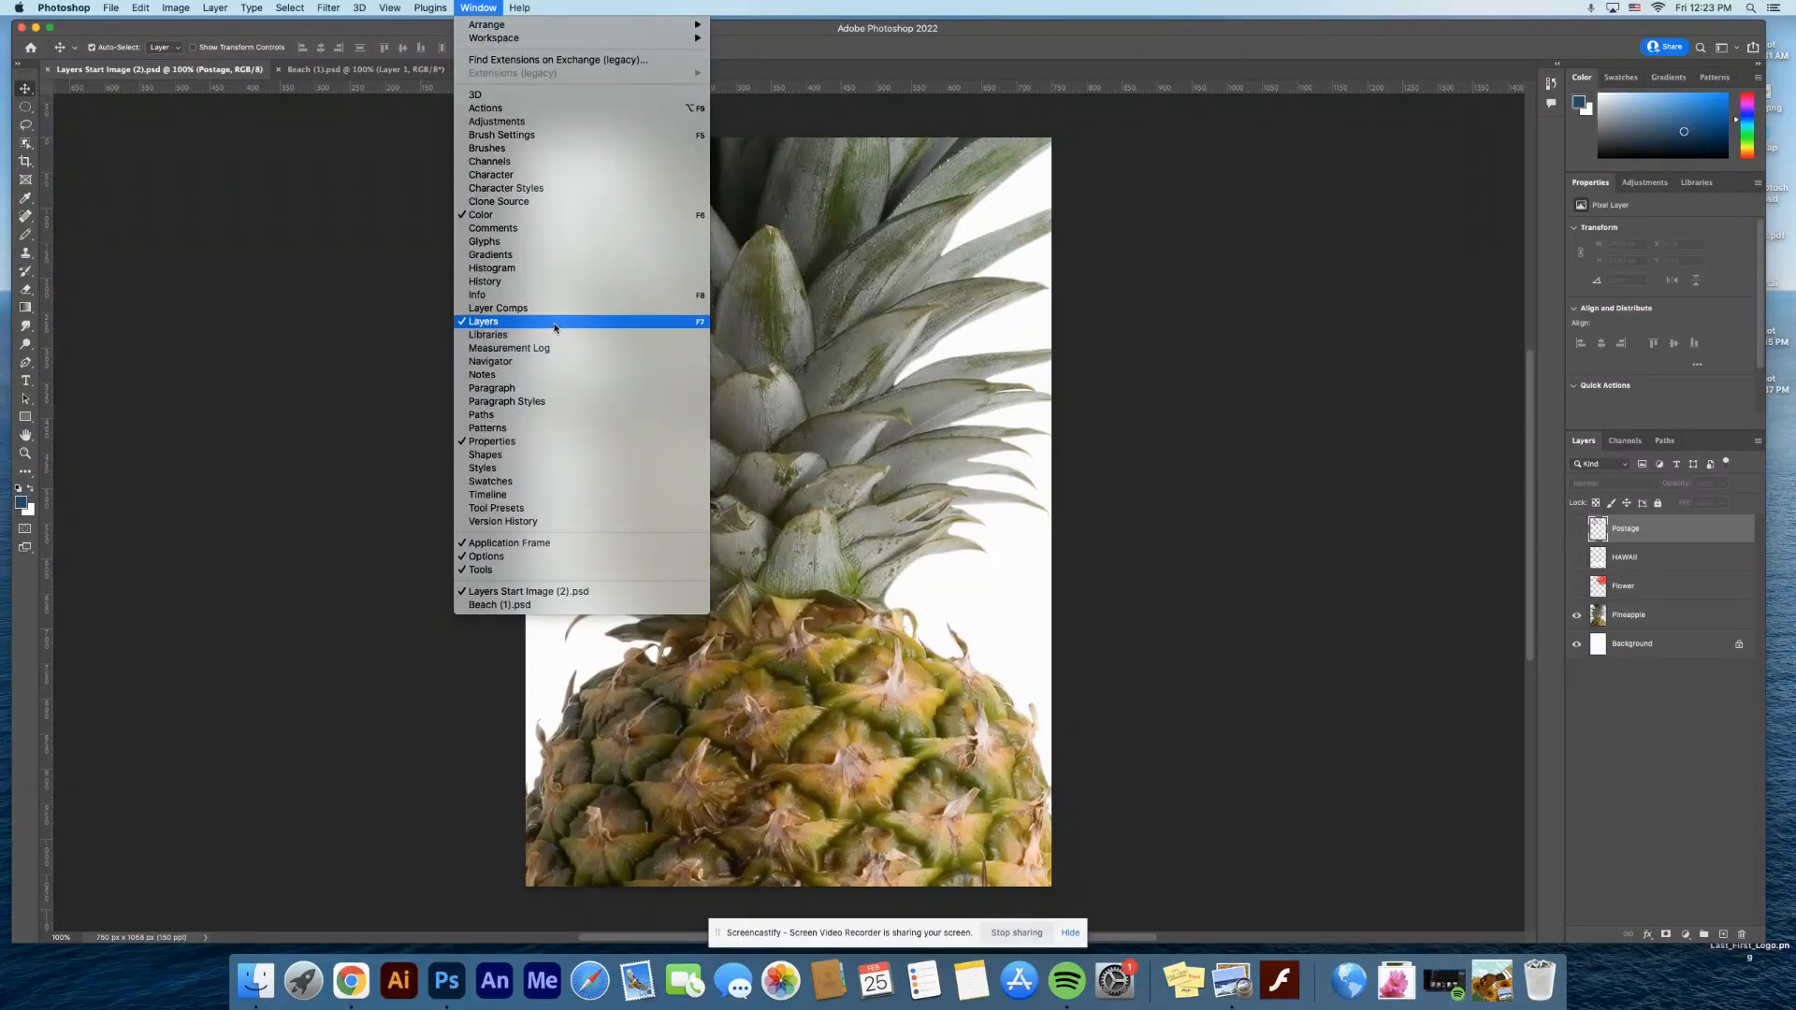
pyautogui.click(1155, 374)
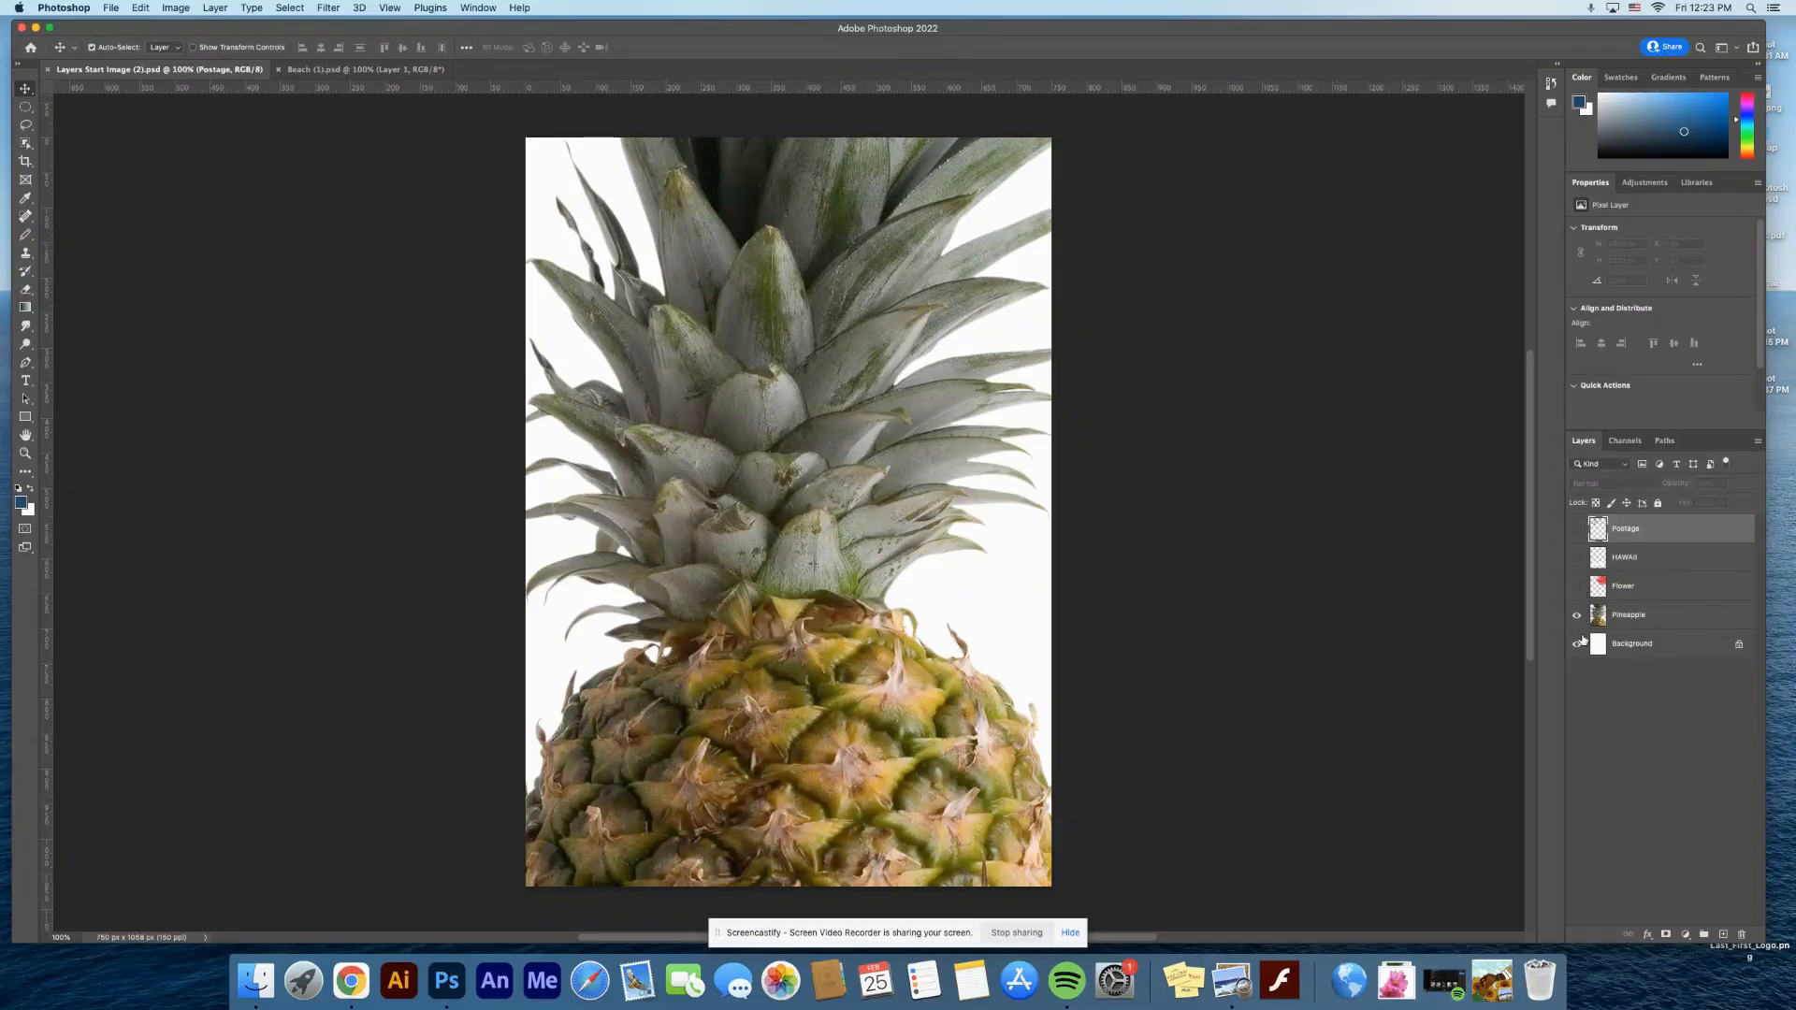
# - Make the Flower, HAWAII and Postage layers visible in the pineapple document
pyautogui.click(1577, 586)
pyautogui.click(1578, 557)
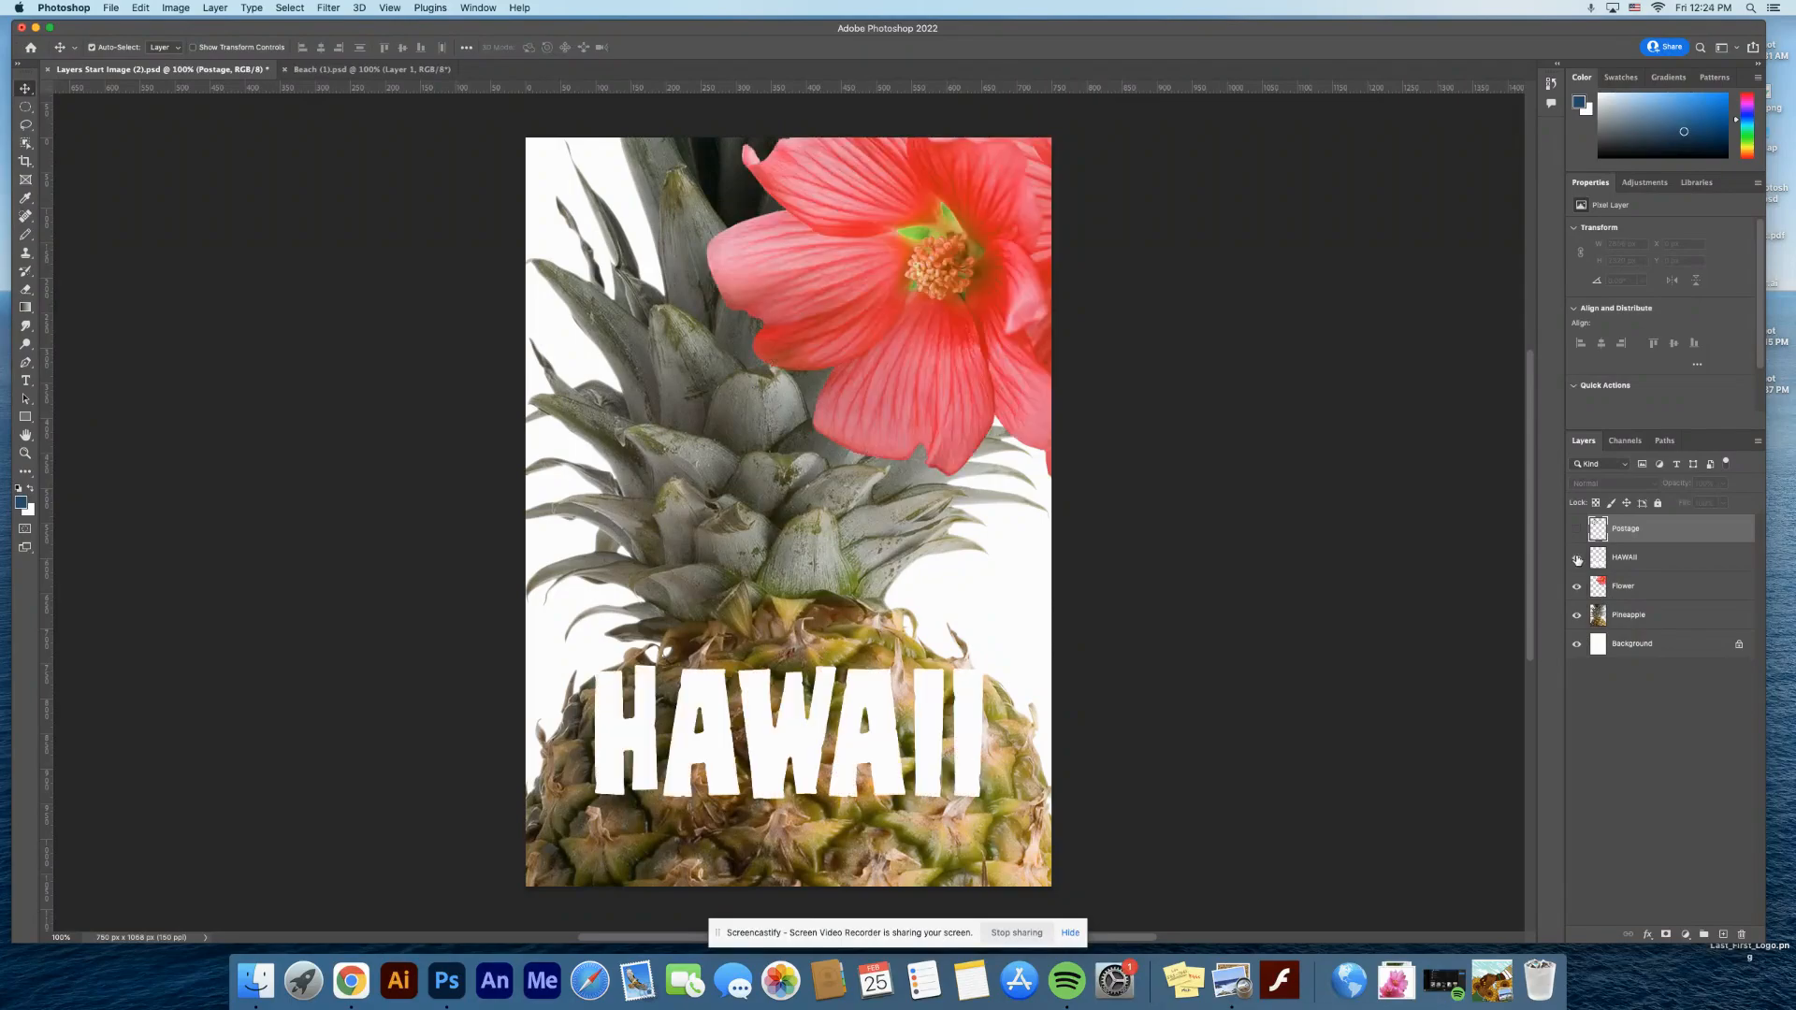
pyautogui.click(1577, 530)
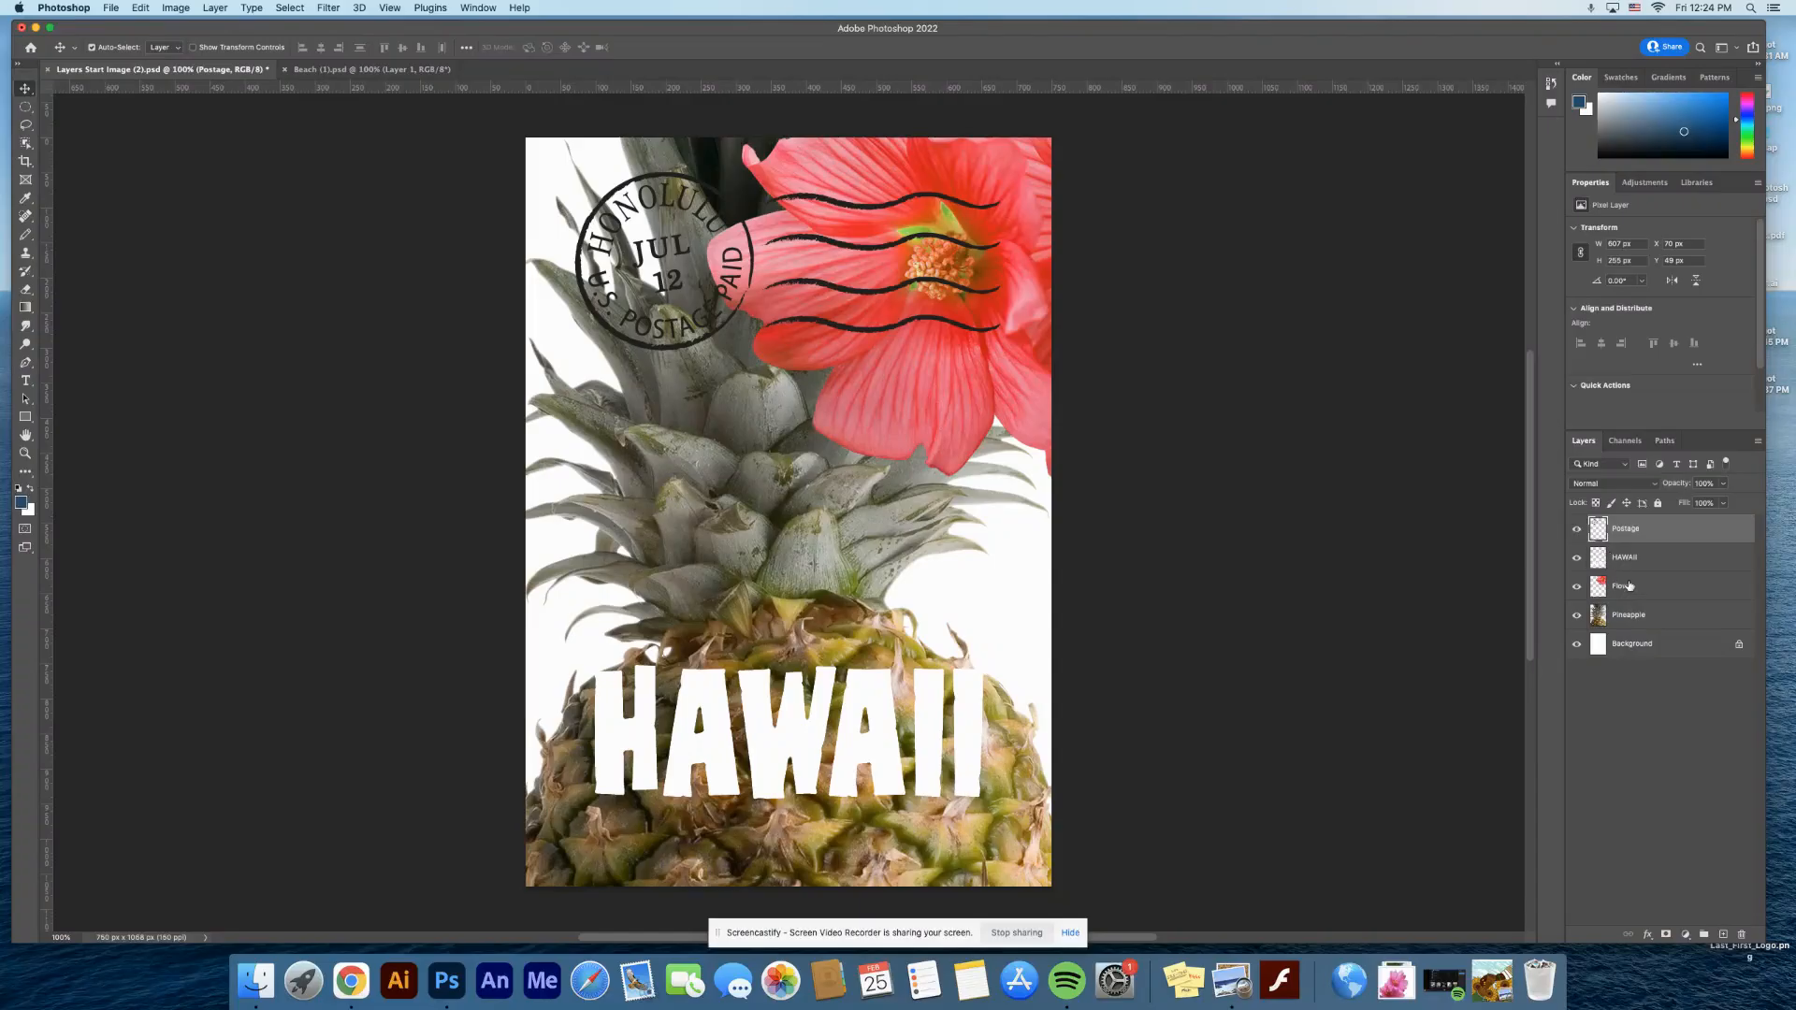
# - Toggle the visibility of the Postage, HAWAII and Flower layers off and on again to compare their contents
pyautogui.click(1577, 529)
pyautogui.click(1577, 558)
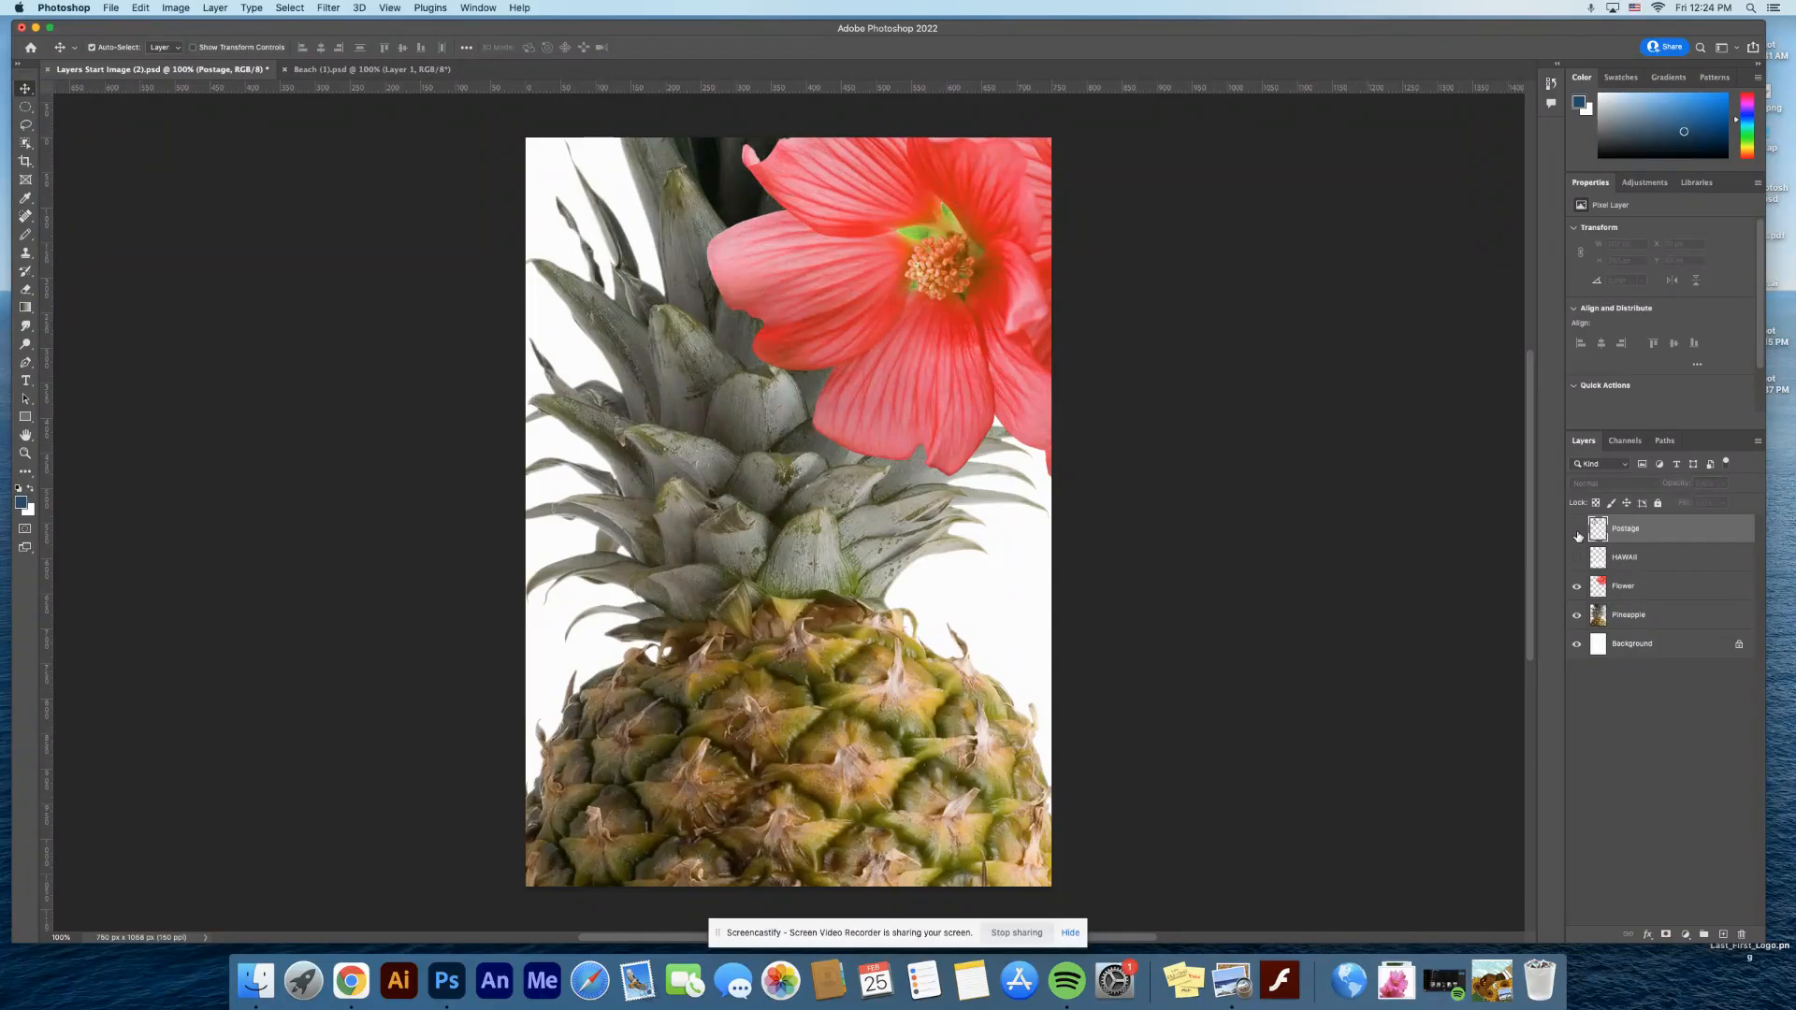
pyautogui.click(1577, 530)
pyautogui.click(1578, 559)
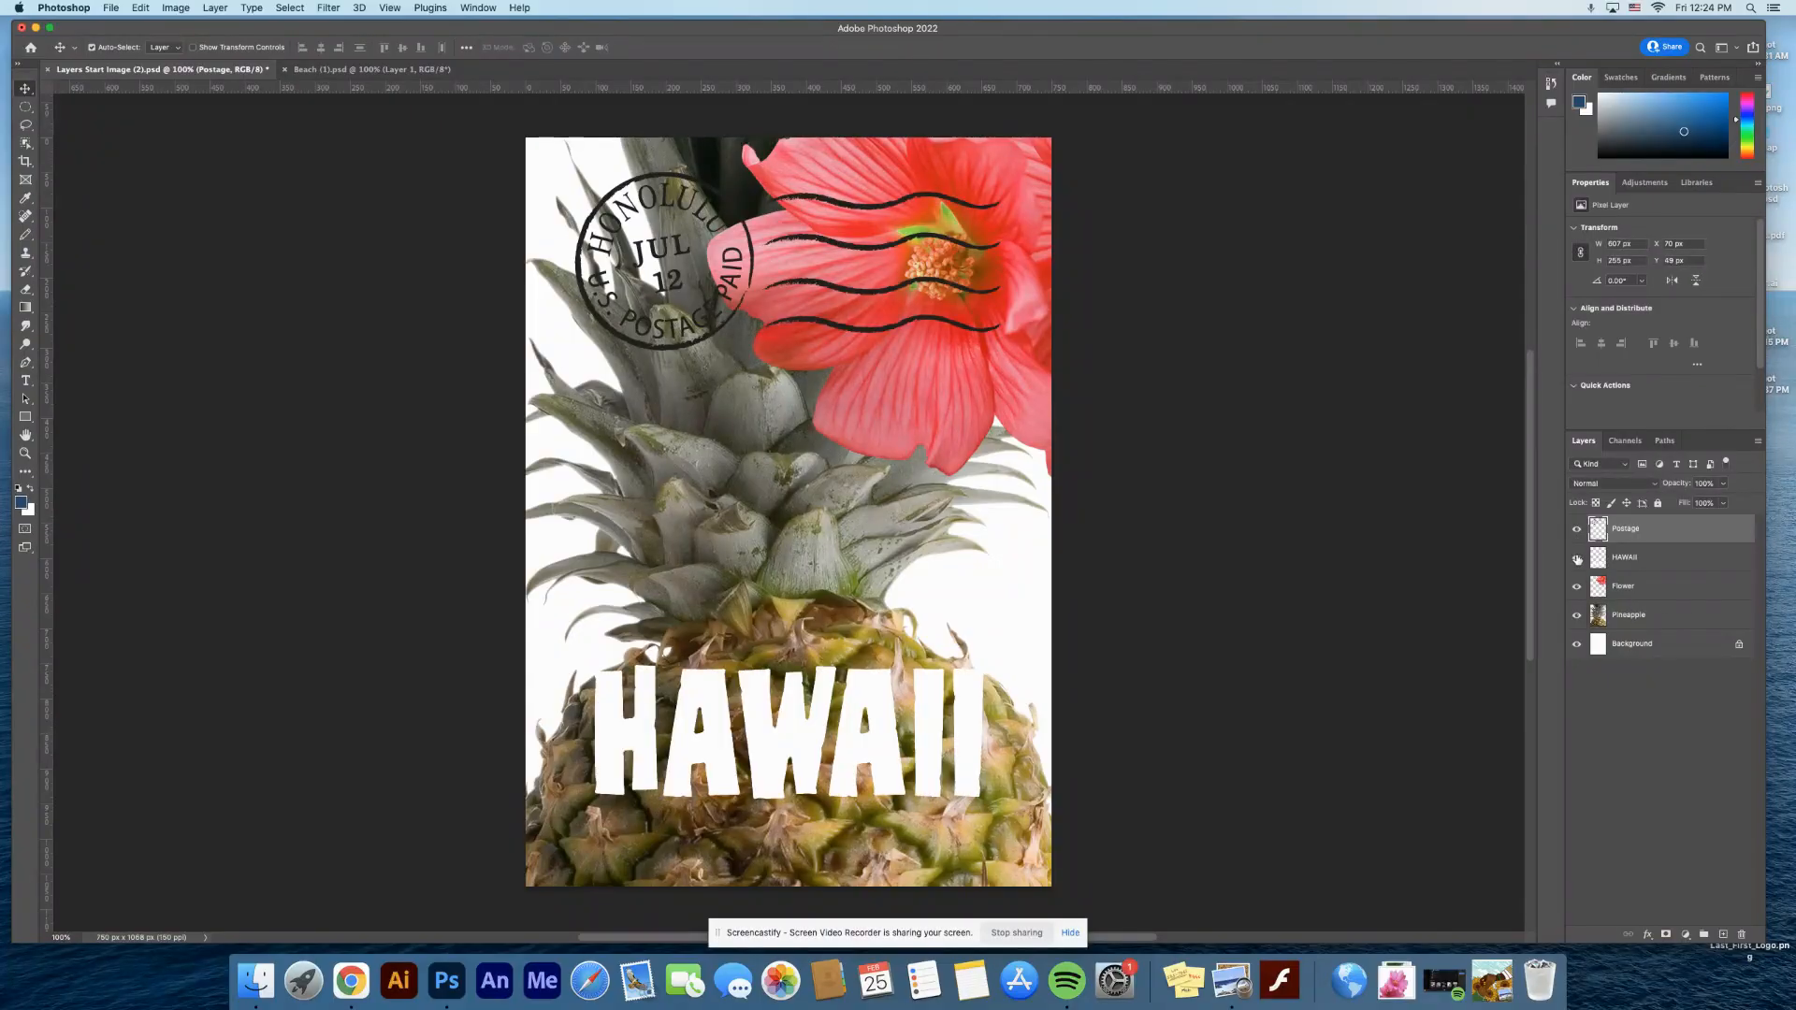
pyautogui.click(1577, 559)
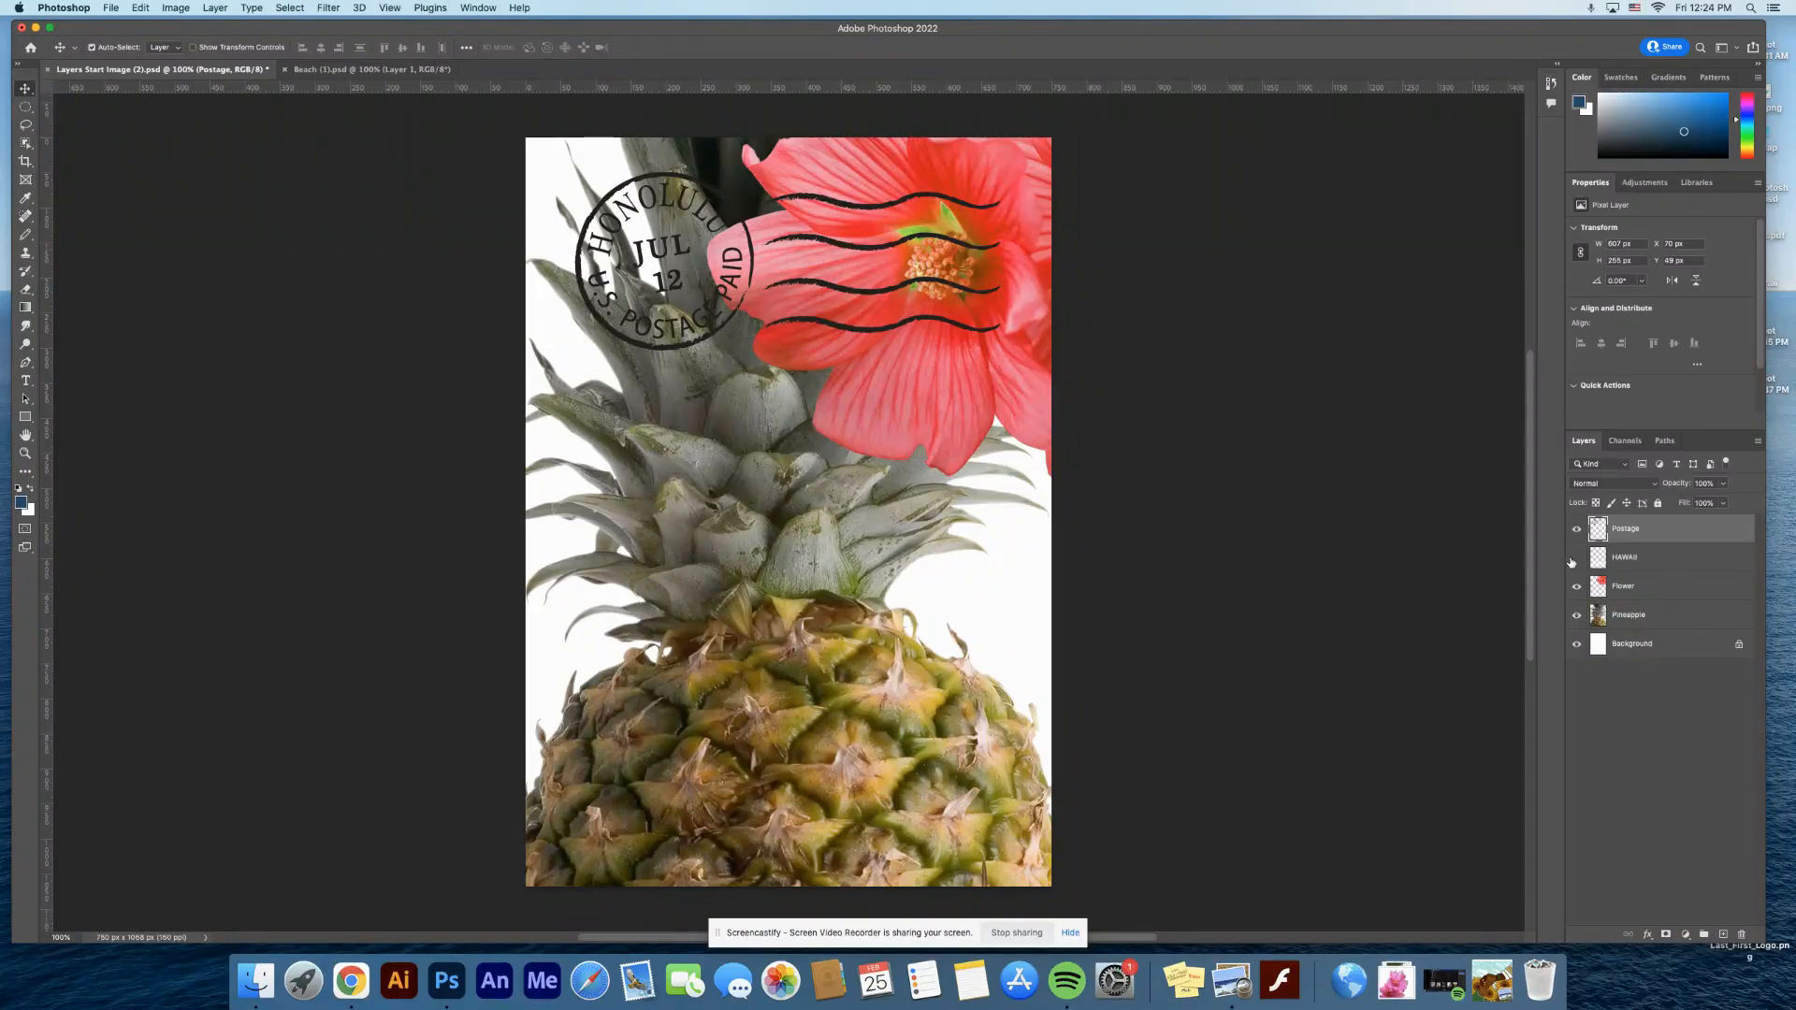
pyautogui.click(1577, 558)
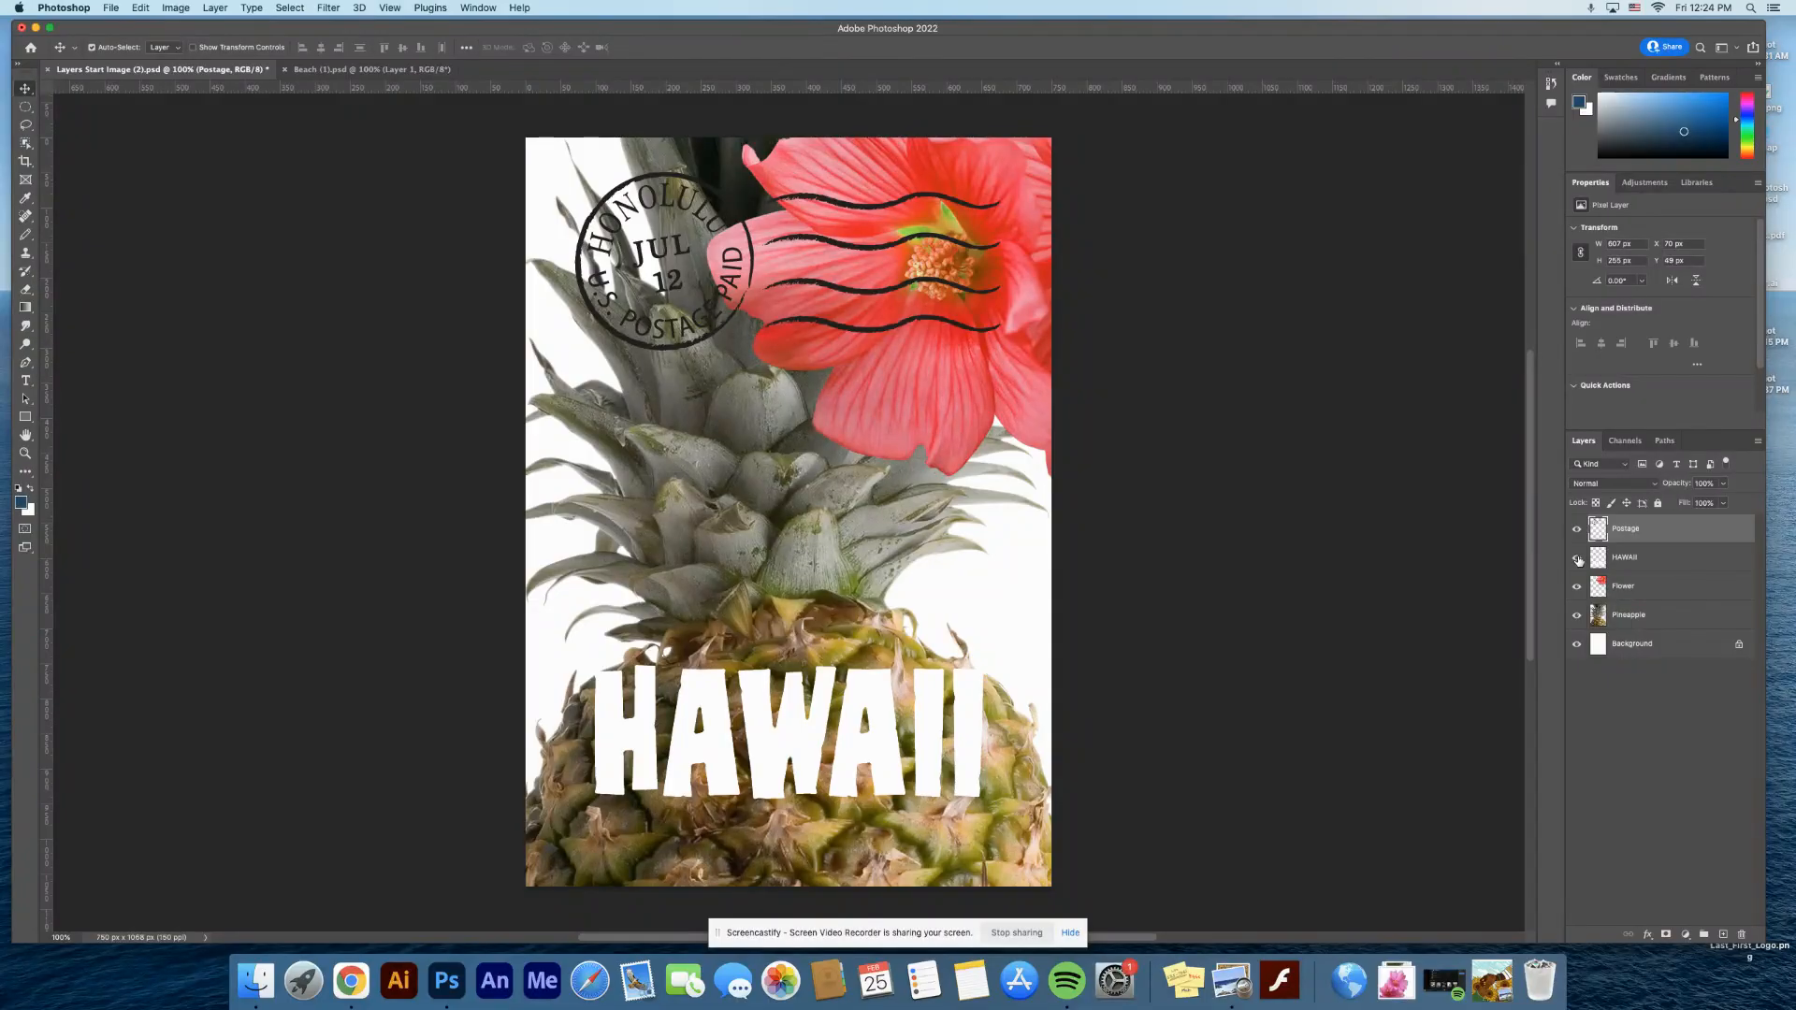
pyautogui.click(1577, 530)
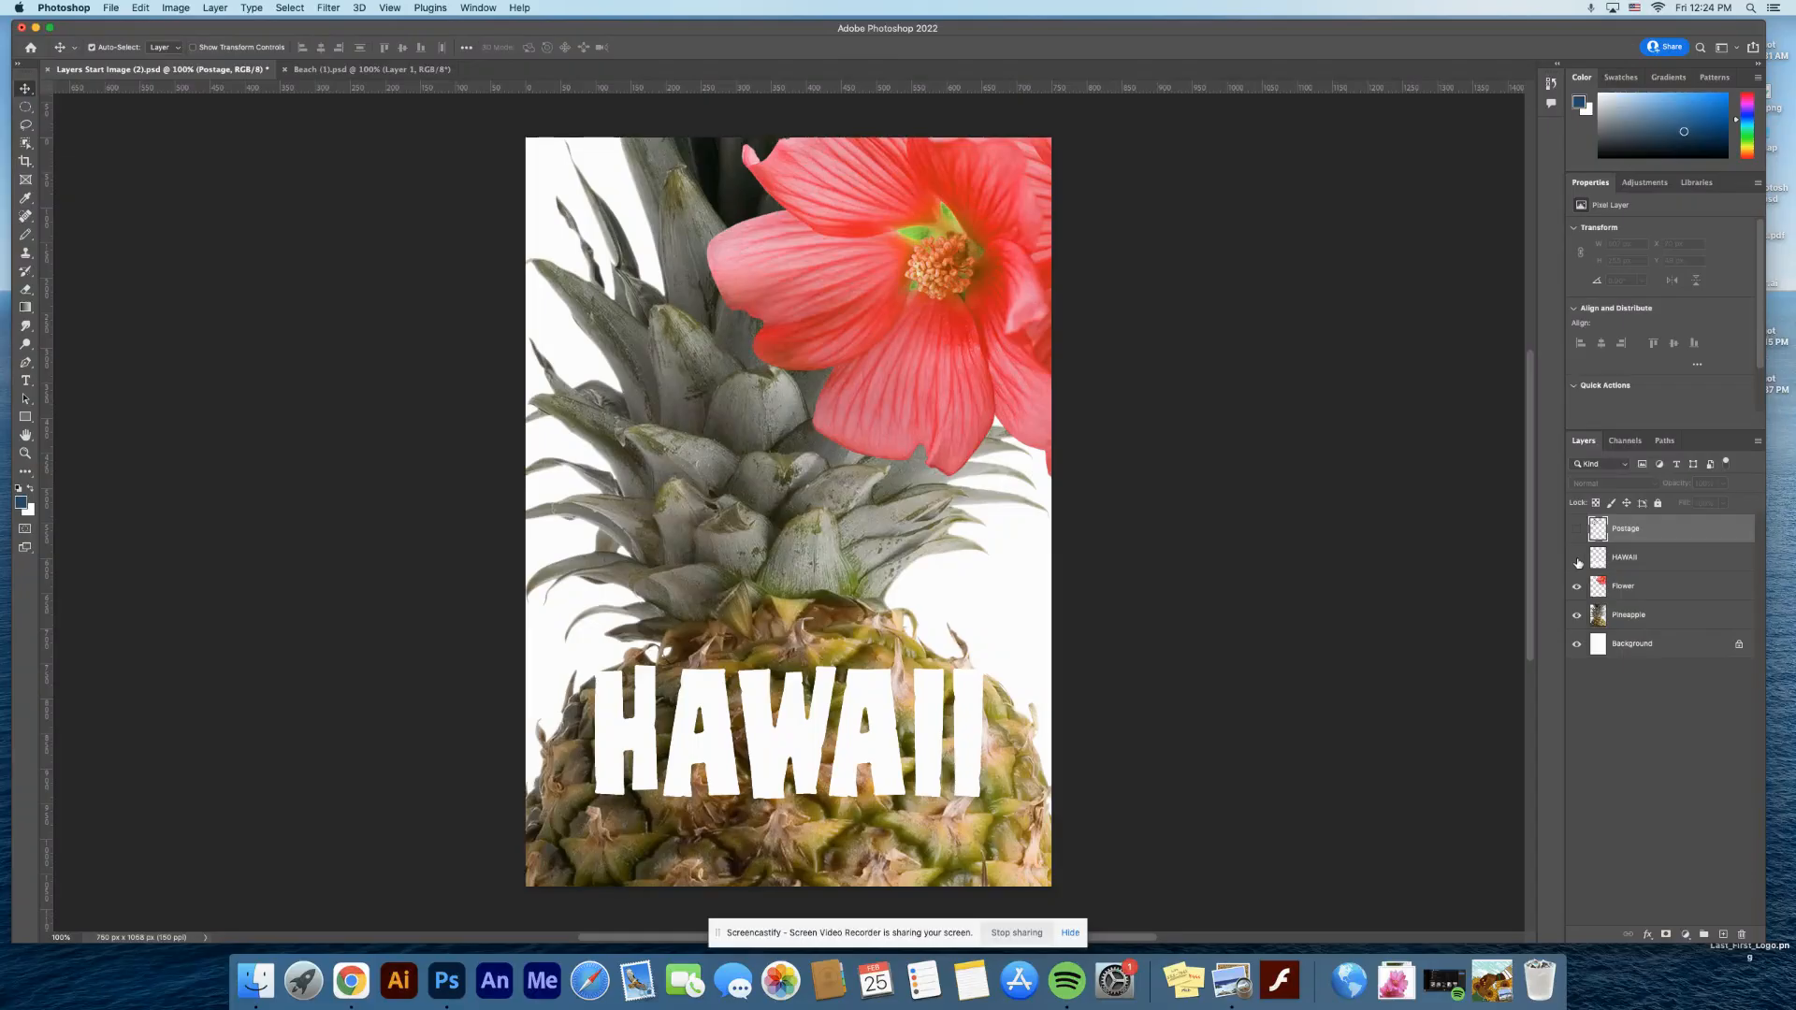
pyautogui.click(1578, 558)
pyautogui.click(1578, 589)
pyautogui.click(1577, 587)
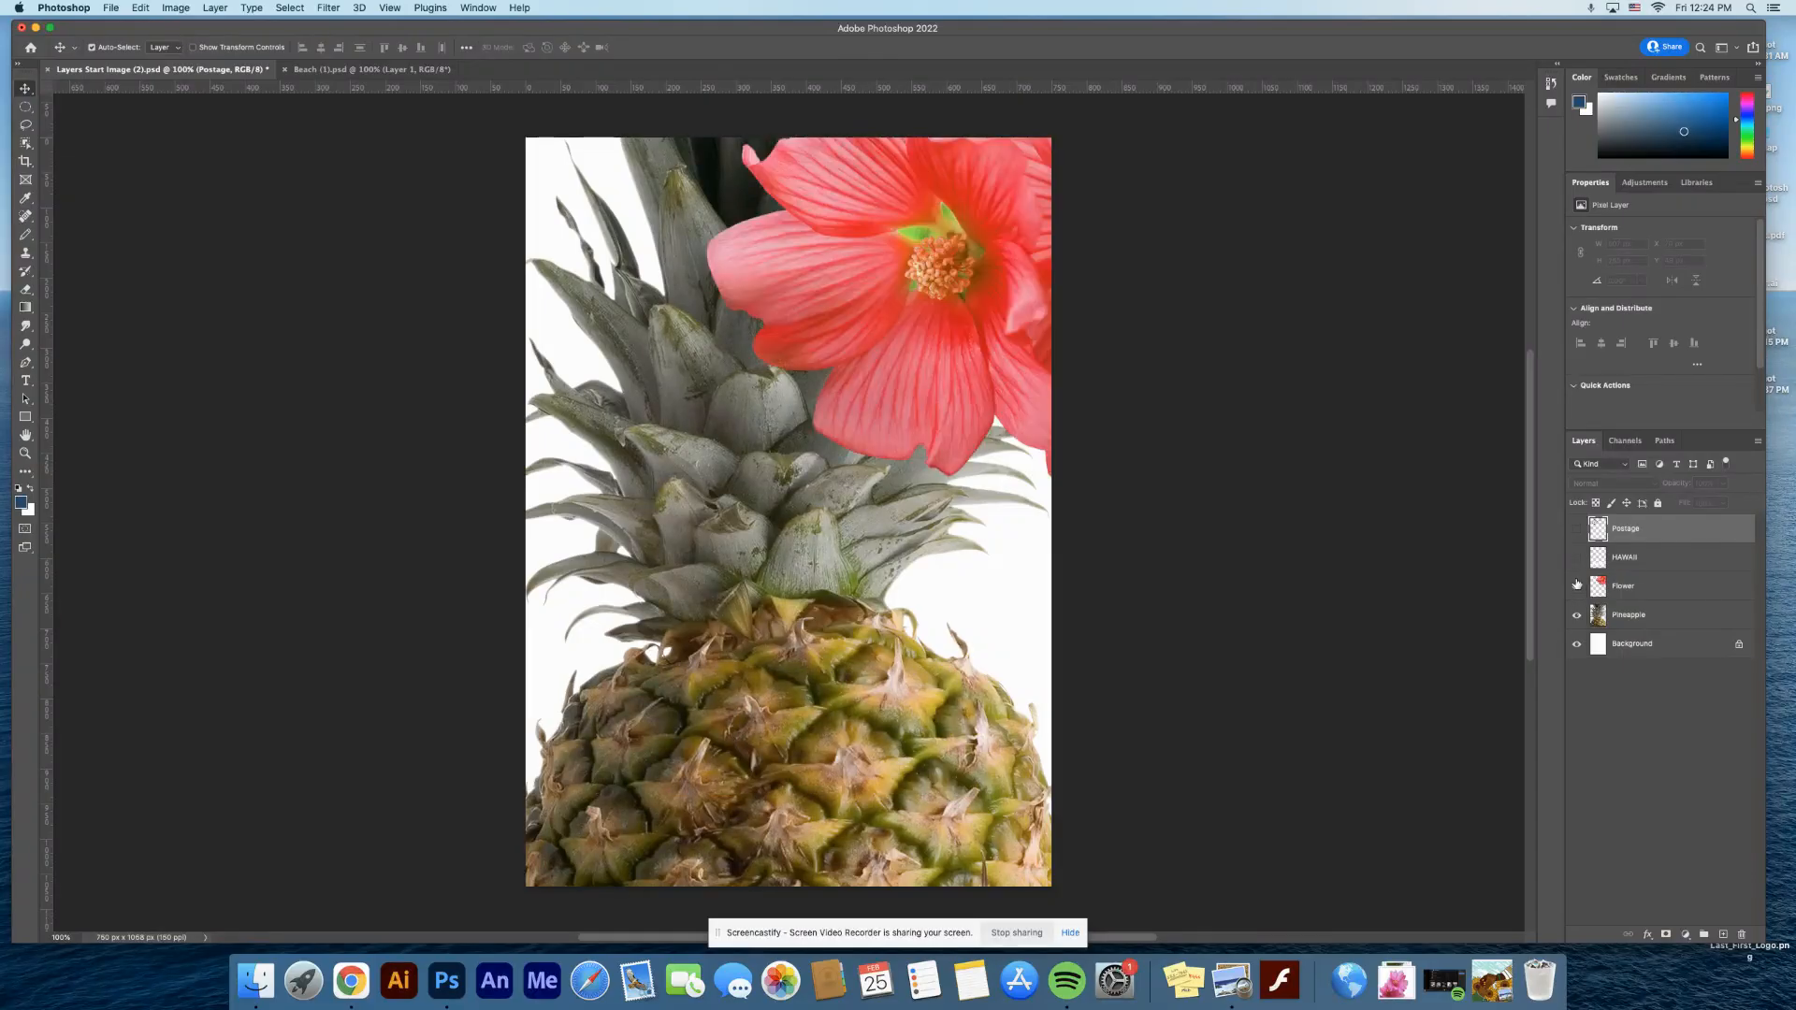
pyautogui.click(1577, 559)
pyautogui.click(1577, 529)
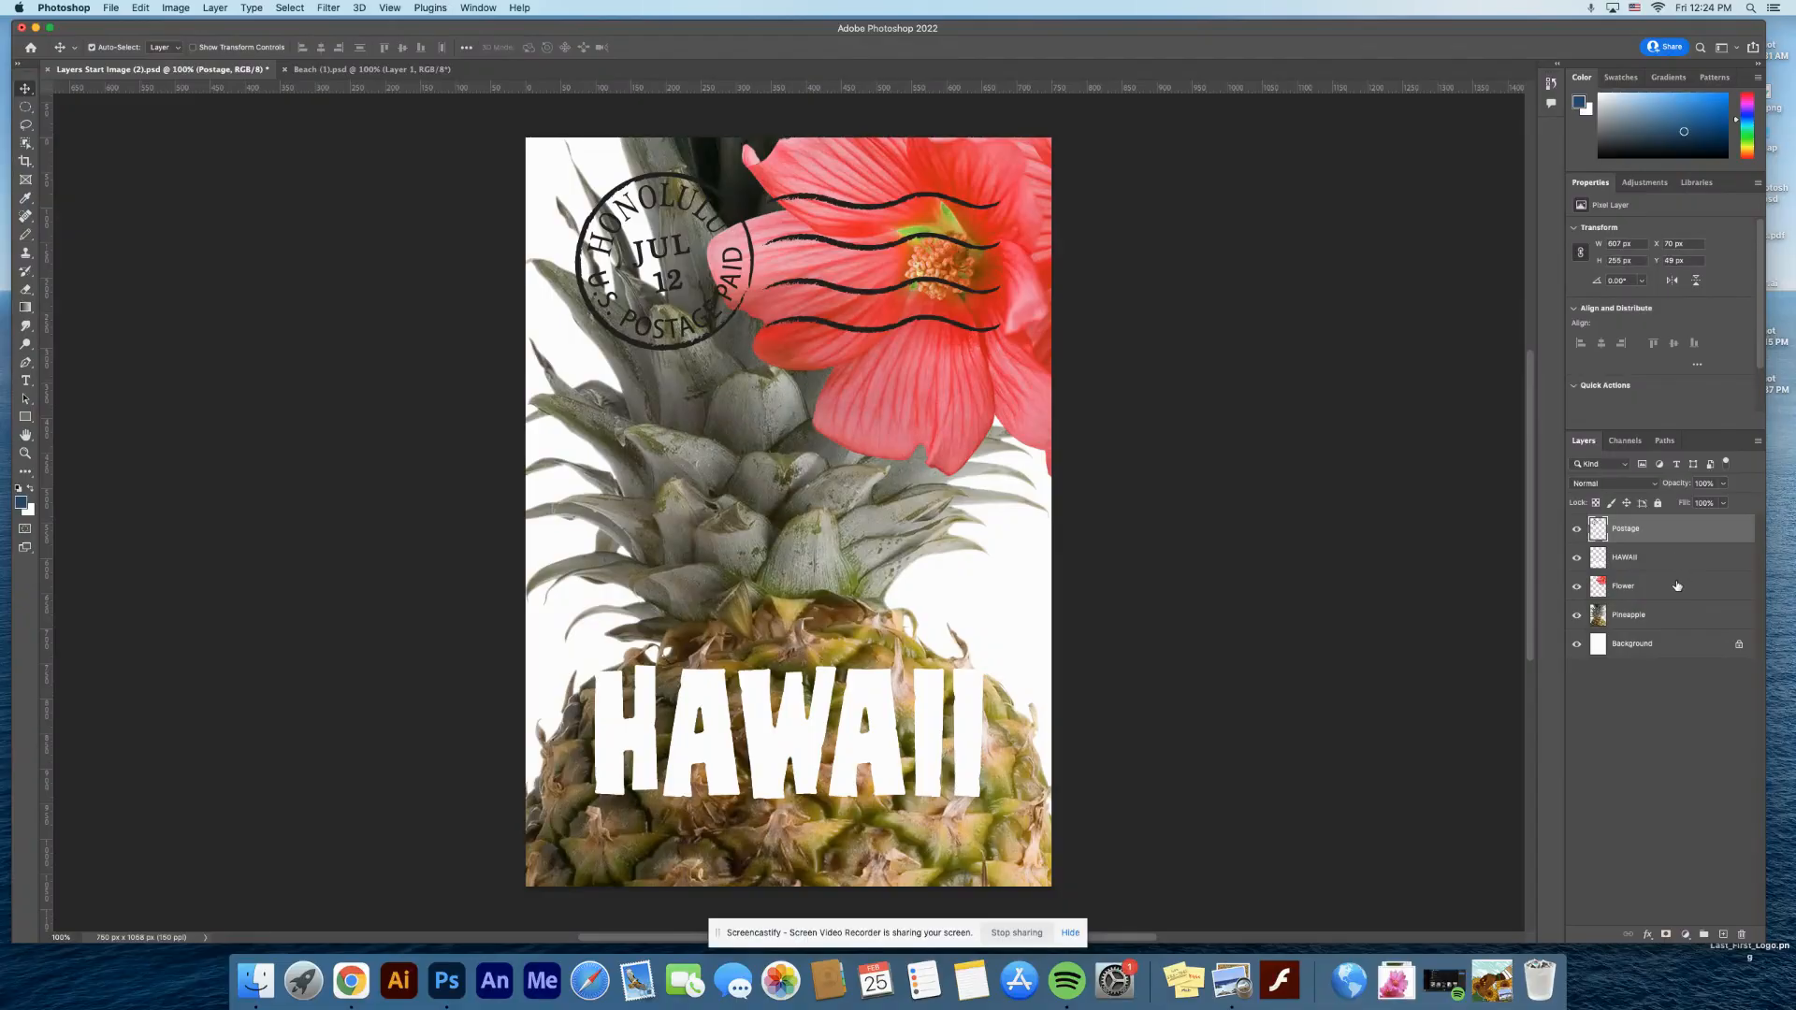
# - Select the Flower layer and hide the HAWAII, Postage and Pineapple layers to isolate it over the background
pyautogui.click(1676, 587)
pyautogui.click(1577, 558)
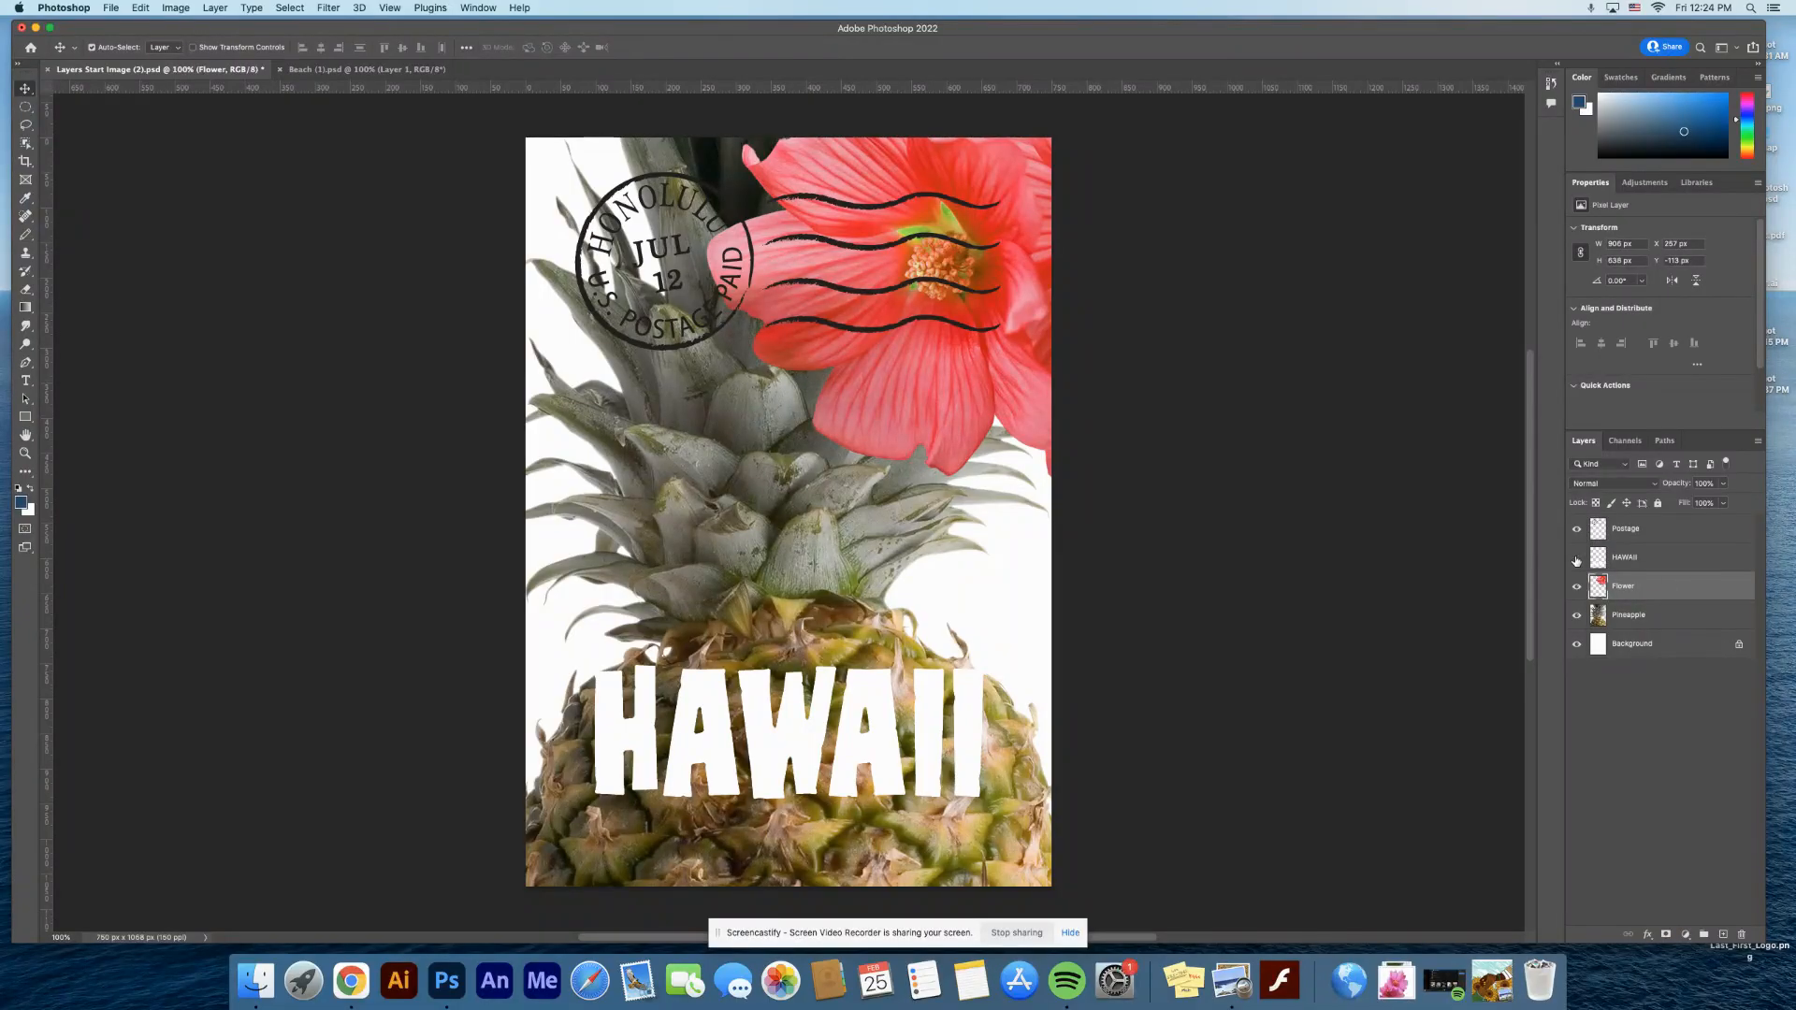
pyautogui.click(1577, 530)
pyautogui.click(1578, 616)
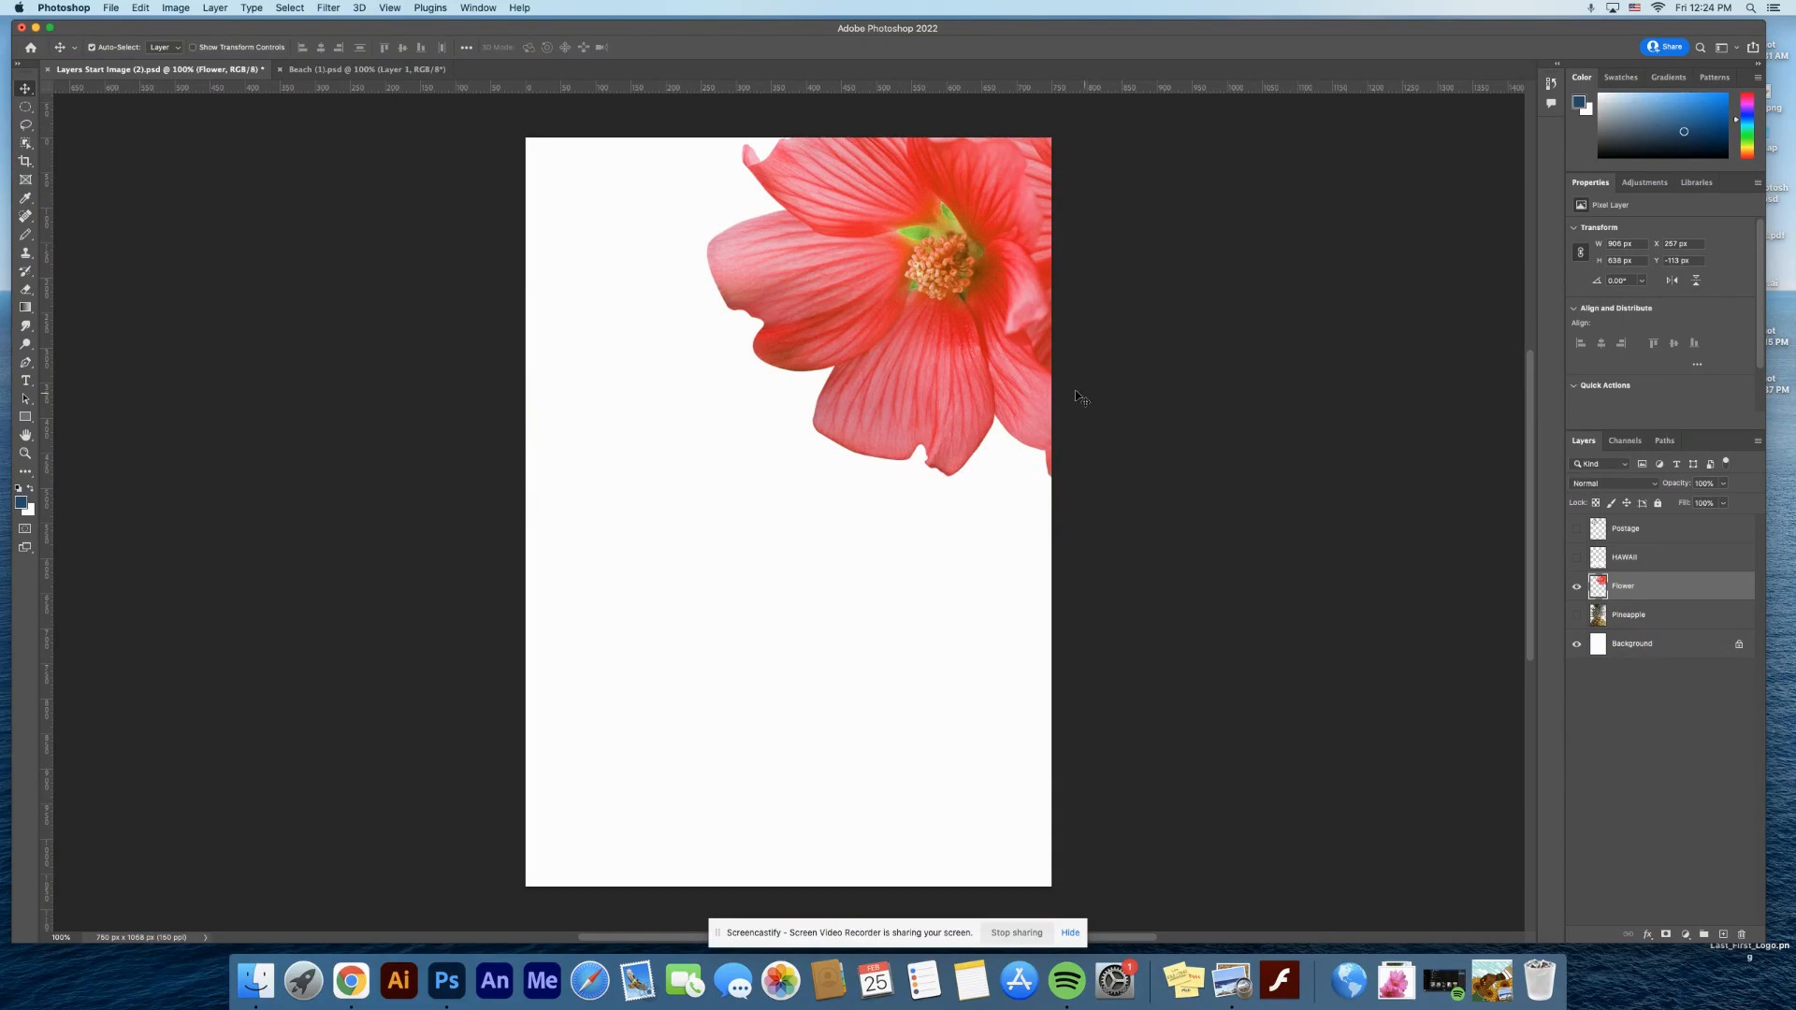
# - Try moving the flower to the middle of the canvas and back up, and undo back to its original placement with the pineapple shown
pyautogui.moveTo(956, 327); pyautogui.dragTo(863, 540)
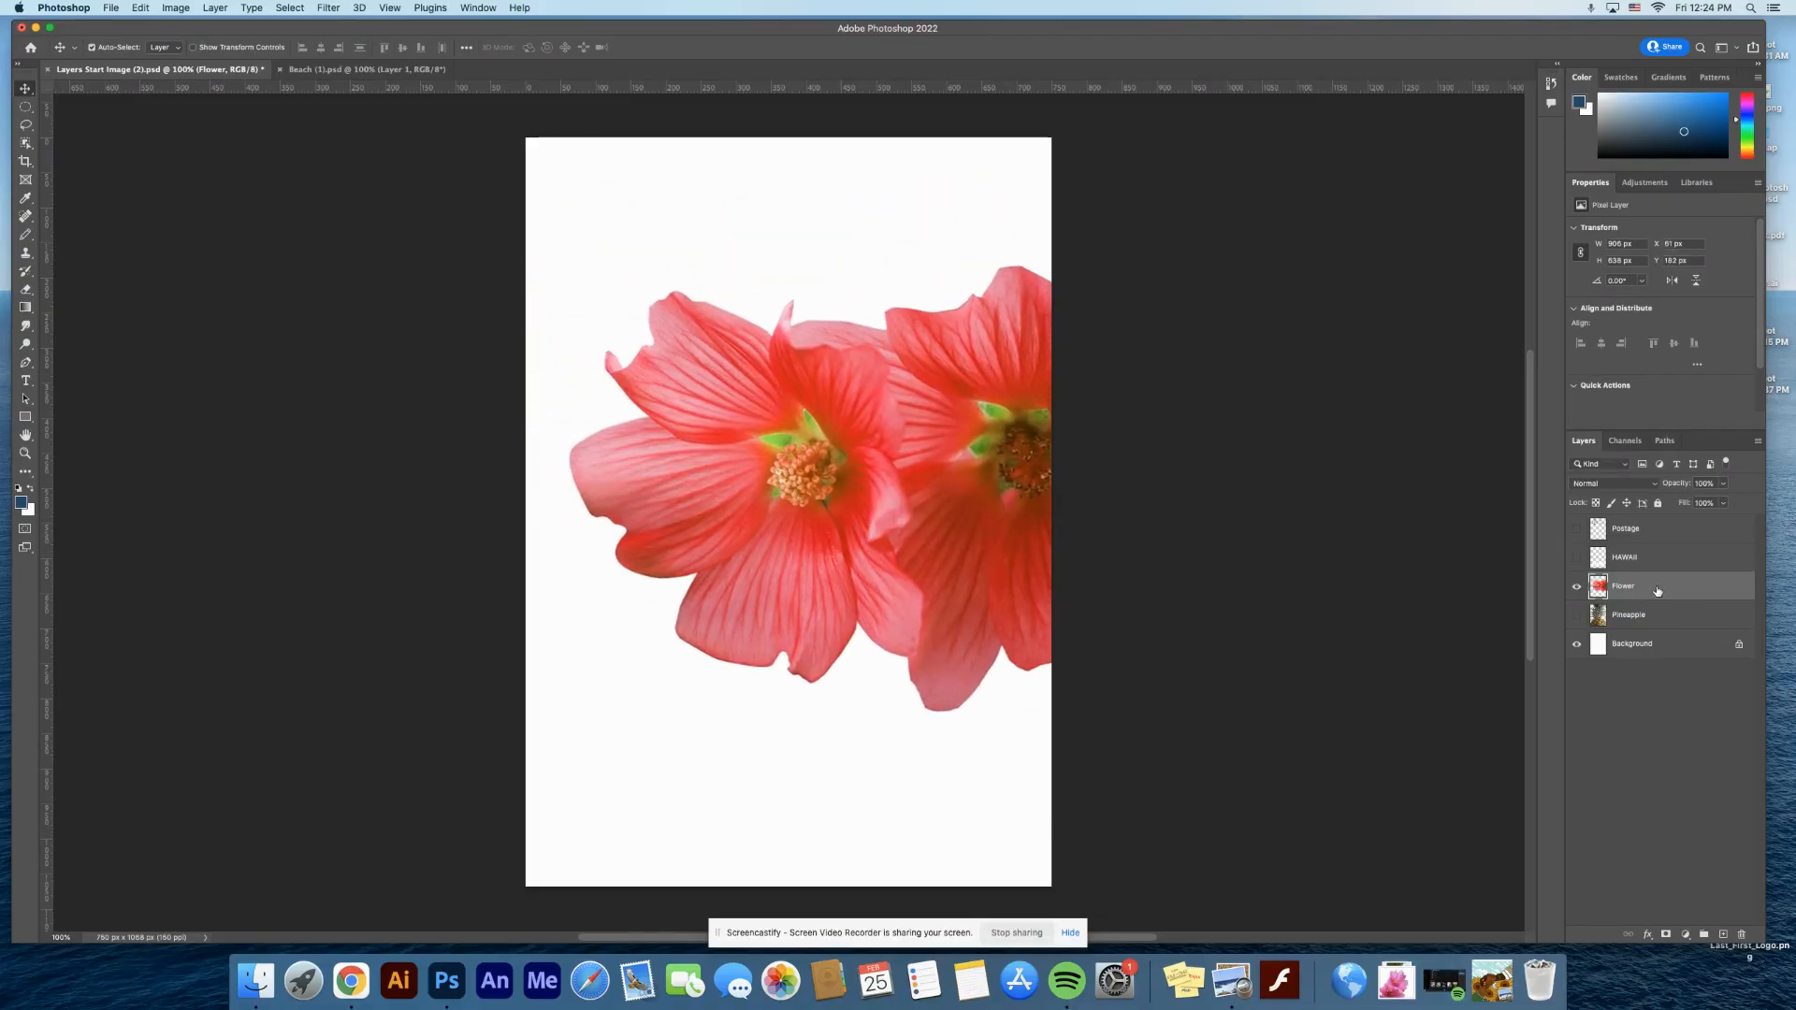
pyautogui.moveTo(795, 452); pyautogui.dragTo(839, 286)
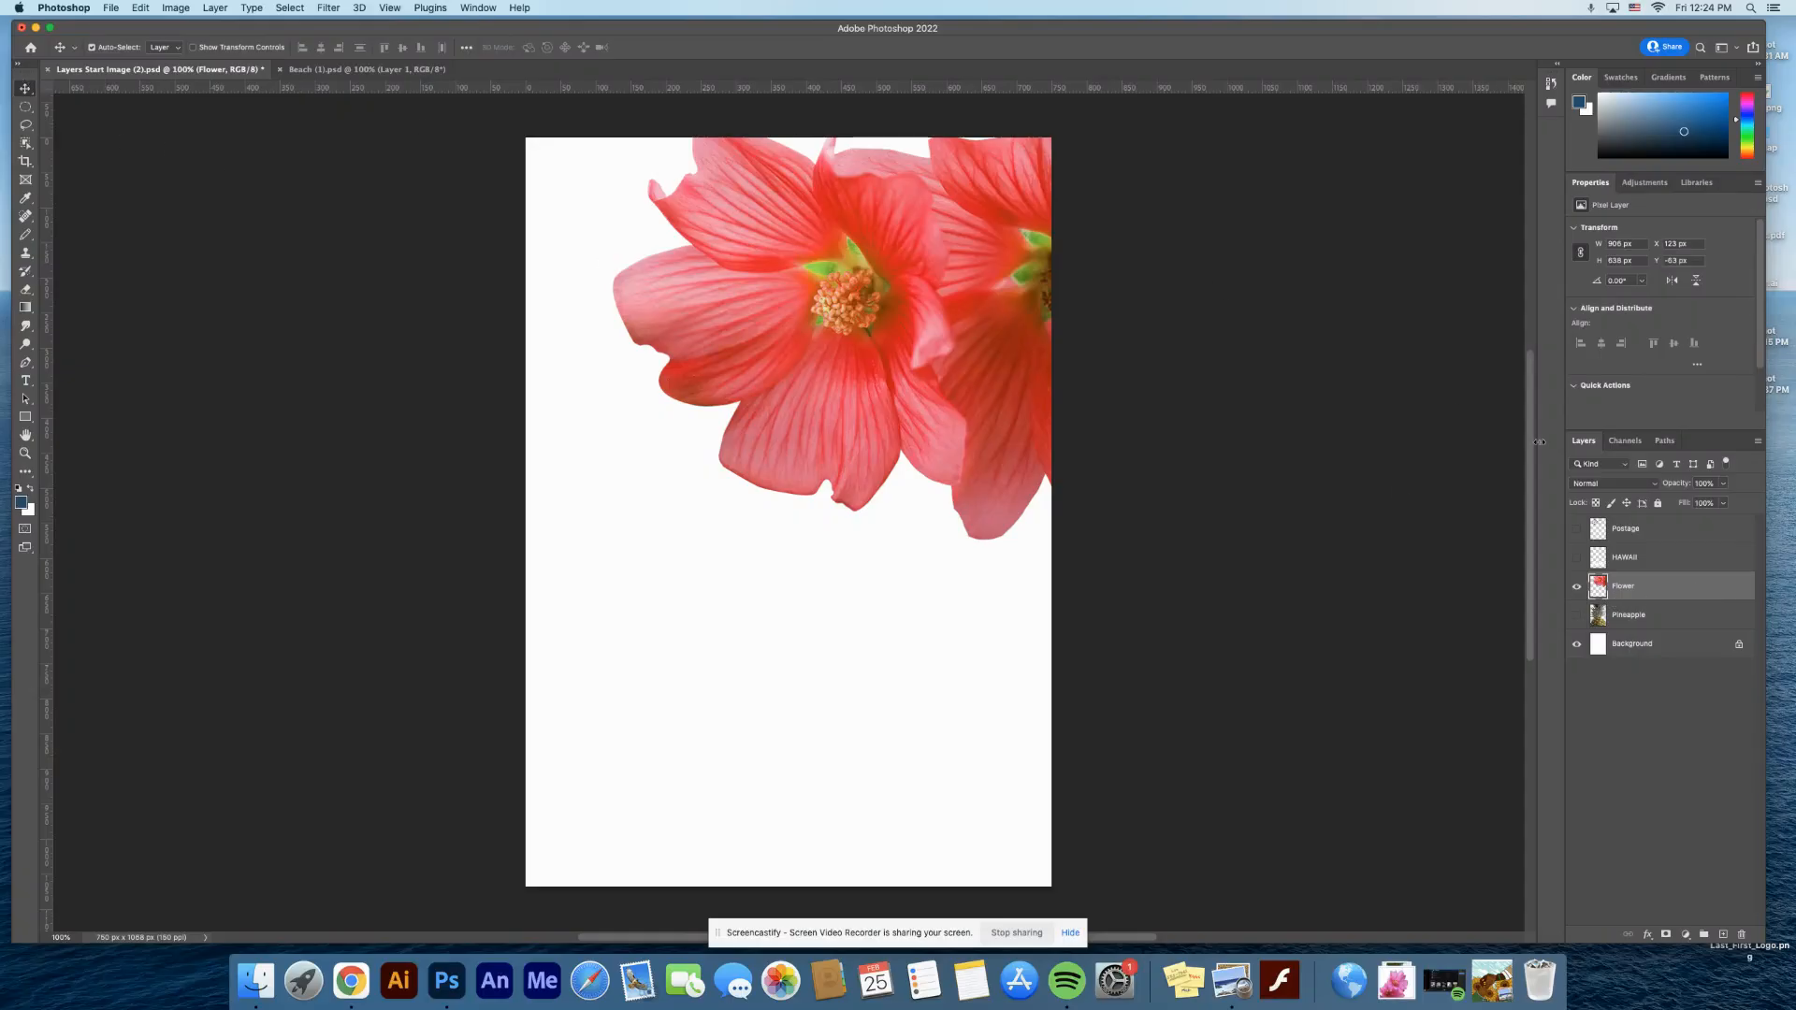
pyautogui.press('super+z')
pyautogui.press('super+z')
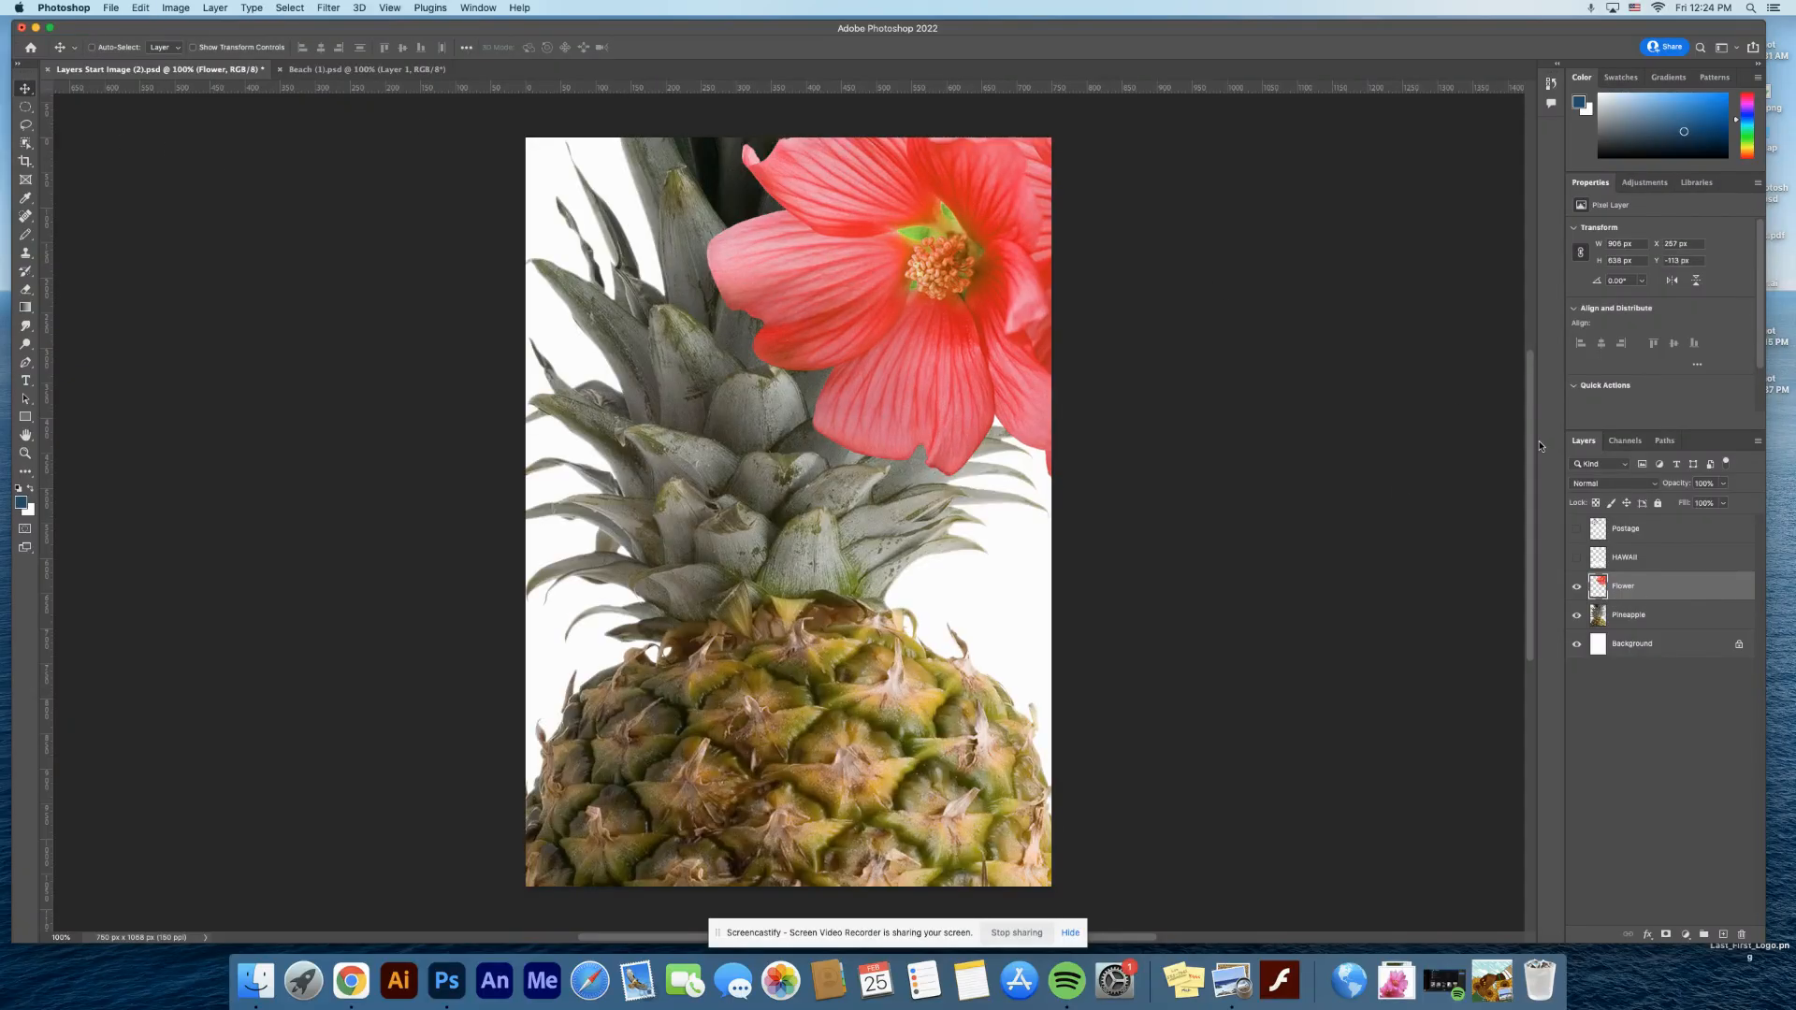
# - Show the HAWAII and Postage layers again
pyautogui.click(1576, 558)
pyautogui.click(1577, 530)
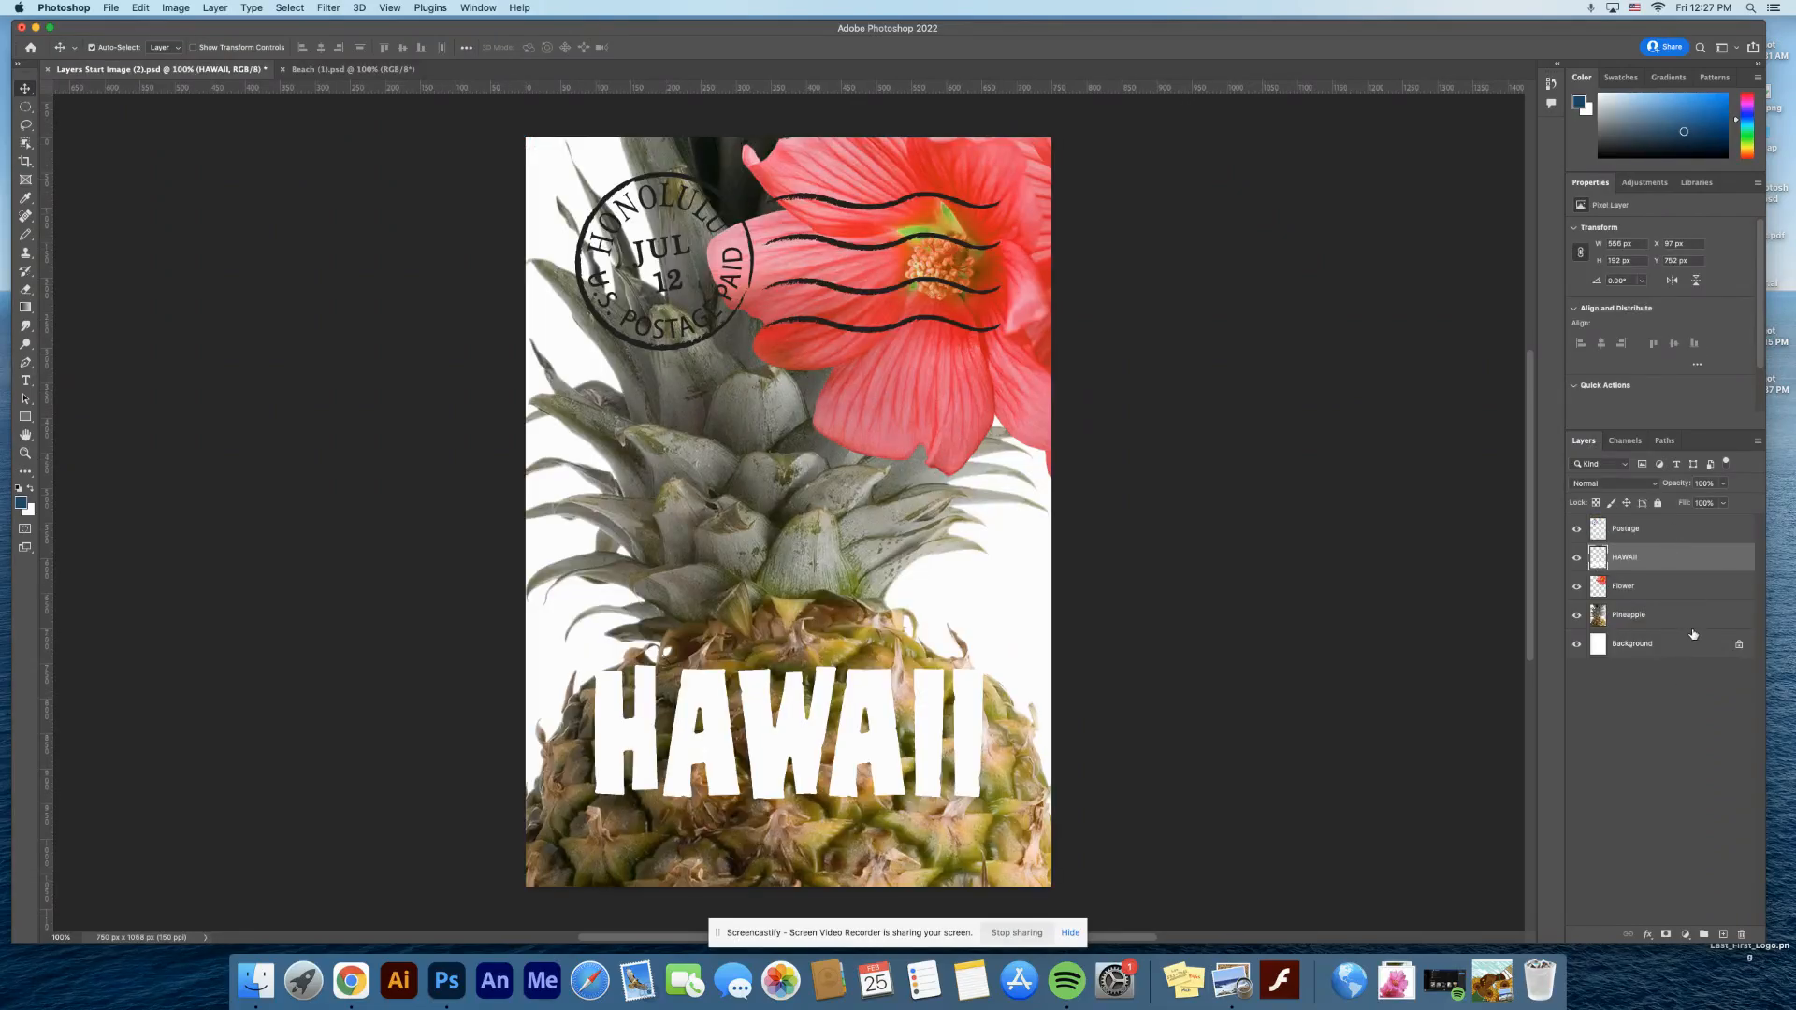
# - Bring the Beach (1).psd document to the front and arrange both open documents side by side as 2-up Vertical
pyautogui.click(362, 70)
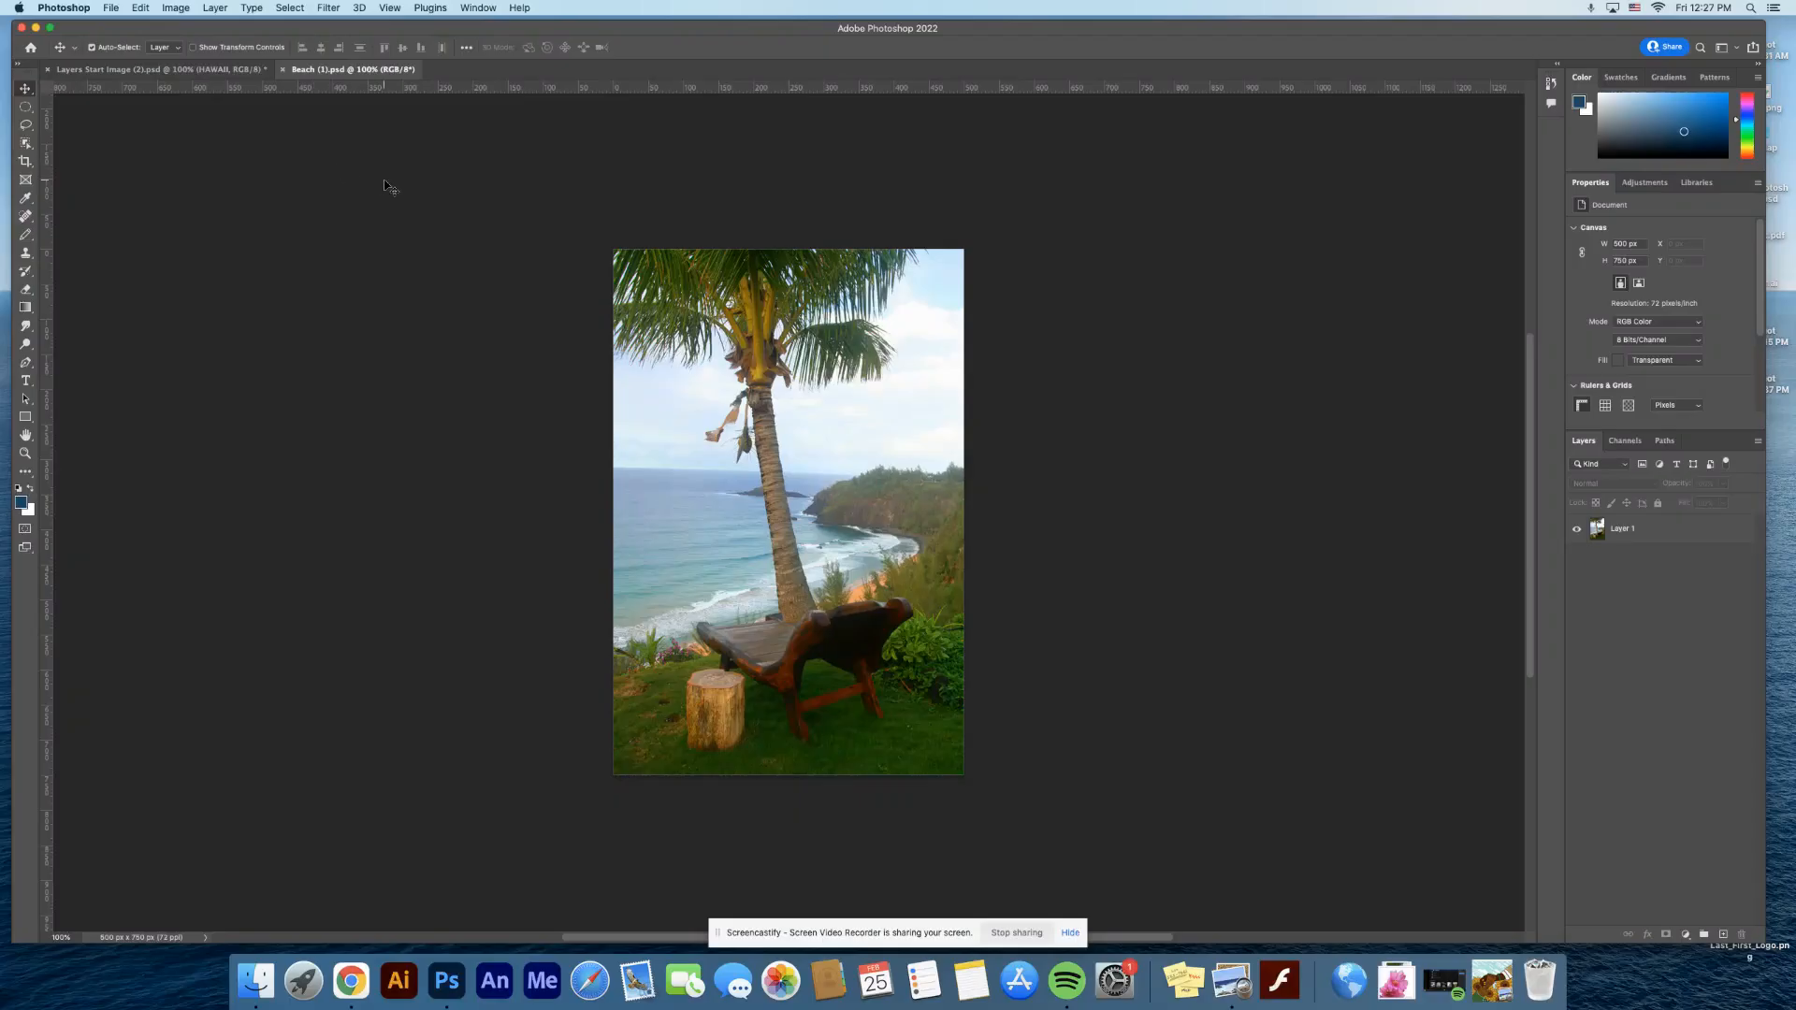
pyautogui.click(477, 9)
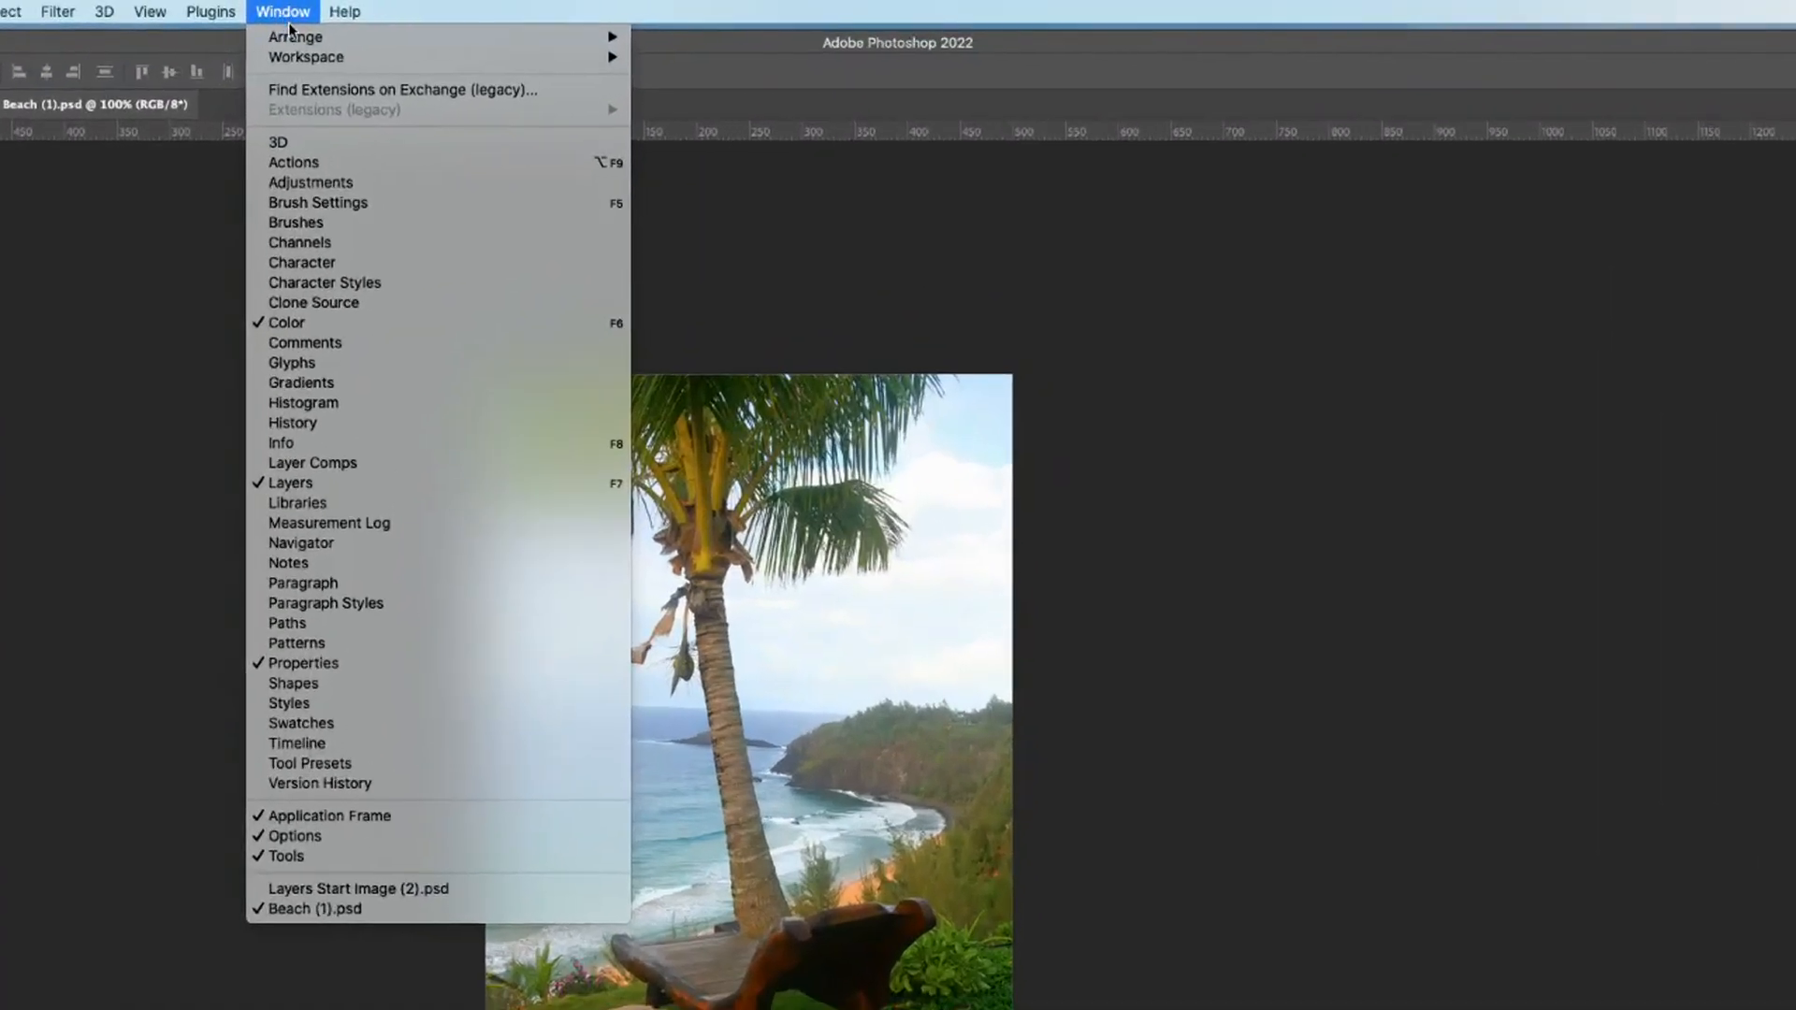
pyautogui.moveTo(486, 26)
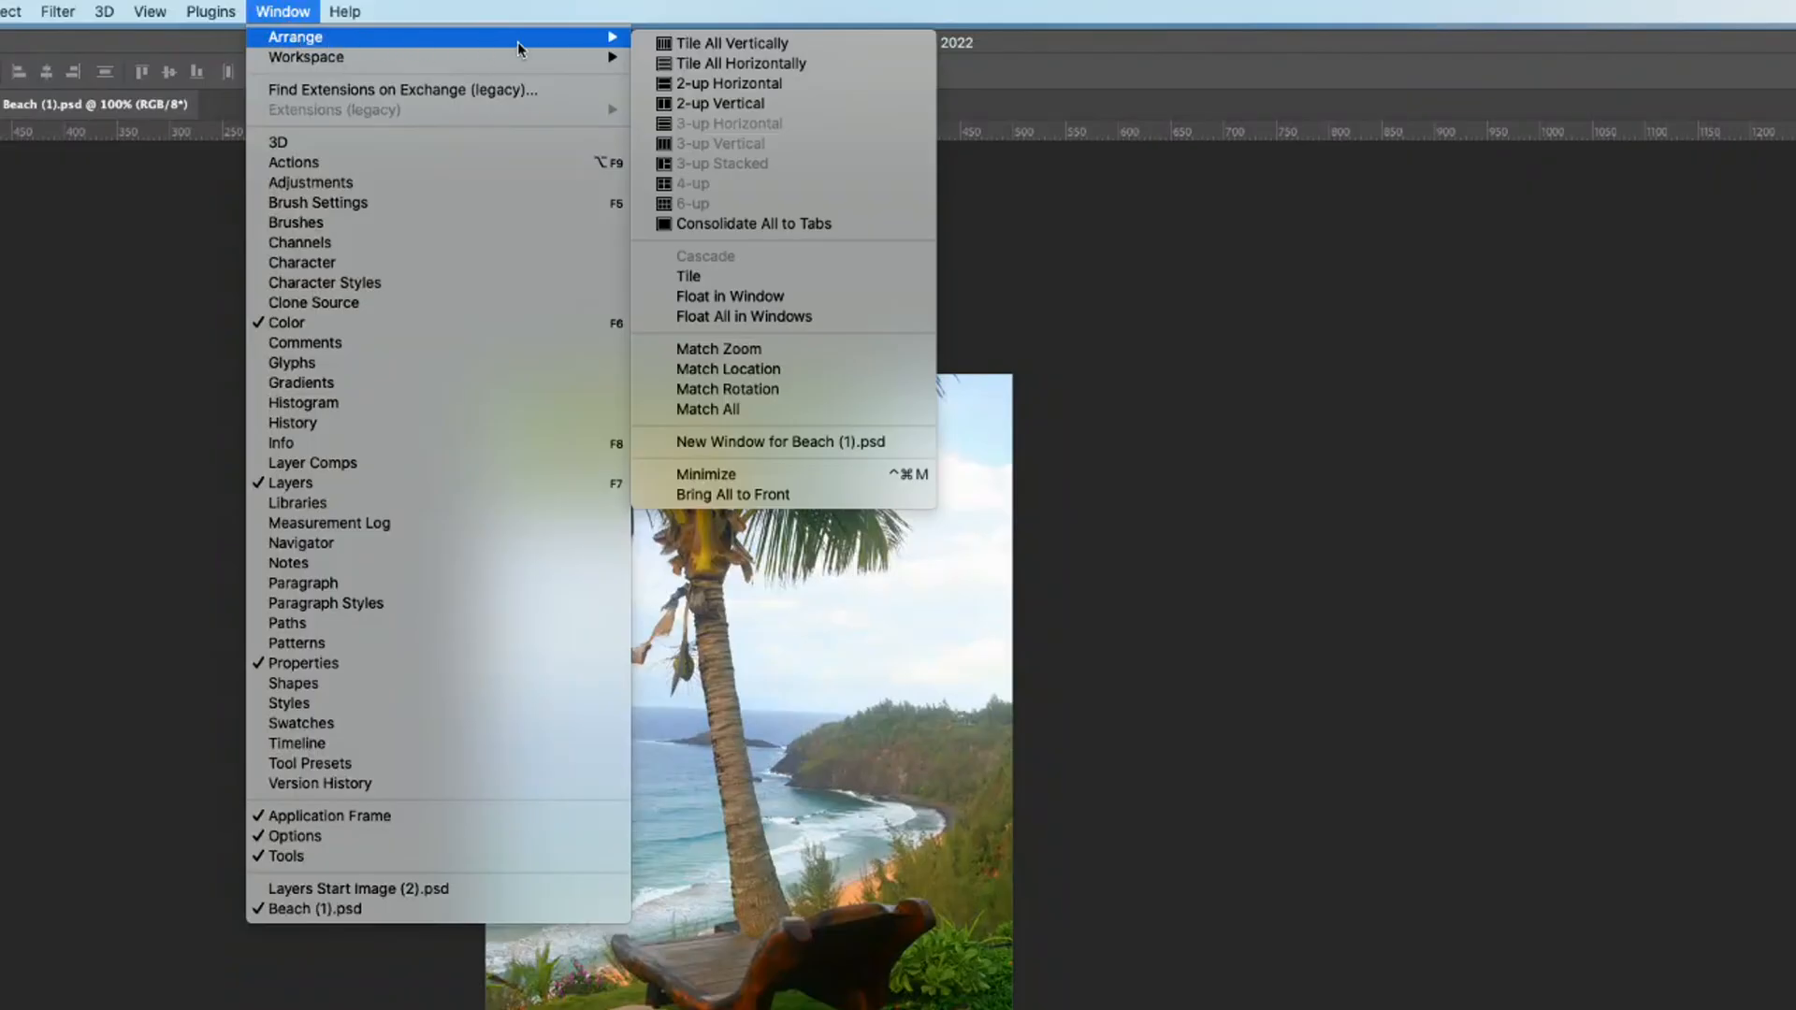
pyautogui.click(711, 103)
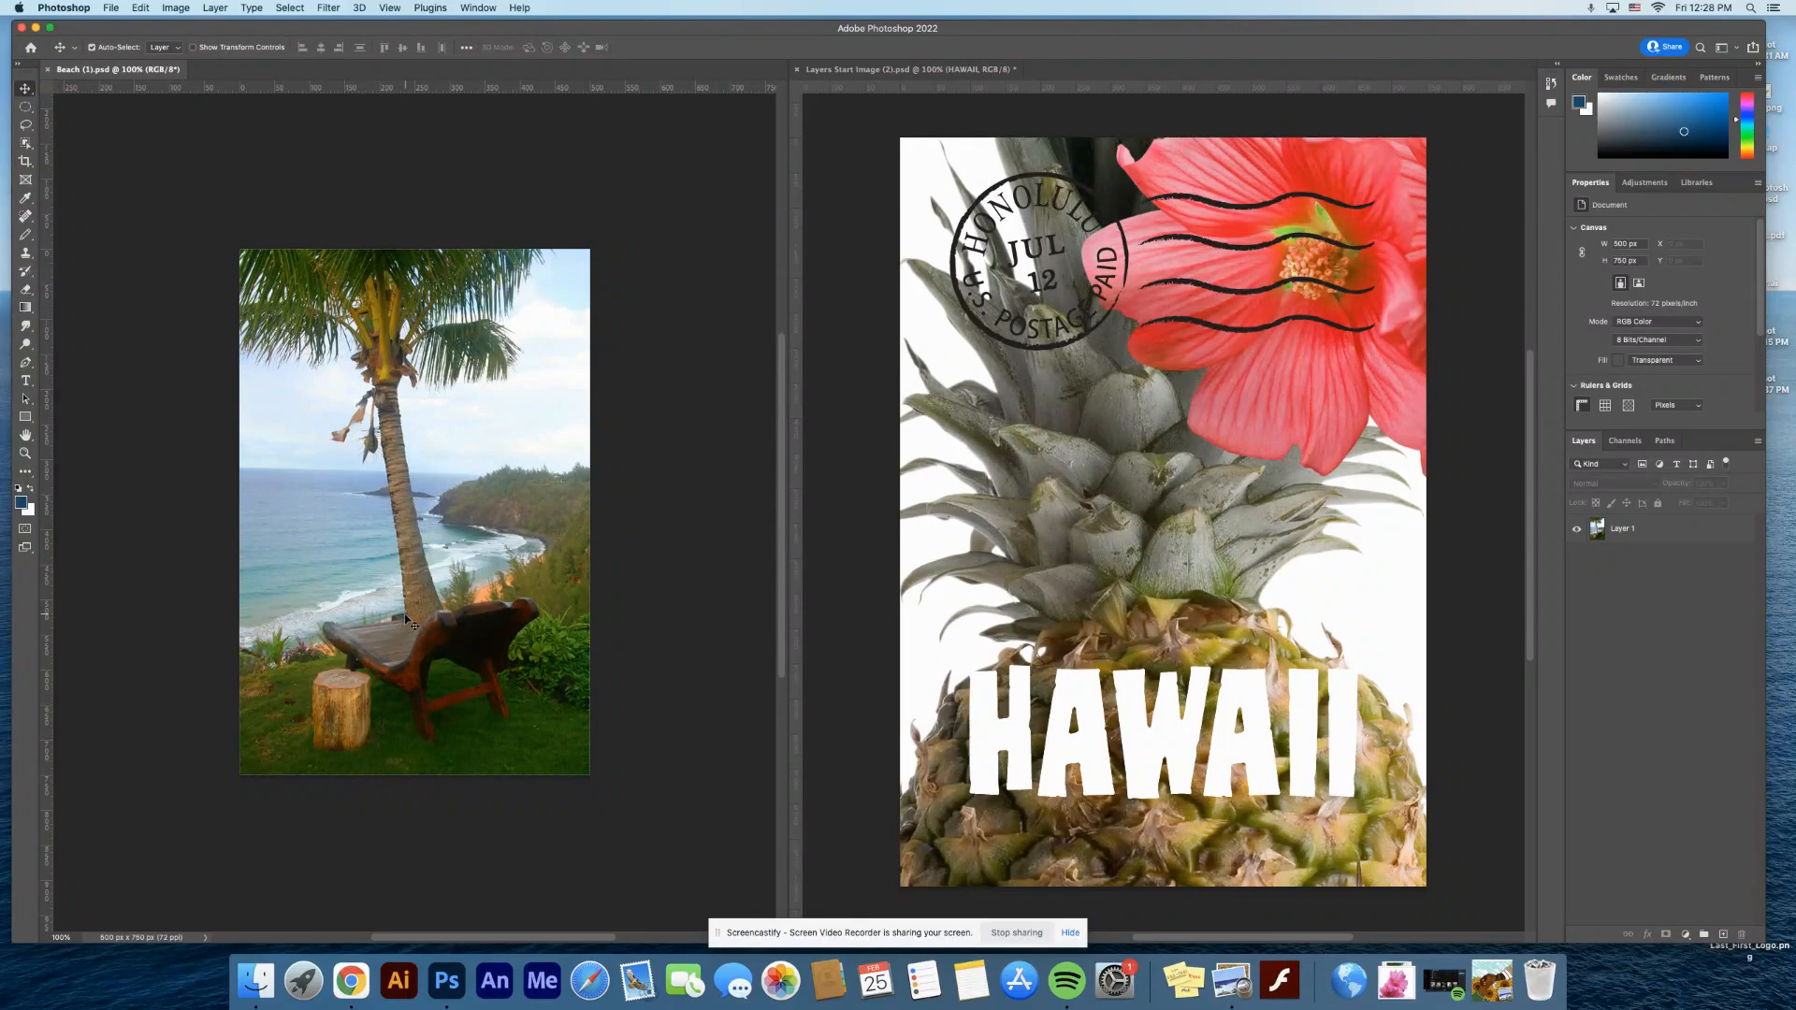
# - Copy the beach photo from Beach (1).psd into the Layers Start Image (2).psd composition
pyautogui.moveTo(406, 620); pyautogui.dragTo(866, 410)
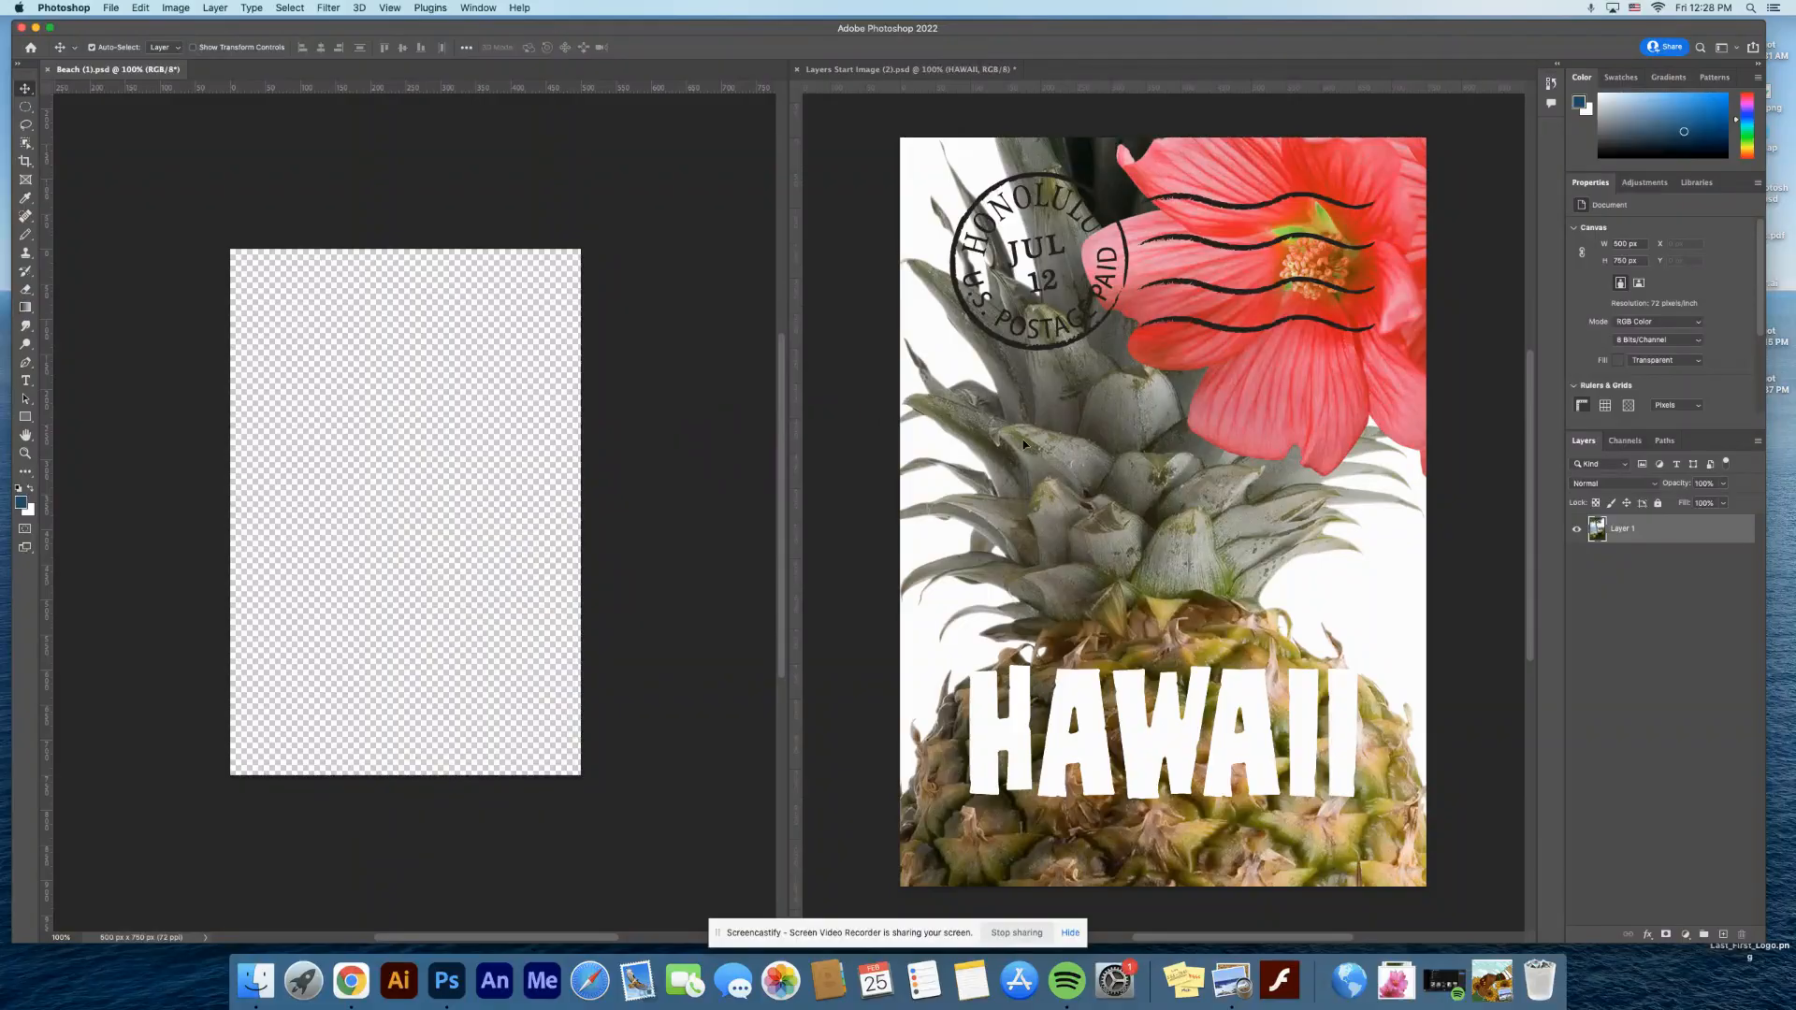
pyautogui.moveTo(1142, 531); pyautogui.dragTo(1141, 533)
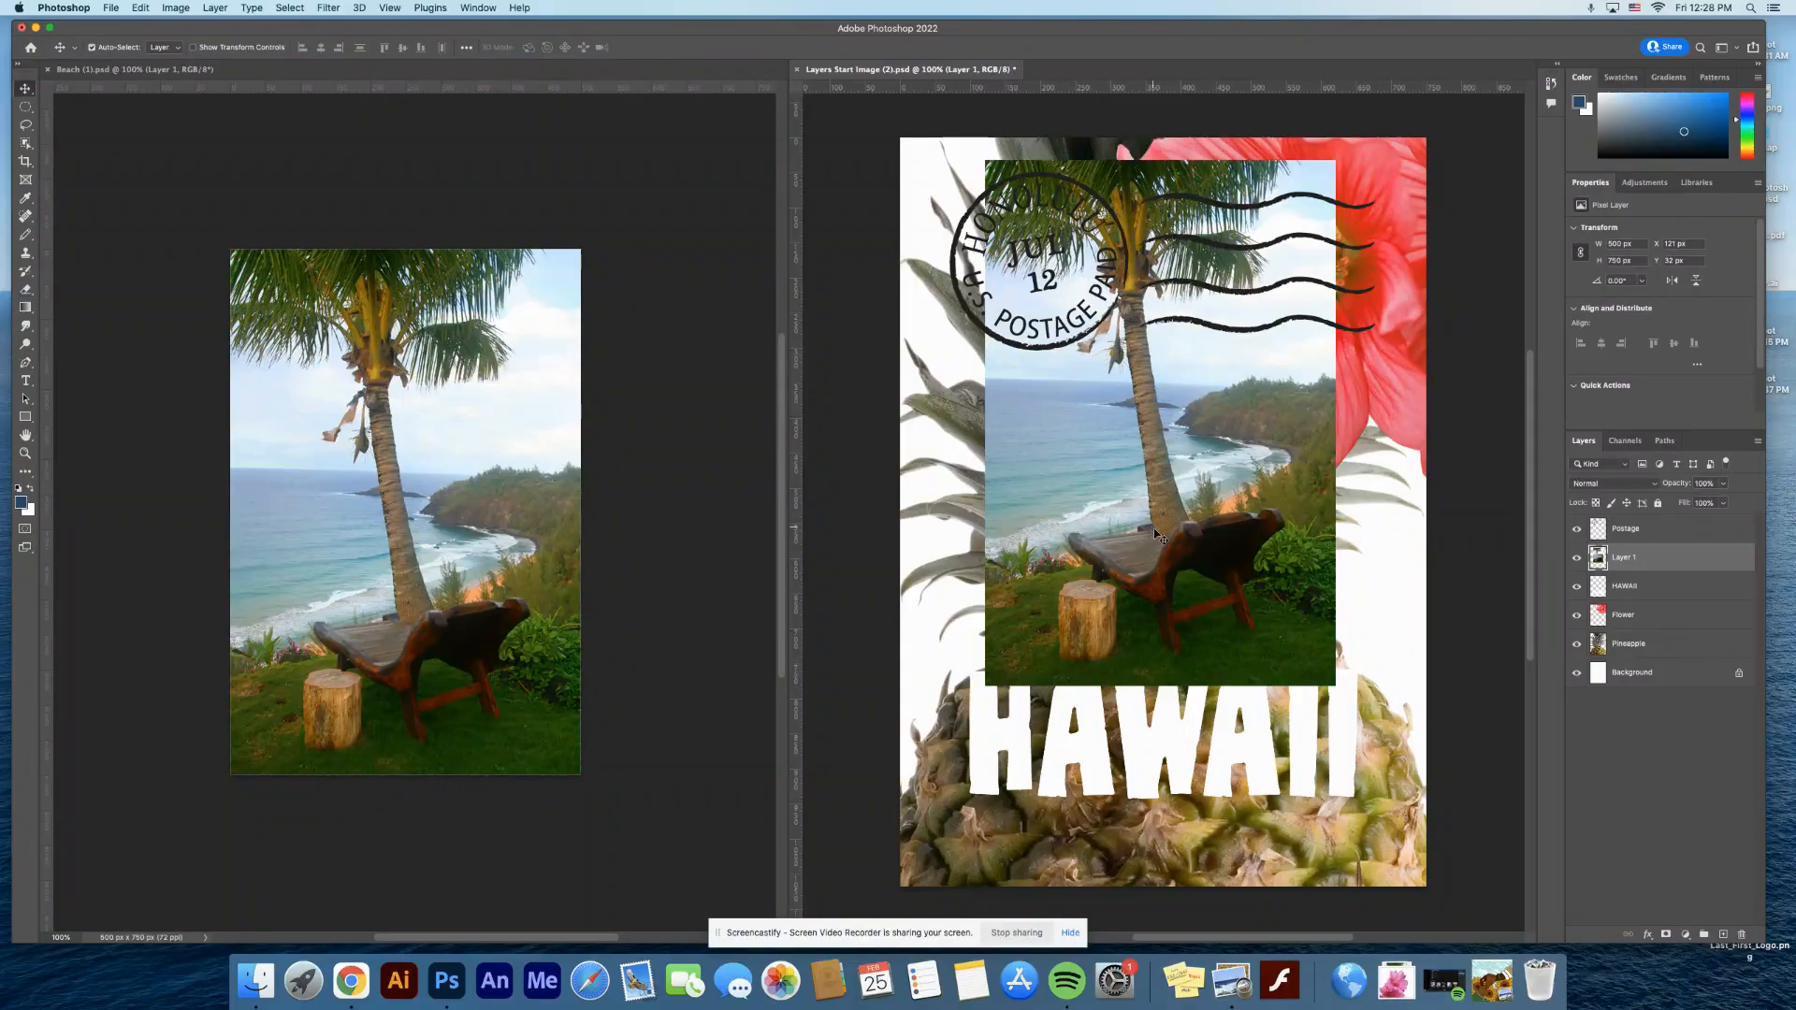
# - Consolidate all open documents to tabs and move the beach photo down and right to about X 162 px, Y 98 px
pyautogui.click(479, 8)
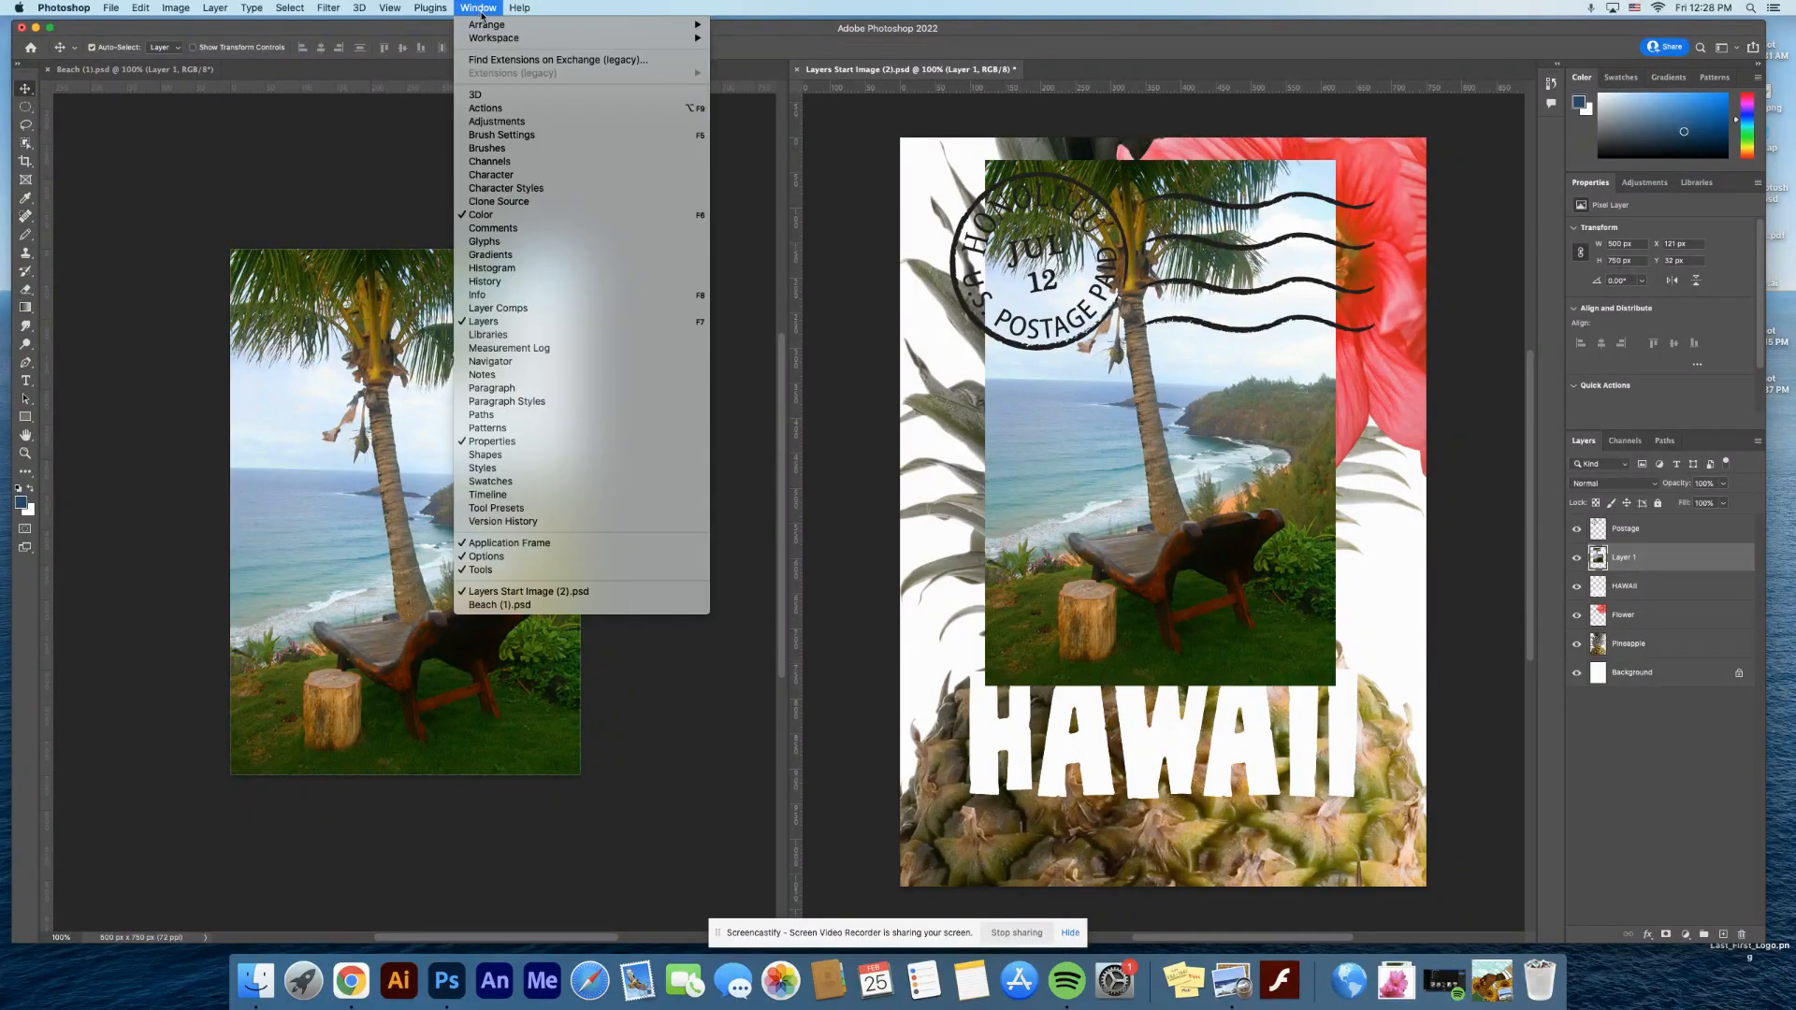
pyautogui.moveTo(506, 24)
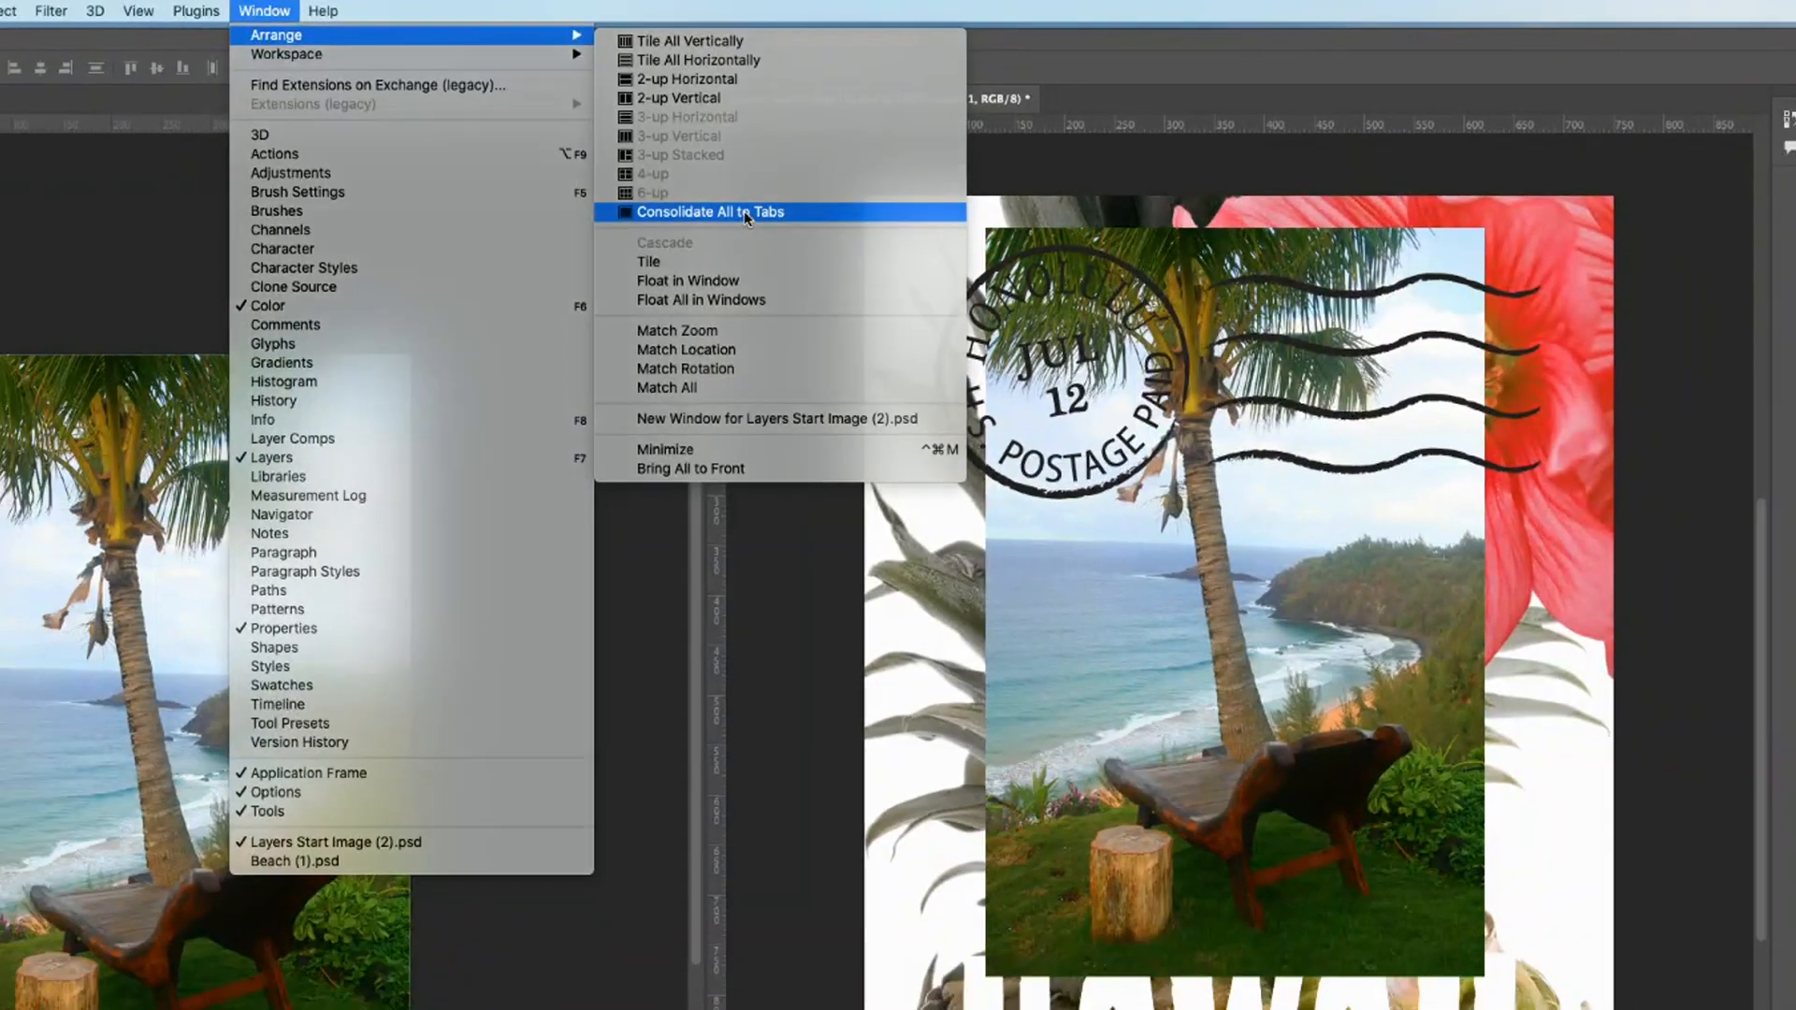
pyautogui.click(726, 226)
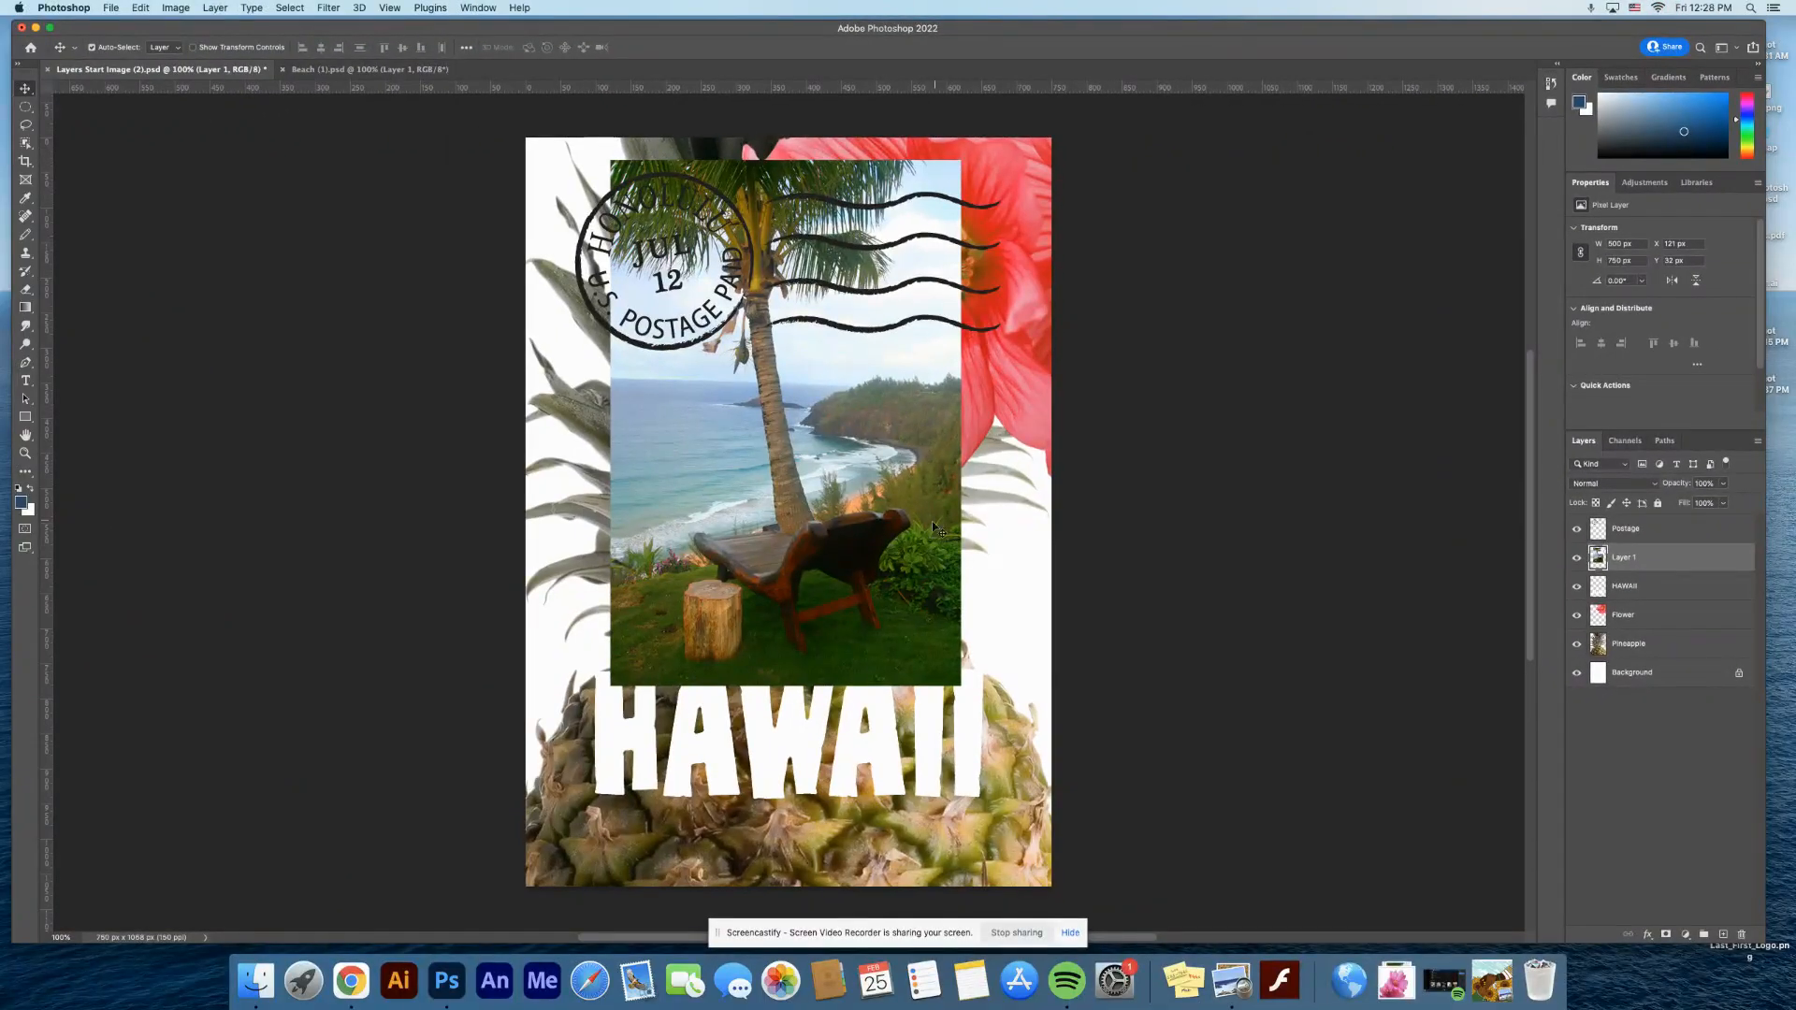
pyautogui.moveTo(856, 480); pyautogui.dragTo(963, 528)
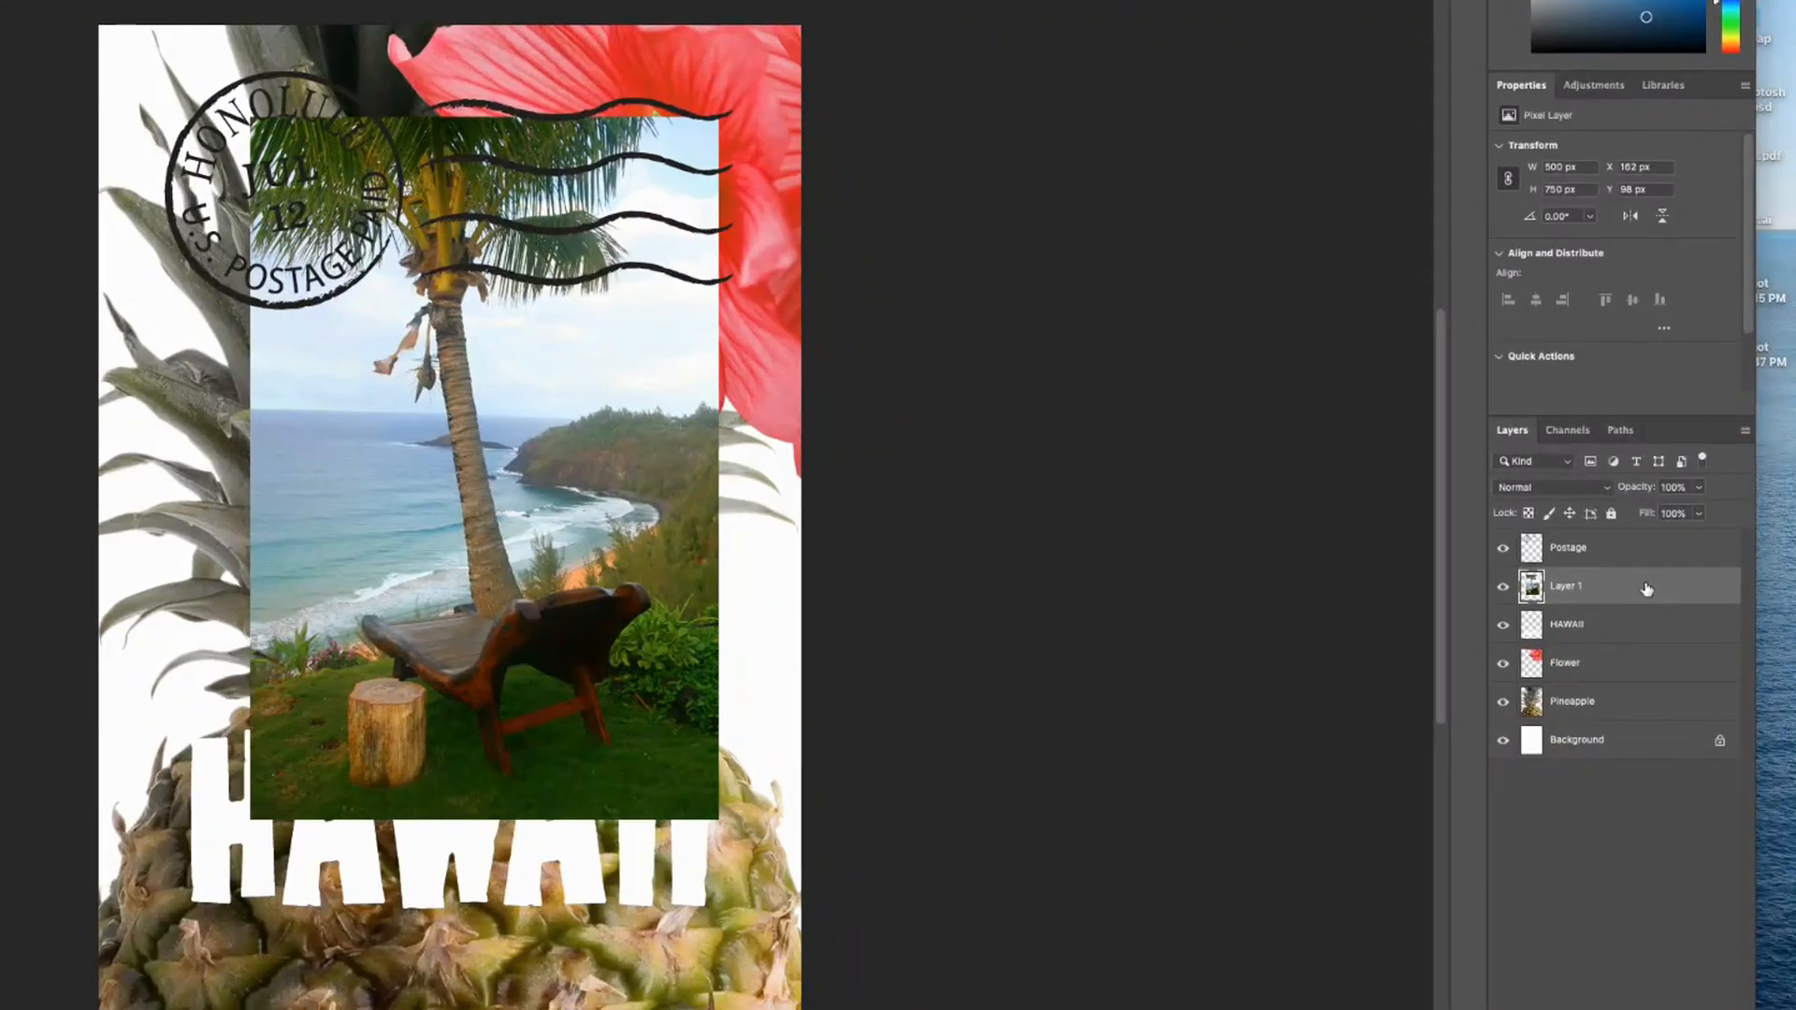
# - Rename the beach photo's layer Beach and move it between the Flower and Pineapple layers
pyautogui.doubleClick(1571, 588)
pyautogui.write('Beach')
pyautogui.press('Return')
pyautogui.moveTo(1663, 587); pyautogui.dragTo(1656, 689)
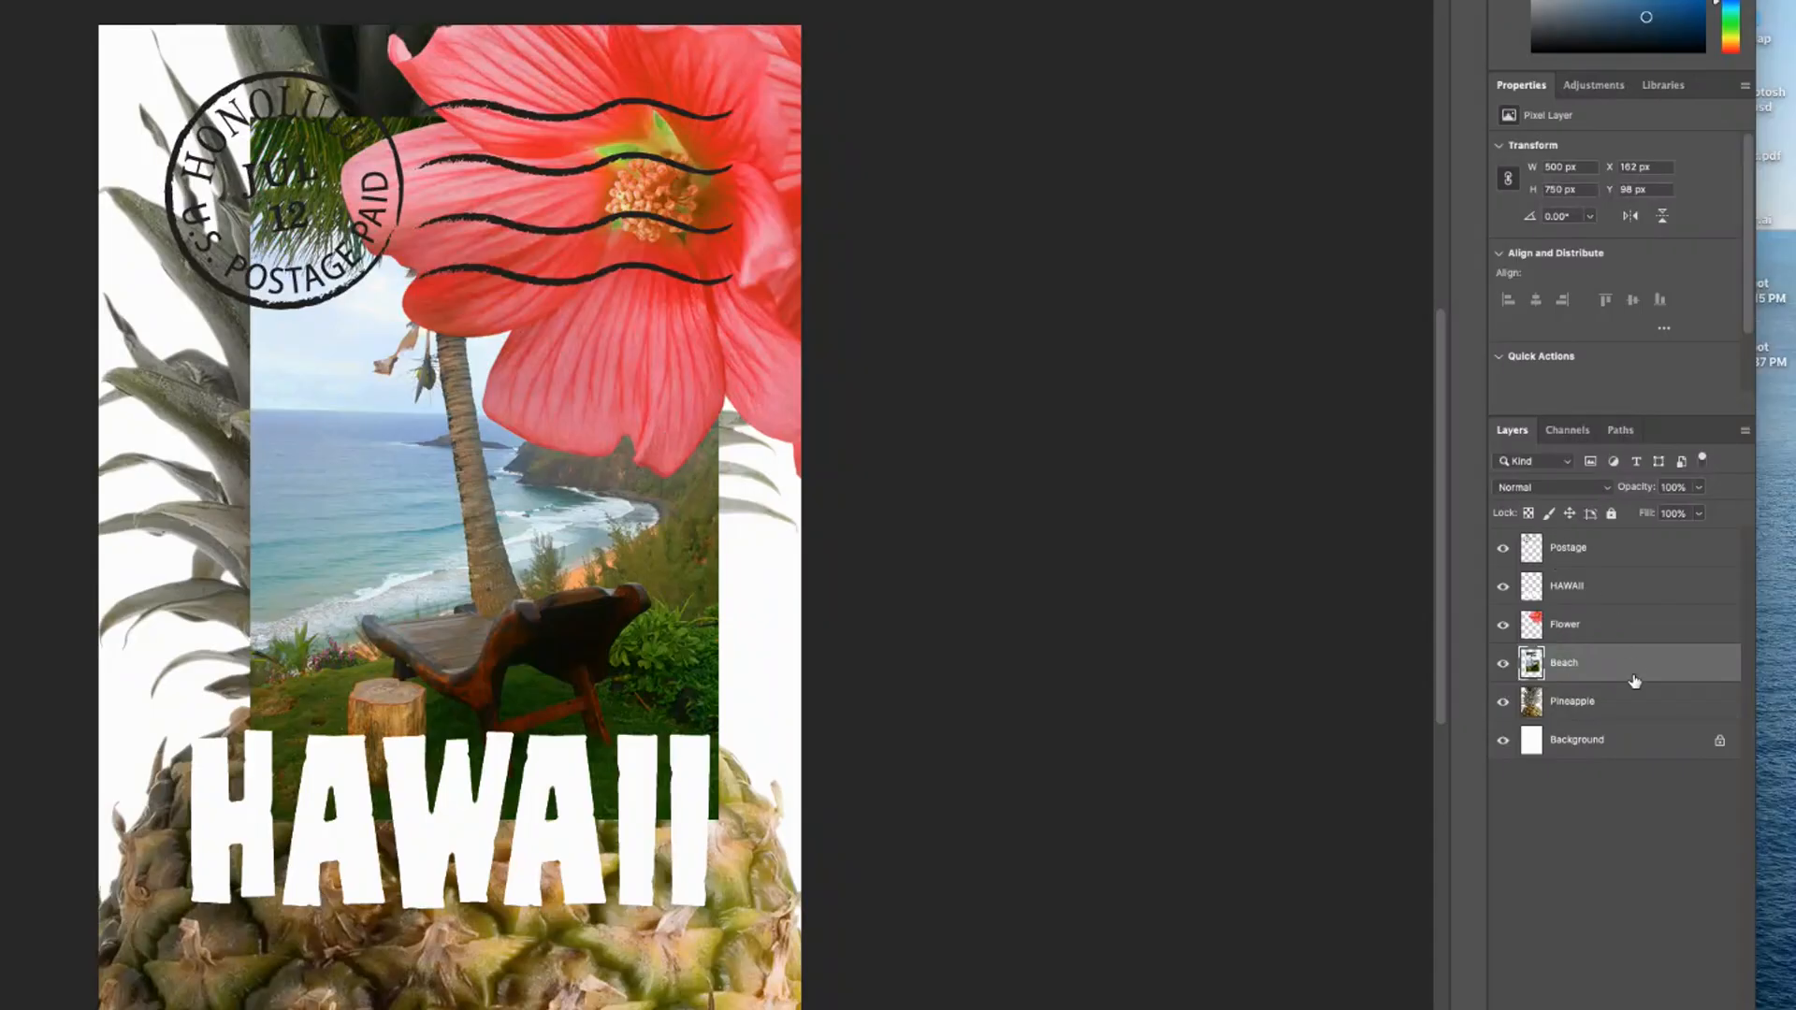
pyautogui.moveTo(1637, 666)
pyautogui.mouseDown()
pyautogui.moveTo(1651, 602)
pyautogui.moveTo(1619, 599)
pyautogui.moveTo(1621, 666)
pyautogui.mouseUp()
# - Hide every layer except Beach and center the photo on the canvas at about X 125 px, Y 142 px
pyautogui.click(1503, 702)
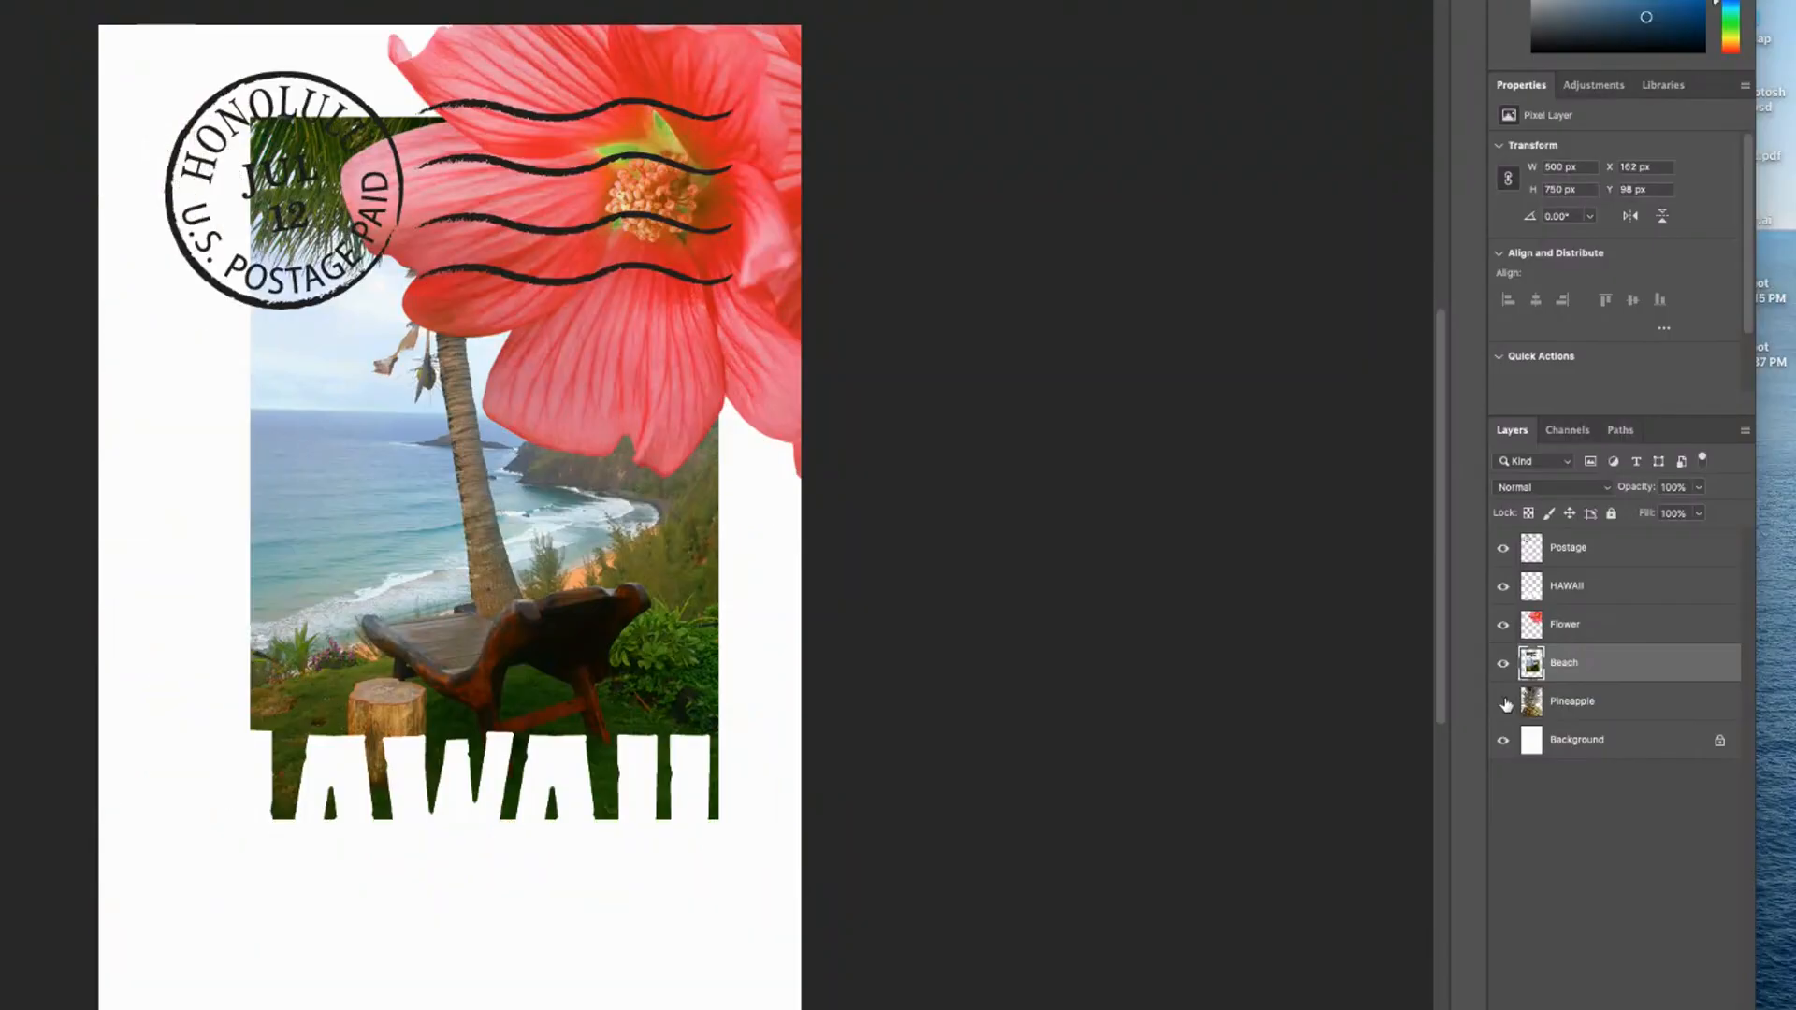
pyautogui.click(1503, 587)
pyautogui.click(1503, 549)
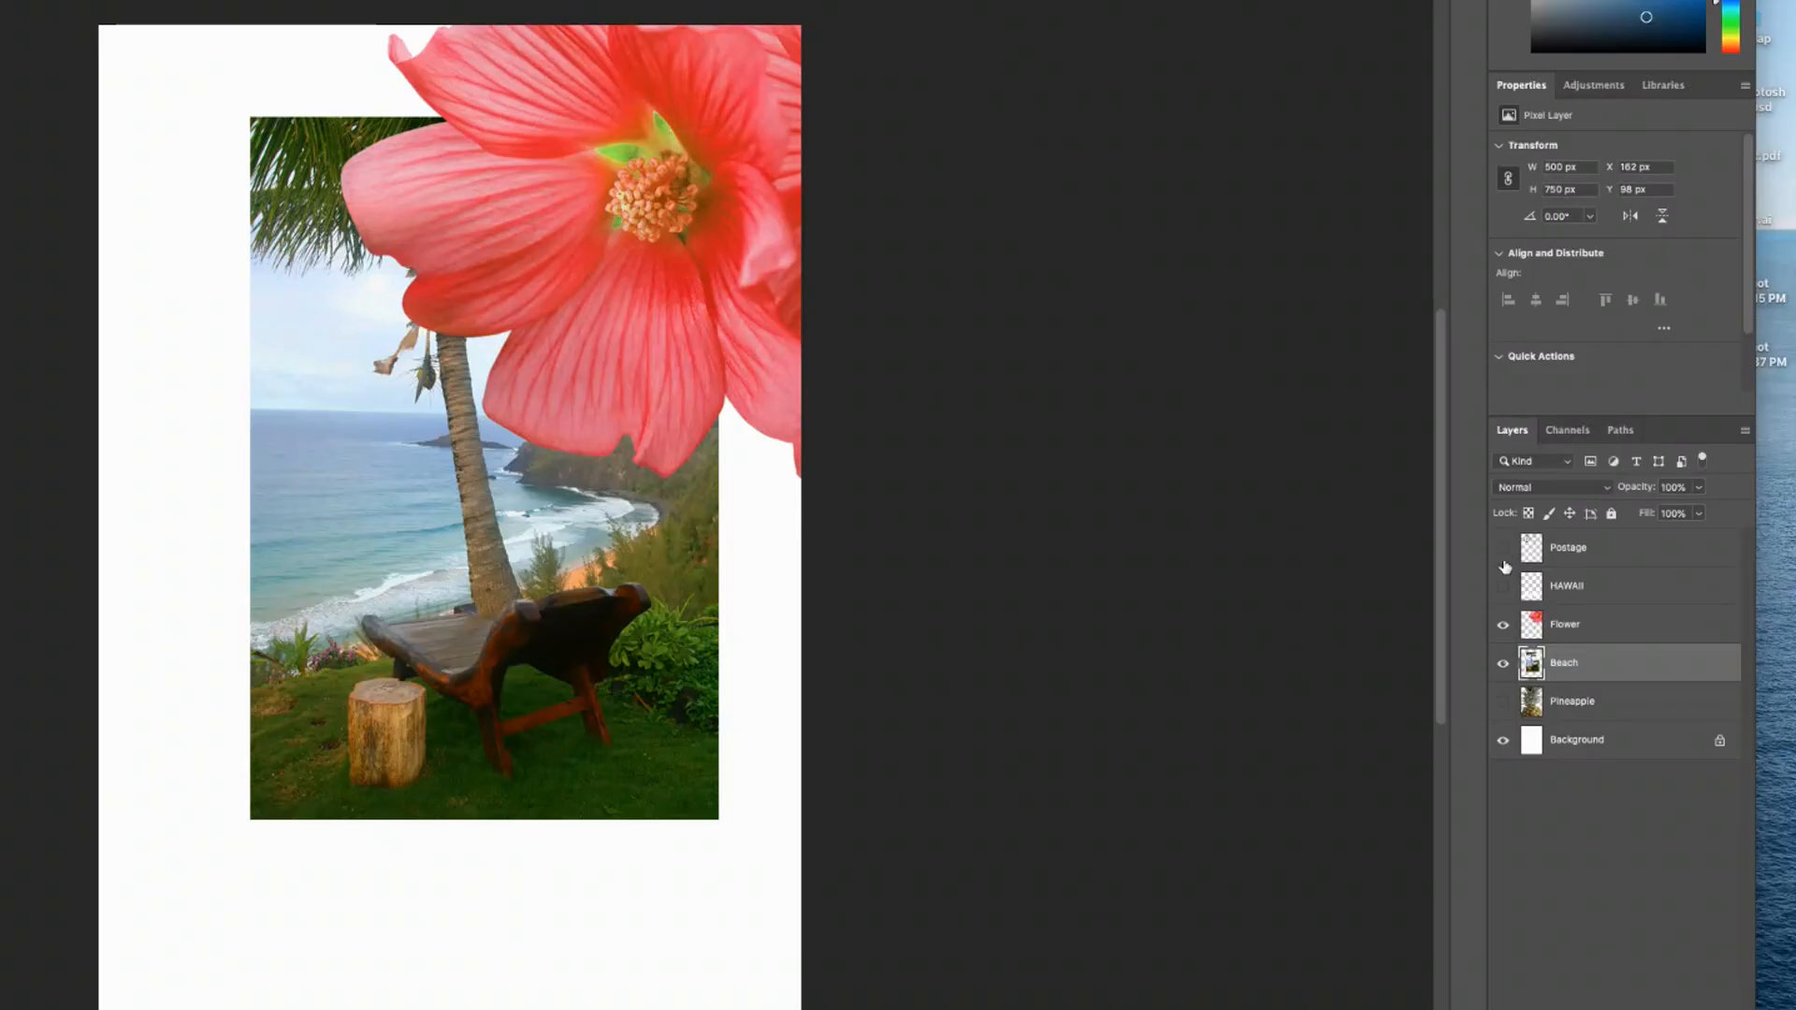
pyautogui.click(1503, 625)
pyautogui.click(1503, 741)
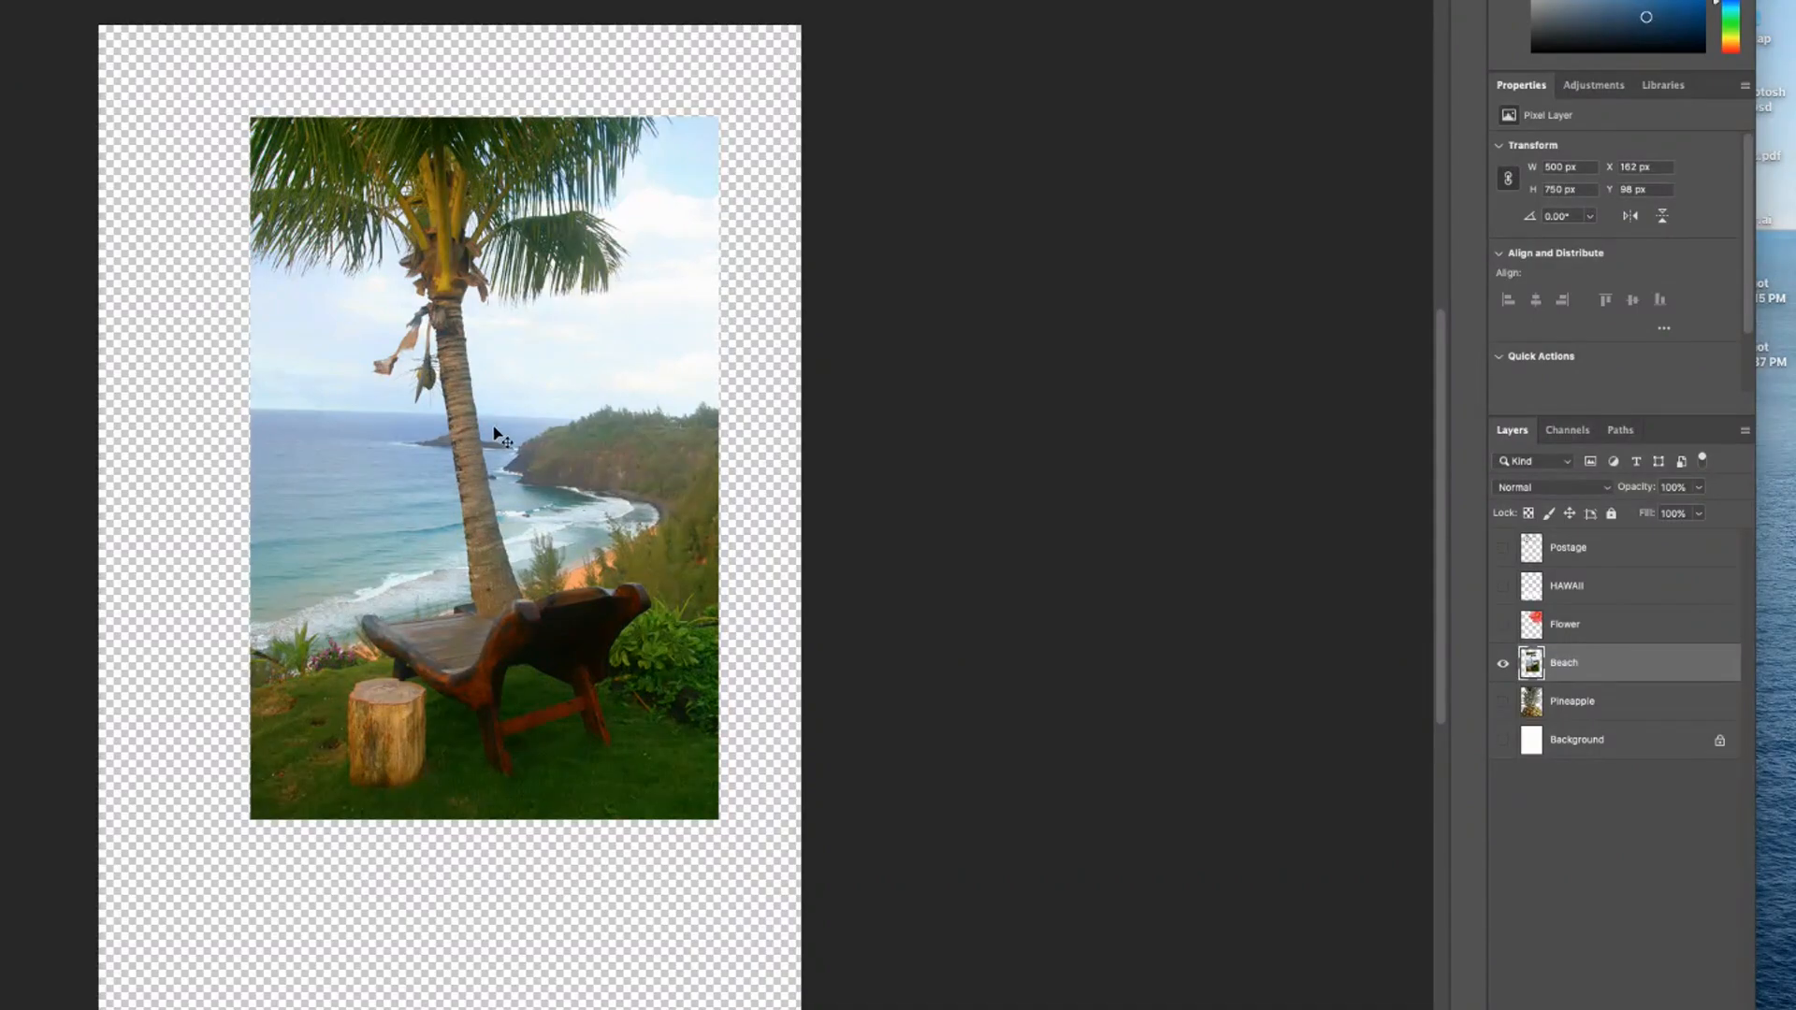
pyautogui.moveTo(493, 433); pyautogui.dragTo(470, 478)
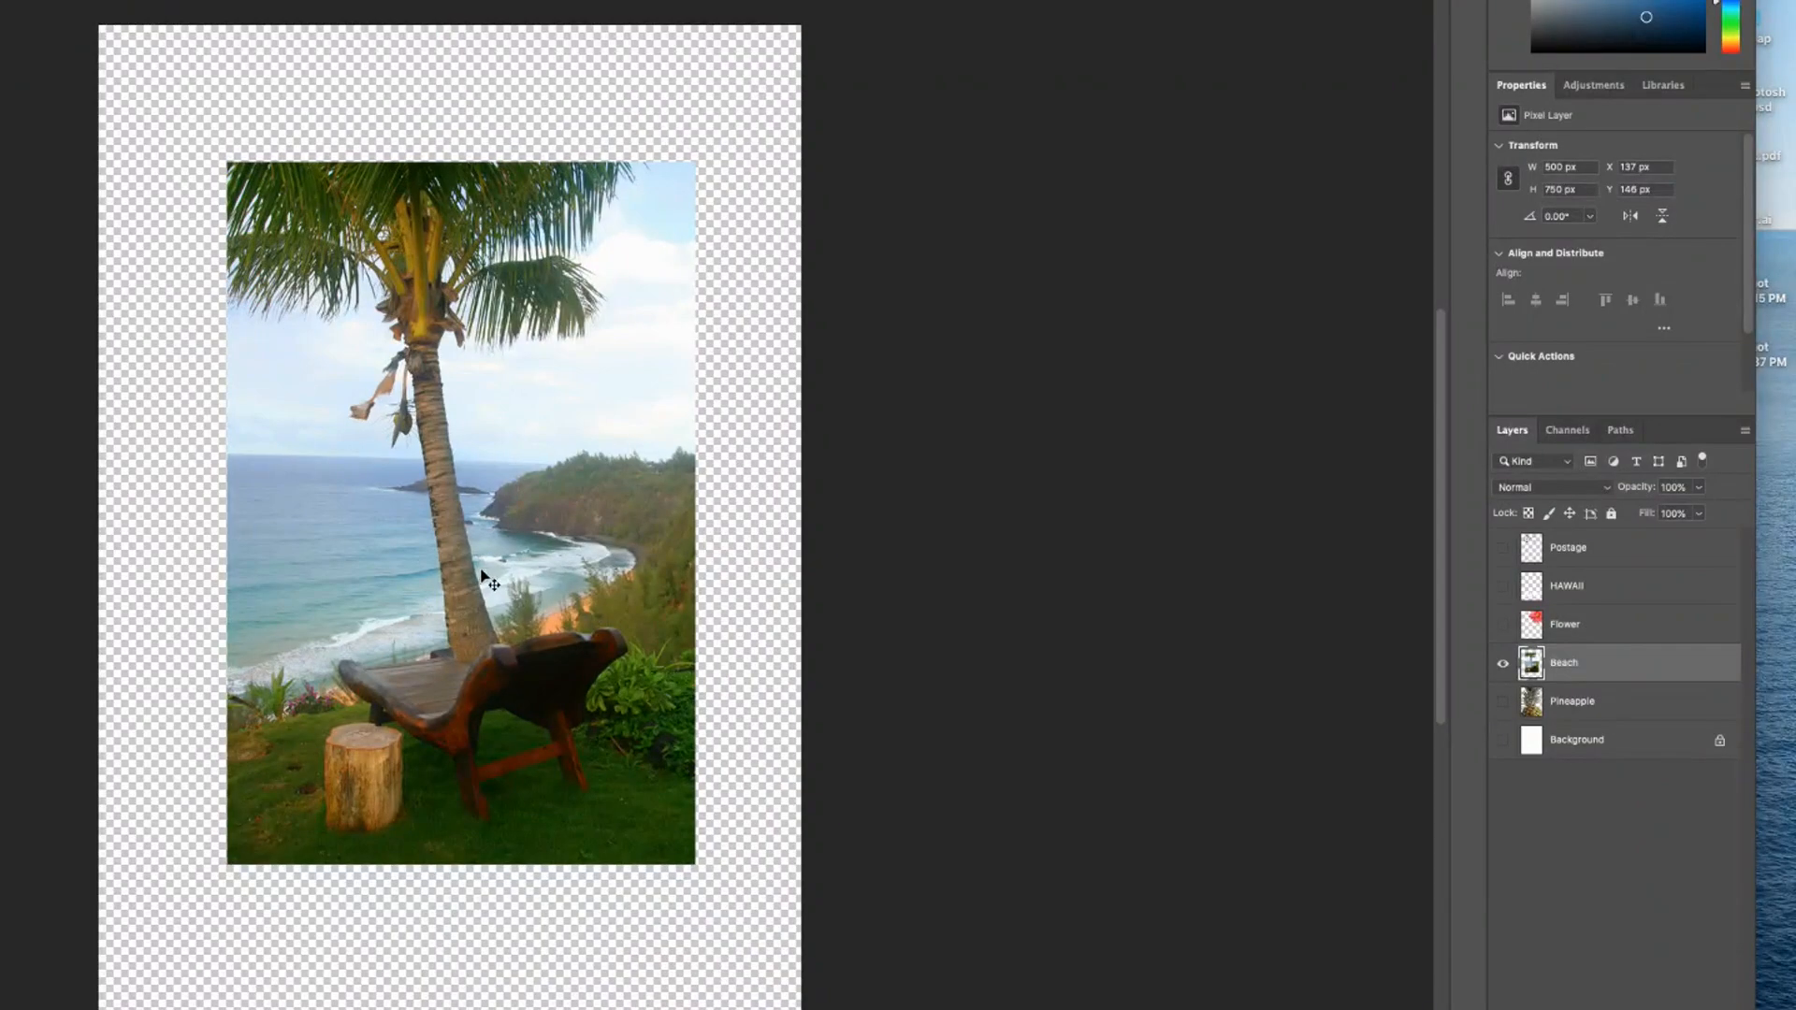
pyautogui.moveTo(485, 578); pyautogui.dragTo(468, 577)
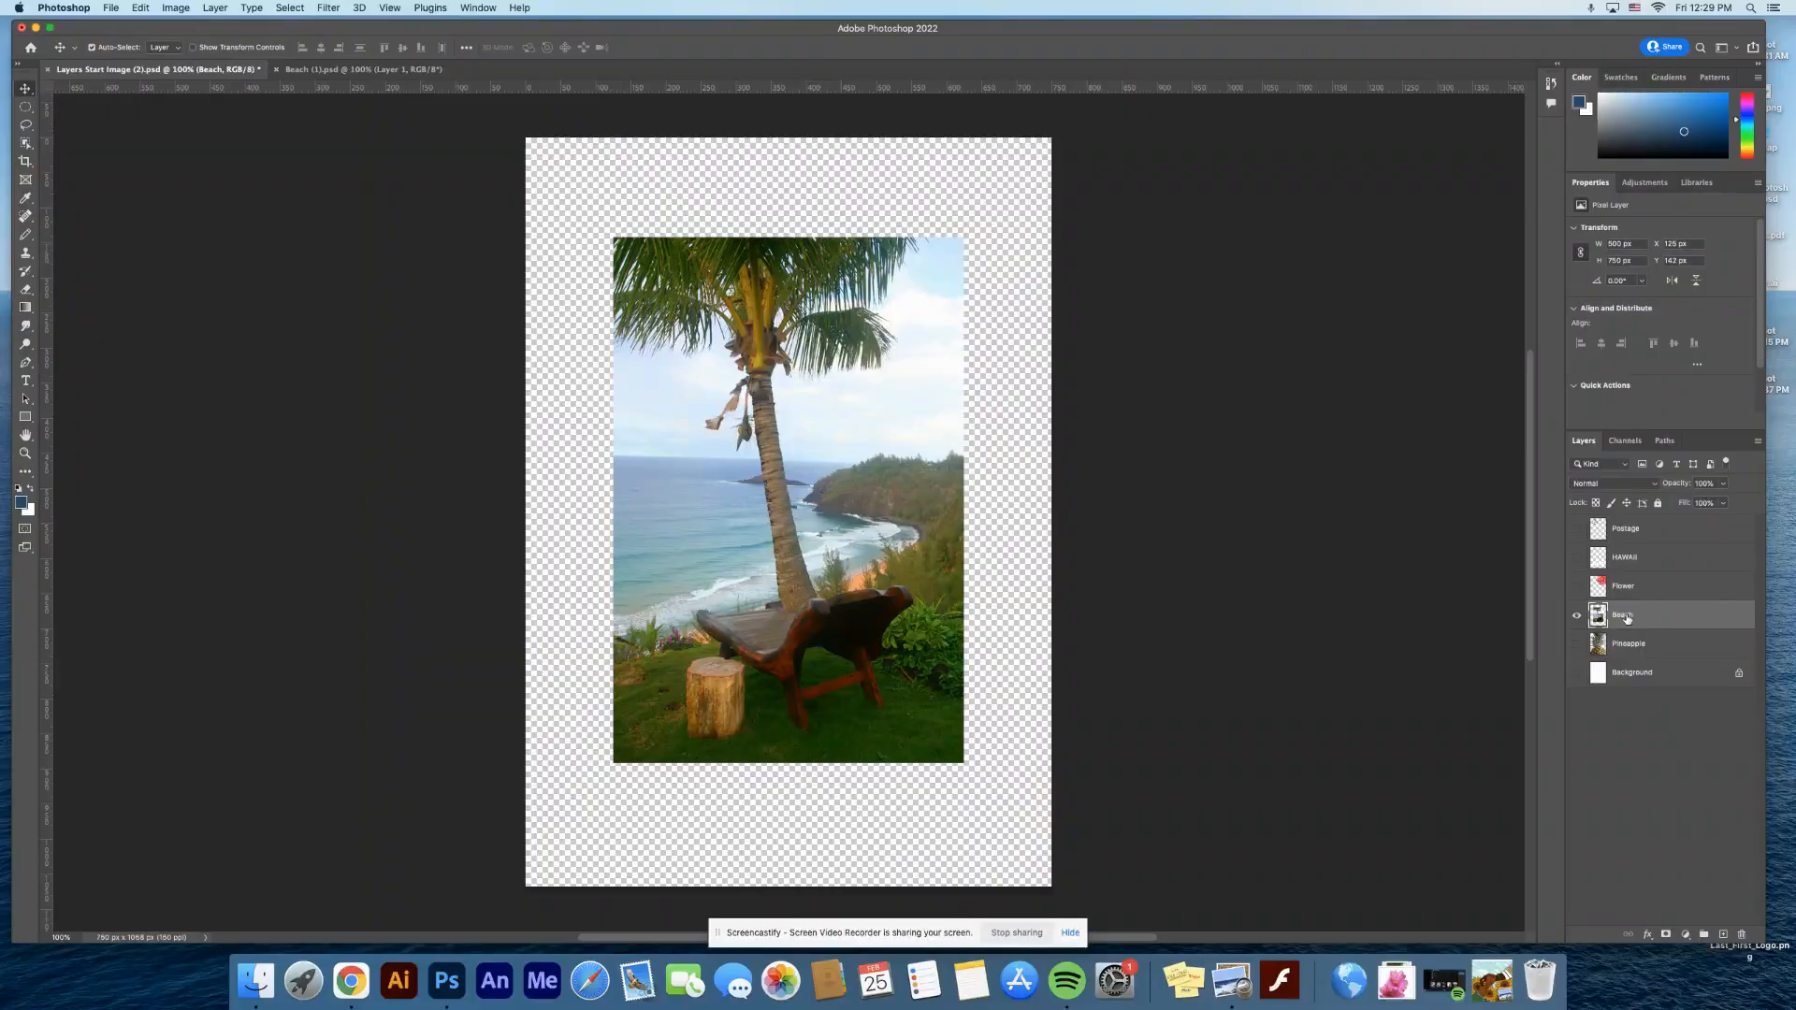
# - Add a white Stroke layer style to the Beach layer, 20 px wide and positioned inside
pyautogui.doubleClick(1678, 623)
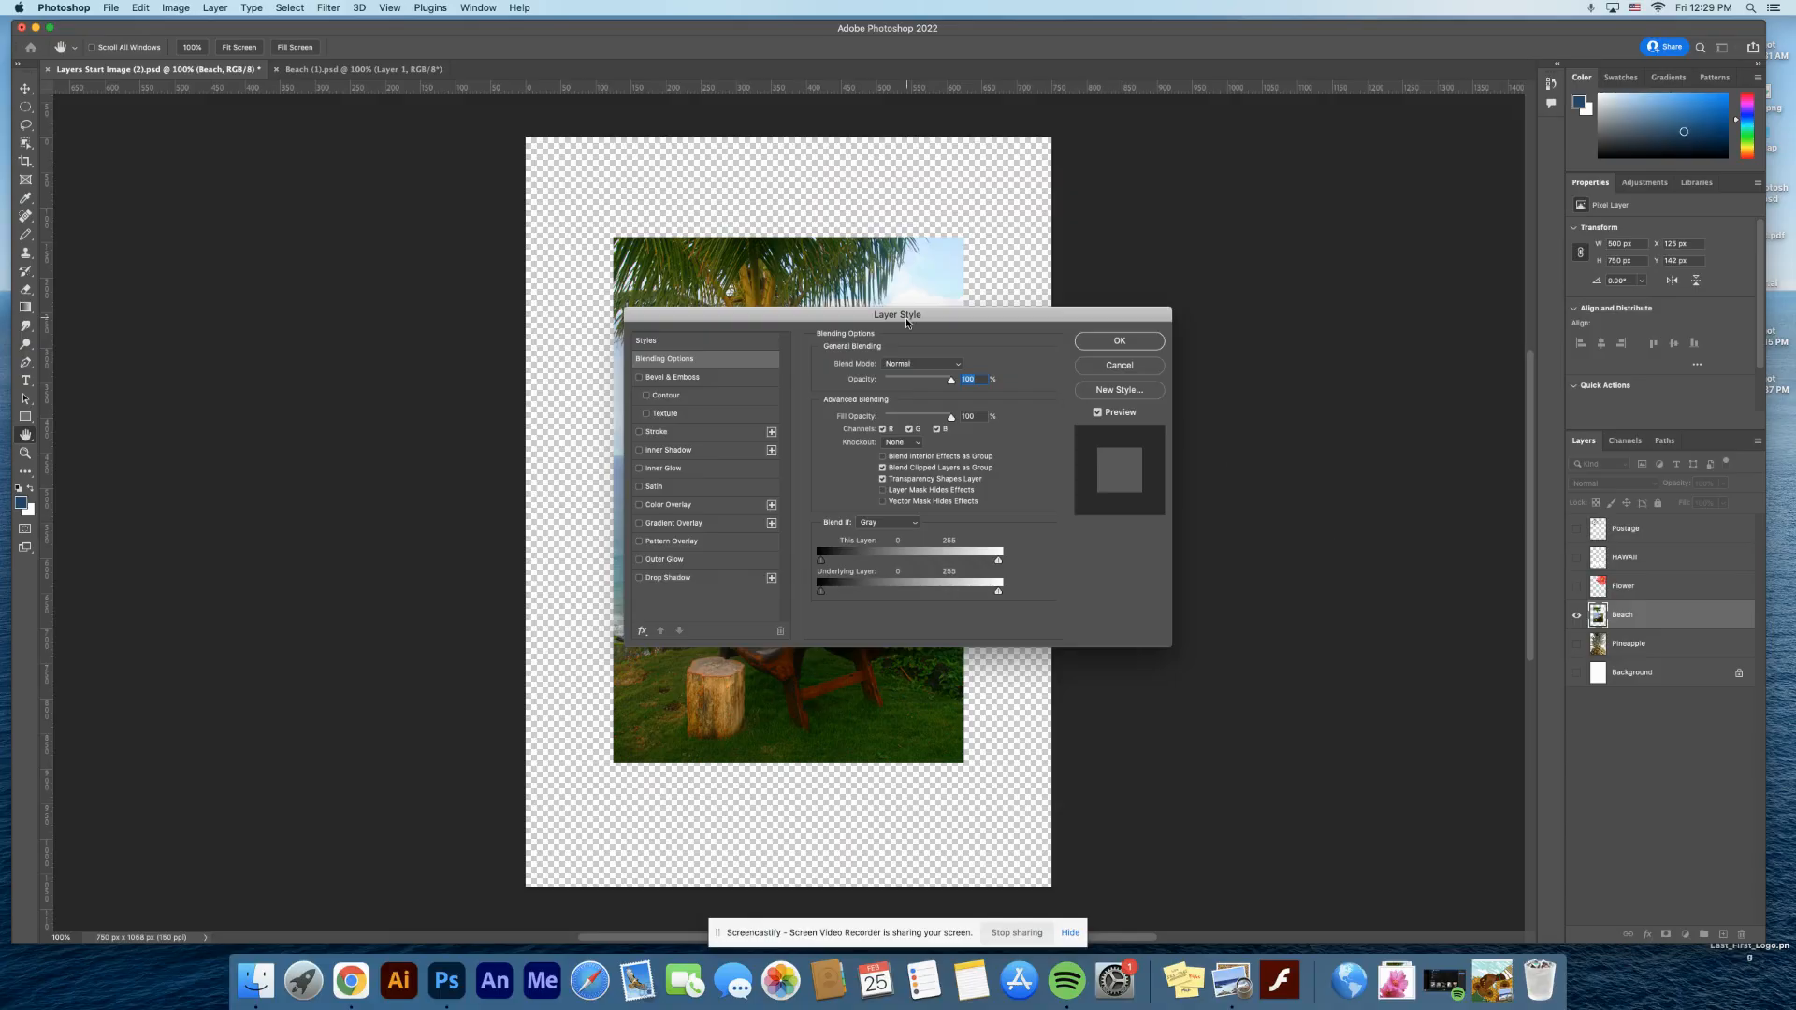
pyautogui.moveTo(913, 320); pyautogui.dragTo(836, 306)
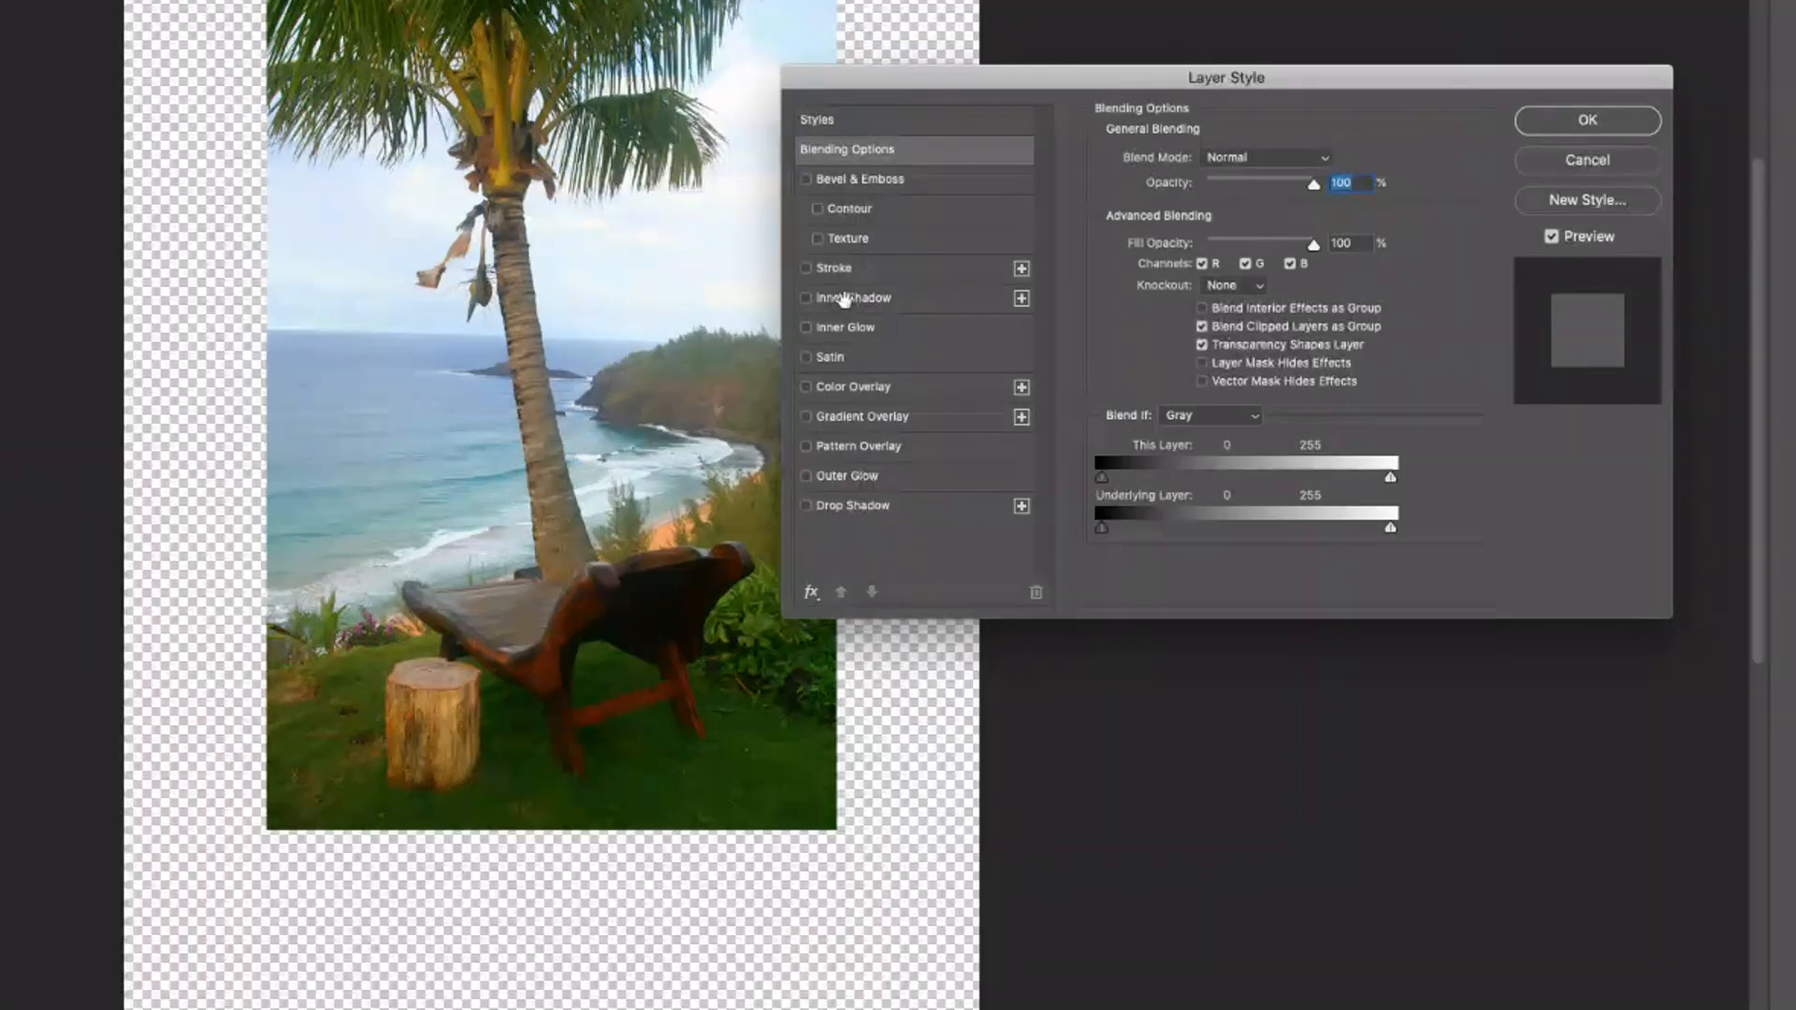
pyautogui.click(853, 271)
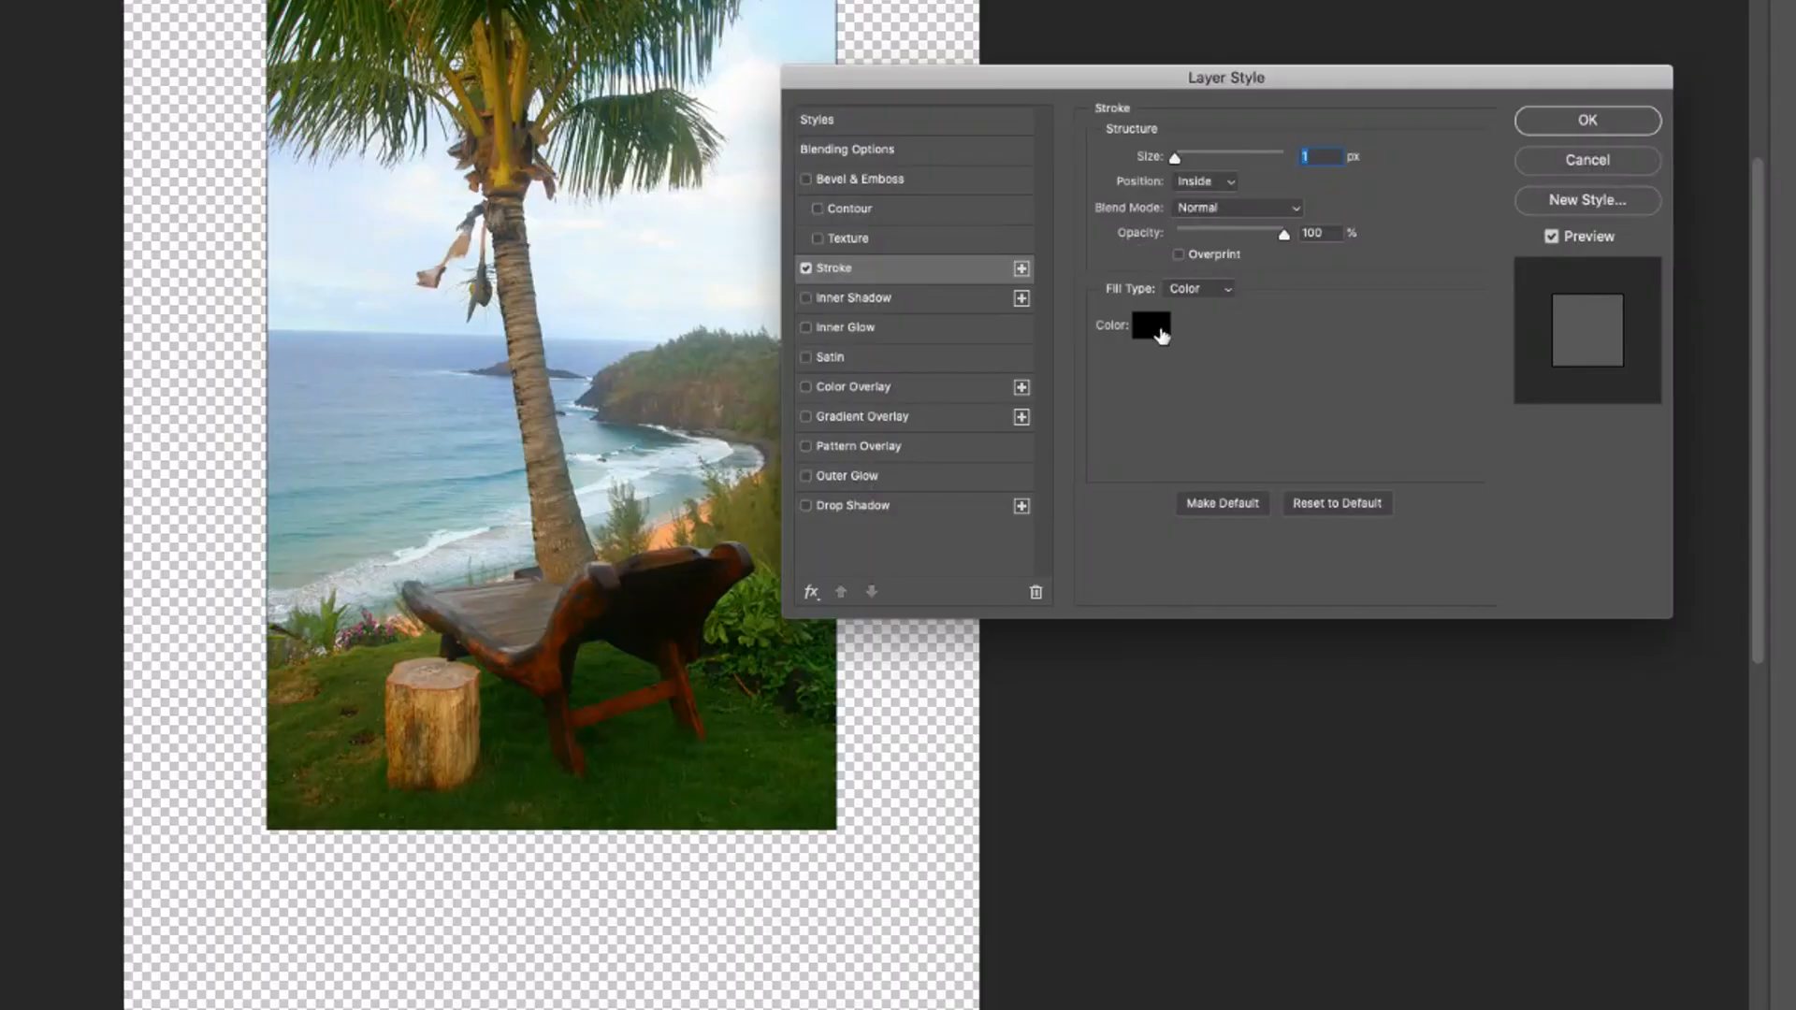
pyautogui.moveTo(1175, 157); pyautogui.dragTo(1191, 166)
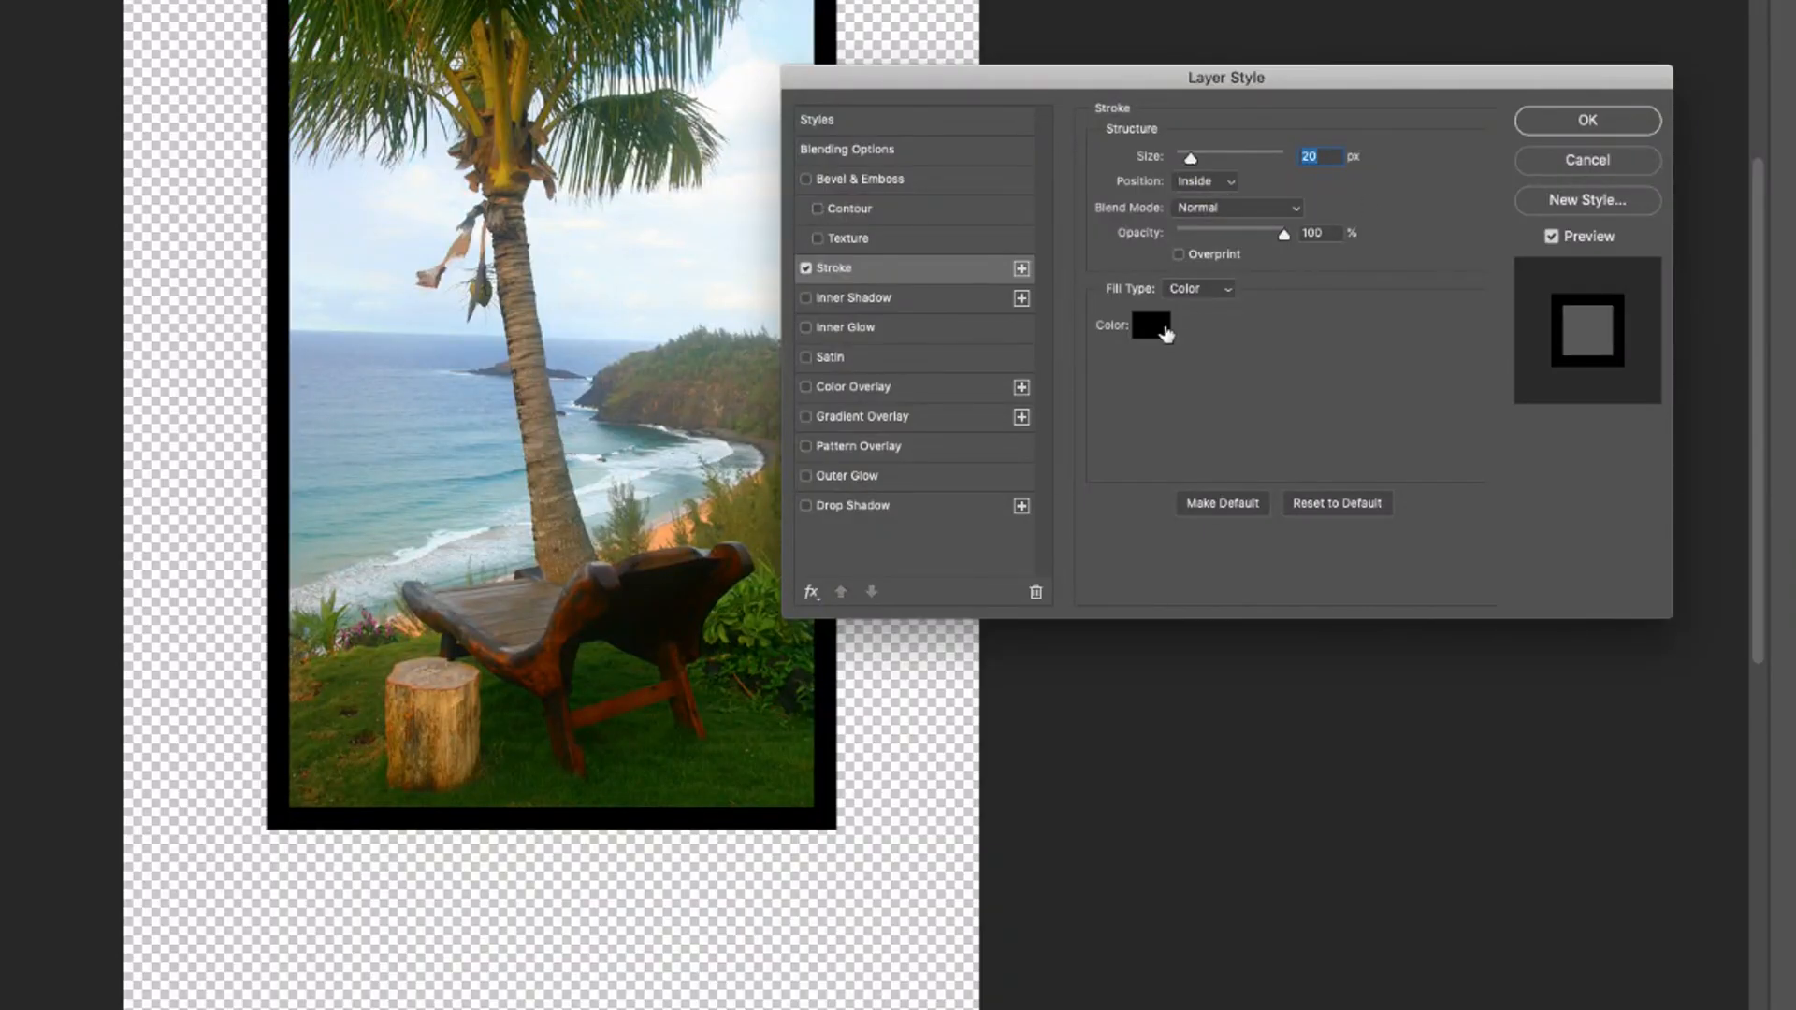
pyautogui.click(1152, 325)
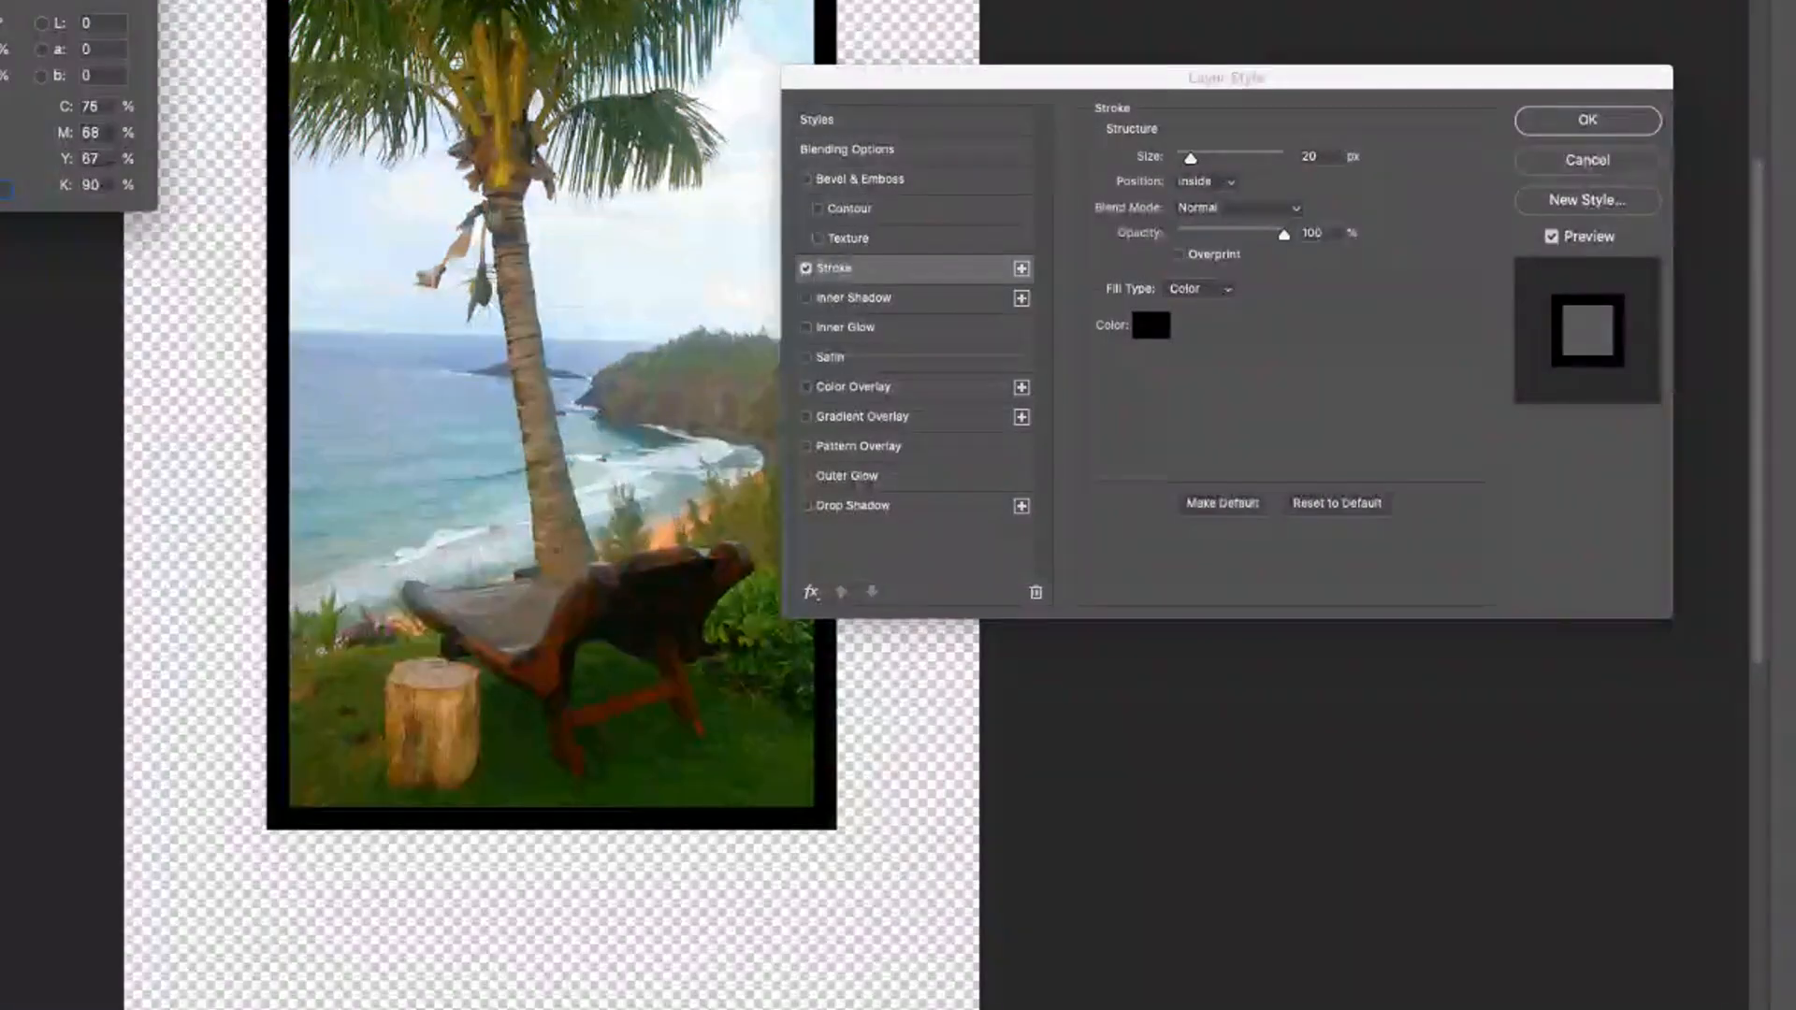
pyautogui.click(0, 0)
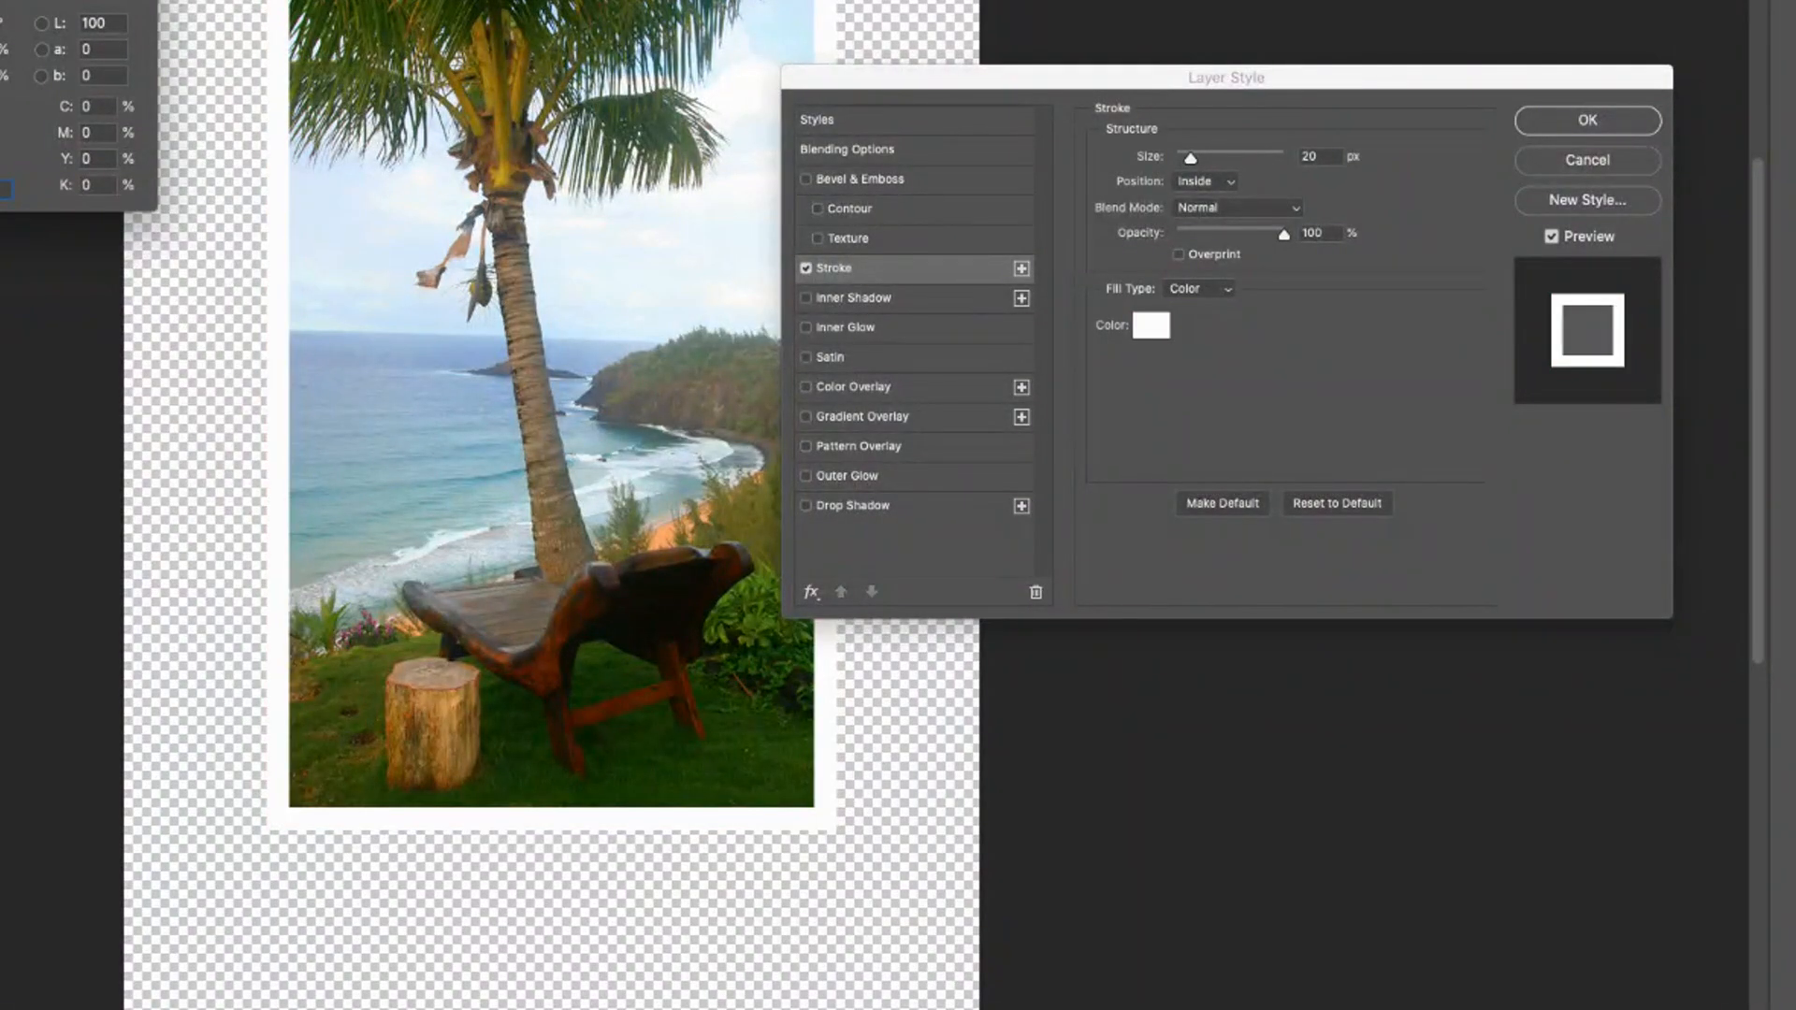
pyautogui.press('Return')
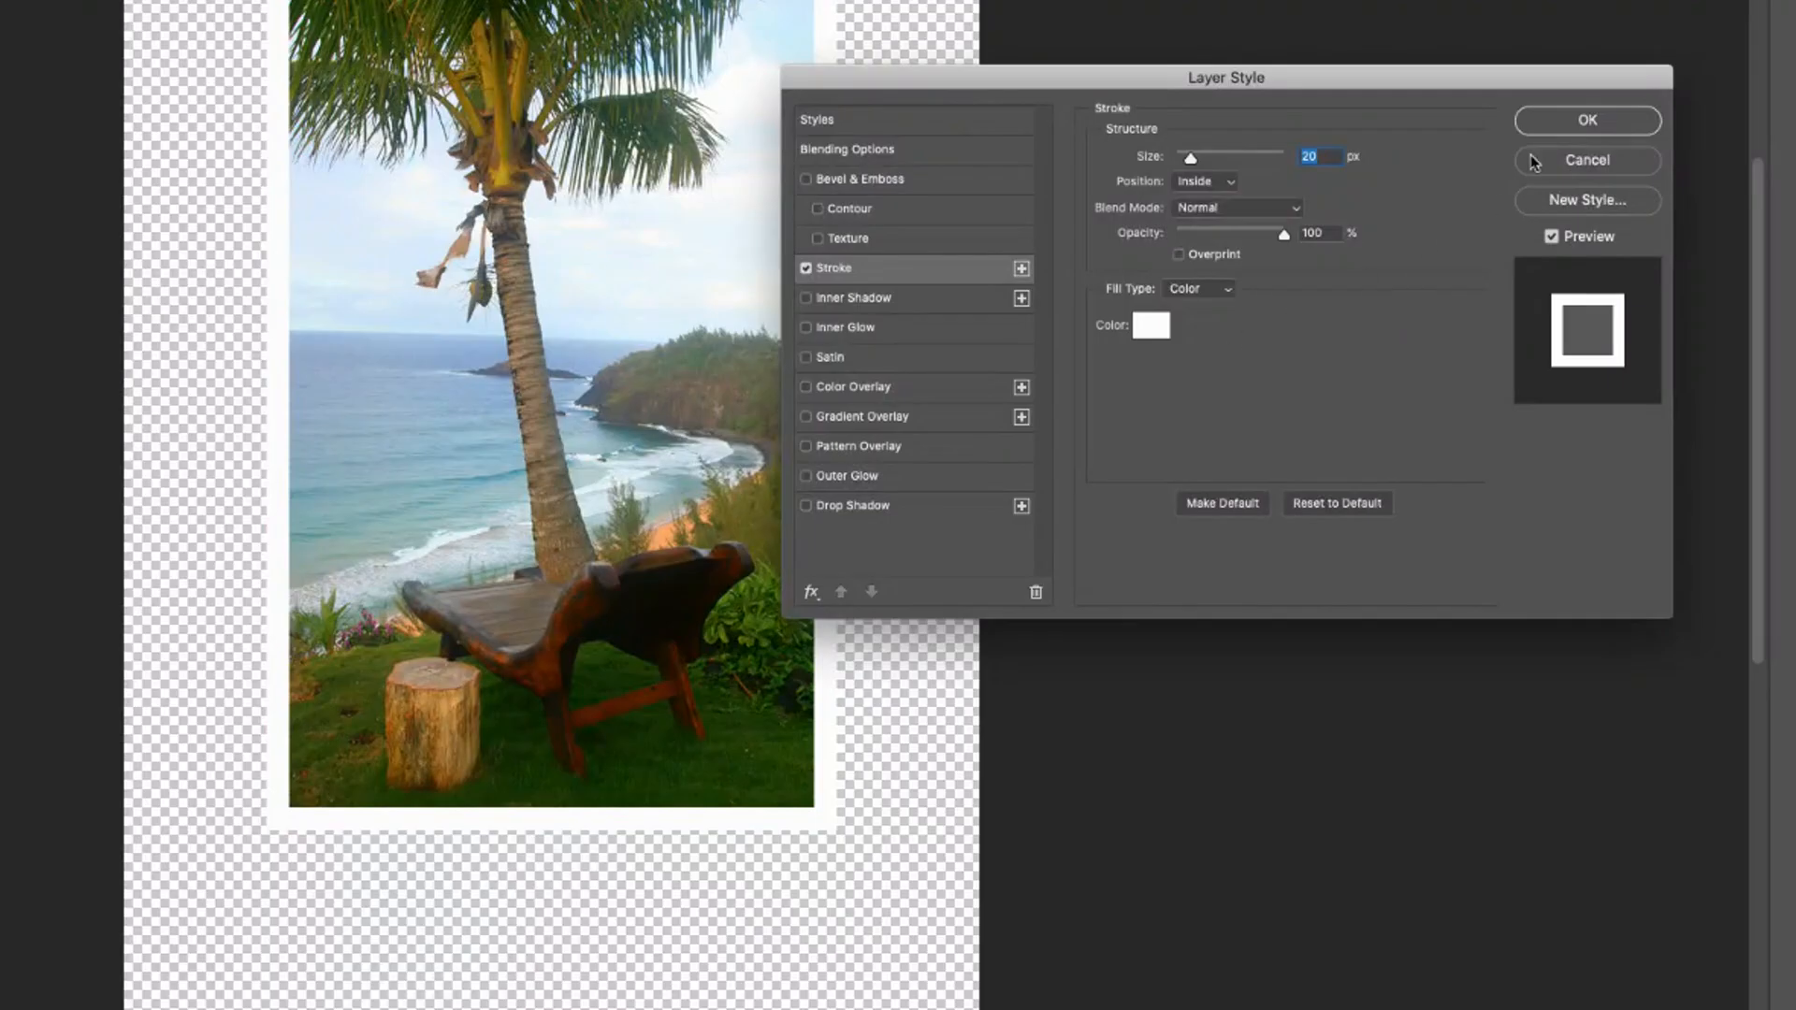
pyautogui.click(1583, 122)
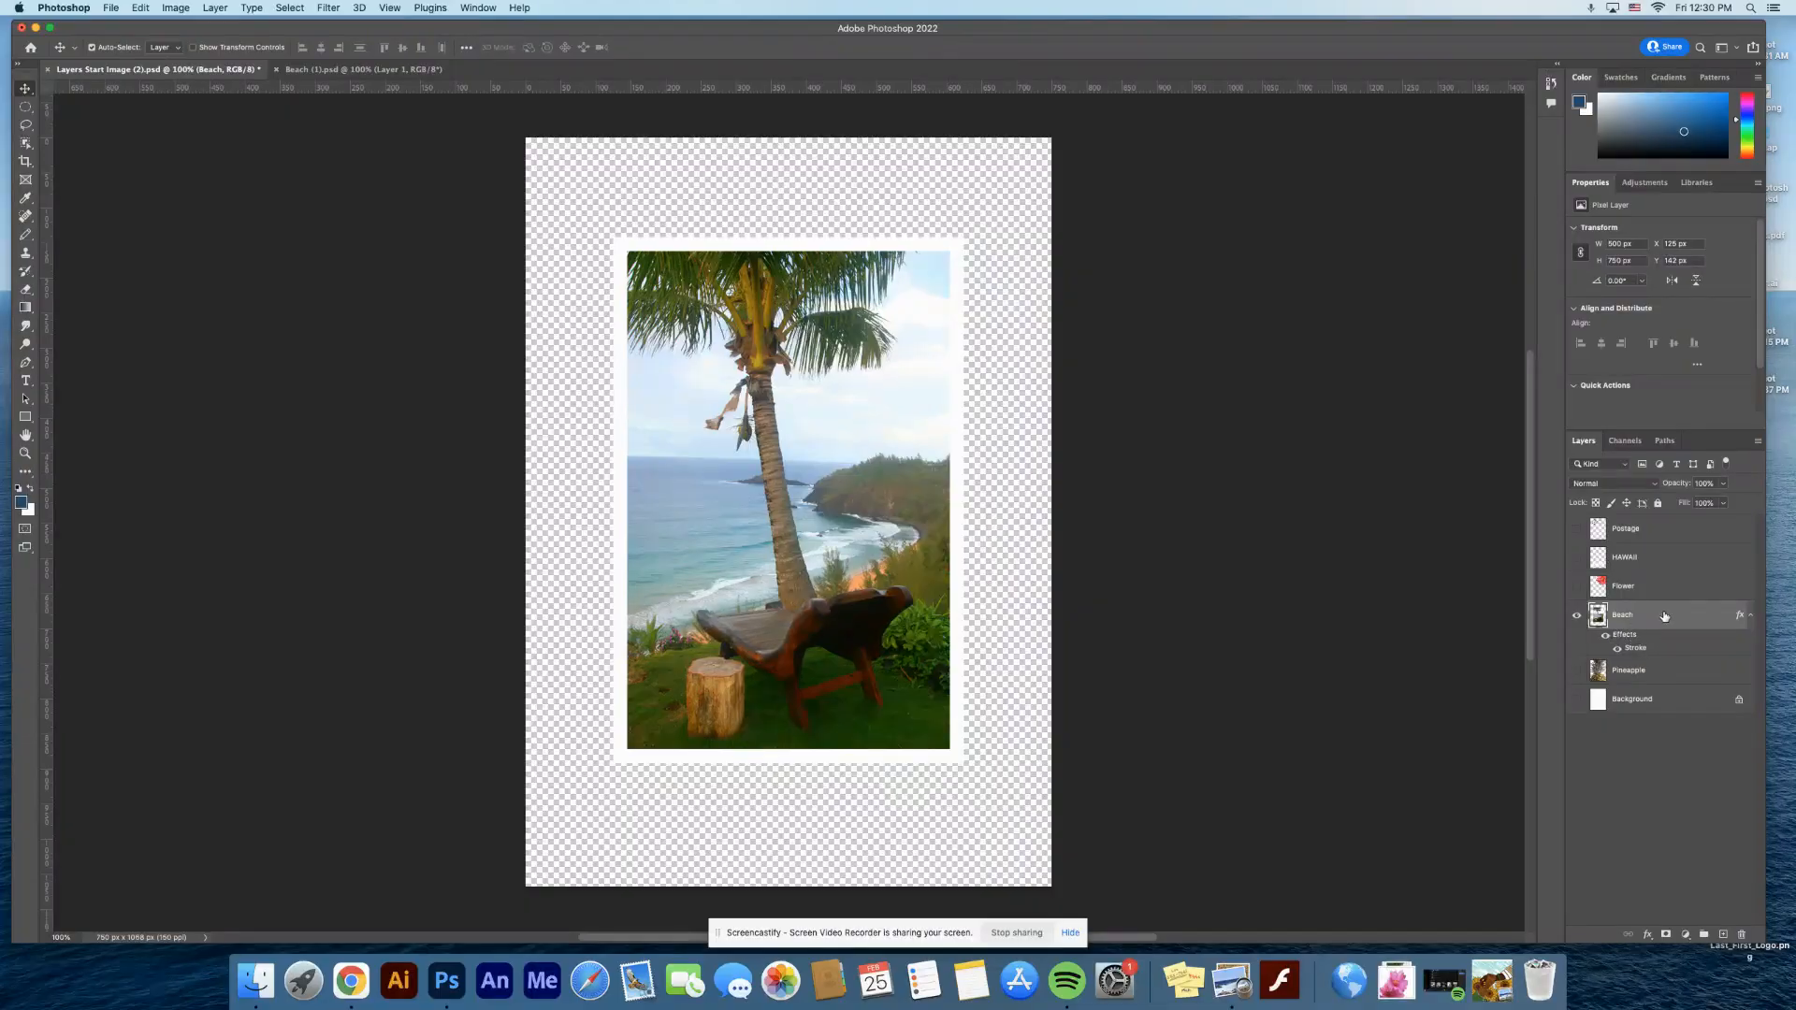
# - Toggle the Beach layer's effects off and on to compare the photo with and without its border
pyautogui.click(1606, 636)
pyautogui.click(1606, 636)
pyautogui.click(1607, 638)
pyautogui.click(1607, 637)
# - Move the beach photo slightly down and show the Pineapple, Background, Flower, HAWAII and Postage layers again
pyautogui.moveTo(832, 478); pyautogui.dragTo(833, 490)
pyautogui.click(1576, 670)
pyautogui.click(1577, 699)
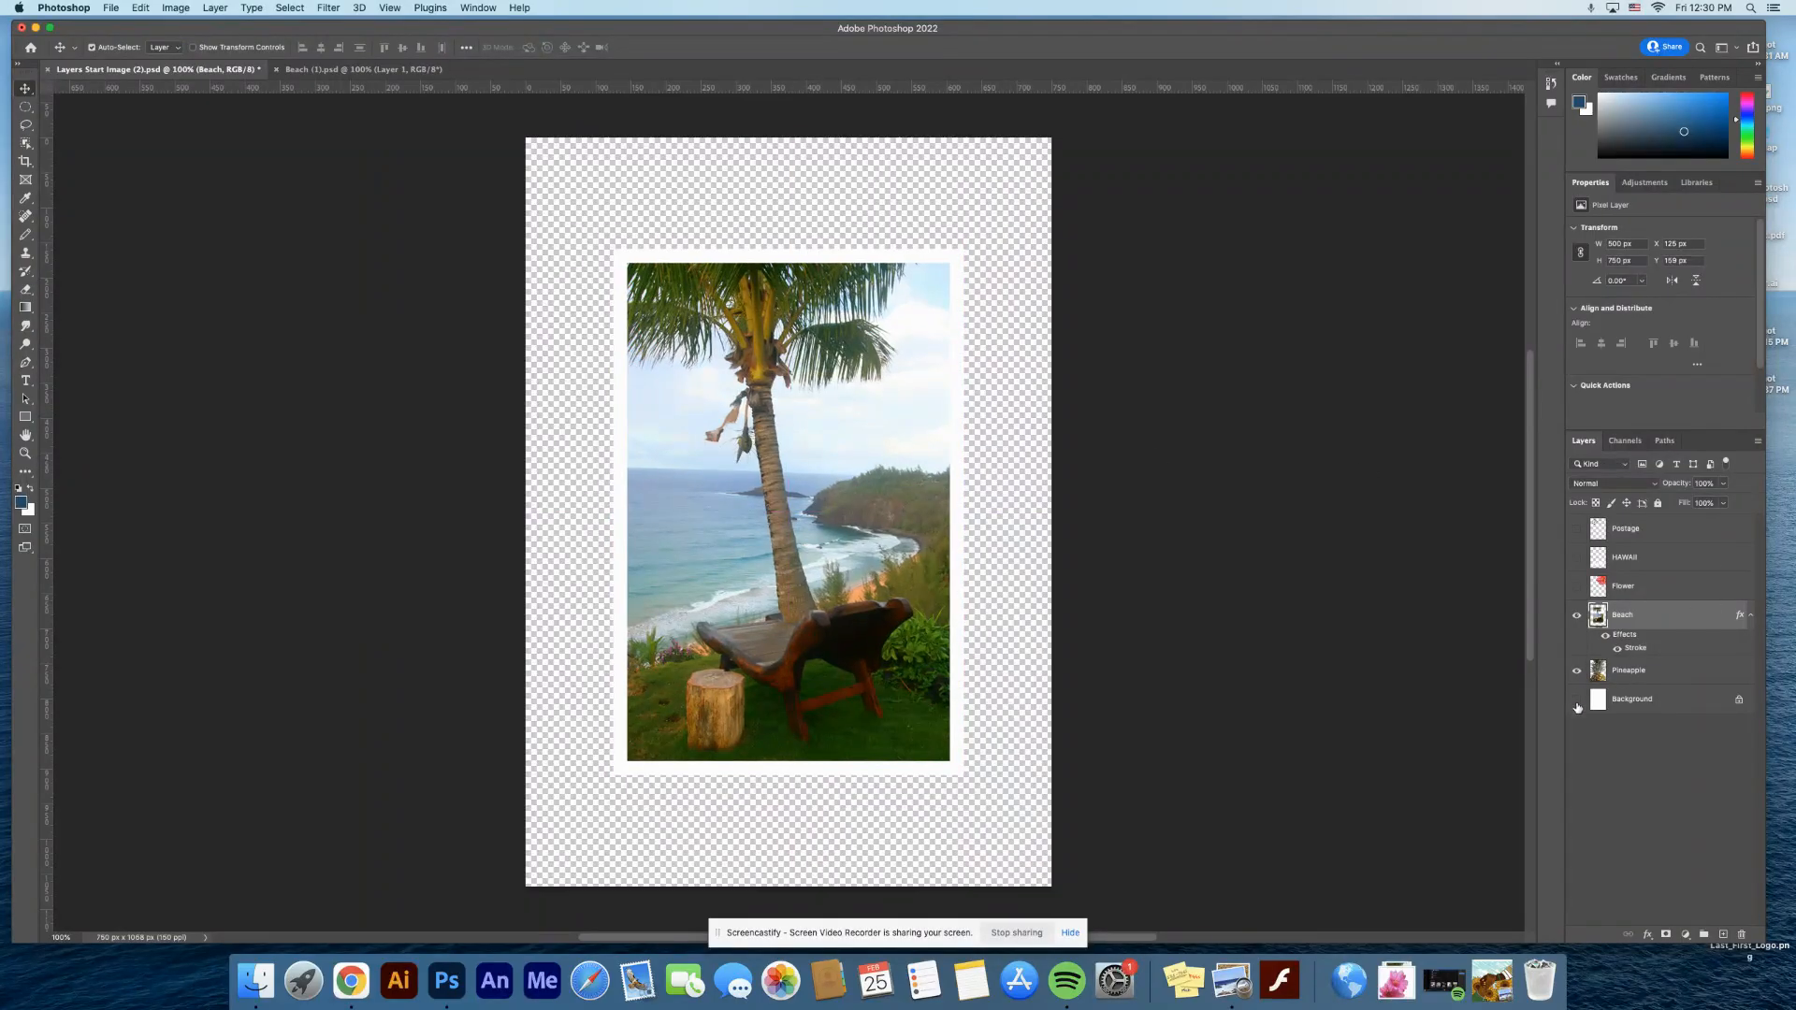
pyautogui.click(1577, 587)
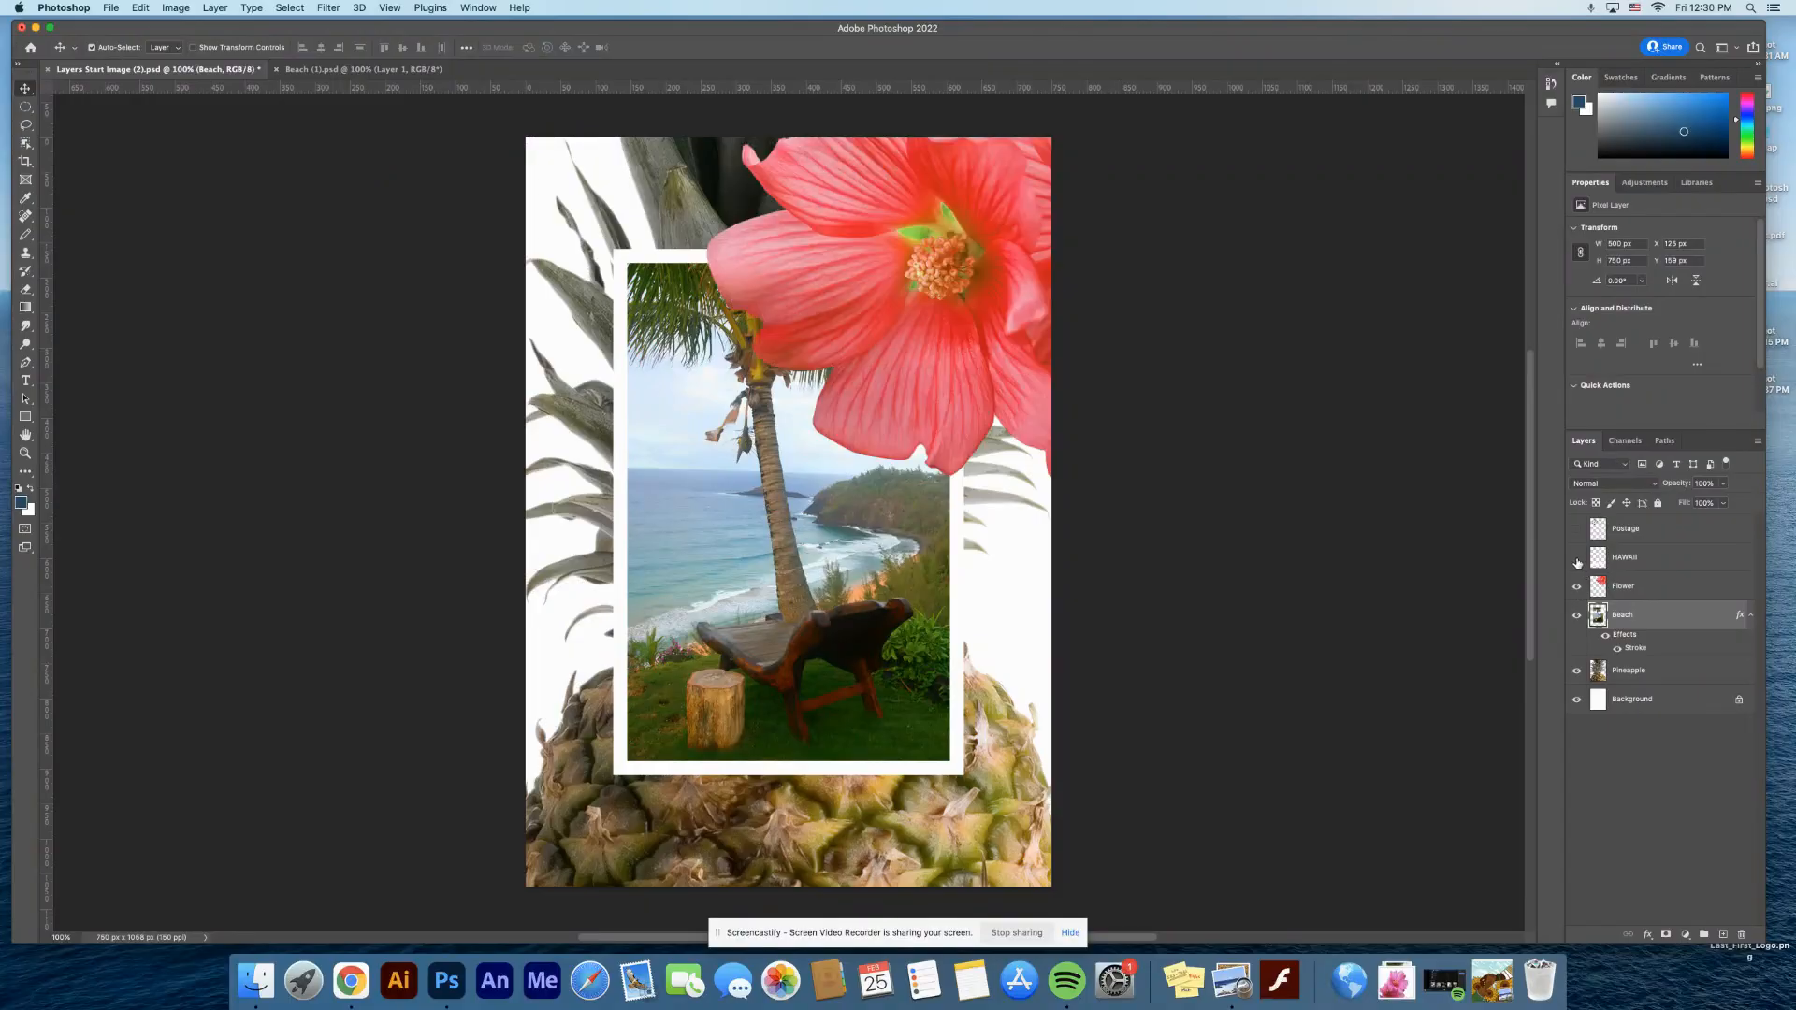
pyautogui.click(1577, 560)
pyautogui.click(1577, 530)
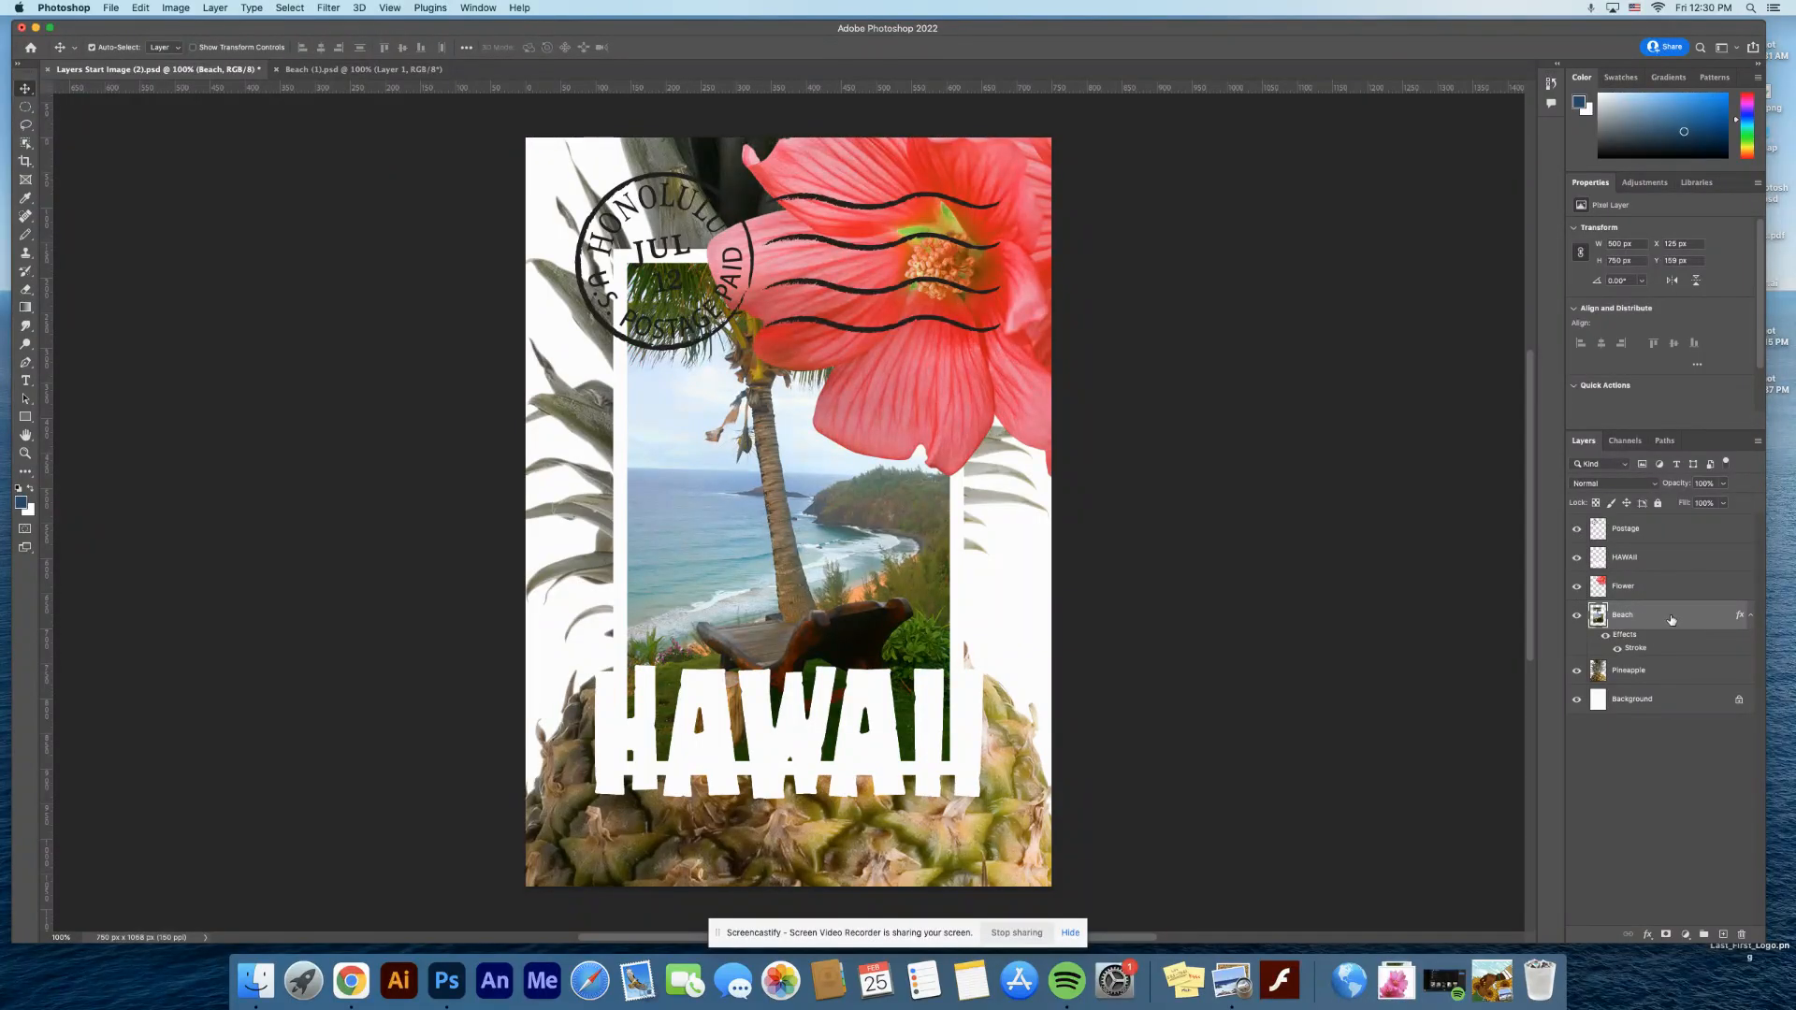
# - Scale the Beach photo to about 82%, tilt it about 10° clockwise, and place it slightly left of the canvas center
pyautogui.press('super+t')
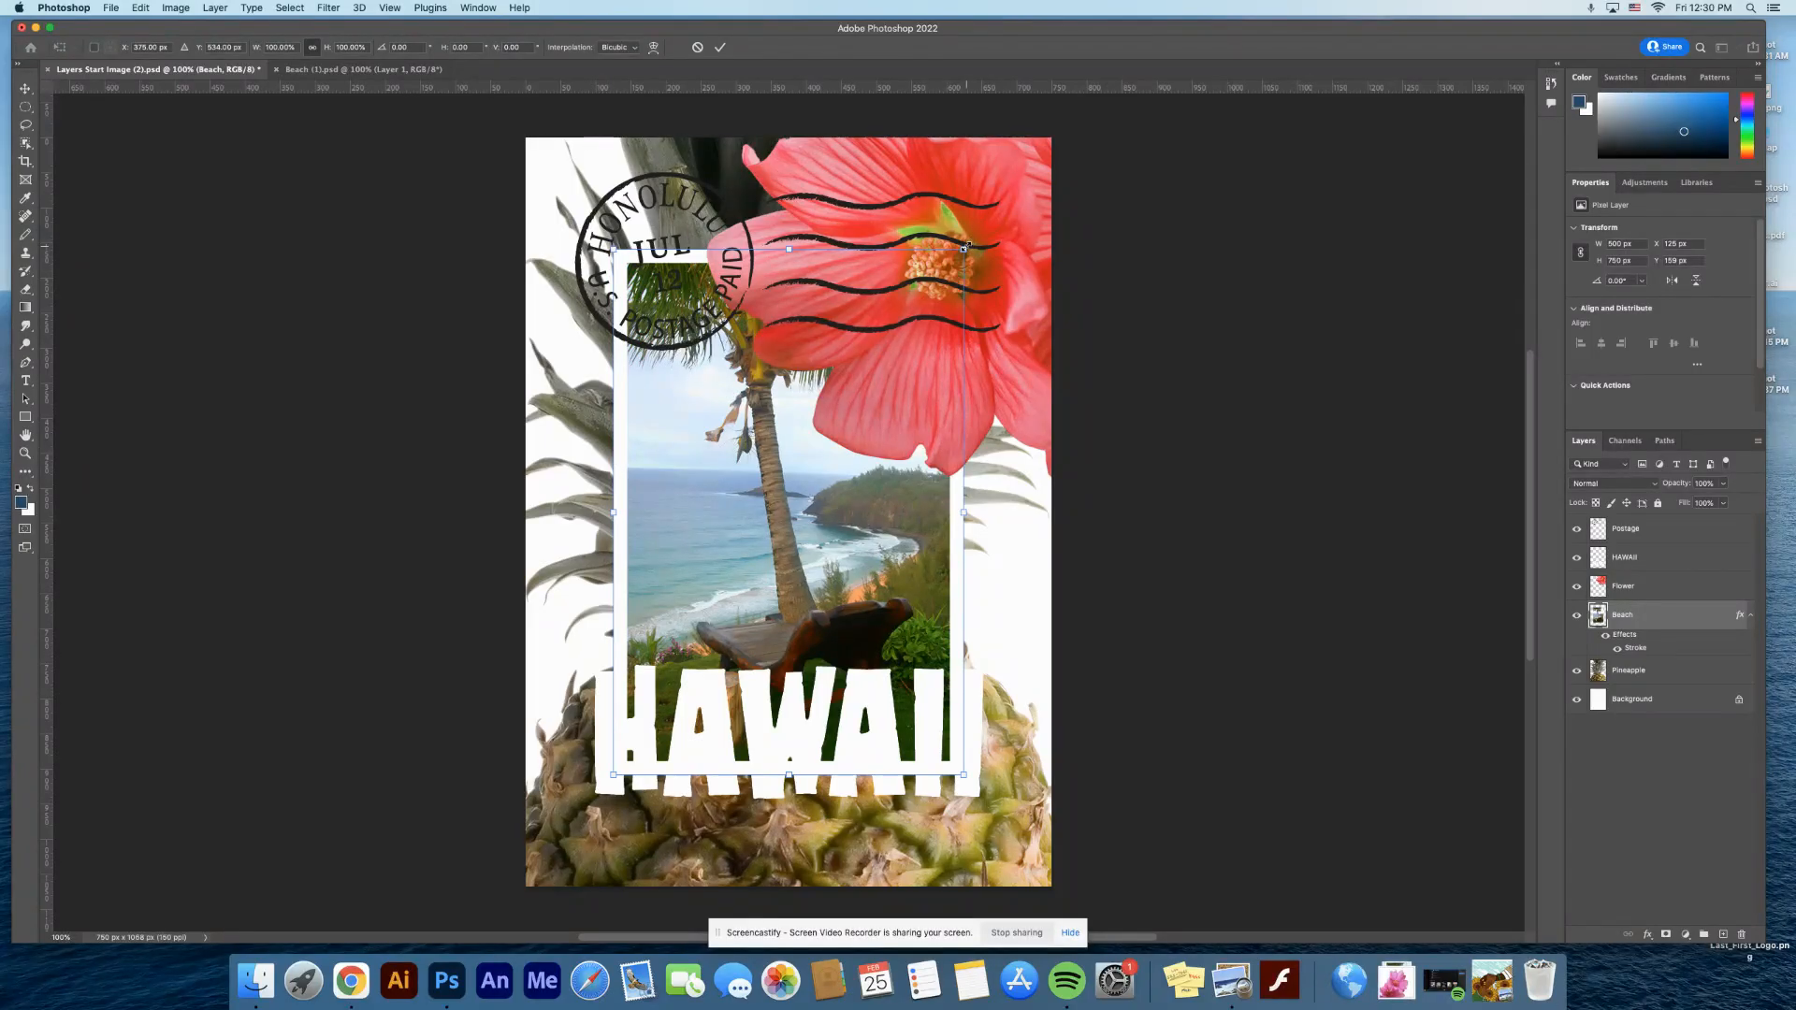
pyautogui.moveTo(966, 246); pyautogui.dragTo(946, 372)
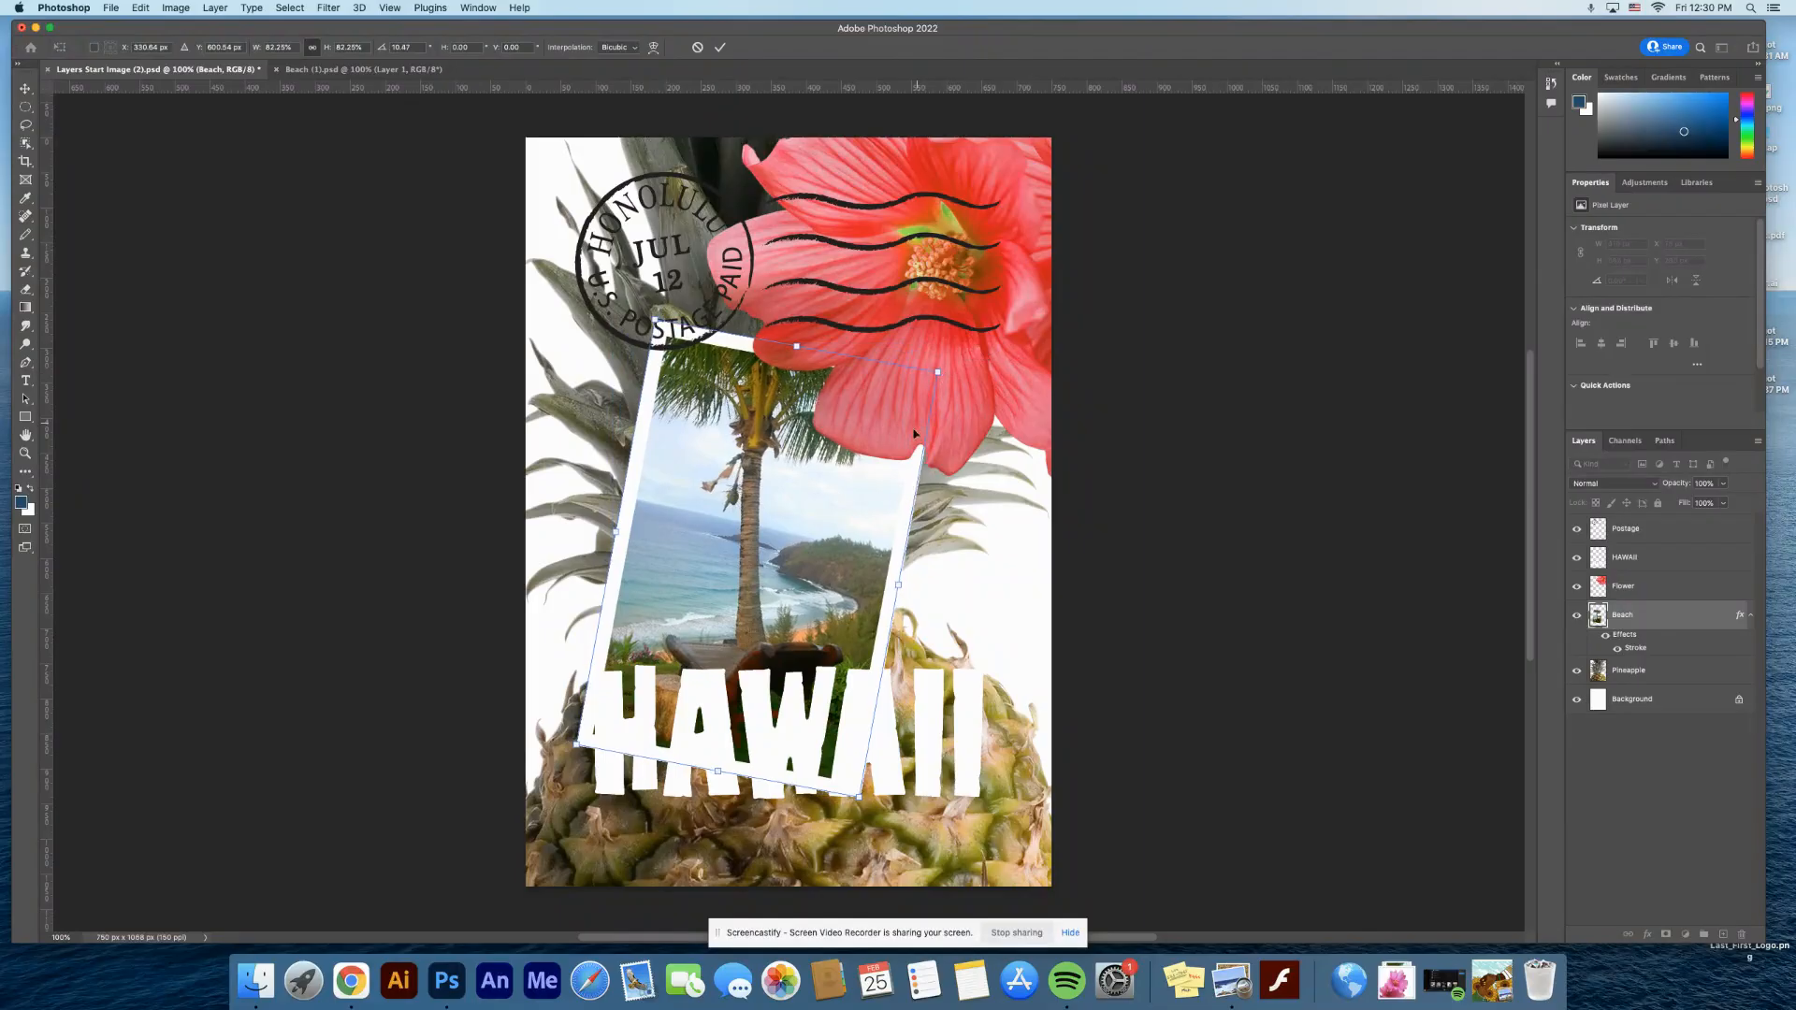
pyautogui.moveTo(789, 562); pyautogui.dragTo(795, 513)
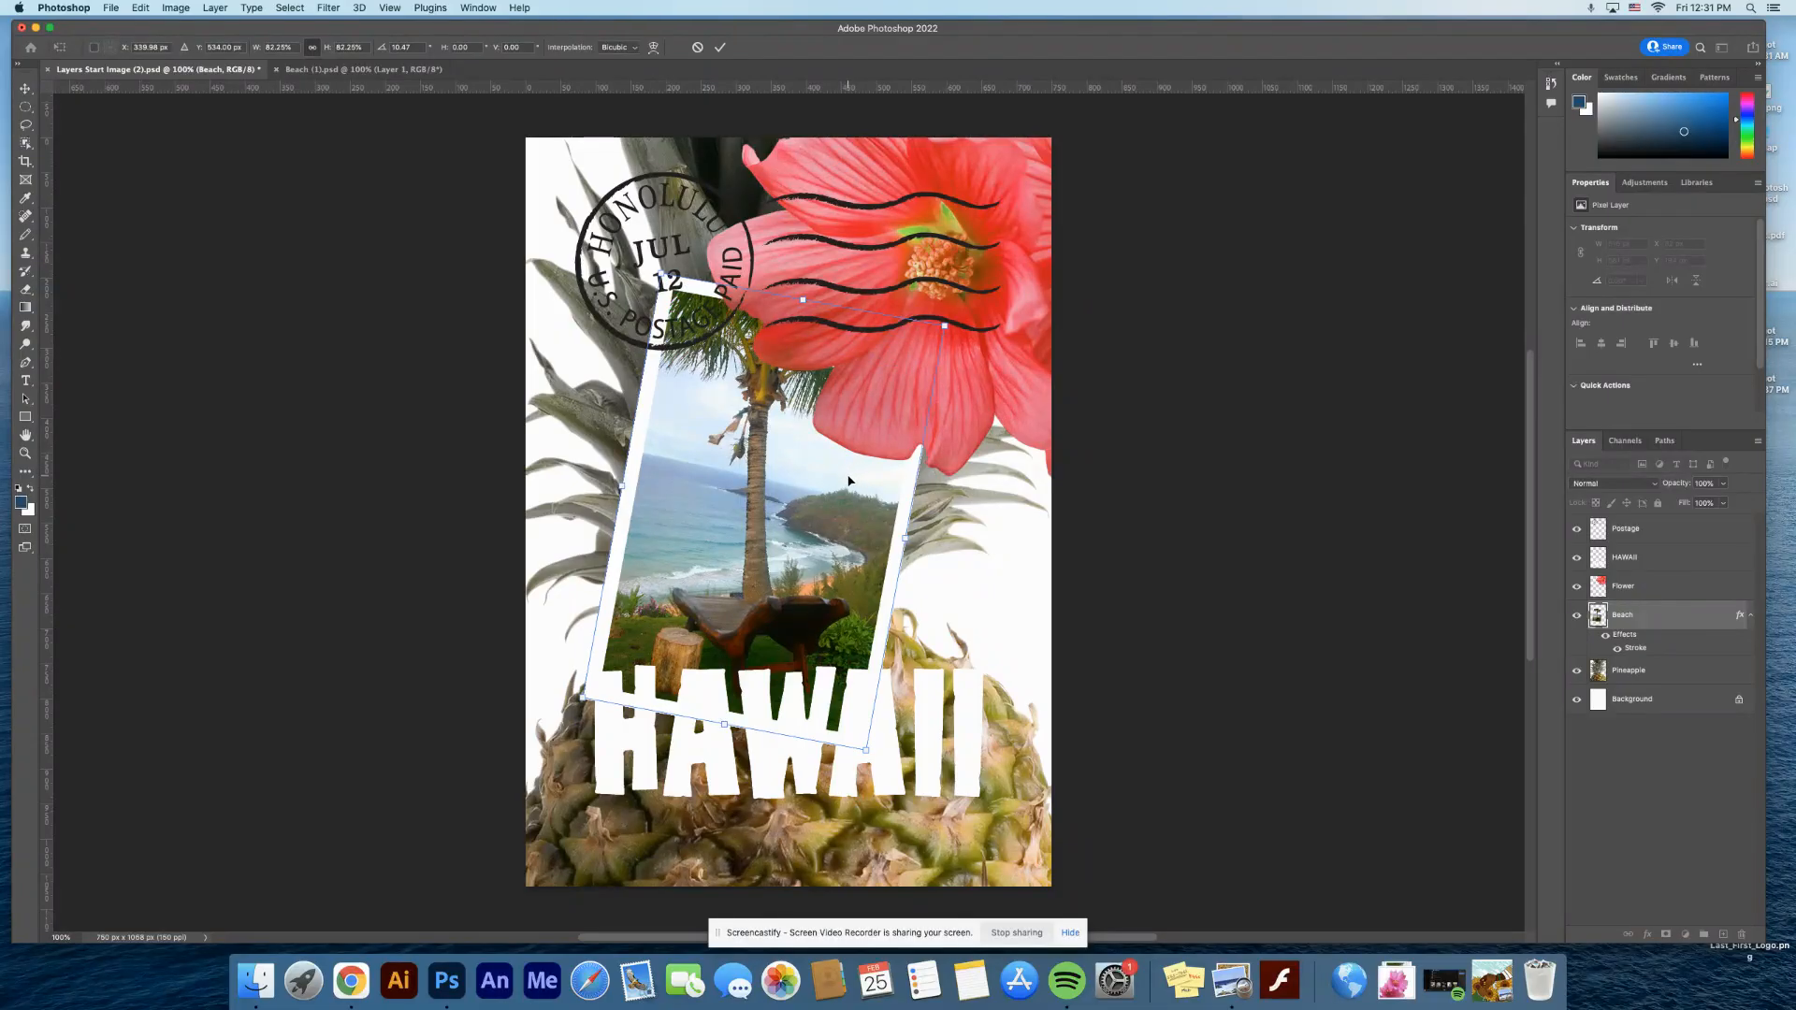
pyautogui.press('Return')
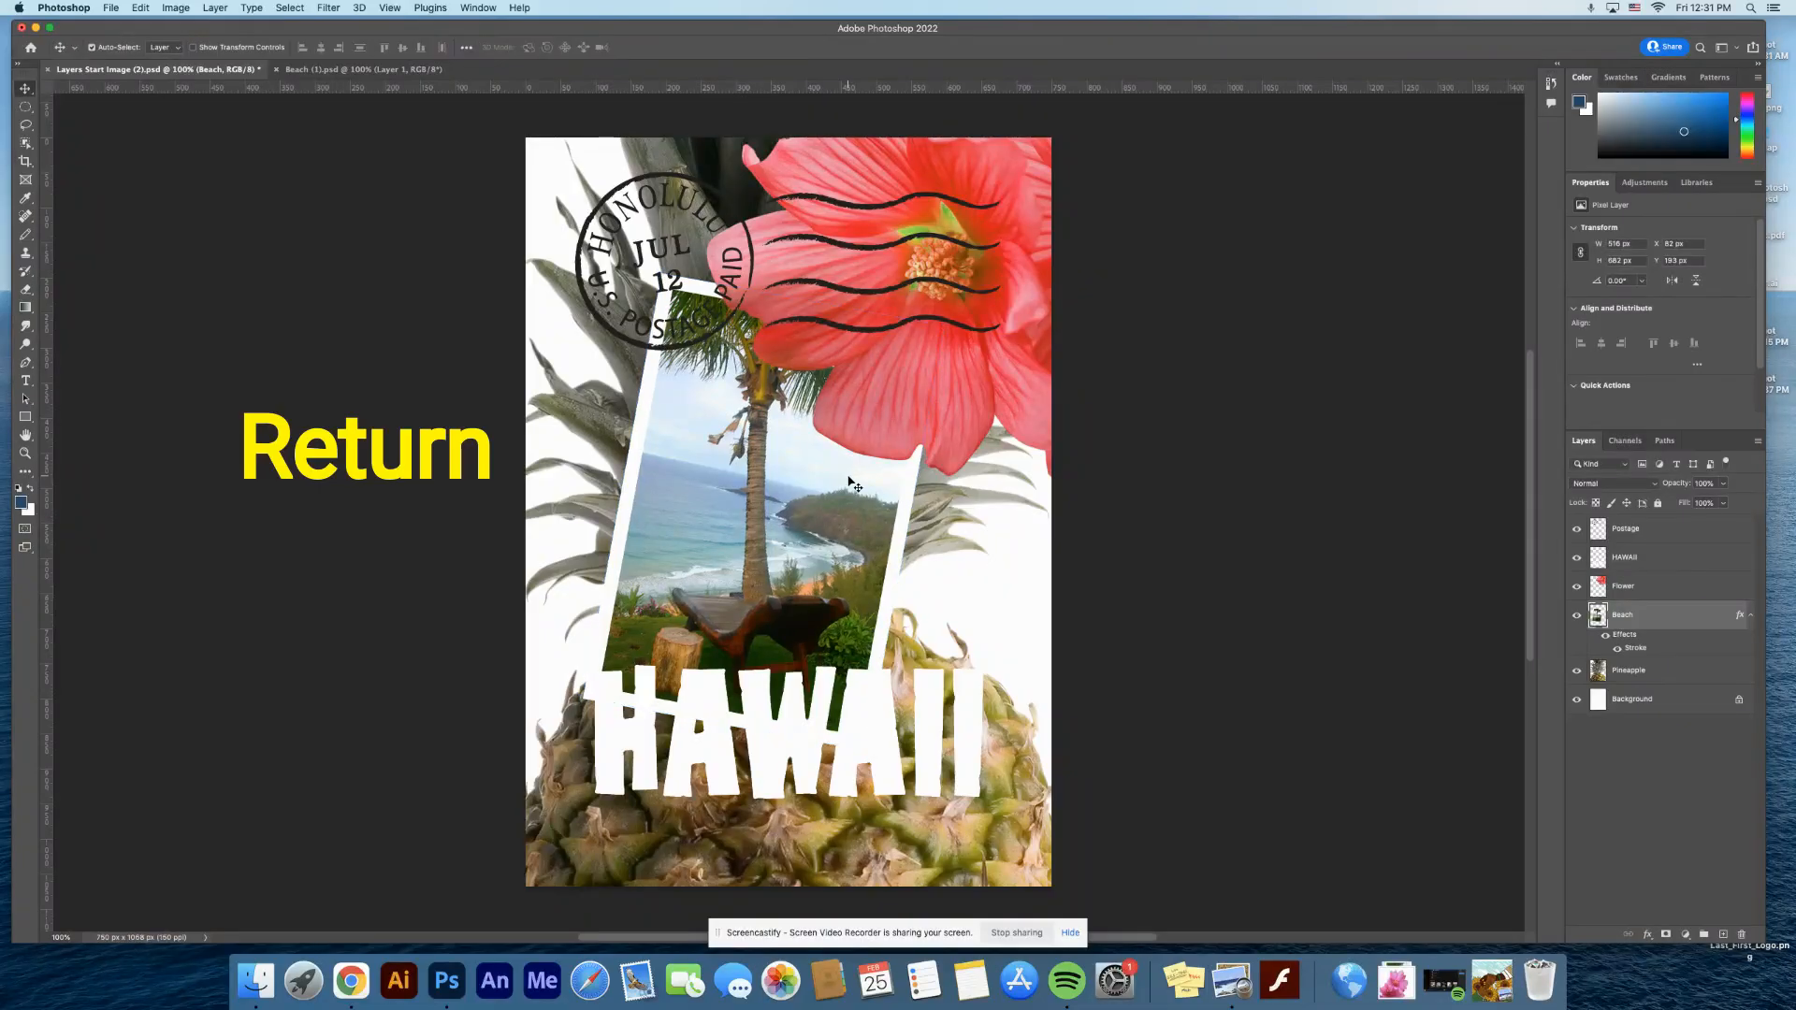
pyautogui.press('super+t')
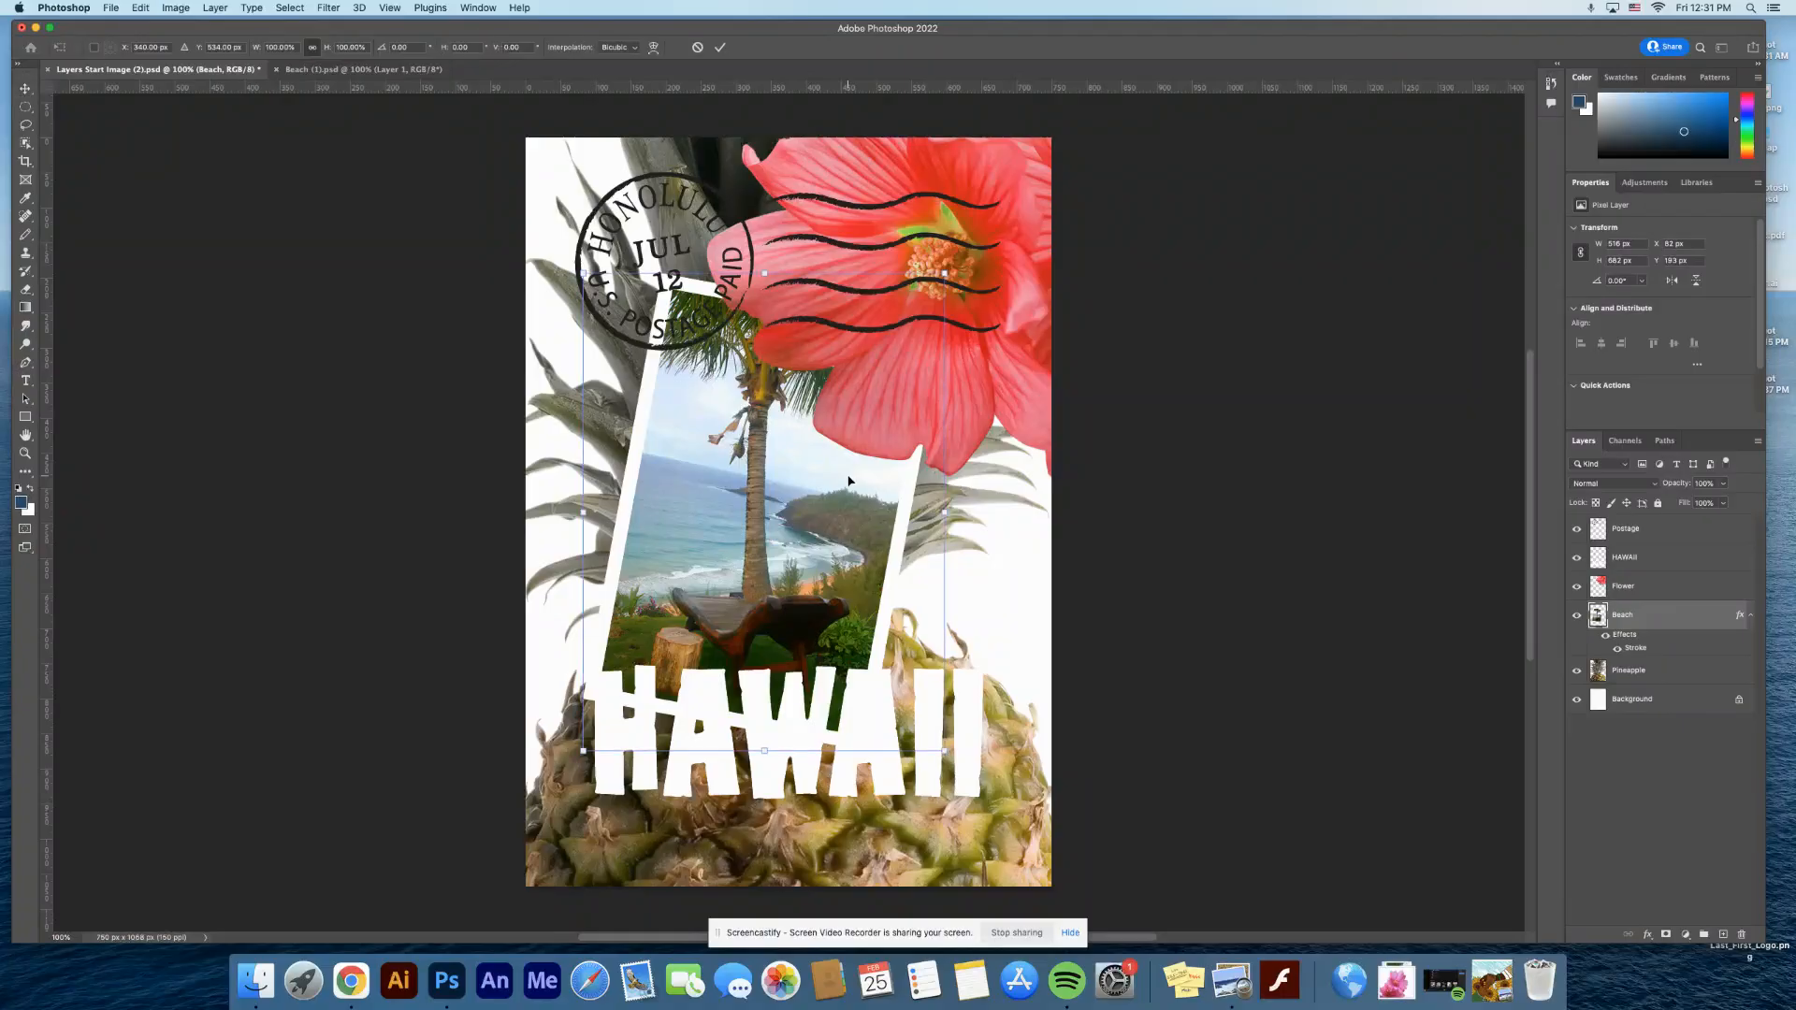
pyautogui.moveTo(847, 481)
pyautogui.mouseDown()
pyautogui.moveTo(852, 454)
pyautogui.moveTo(847, 501)
pyautogui.moveTo(824, 492)
pyautogui.mouseUp()
pyautogui.press('Return')
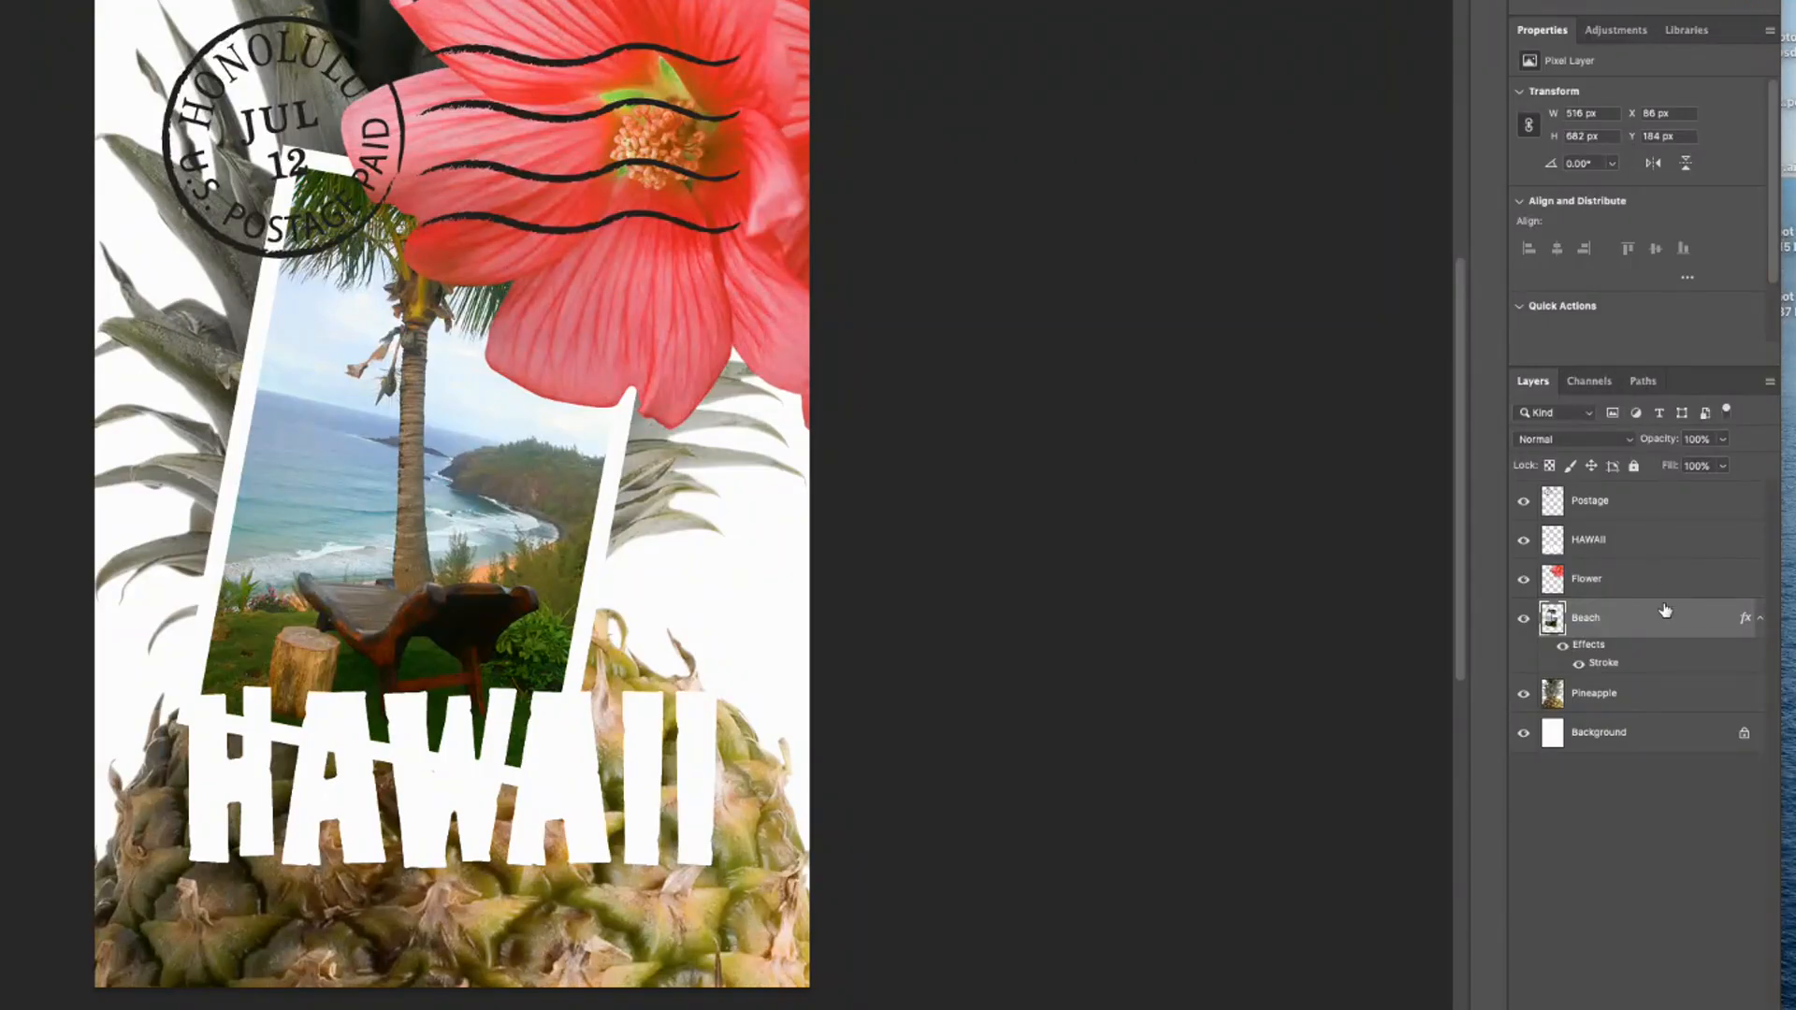
# - Try the Beach layer above HAWAII, and restack it between the HAWAII and Flower layers
pyautogui.moveTo(1669, 628); pyautogui.dragTo(1647, 522)
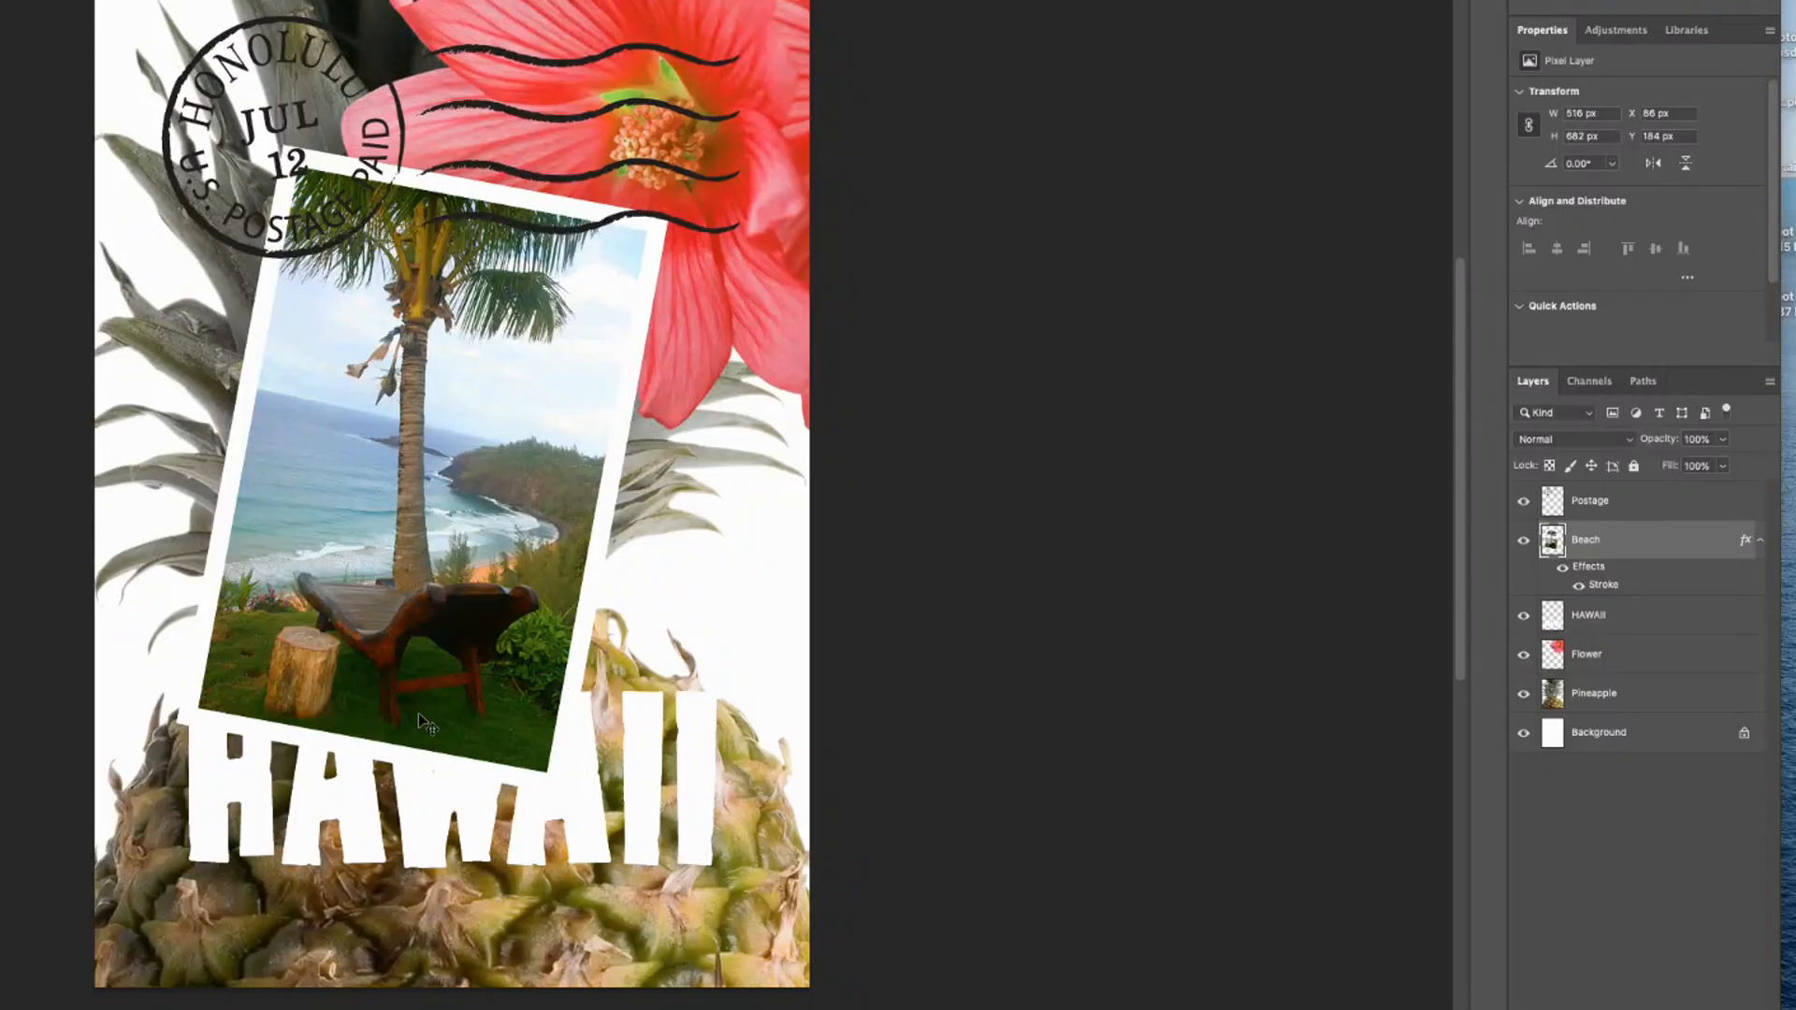
pyautogui.moveTo(1666, 549); pyautogui.dragTo(1670, 635)
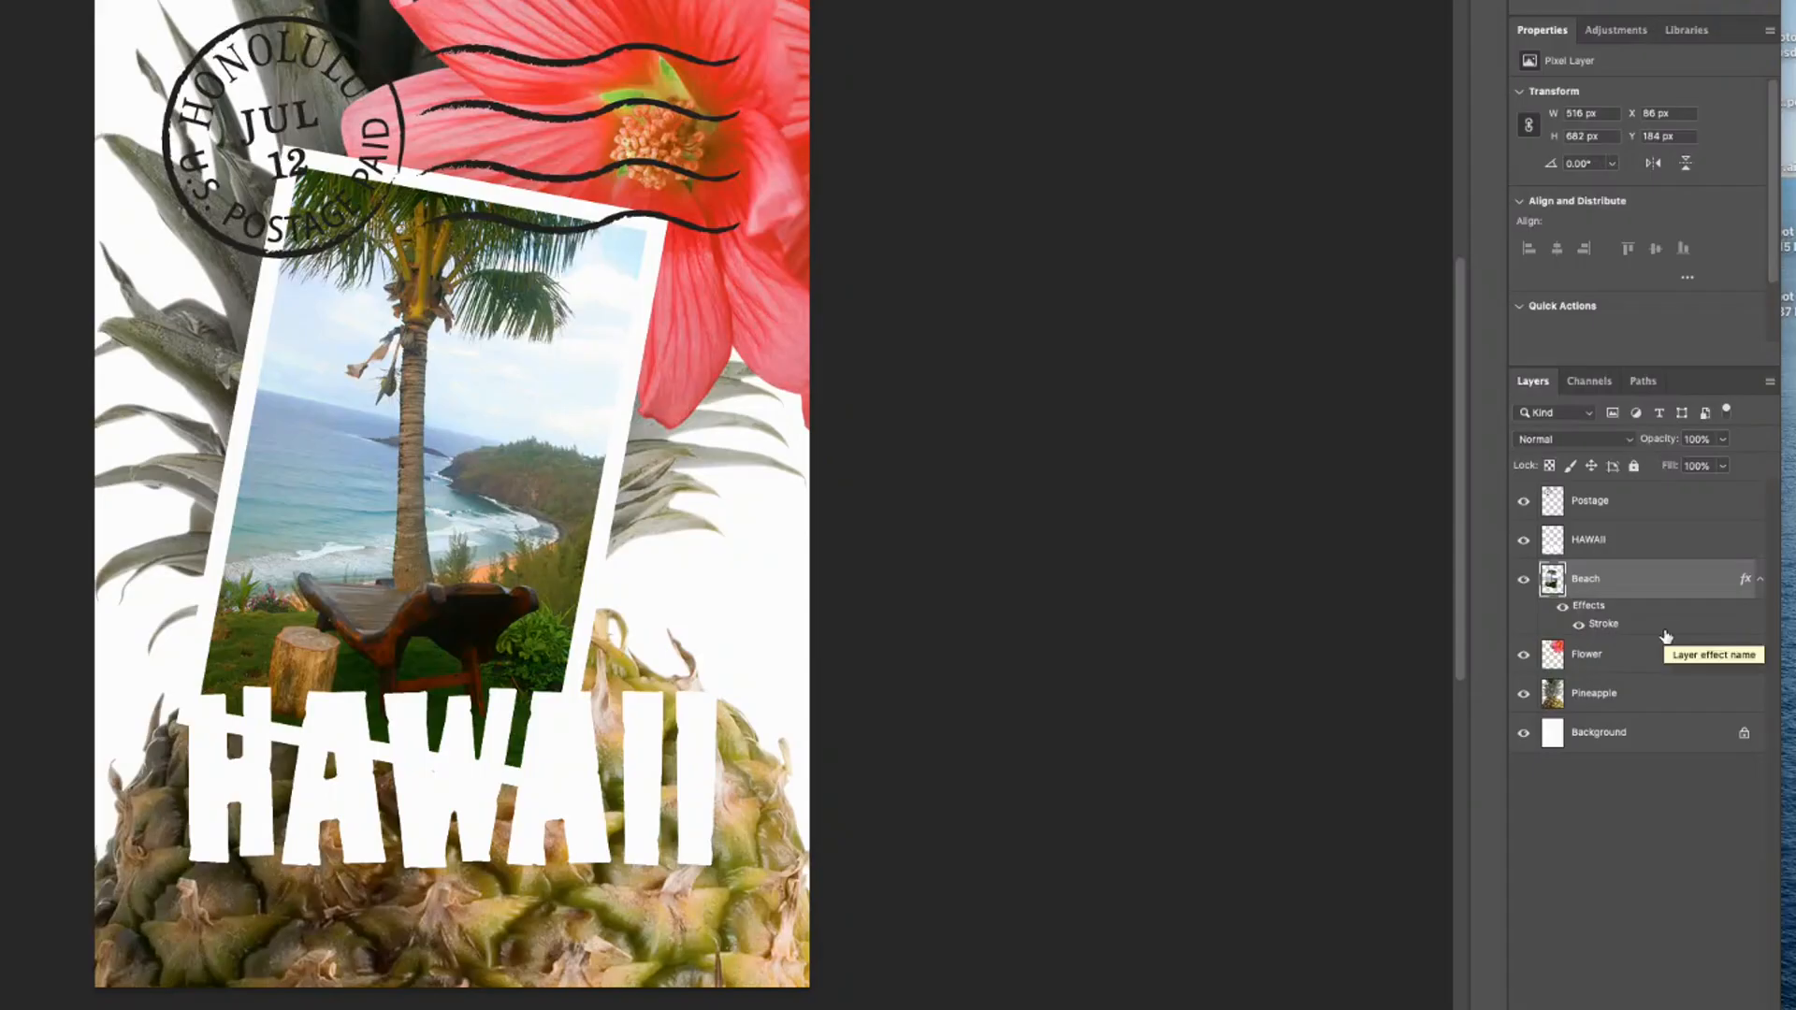
# - Set the Postage layer's opacity to 74% and its blend mode to Multiply
pyautogui.click(1664, 505)
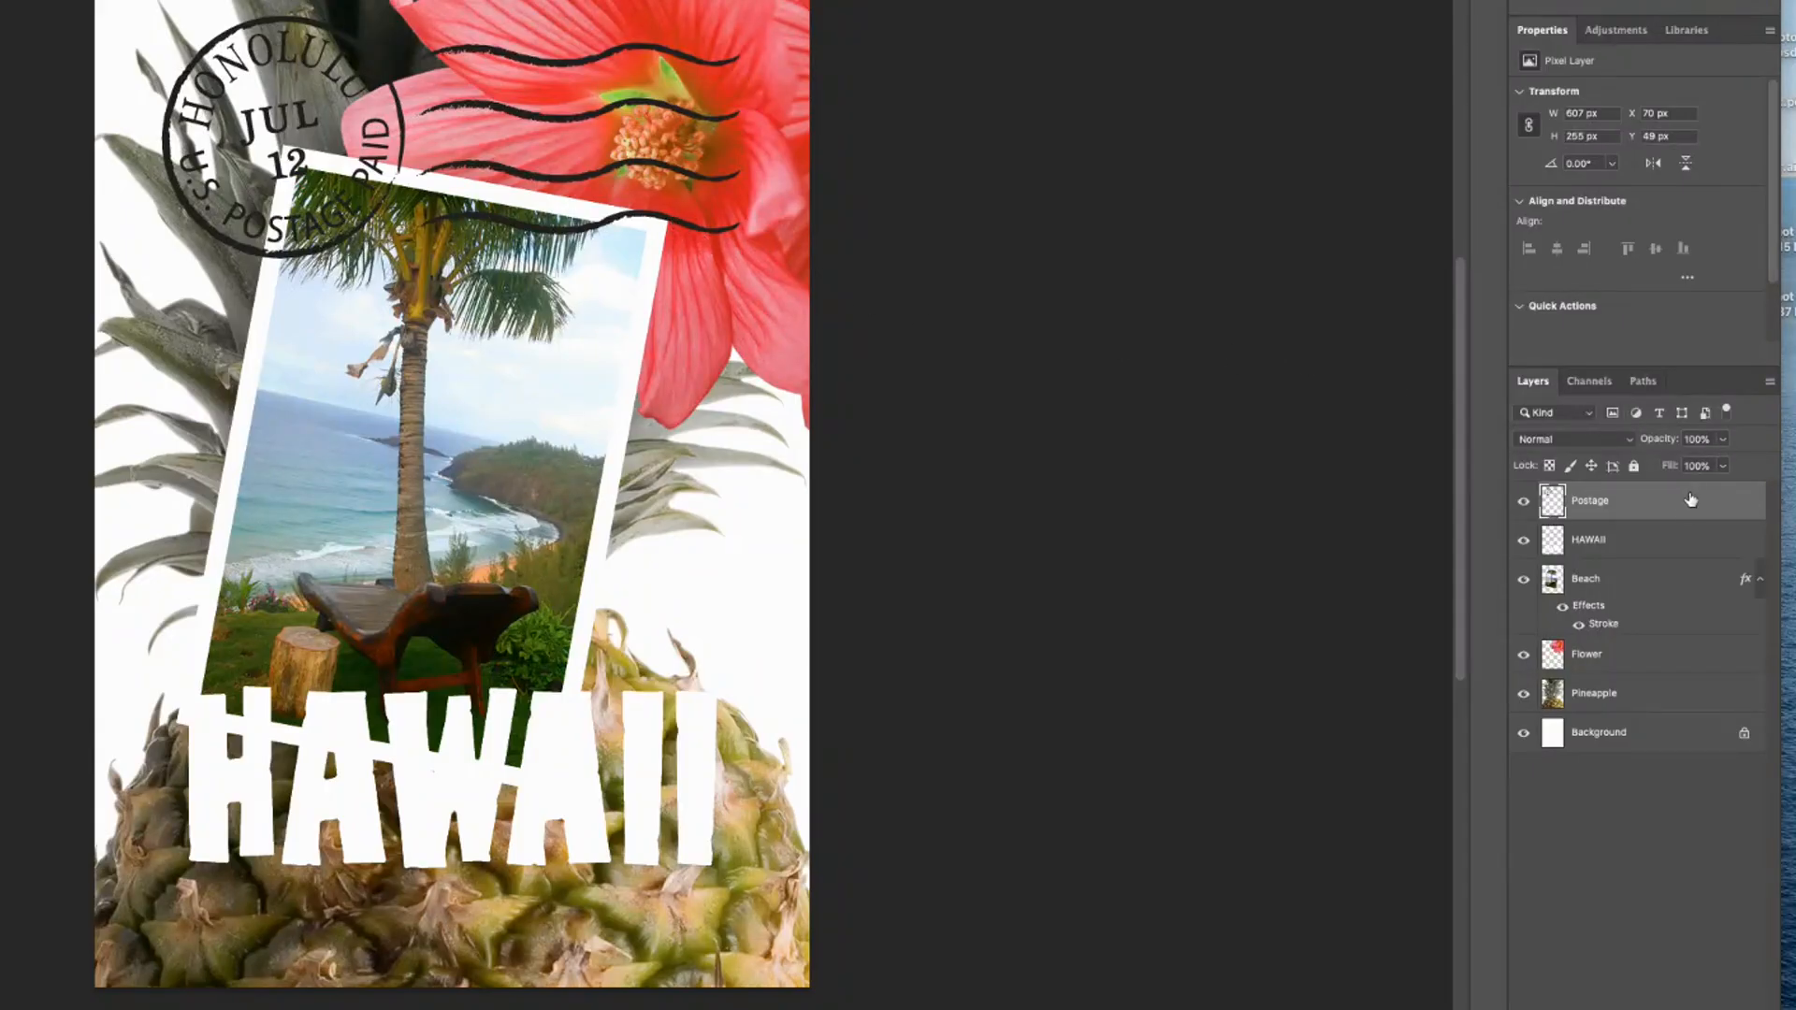
pyautogui.click(1724, 439)
pyautogui.moveTo(1723, 465); pyautogui.dragTo(1702, 468)
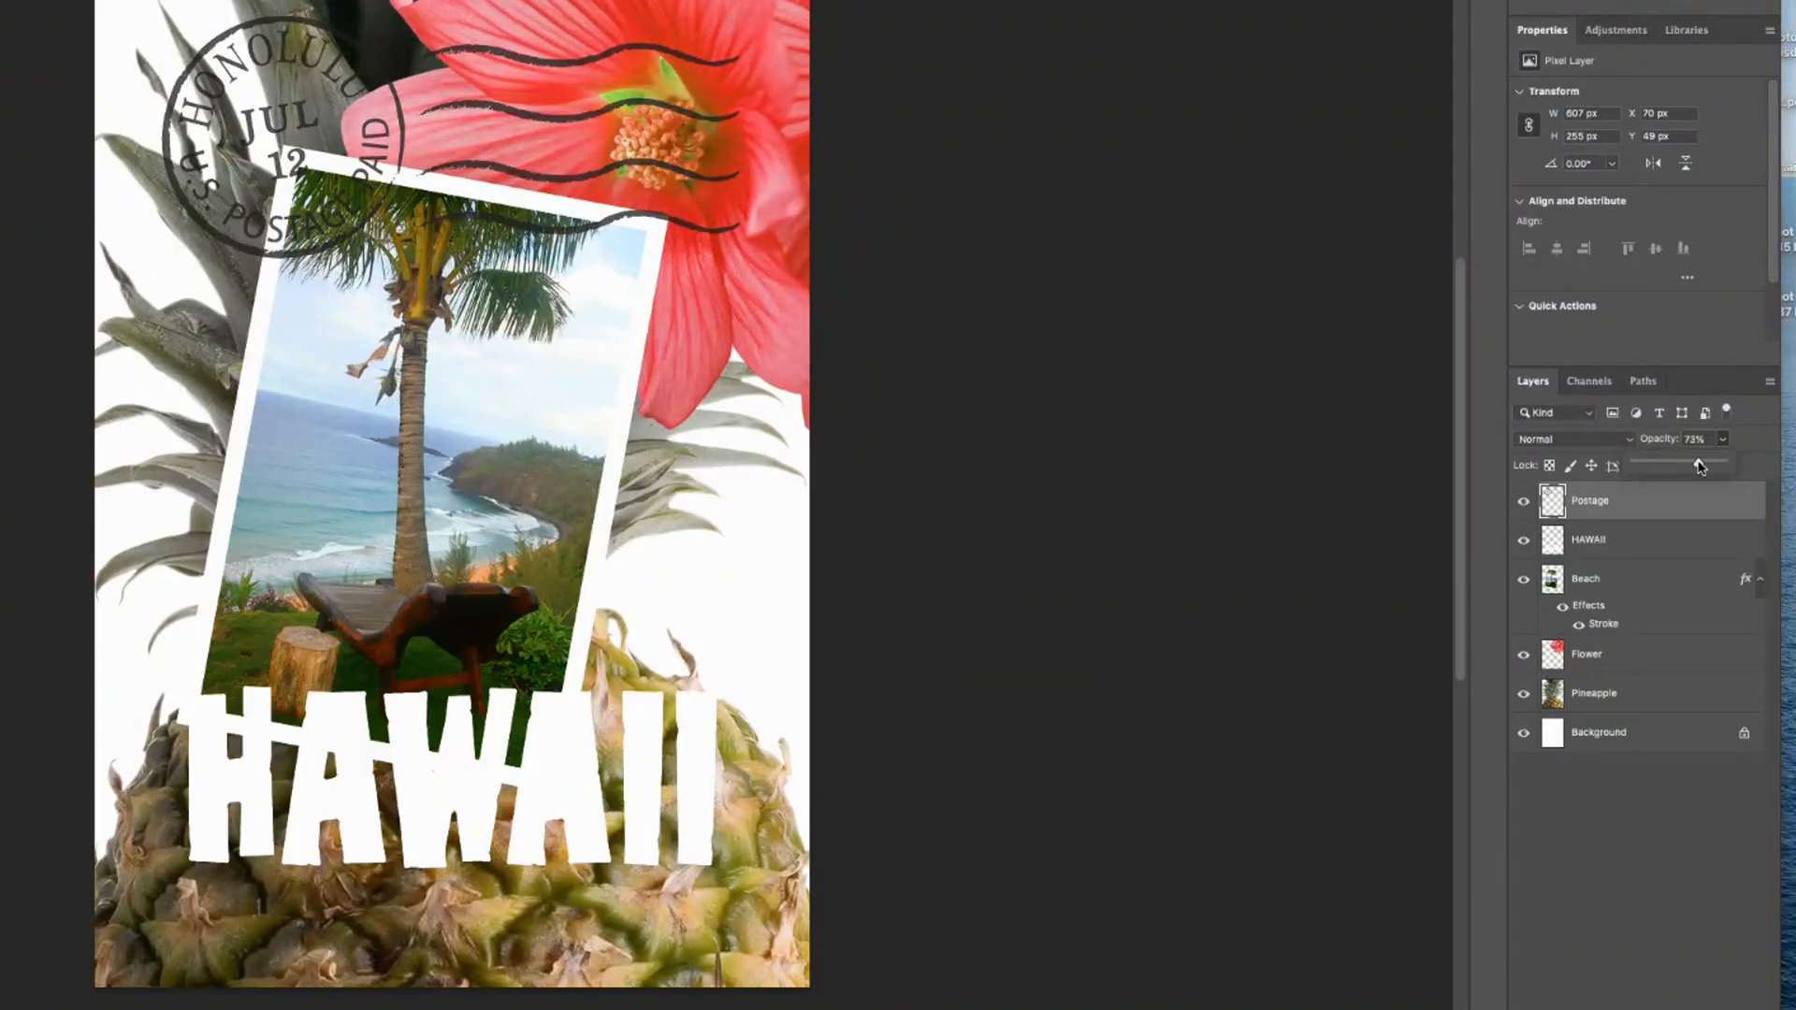
pyautogui.moveTo(1702, 467); pyautogui.dragTo(1699, 467)
pyautogui.click(1694, 520)
pyautogui.click(1629, 440)
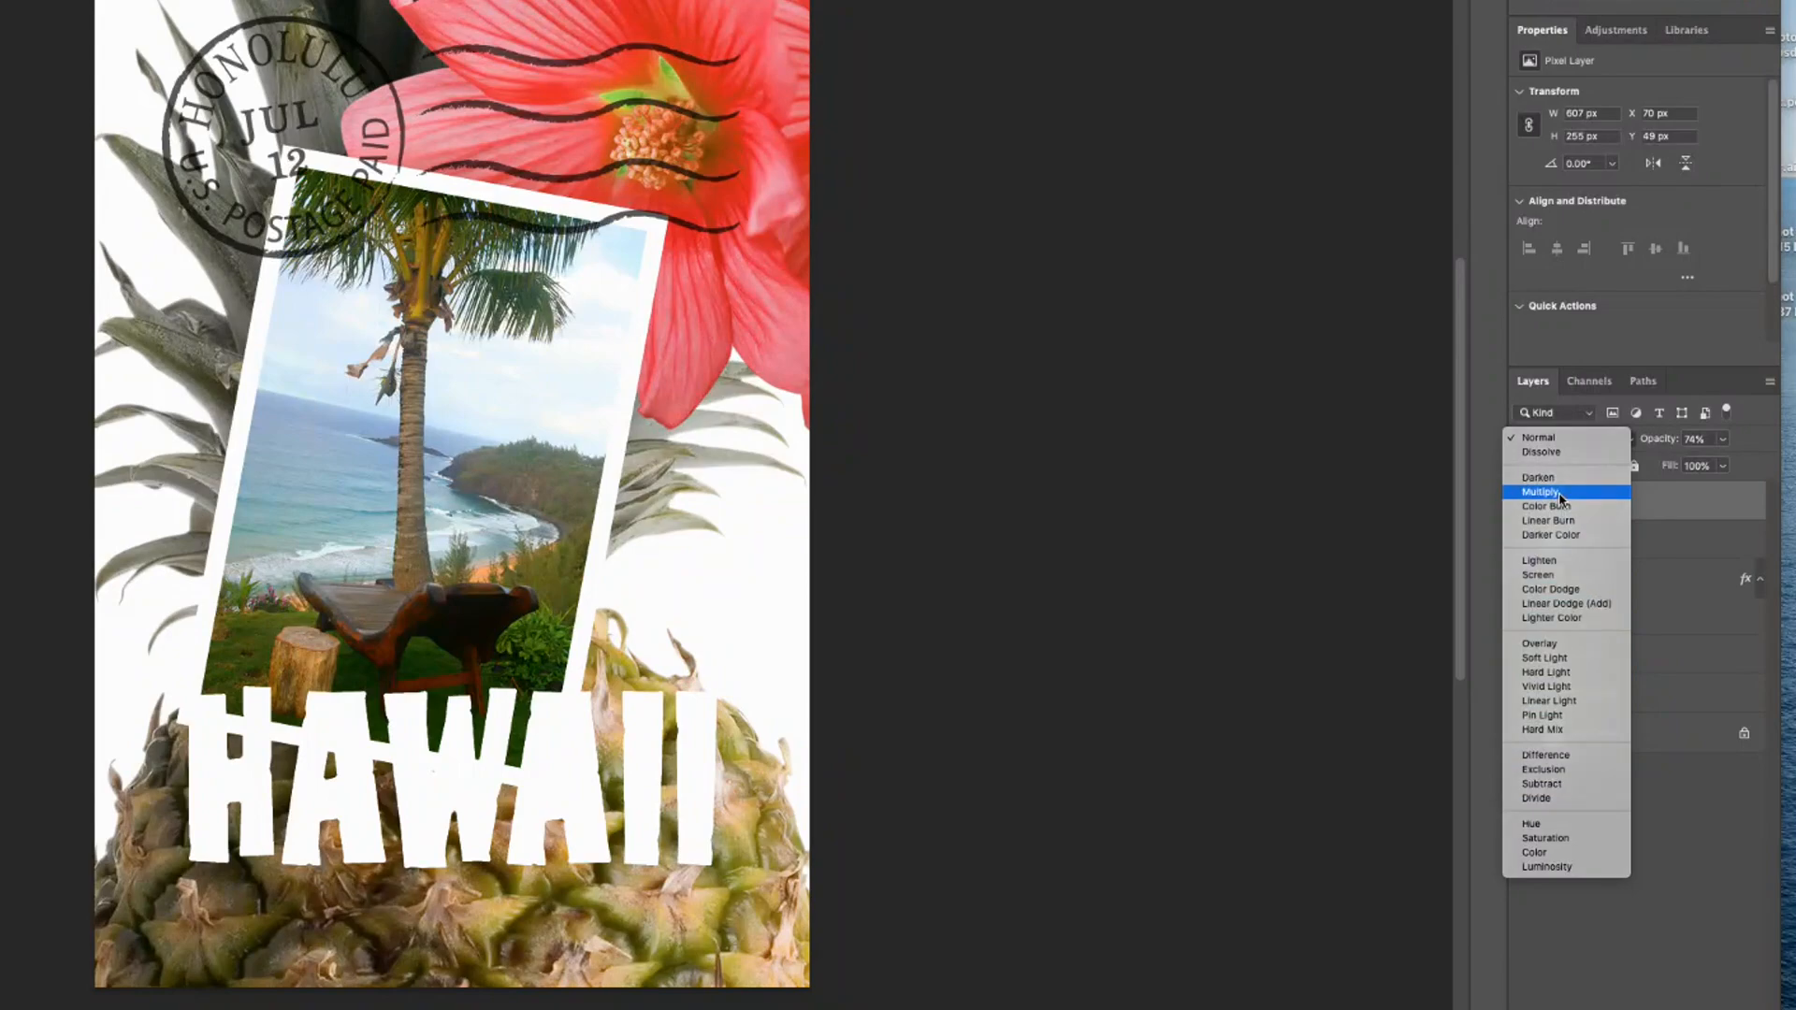
pyautogui.click(1561, 492)
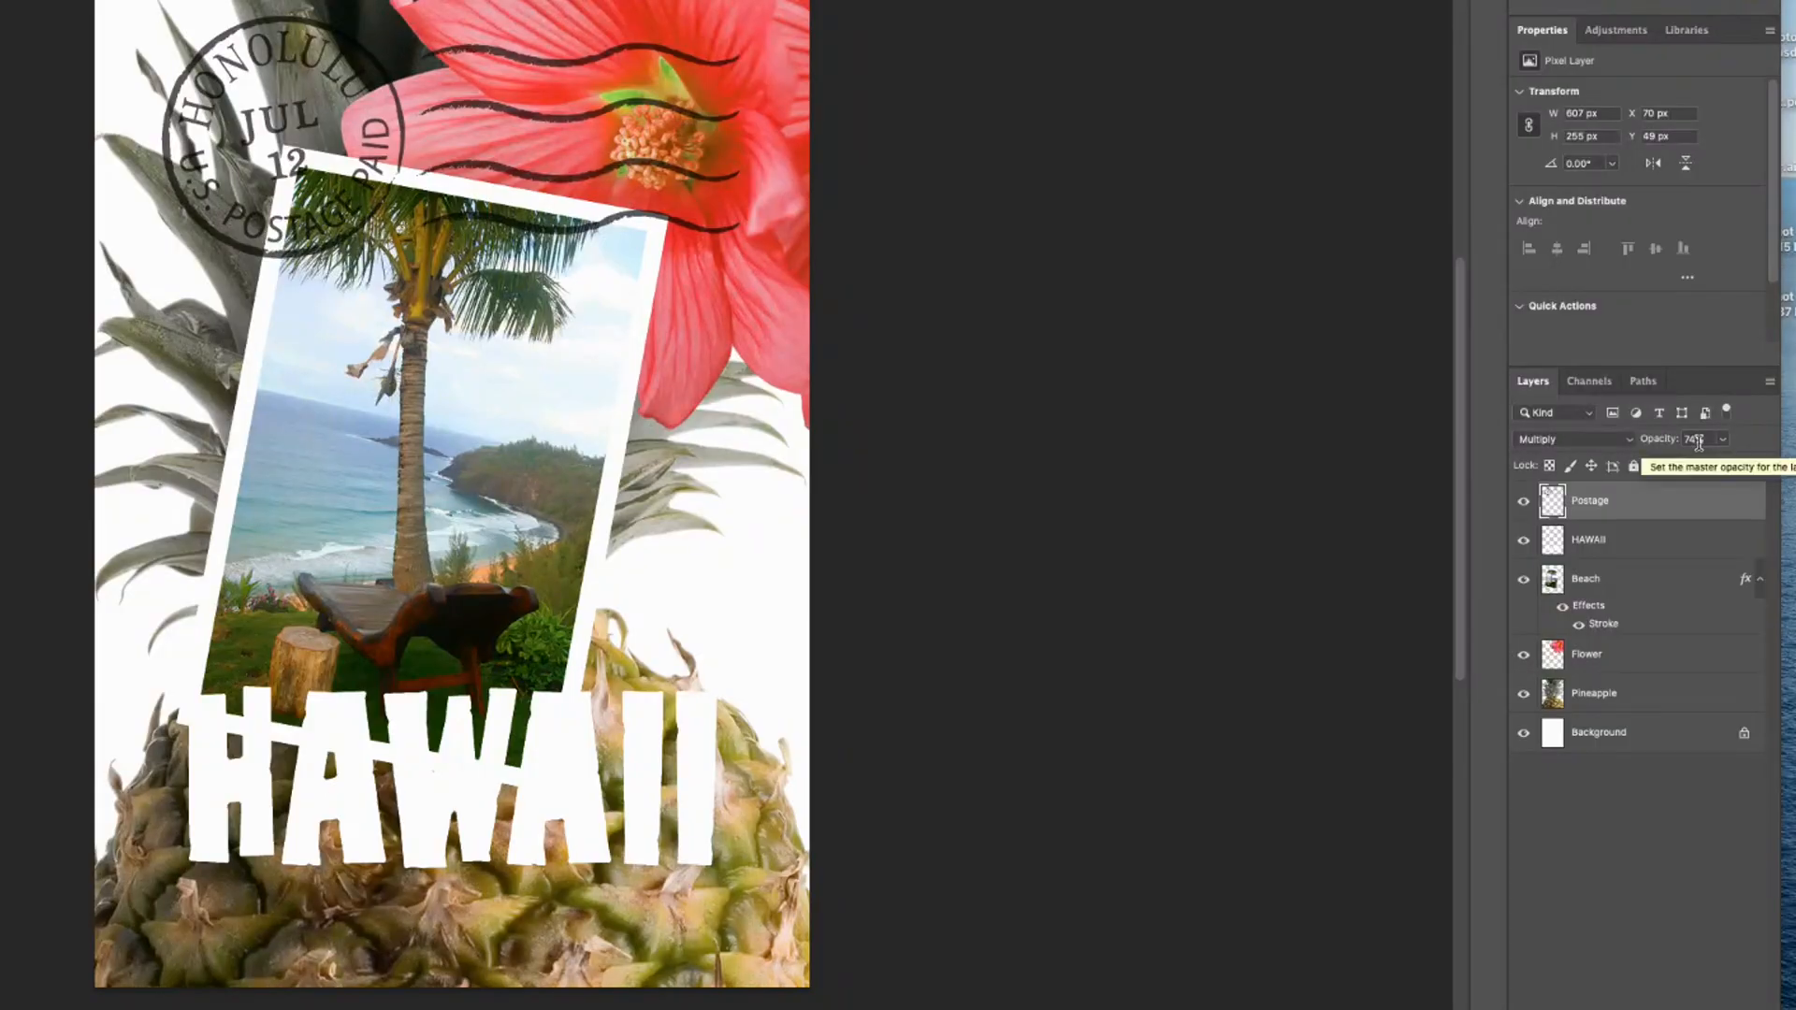
# - Hide the Postage, HAWAII, Beach and Flower layers so only the pineapple and background show
pyautogui.click(1523, 501)
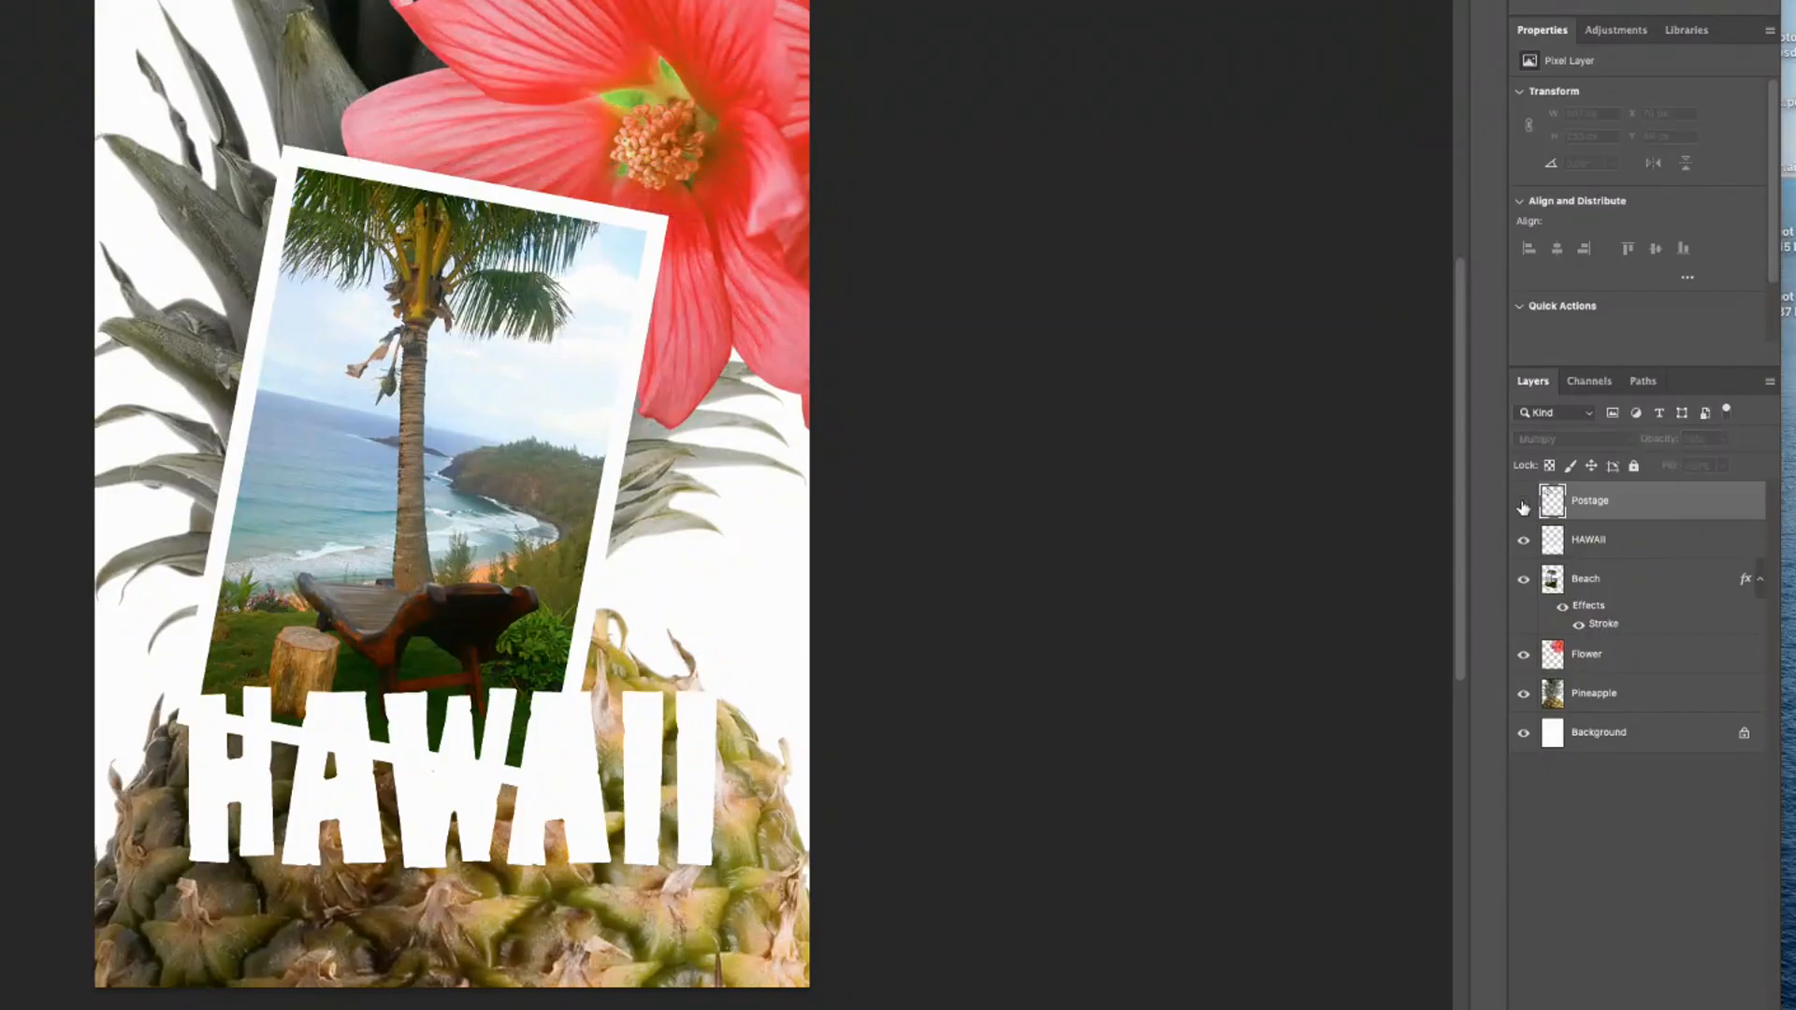
pyautogui.click(1523, 541)
pyautogui.click(1523, 580)
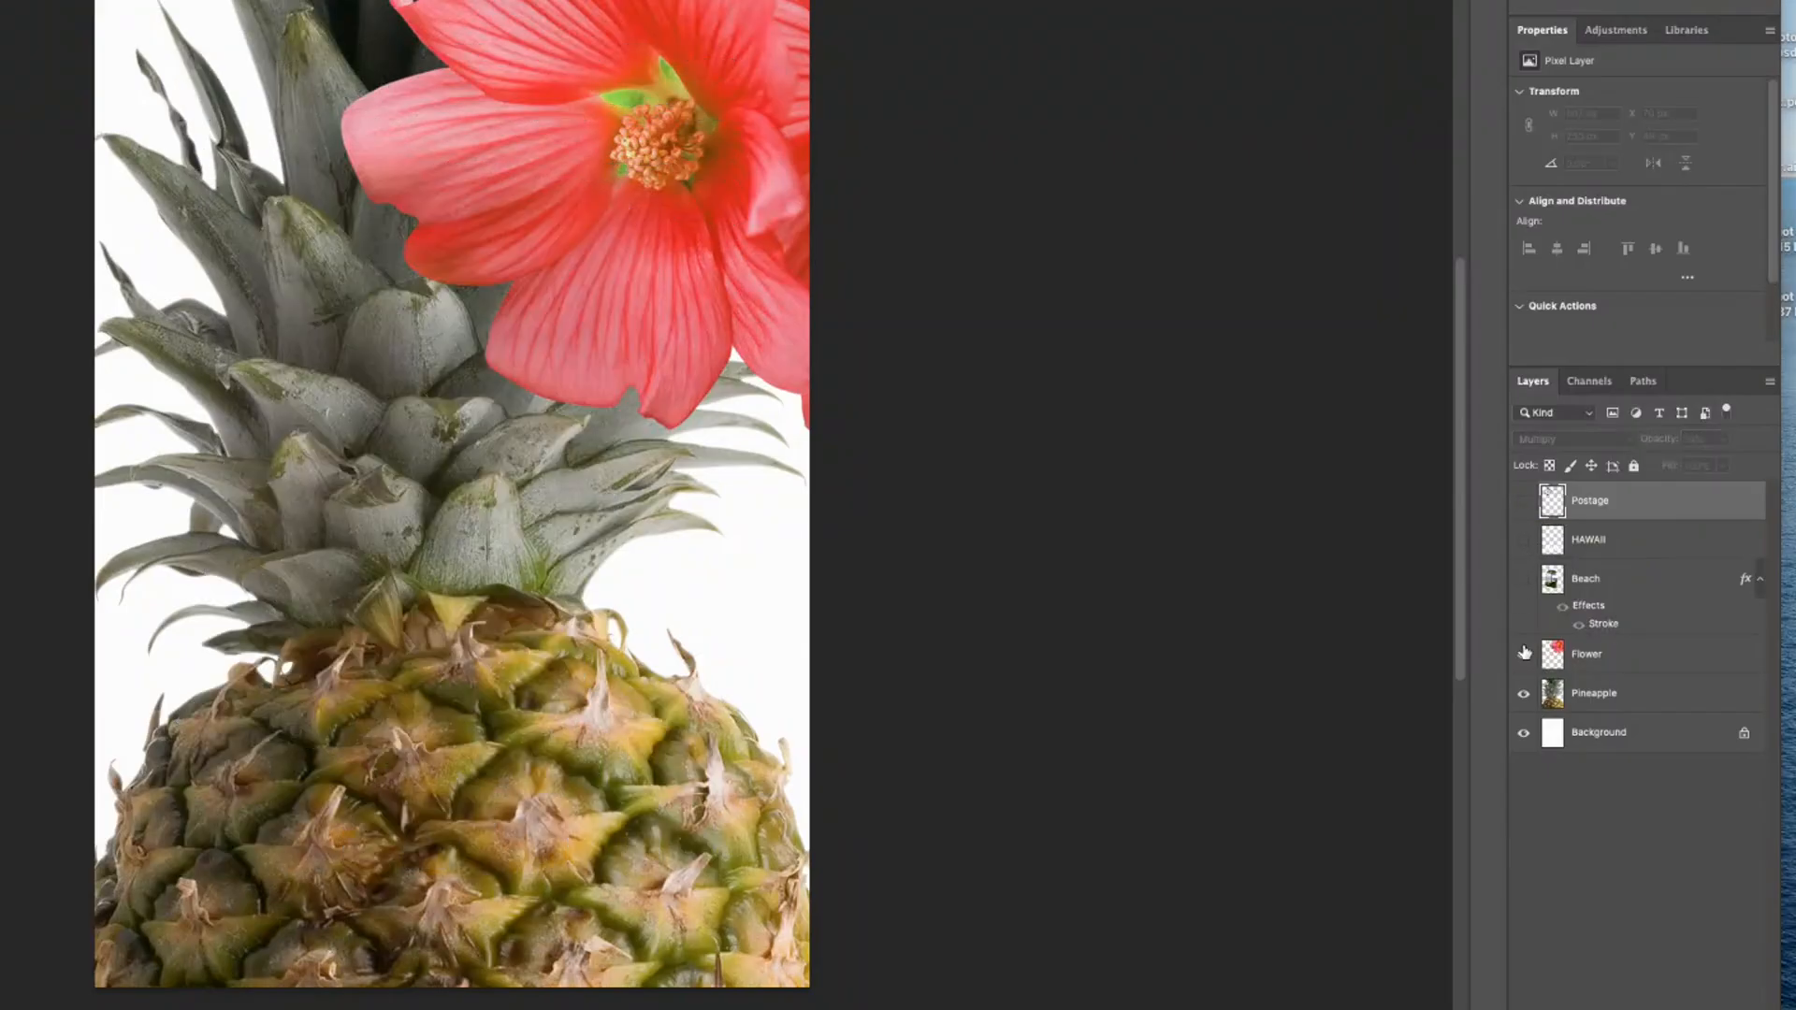
pyautogui.click(1523, 655)
# - Duplicate the Pineapple layer and toggle both pineapple layers off and on to compare them
pyautogui.click(1650, 703)
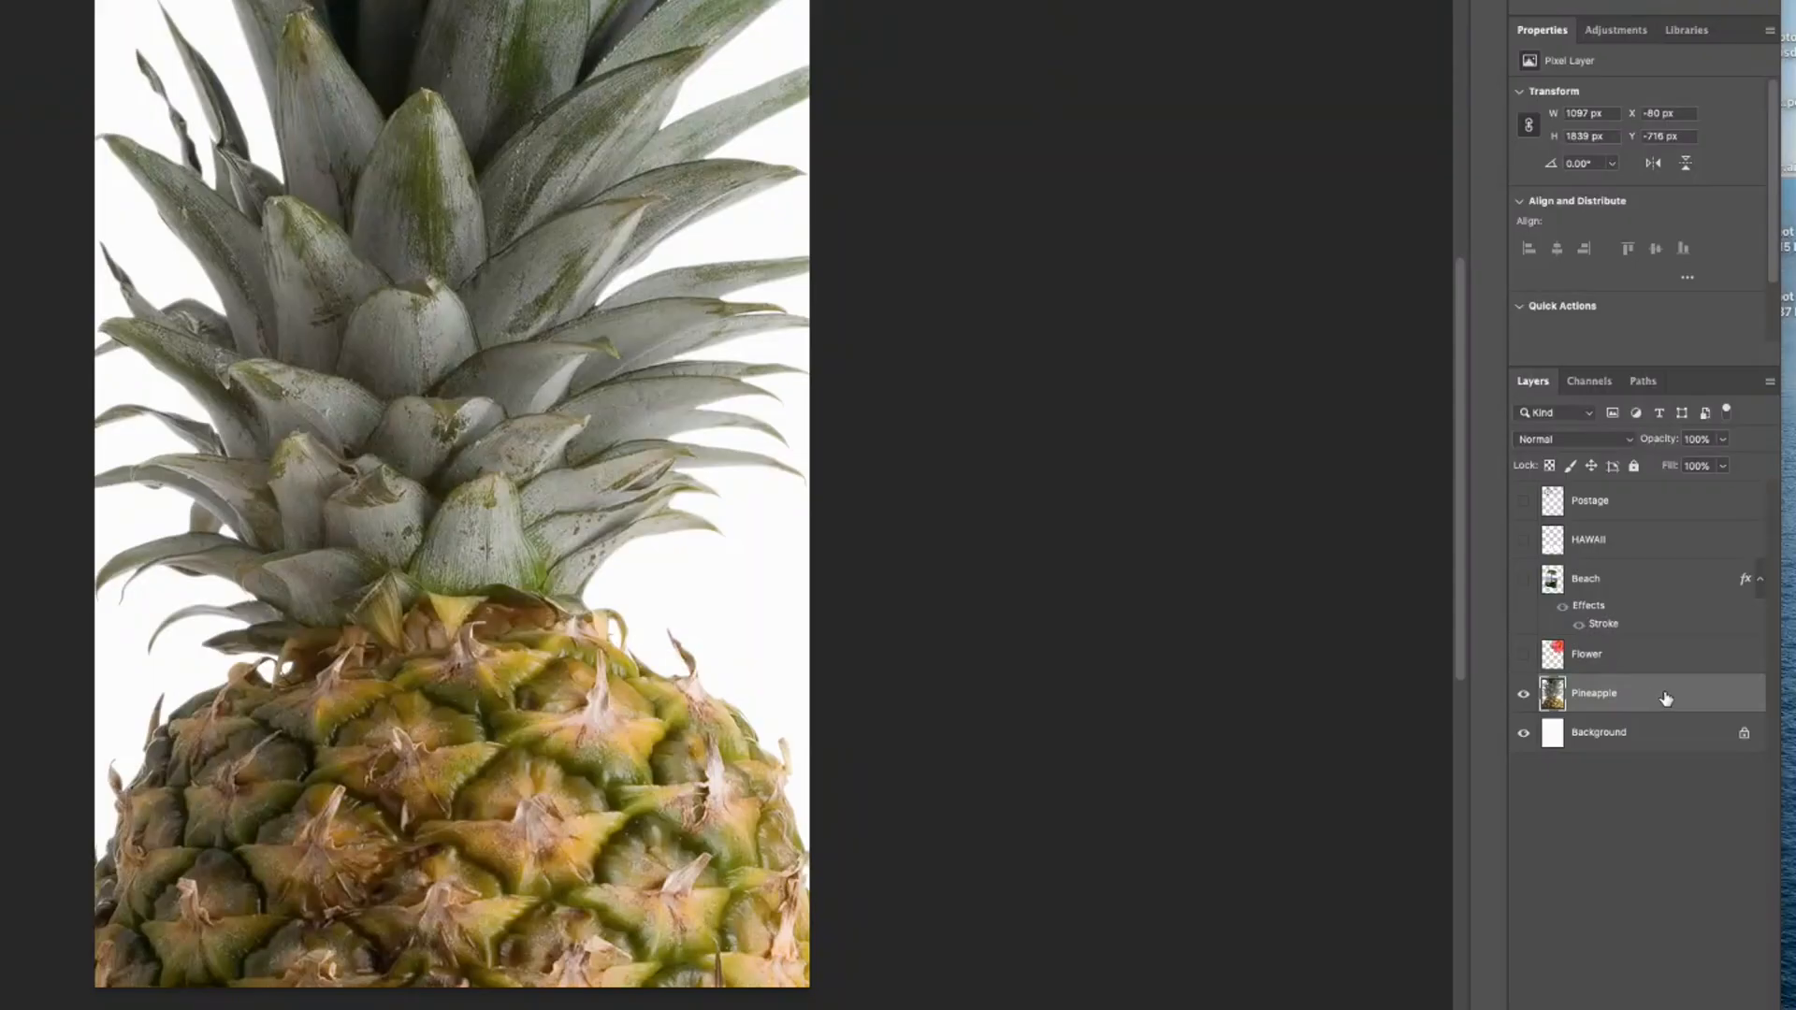
pyautogui.moveTo(1667, 696); pyautogui.dragTo(1698, 1009)
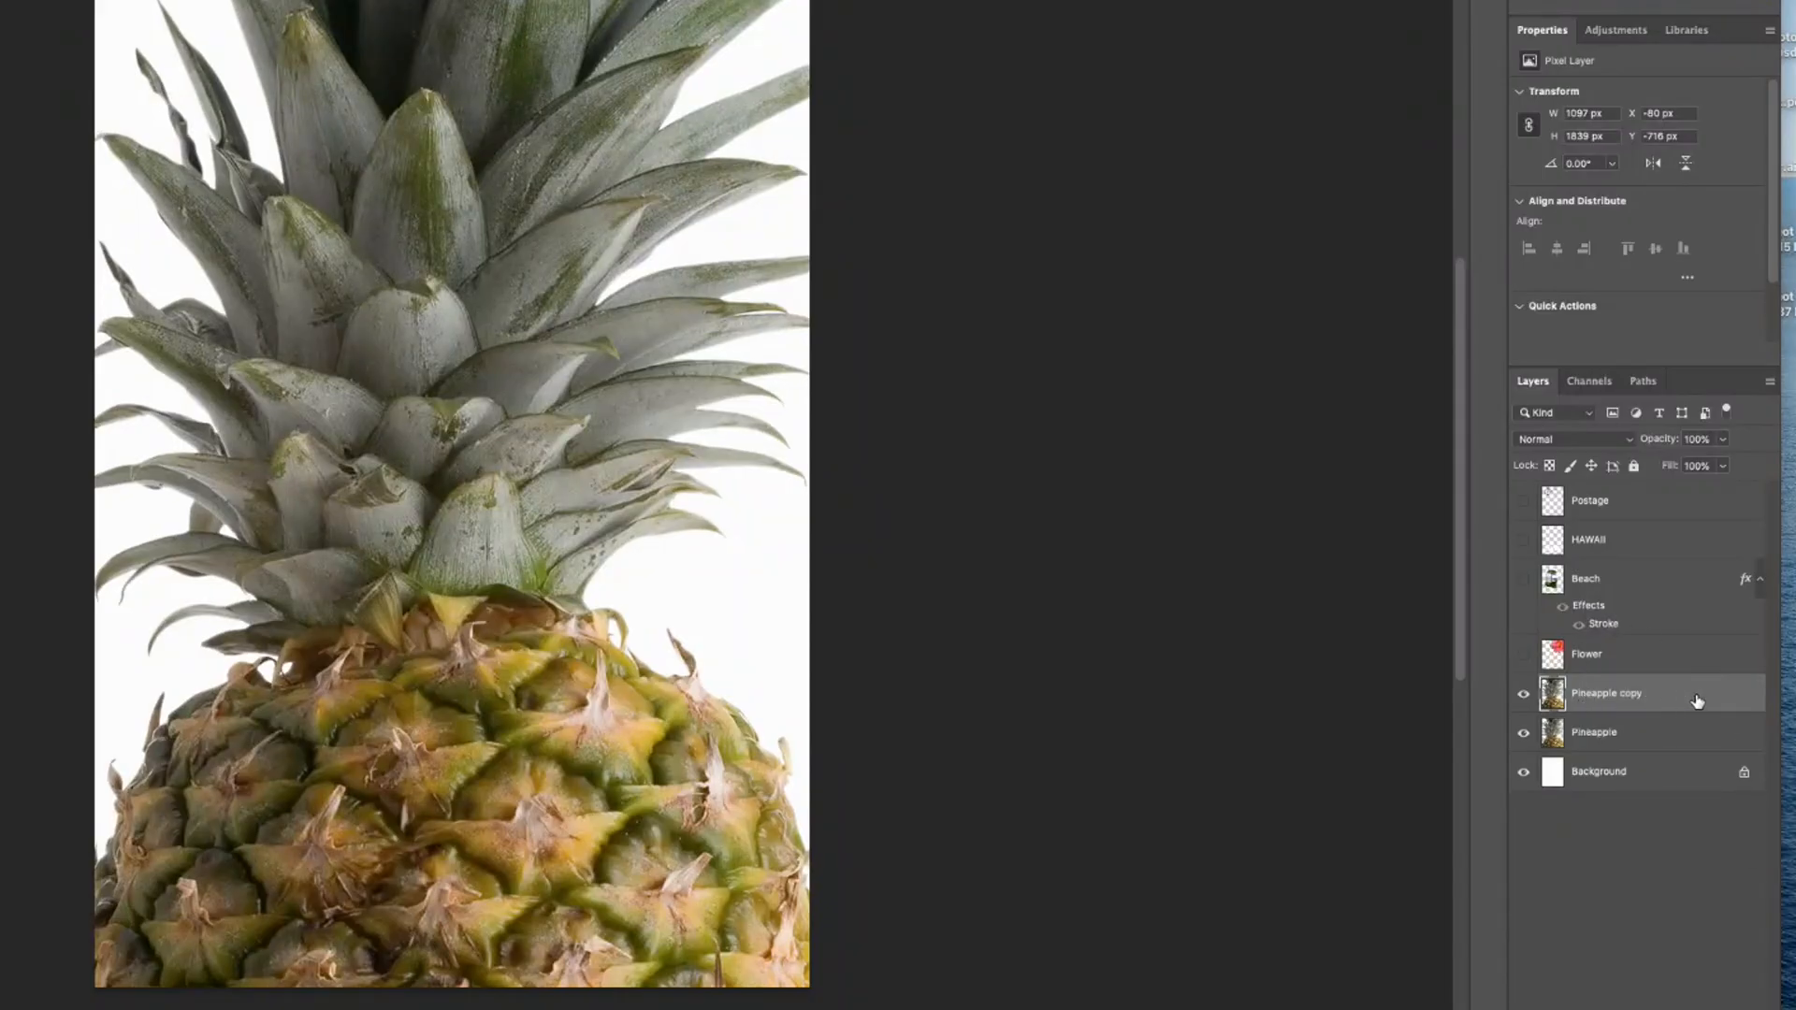
pyautogui.click(1523, 693)
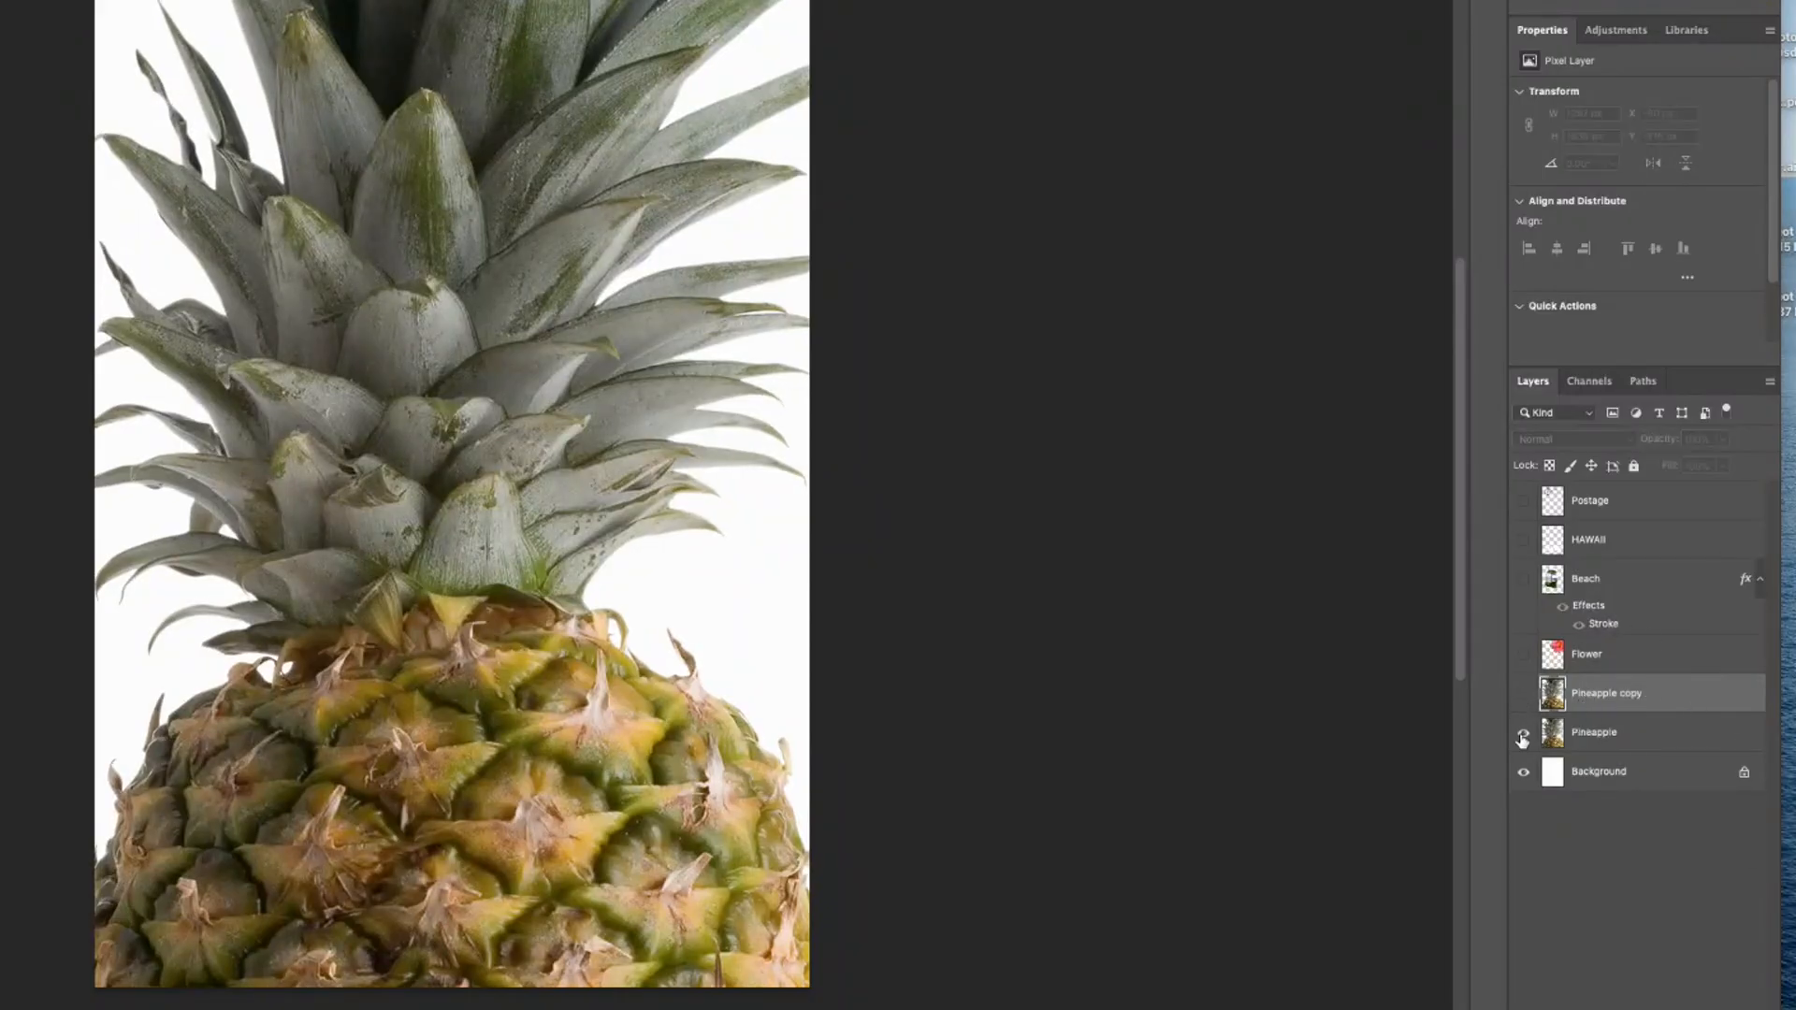
pyautogui.click(1523, 734)
pyautogui.click(1523, 734)
pyautogui.click(1523, 693)
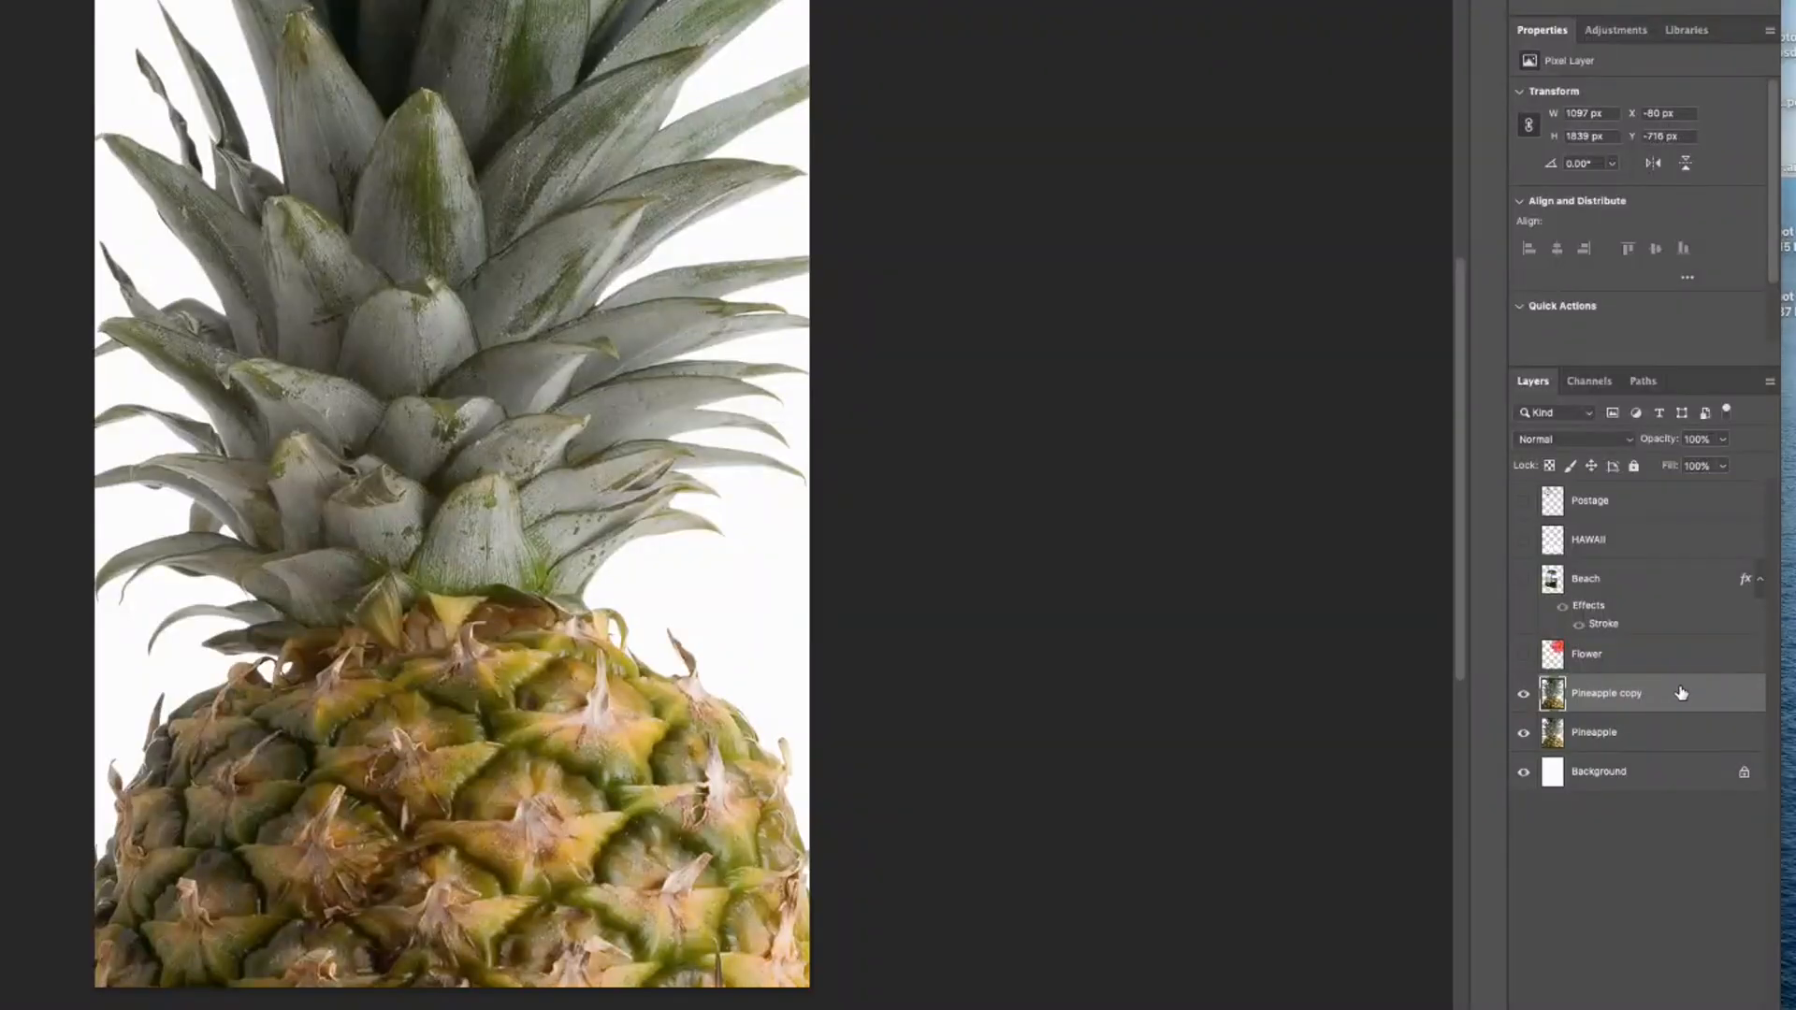
# - Set the Pineapple copy layer's blend mode to Overlay and compare the image with and without that layer
pyautogui.click(1633, 443)
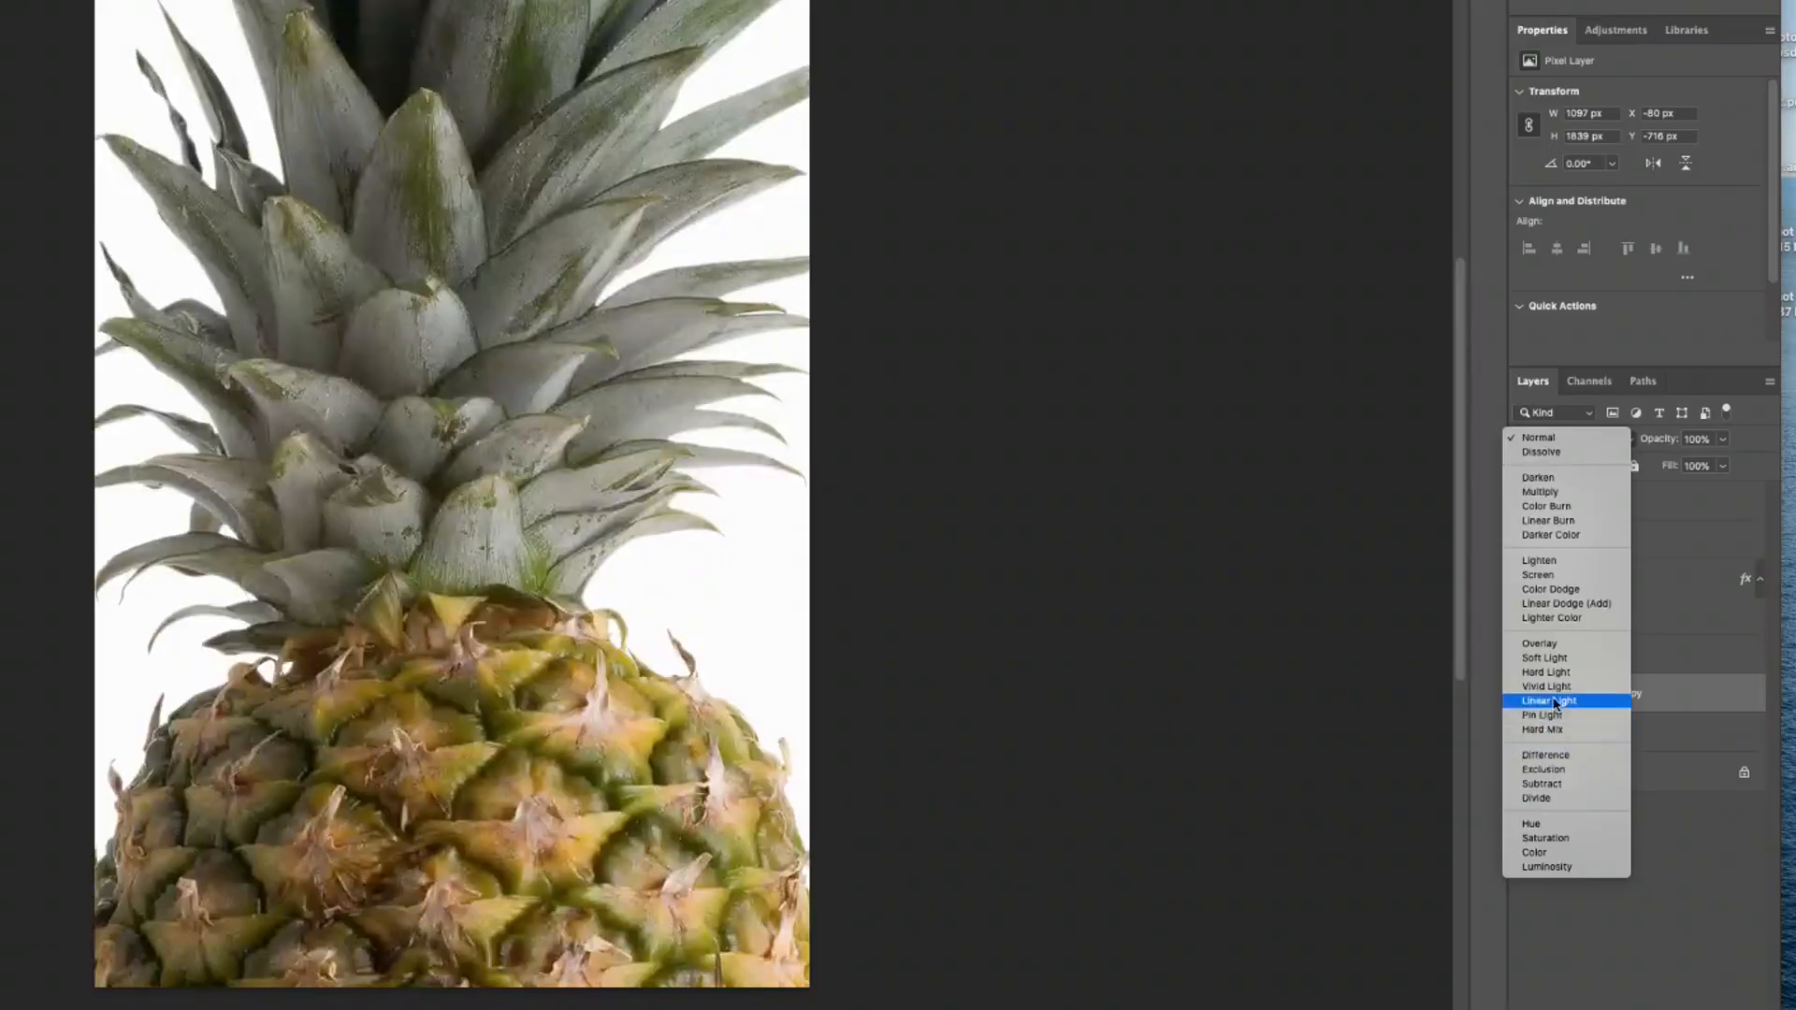
pyautogui.click(1548, 643)
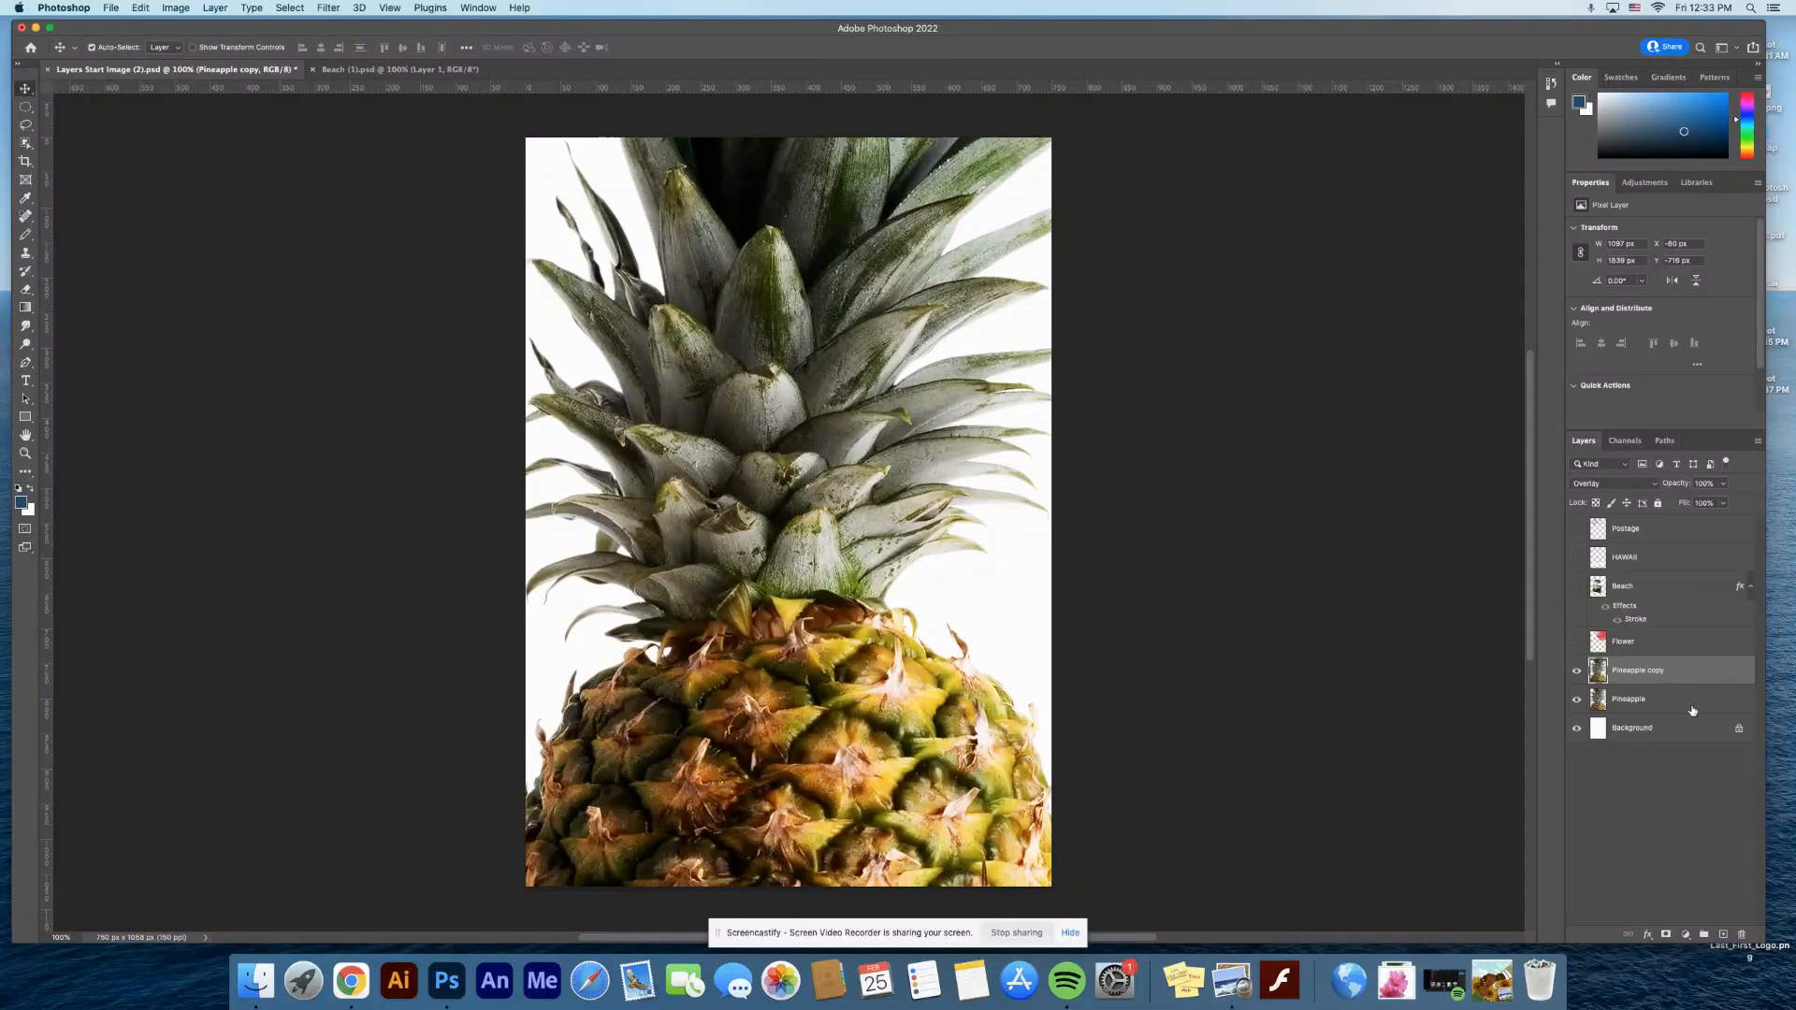
pyautogui.click(1577, 672)
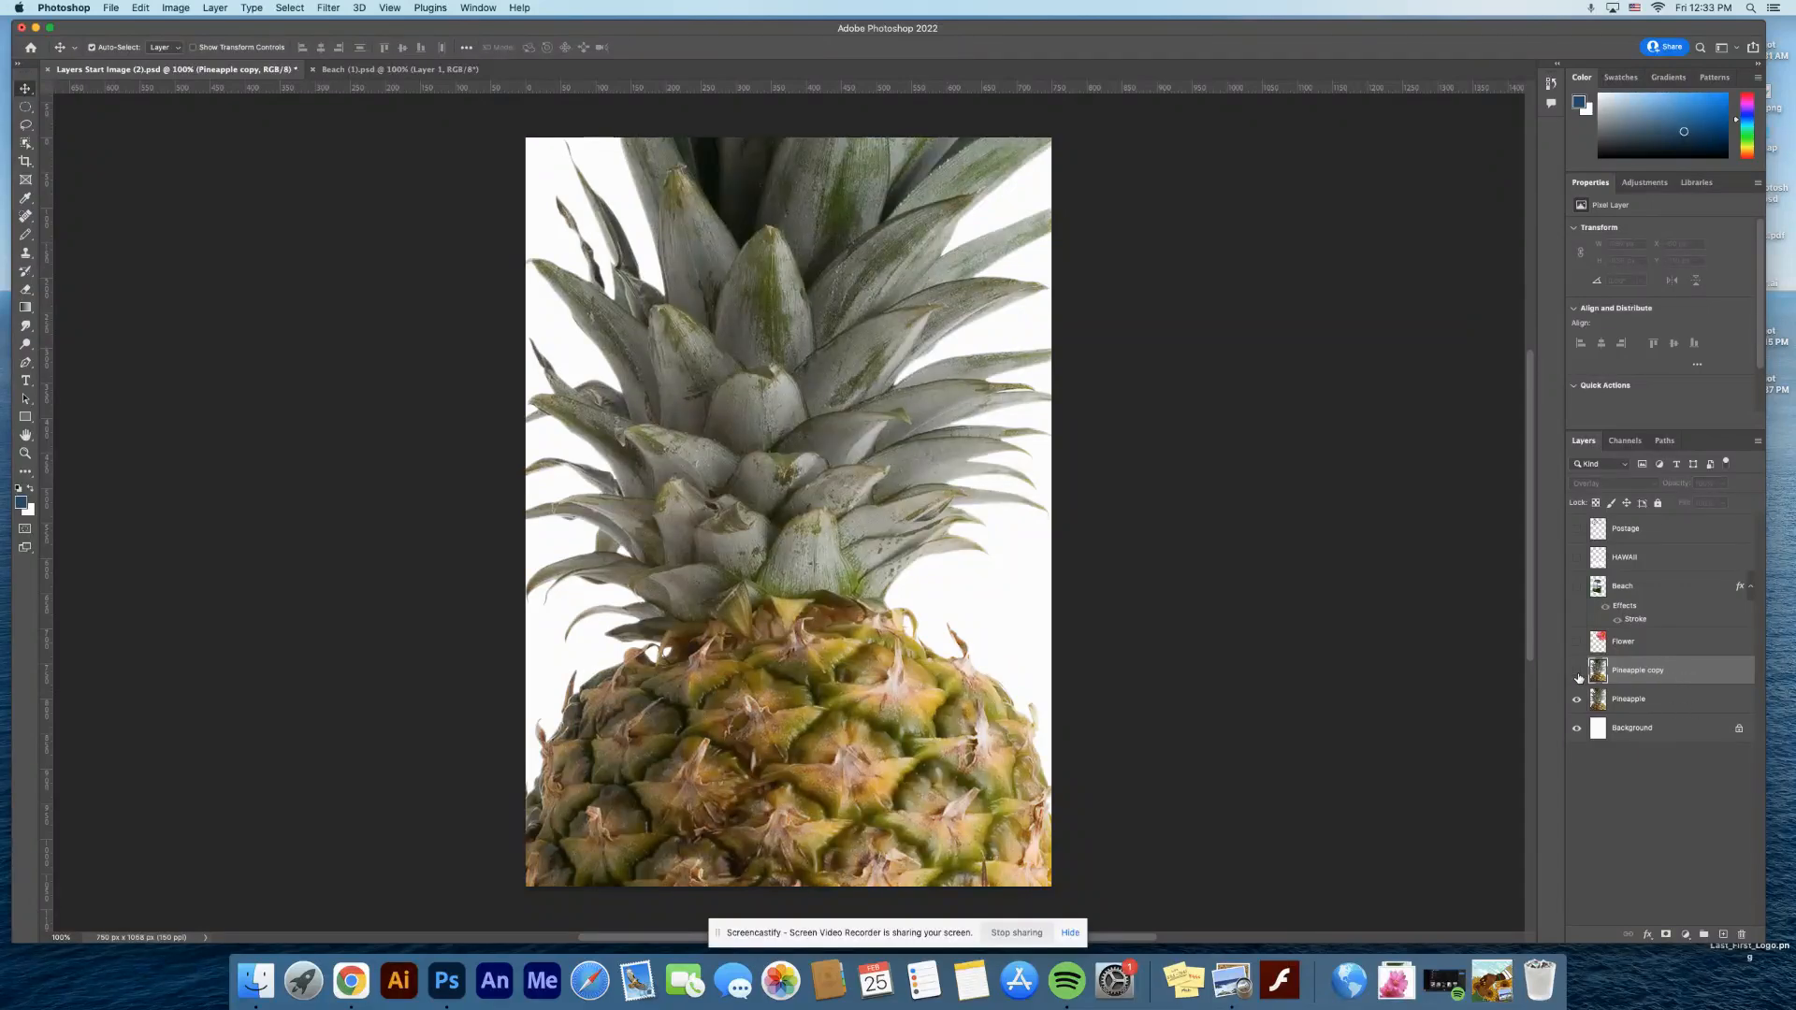
pyautogui.click(1659, 704)
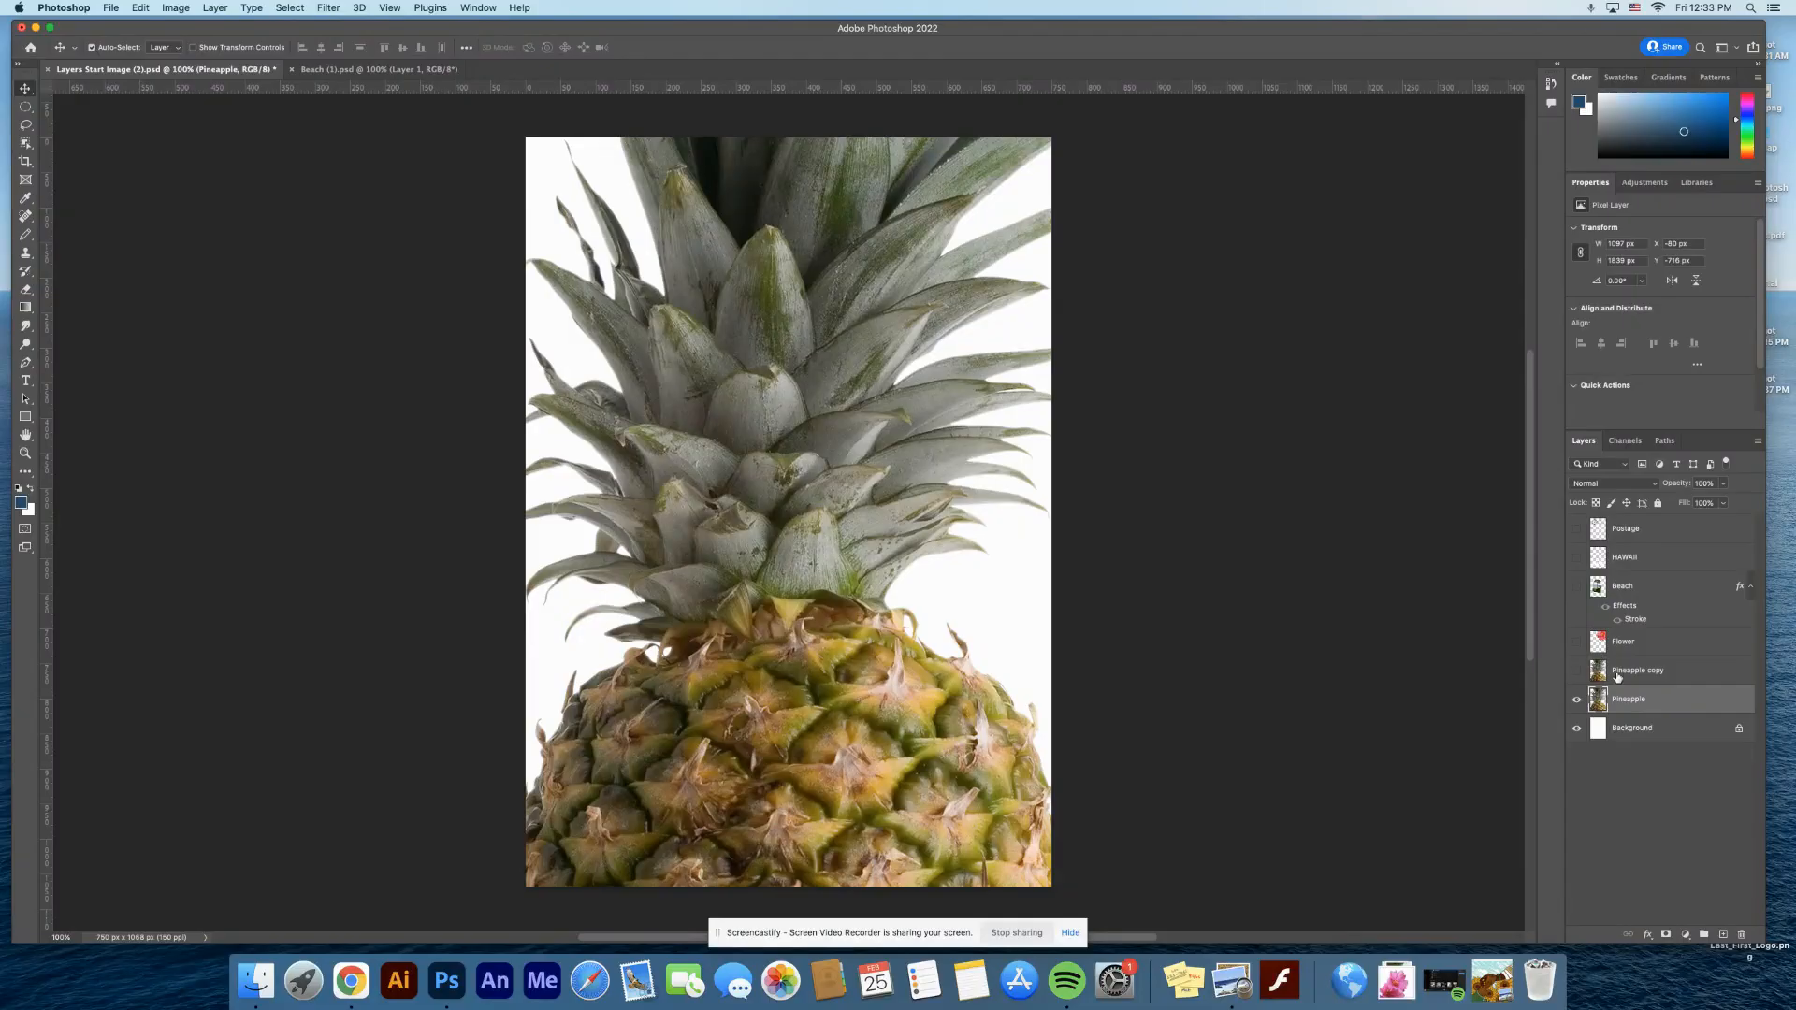
pyautogui.click(1649, 671)
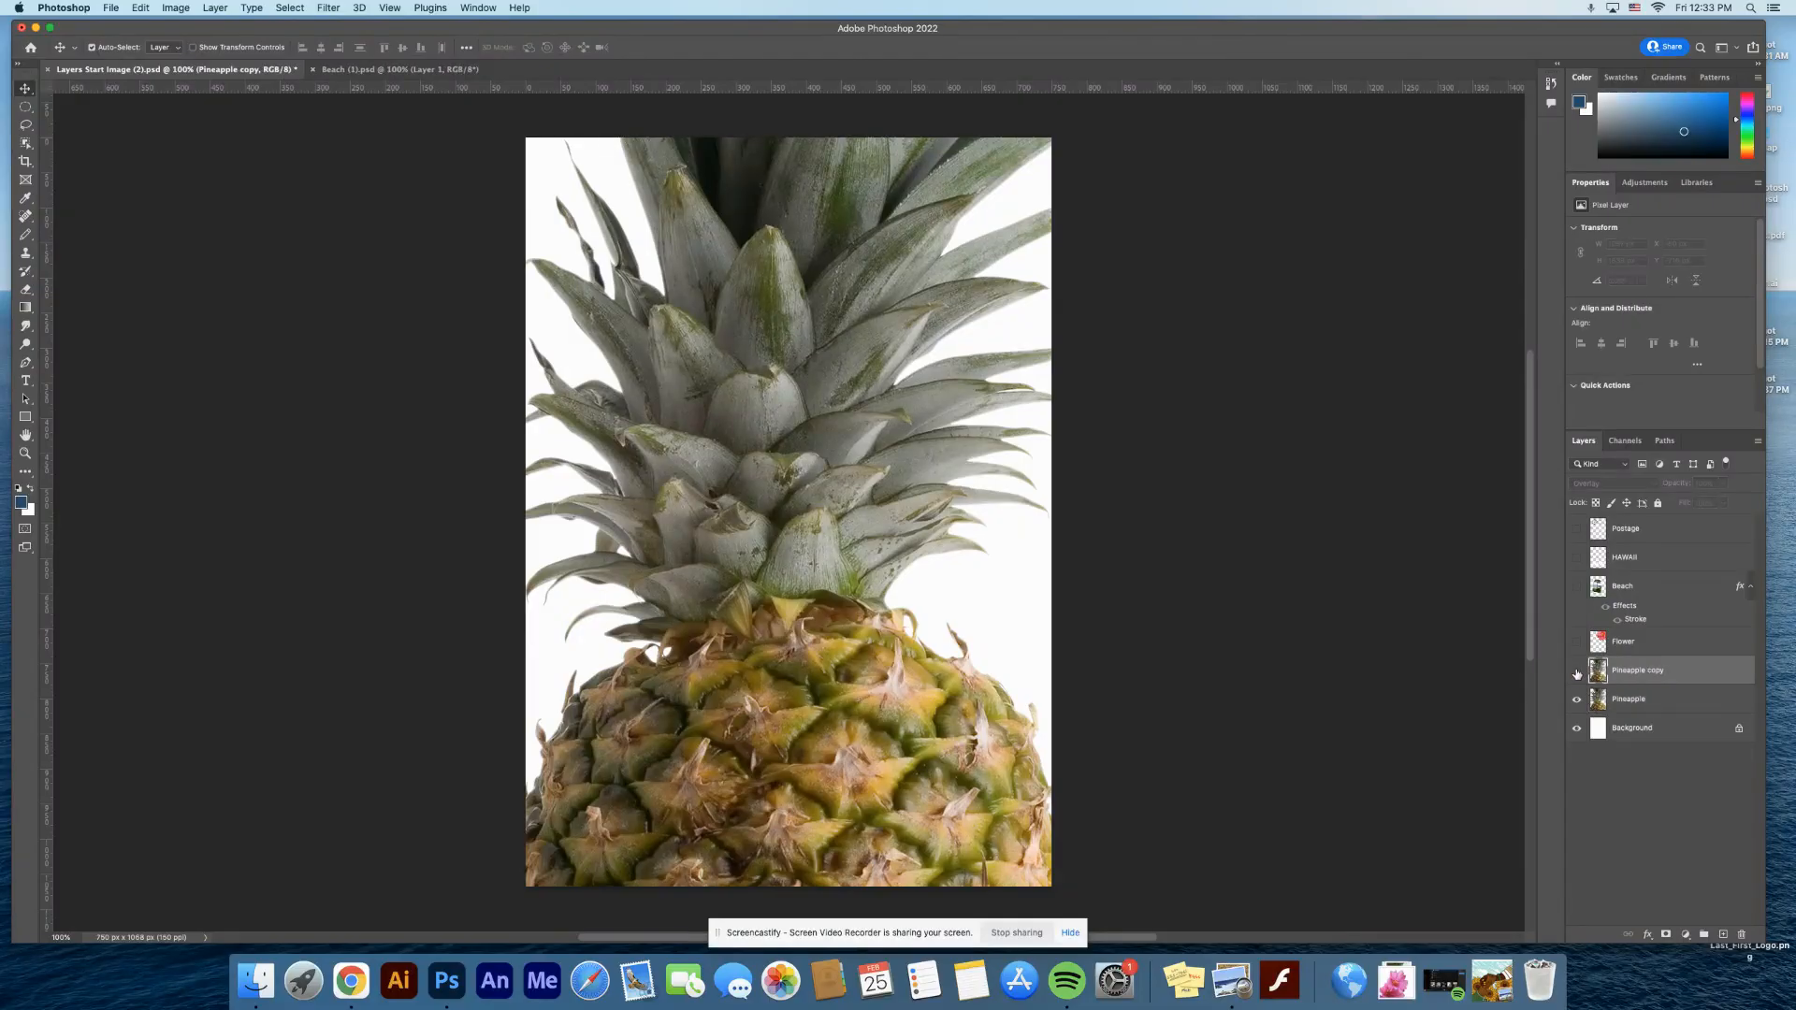
pyautogui.click(1577, 671)
pyautogui.click(1577, 671)
pyautogui.click(1577, 671)
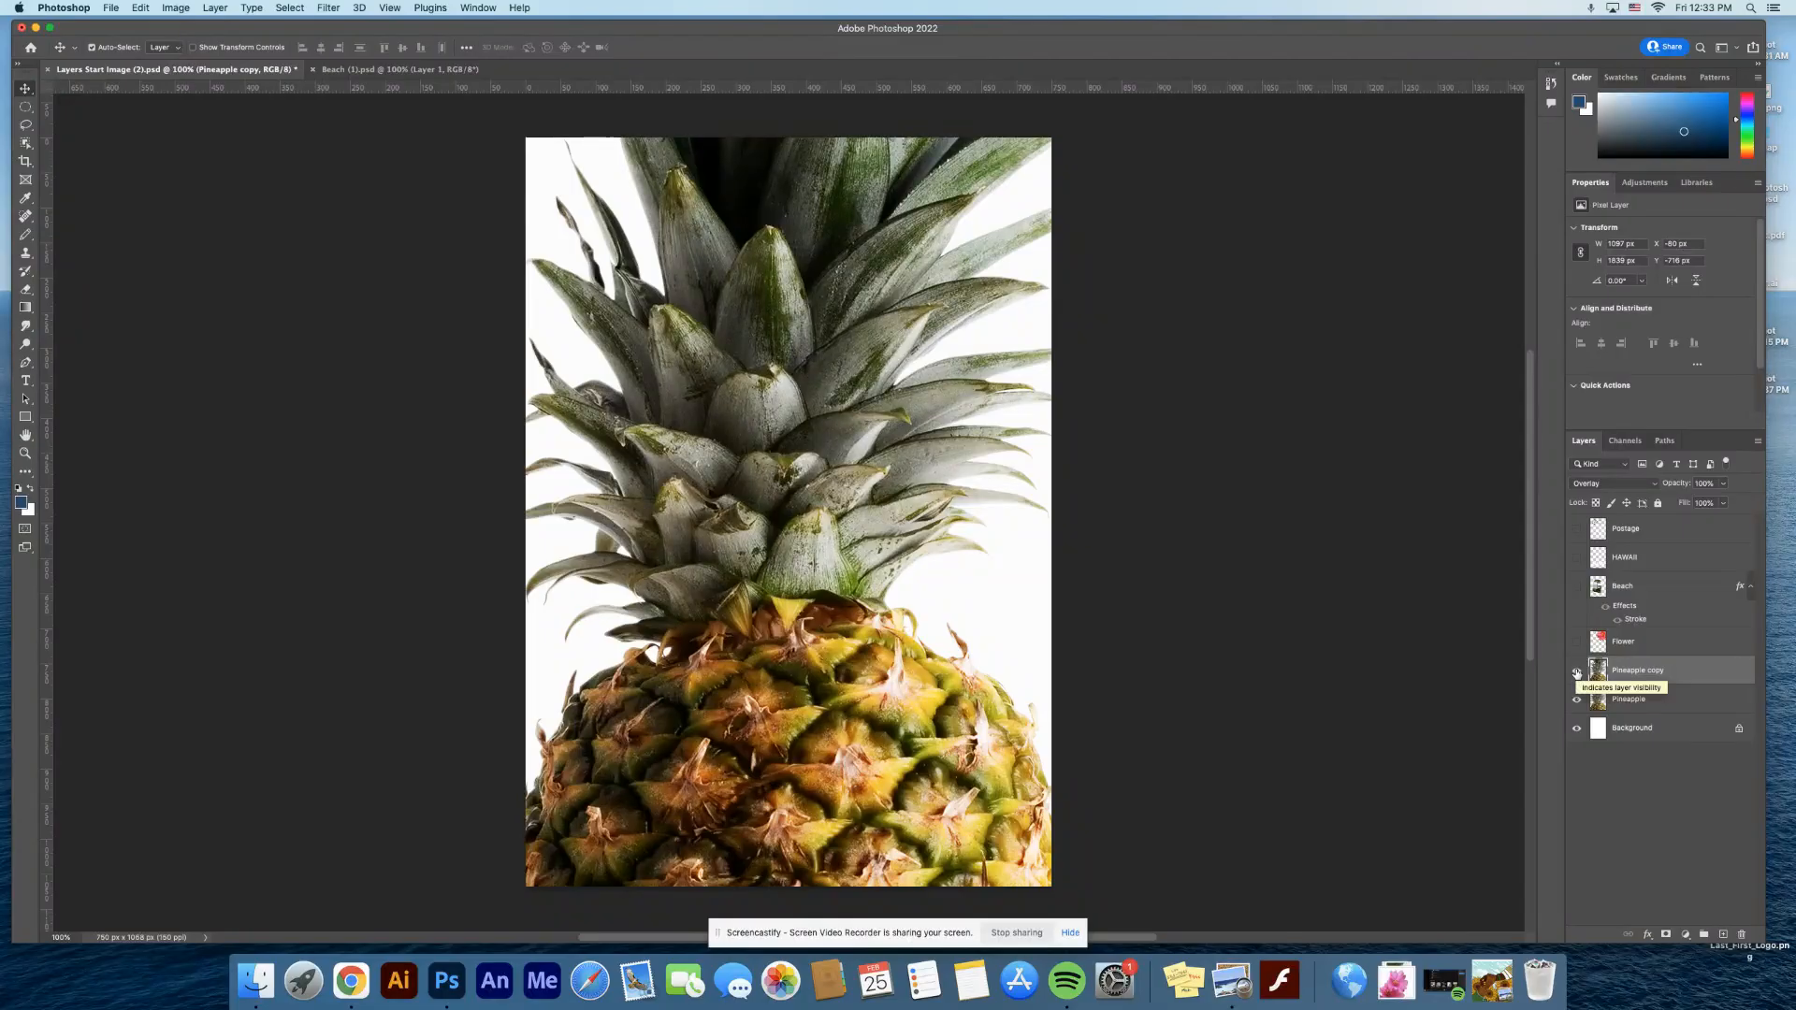
# - Hide the Pineapple copy and Pineapple layers
pyautogui.click(1577, 672)
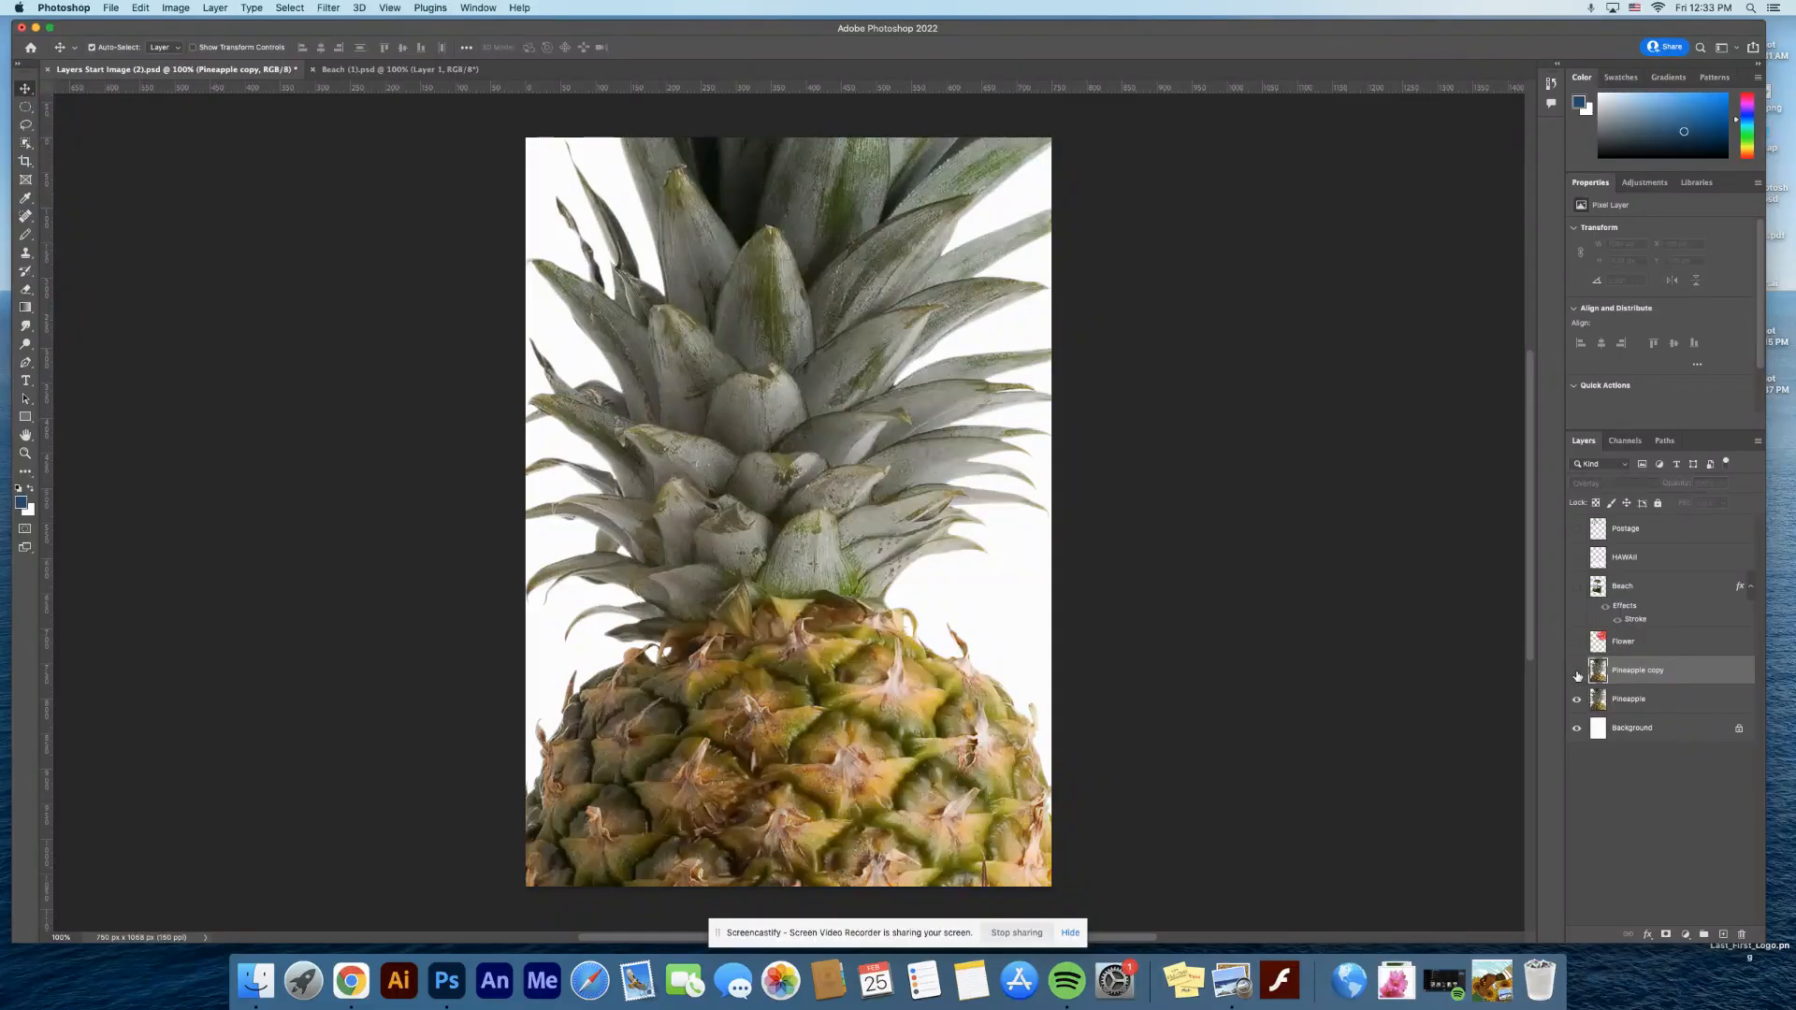
pyautogui.click(1578, 702)
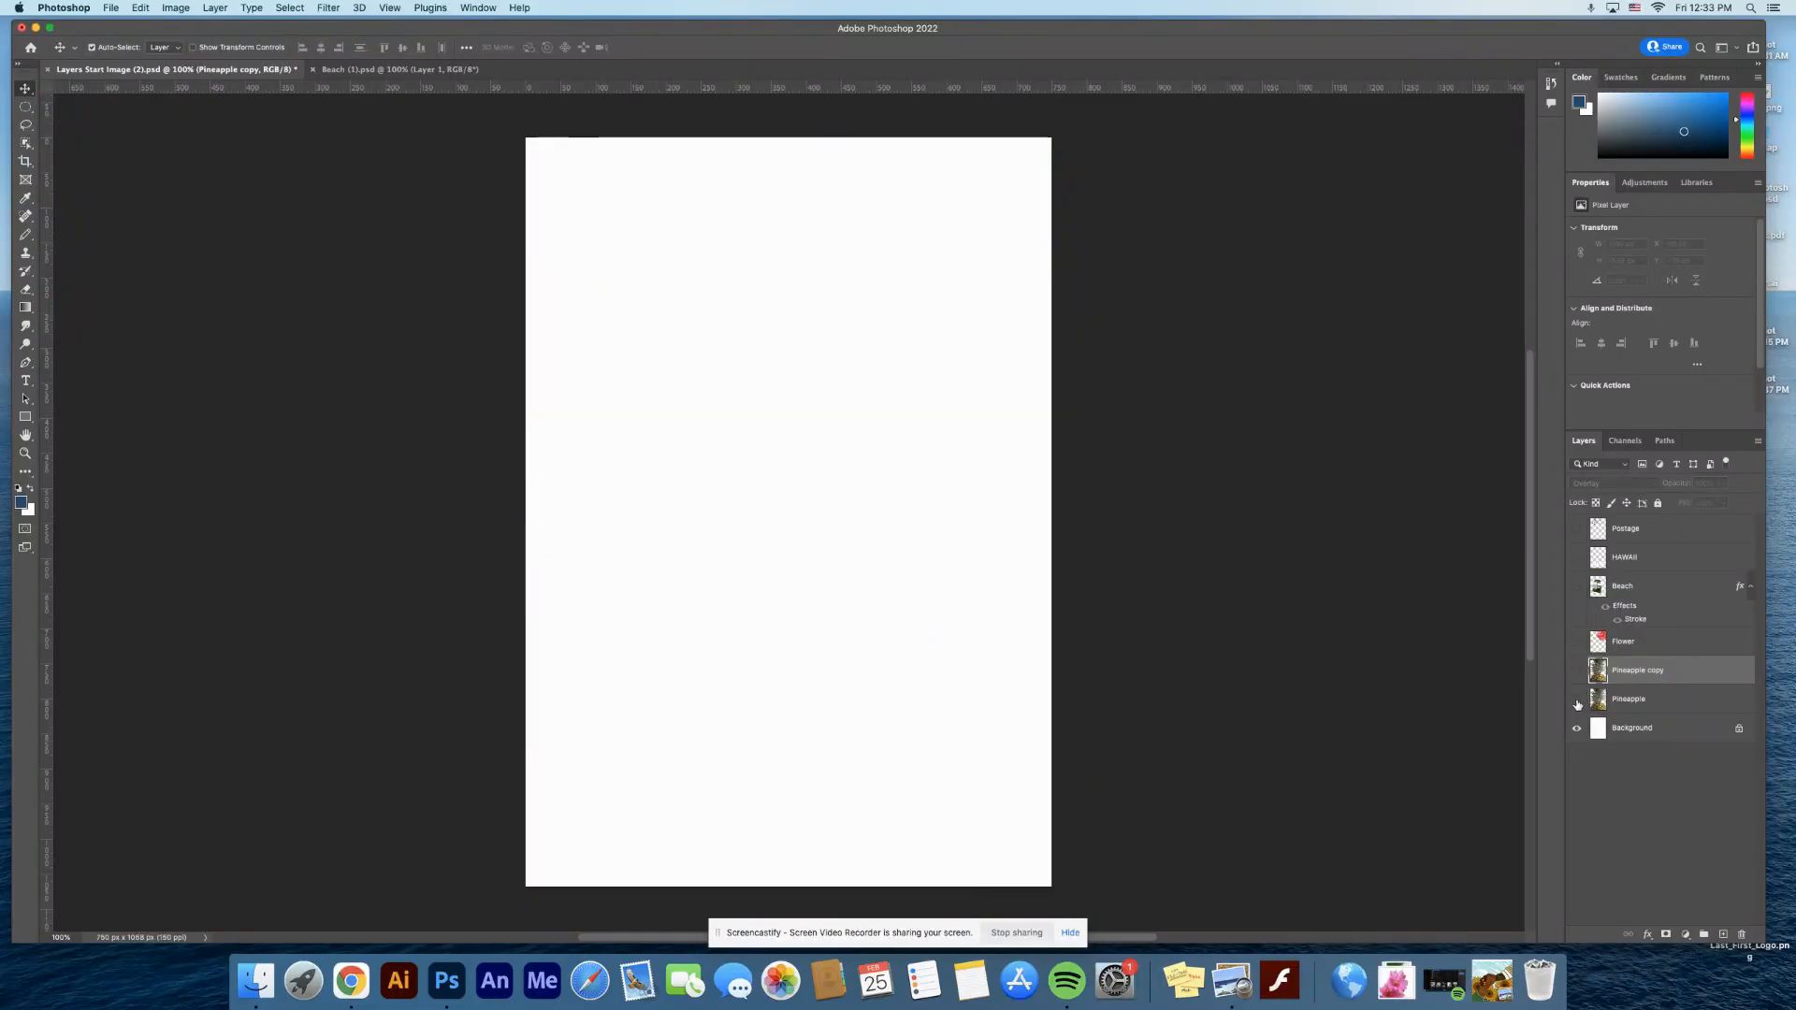
# - Unlock the Background layer and add a new empty layer directly above it
pyautogui.click(1675, 736)
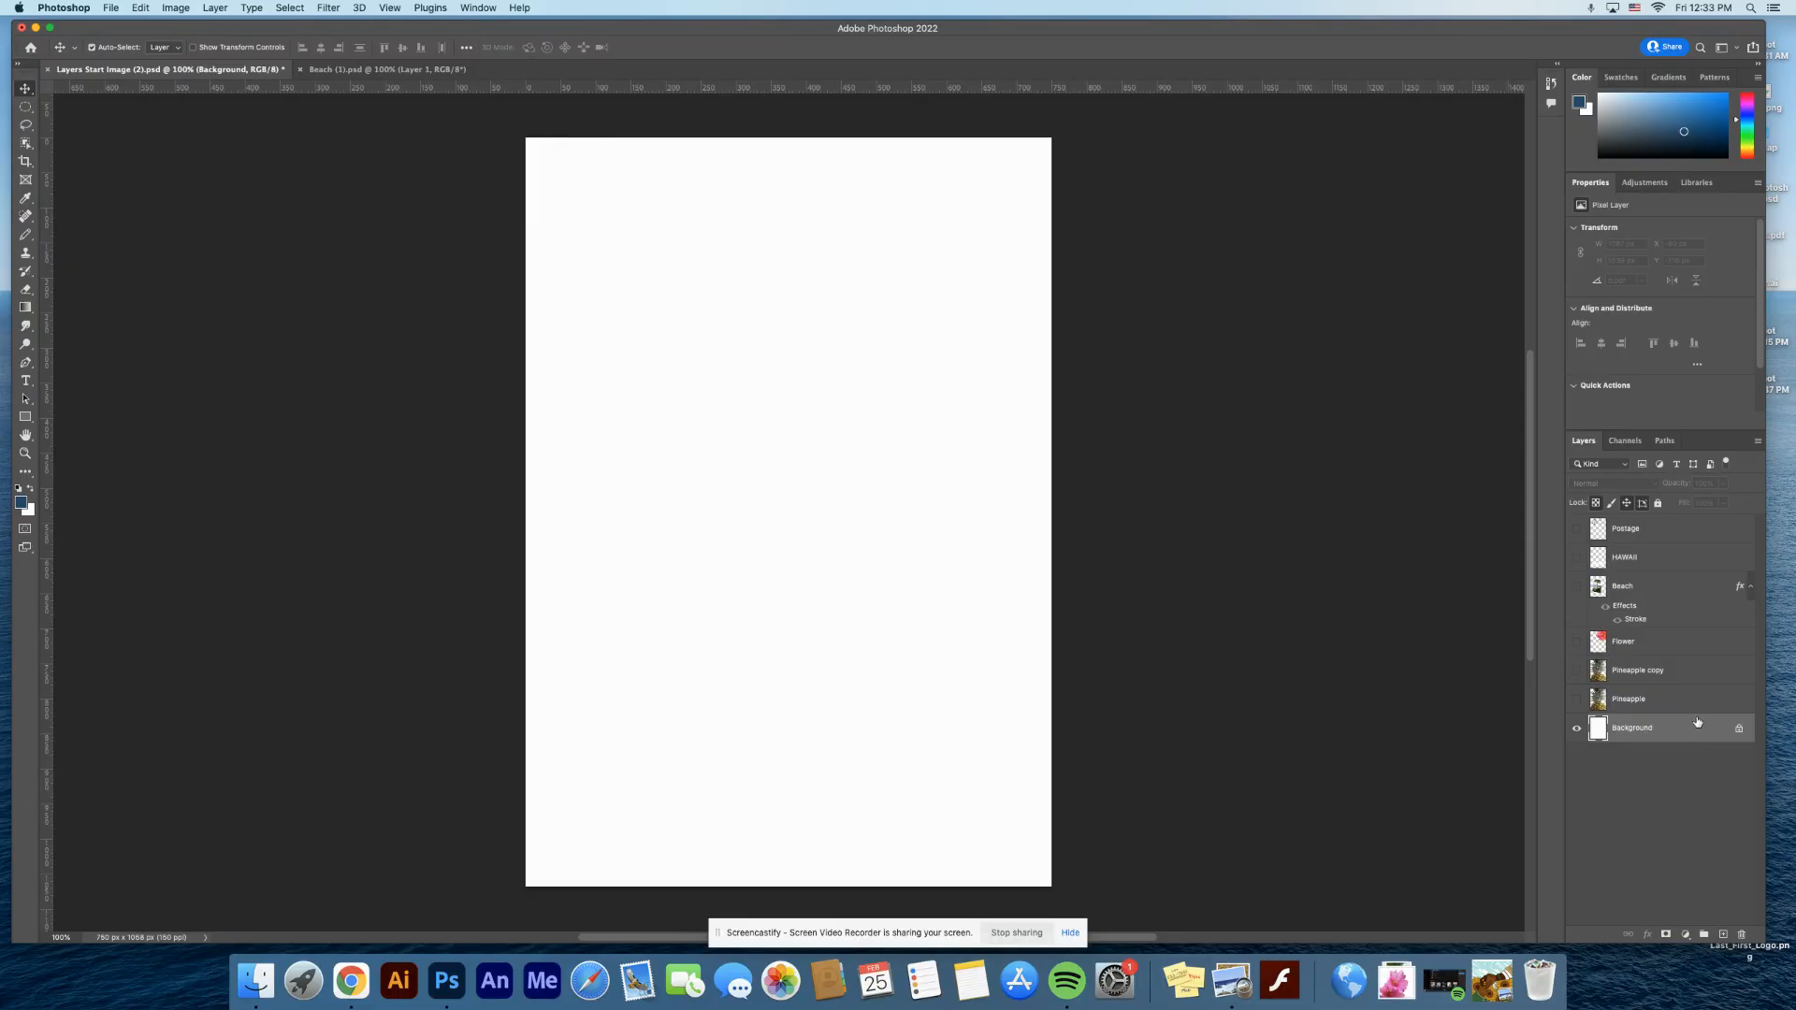
pyautogui.click(1739, 732)
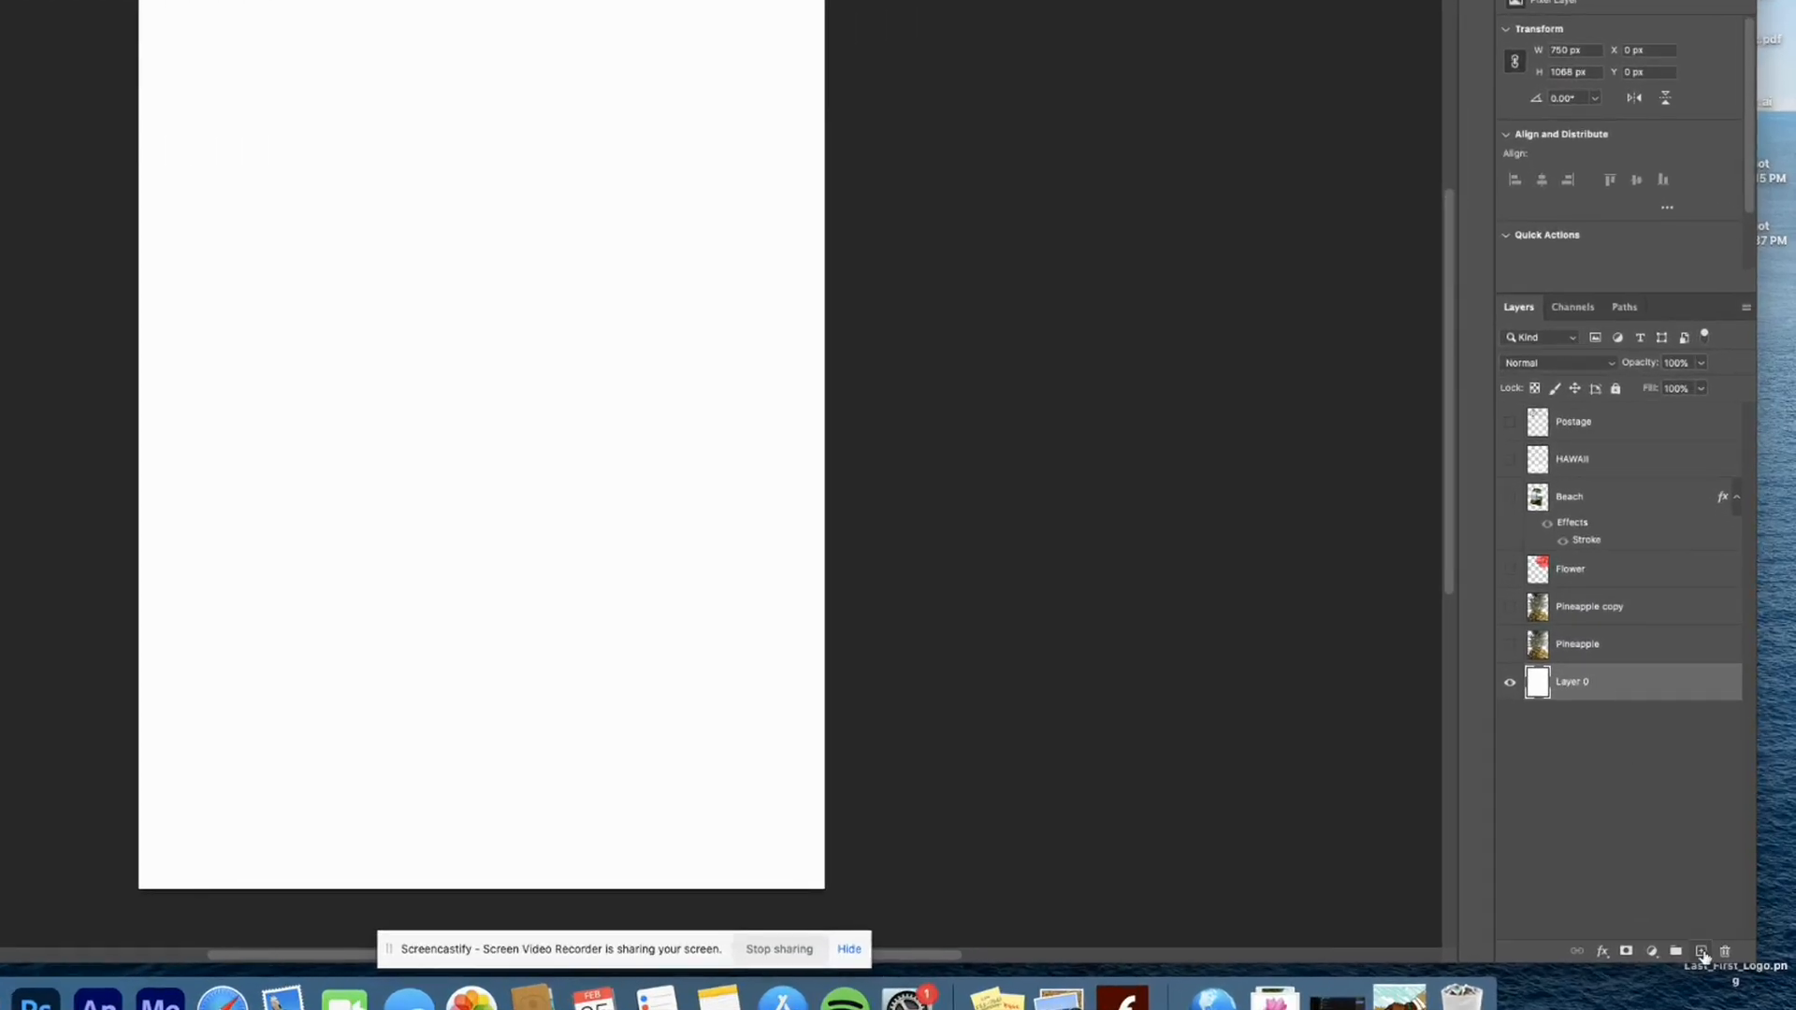
pyautogui.click(1701, 952)
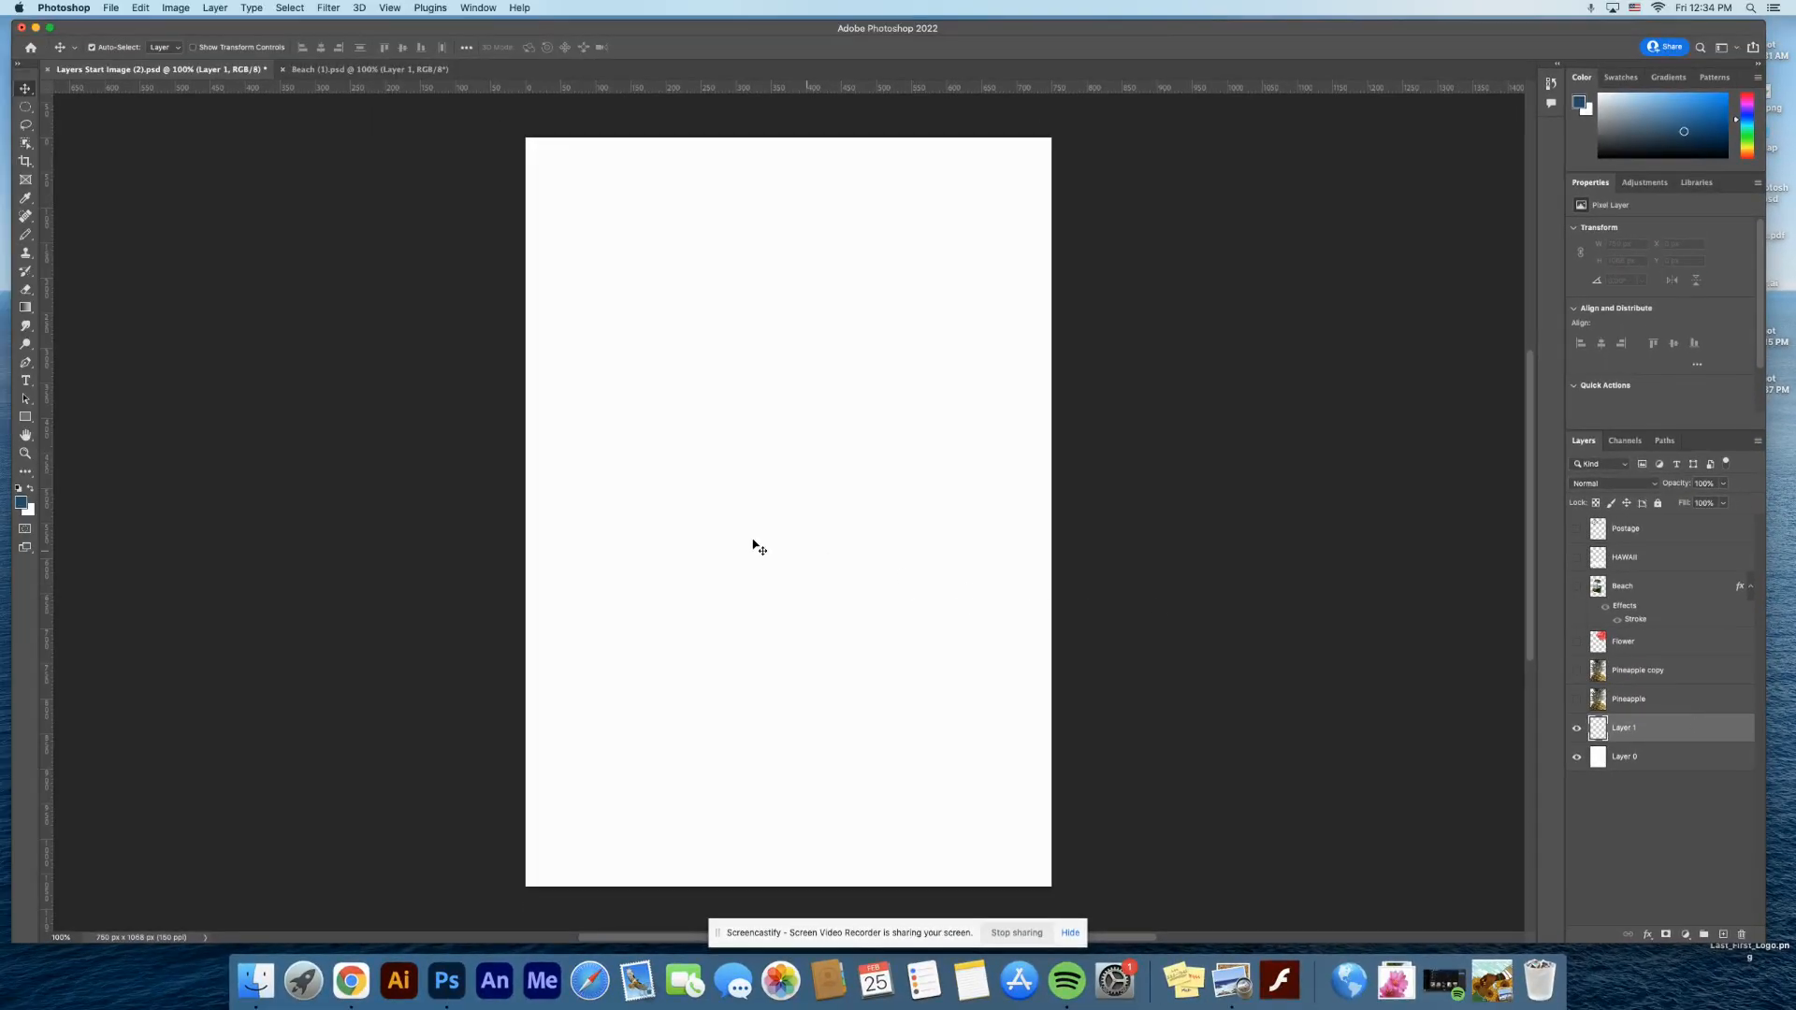
# - Open the foreground color picker and try several blue shades, ending on the olive yellow #a6a126
pyautogui.click(22, 500)
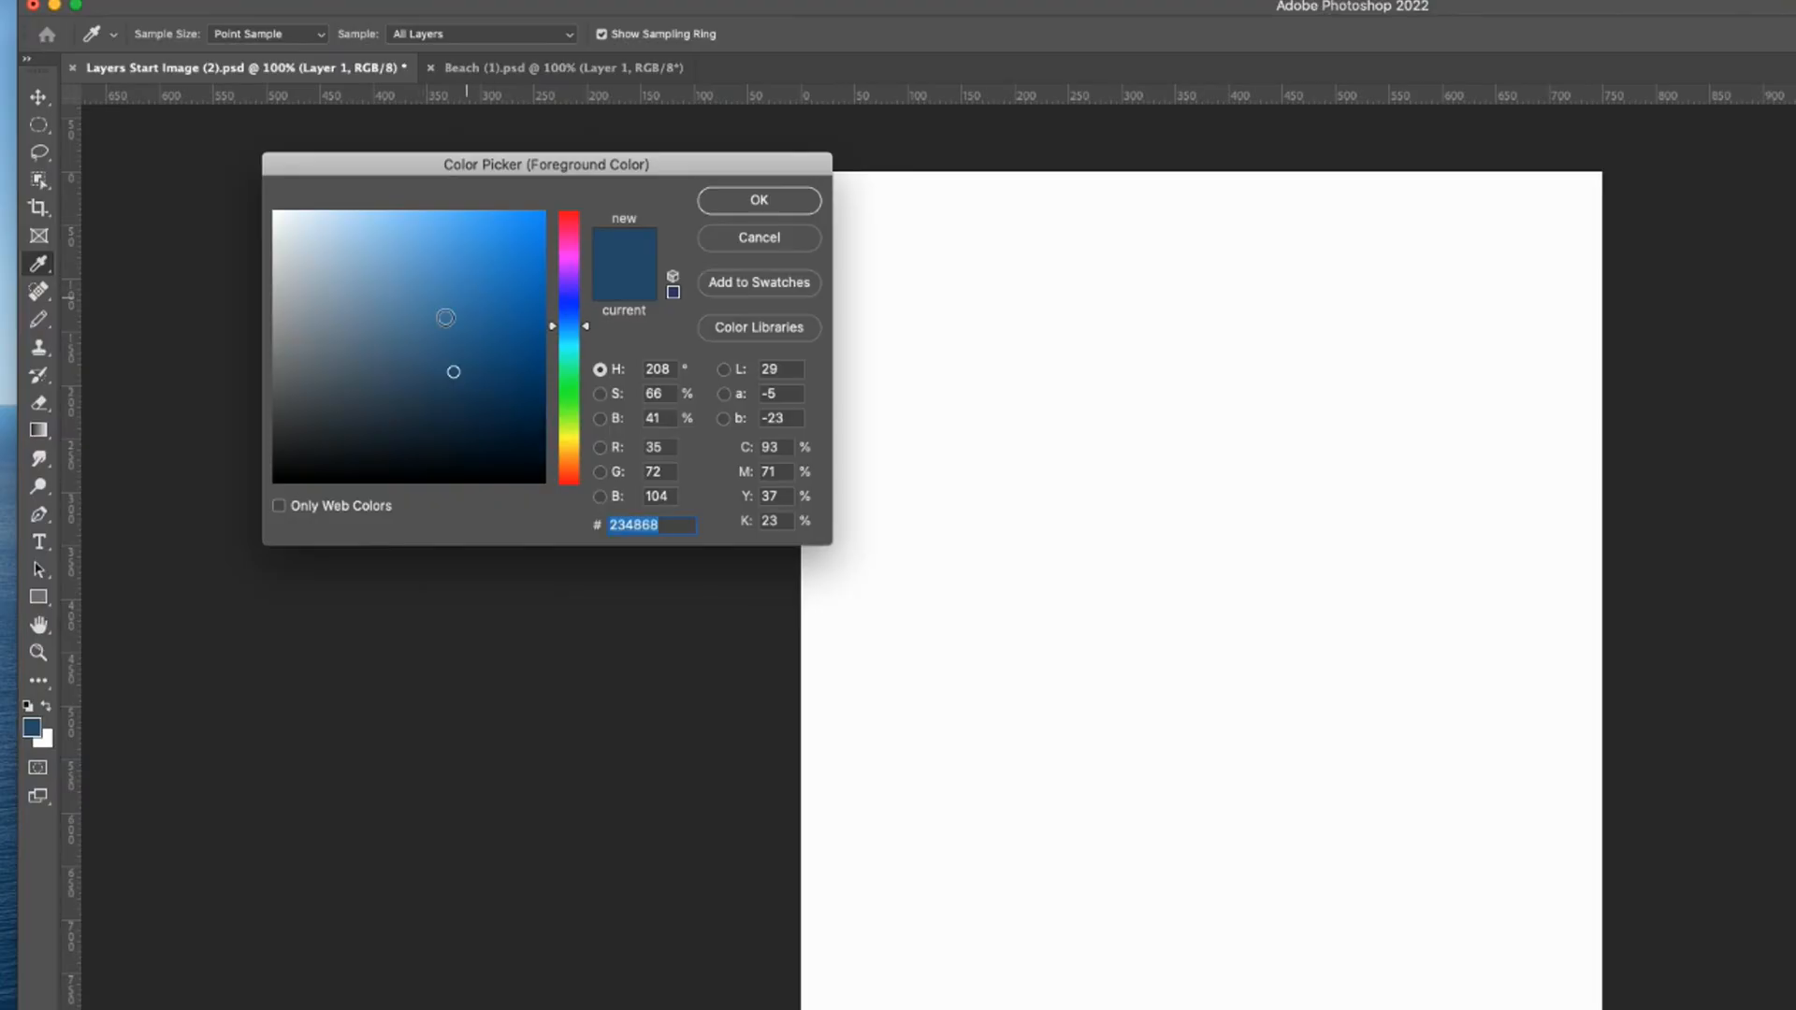
pyautogui.click(416, 343)
pyautogui.click(466, 267)
pyautogui.click(492, 271)
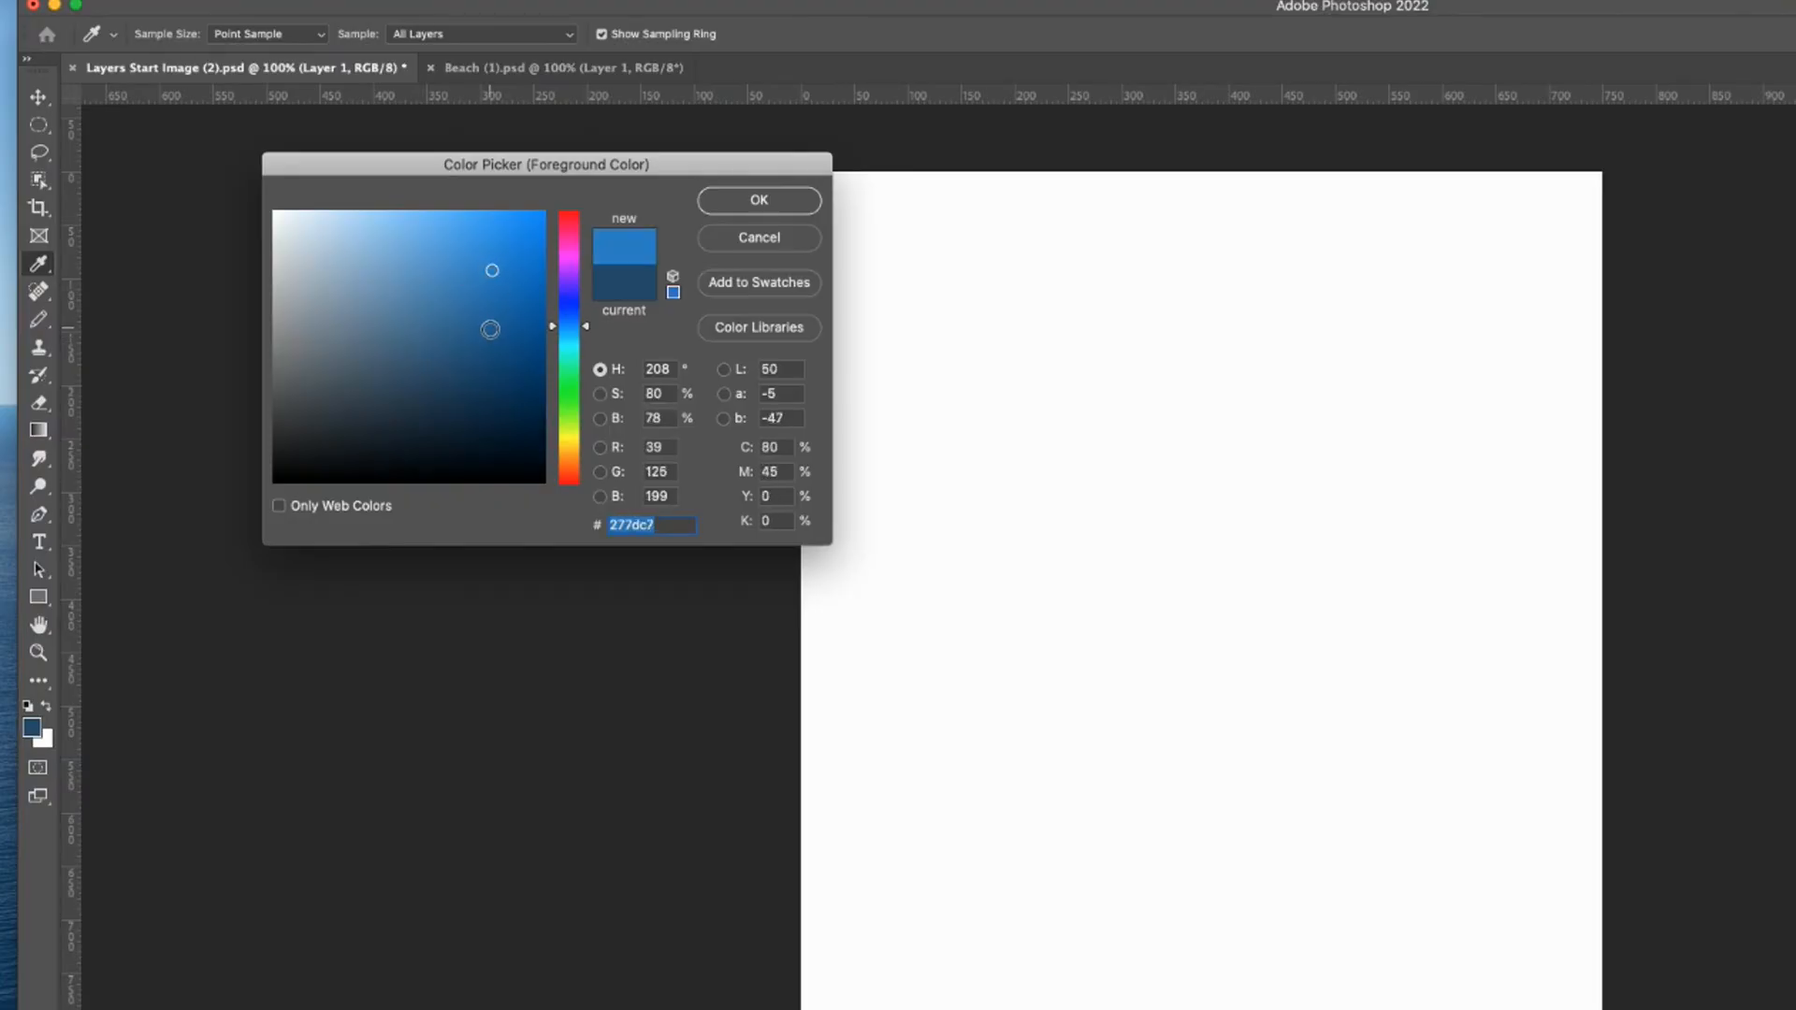
pyautogui.click(490, 331)
pyautogui.click(397, 389)
pyautogui.click(569, 439)
pyautogui.click(477, 423)
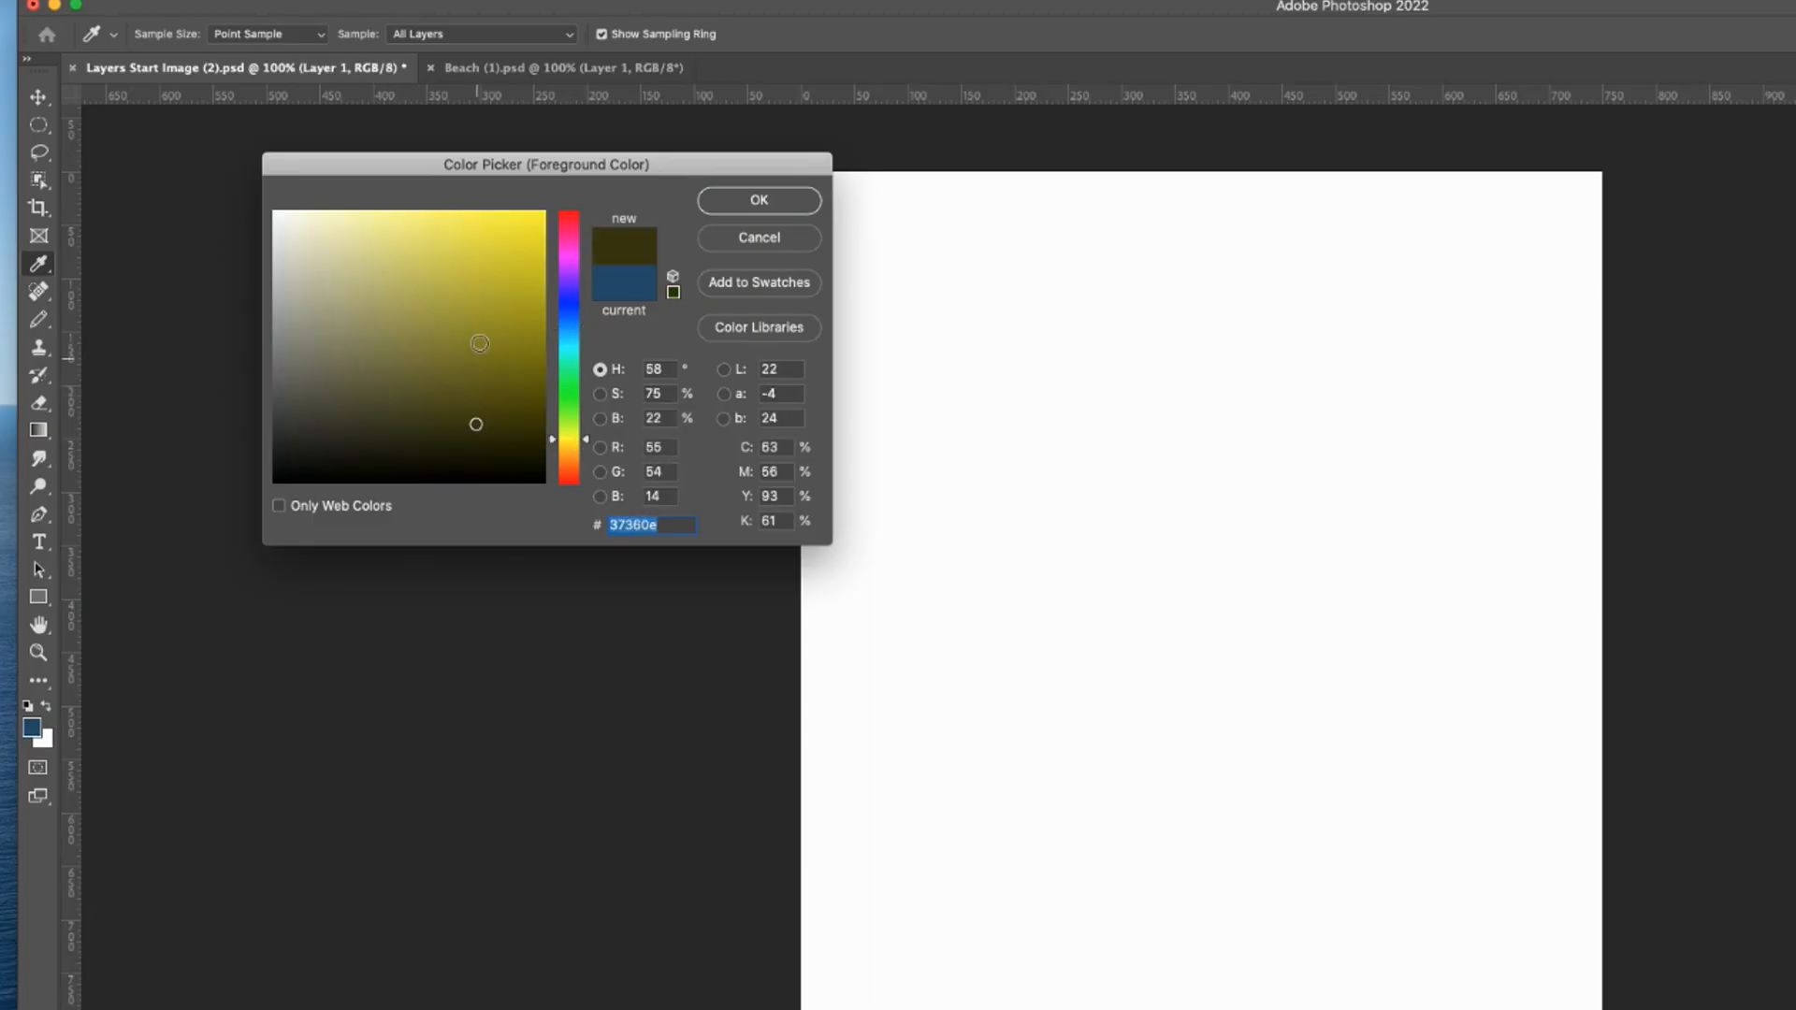
pyautogui.click(483, 306)
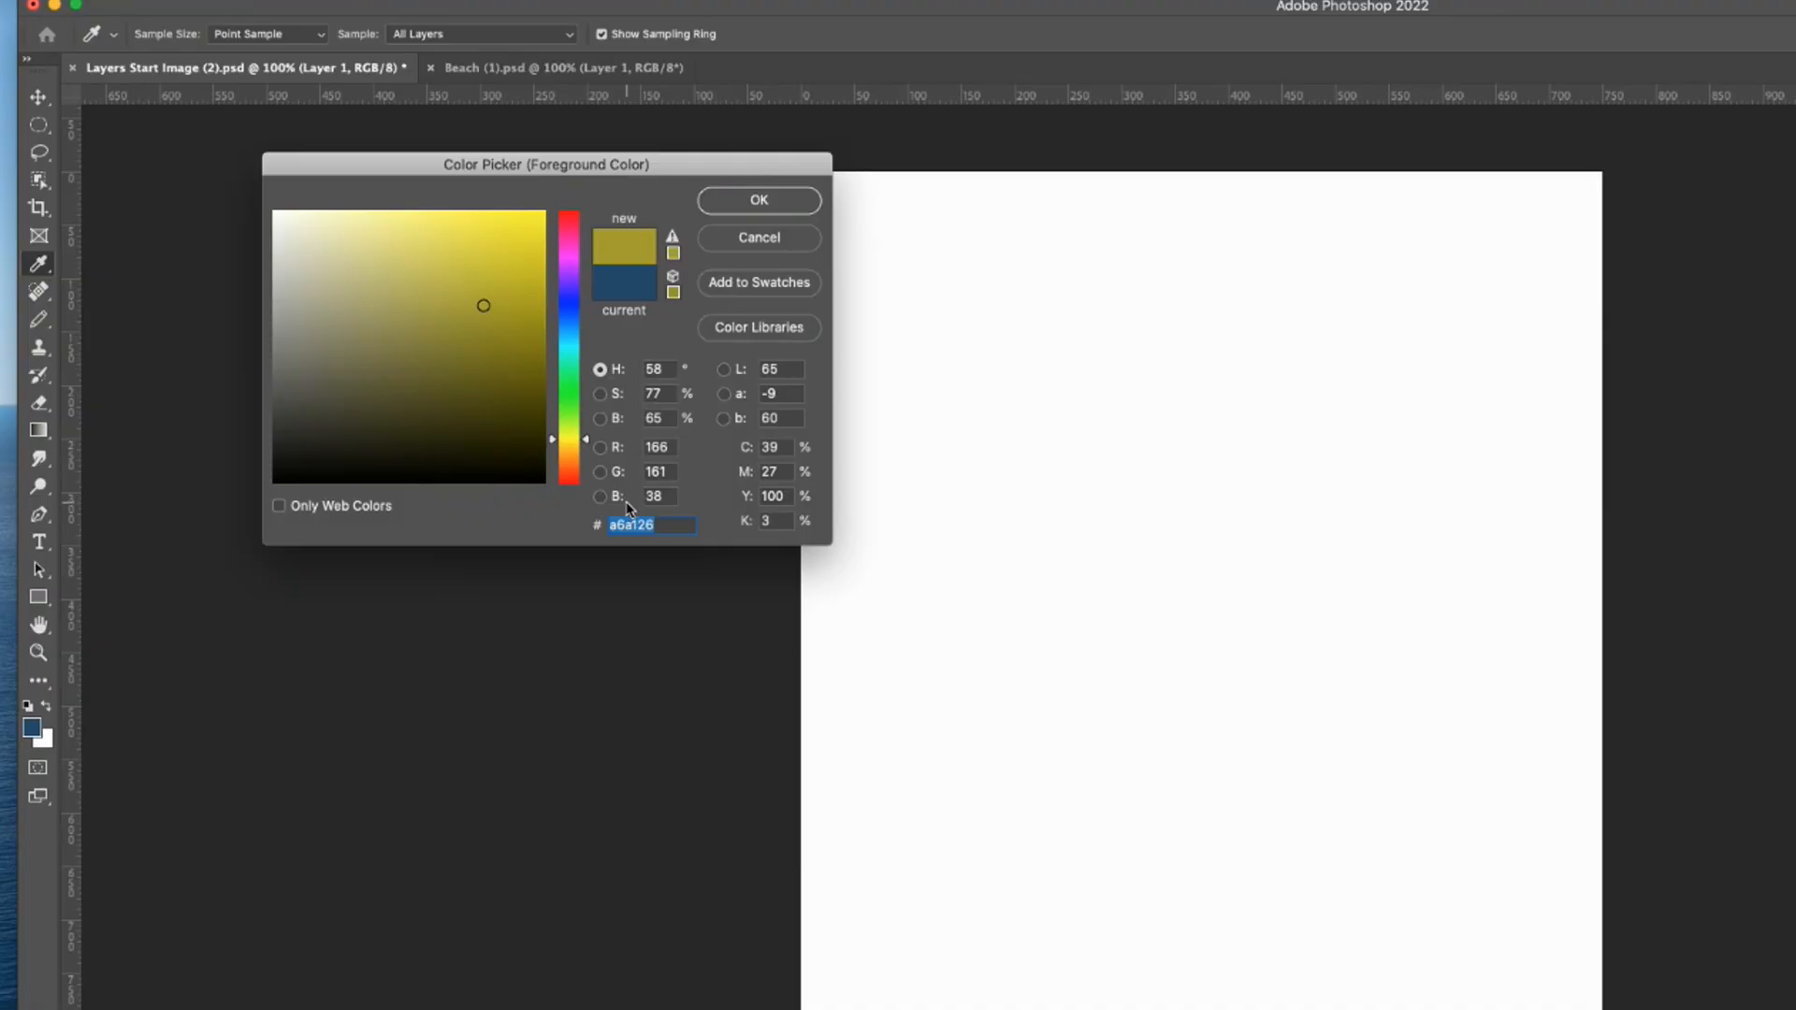
# - Set the foreground color to R 48, G 138, B 174, and return to the Move tool
pyautogui.click(672, 447)
pyautogui.write('48')
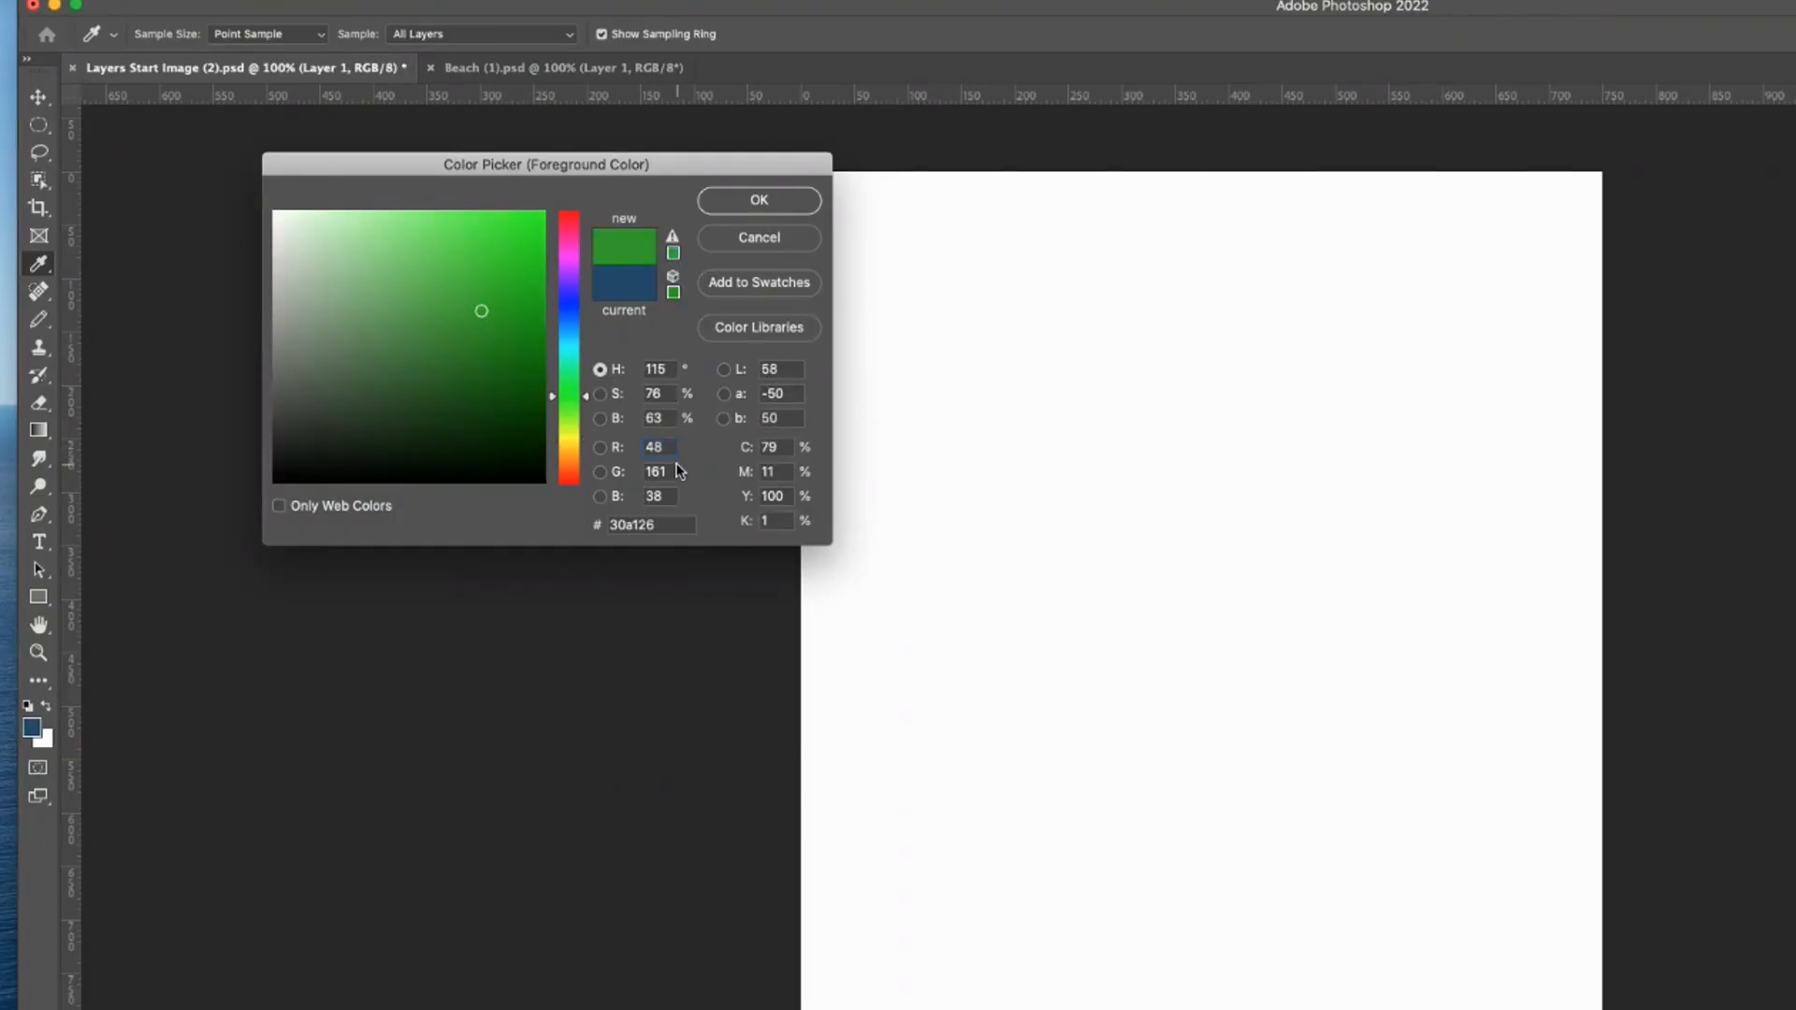
pyautogui.click(667, 472)
pyautogui.write('138')
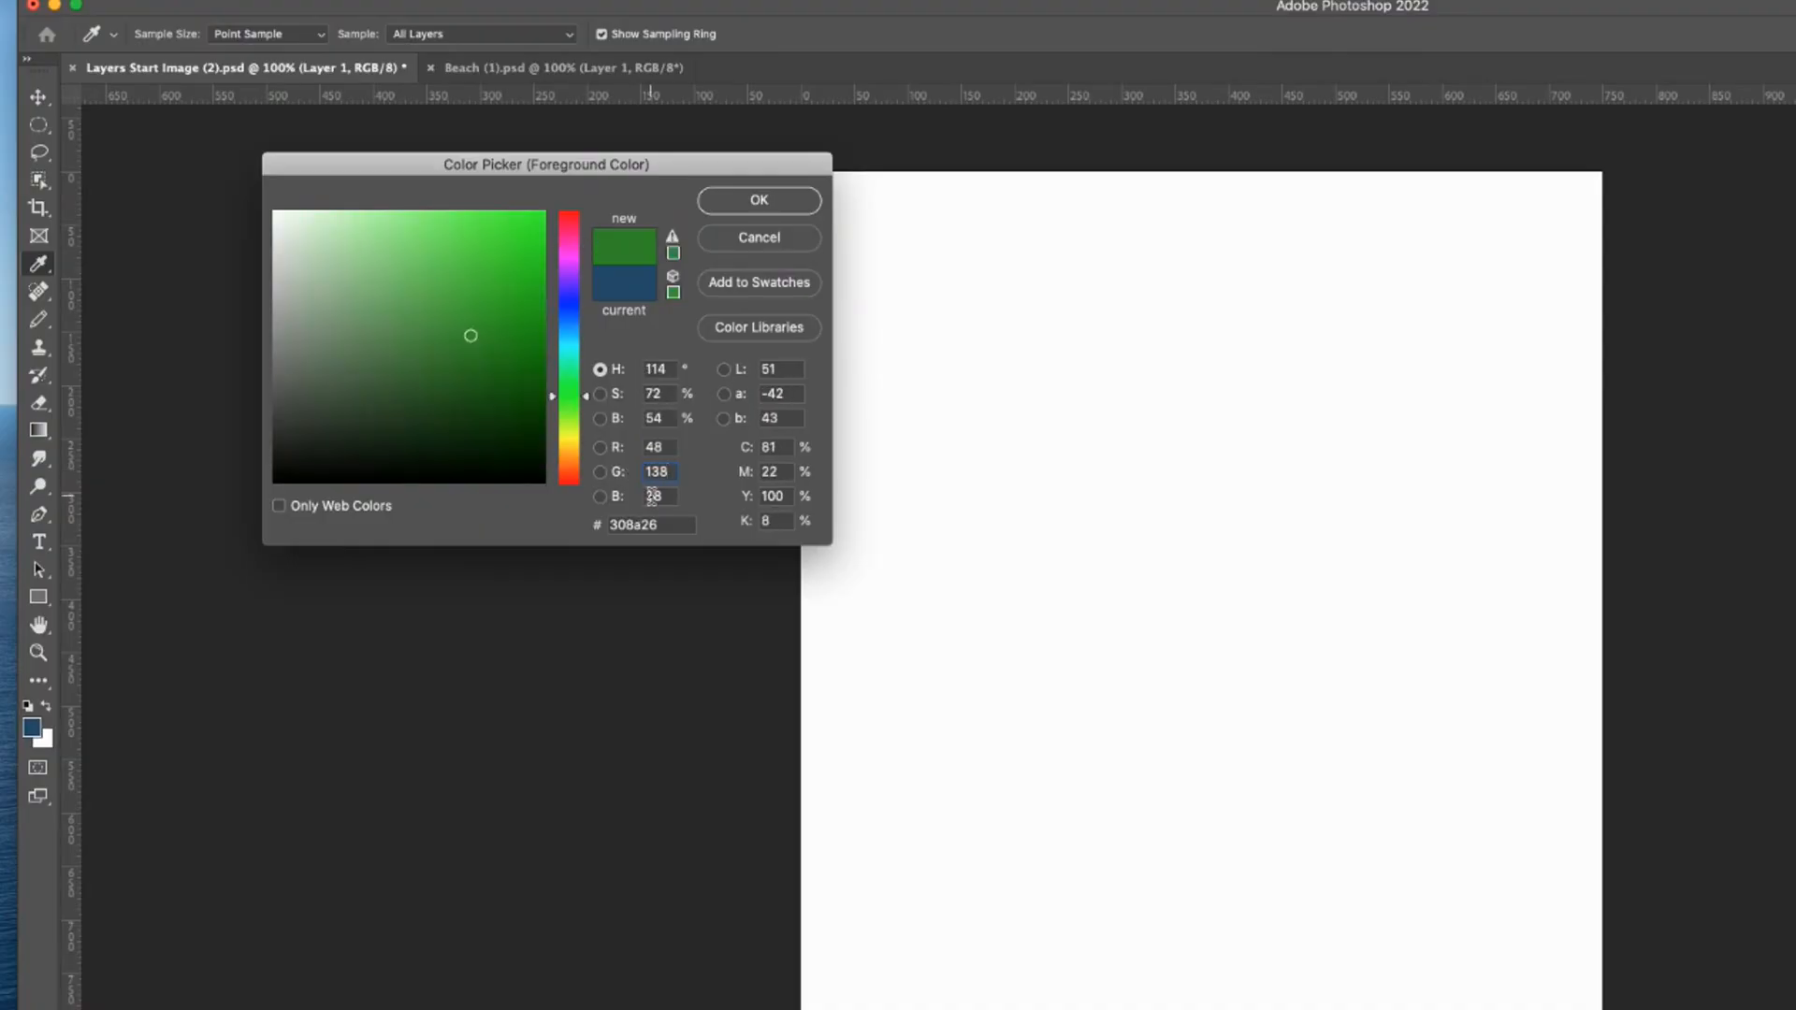
pyautogui.click(652, 496)
pyautogui.write('174')
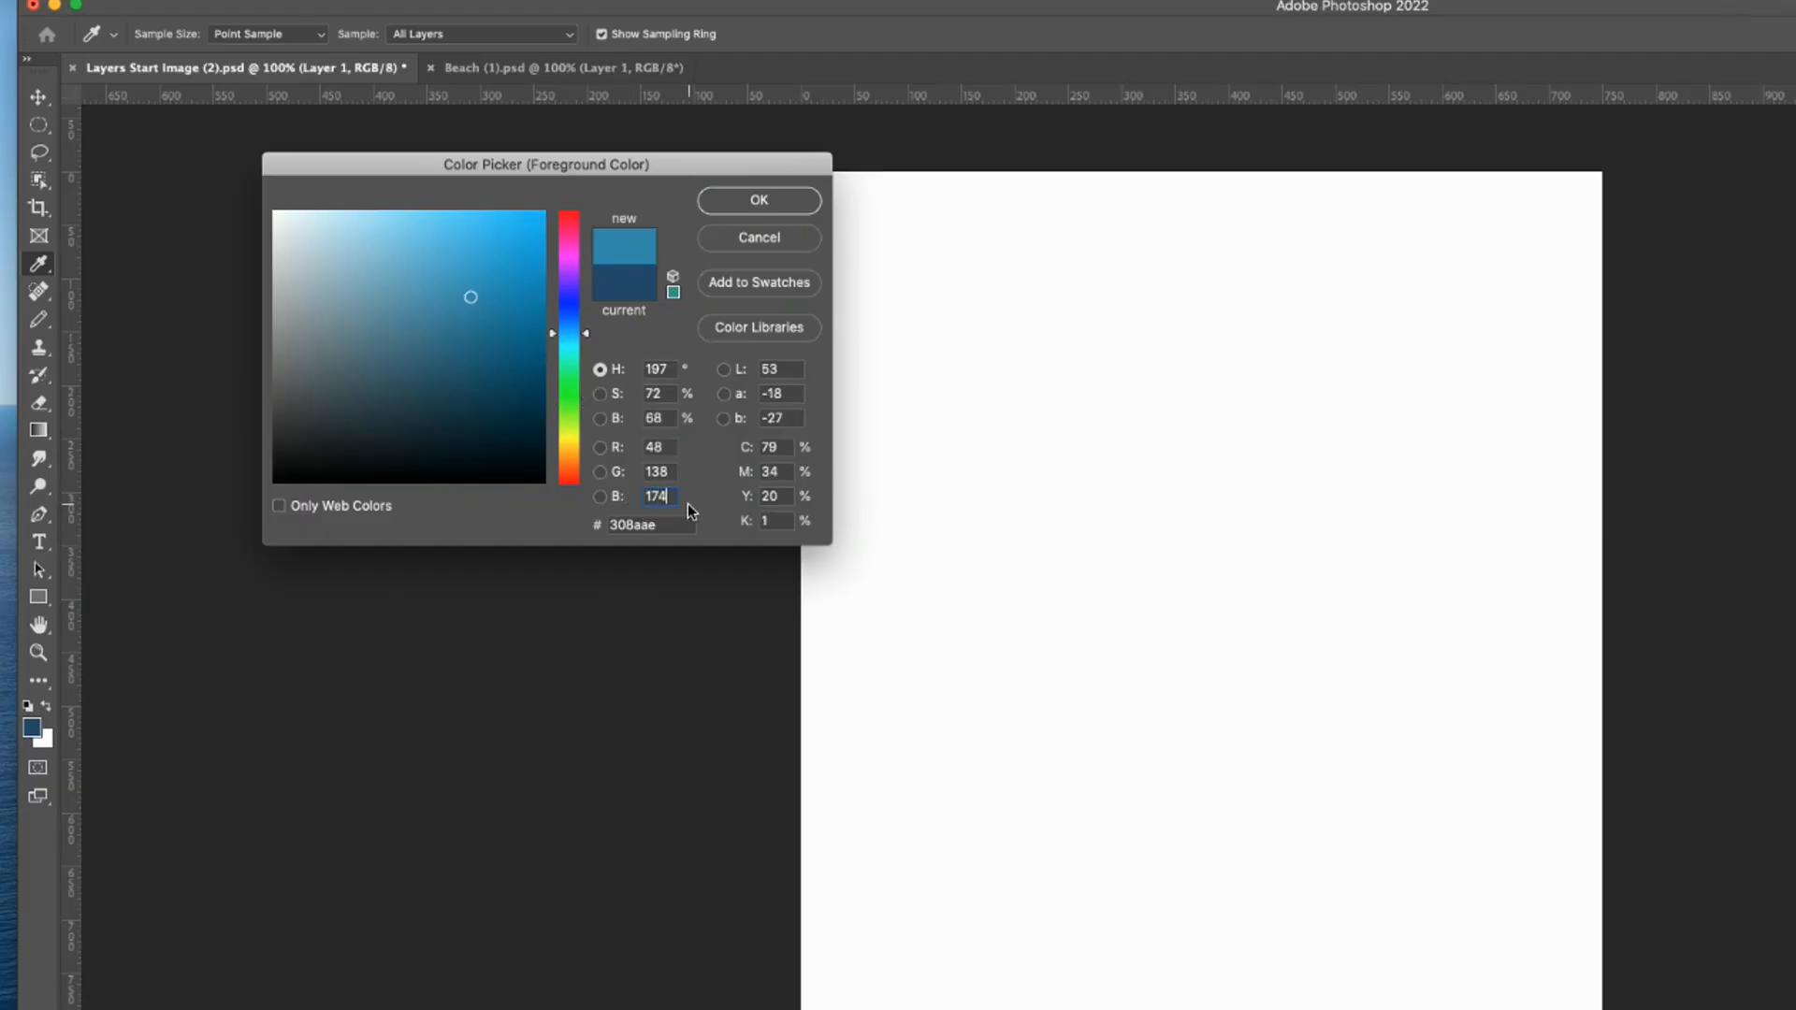
pyautogui.click(773, 204)
pyautogui.press('v')
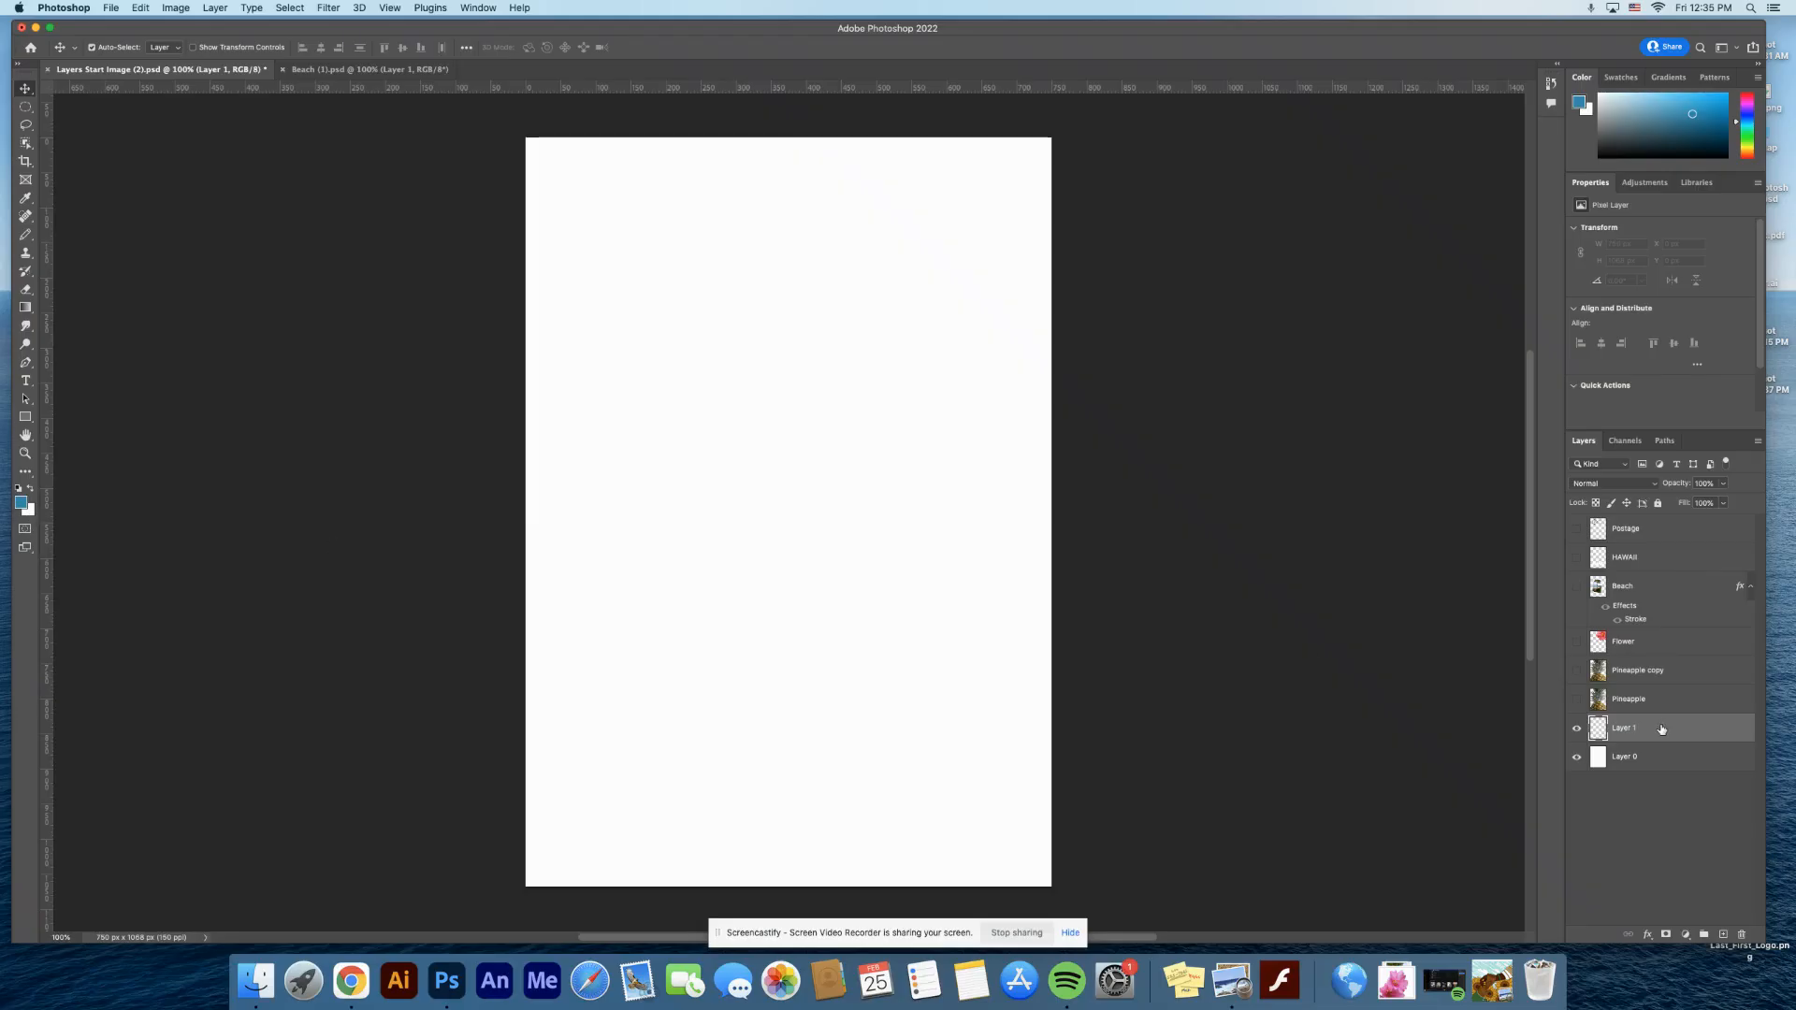
# - Fill the new empty layer with the Clouds render filter, using the blue foreground and white background colors
pyautogui.click(328, 9)
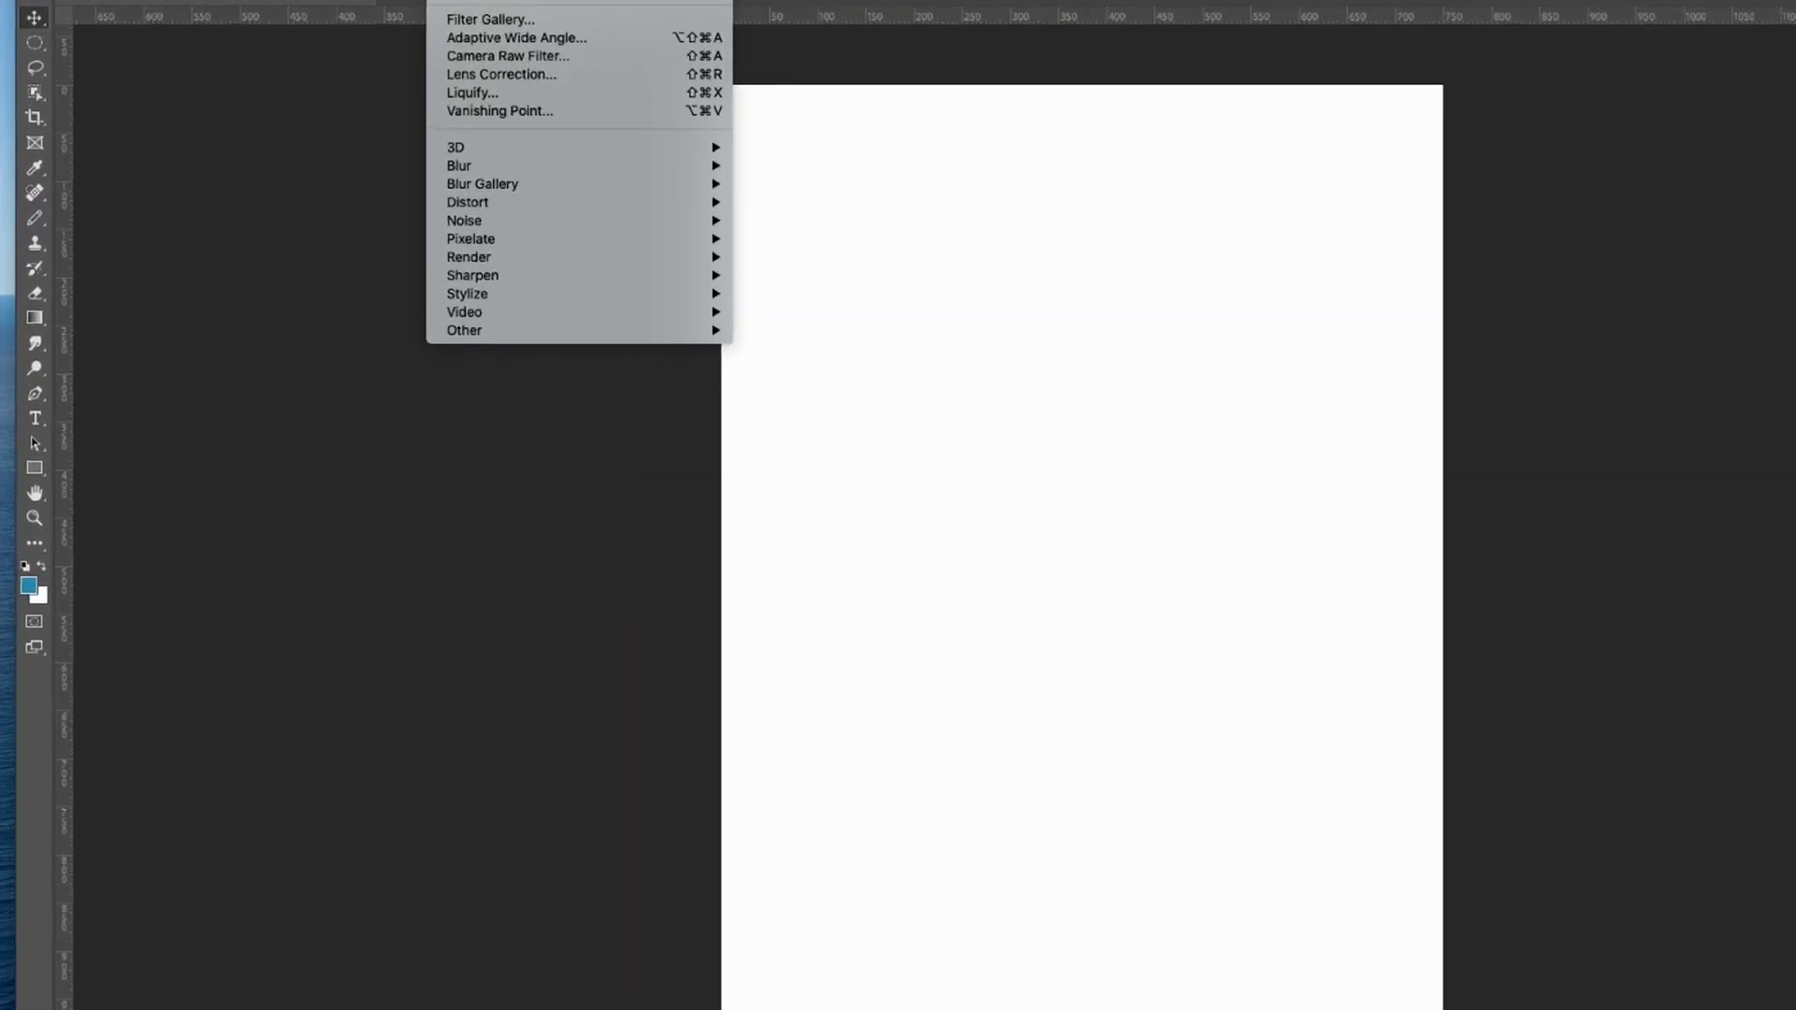
pyautogui.moveTo(673, 258)
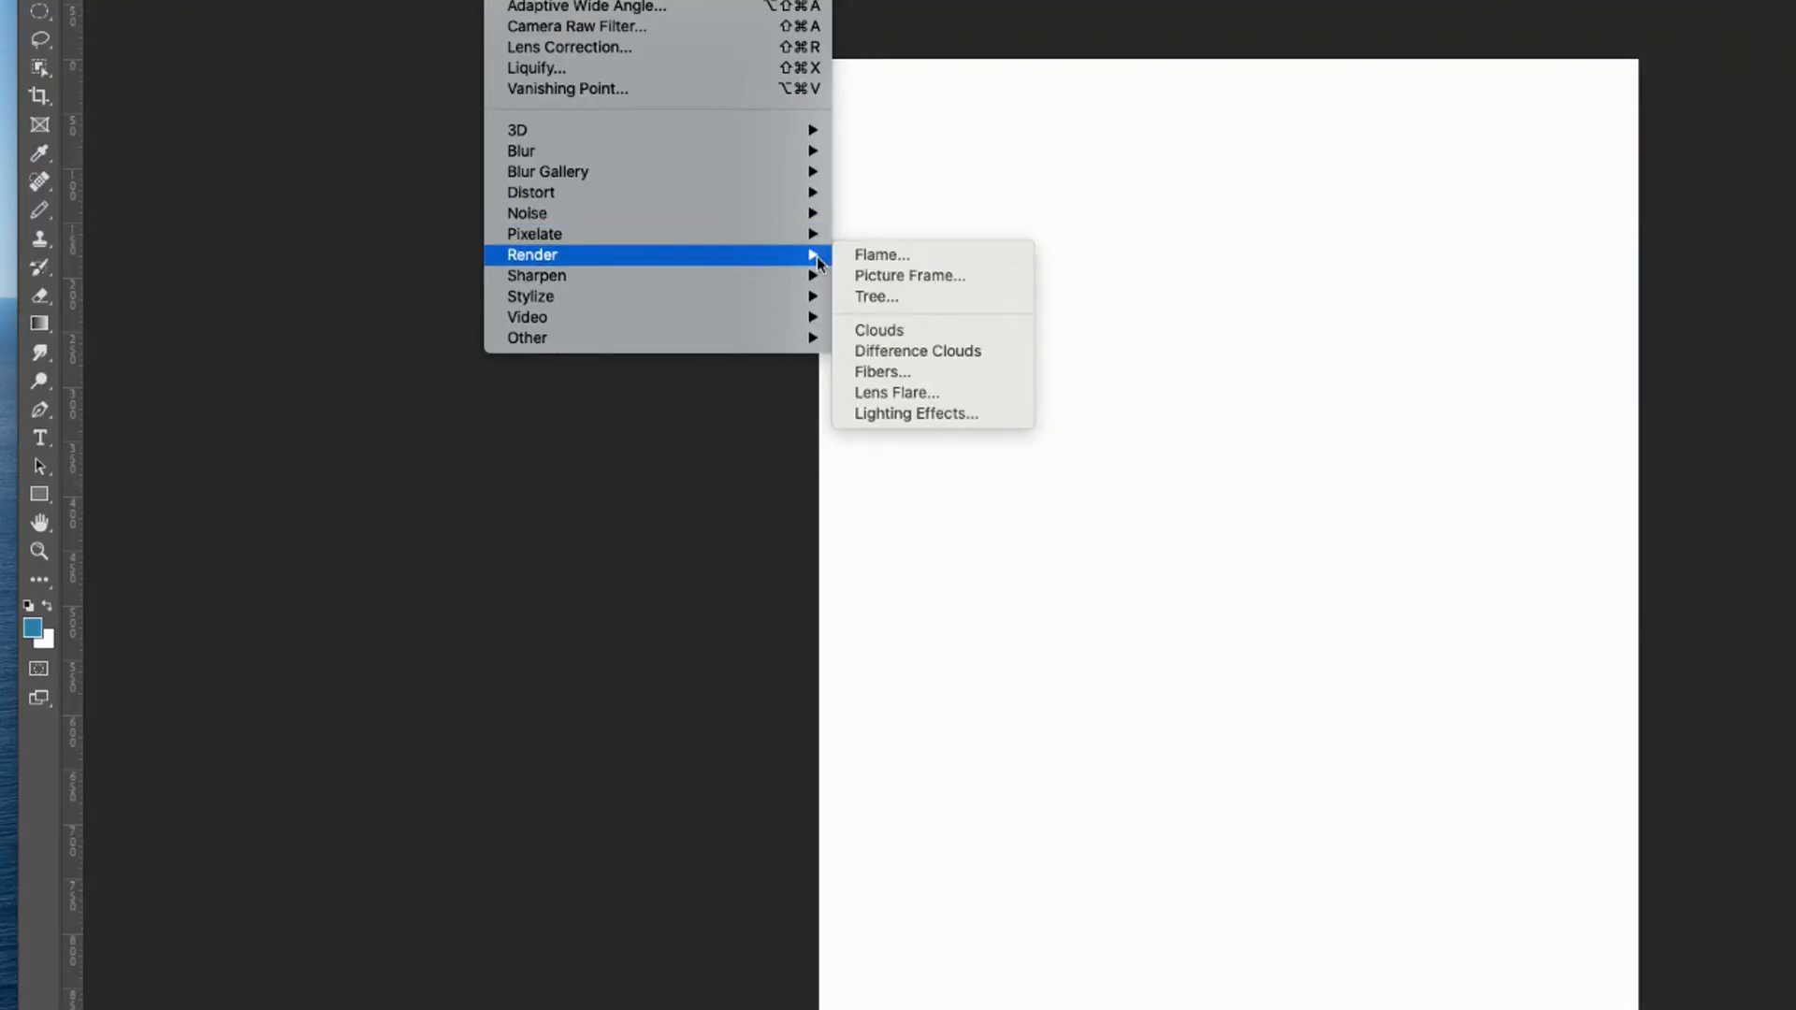
pyautogui.click(911, 329)
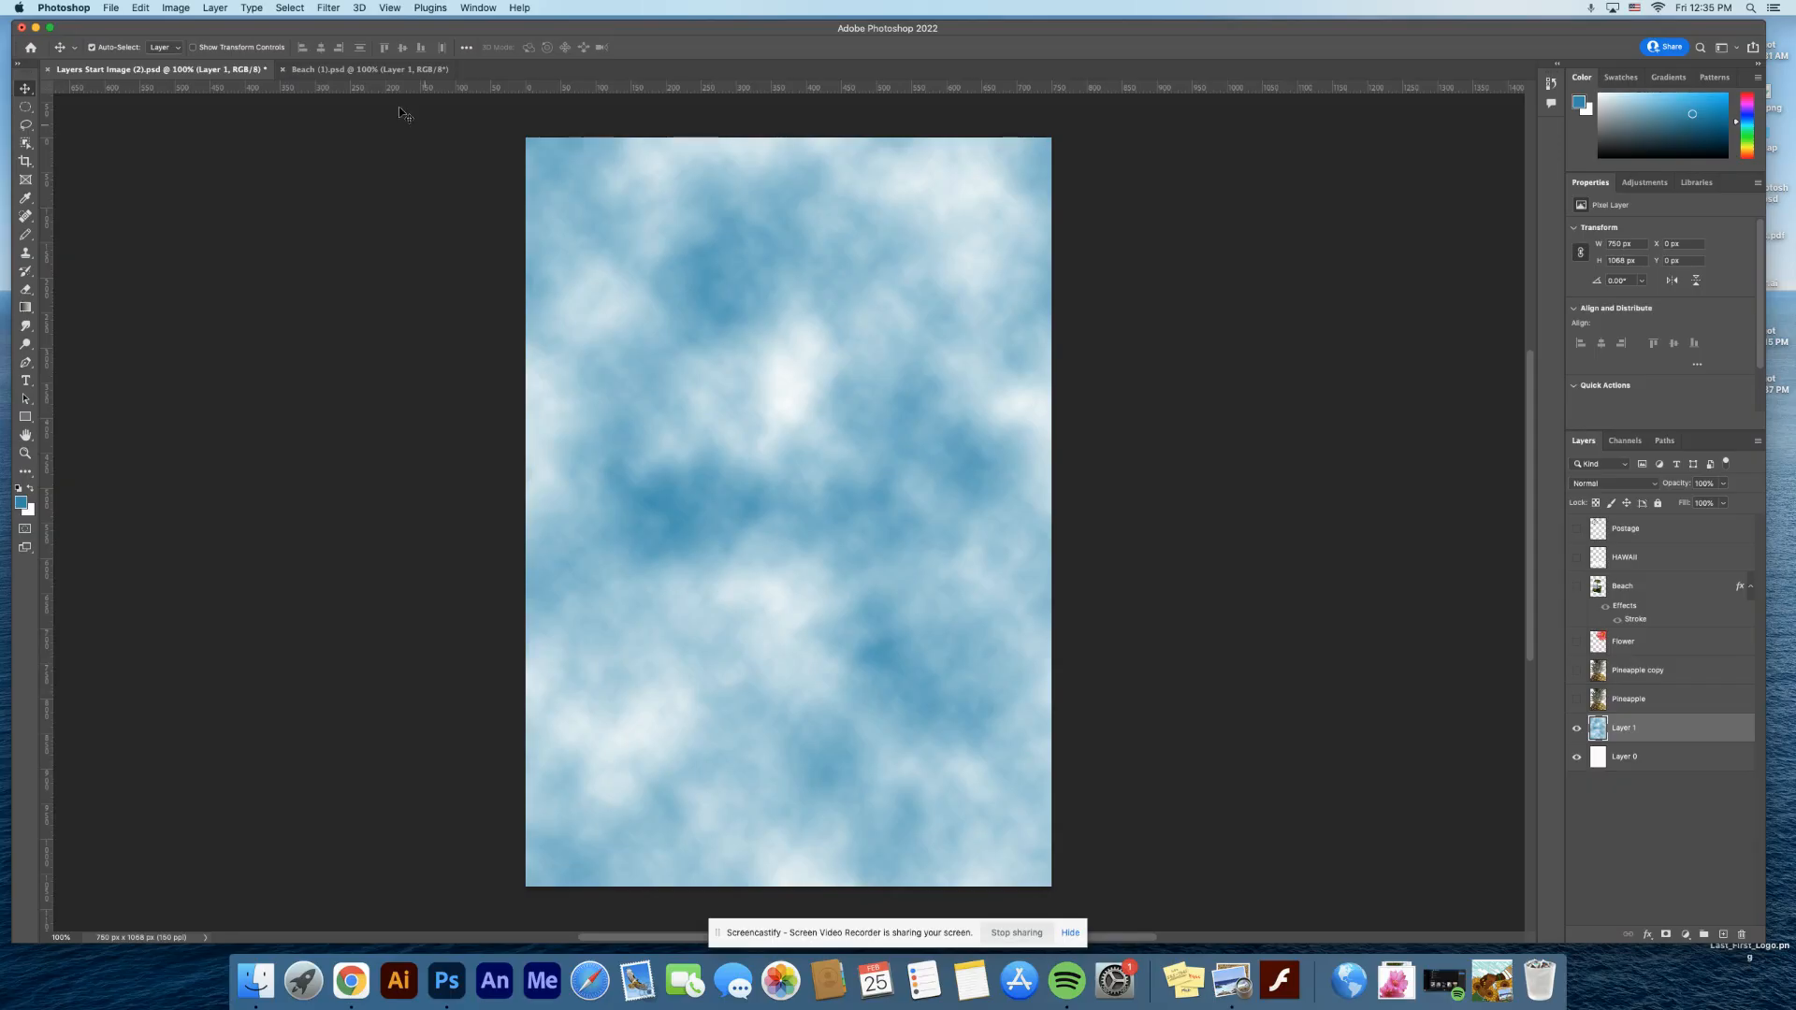
# - Apply the Clouds render filter to the layer two more times to get a different cloud pattern
pyautogui.click(329, 7)
pyautogui.moveTo(515, 264)
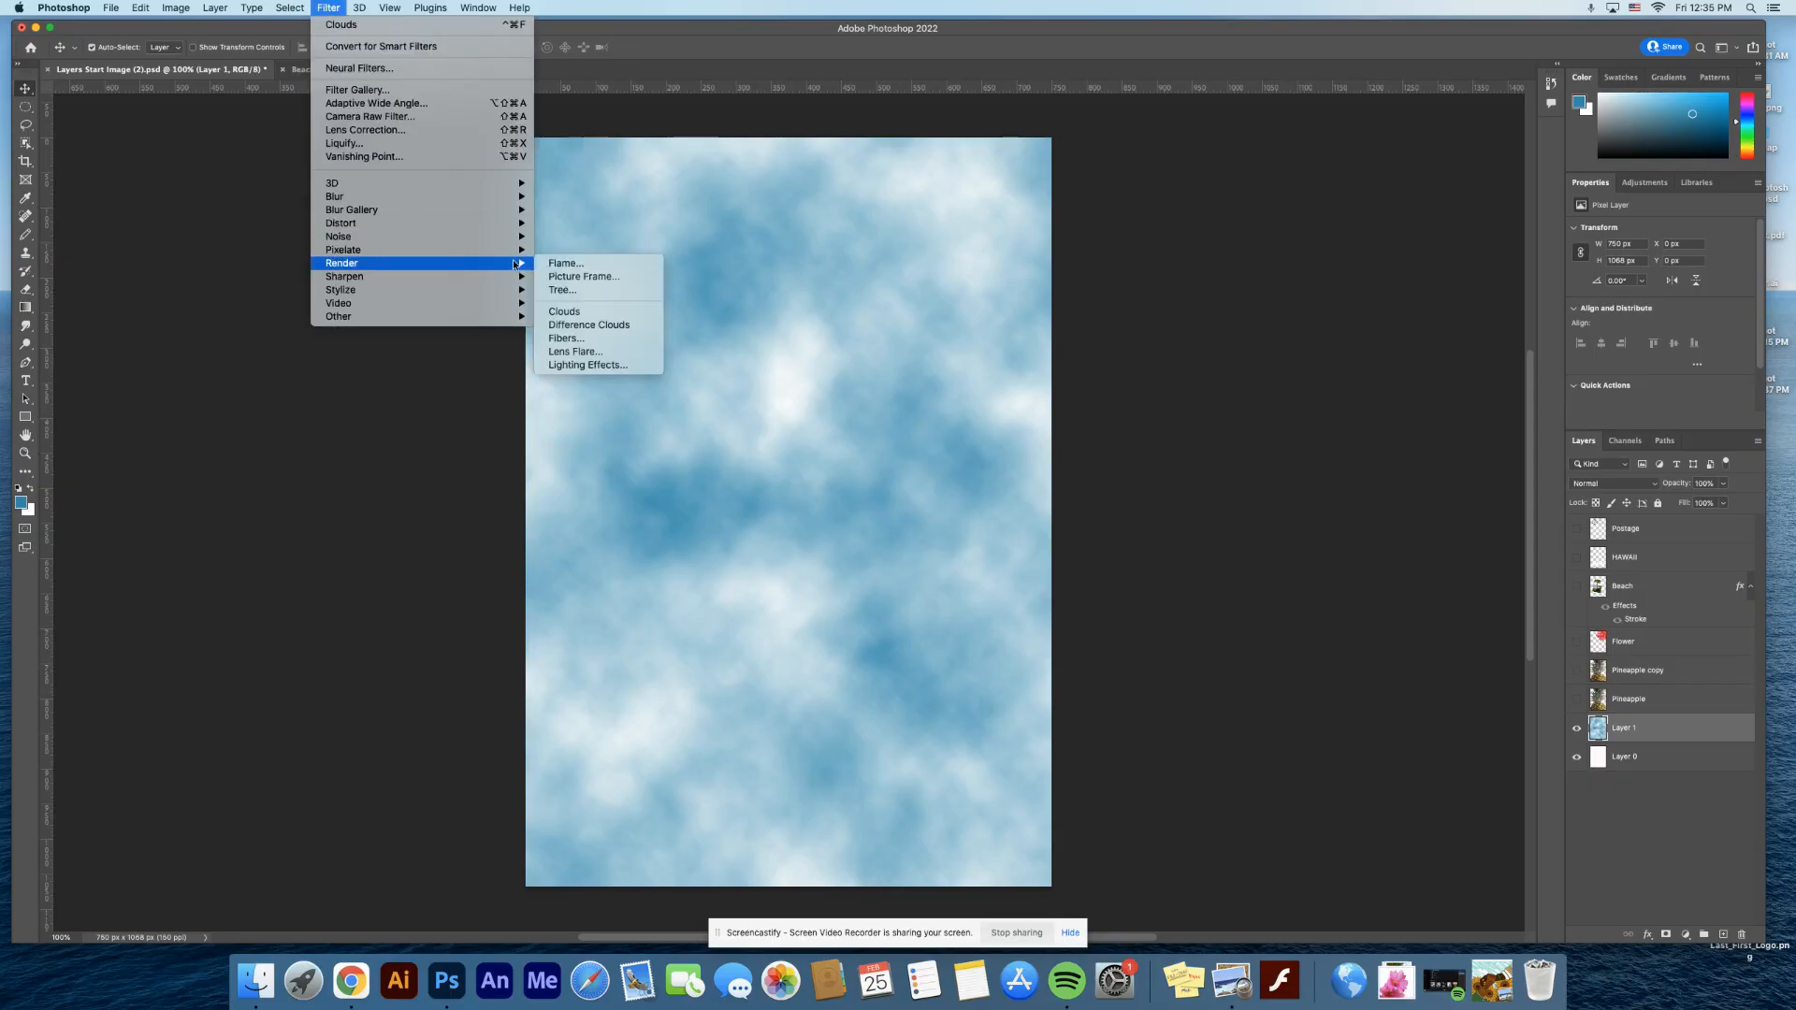
pyautogui.click(587, 312)
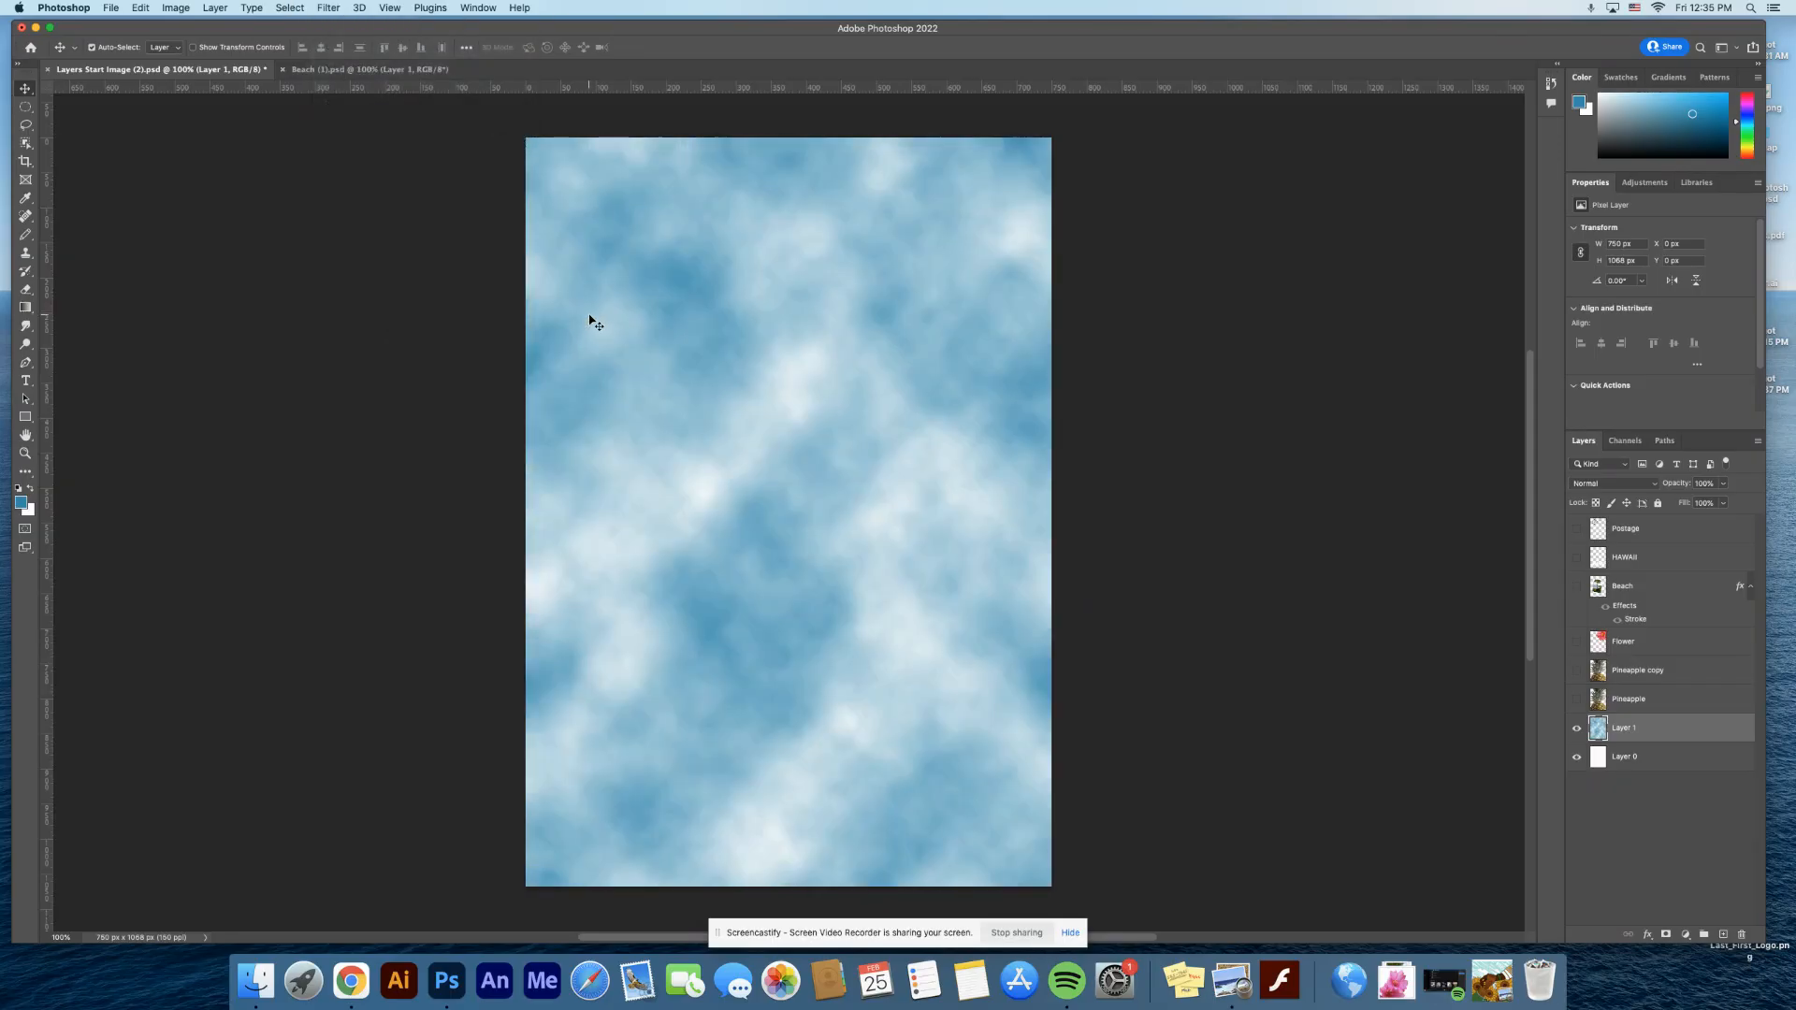
pyautogui.click(329, 8)
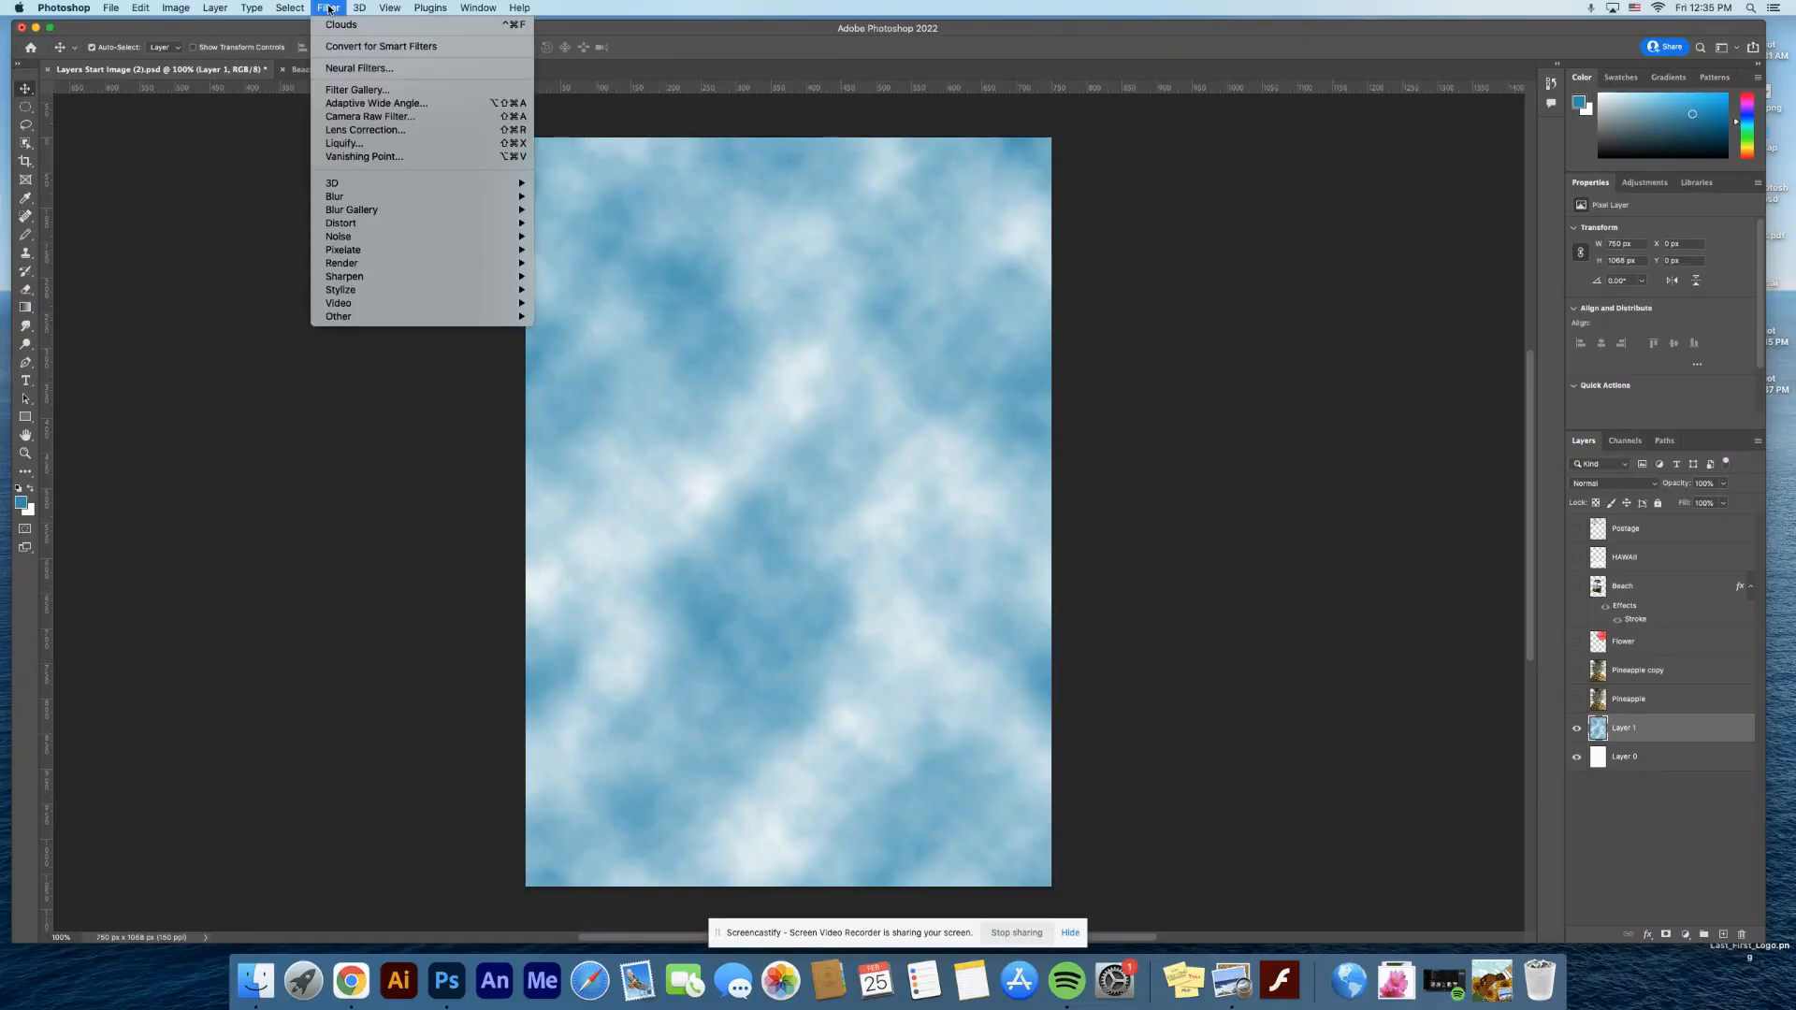
pyautogui.moveTo(452, 261)
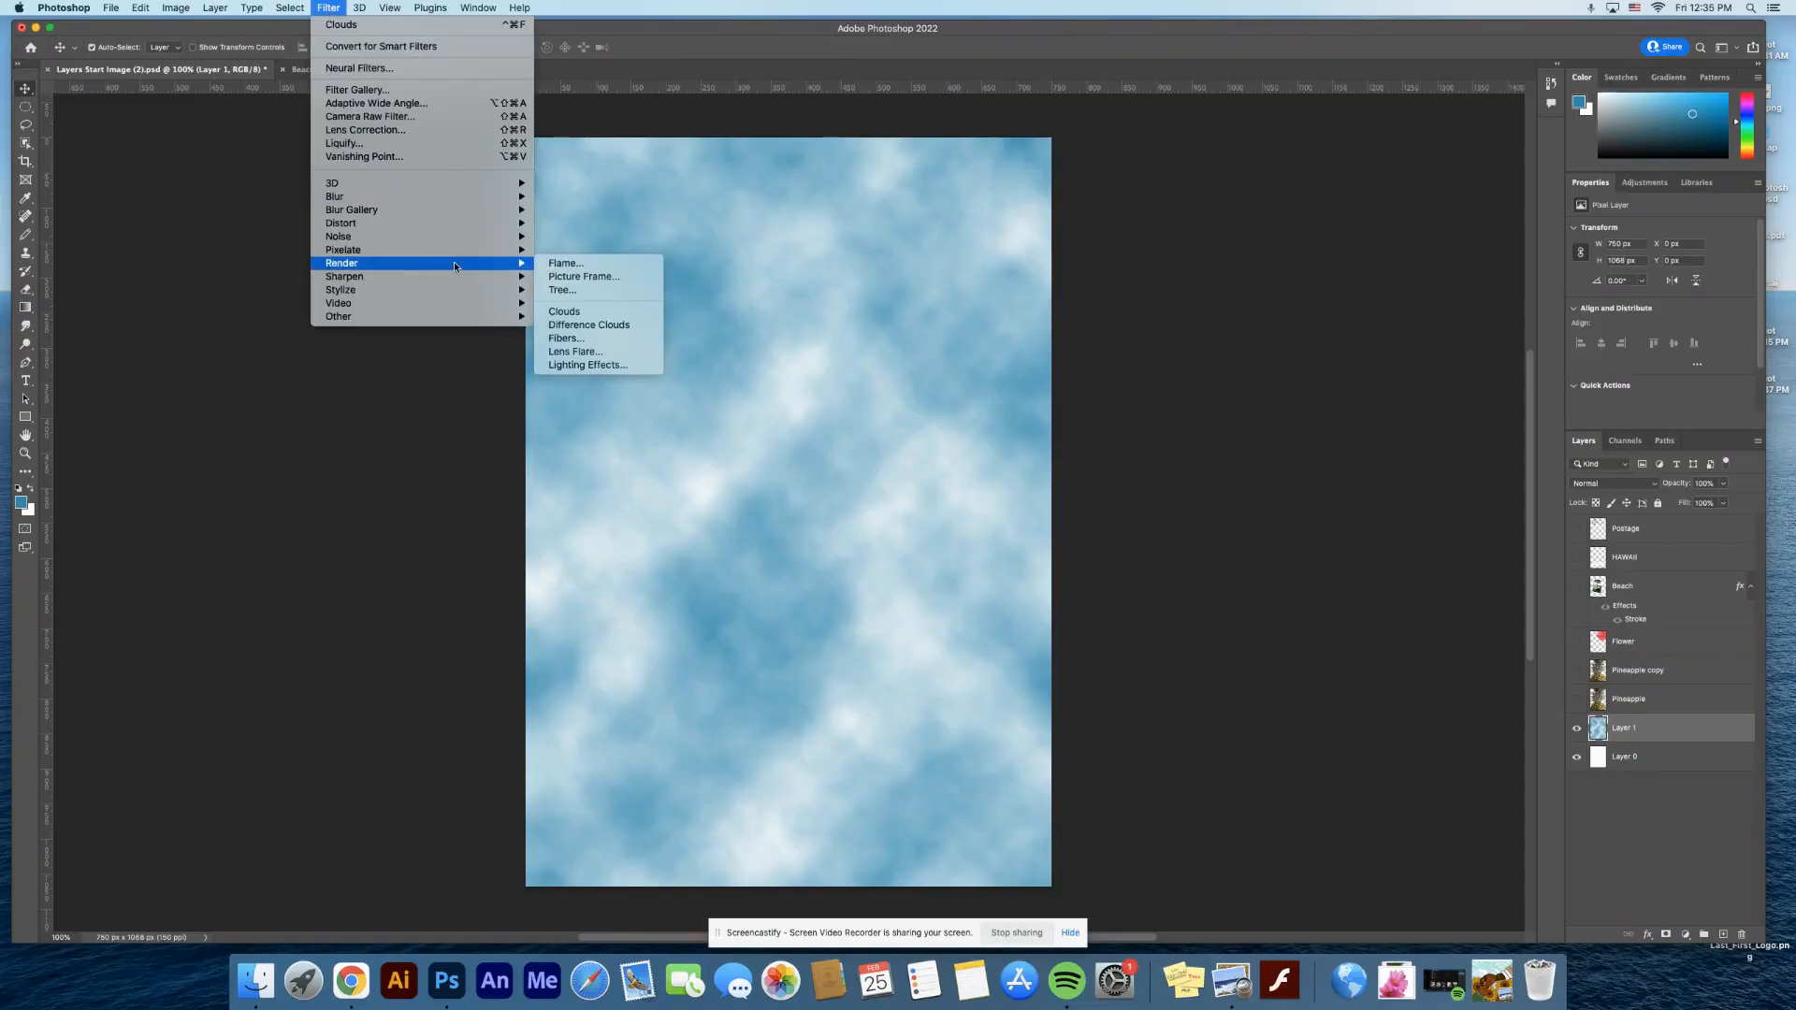
pyautogui.click(588, 313)
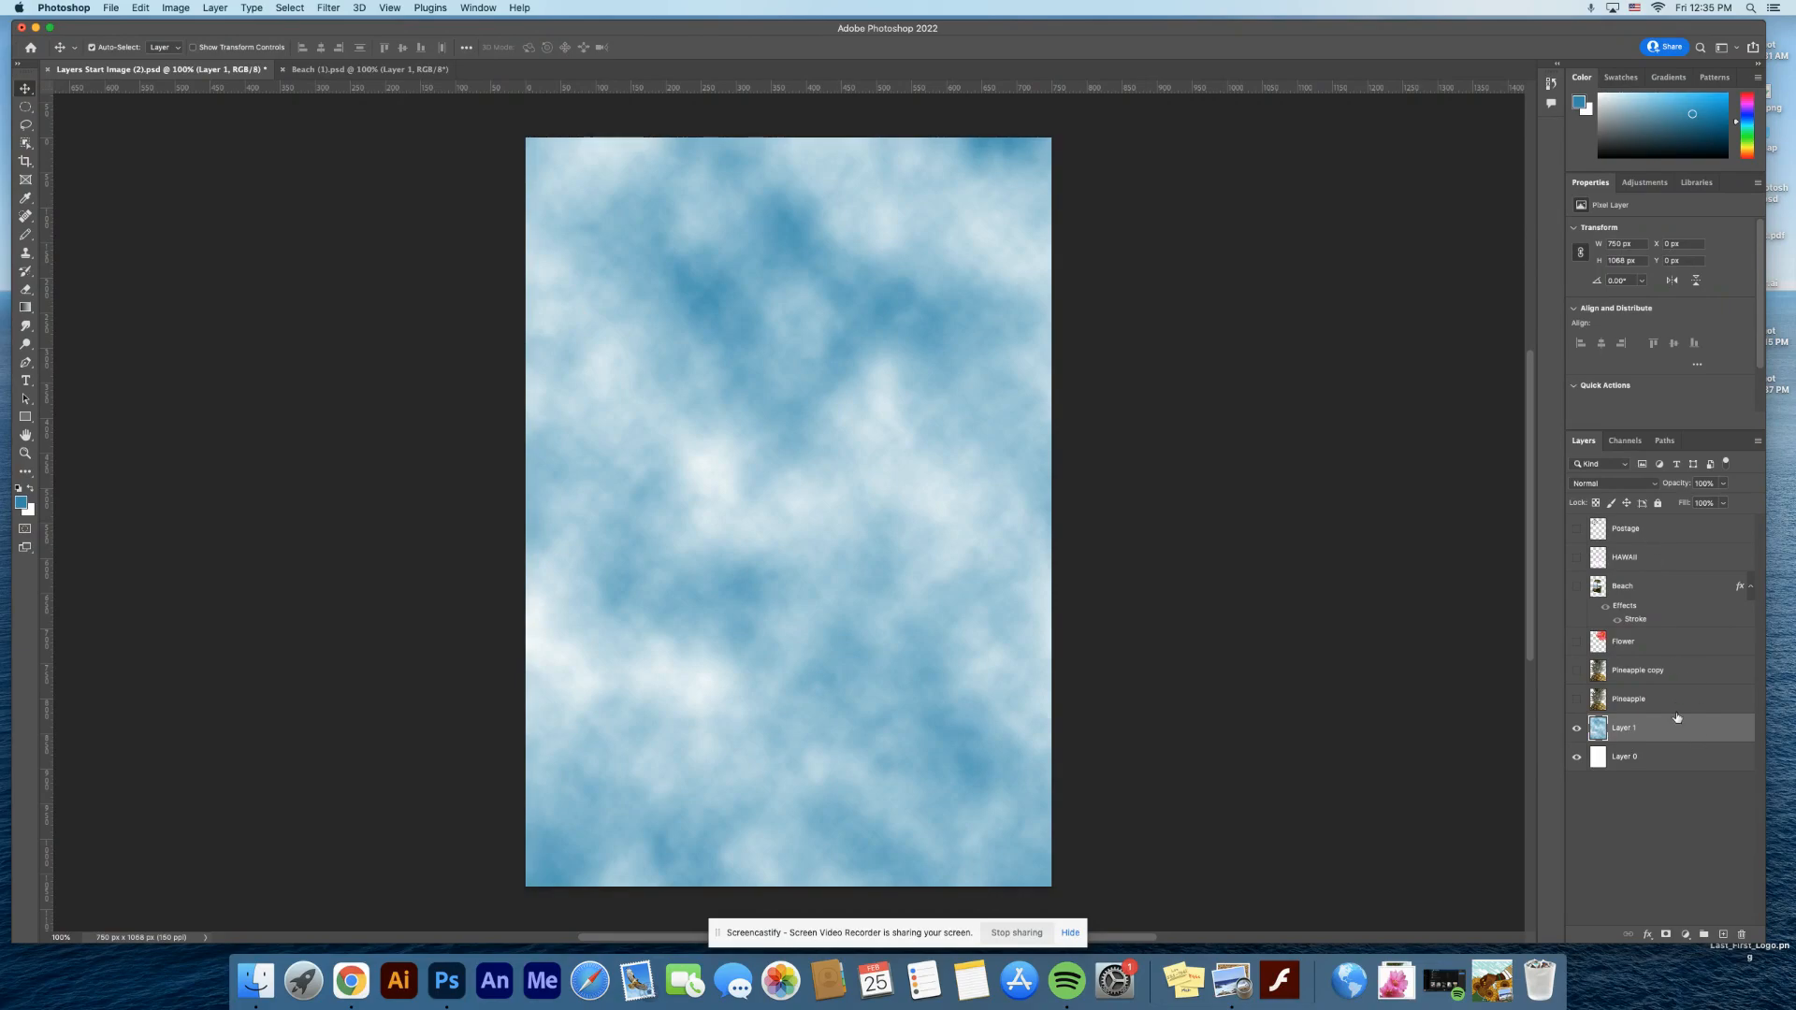
# - Rename the cloud-filled layer as Clouds and show the two pineapple layers, Flower, Beach, HAWAII and Postage again
pyautogui.doubleClick(1628, 729)
pyautogui.write('Clouds')
pyautogui.press('Return')
pyautogui.moveTo(1577, 700); pyautogui.dragTo(1580, 535)
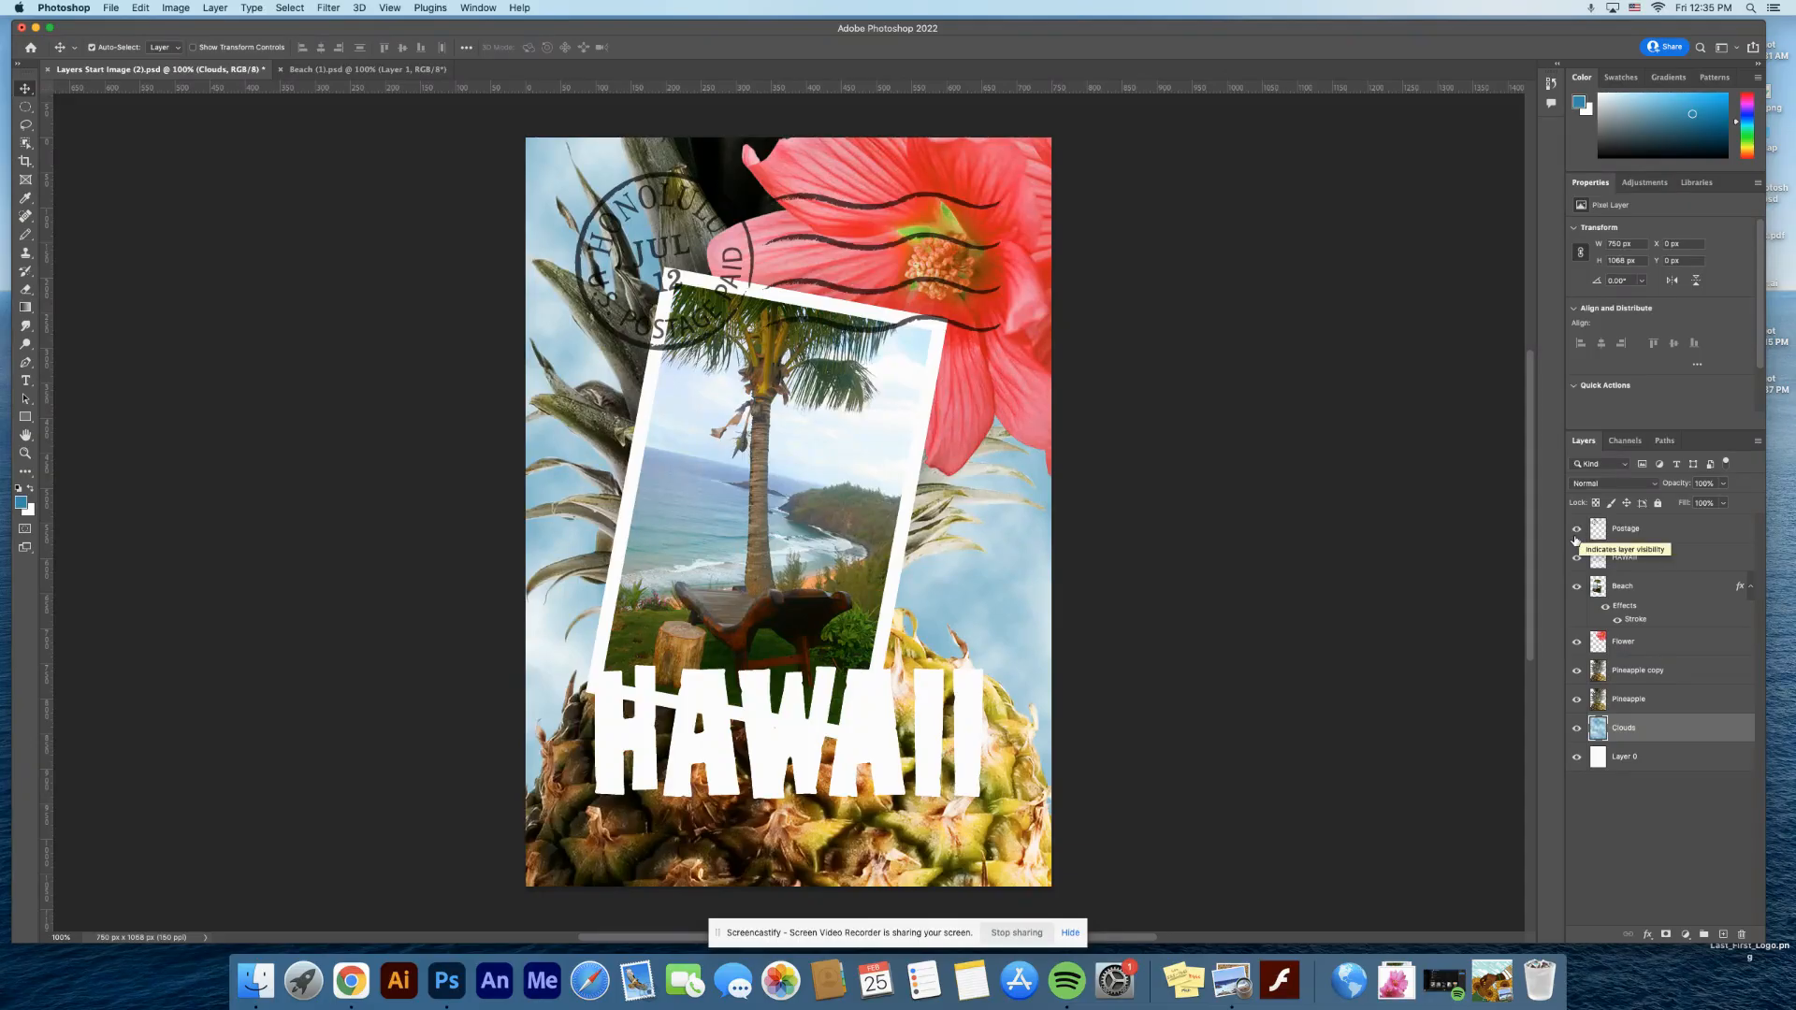
# - Target the HAWAII layer, set the foreground color to orange (R 255, G 150, B 0), and choose the Gradient tool
pyautogui.click(1664, 560)
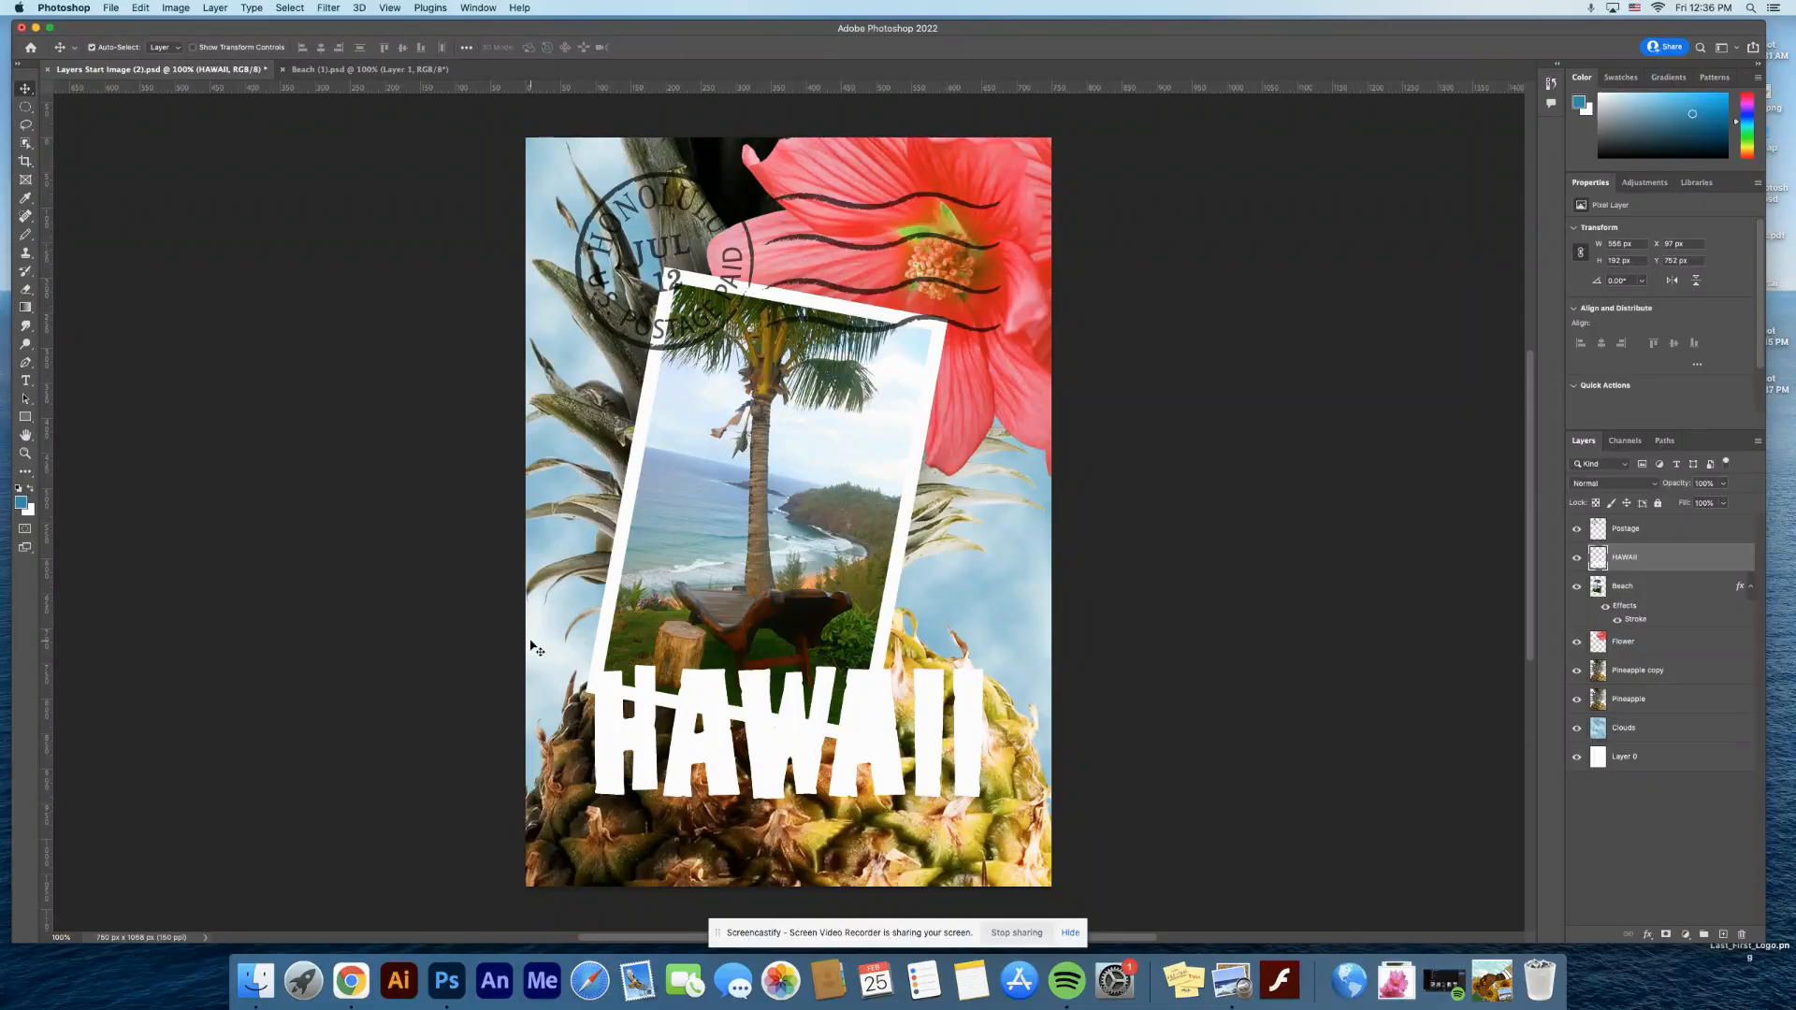
pyautogui.click(21, 503)
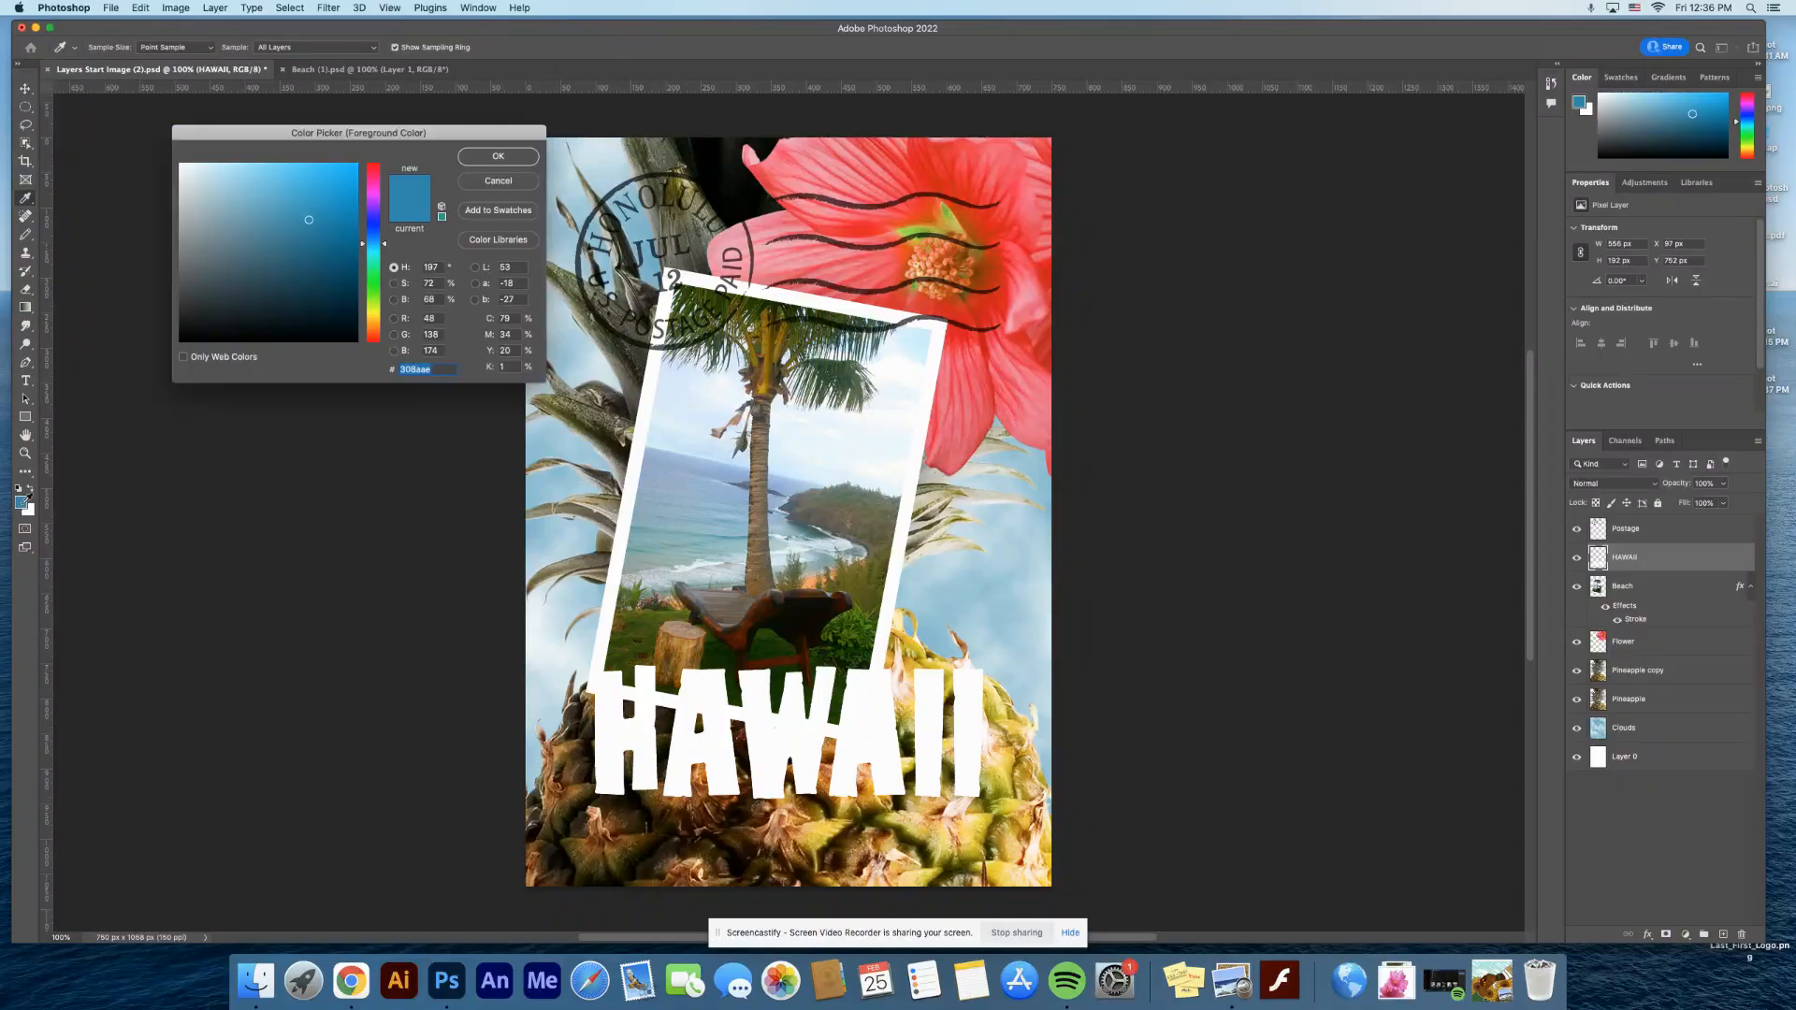
pyautogui.click(379, 322)
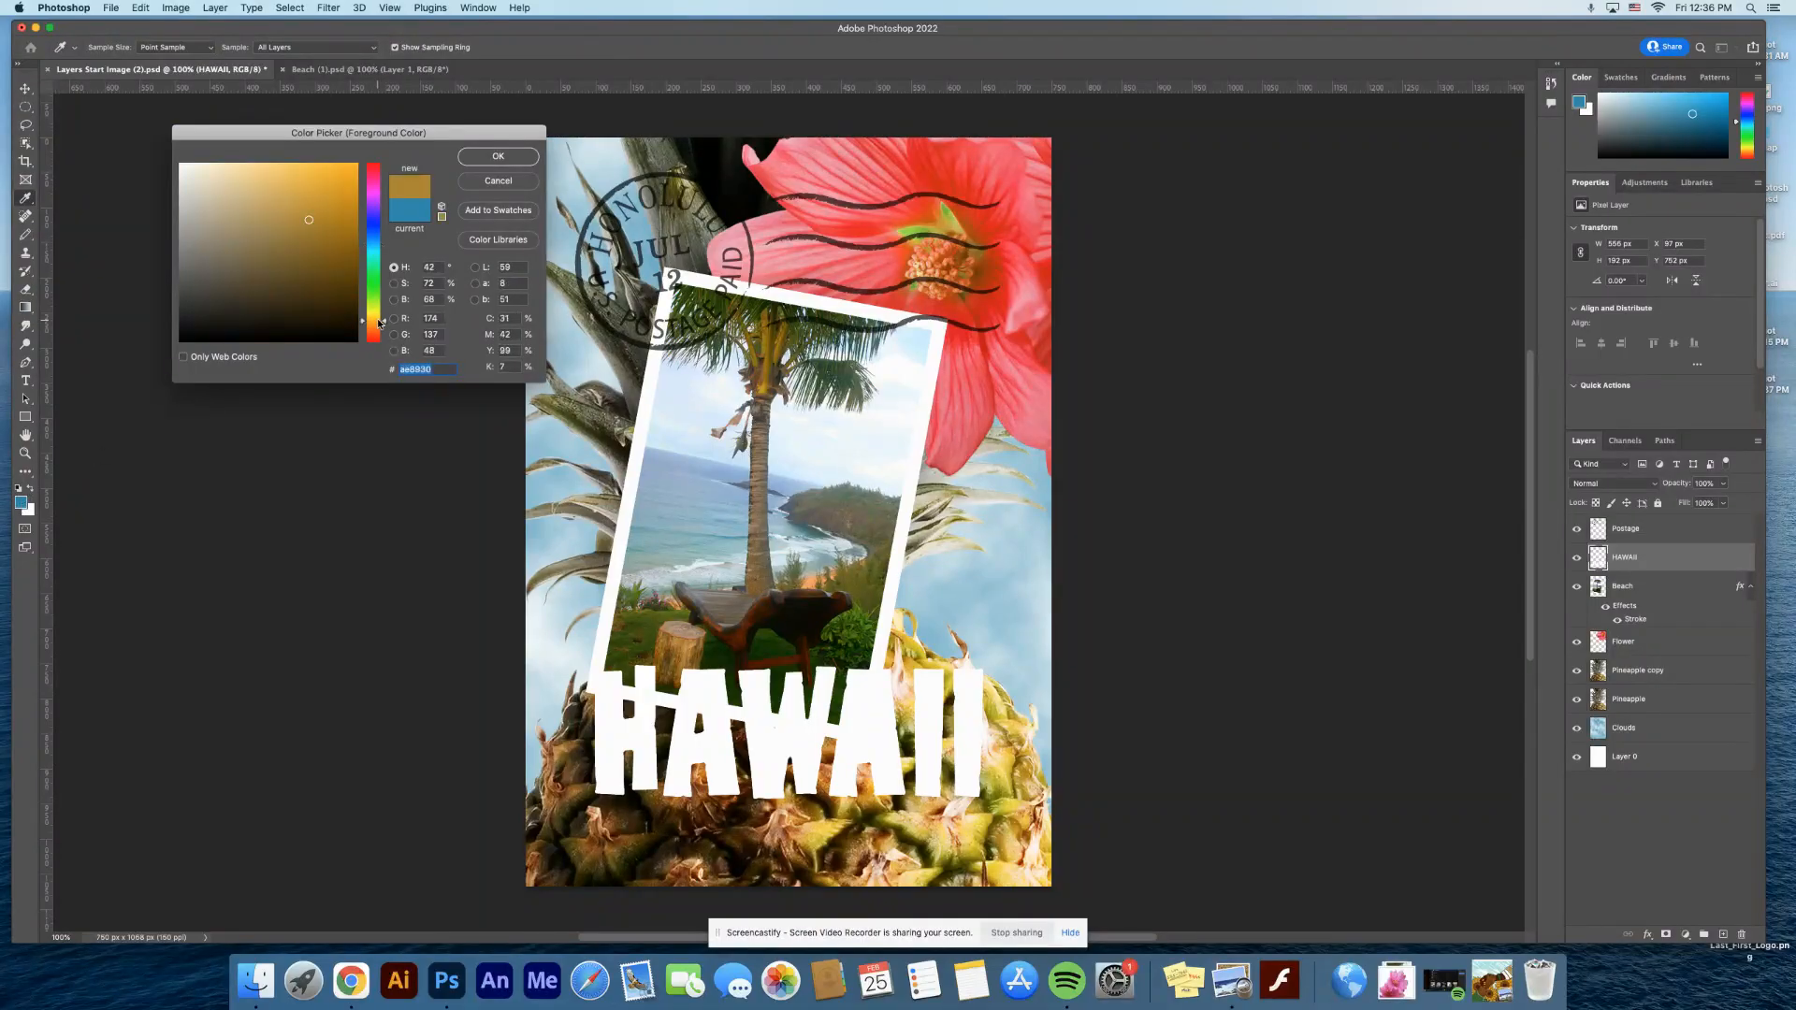
pyautogui.moveTo(378, 322); pyautogui.dragTo(377, 325)
pyautogui.moveTo(351, 165); pyautogui.dragTo(375, 160)
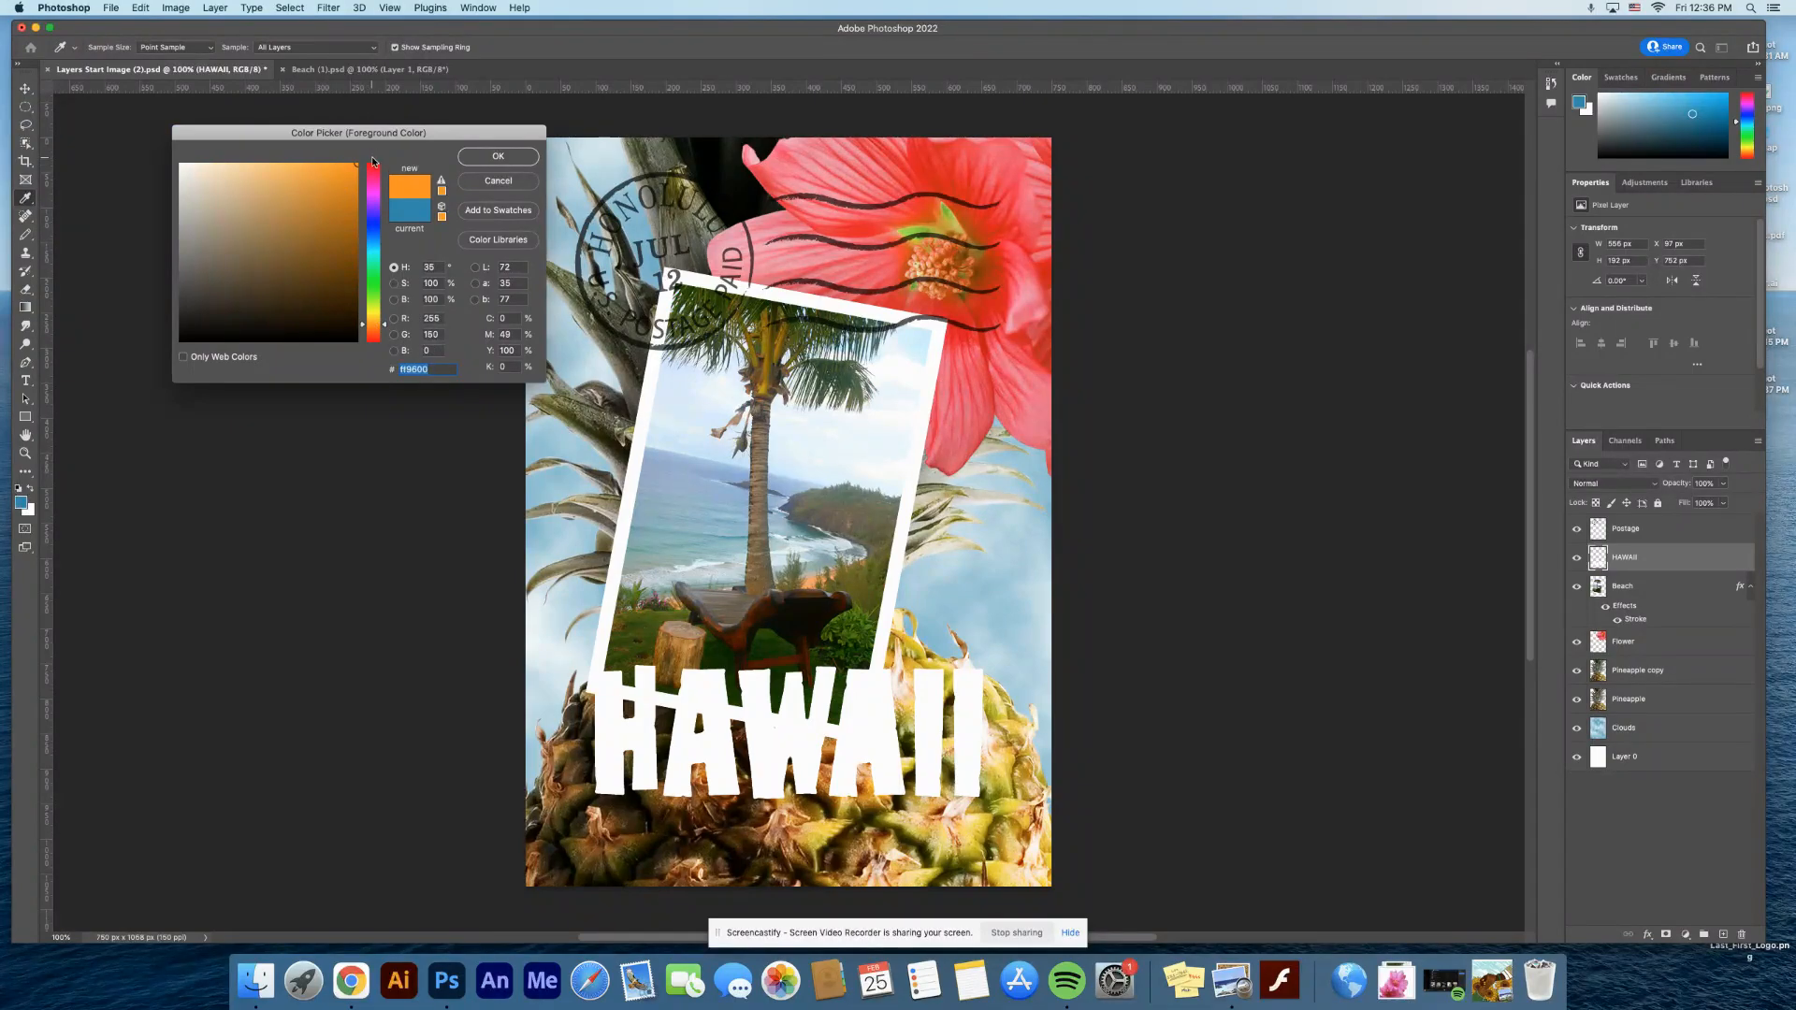
pyautogui.click(490, 161)
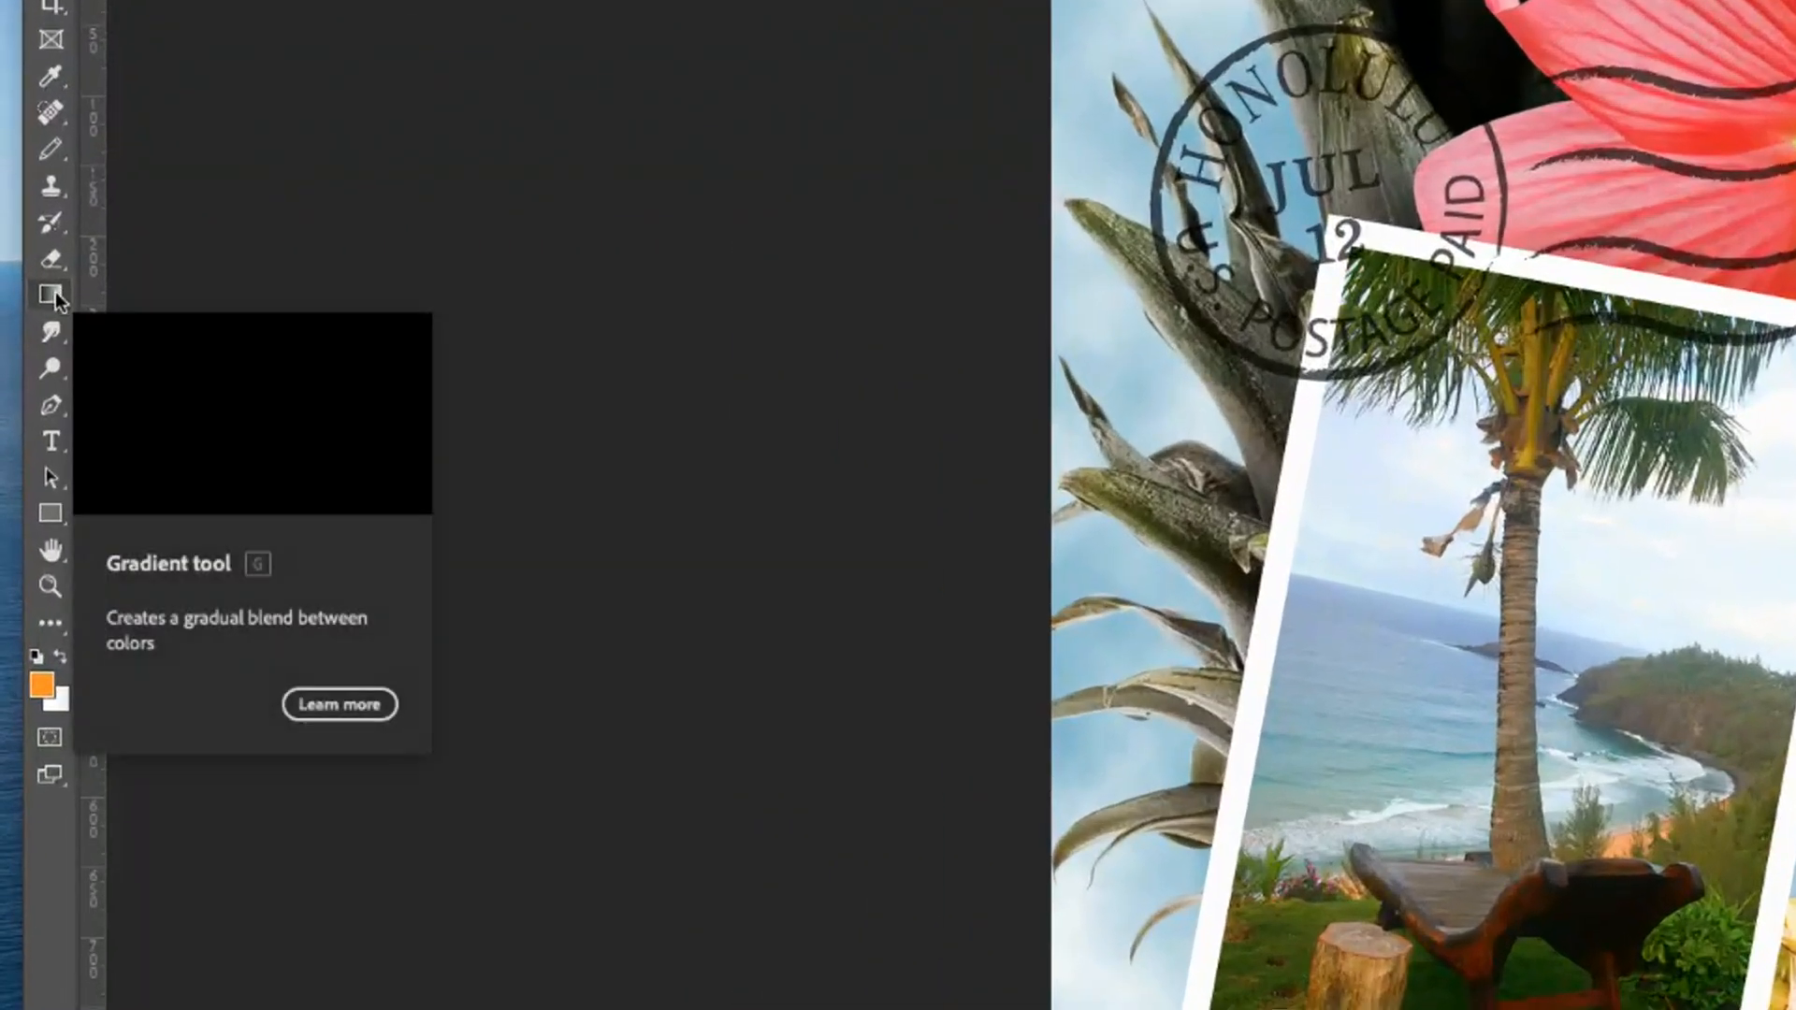
pyautogui.rightClick(56, 298)
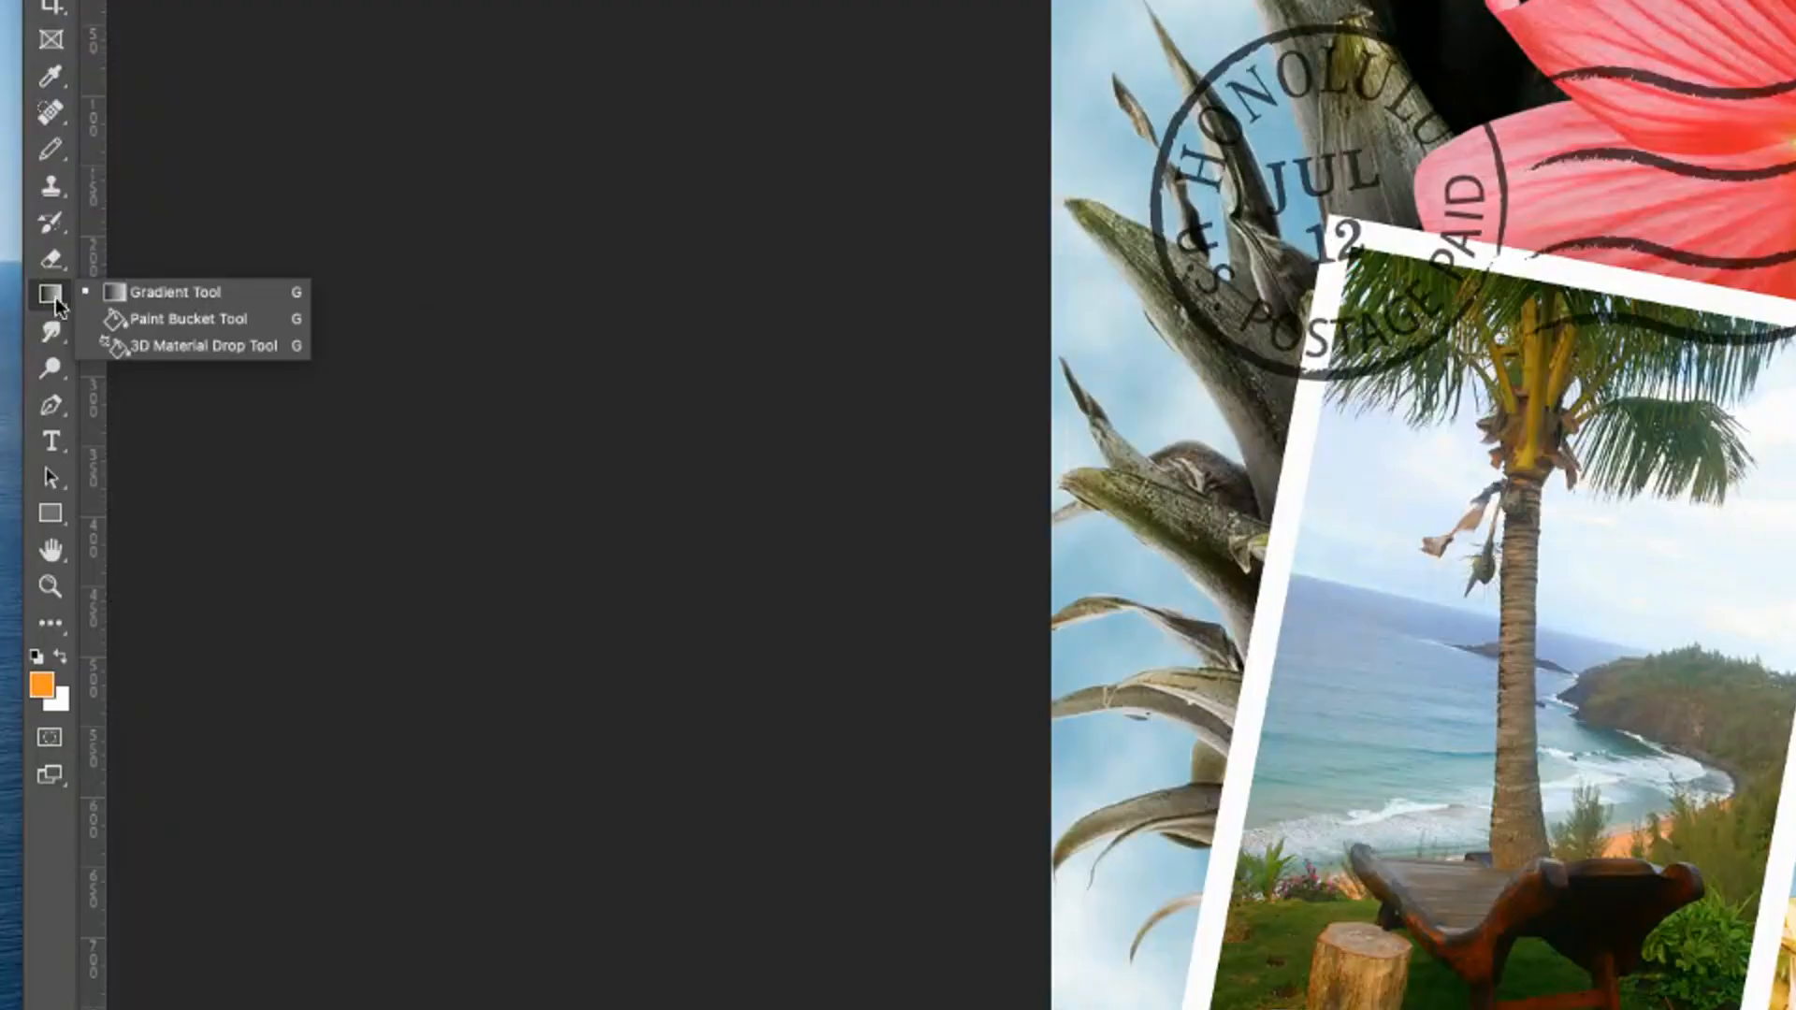
pyautogui.click(148, 292)
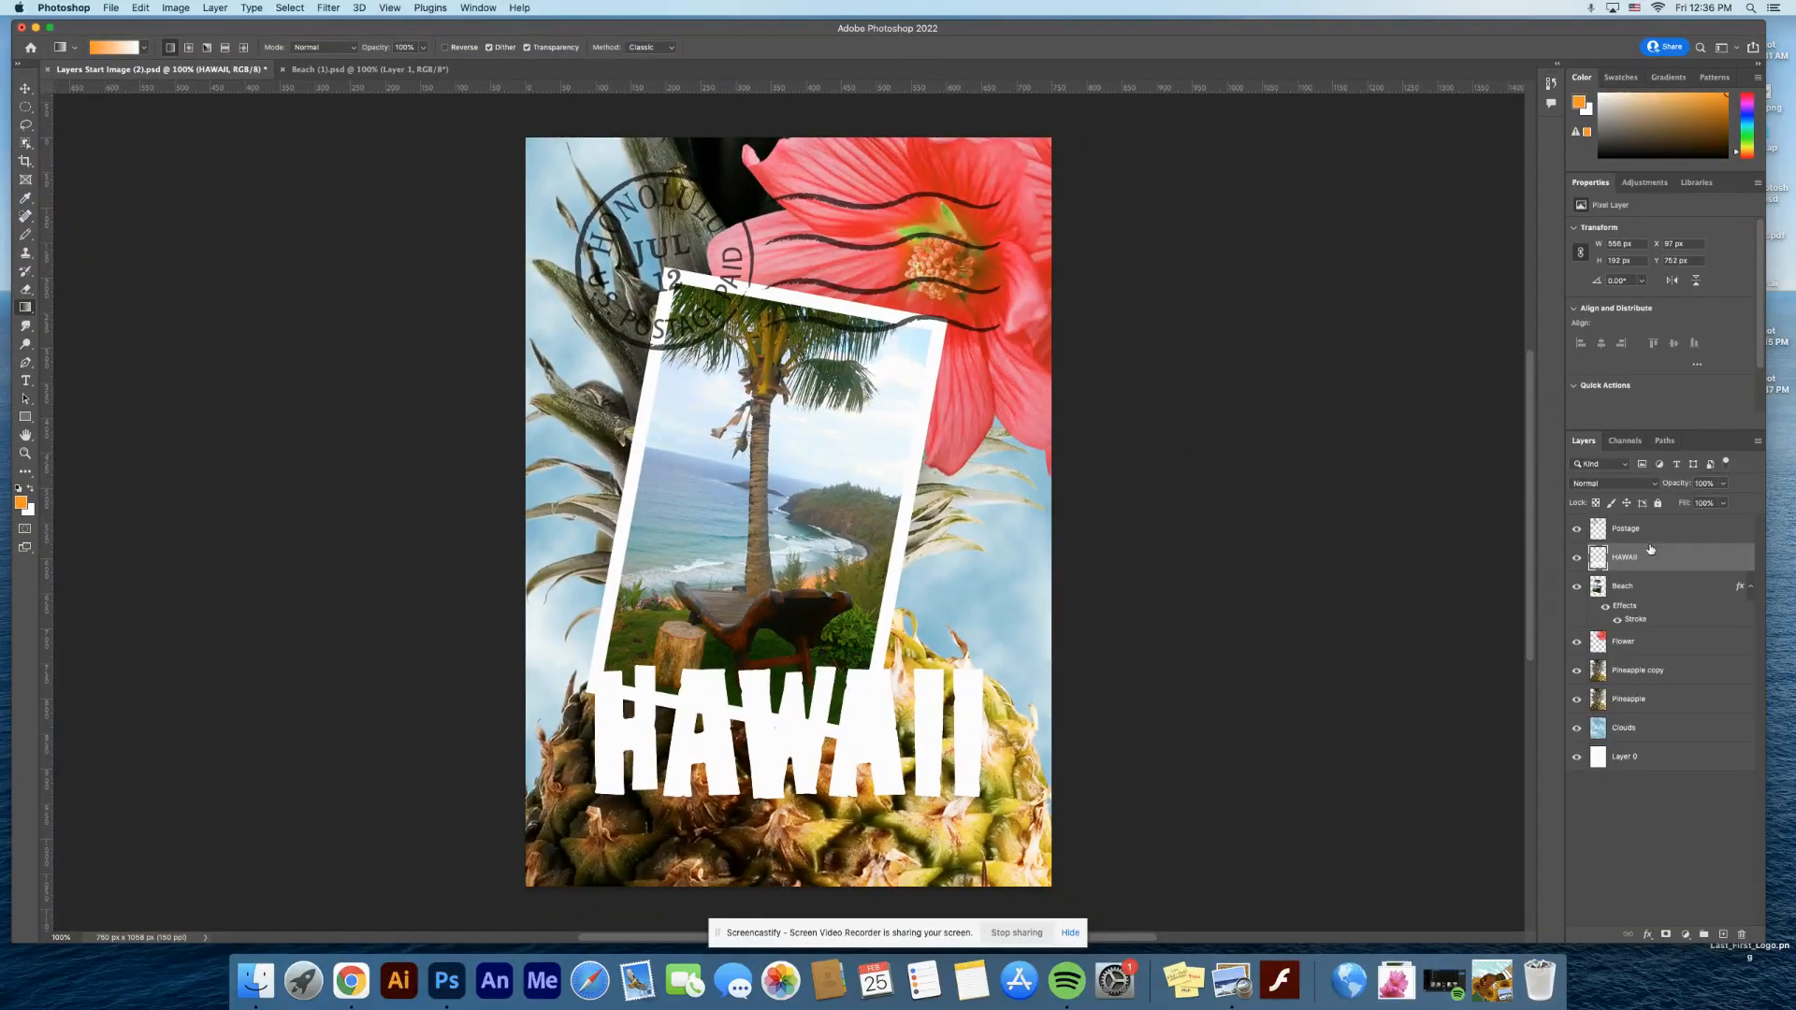
# - Try an upward orange-to-white gradient across the whole HAWAII layer twice, reverting it each time, the second time through the history states
pyautogui.moveTo(730, 862); pyautogui.dragTo(763, 365)
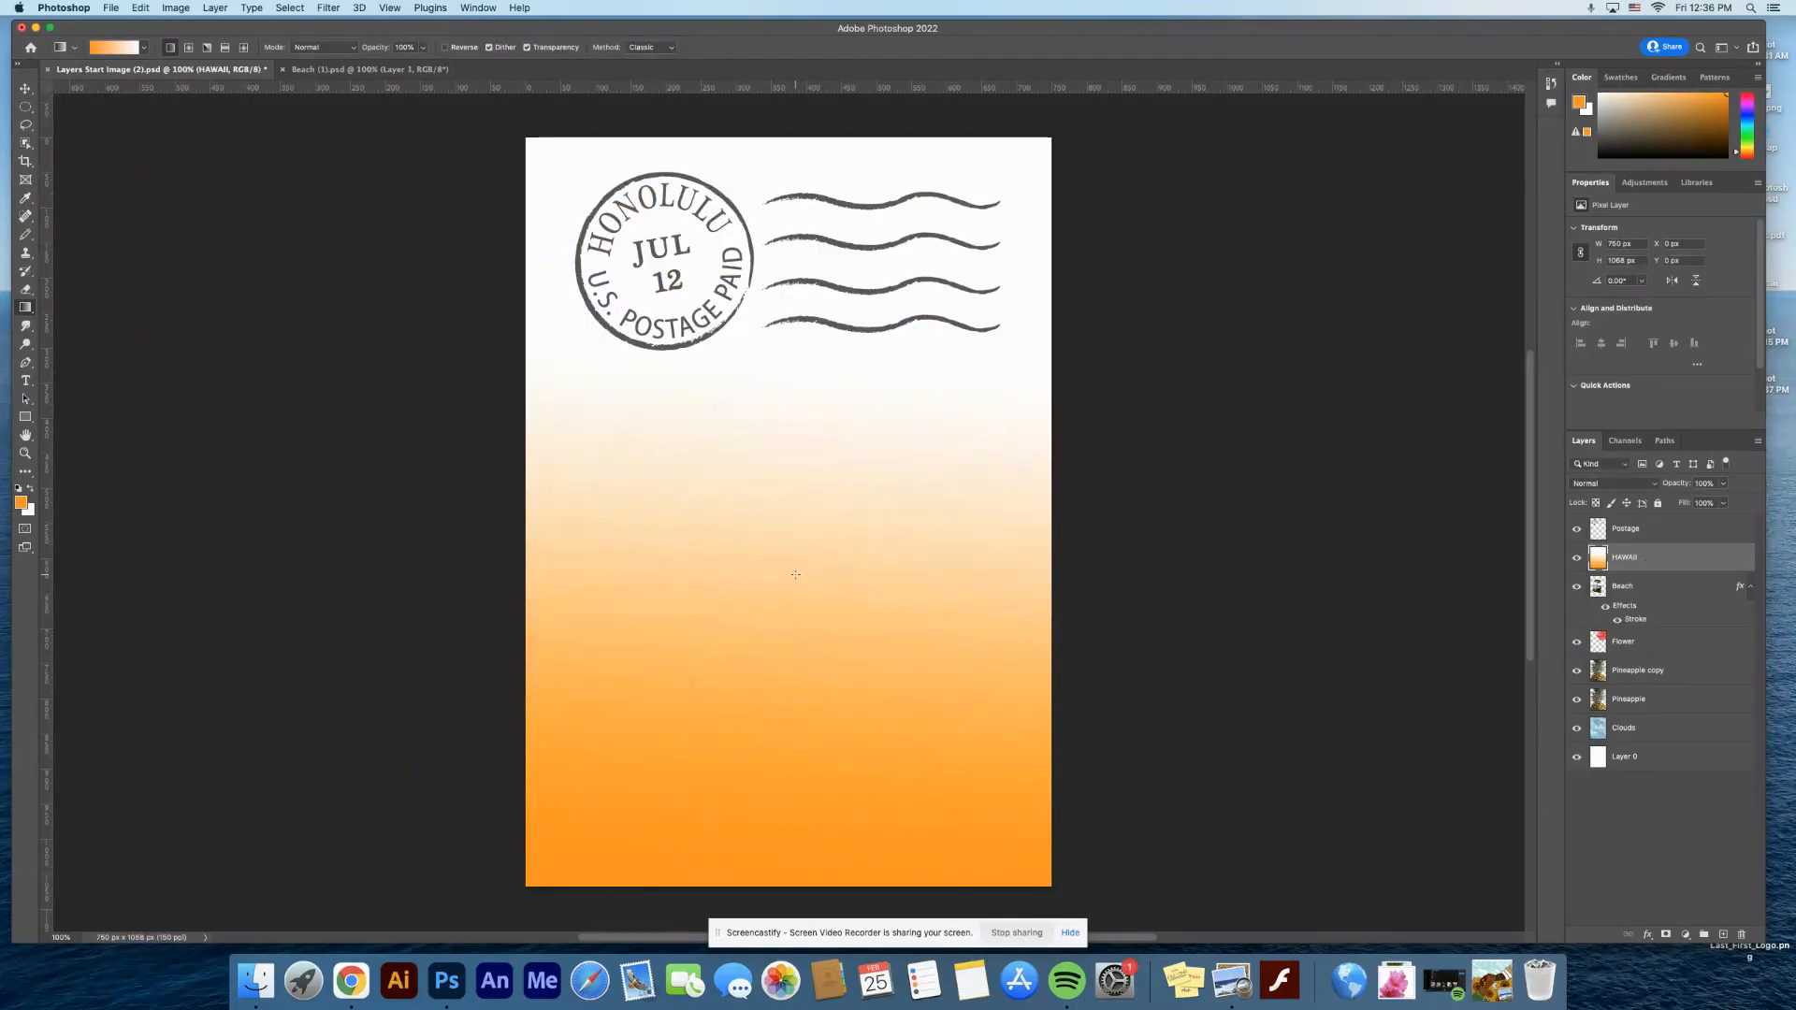
pyautogui.press('super+z')
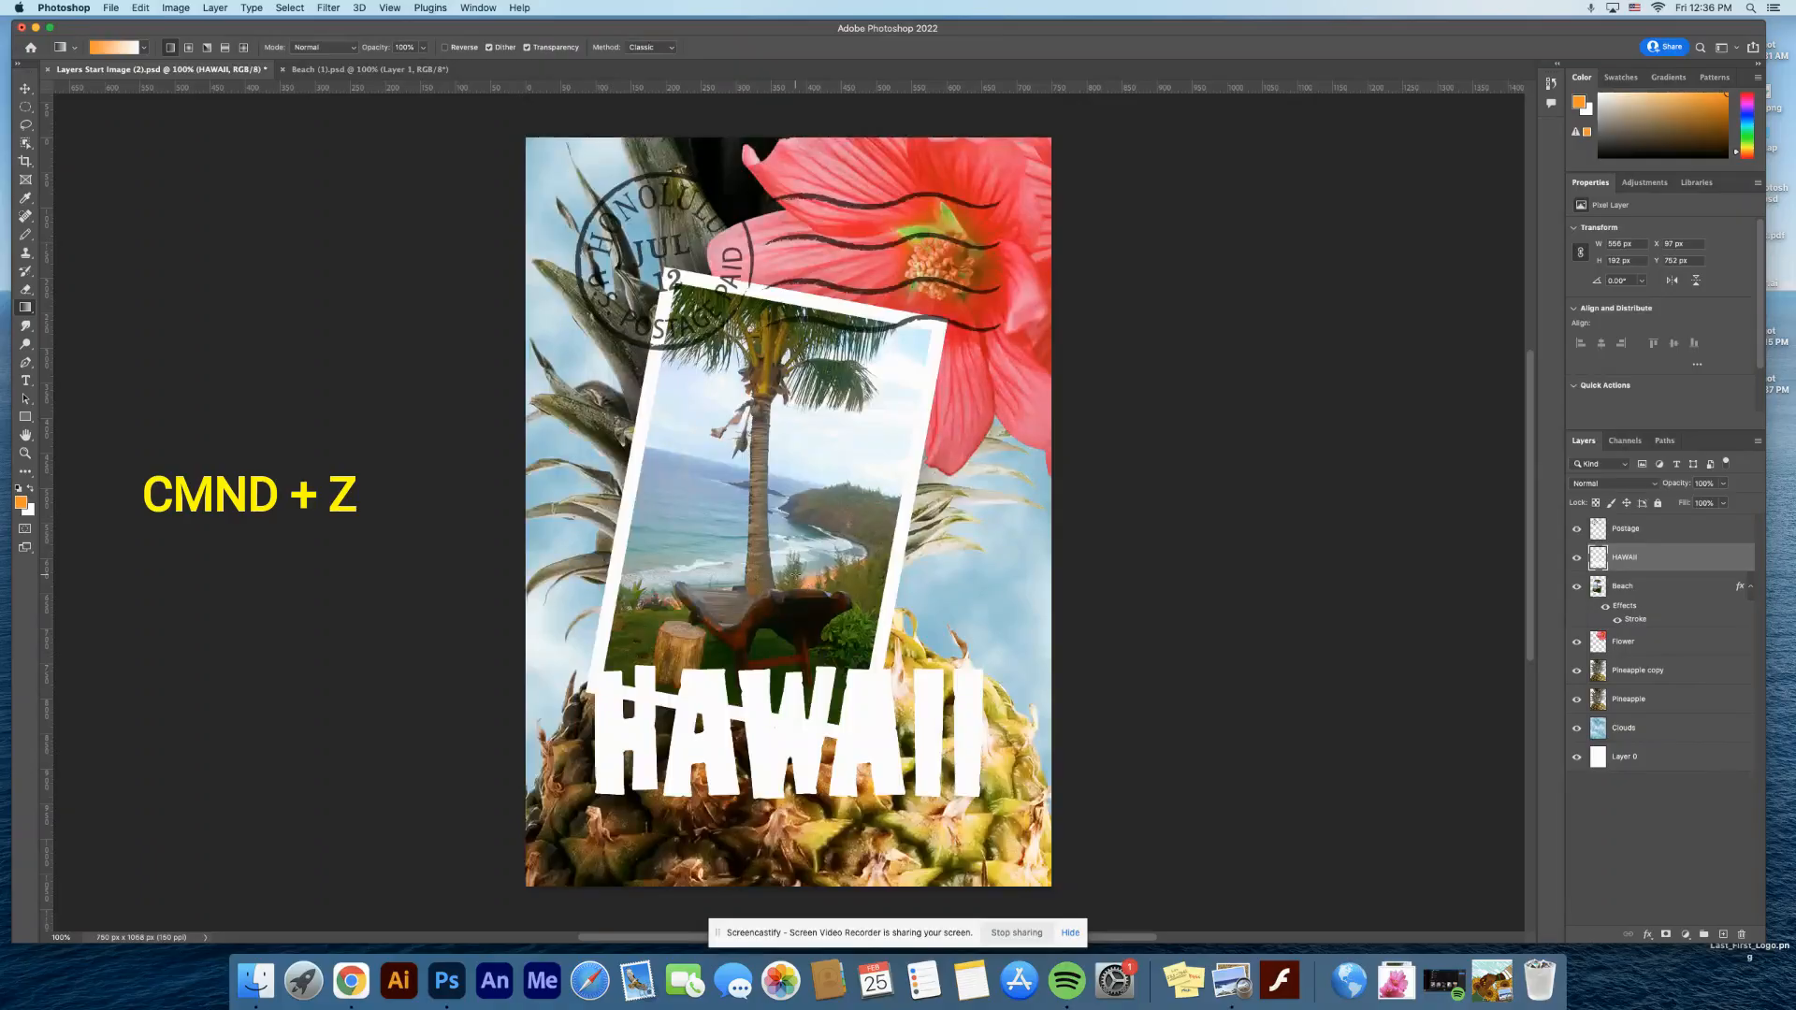
pyautogui.moveTo(802, 809); pyautogui.dragTo(859, 264)
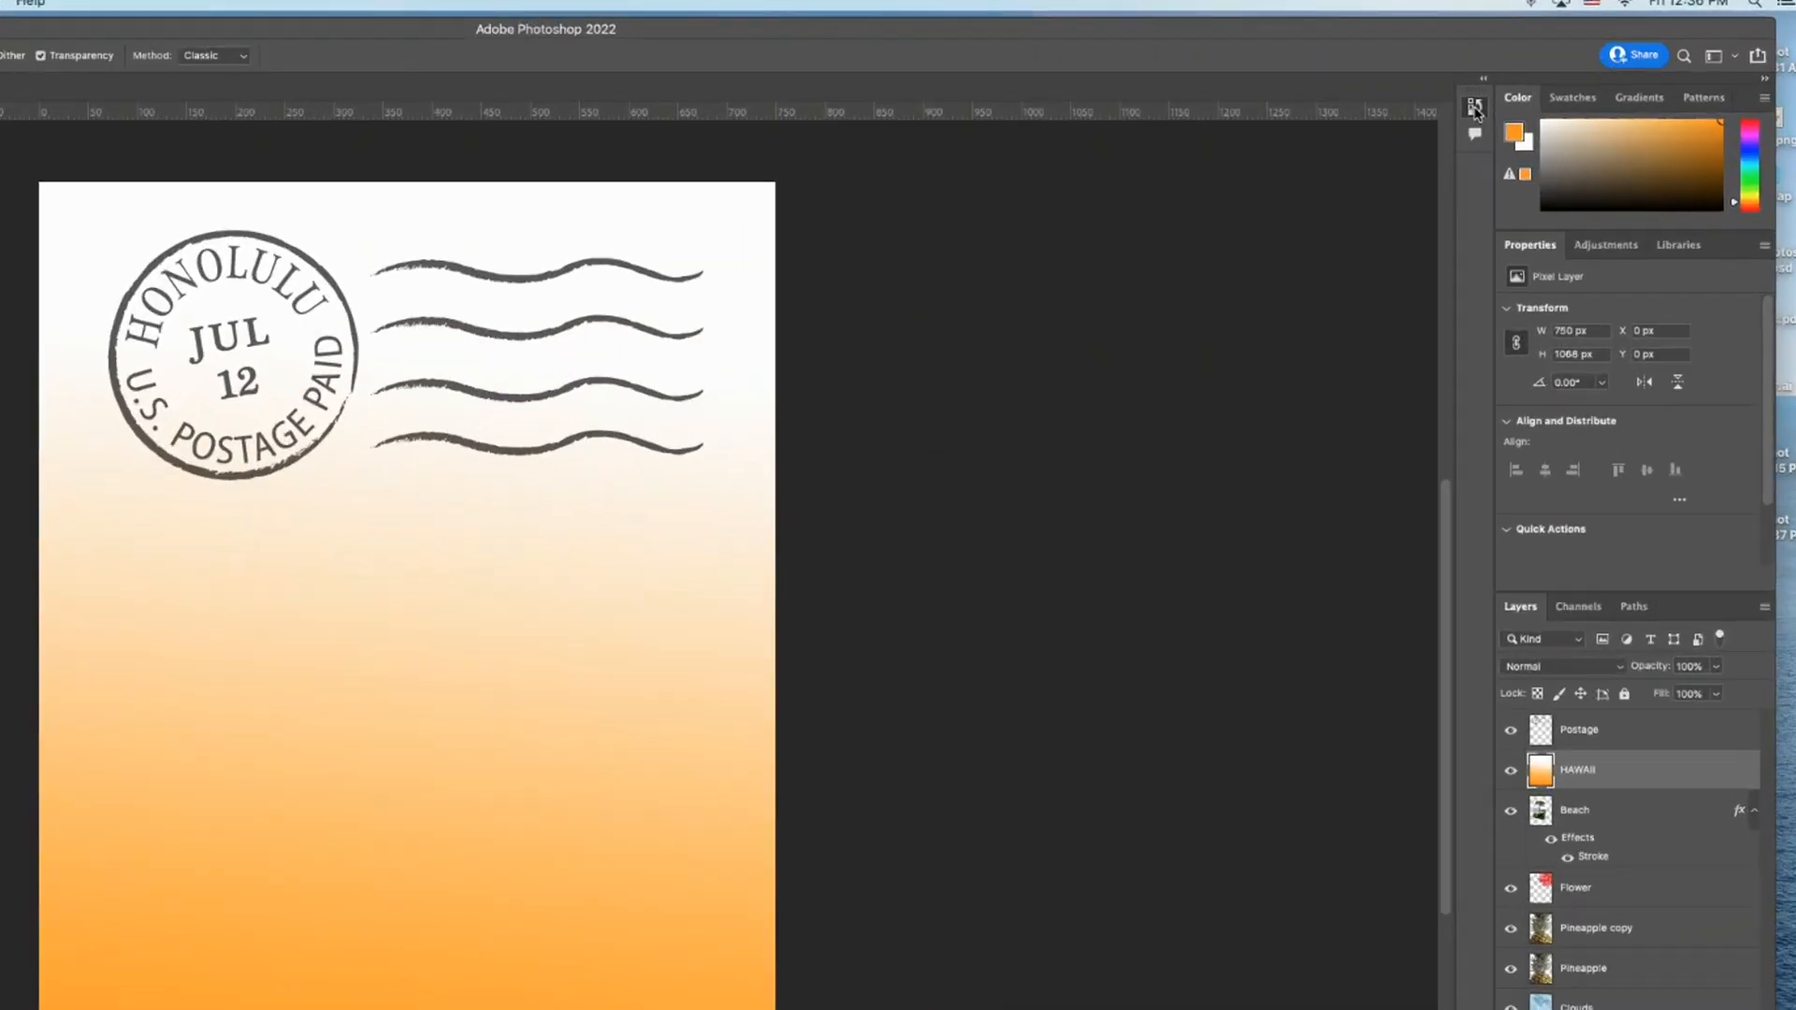
pyautogui.click(1550, 84)
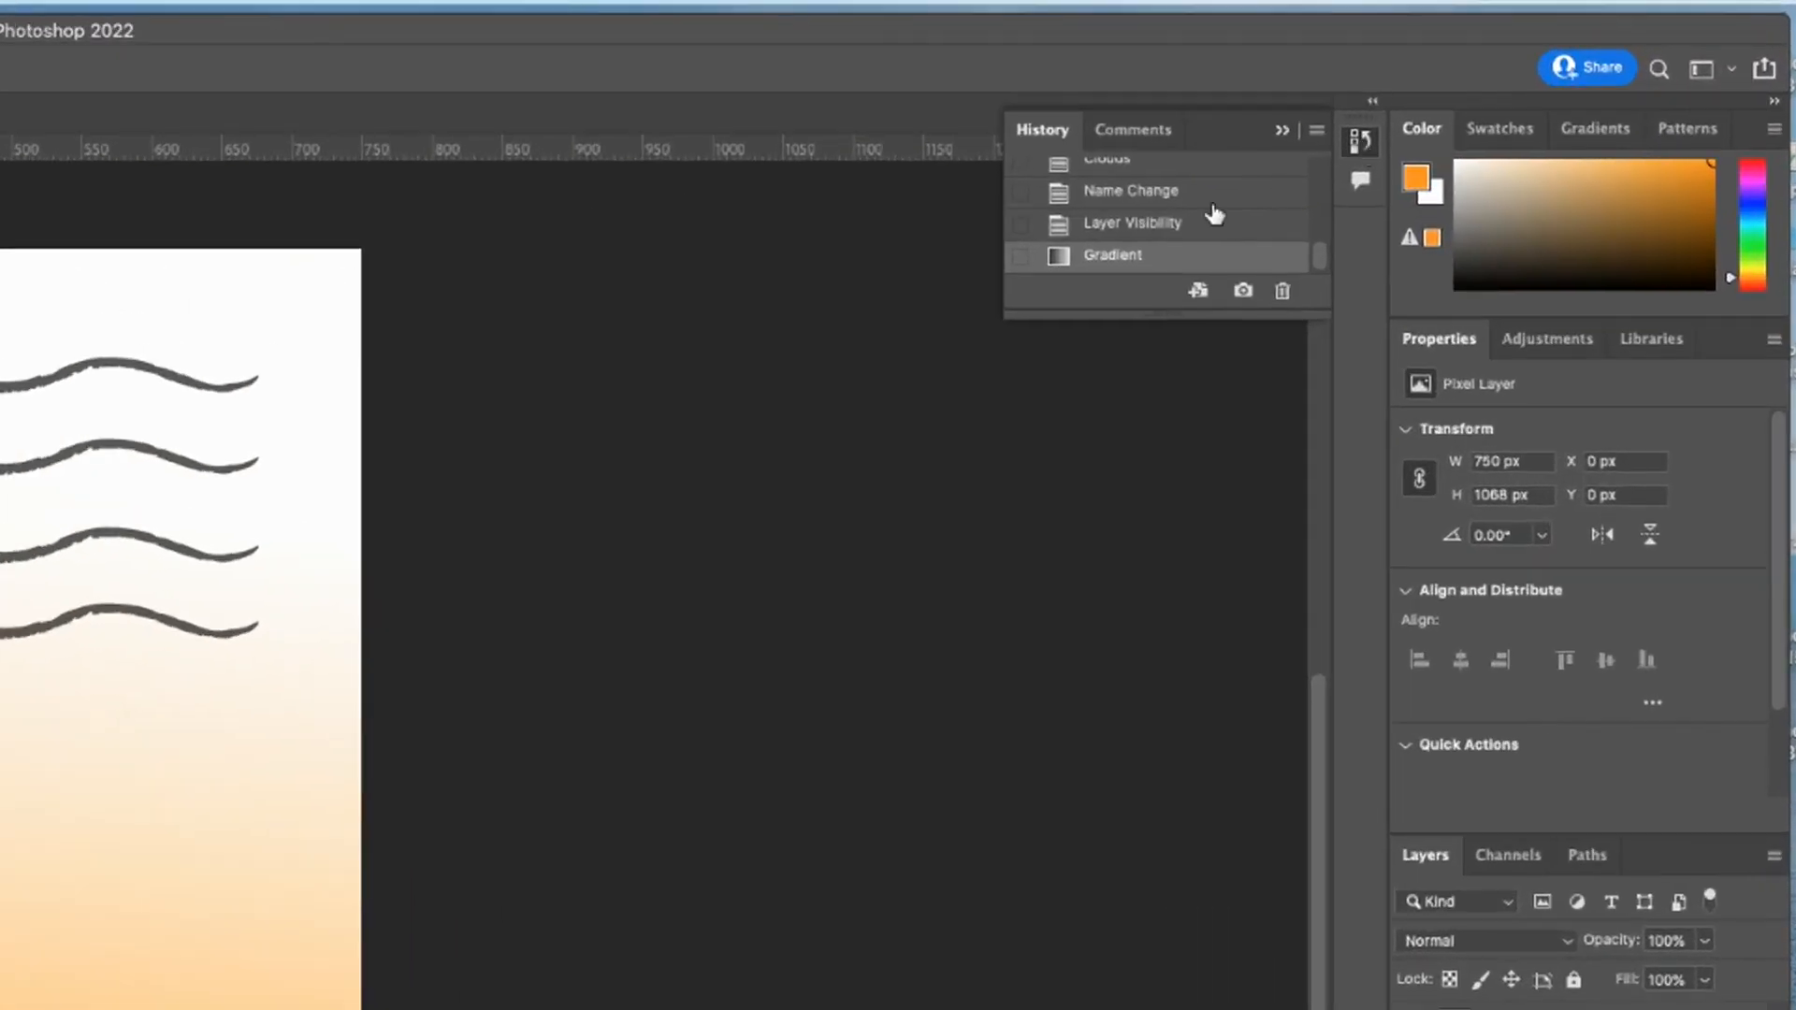
pyautogui.click(1437, 128)
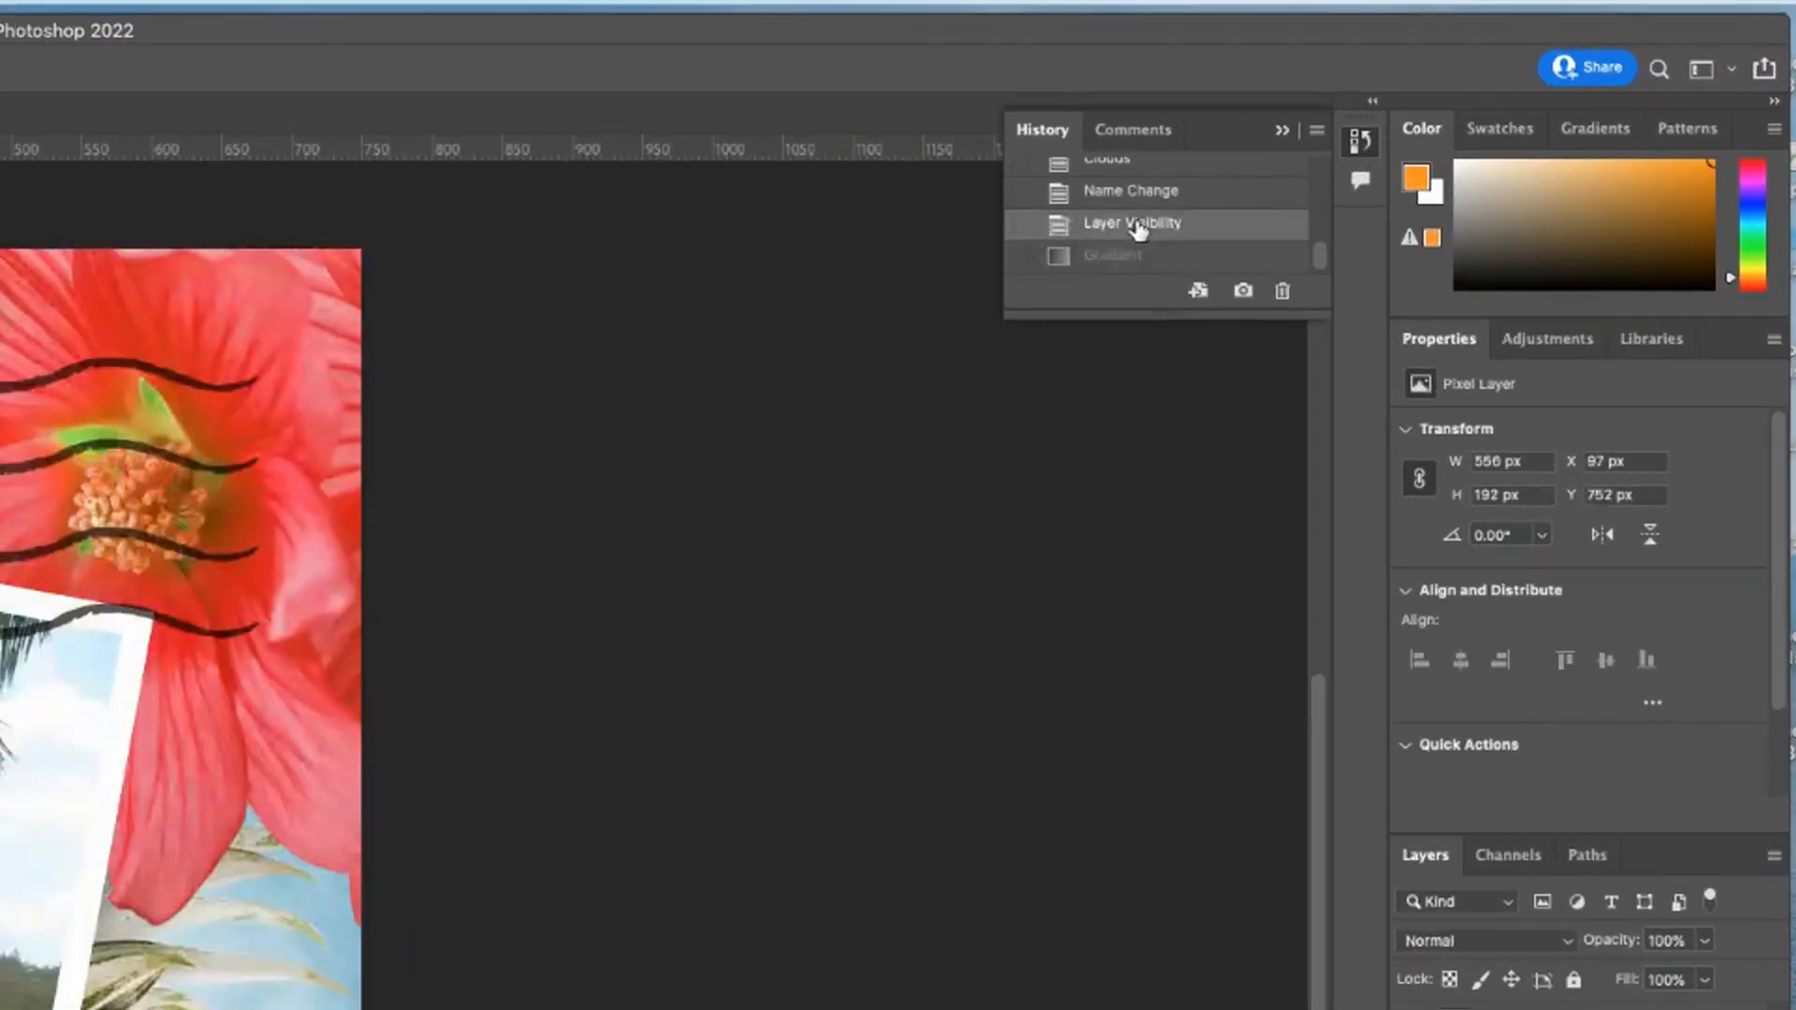
pyautogui.click(1282, 130)
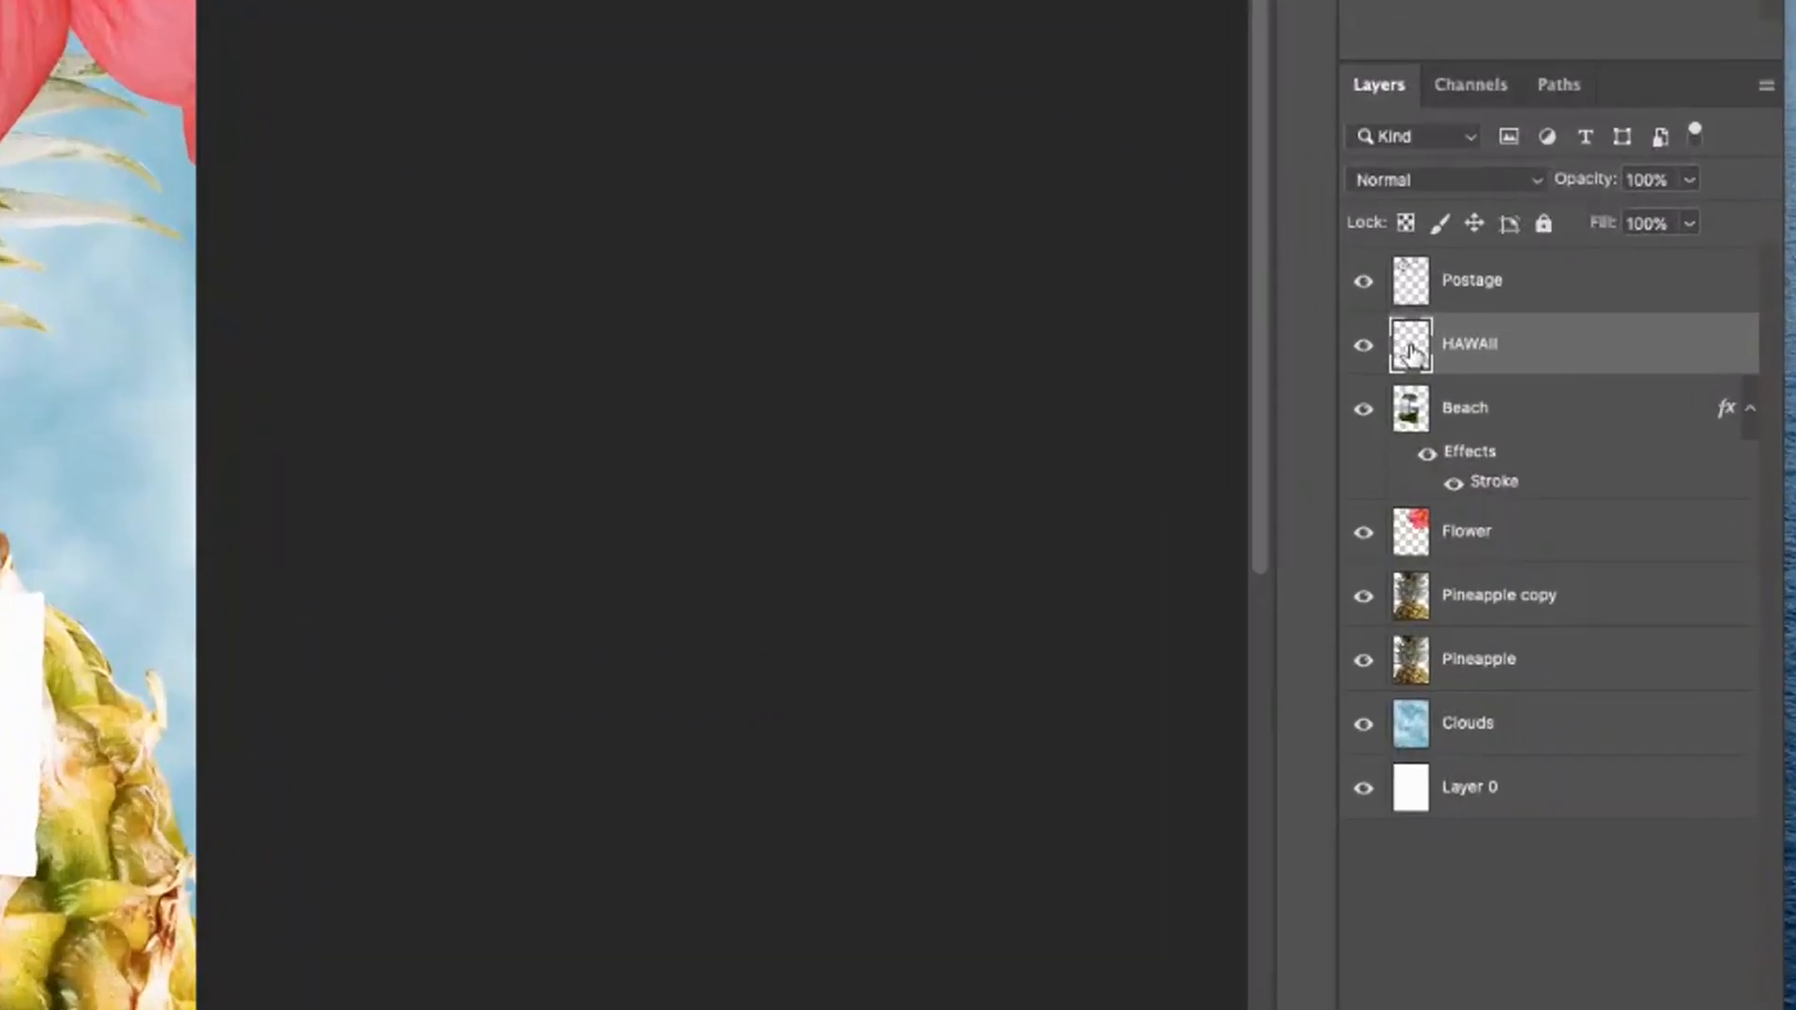
# - Select the HAWAII layer's pixels, fill the letters with a vertical gradient from orange at the bottom to white at the top, and deselect
pyautogui.rightClick(1410, 351)
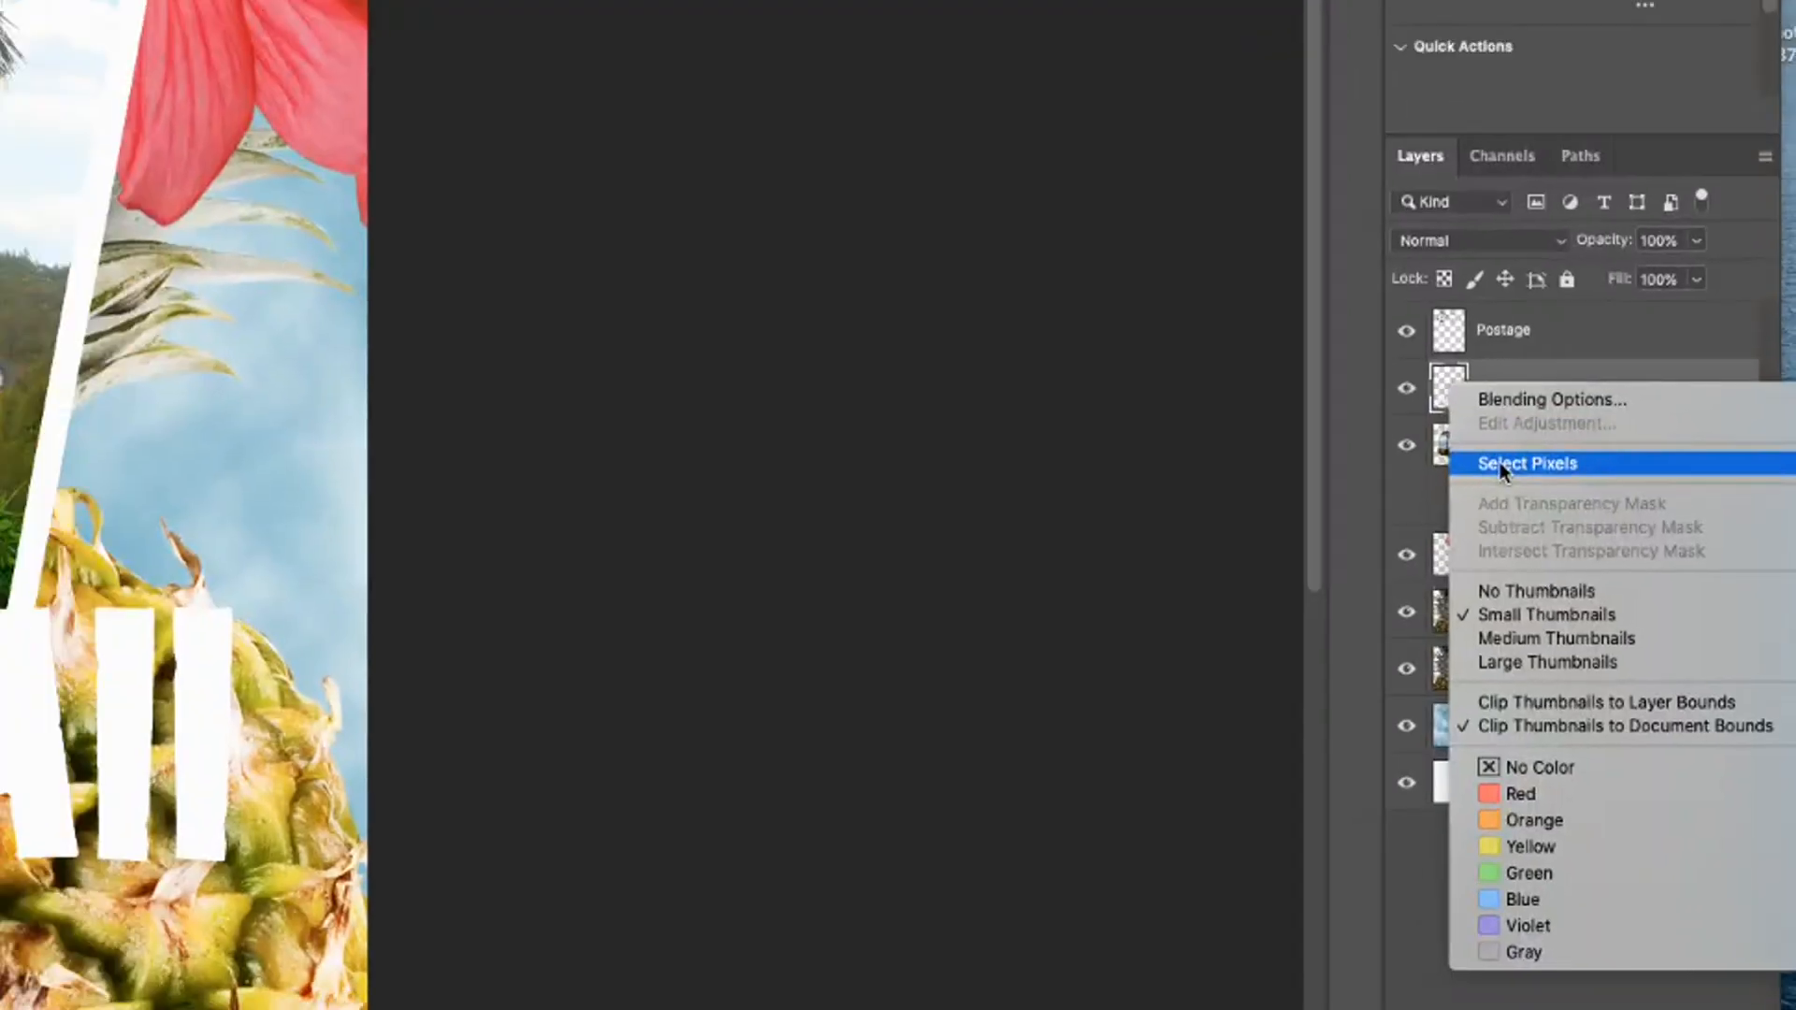
pyautogui.click(1471, 432)
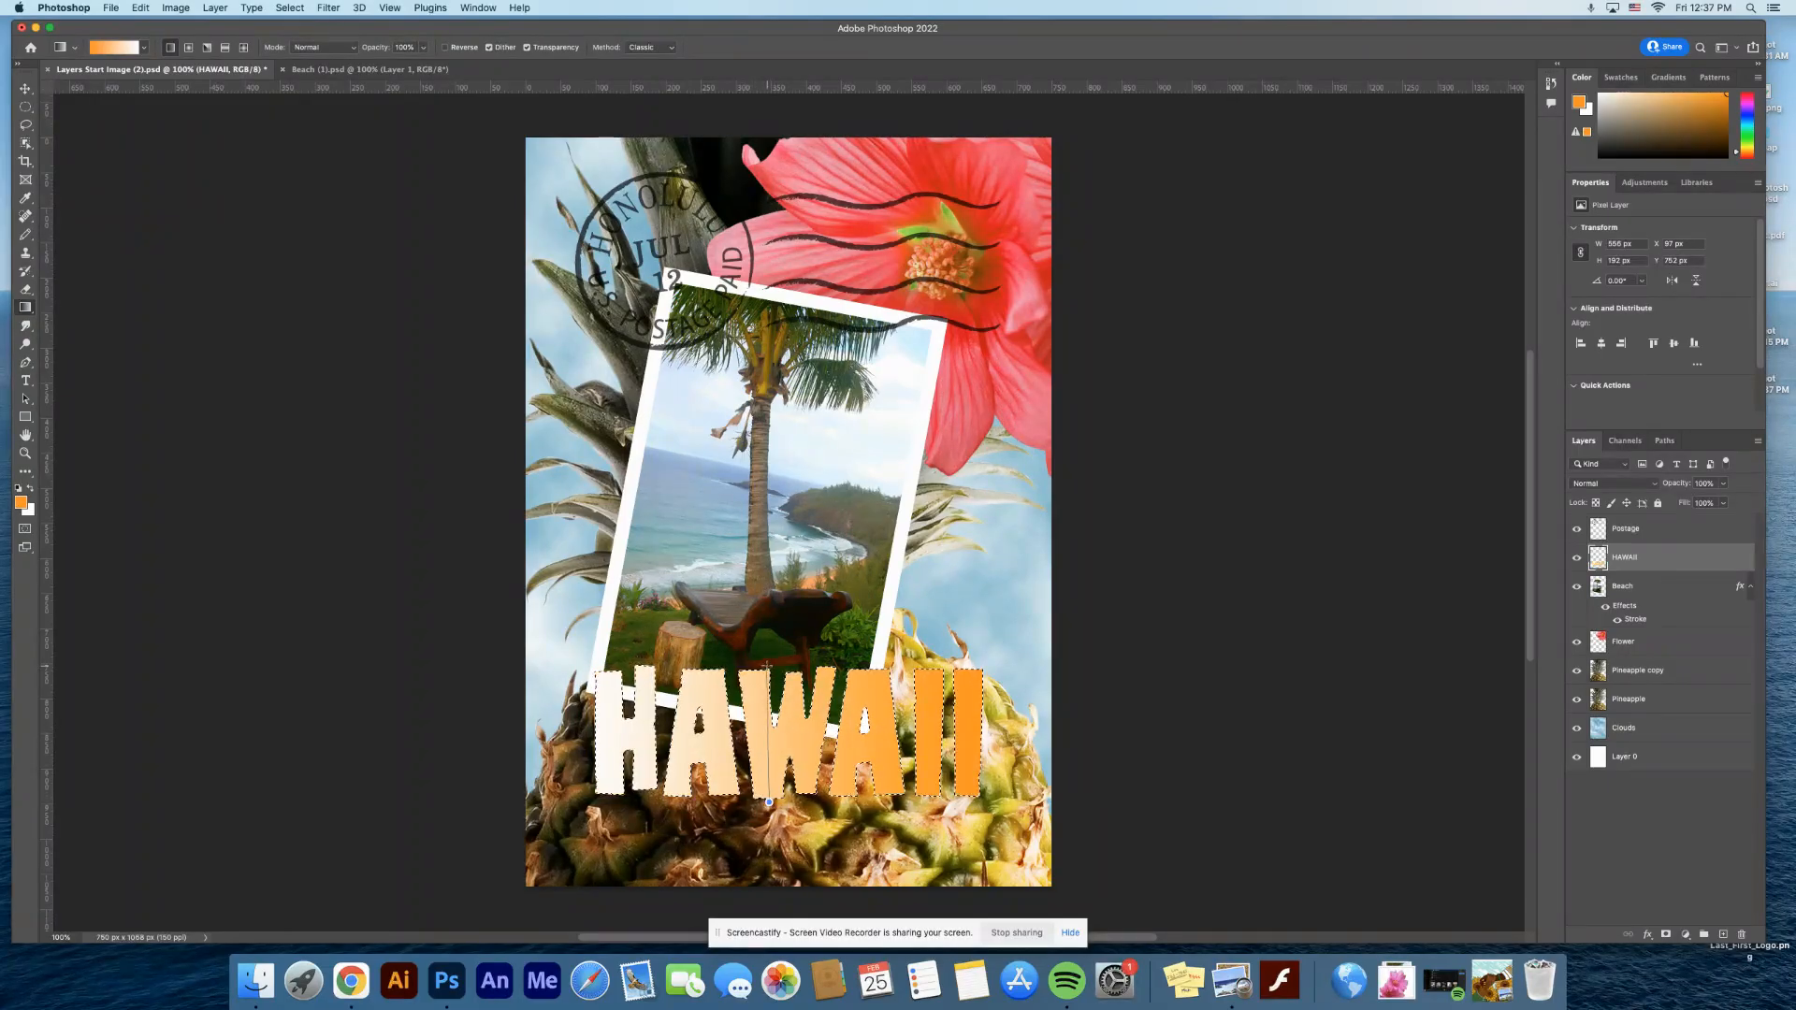
pyautogui.moveTo(769, 802); pyautogui.dragTo(769, 802)
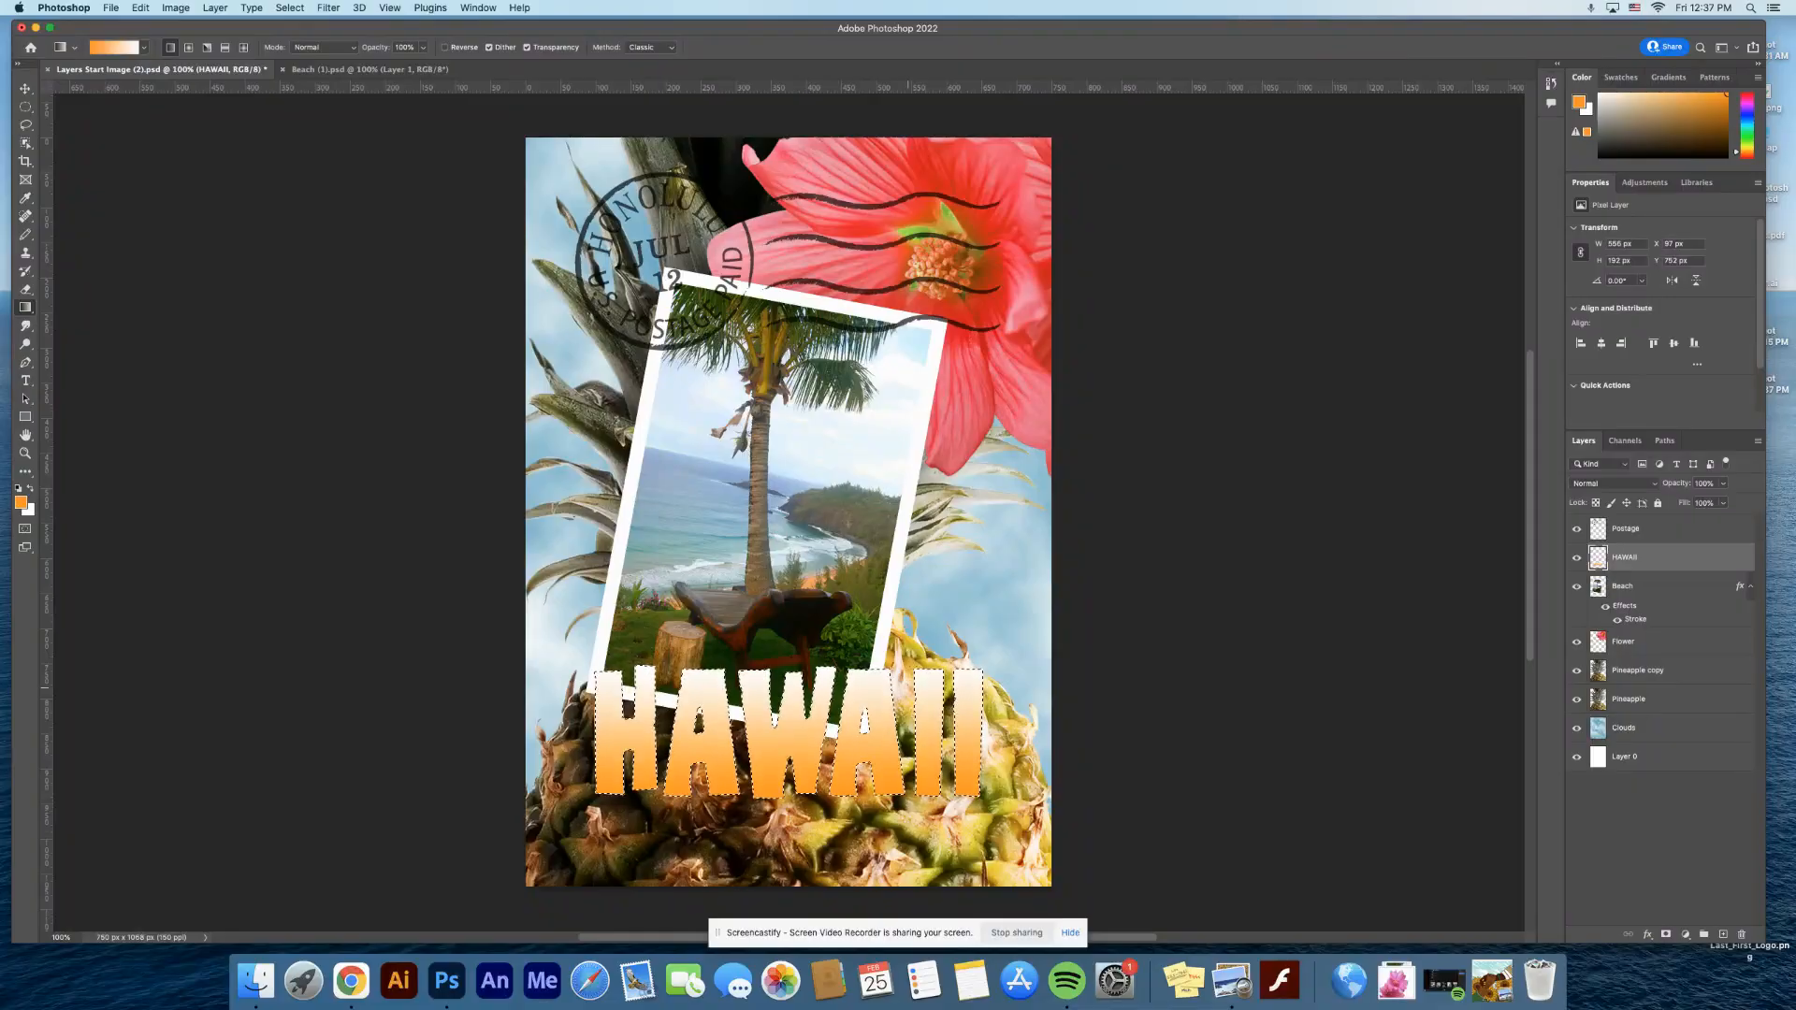
pyautogui.press('super+d')
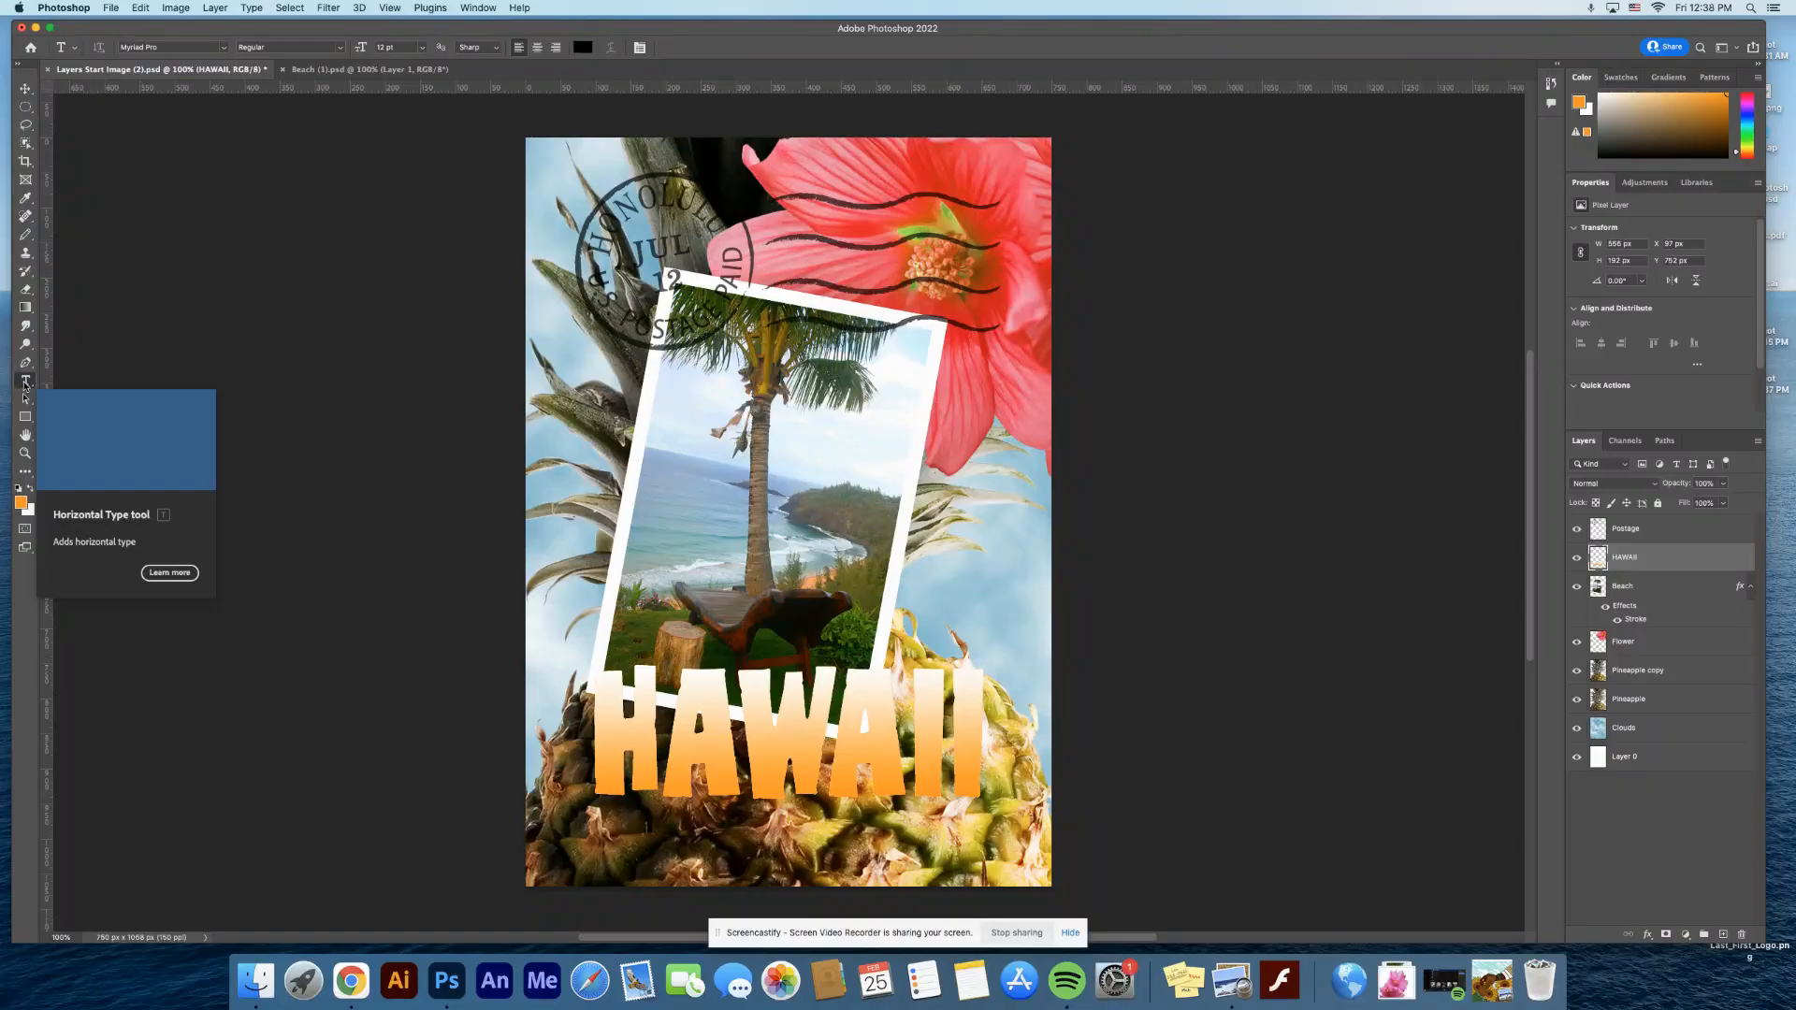
# - Place a new horizontal text layer just below the HAWAII lettering, near its left edge, and commit the placeholder text
pyautogui.click(25, 383)
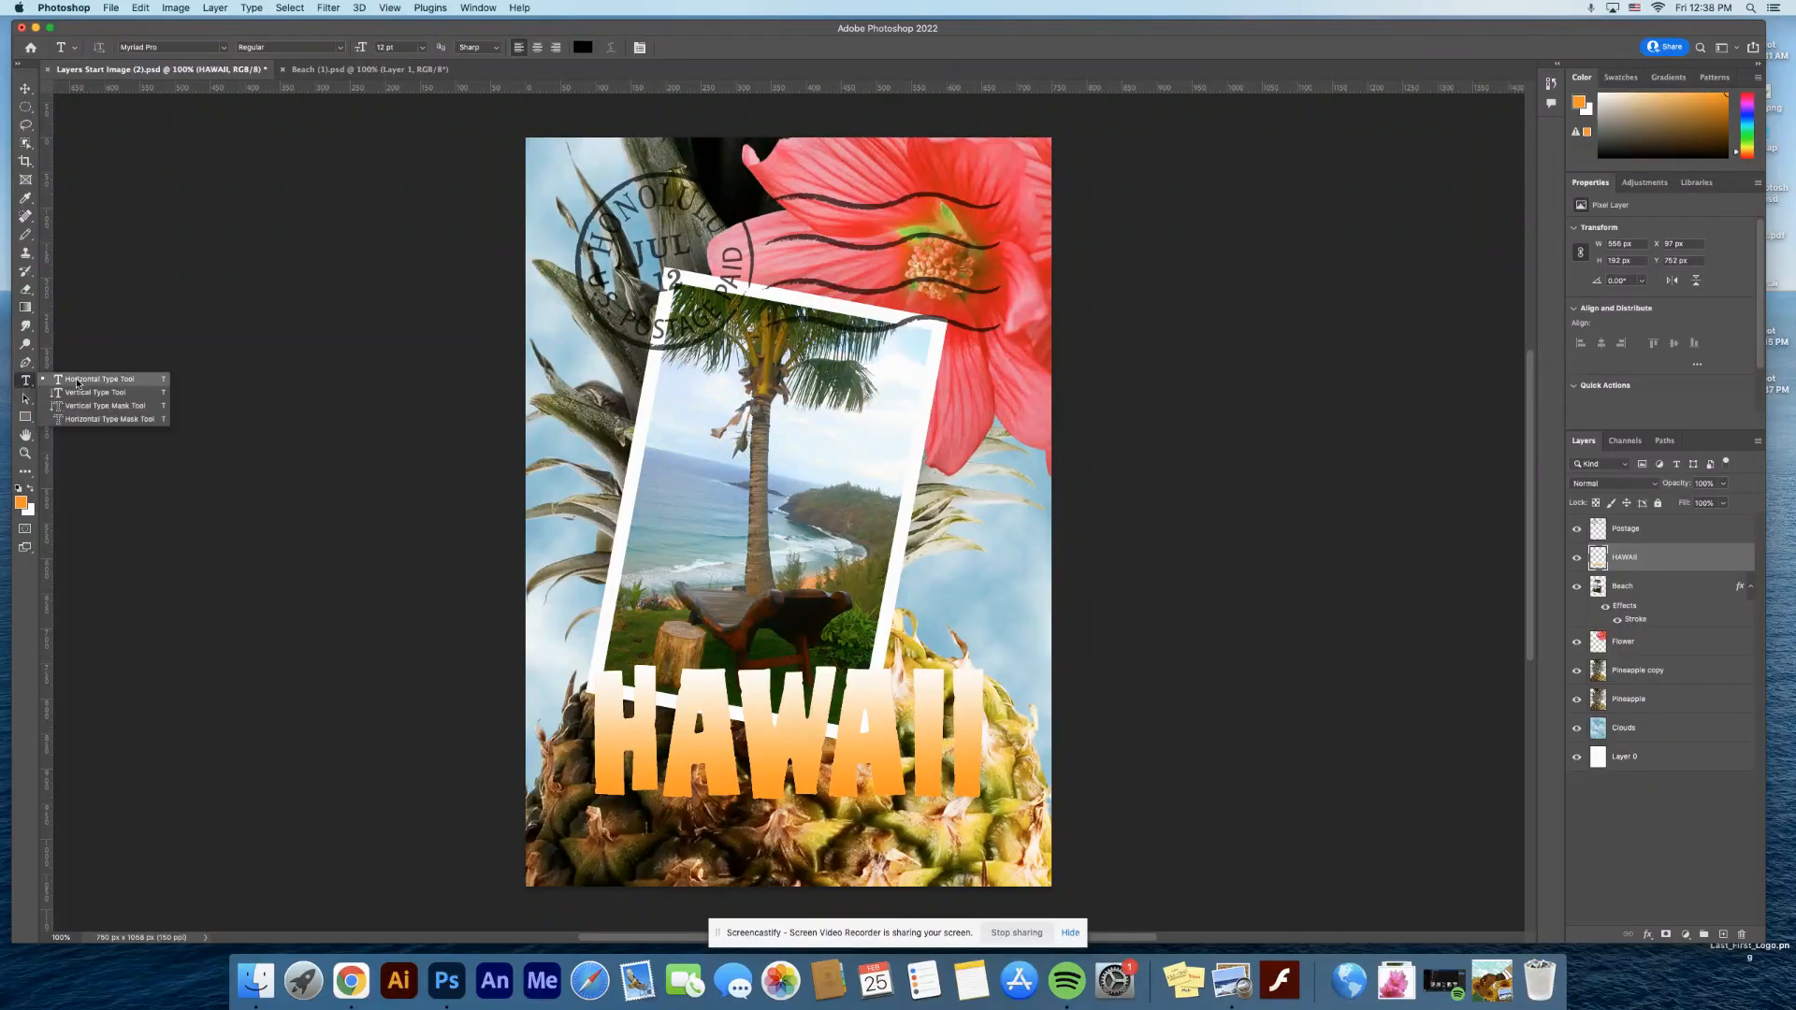
pyautogui.click(61, 380)
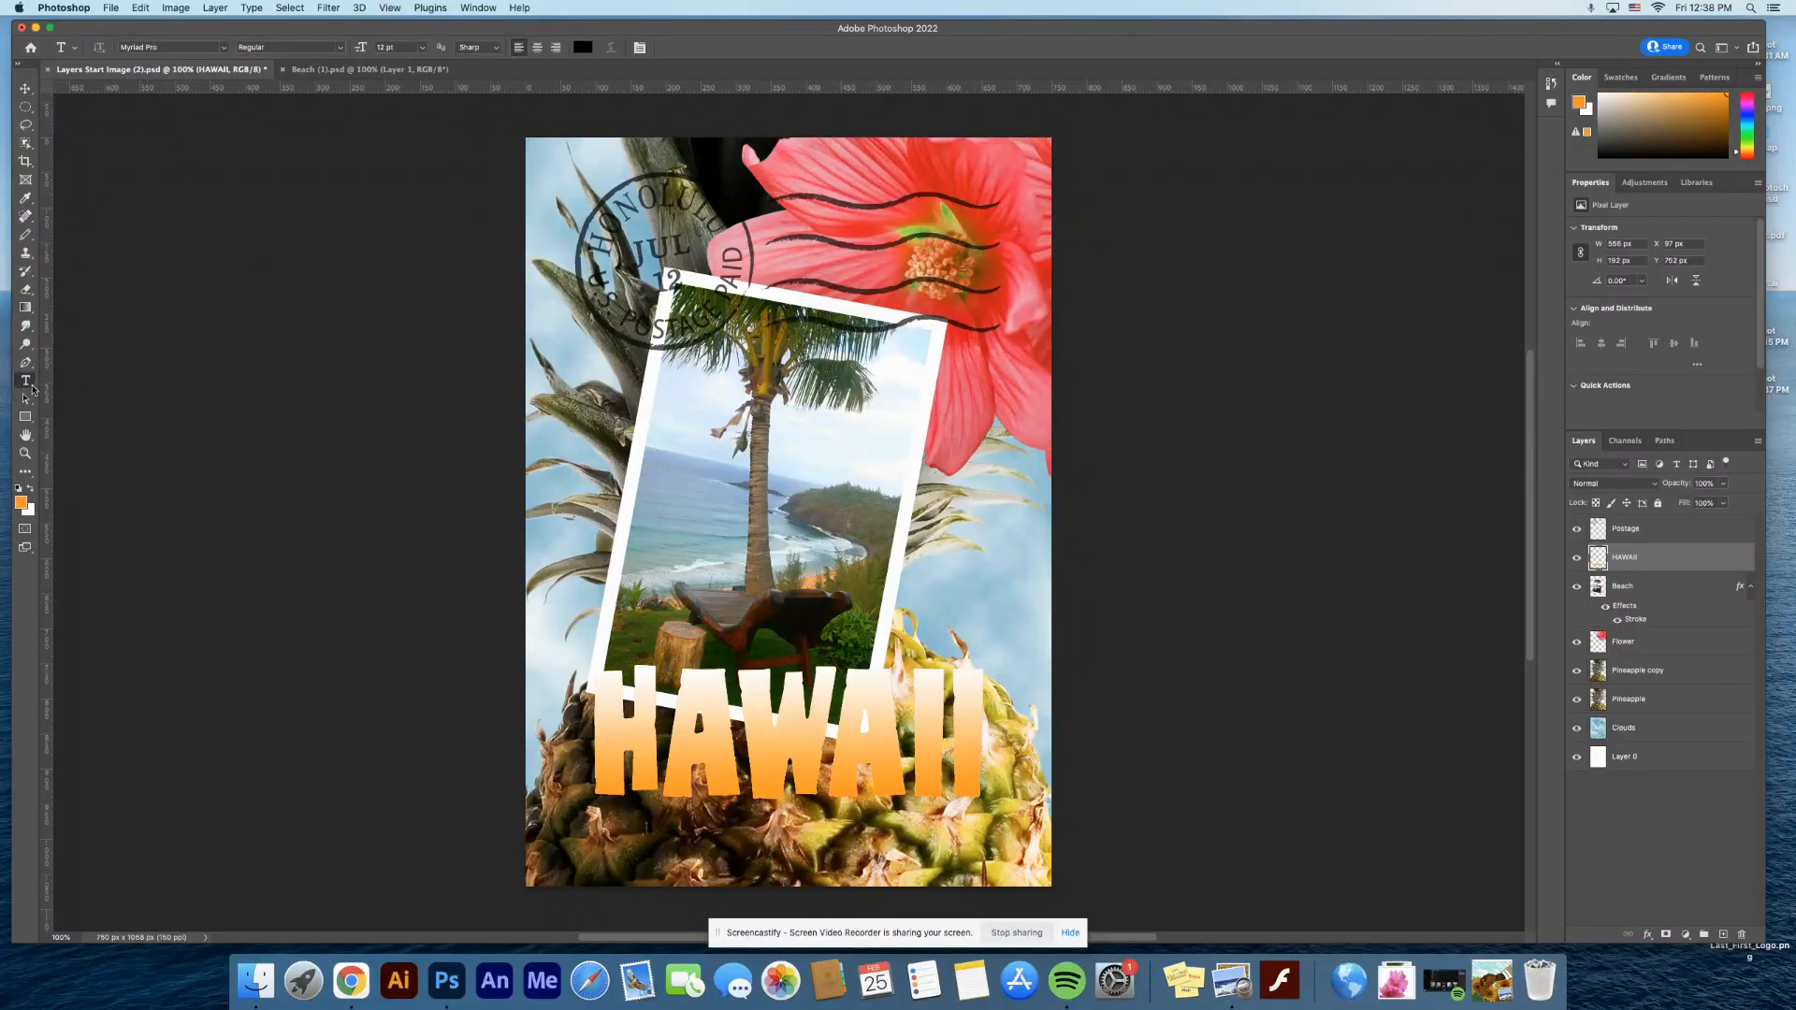
pyautogui.click(33, 387)
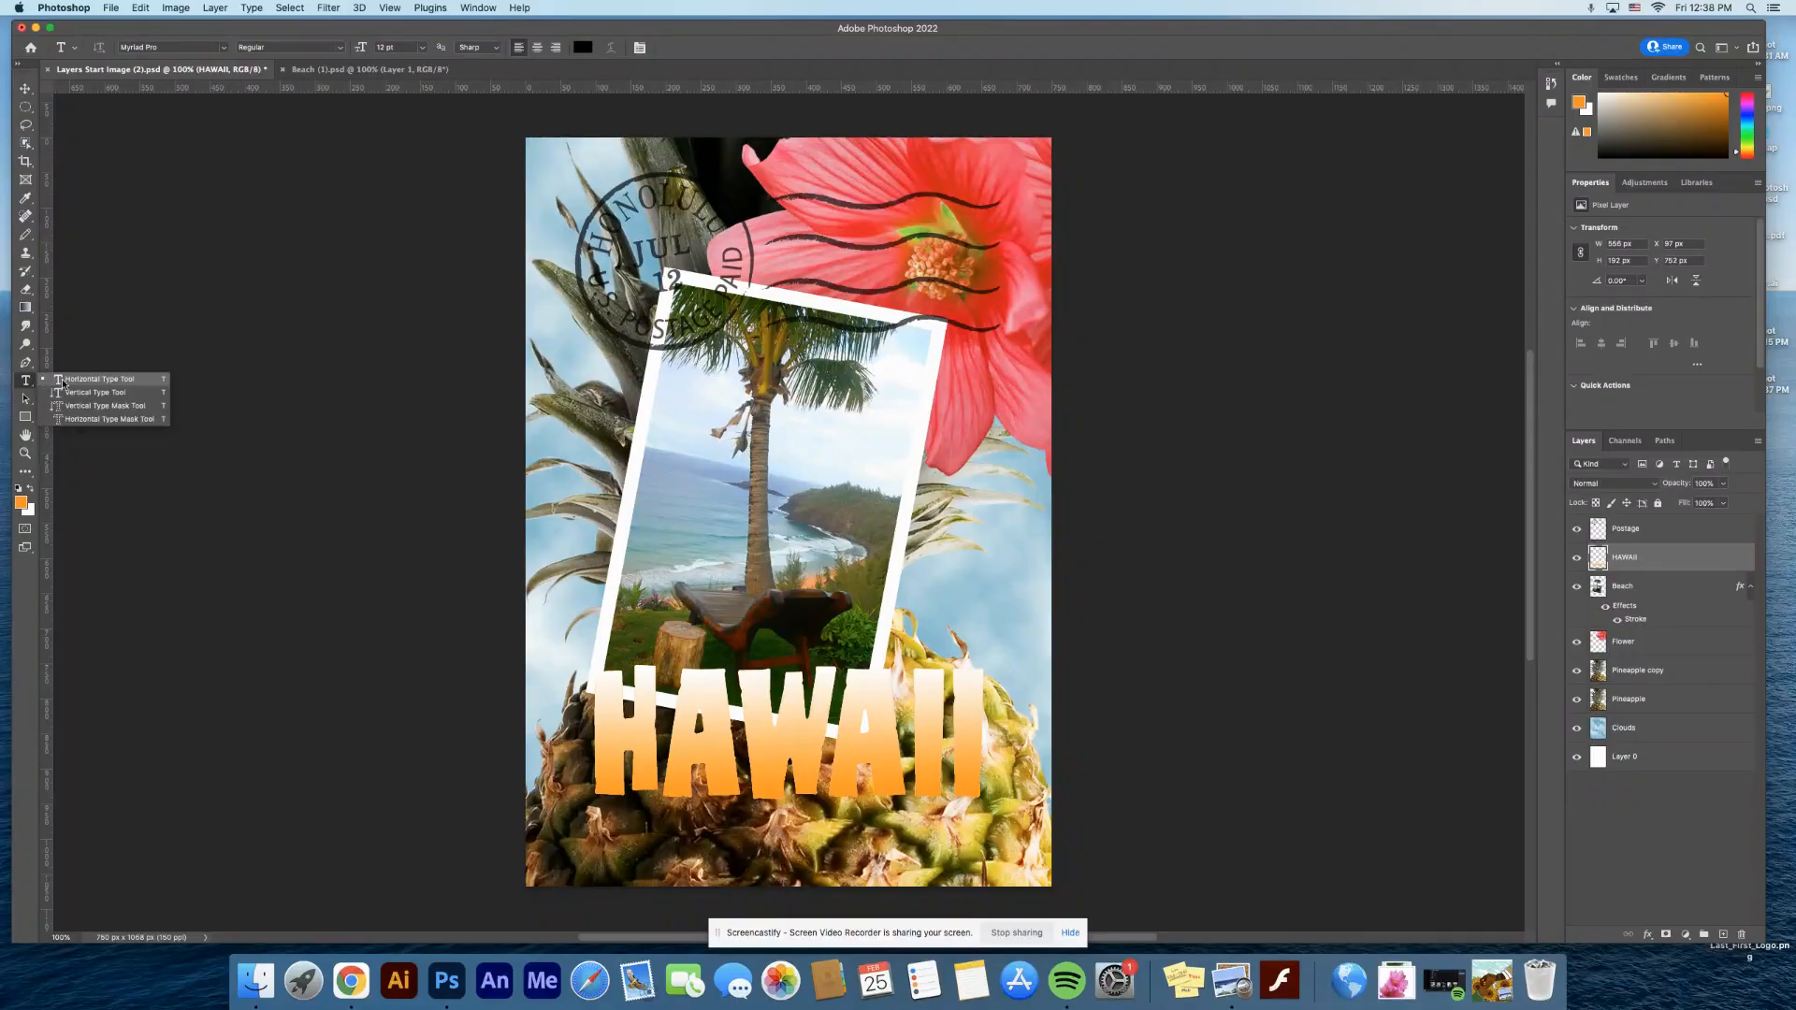
pyautogui.click(59, 380)
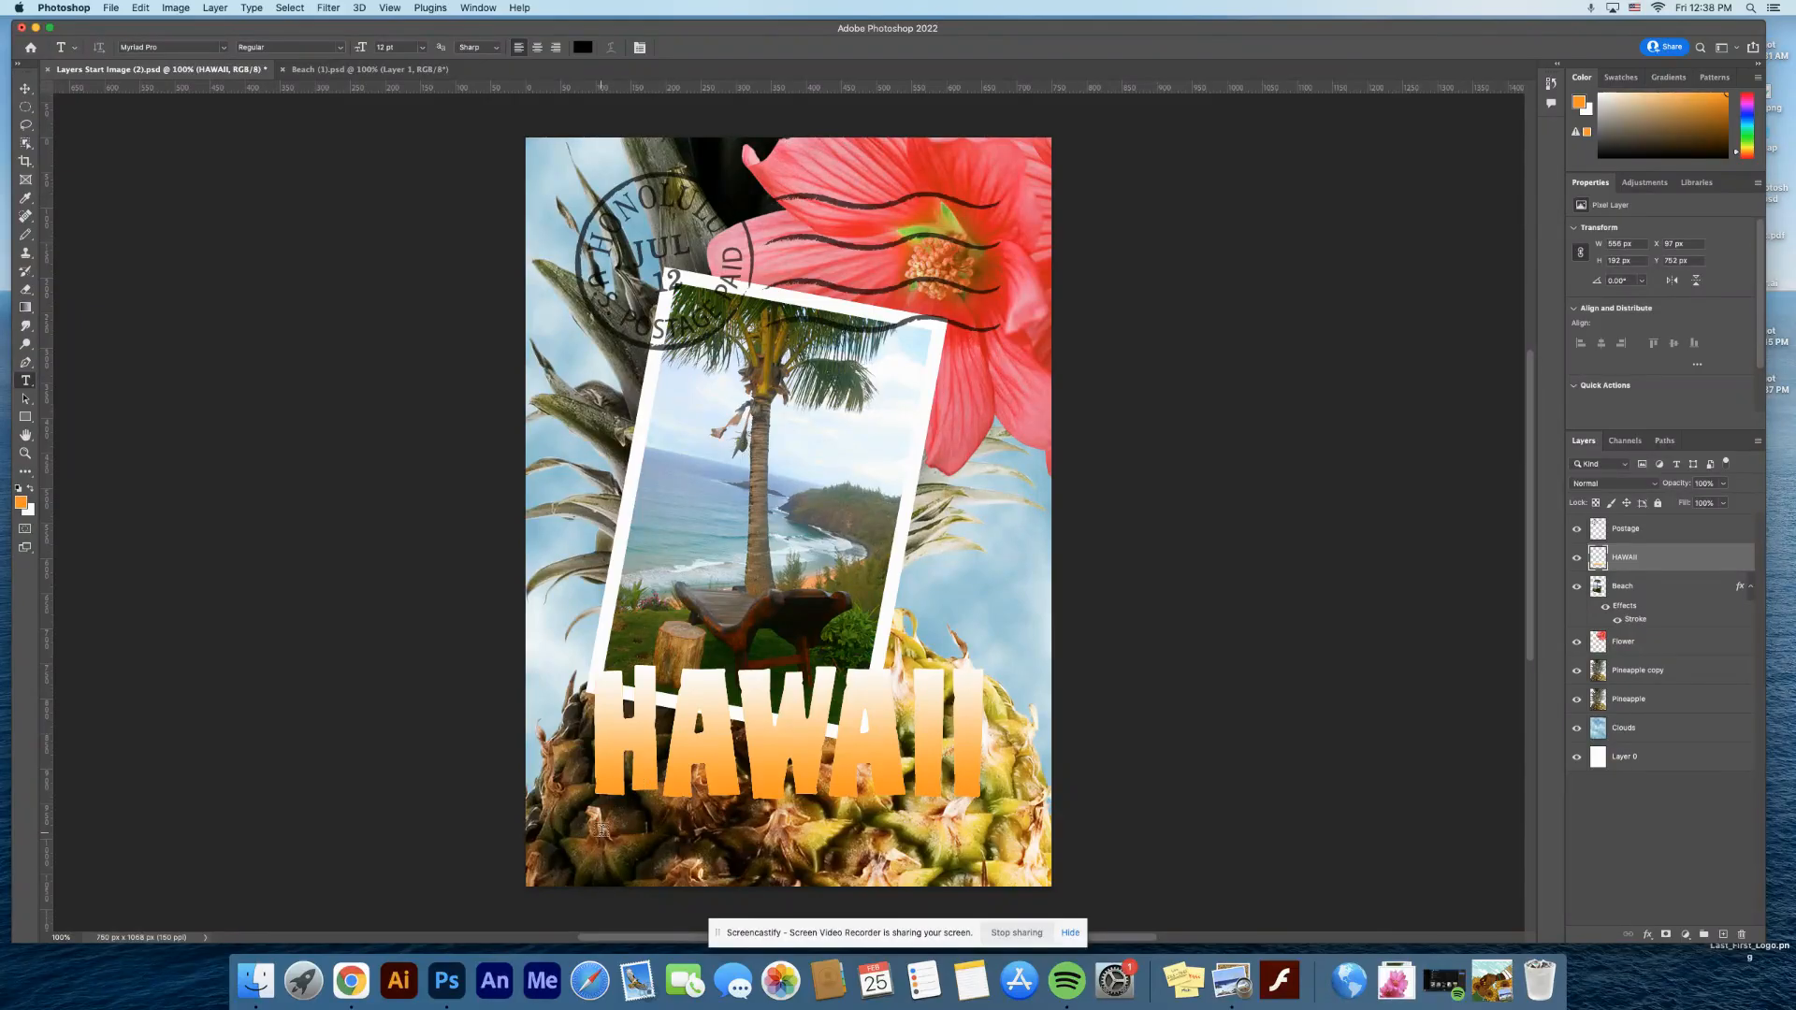
pyautogui.click(608, 828)
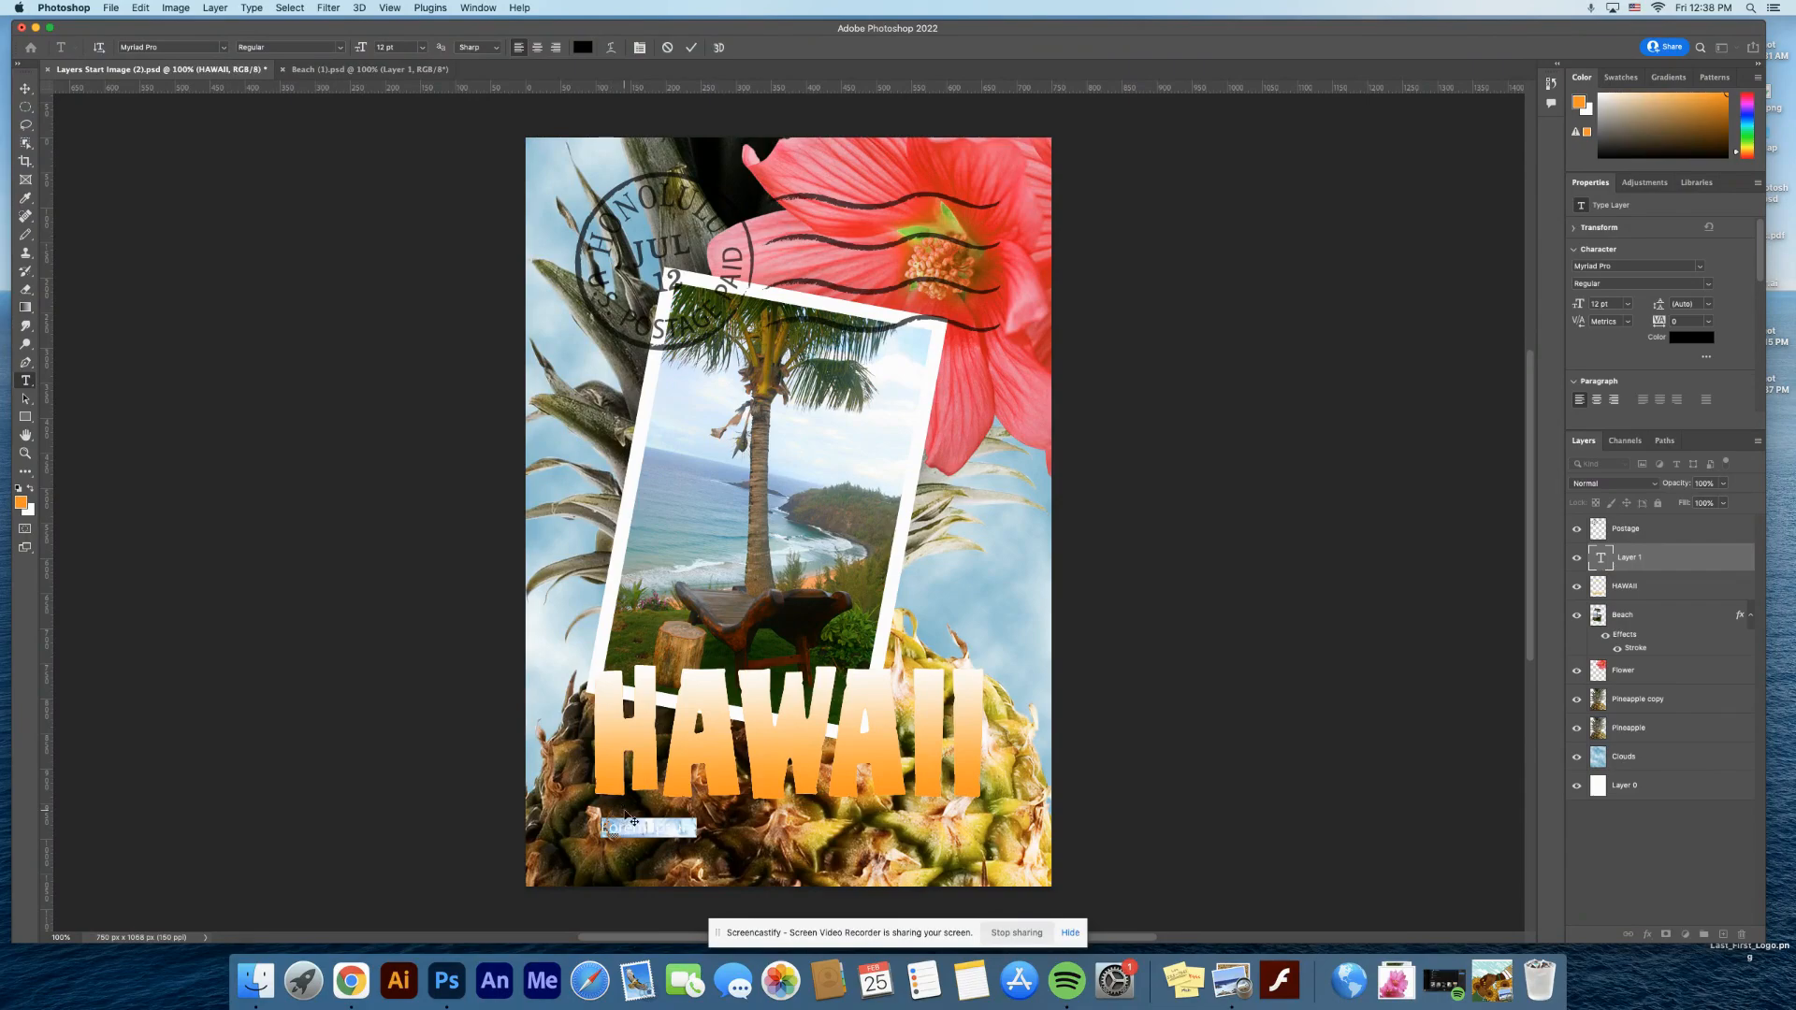
pyautogui.moveTo(609, 830)
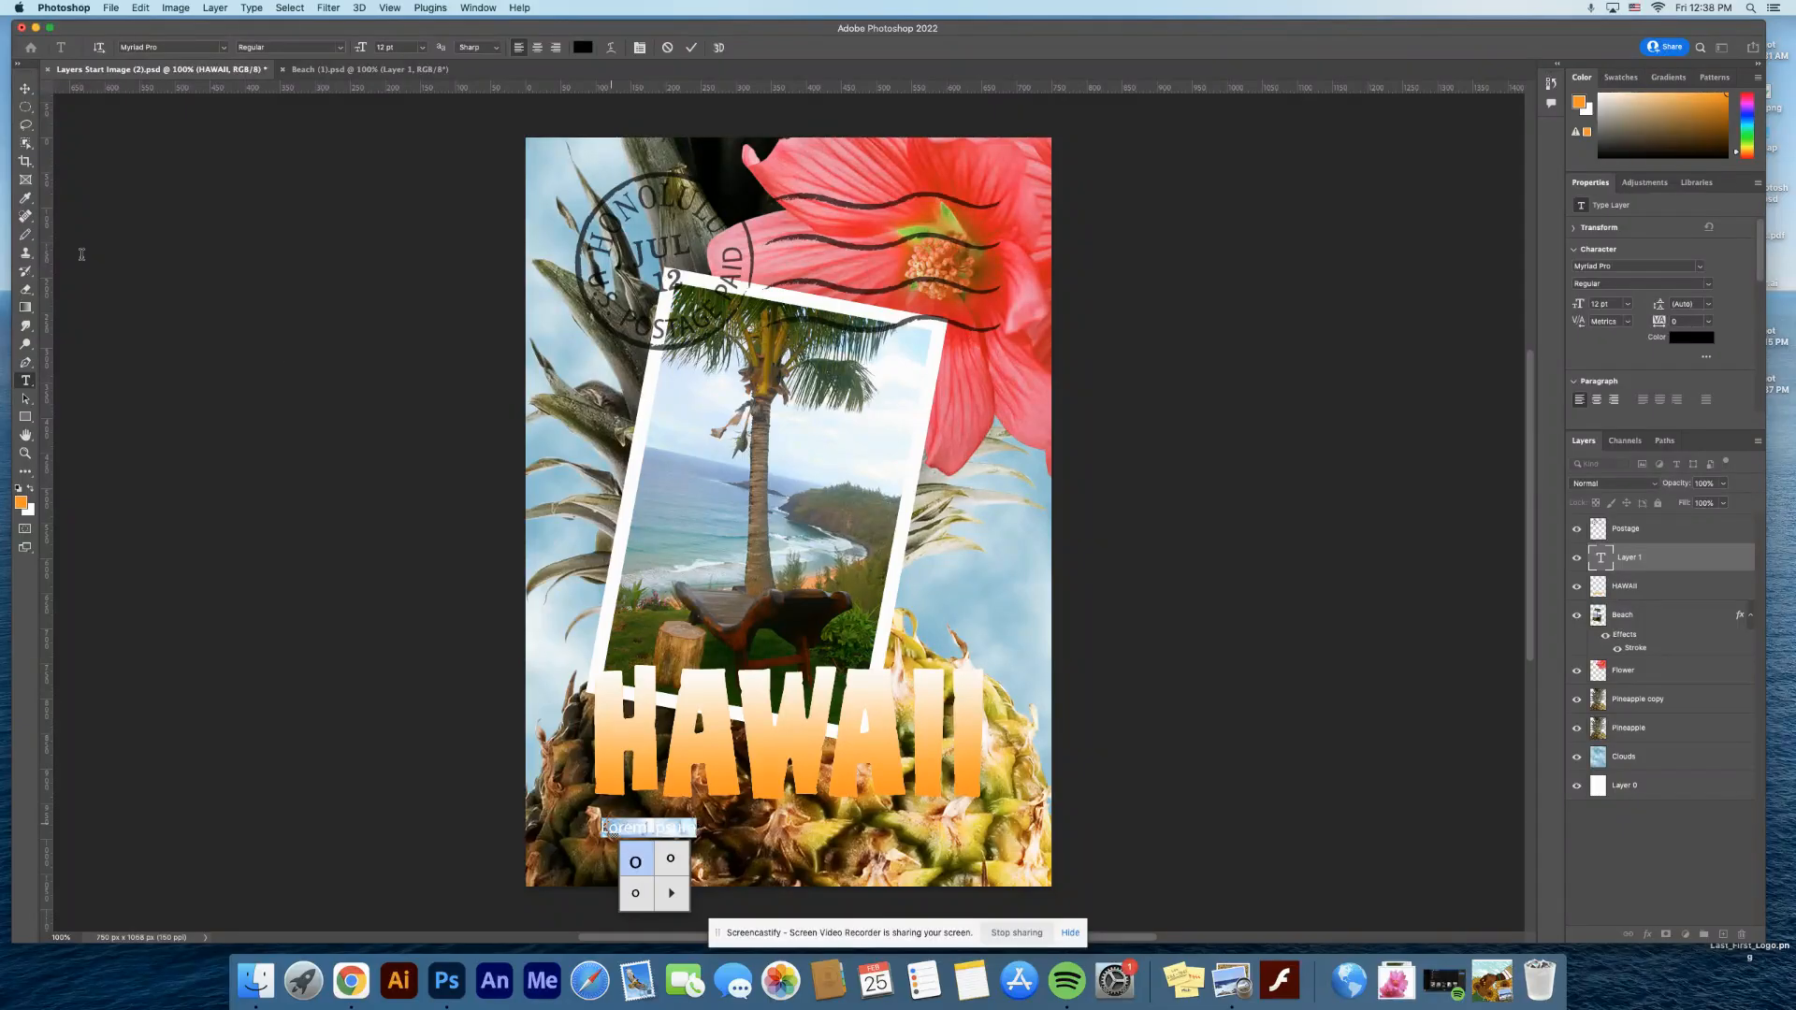
pyautogui.click(25, 88)
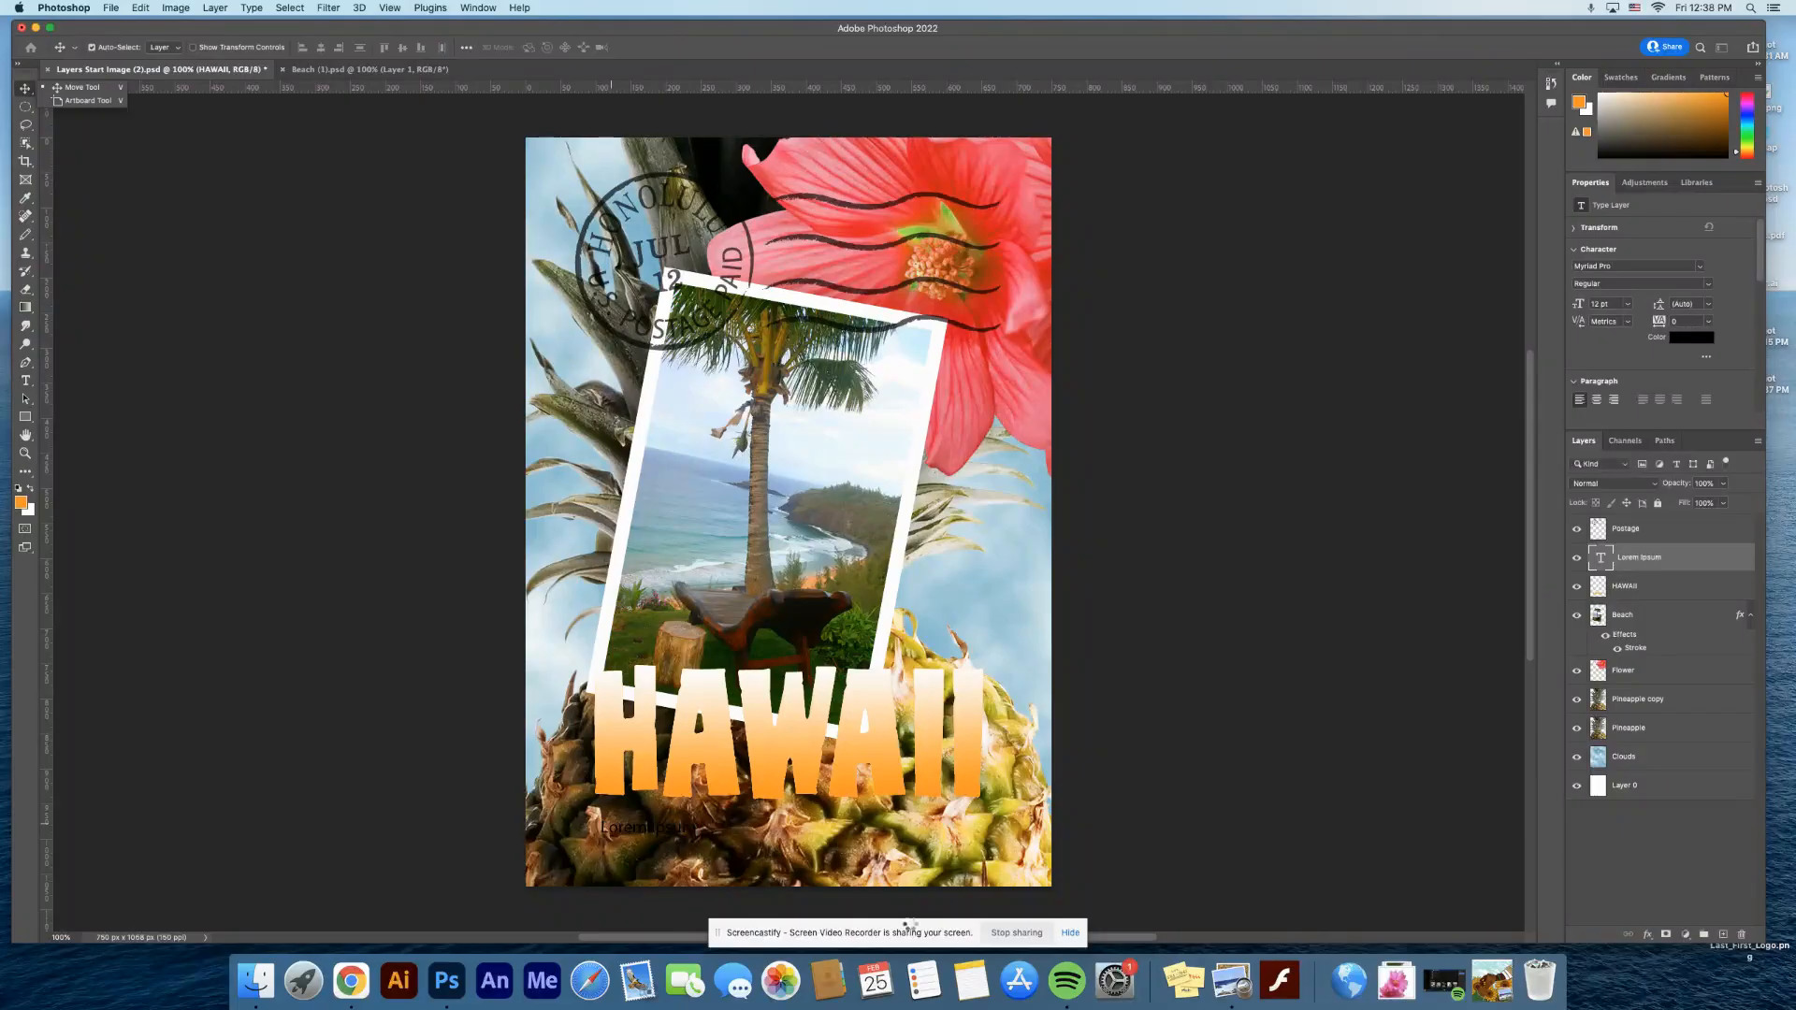
pyautogui.click(728, 840)
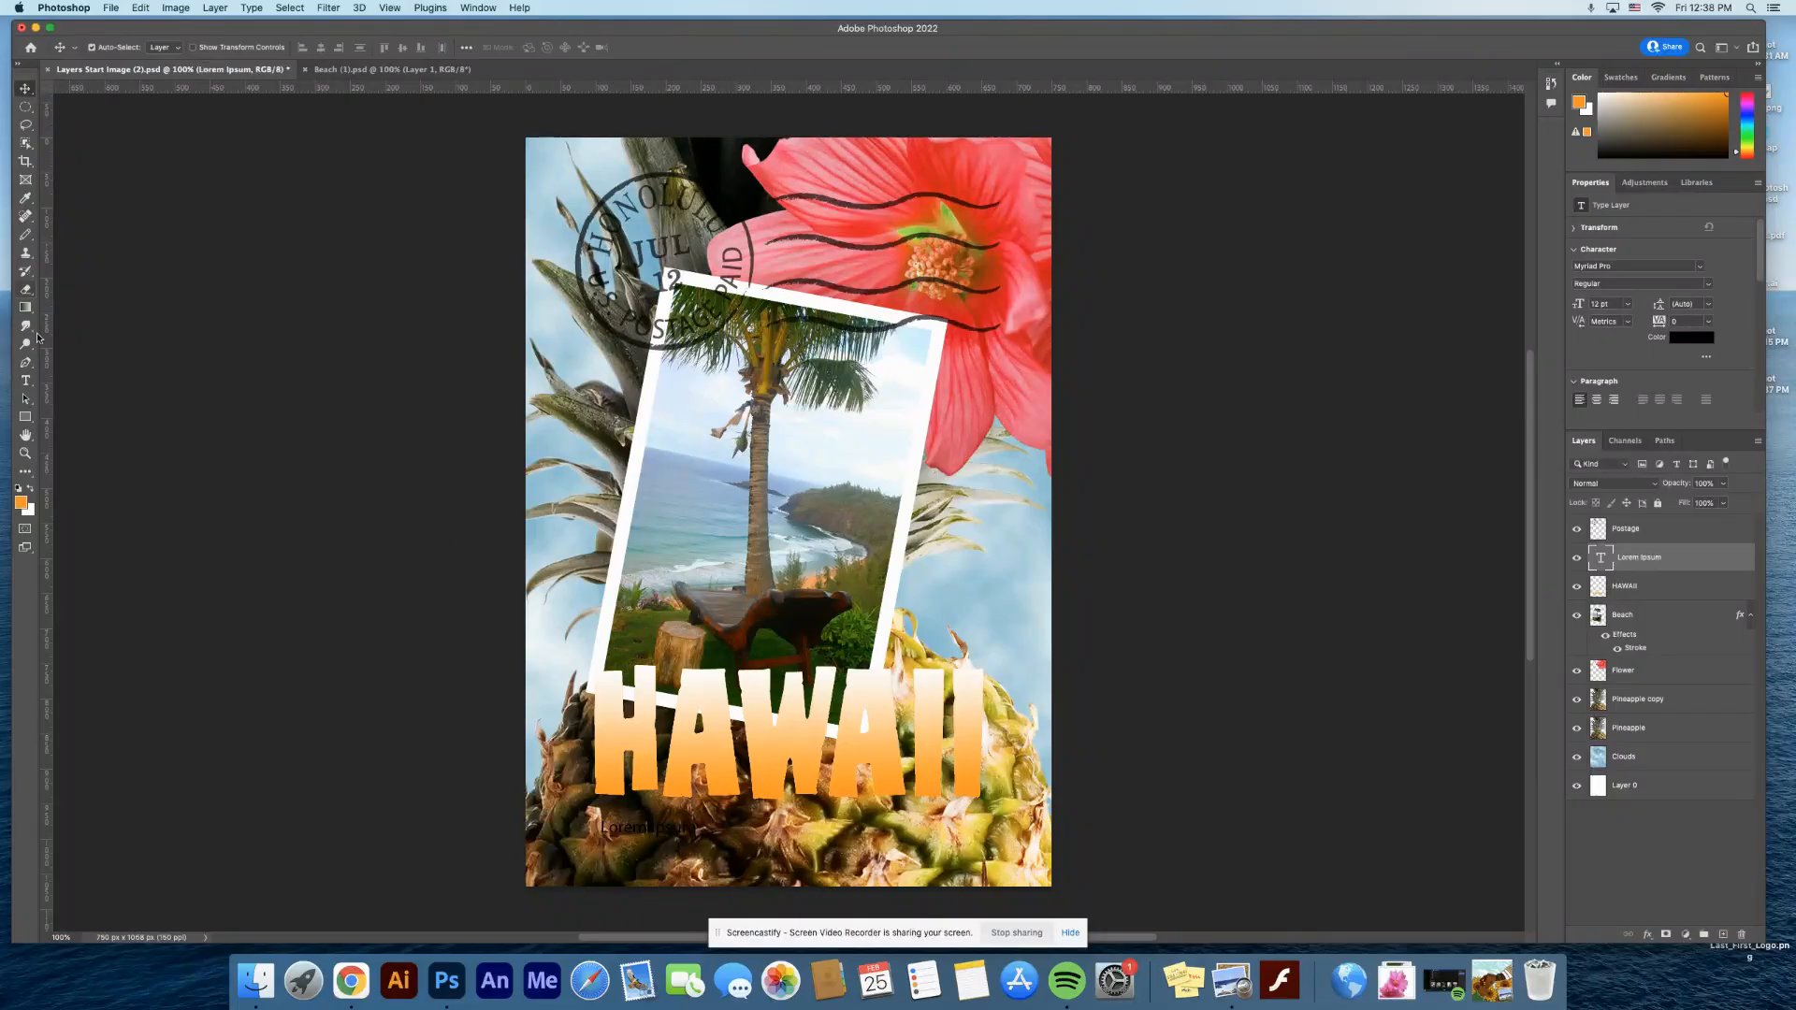
# - Replace the placeholder text below HAWAII with "ISLAND PARADISE"
pyautogui.click(27, 385)
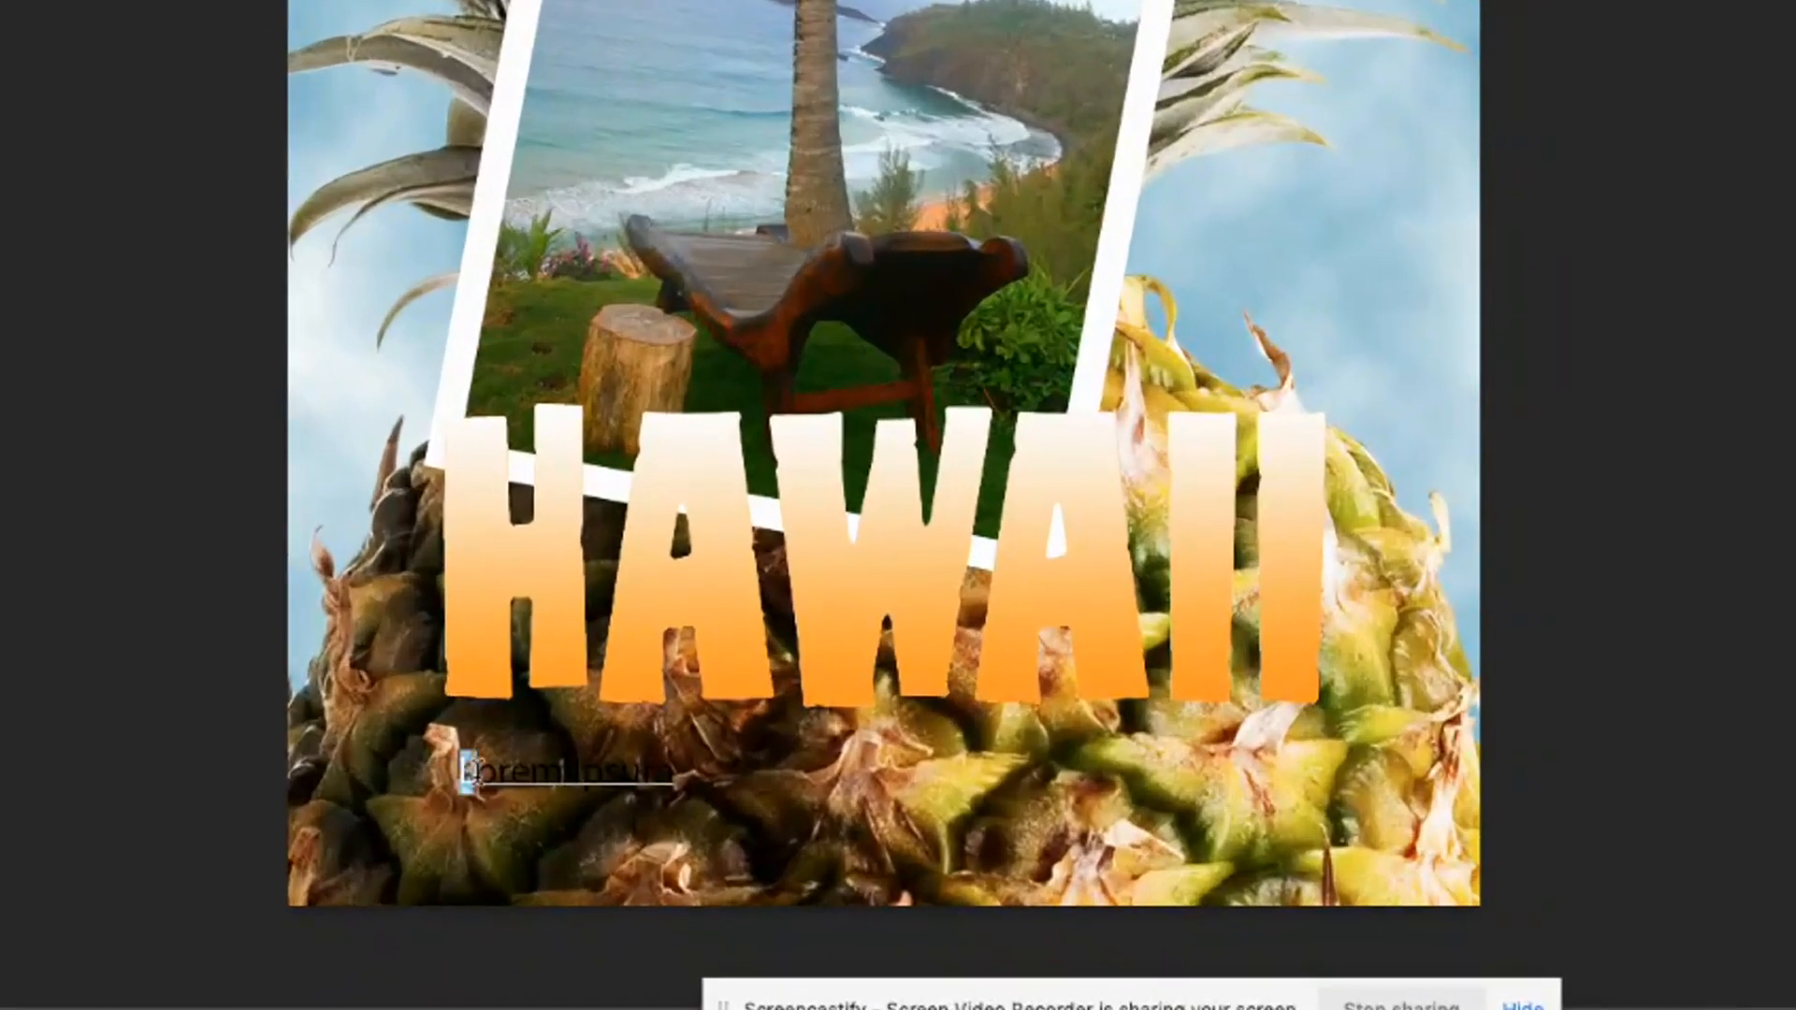
pyautogui.moveTo(605, 825); pyautogui.dragTo(713, 835)
pyautogui.write('ISLAND')
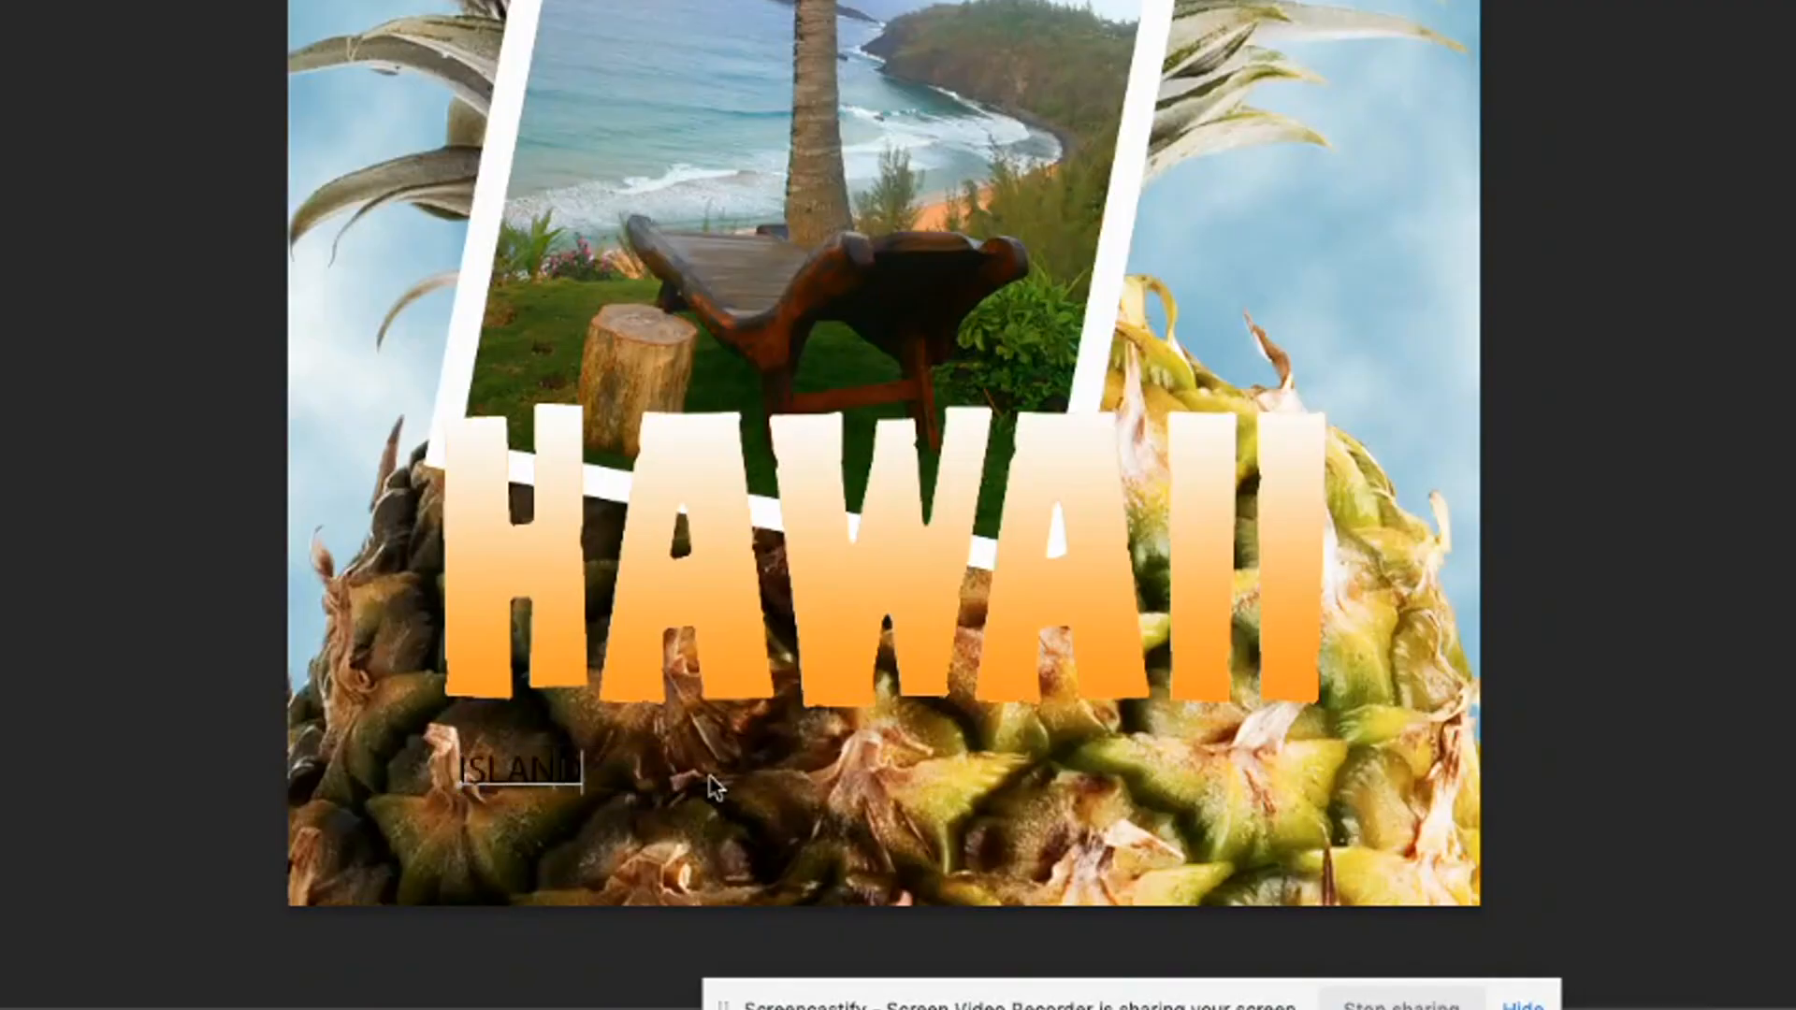
pyautogui.write(' PARADISE')
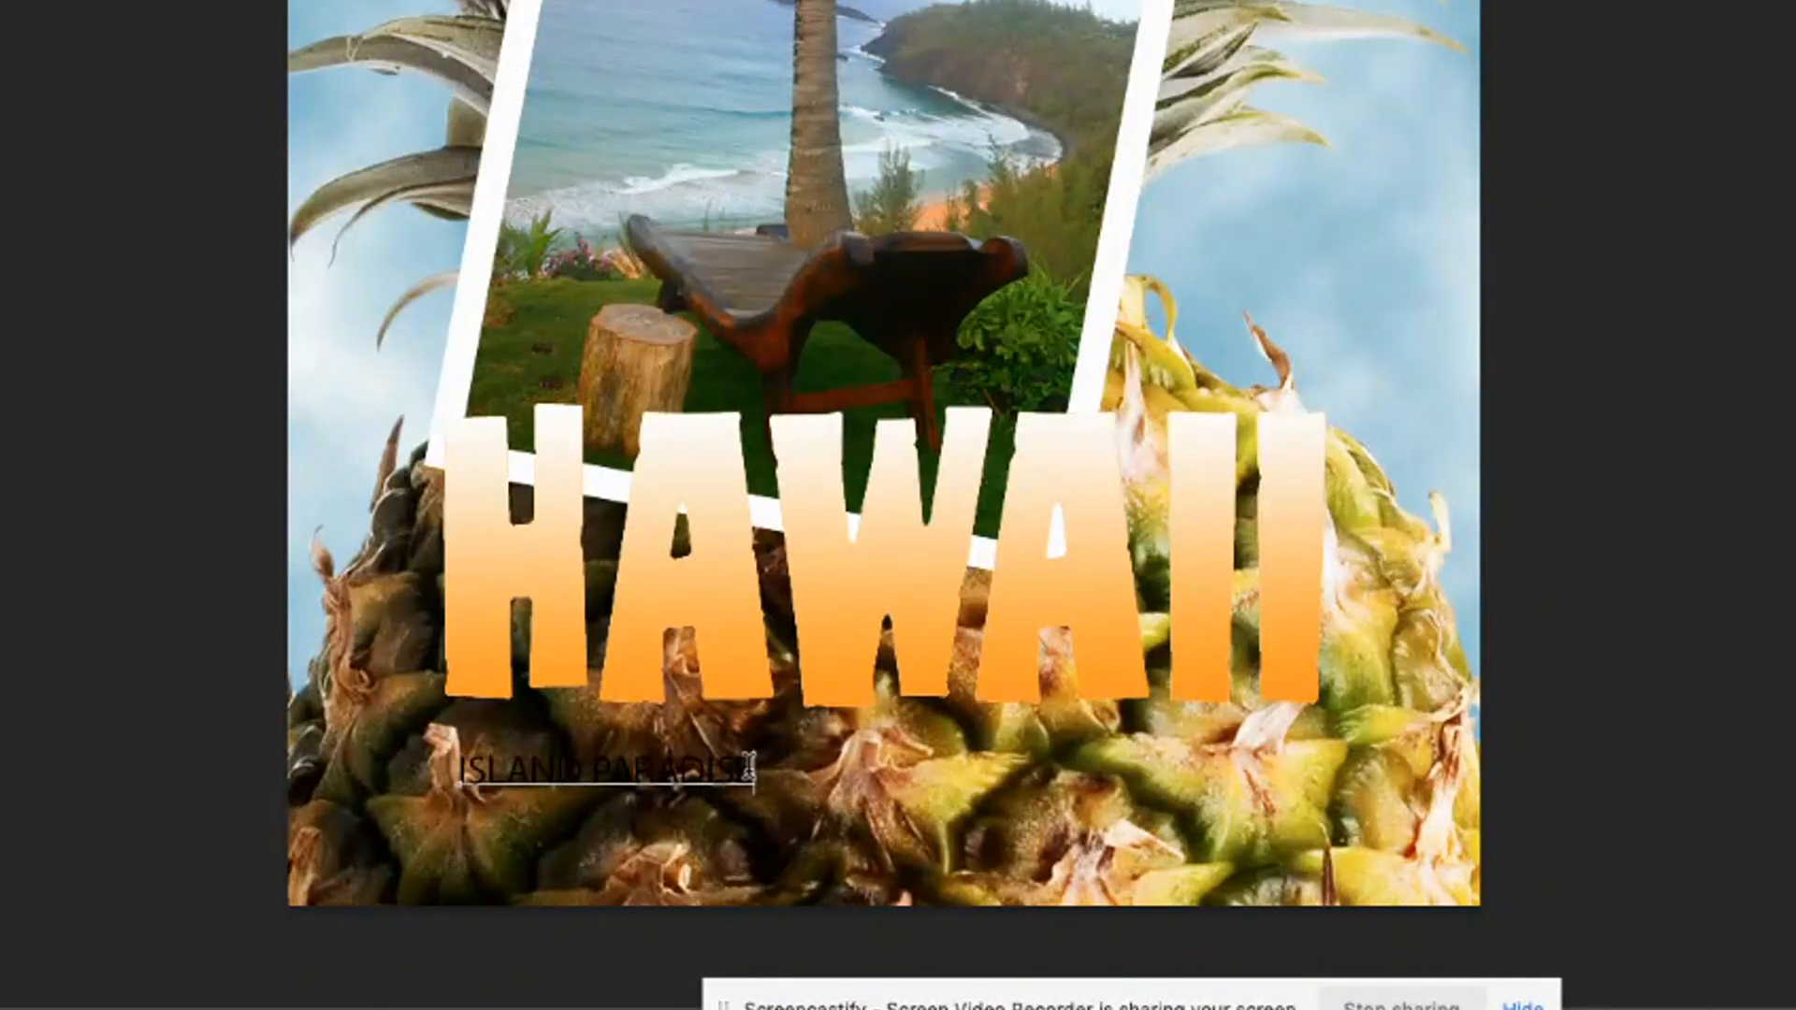
# - Color the whole ISLAND PARADISE text bright green (R 126, G 243, B 0), commit it, and return to the Horizontal Type tool
pyautogui.moveTo(751, 768); pyautogui.dragTo(440, 772)
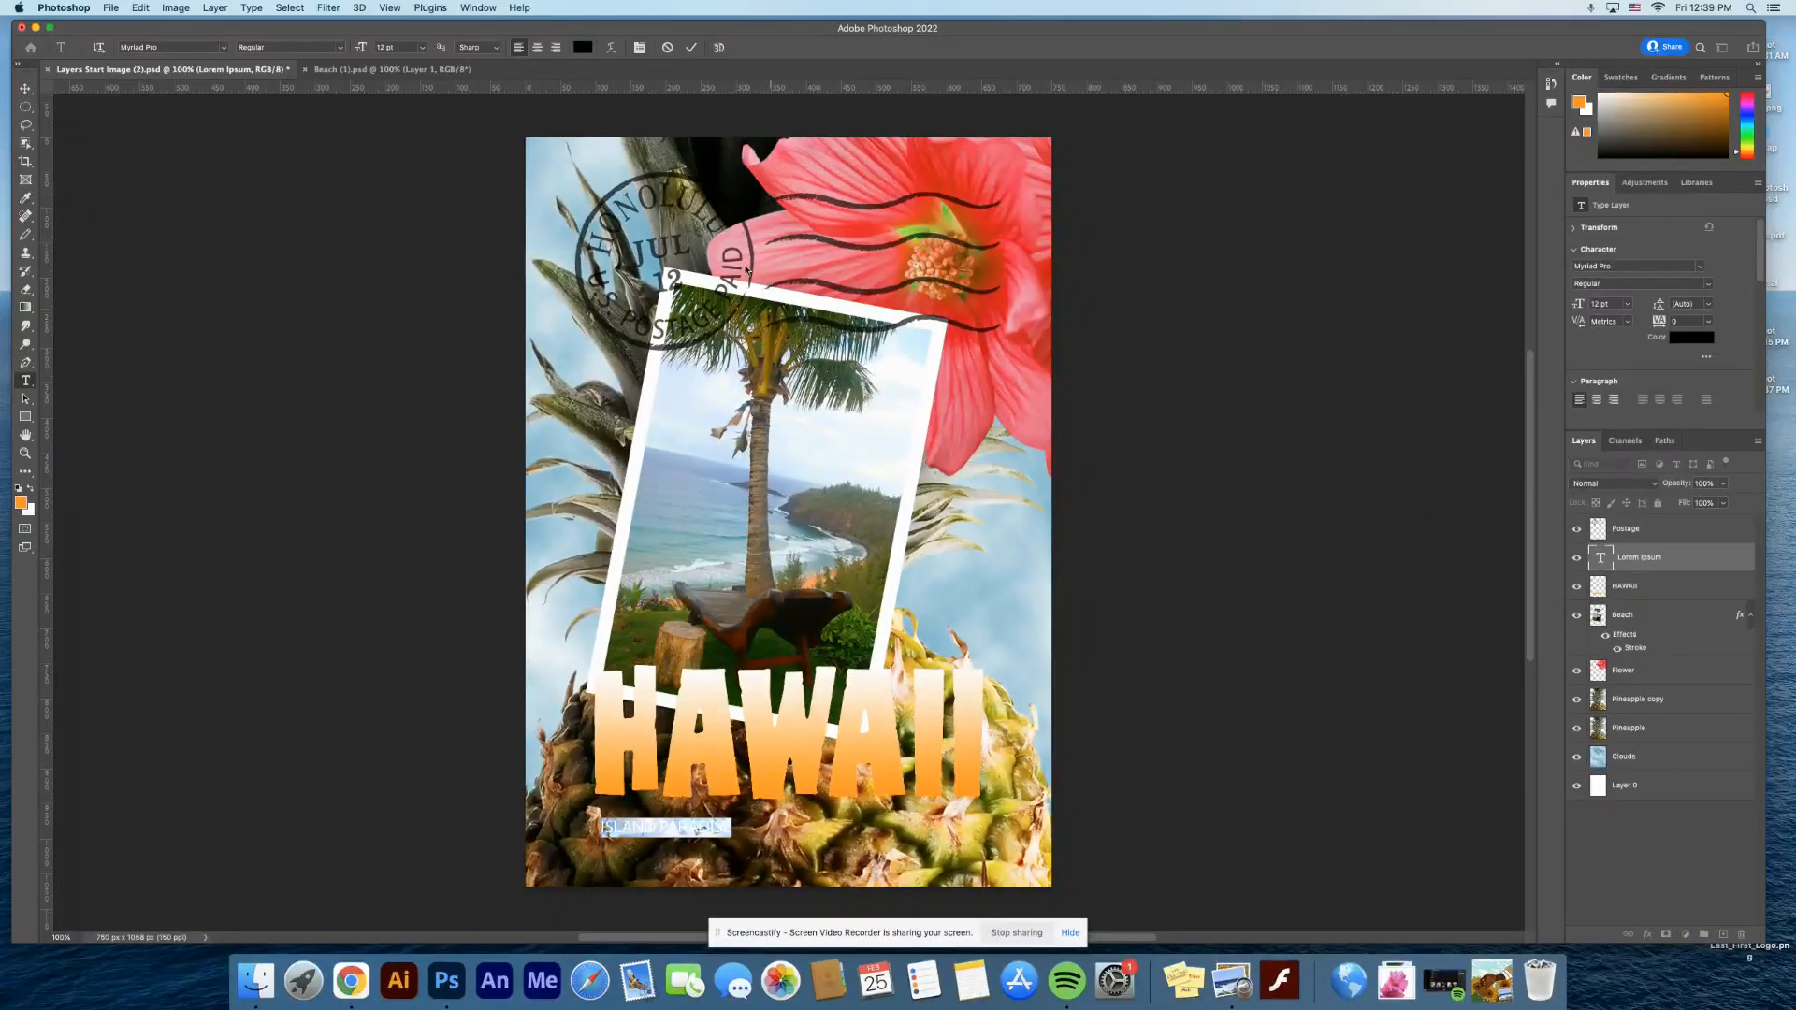
pyautogui.click(582, 48)
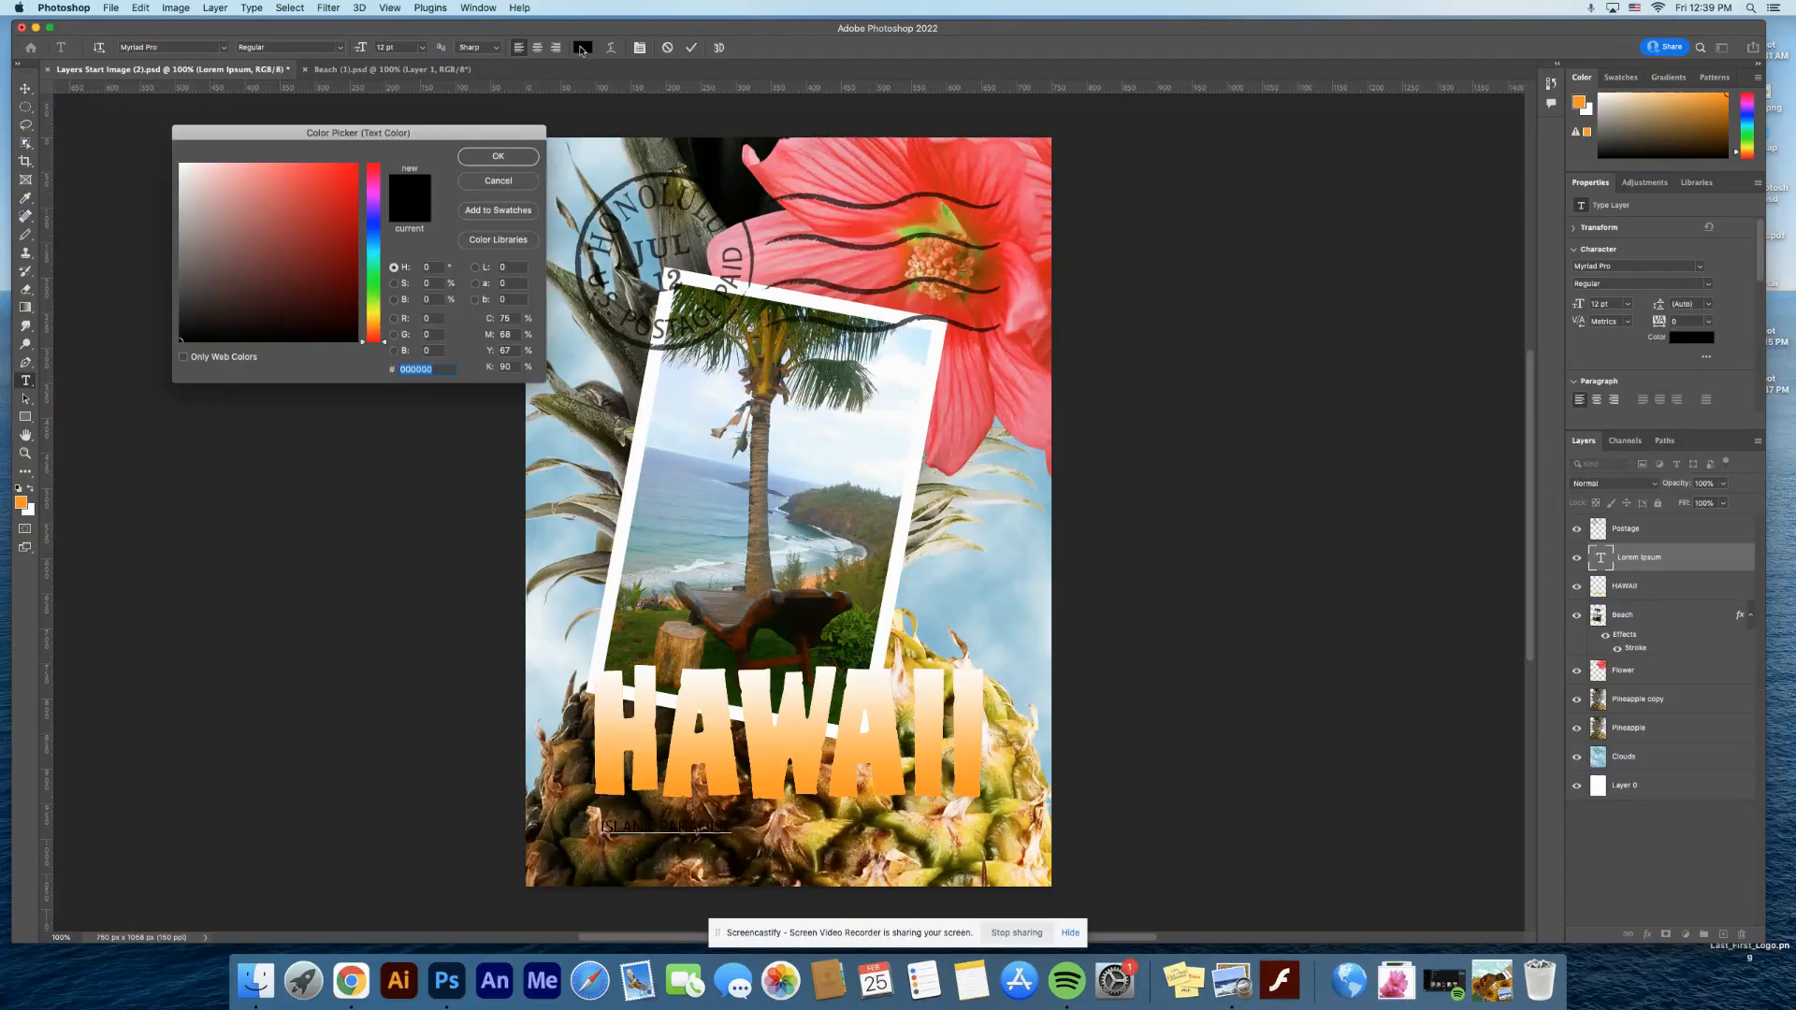
pyautogui.click(375, 300)
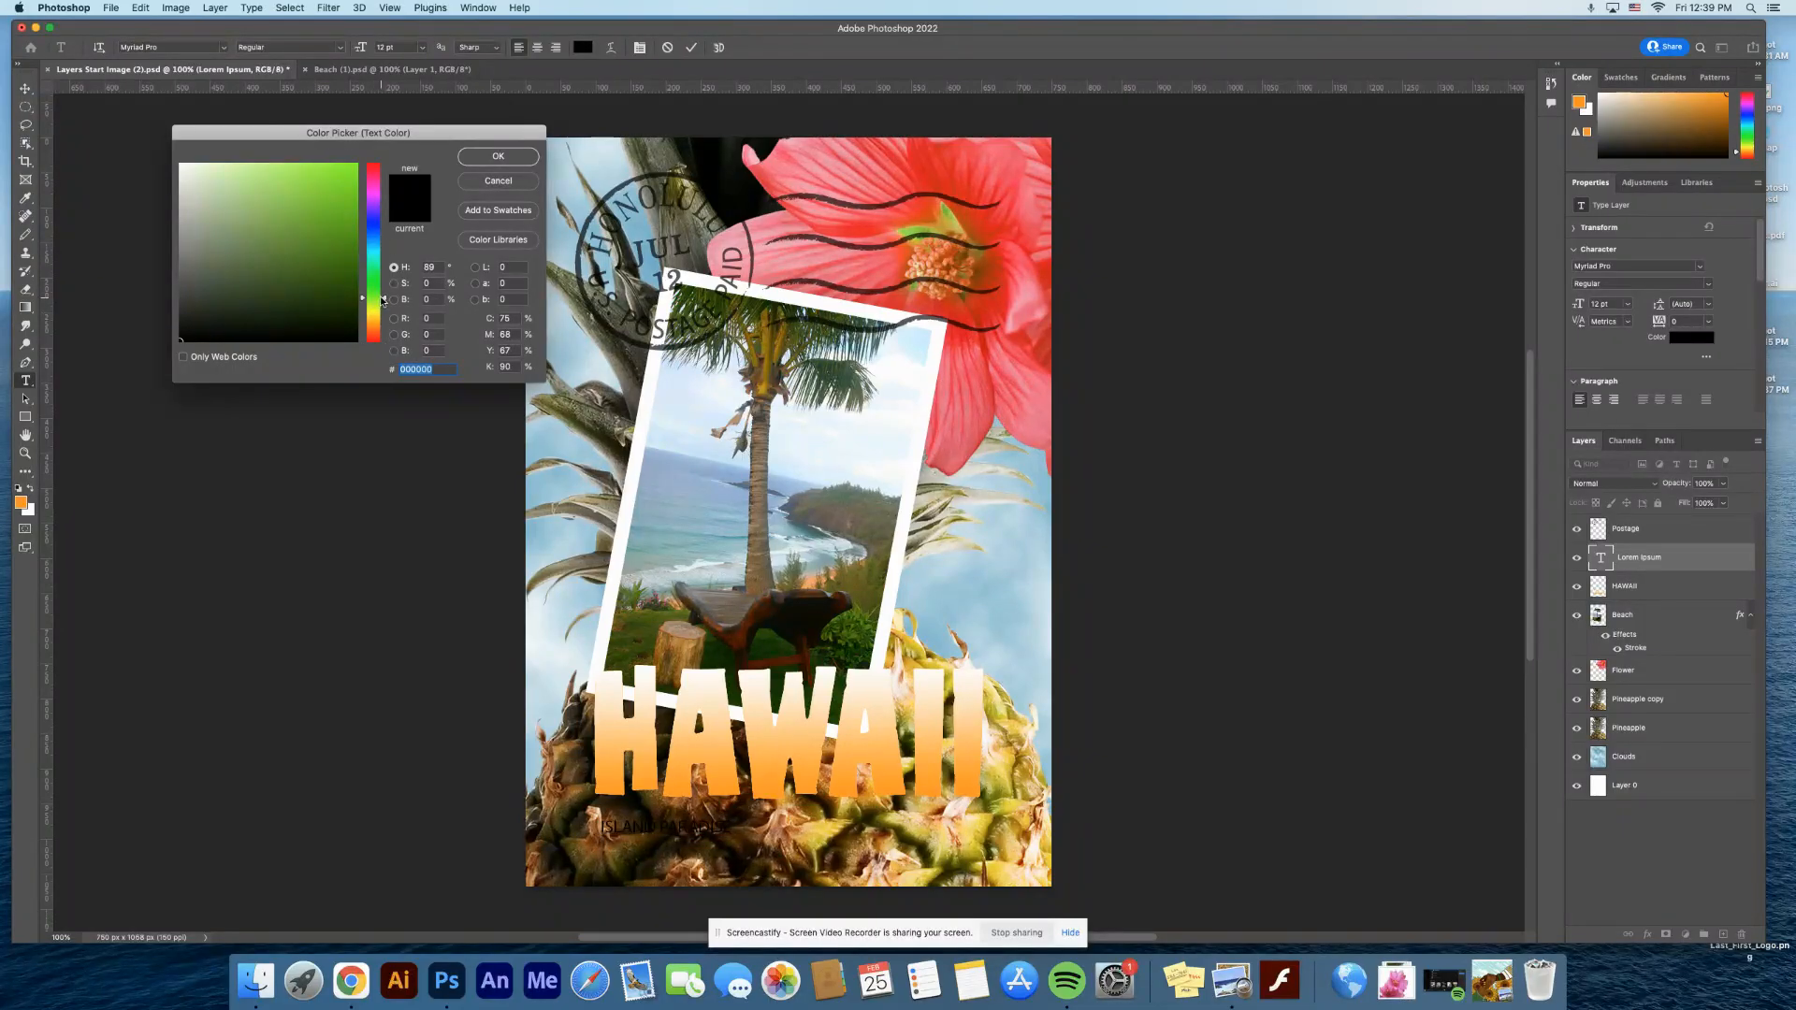
pyautogui.click(359, 171)
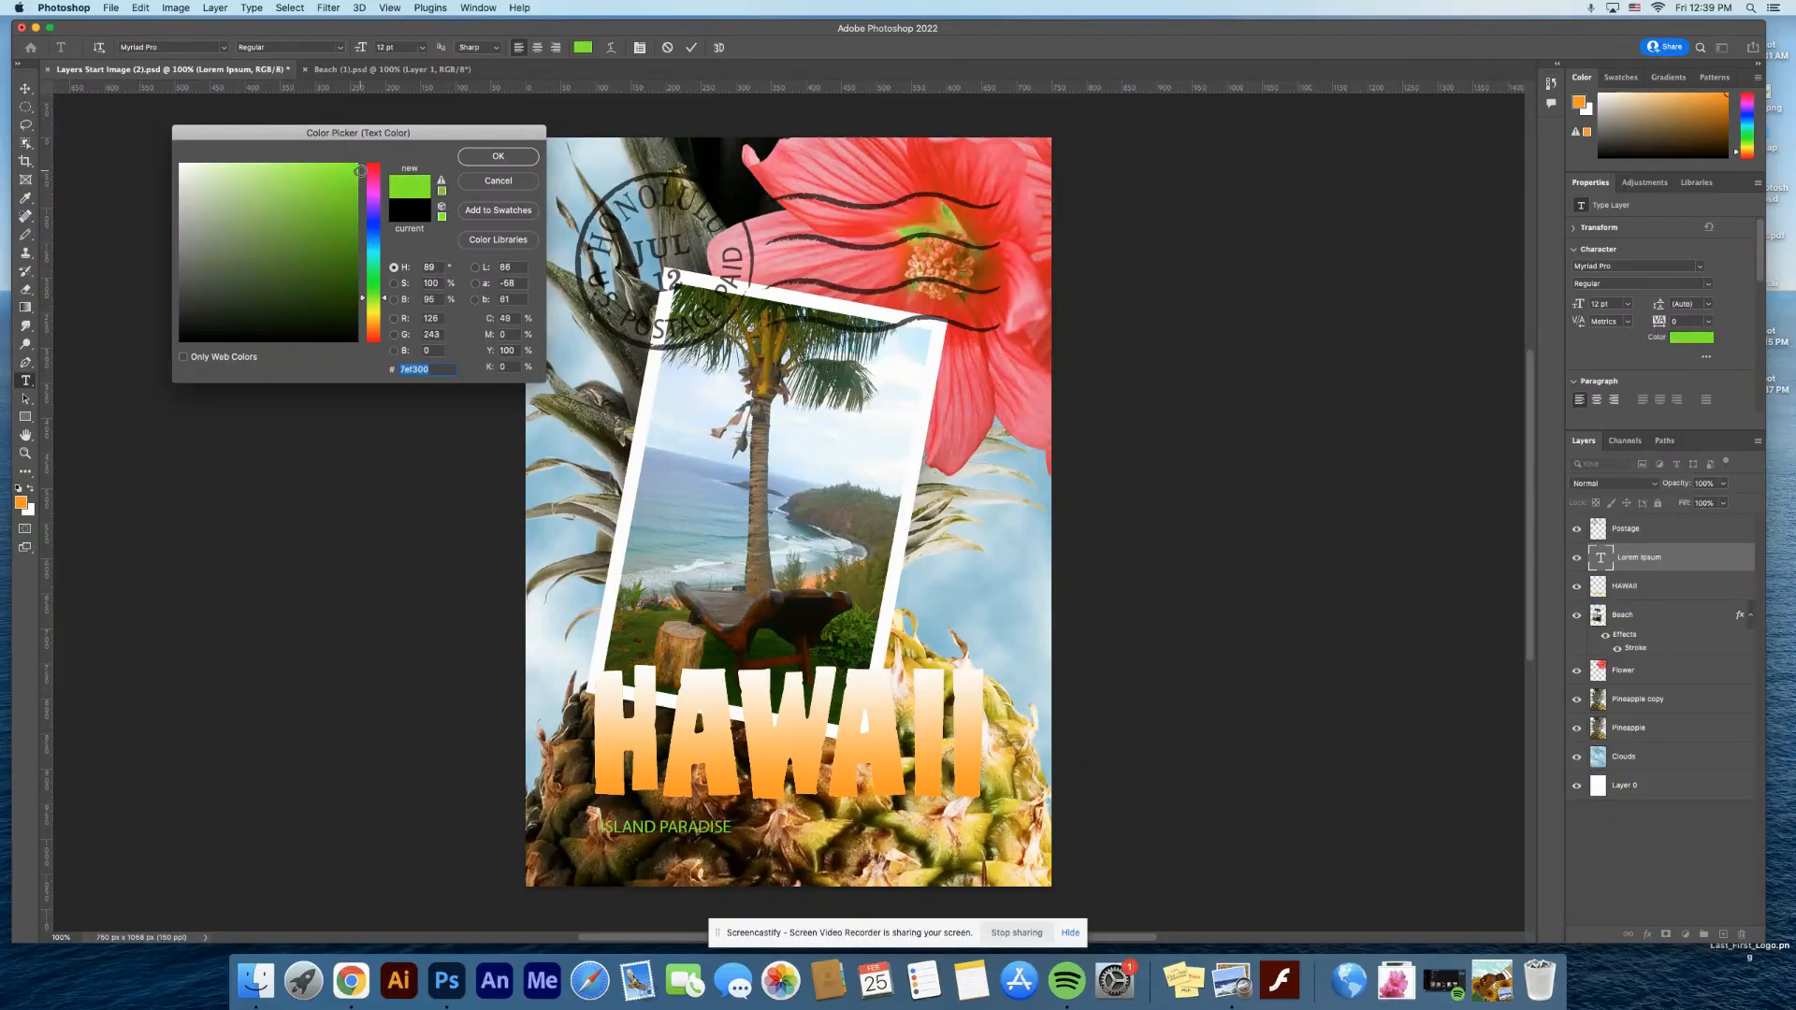
pyautogui.click(490, 159)
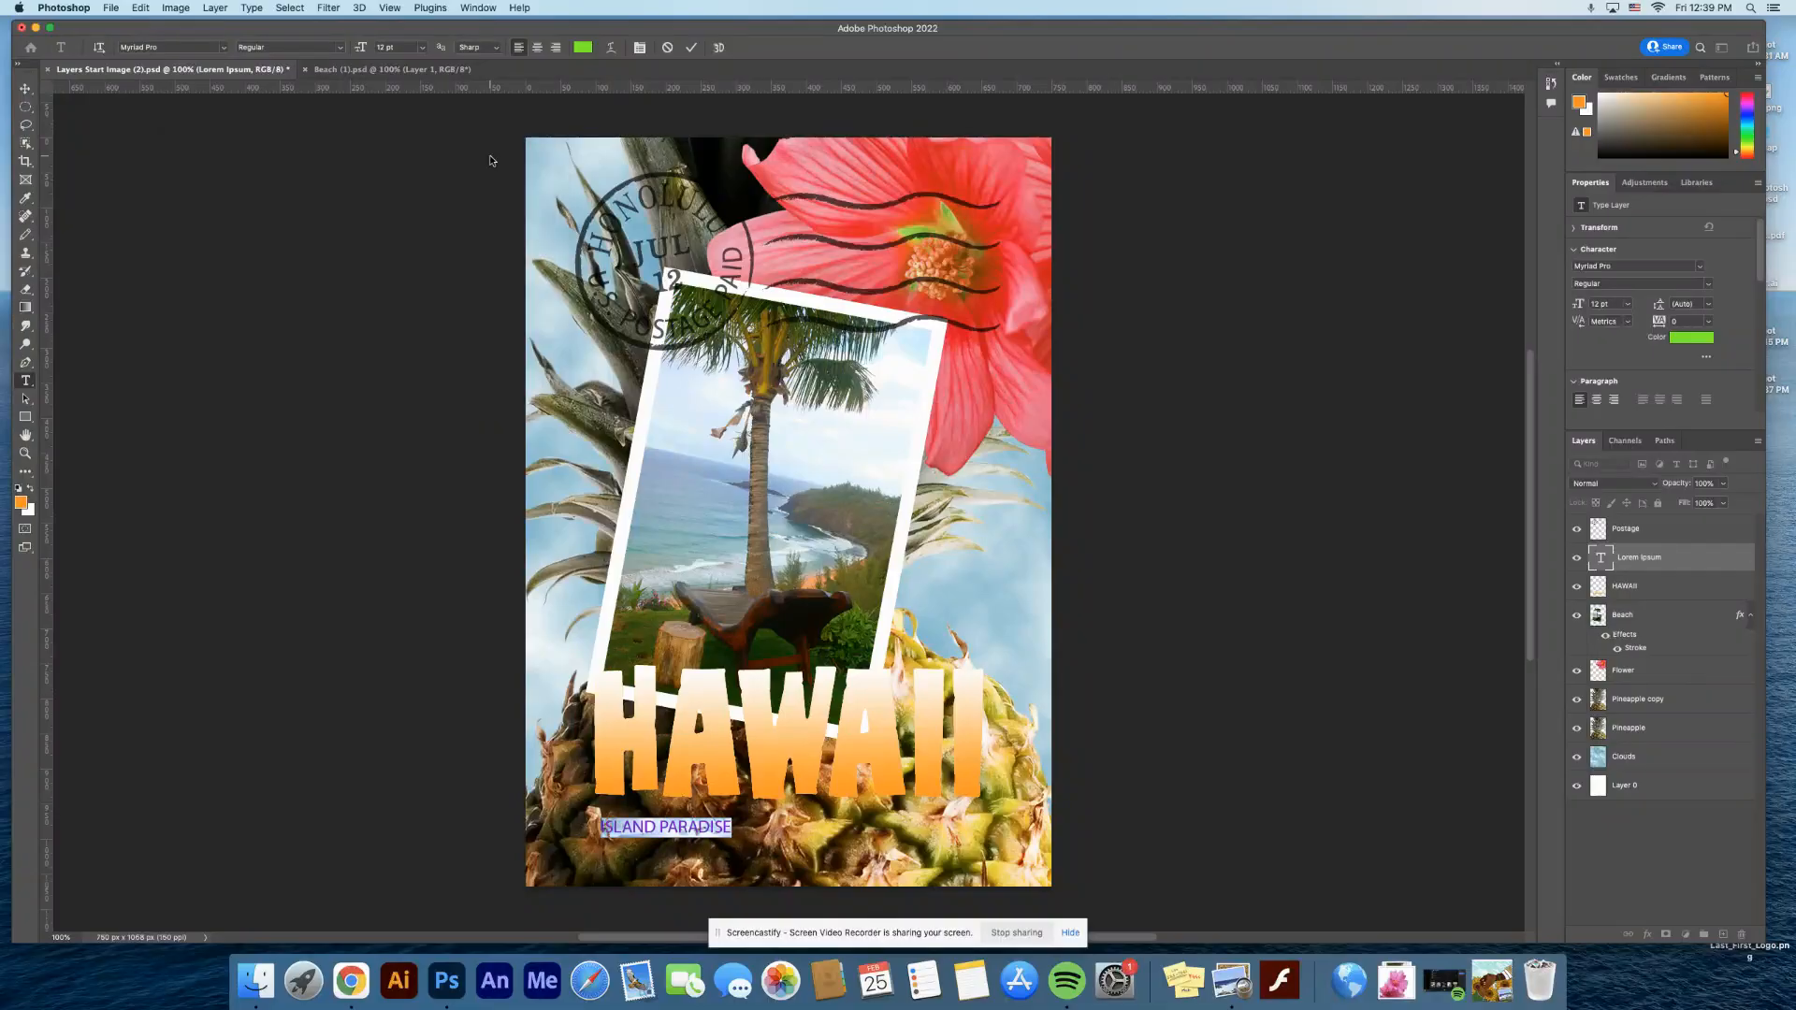
pyautogui.click(26, 88)
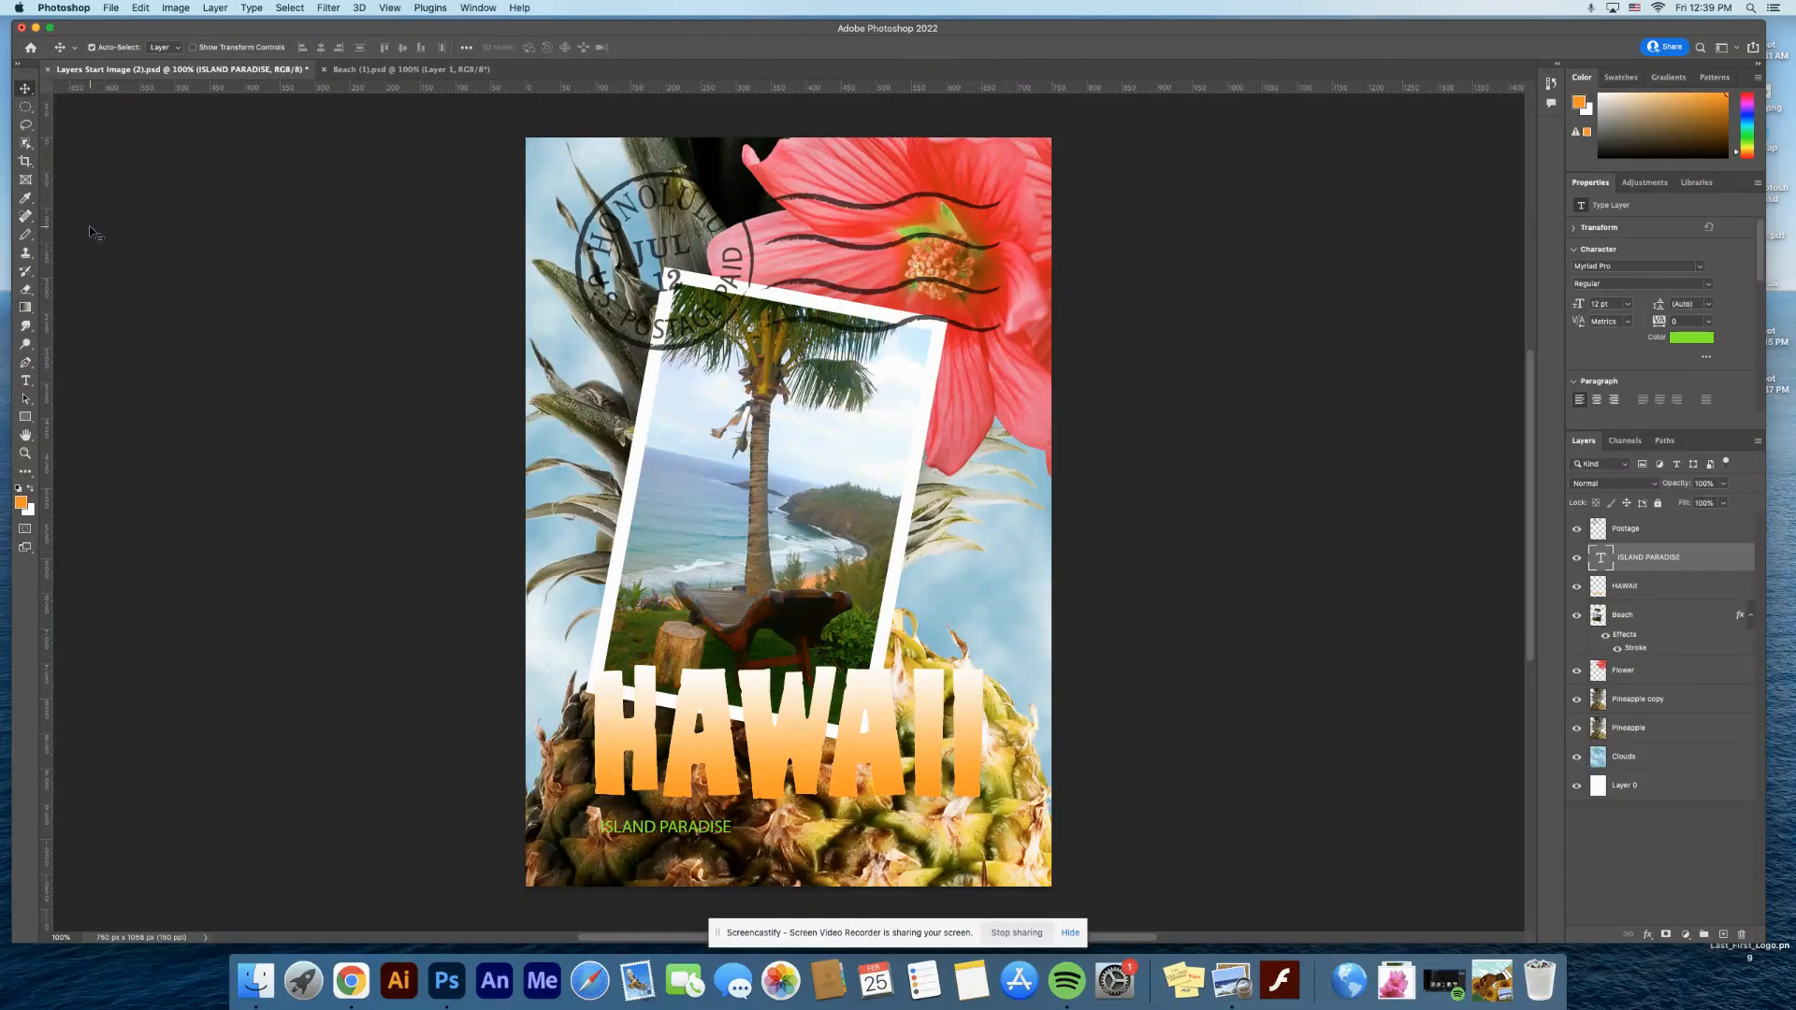
pyautogui.click(25, 380)
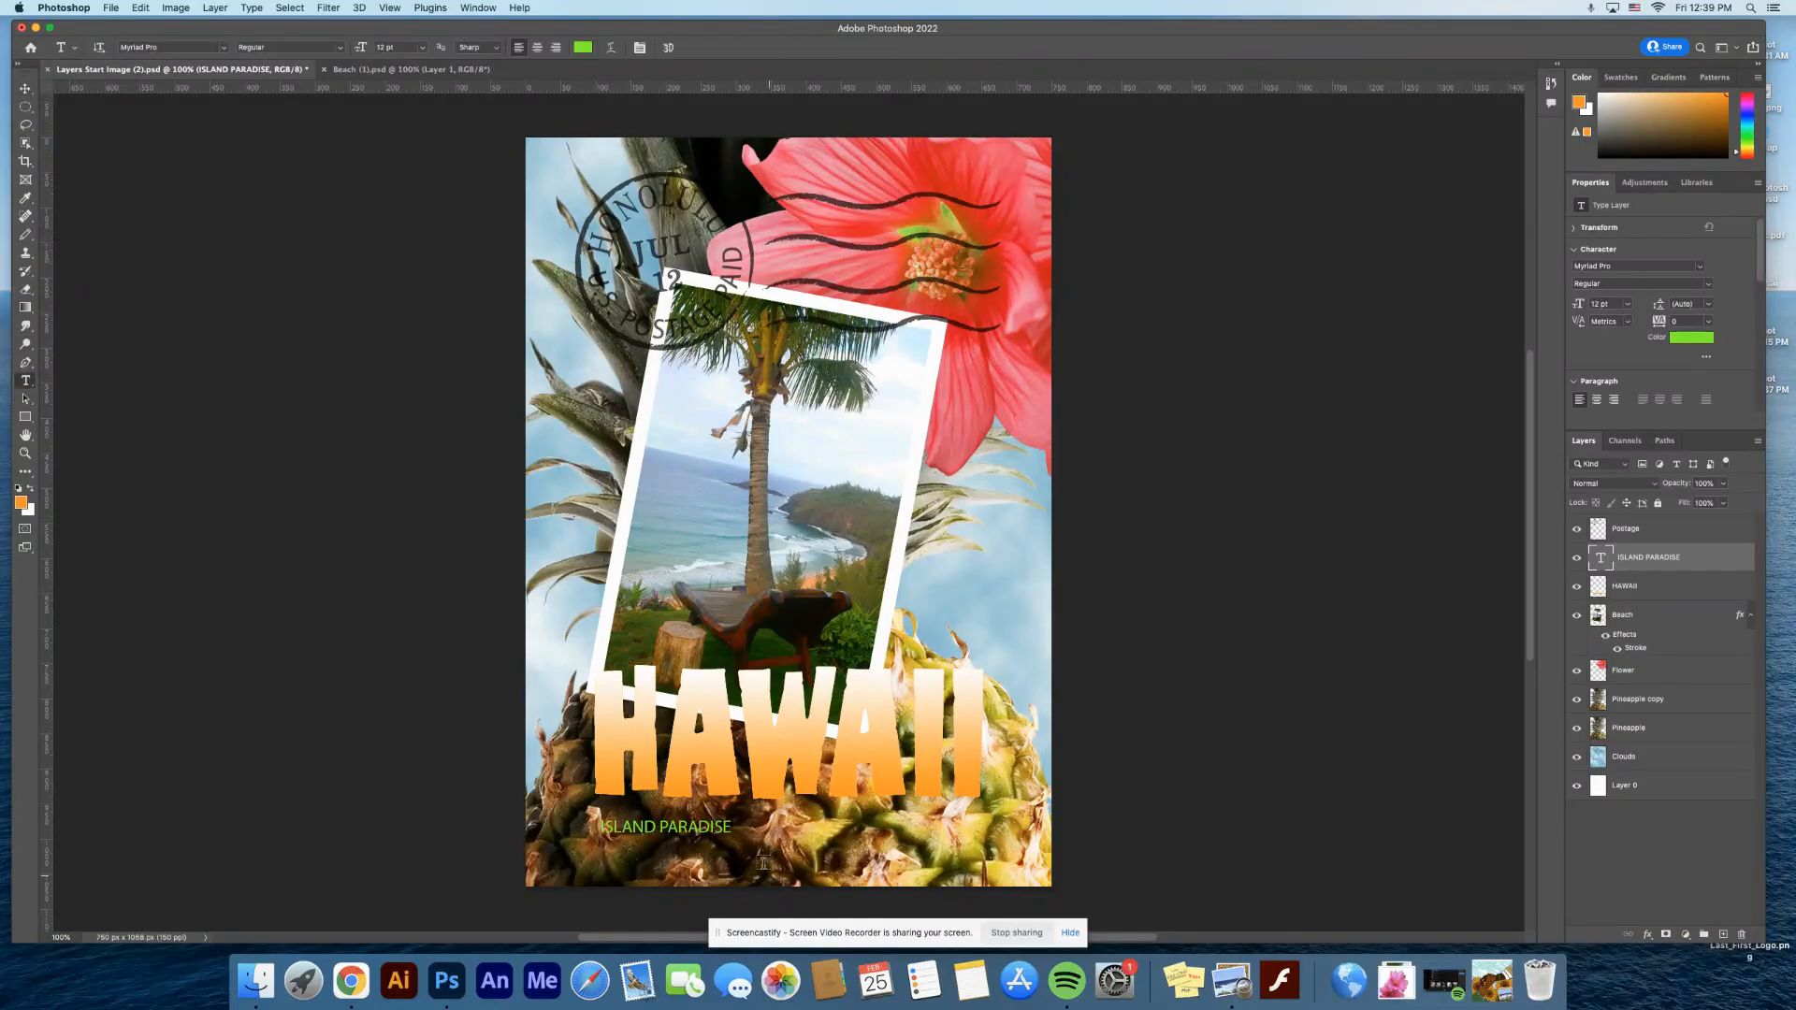
# - Change the font of the whole ISLAND PARADISE text to Avenir Next Condensed
pyautogui.moveTo(733, 827); pyautogui.dragTo(597, 827)
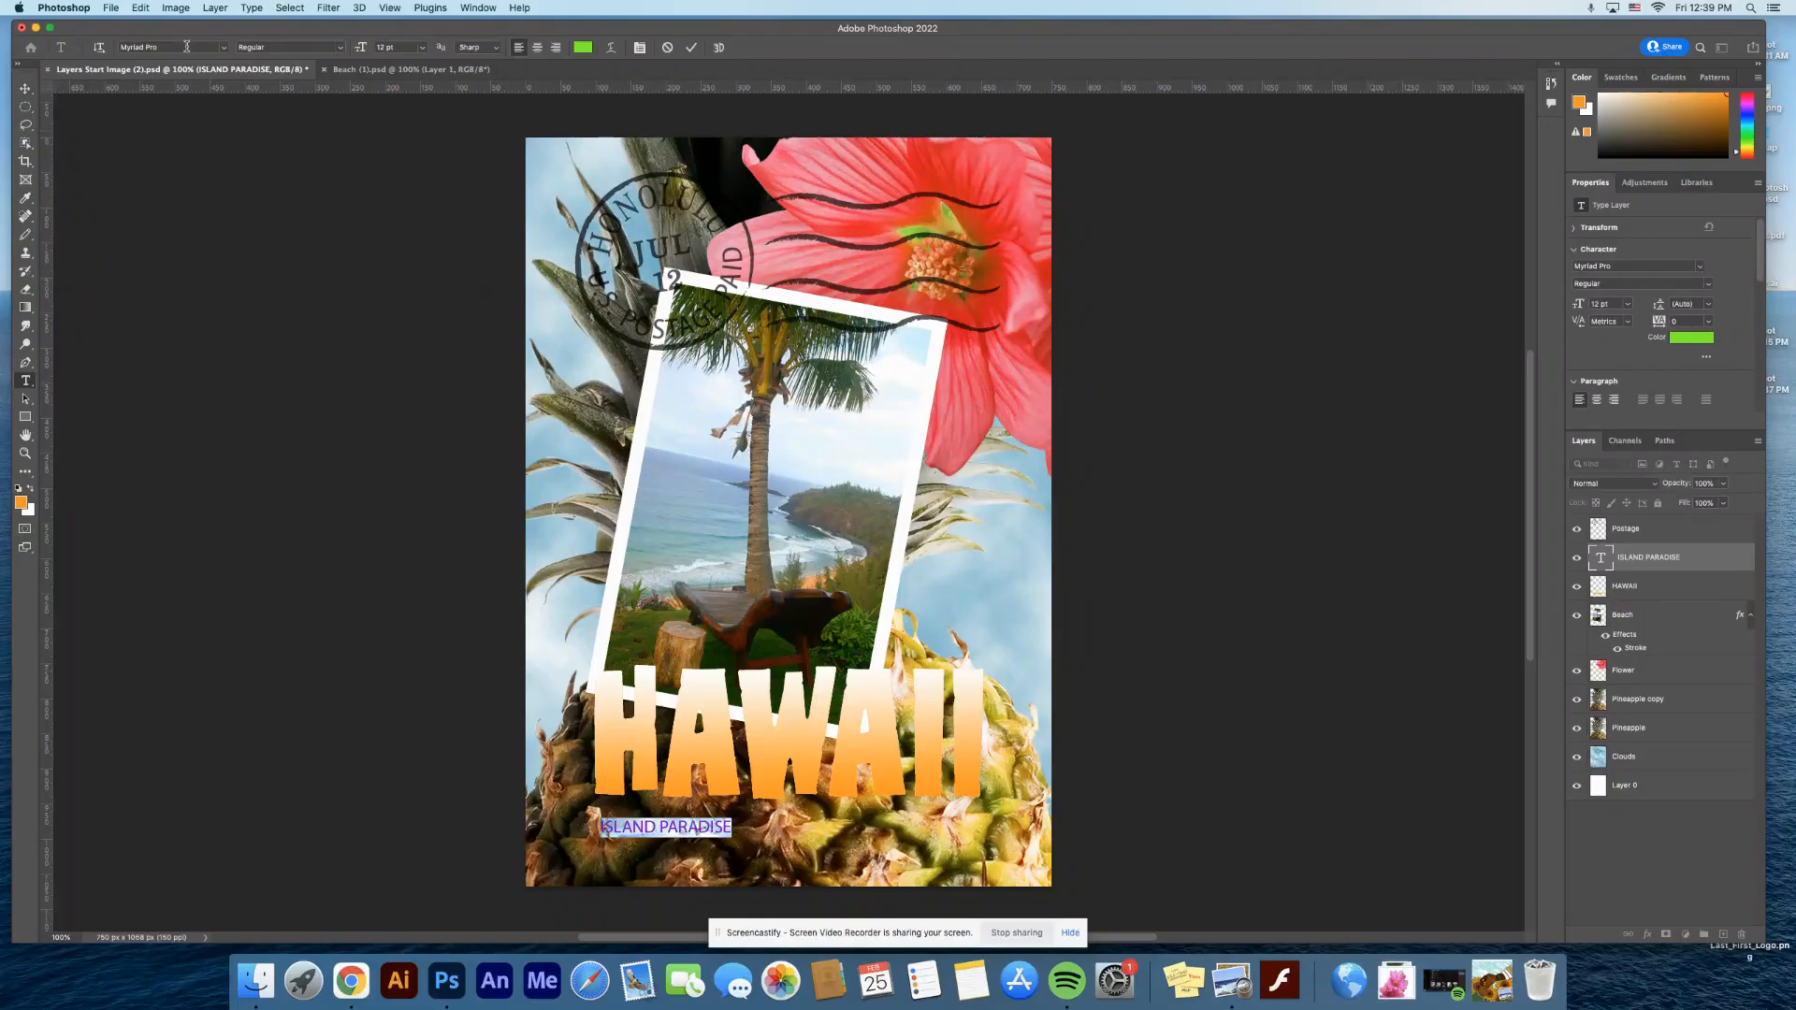
pyautogui.click(224, 49)
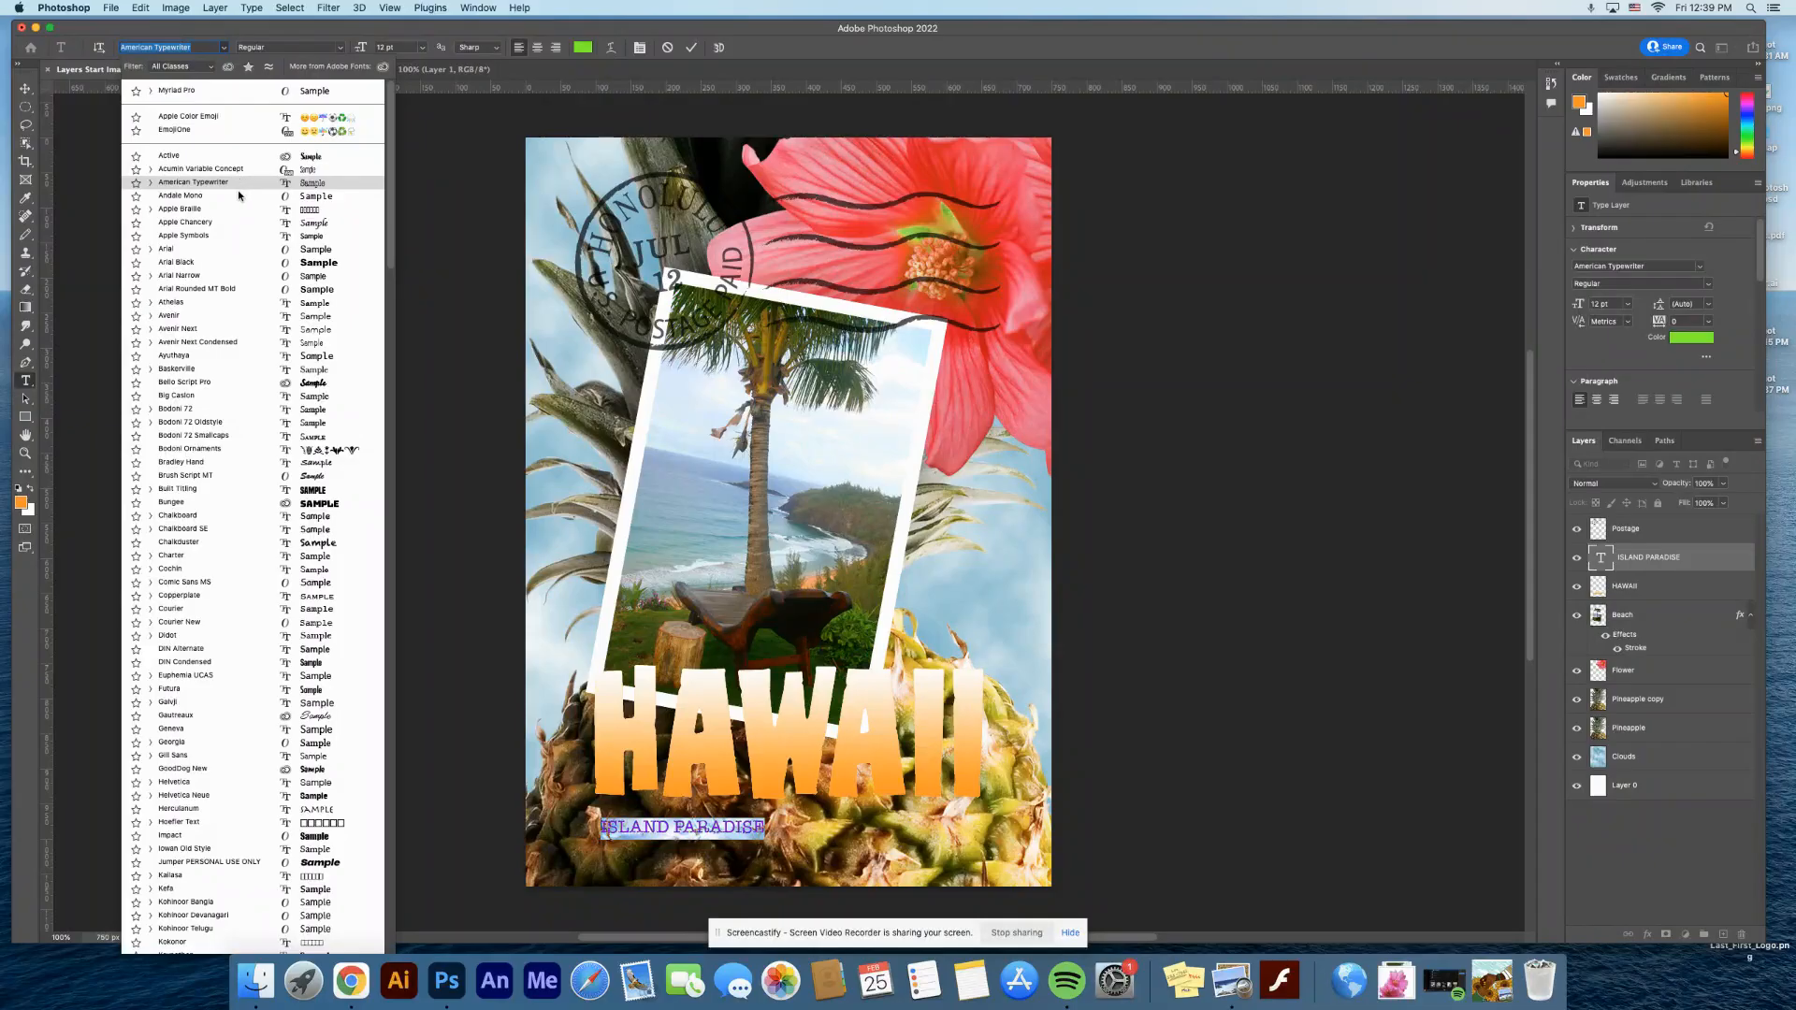
pyautogui.click(229, 343)
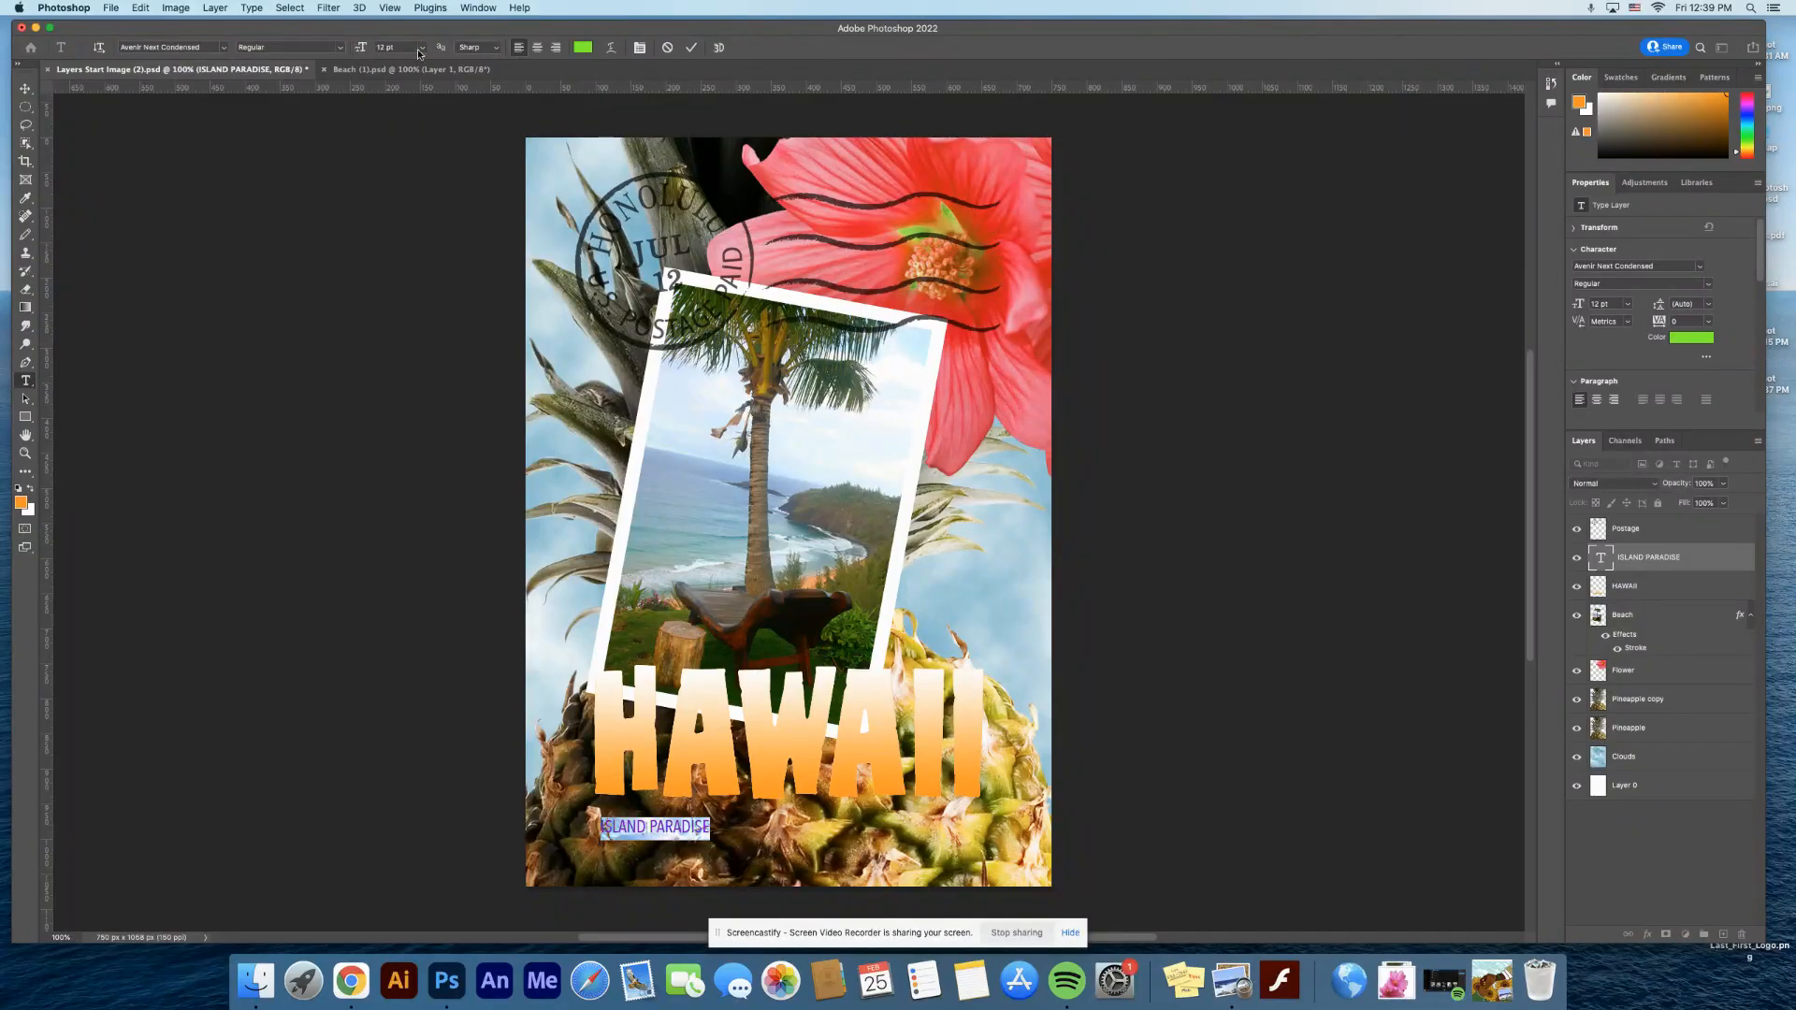
# - Enlarge the ISLAND PARADISE text to 40 pt and move it down slightly so it clears the HAWAII lettering
pyautogui.click(421, 49)
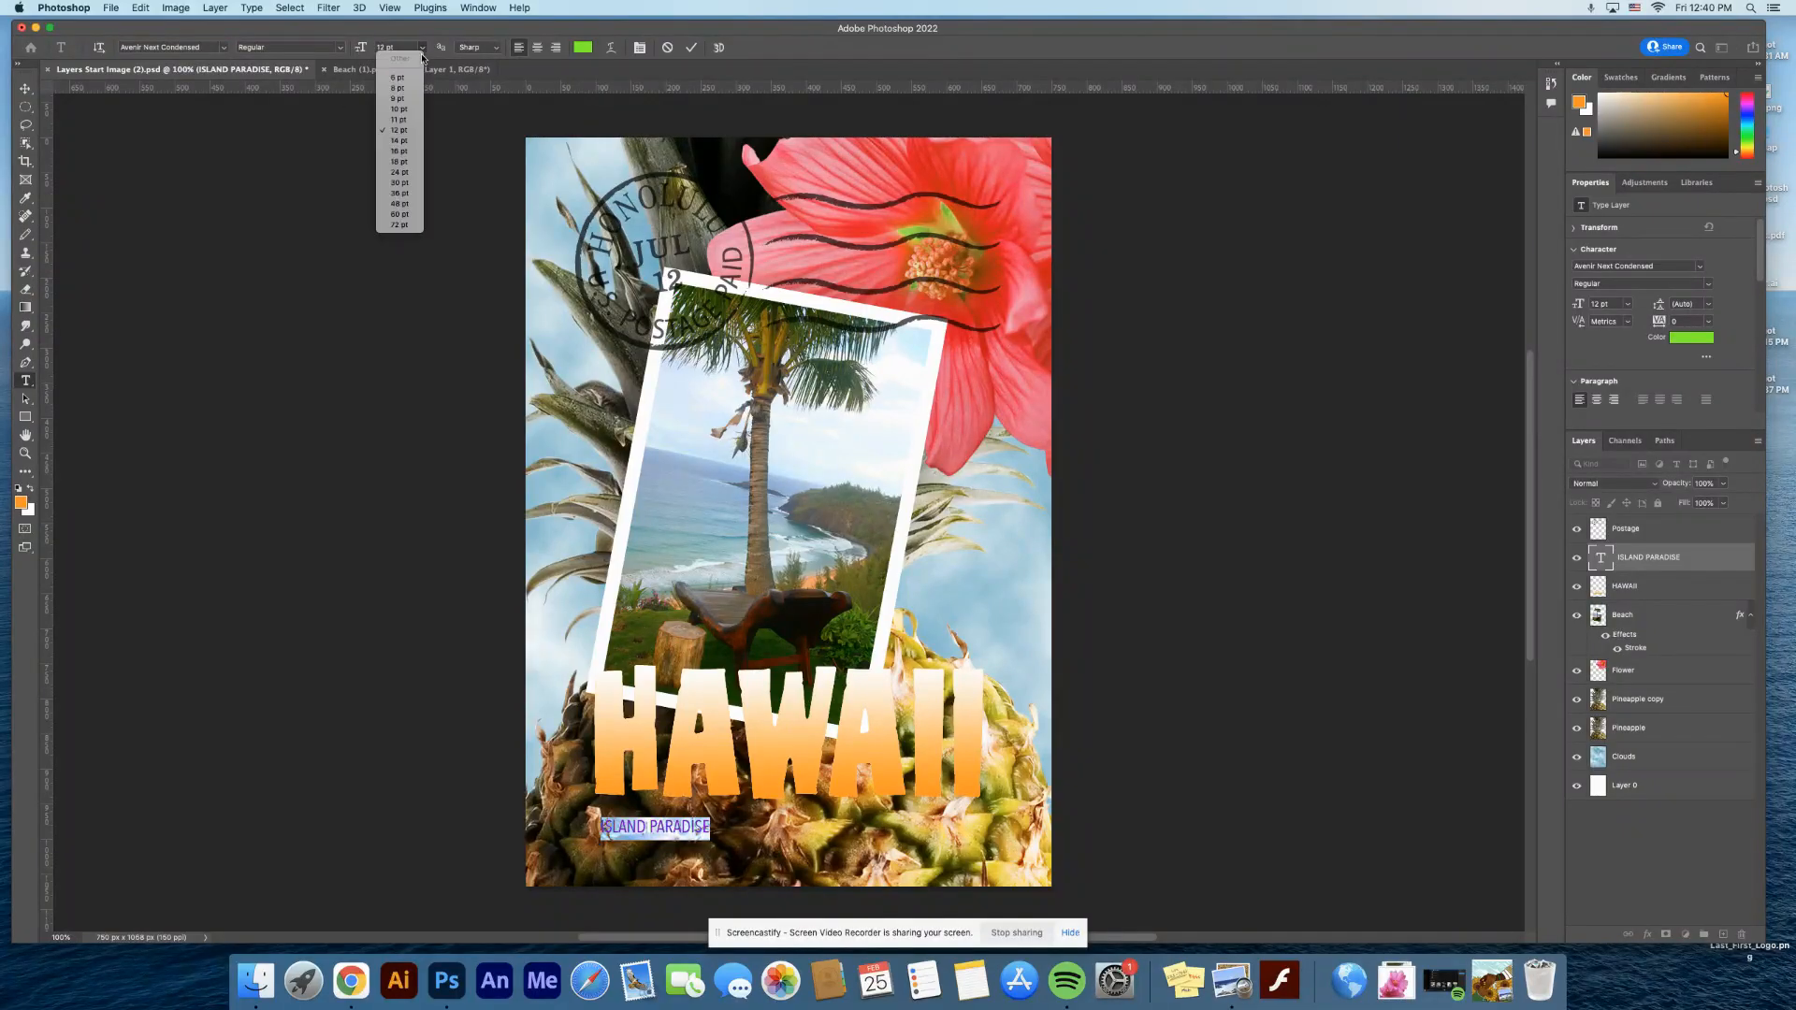
pyautogui.click(403, 182)
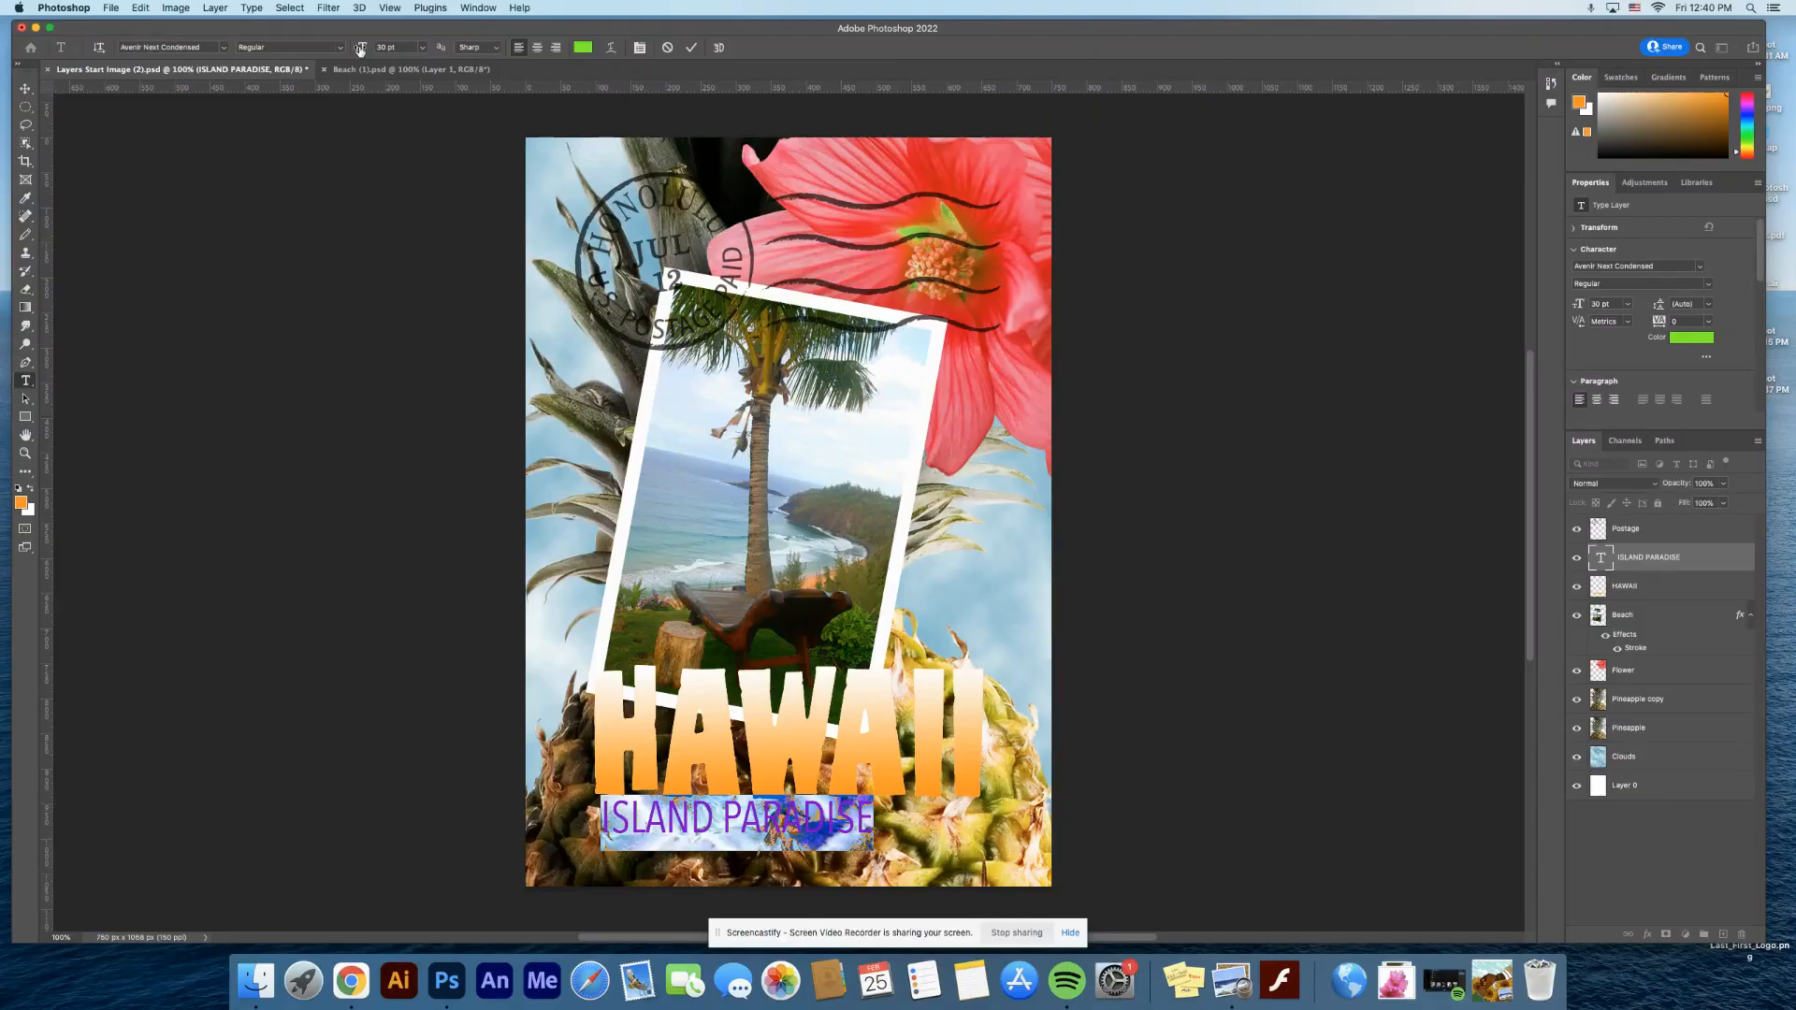
pyautogui.moveTo(361, 49); pyautogui.dragTo(367, 50)
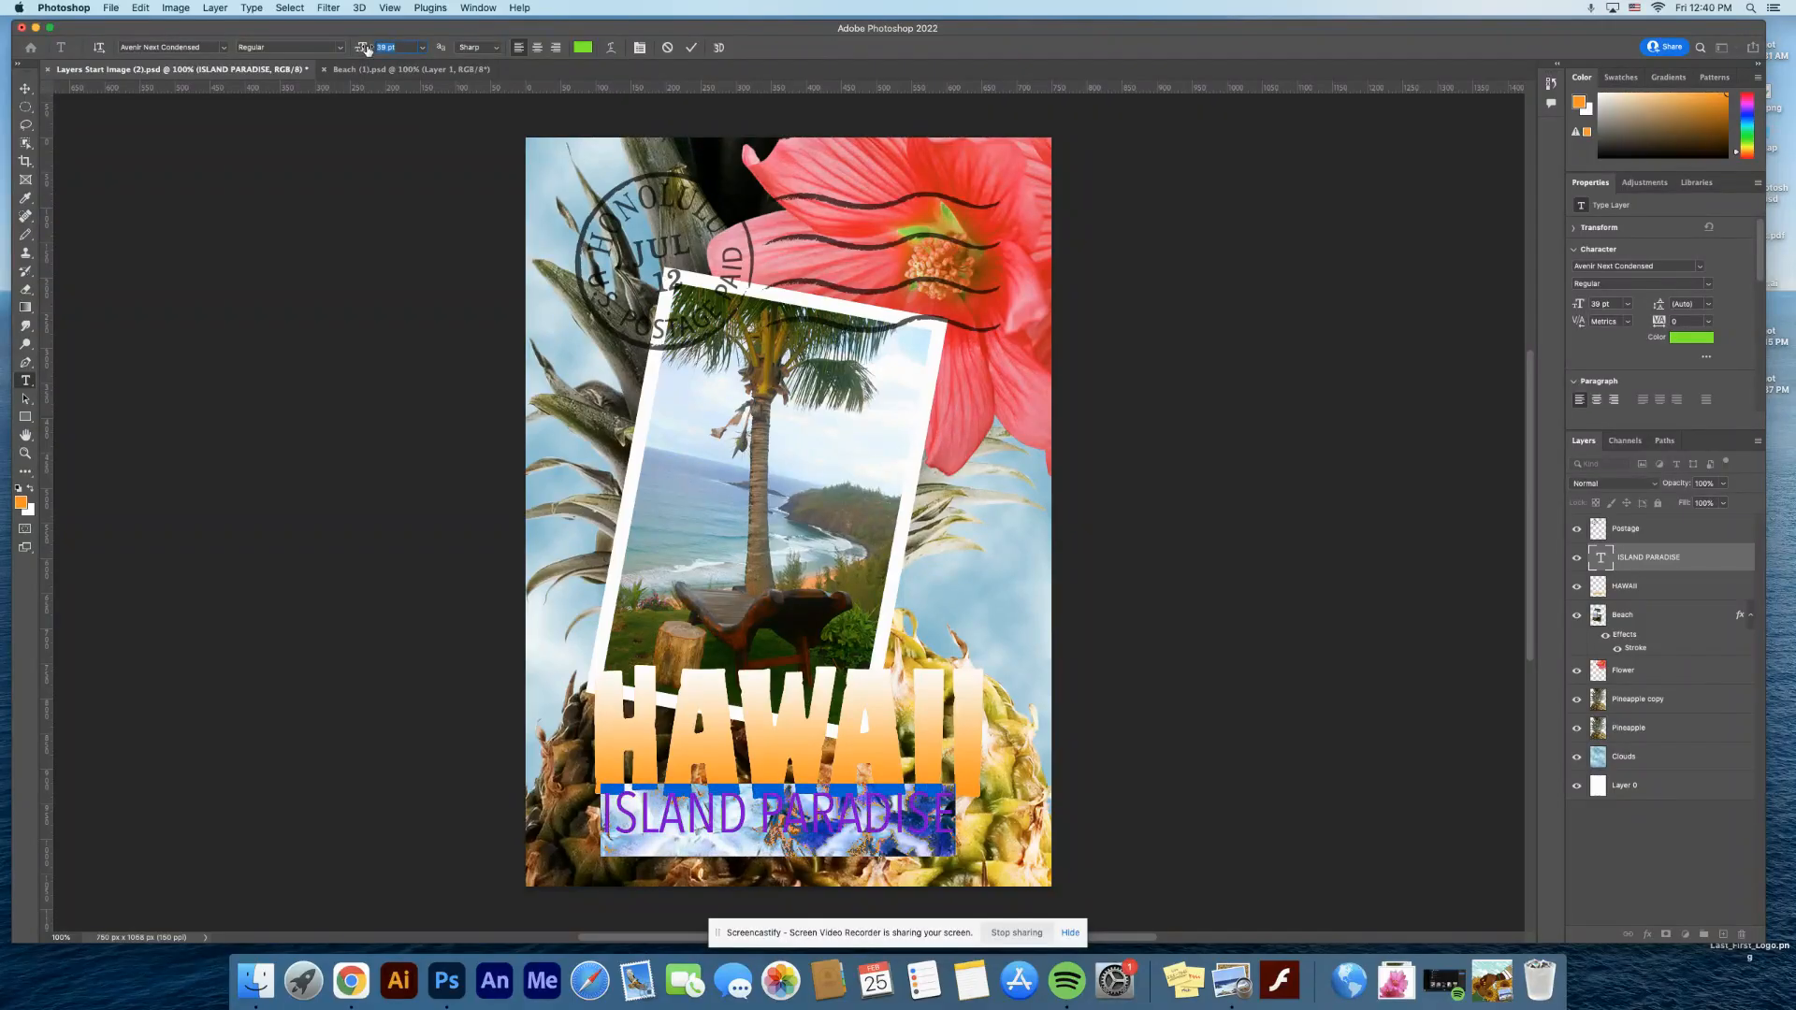
pyautogui.moveTo(367, 49); pyautogui.dragTo(368, 50)
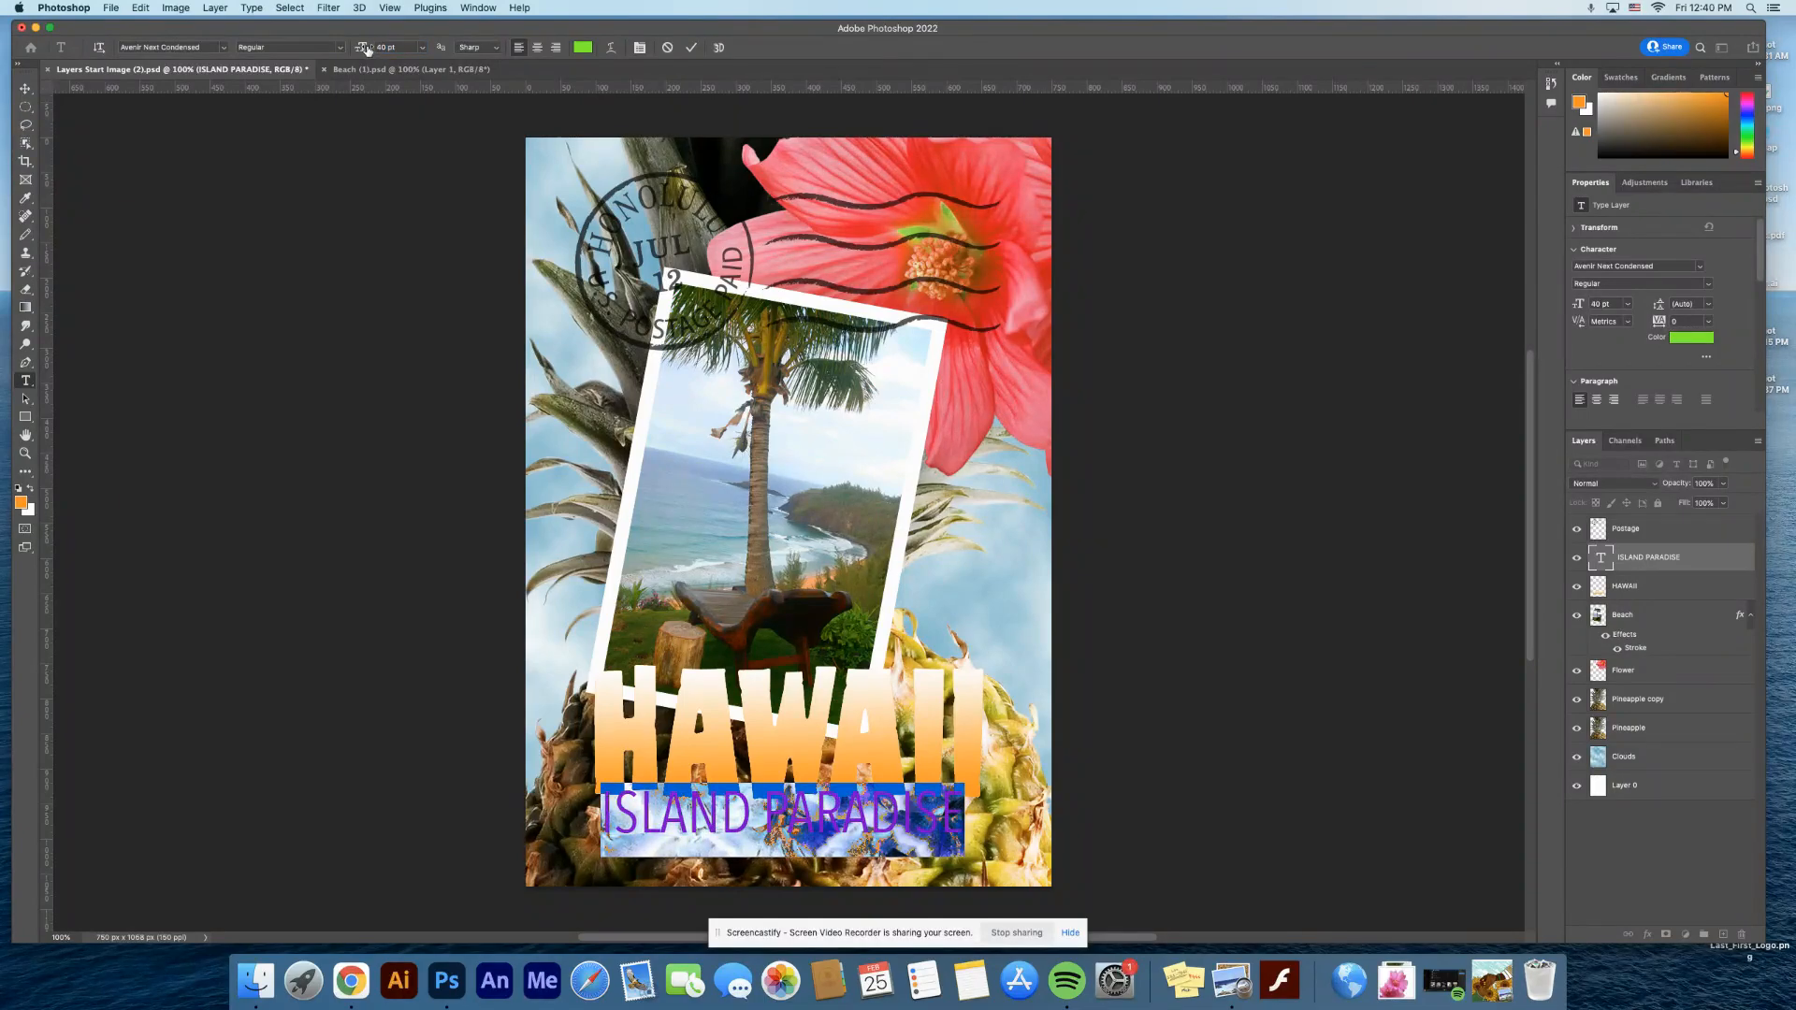
pyautogui.click(26, 89)
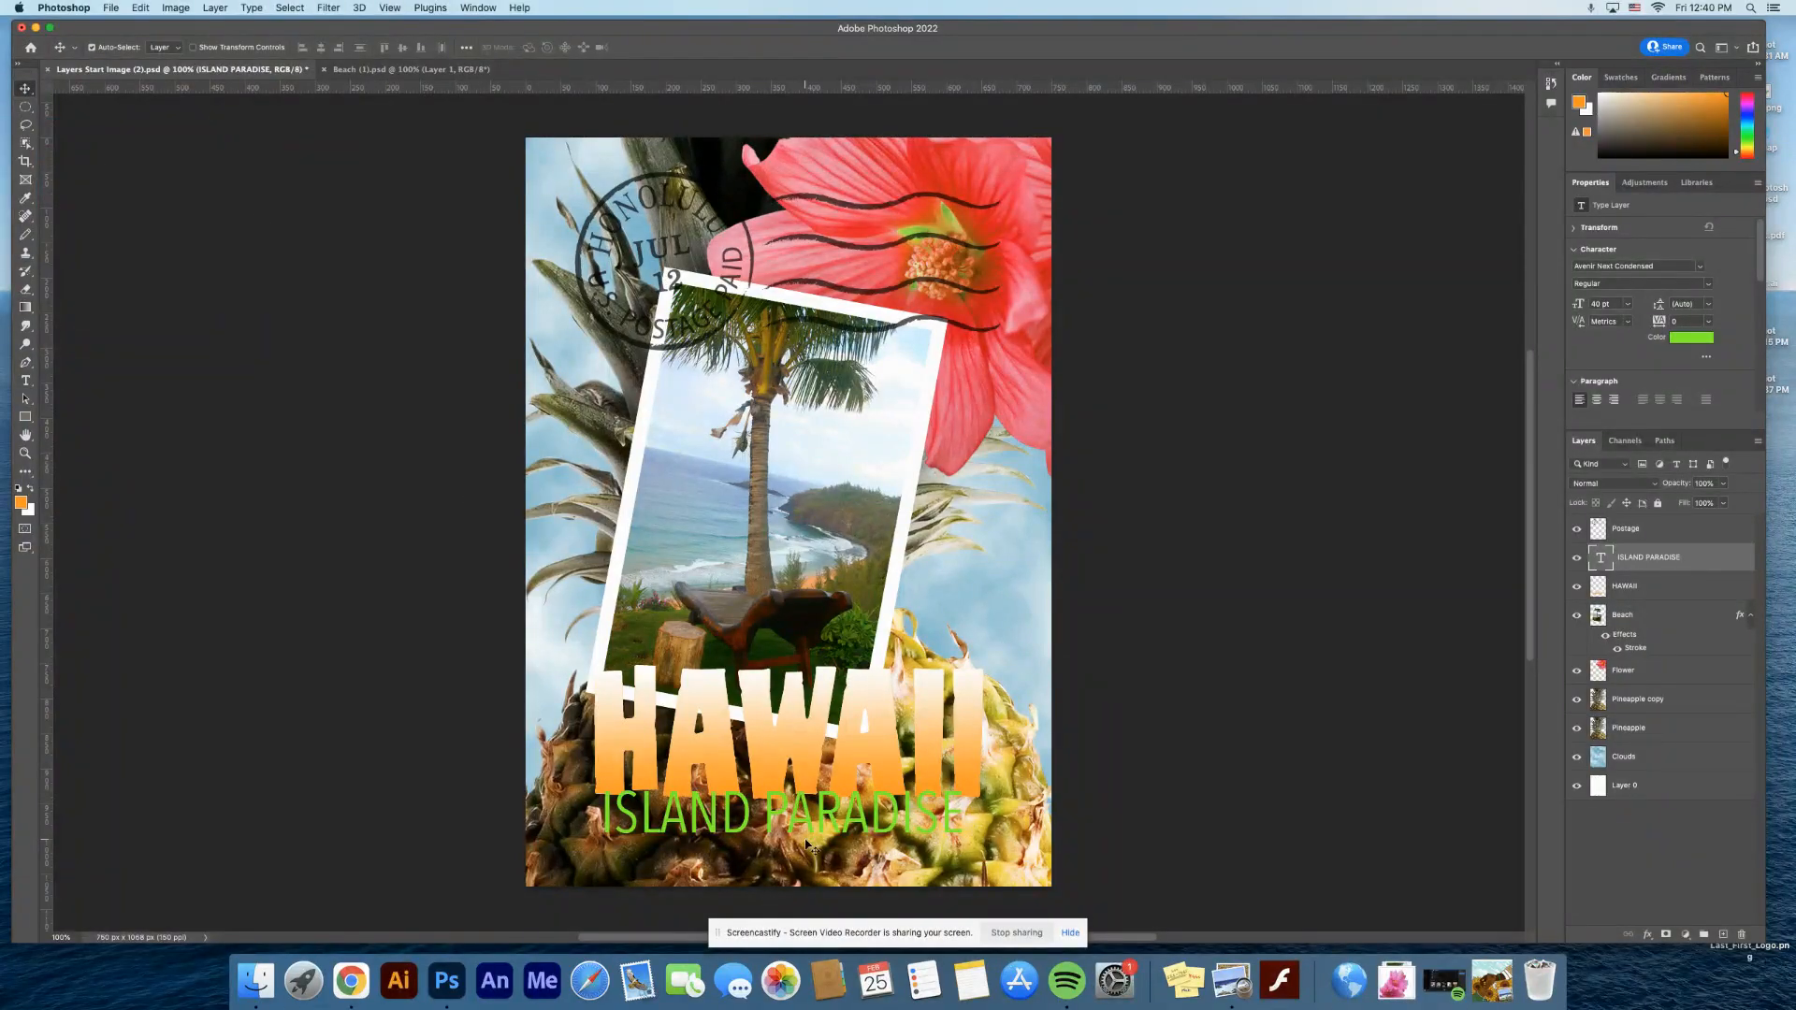
pyautogui.moveTo(801, 817); pyautogui.dragTo(809, 836)
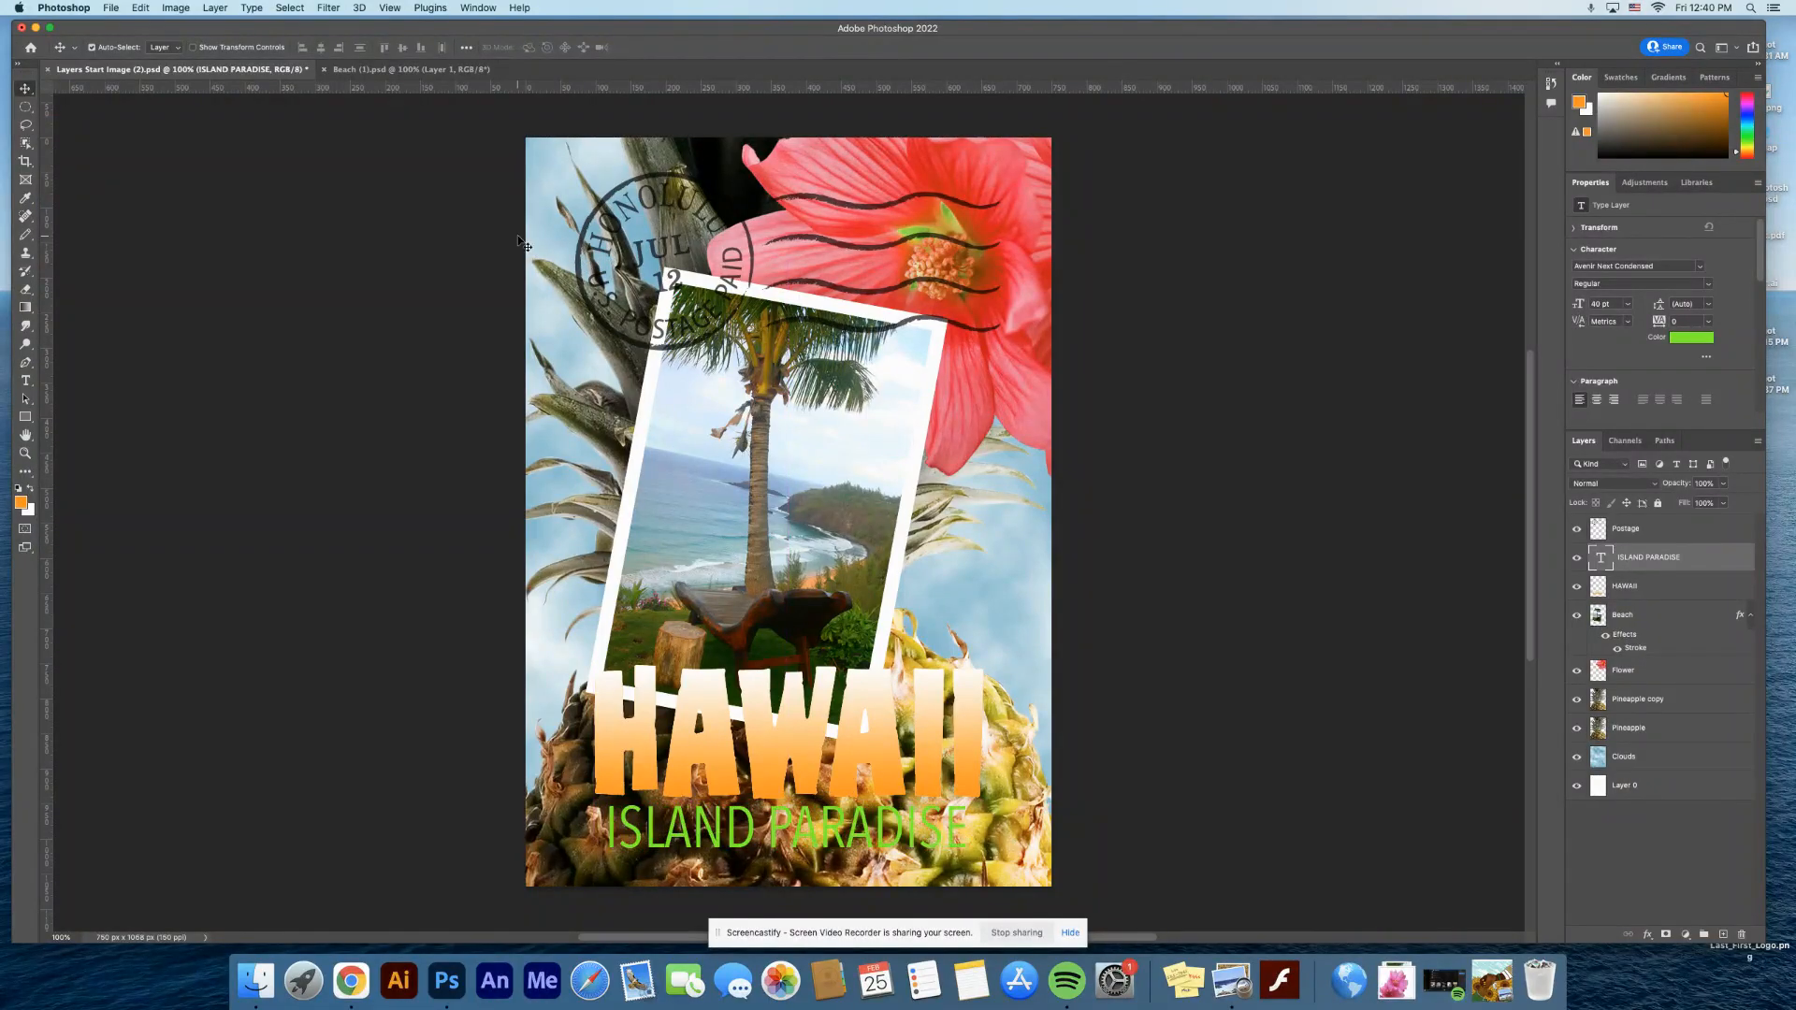
# - Set the tracking of the whole ISLAND PARADISE text to 40 and recenter the widened text beneath HAWAII
pyautogui.click(25, 381)
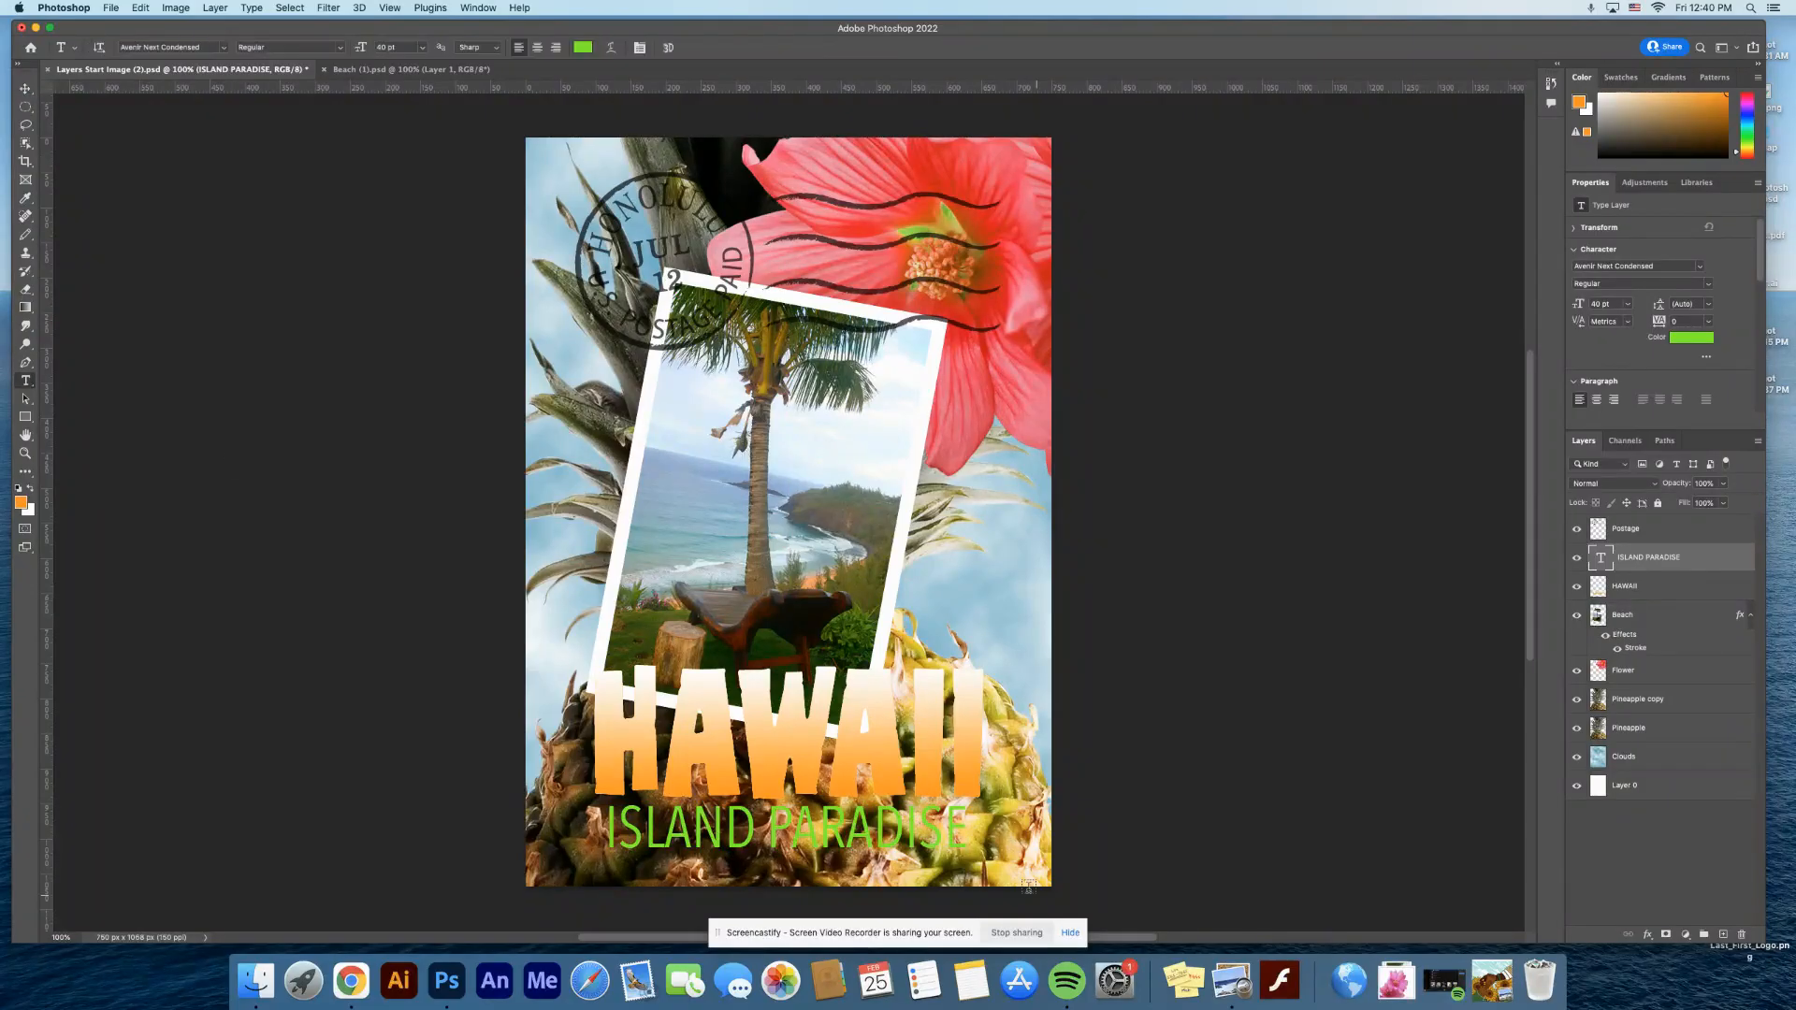
pyautogui.moveTo(971, 831); pyautogui.dragTo(598, 833)
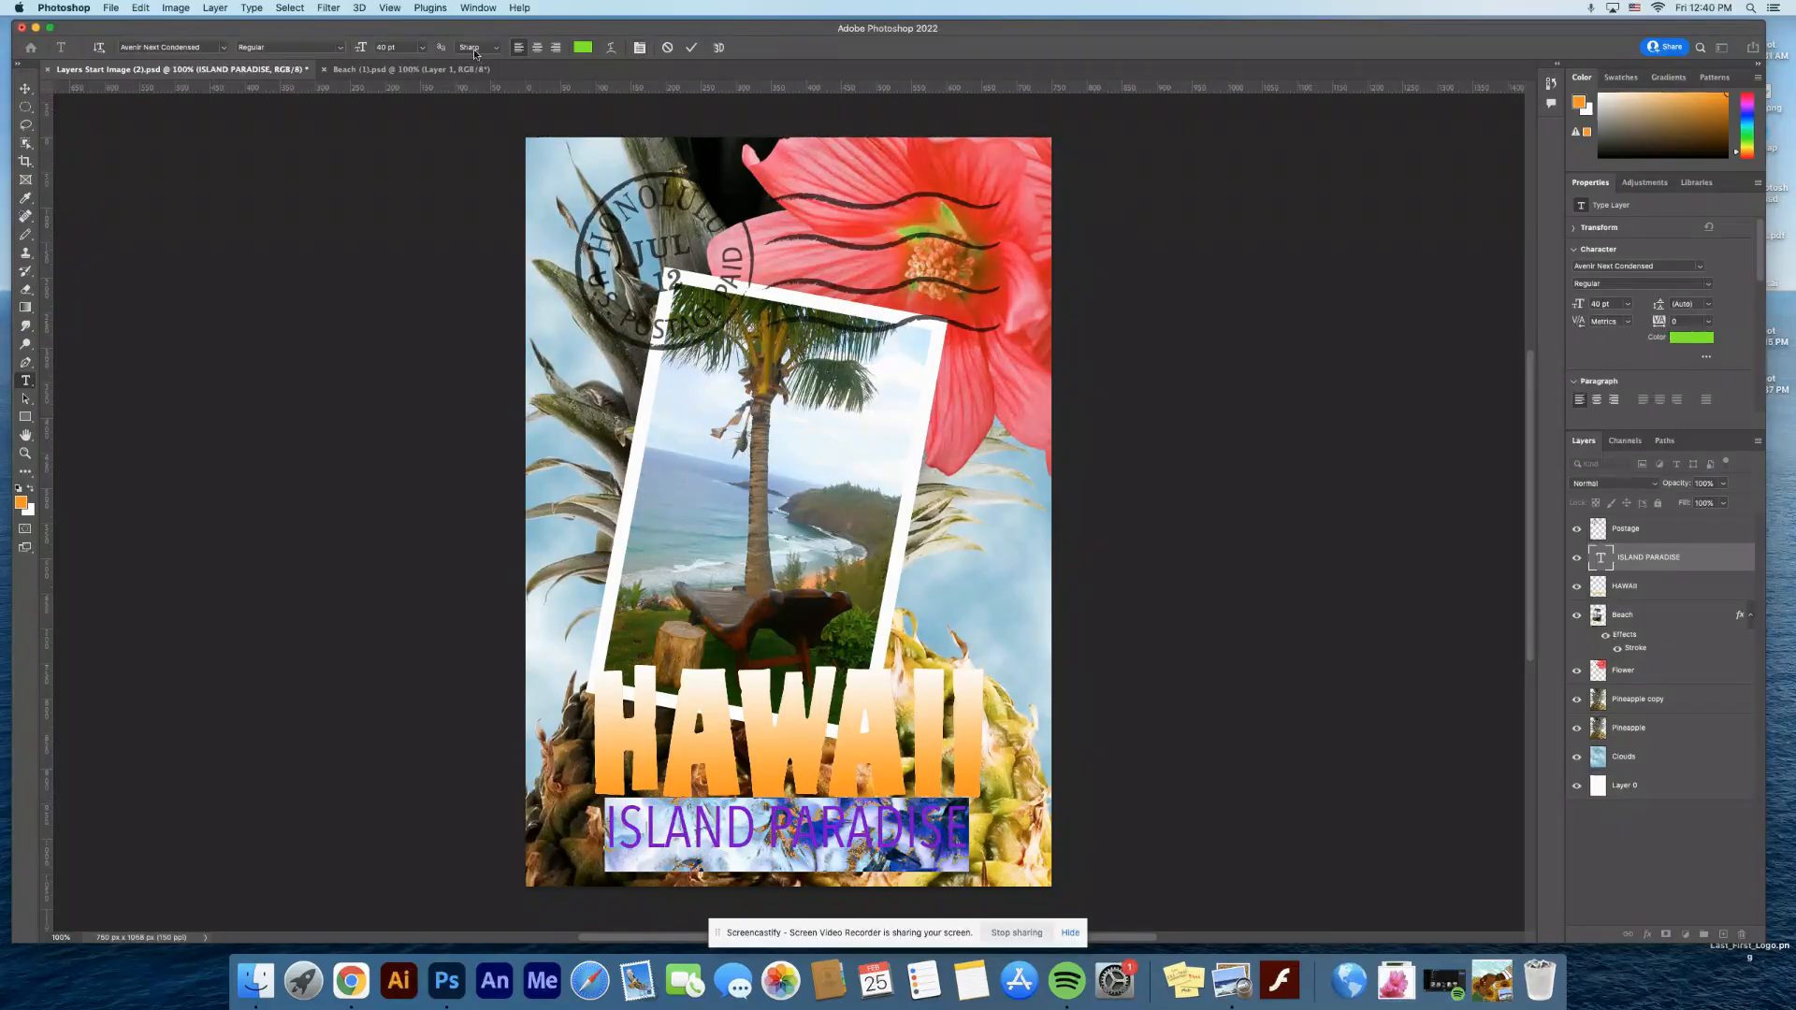
pyautogui.click(640, 48)
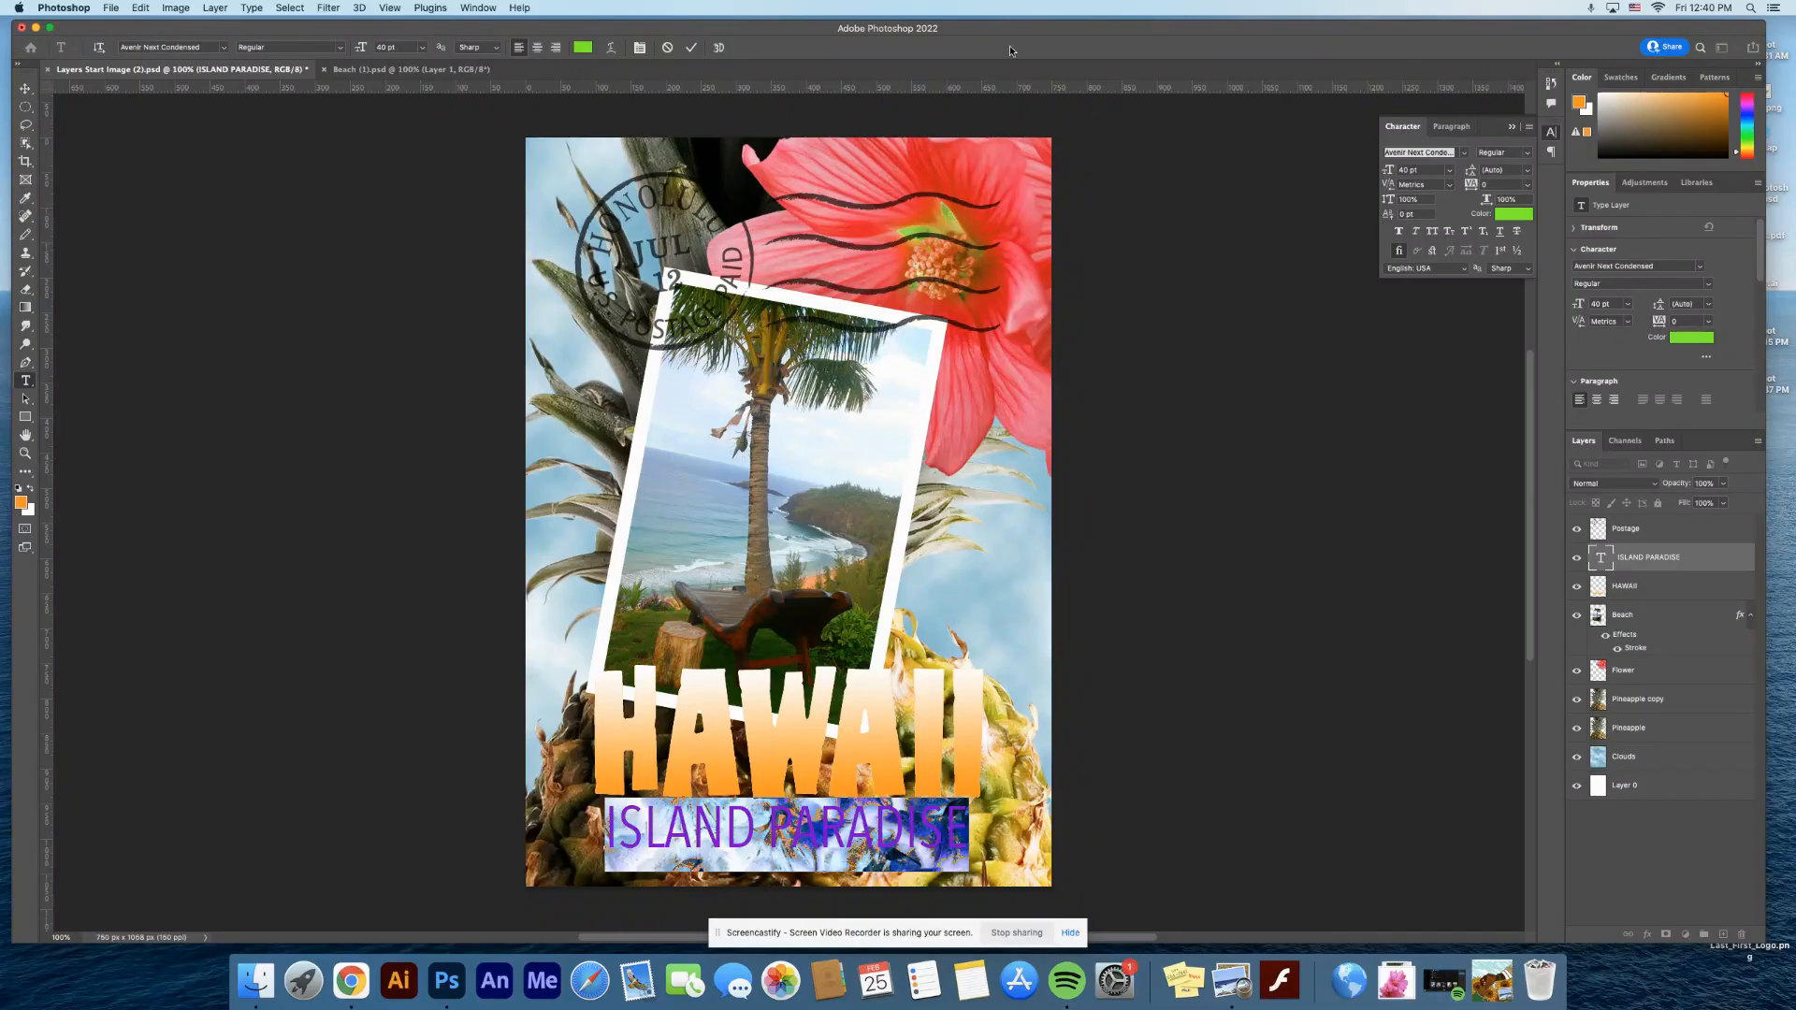
pyautogui.click(476, 8)
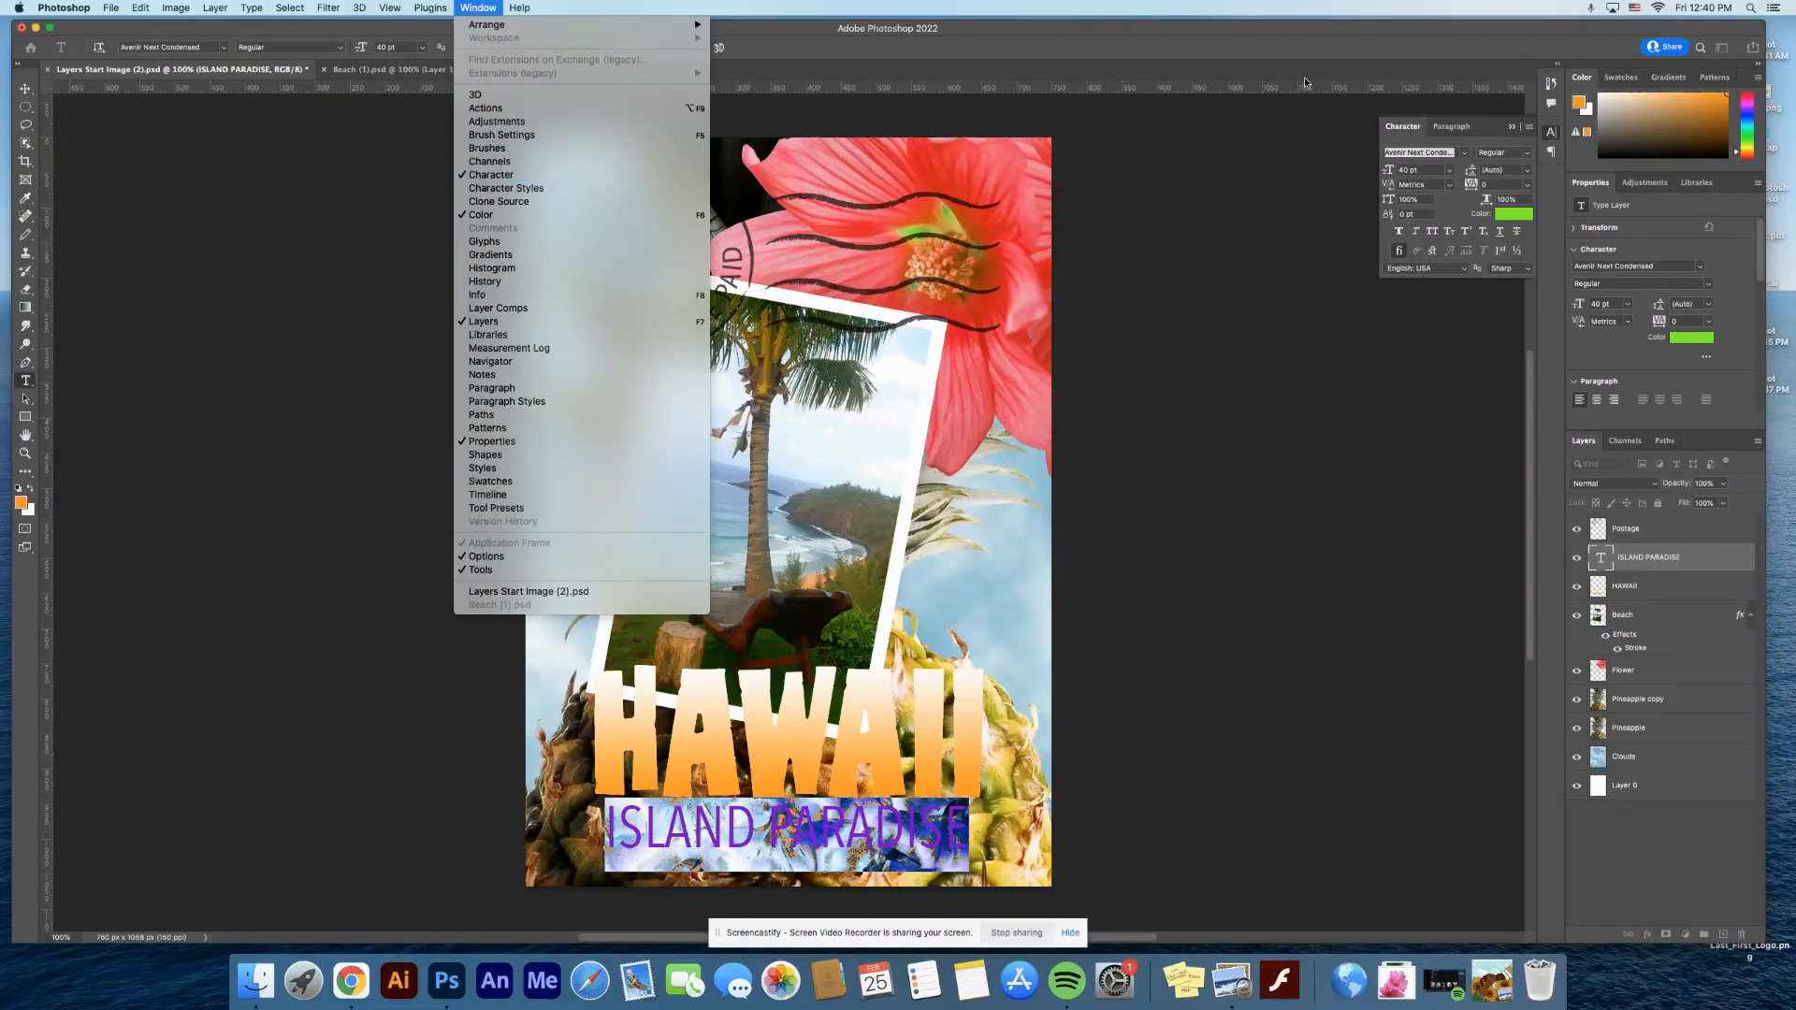
pyautogui.click(1480, 142)
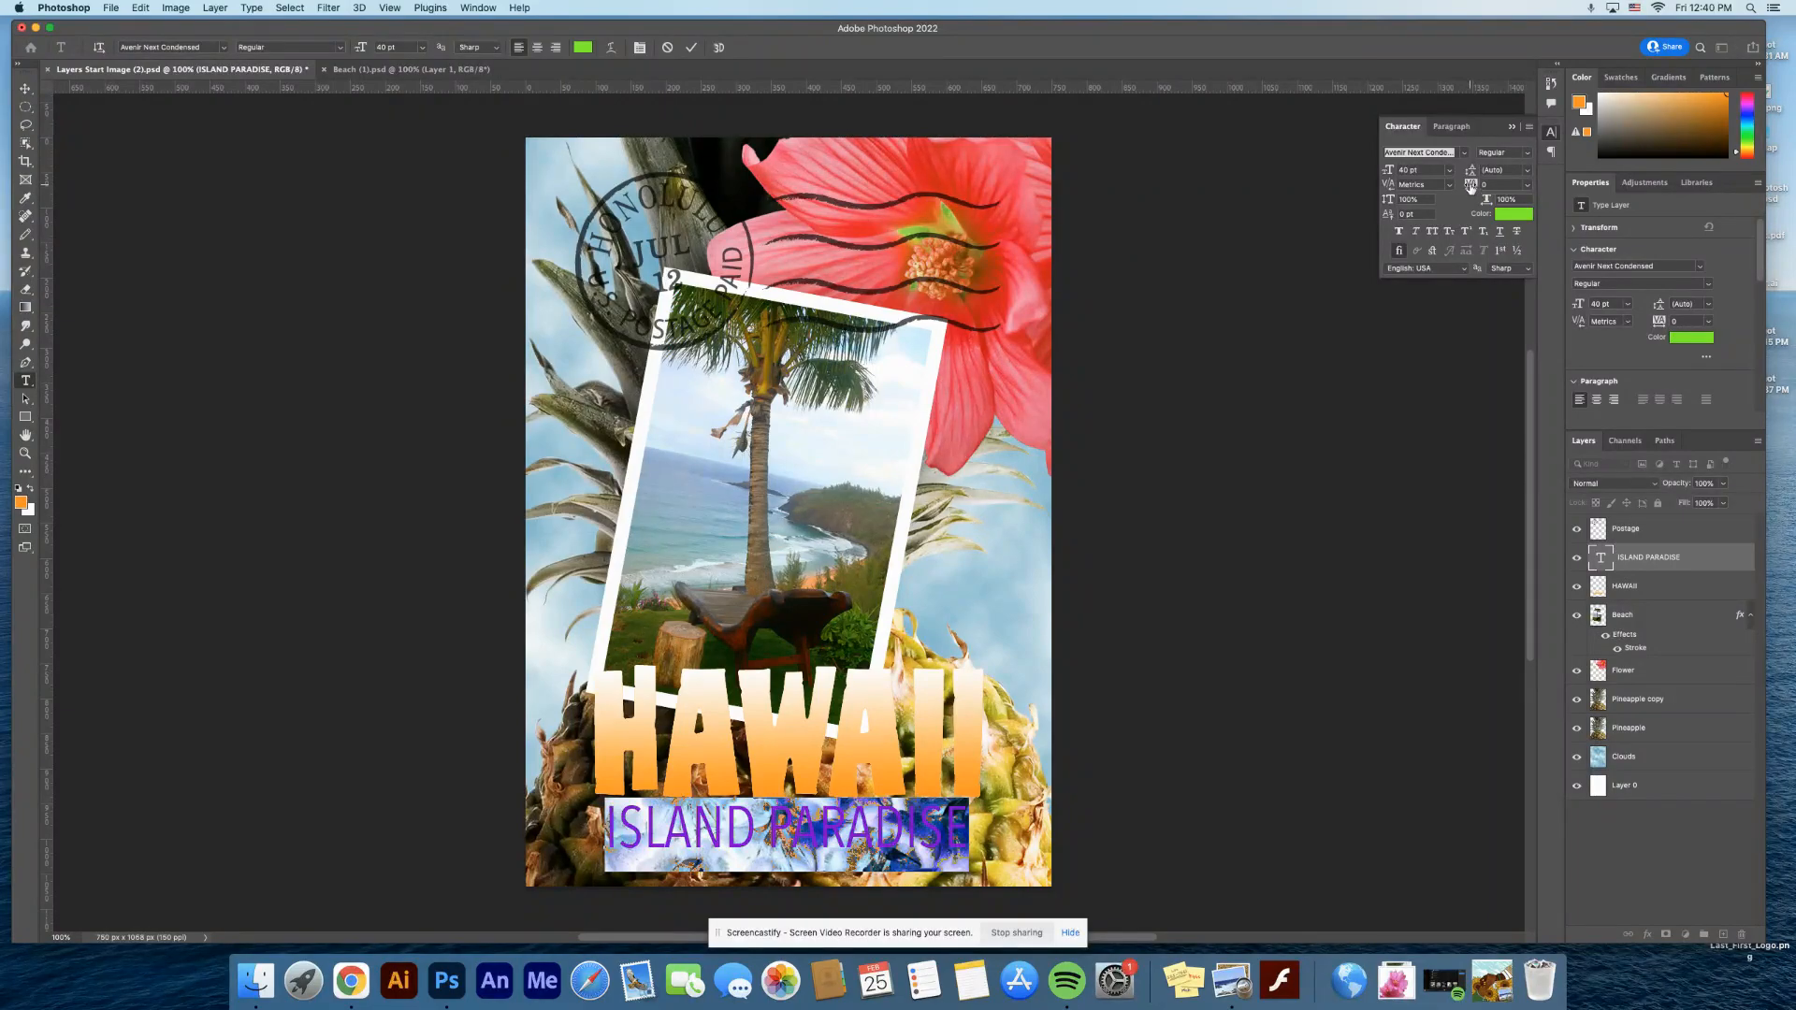
pyautogui.moveTo(1470, 188); pyautogui.dragTo(1472, 187)
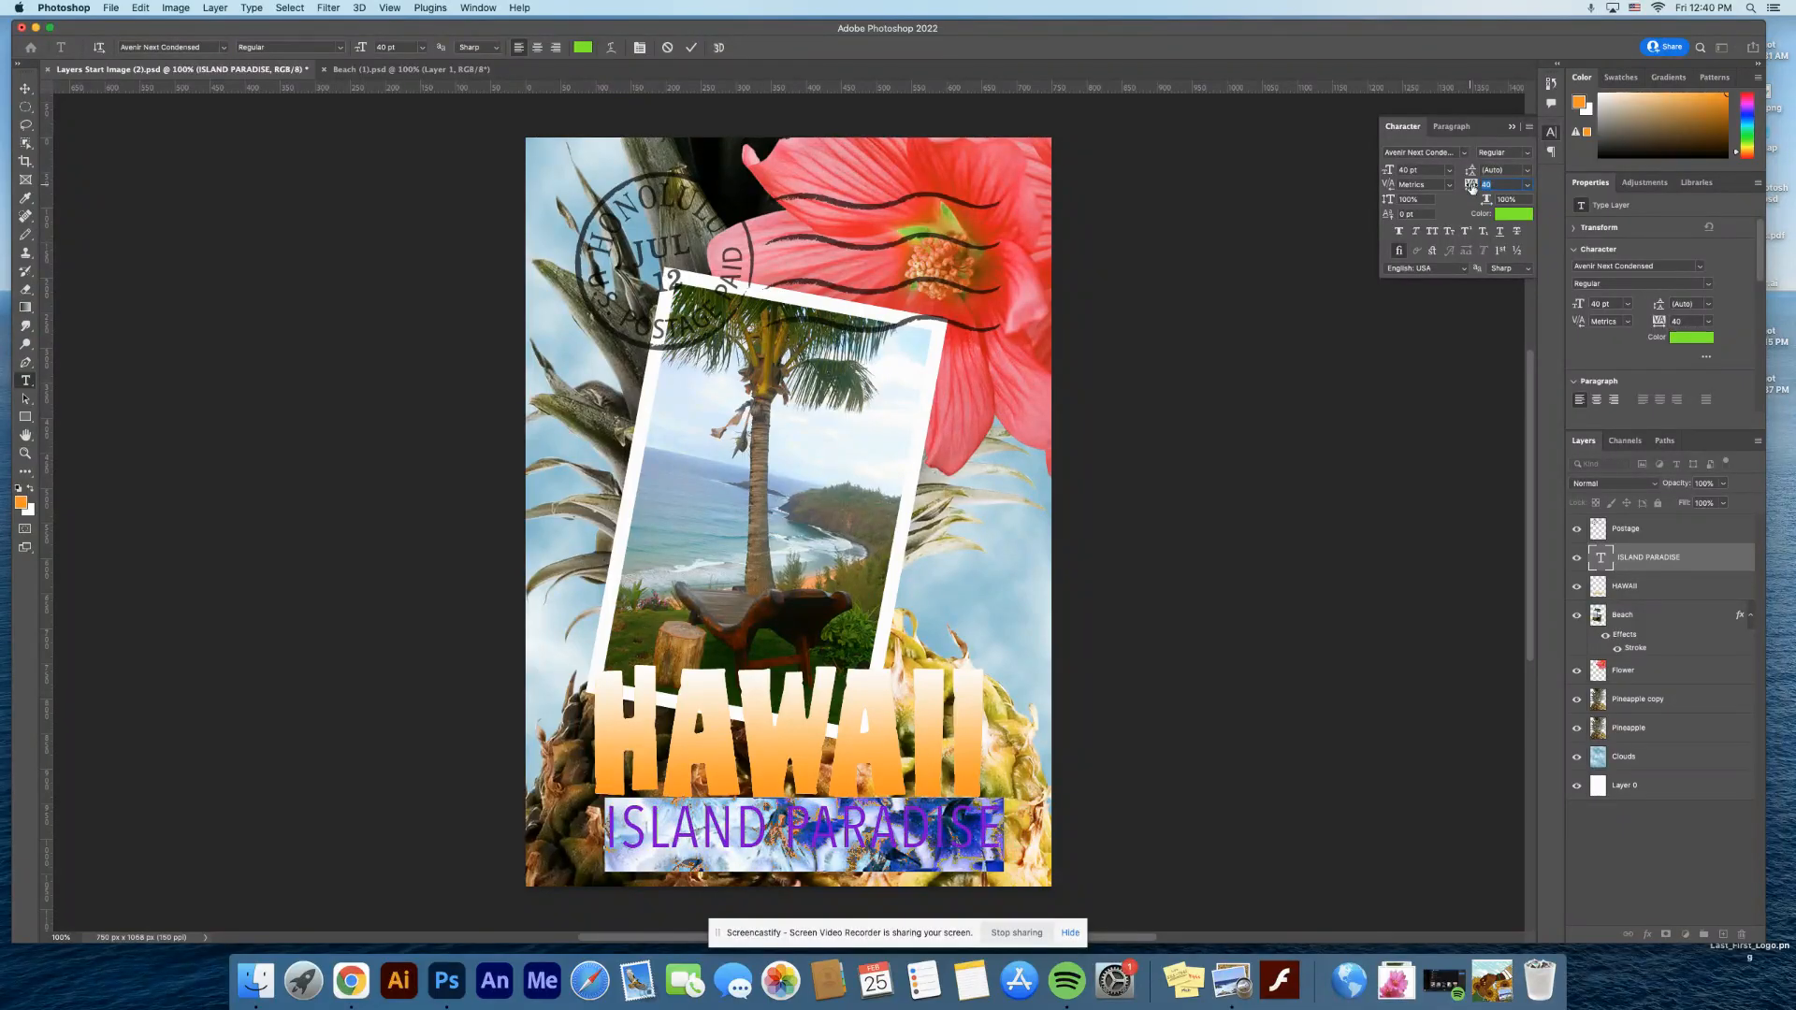
pyautogui.click(25, 88)
pyautogui.moveTo(854, 836); pyautogui.dragTo(836, 828)
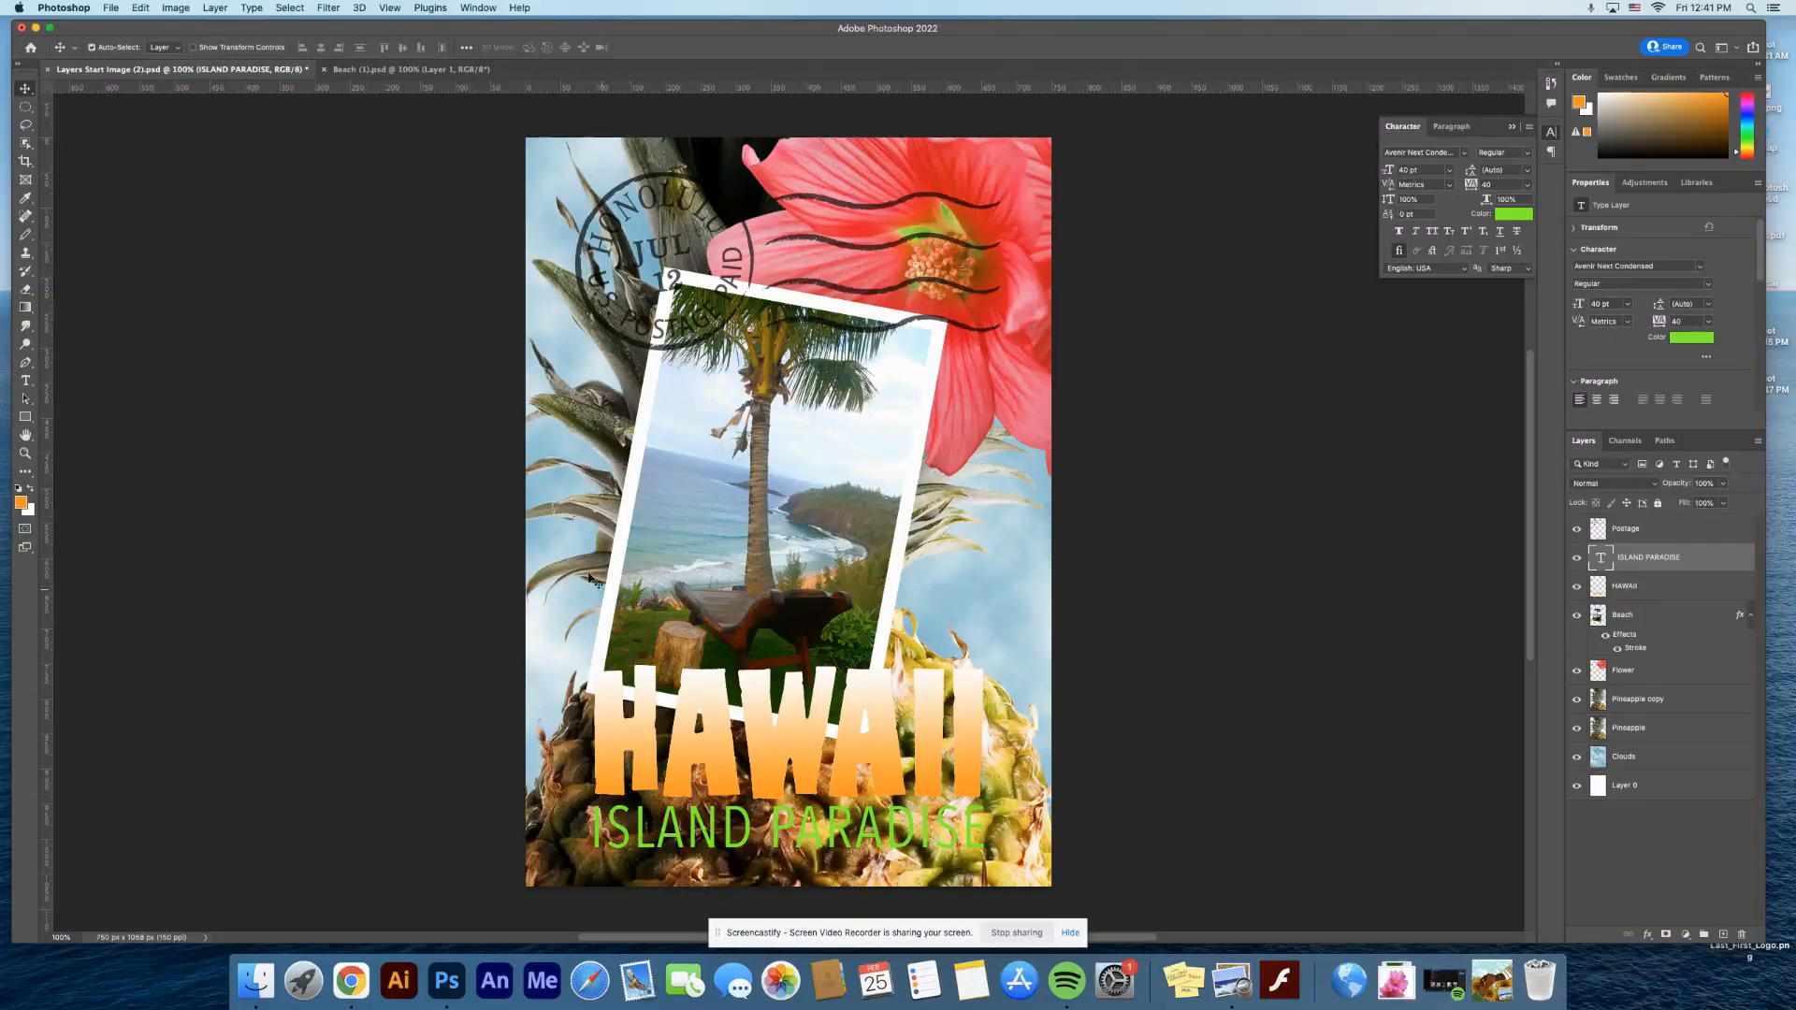
# - Recolor the whole ISLAND PARADISE text to a deeper green (R 41, G 231, B 4) and commit it
pyautogui.click(28, 382)
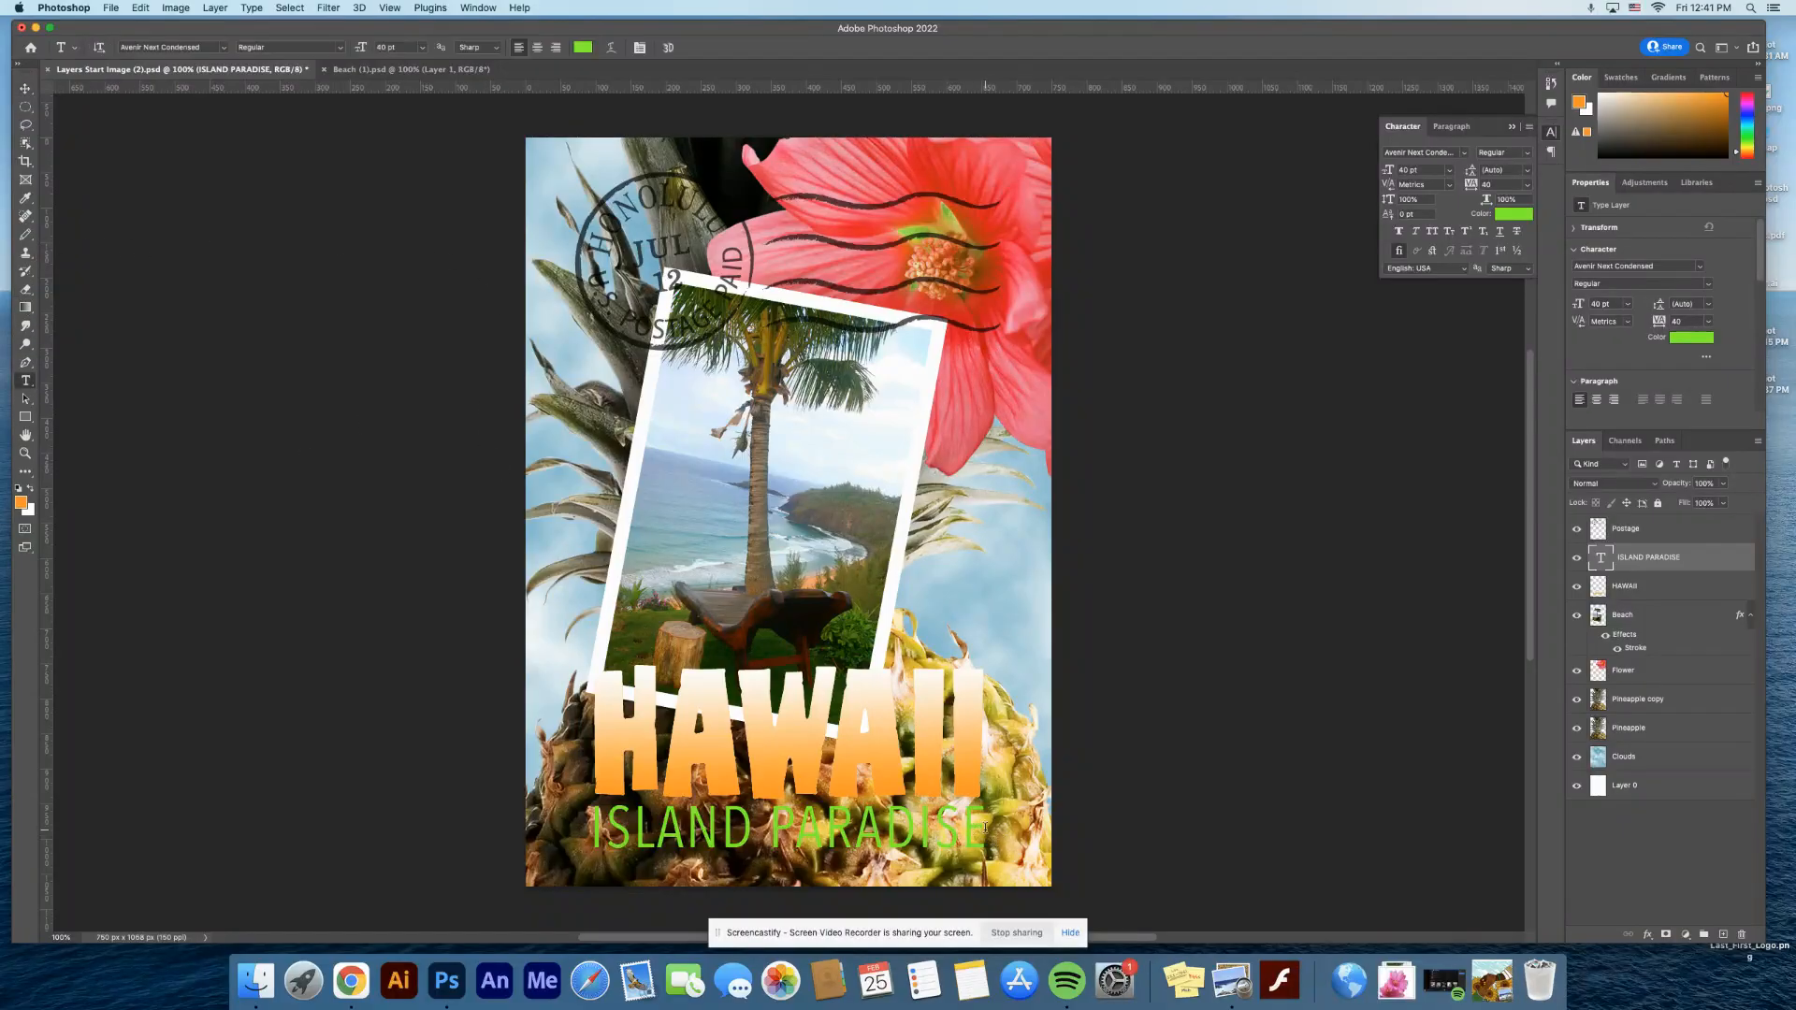
pyautogui.moveTo(985, 827); pyautogui.dragTo(497, 821)
pyautogui.click(1509, 215)
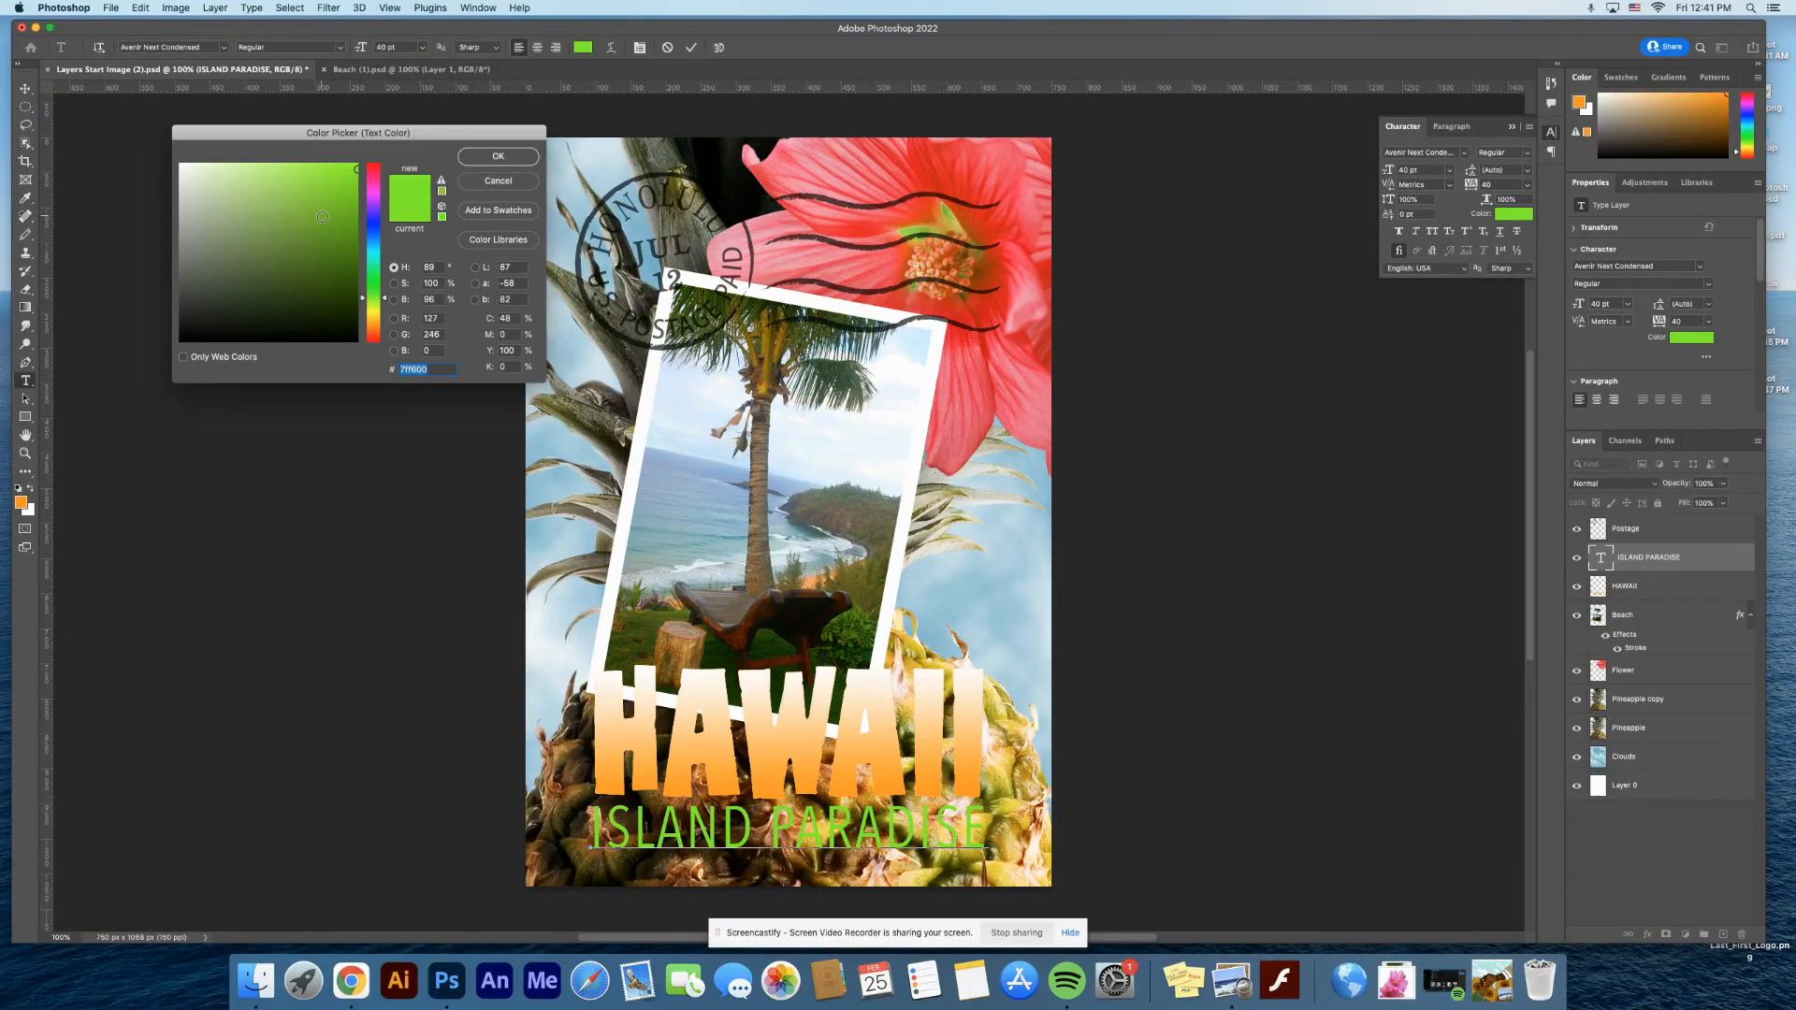
pyautogui.moveTo(381, 290); pyautogui.dragTo(382, 287)
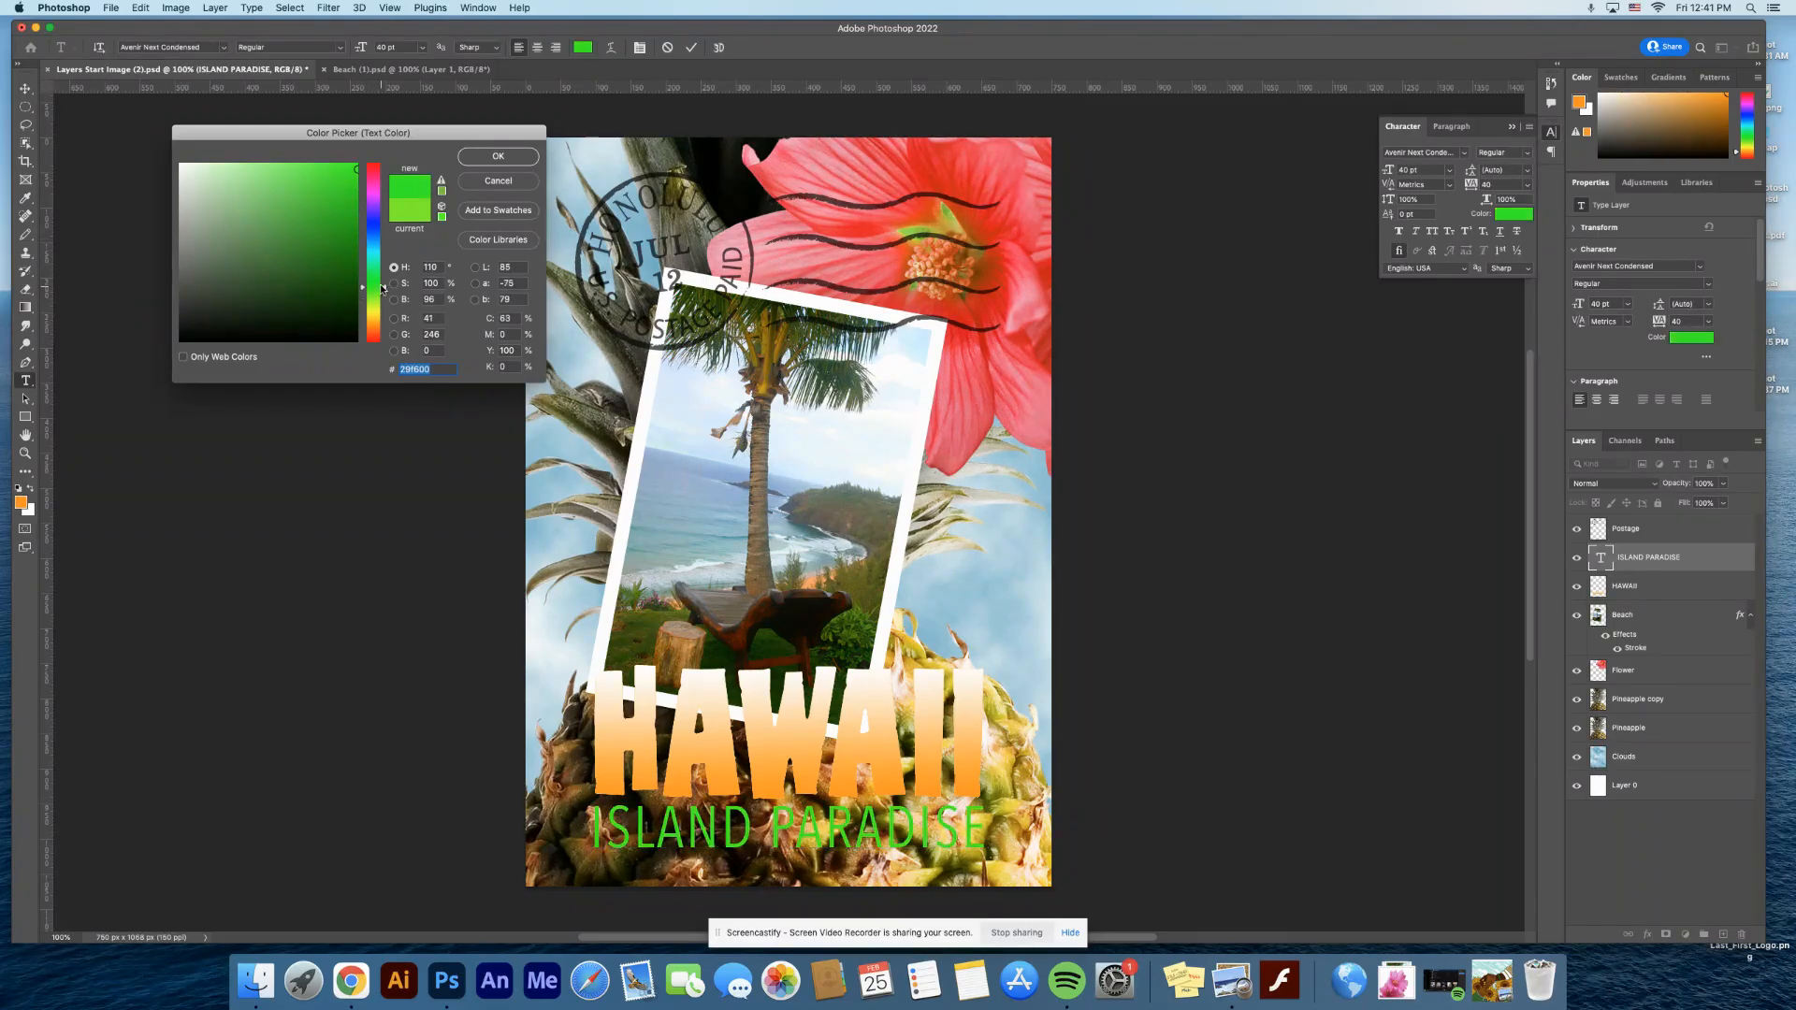
pyautogui.click(356, 179)
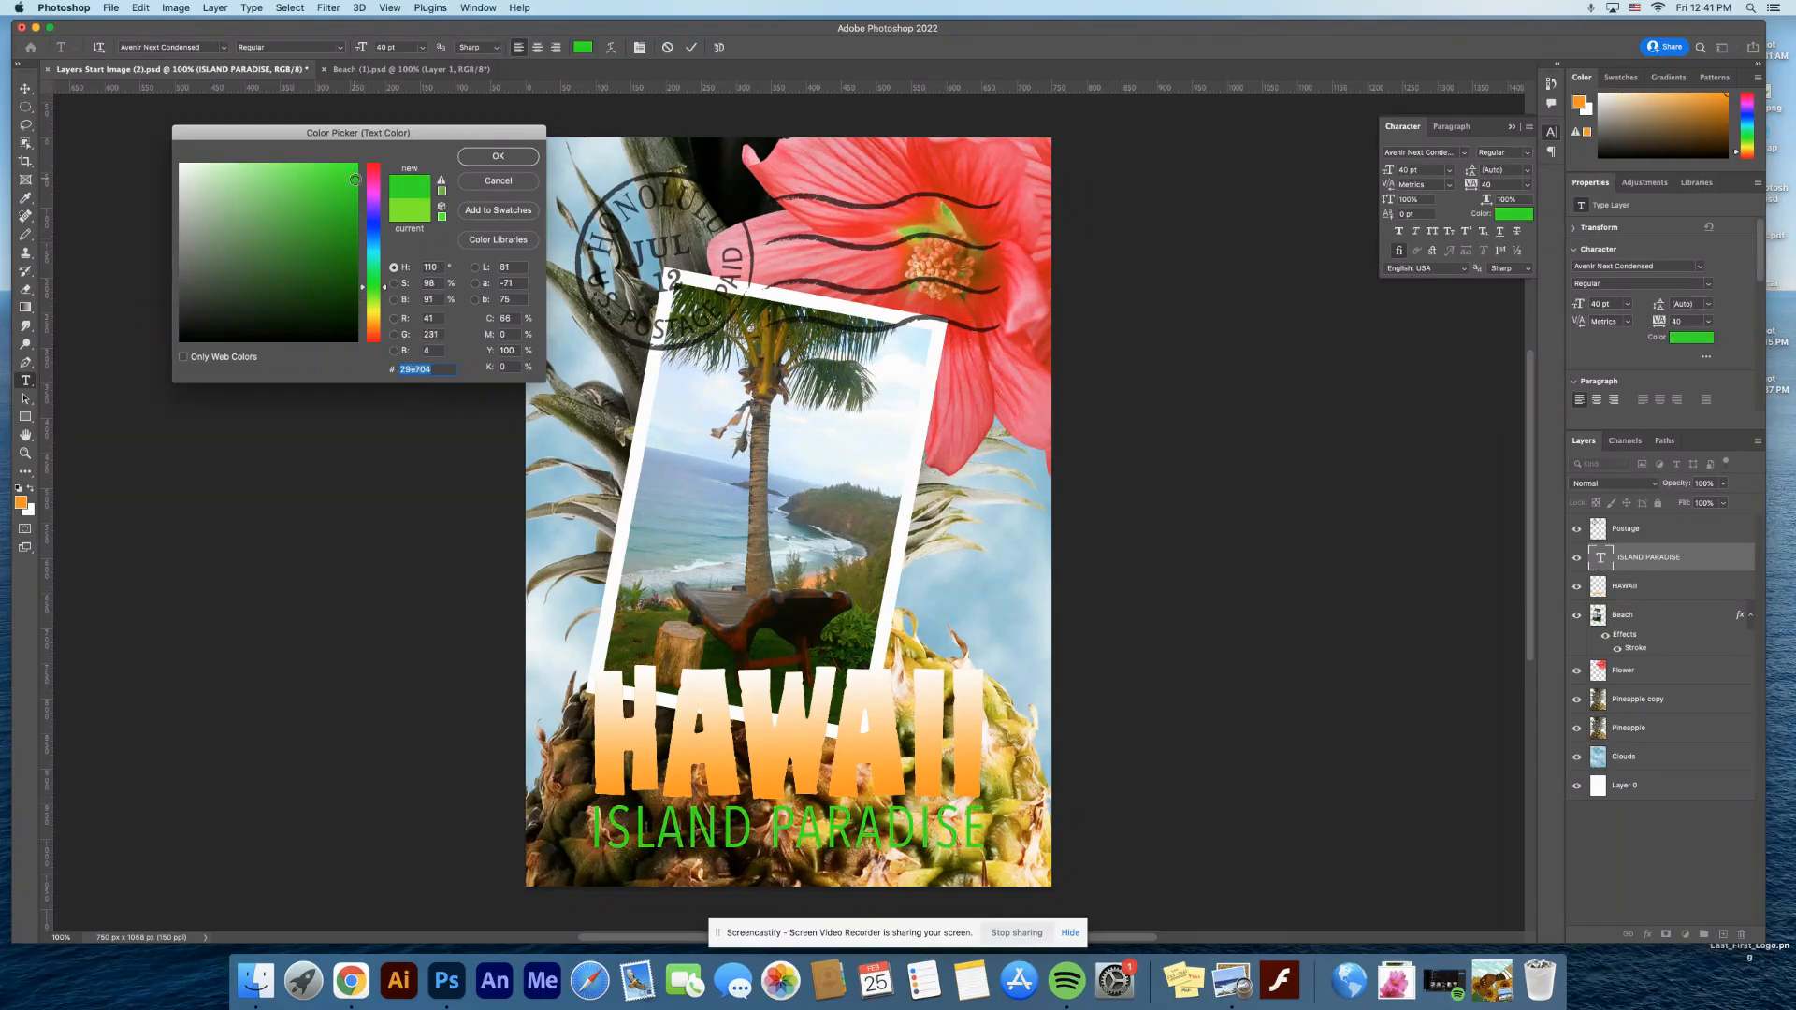
pyautogui.click(499, 157)
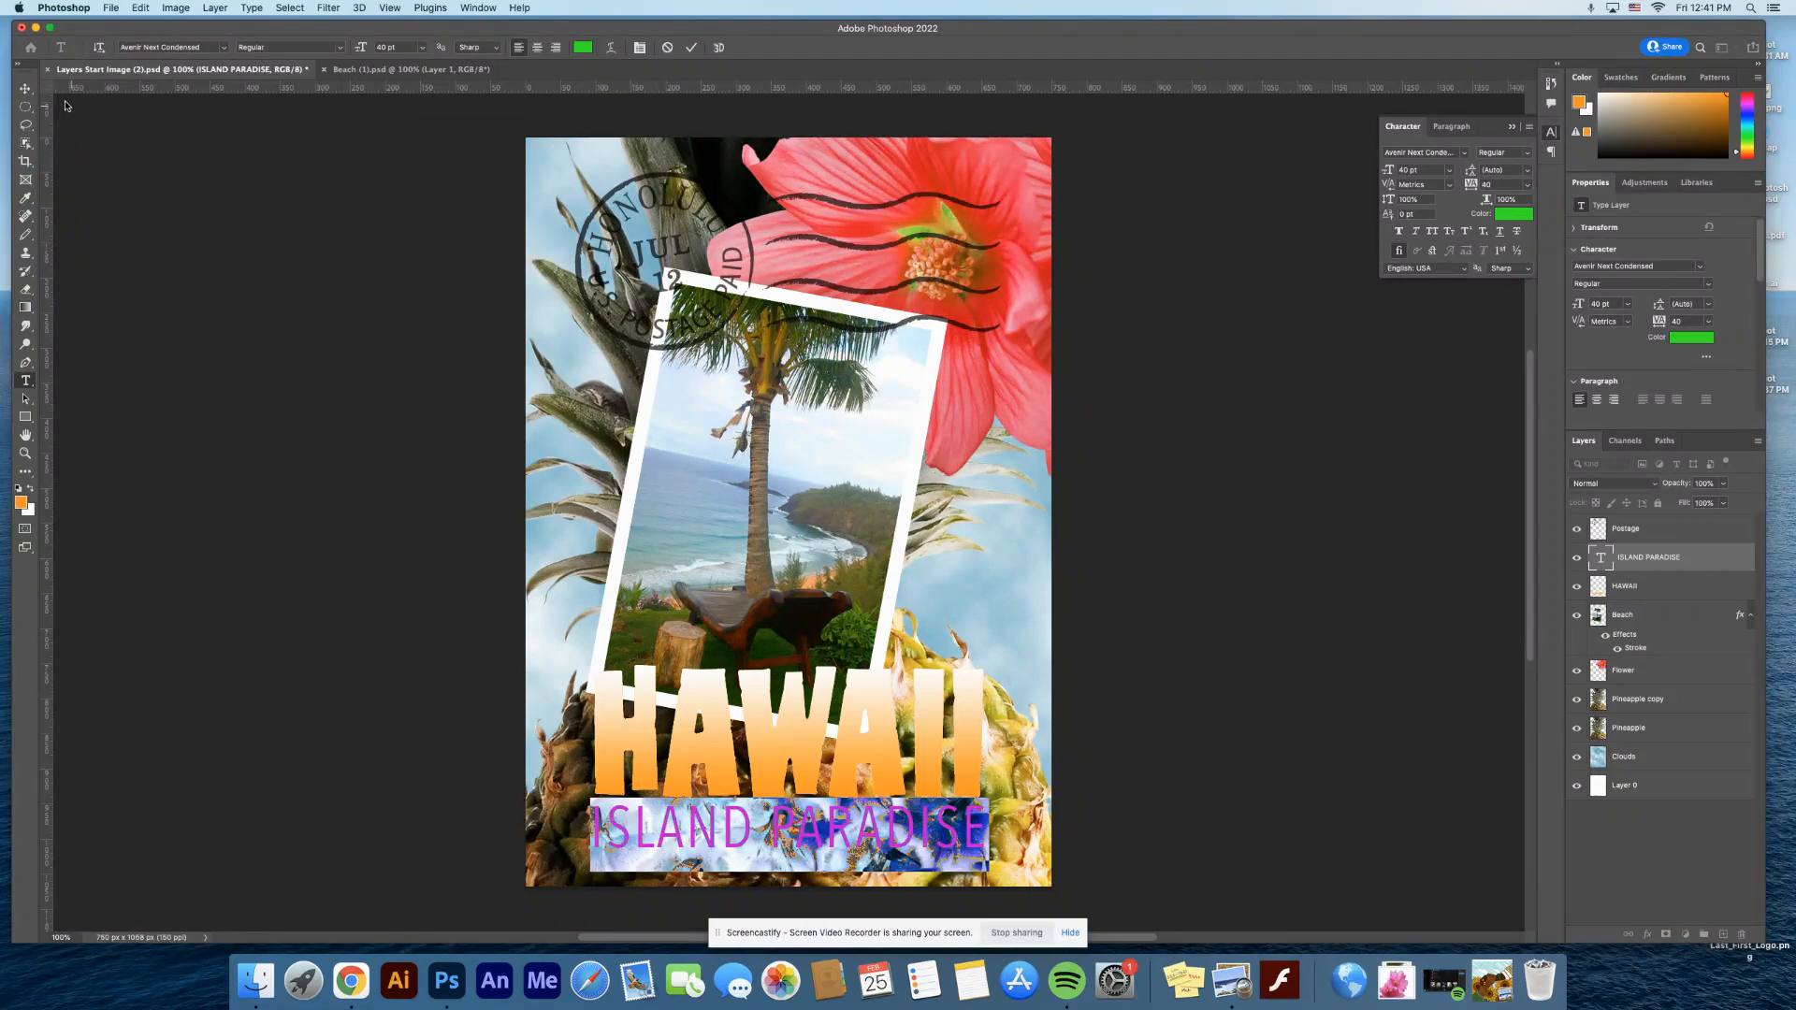
pyautogui.click(24, 89)
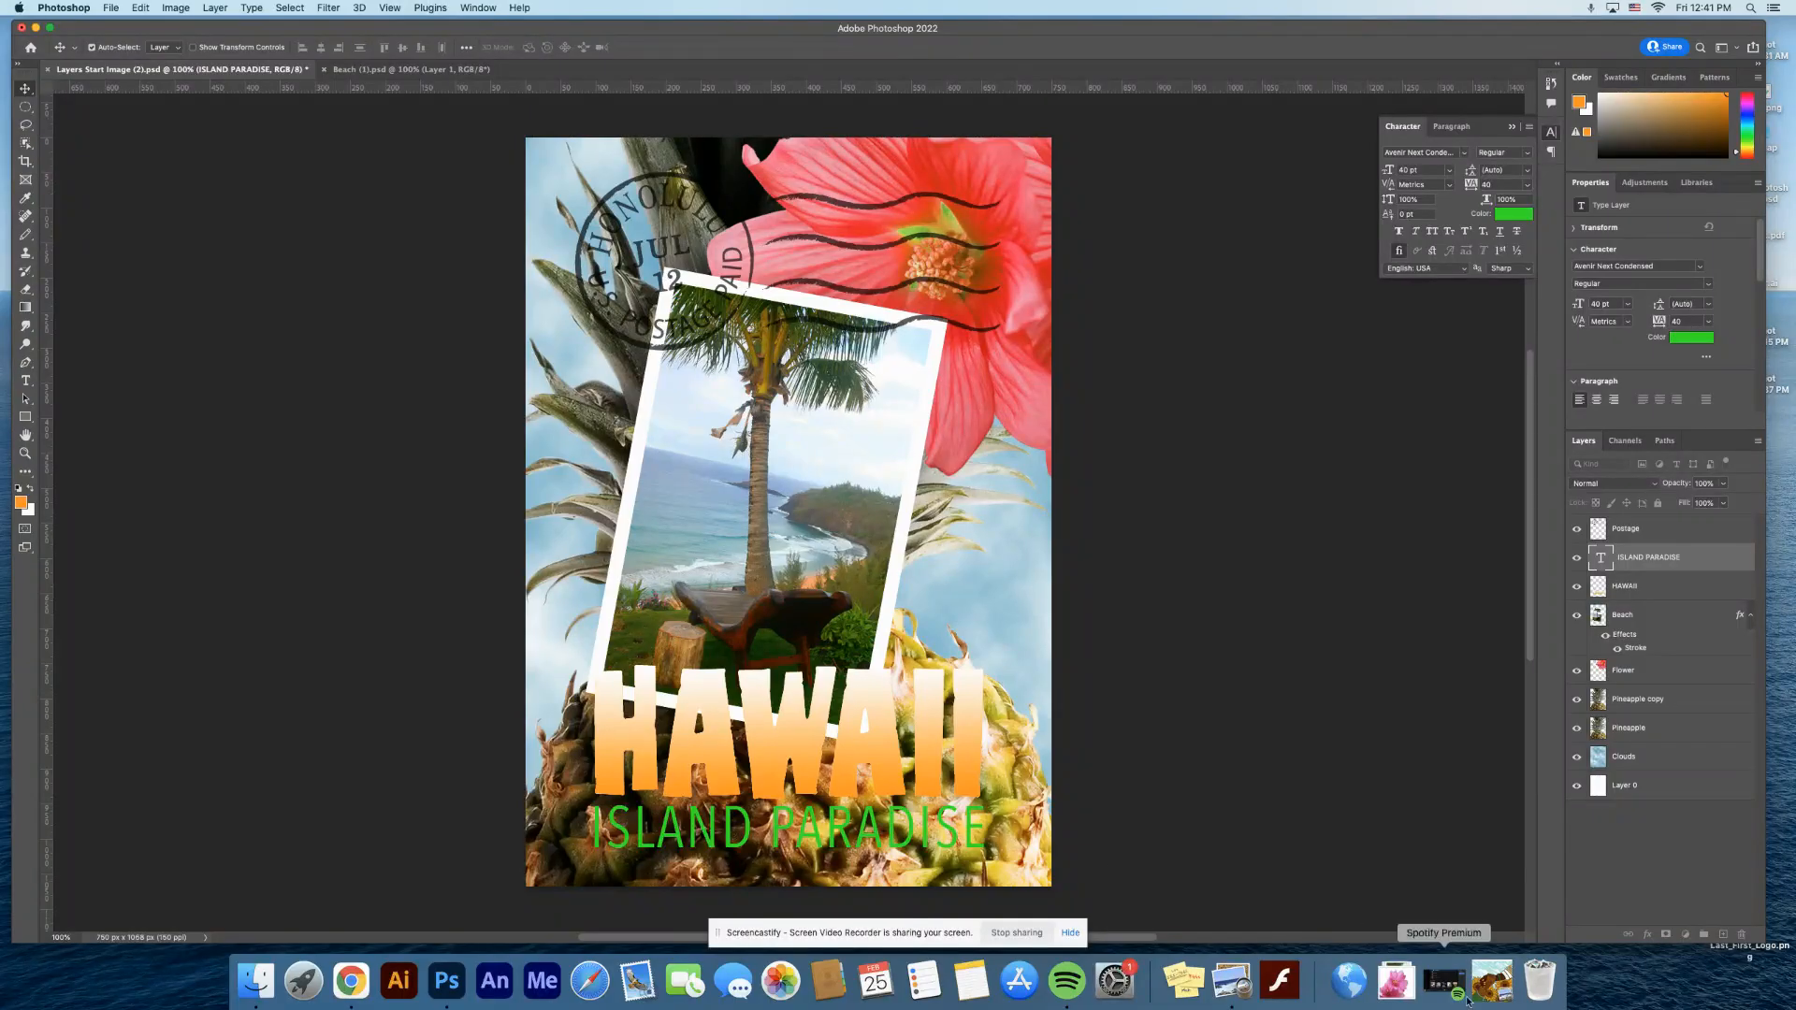
# - Add a white Stroke layer style to the HAWAII layer, positioned Outside and about 5 px wide
pyautogui.click(1684, 595)
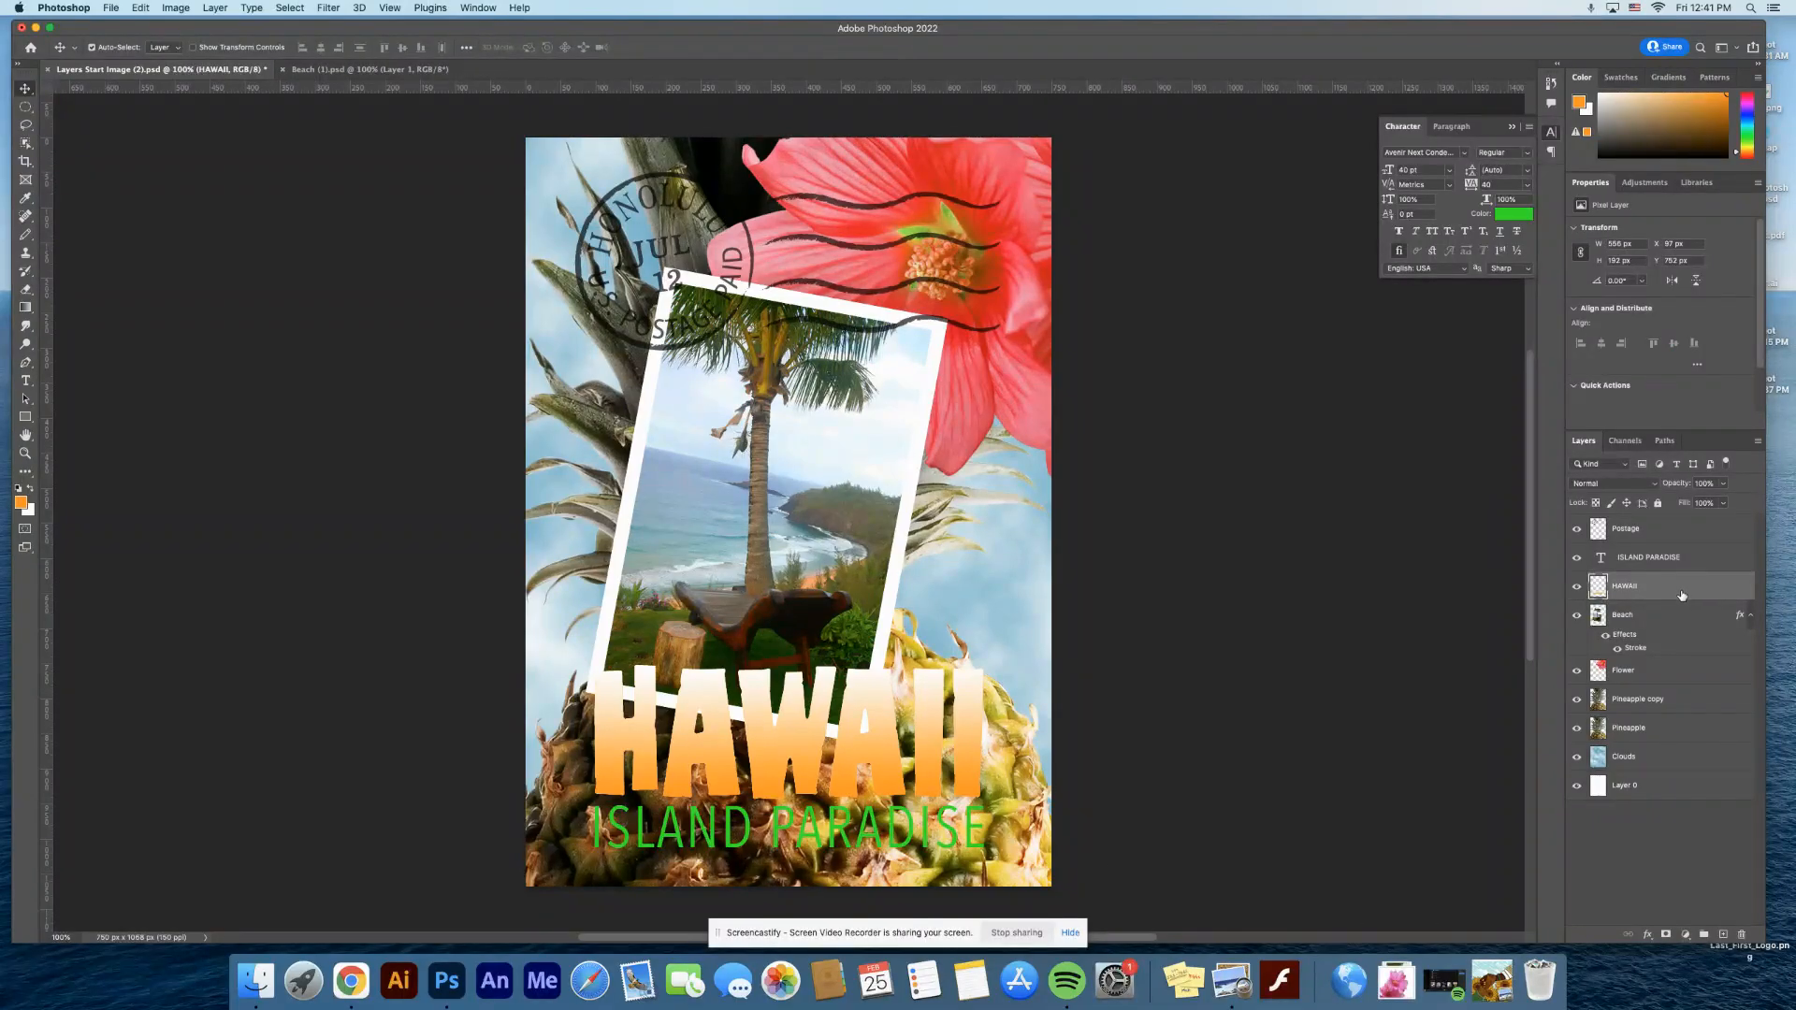
pyautogui.doubleClick(1684, 595)
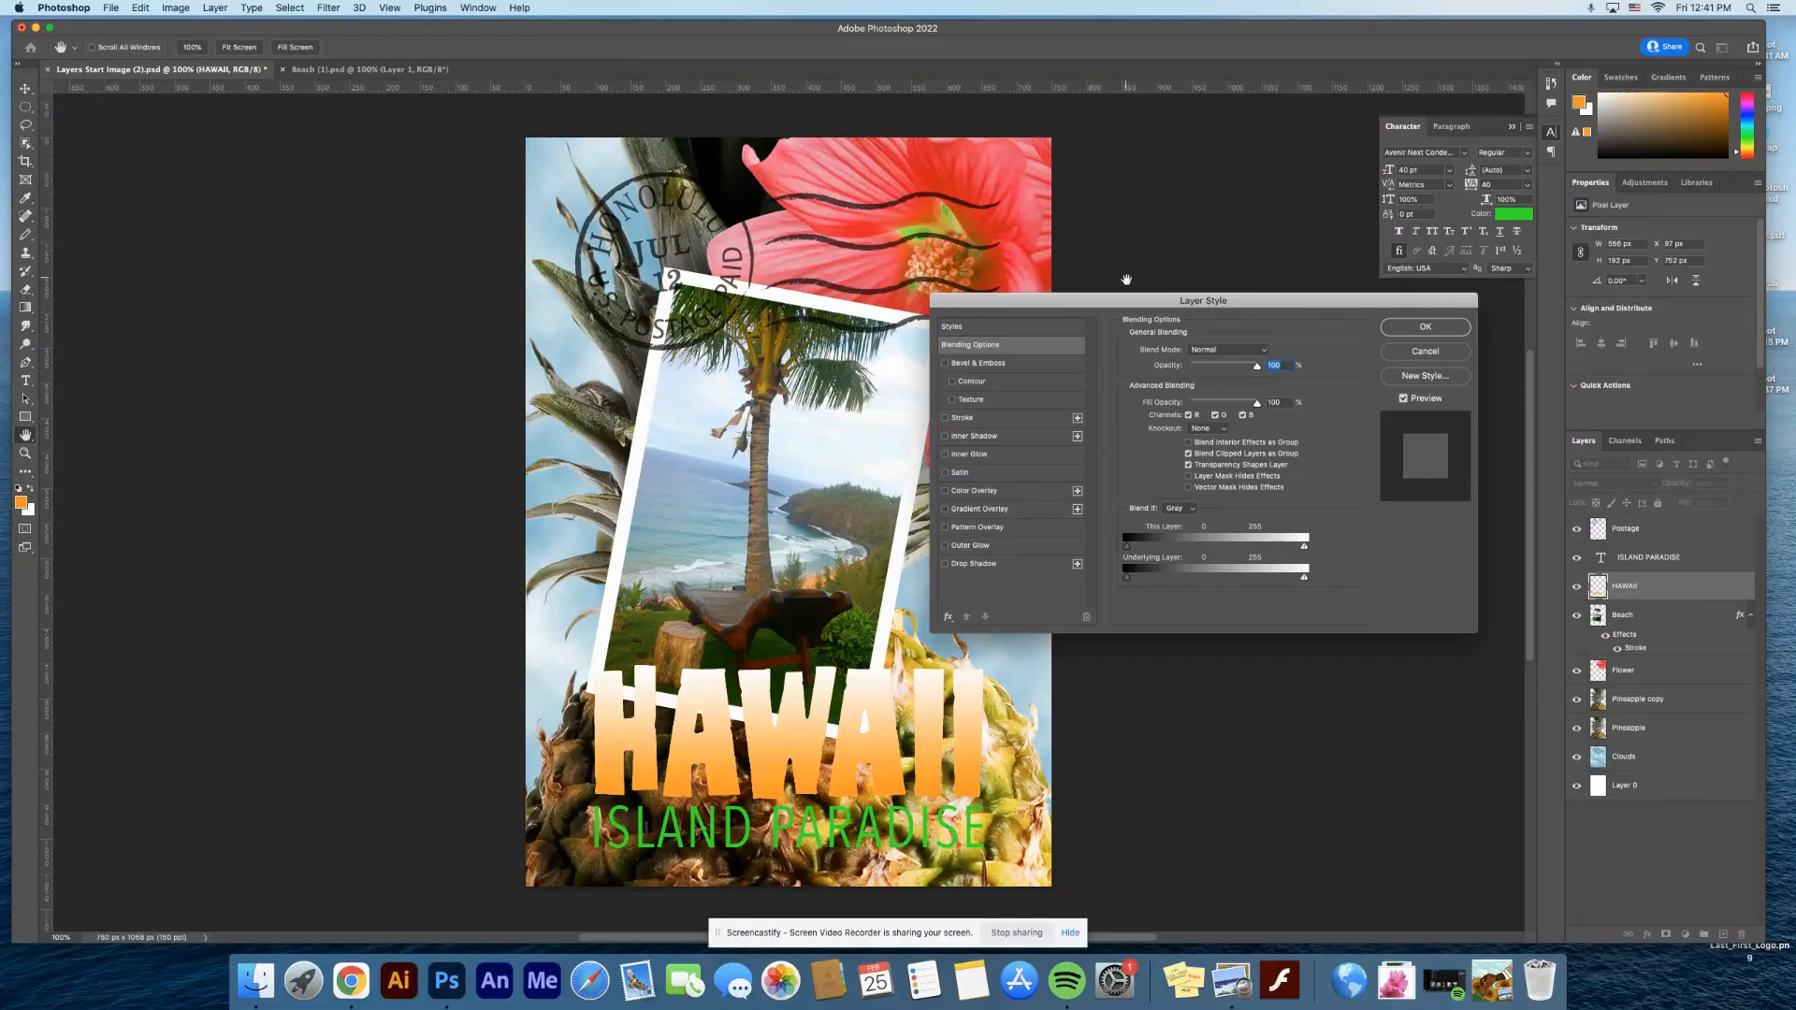
pyautogui.click(946, 419)
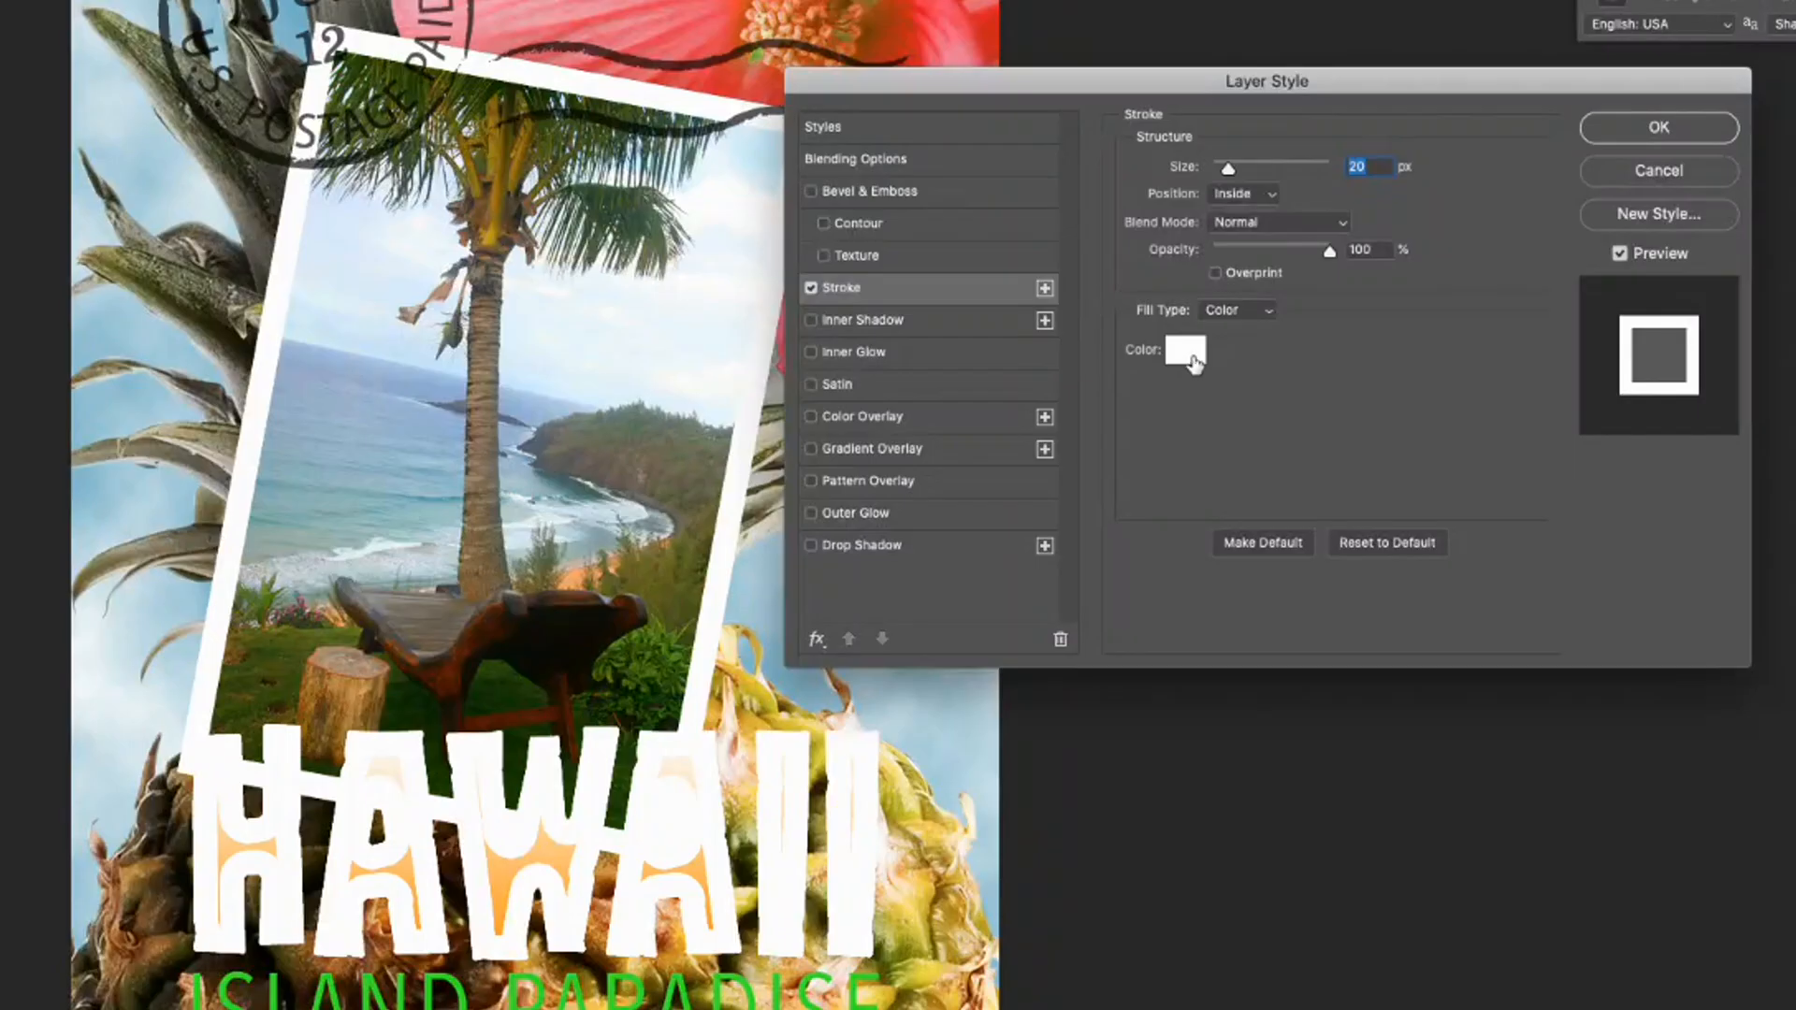
pyautogui.click(1256, 198)
pyautogui.click(1252, 174)
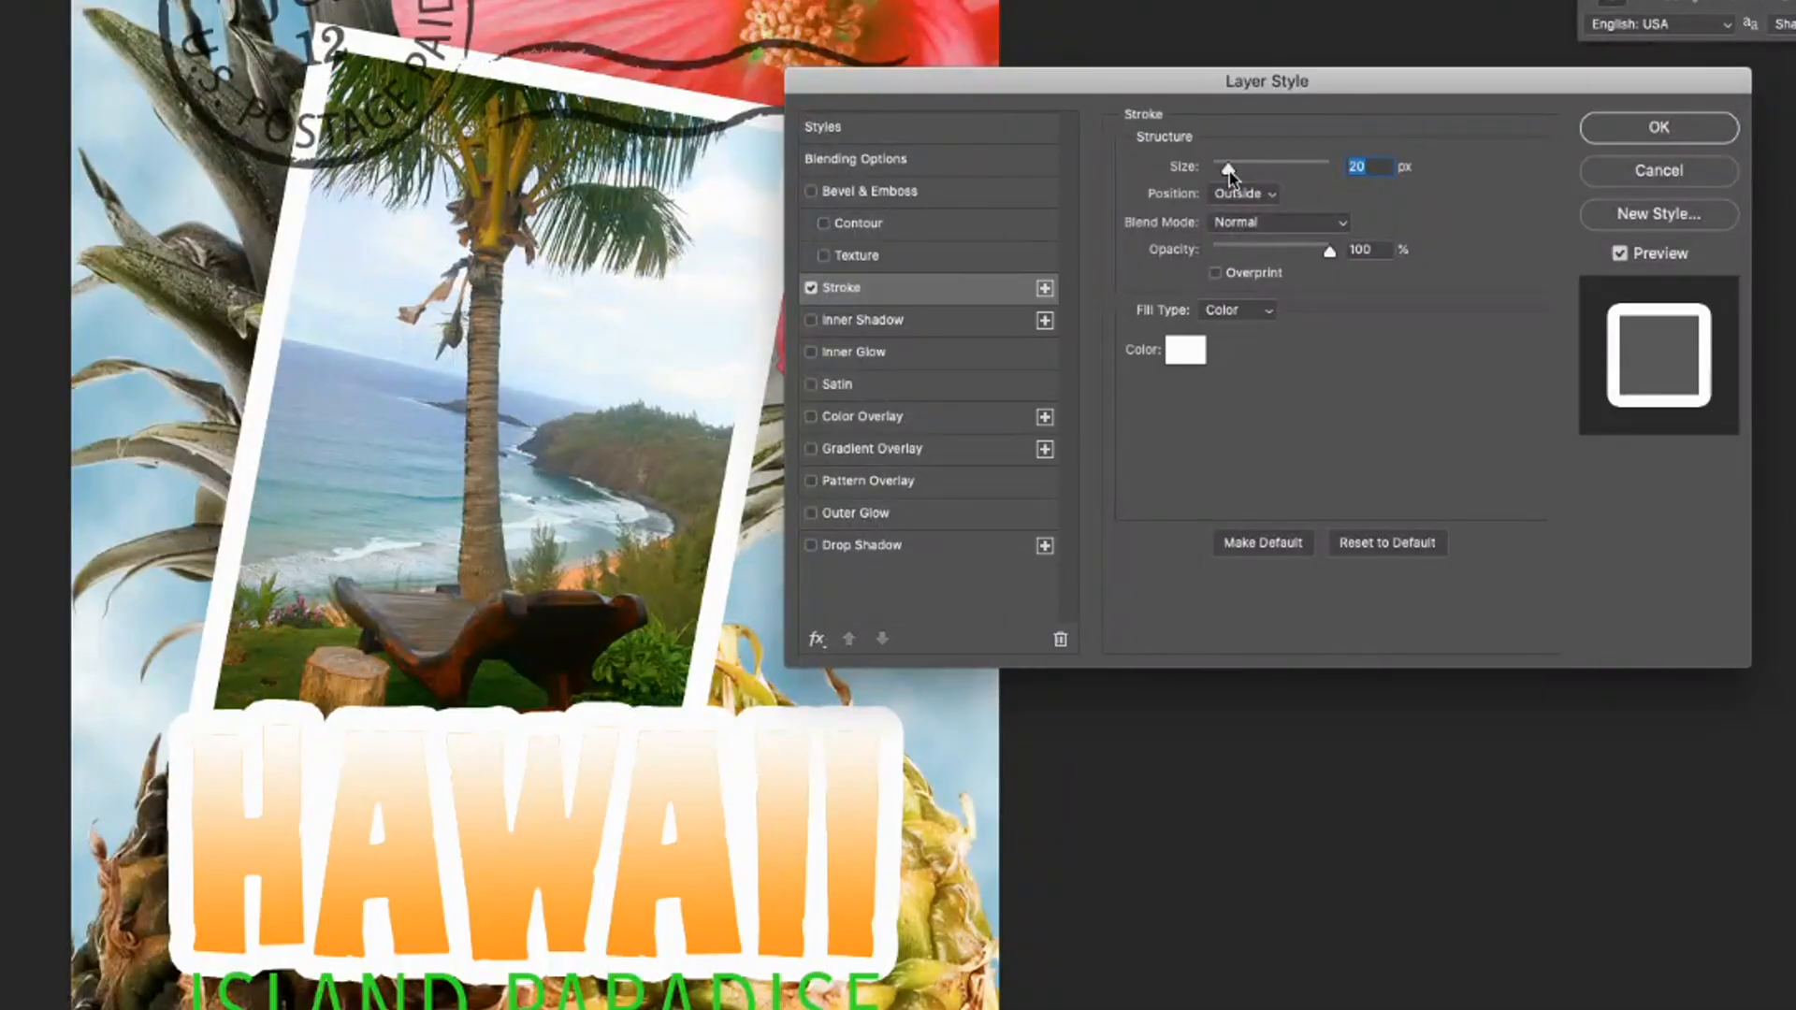
pyautogui.moveTo(1227, 172); pyautogui.dragTo(1219, 175)
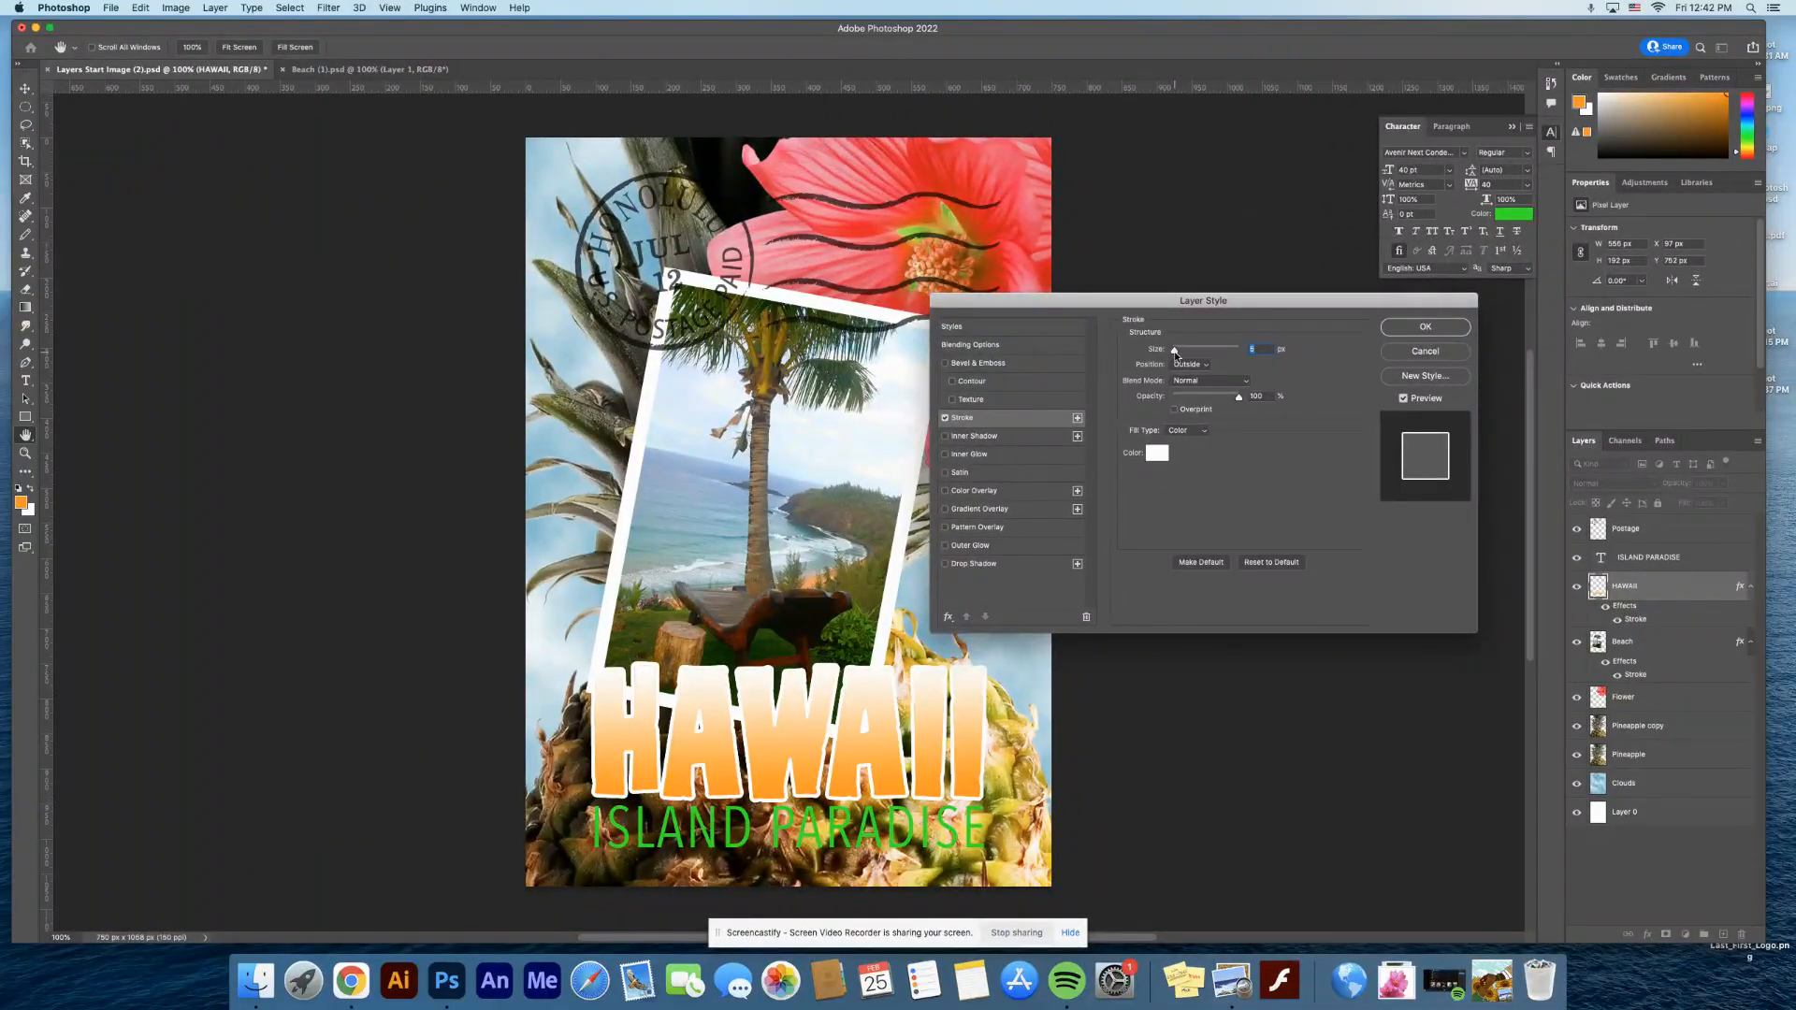
# - Try stroke colors for HAWAII sampled from the artwork, apply the ISLAND PARADISE green (R 41, G 231, B 4), and compare with effects hidden
pyautogui.click(1165, 460)
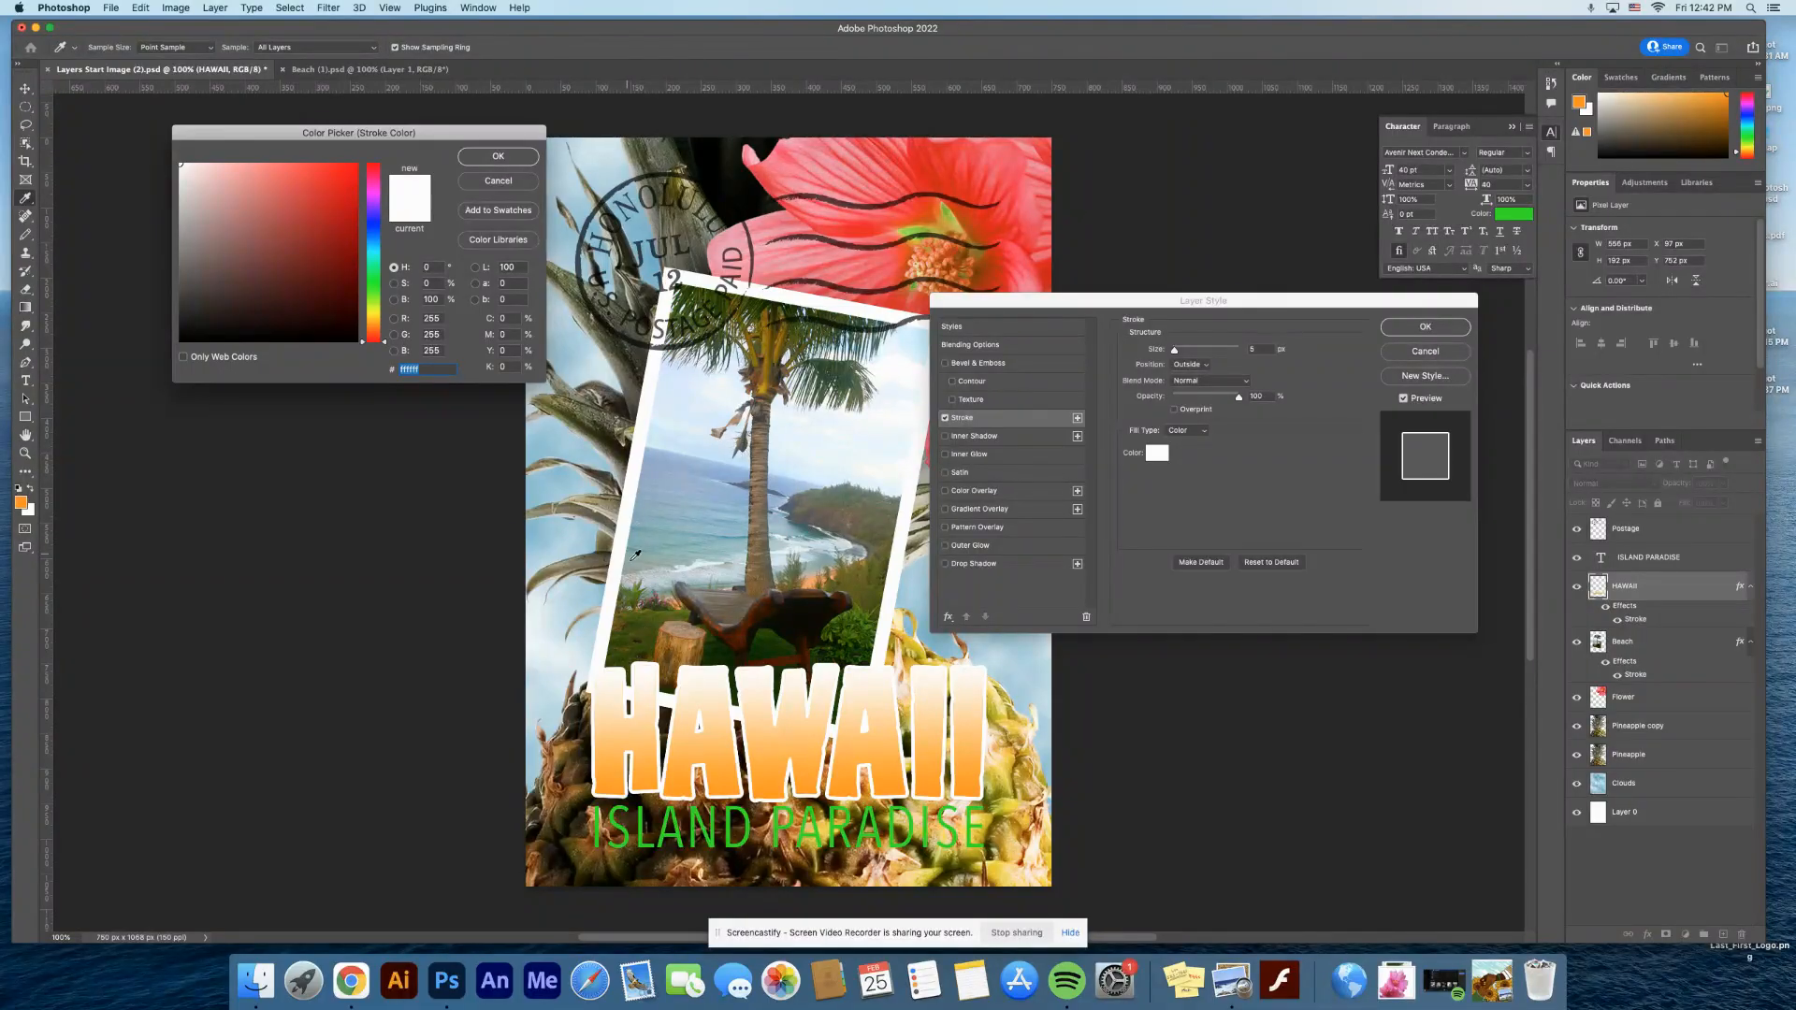
pyautogui.click(749, 835)
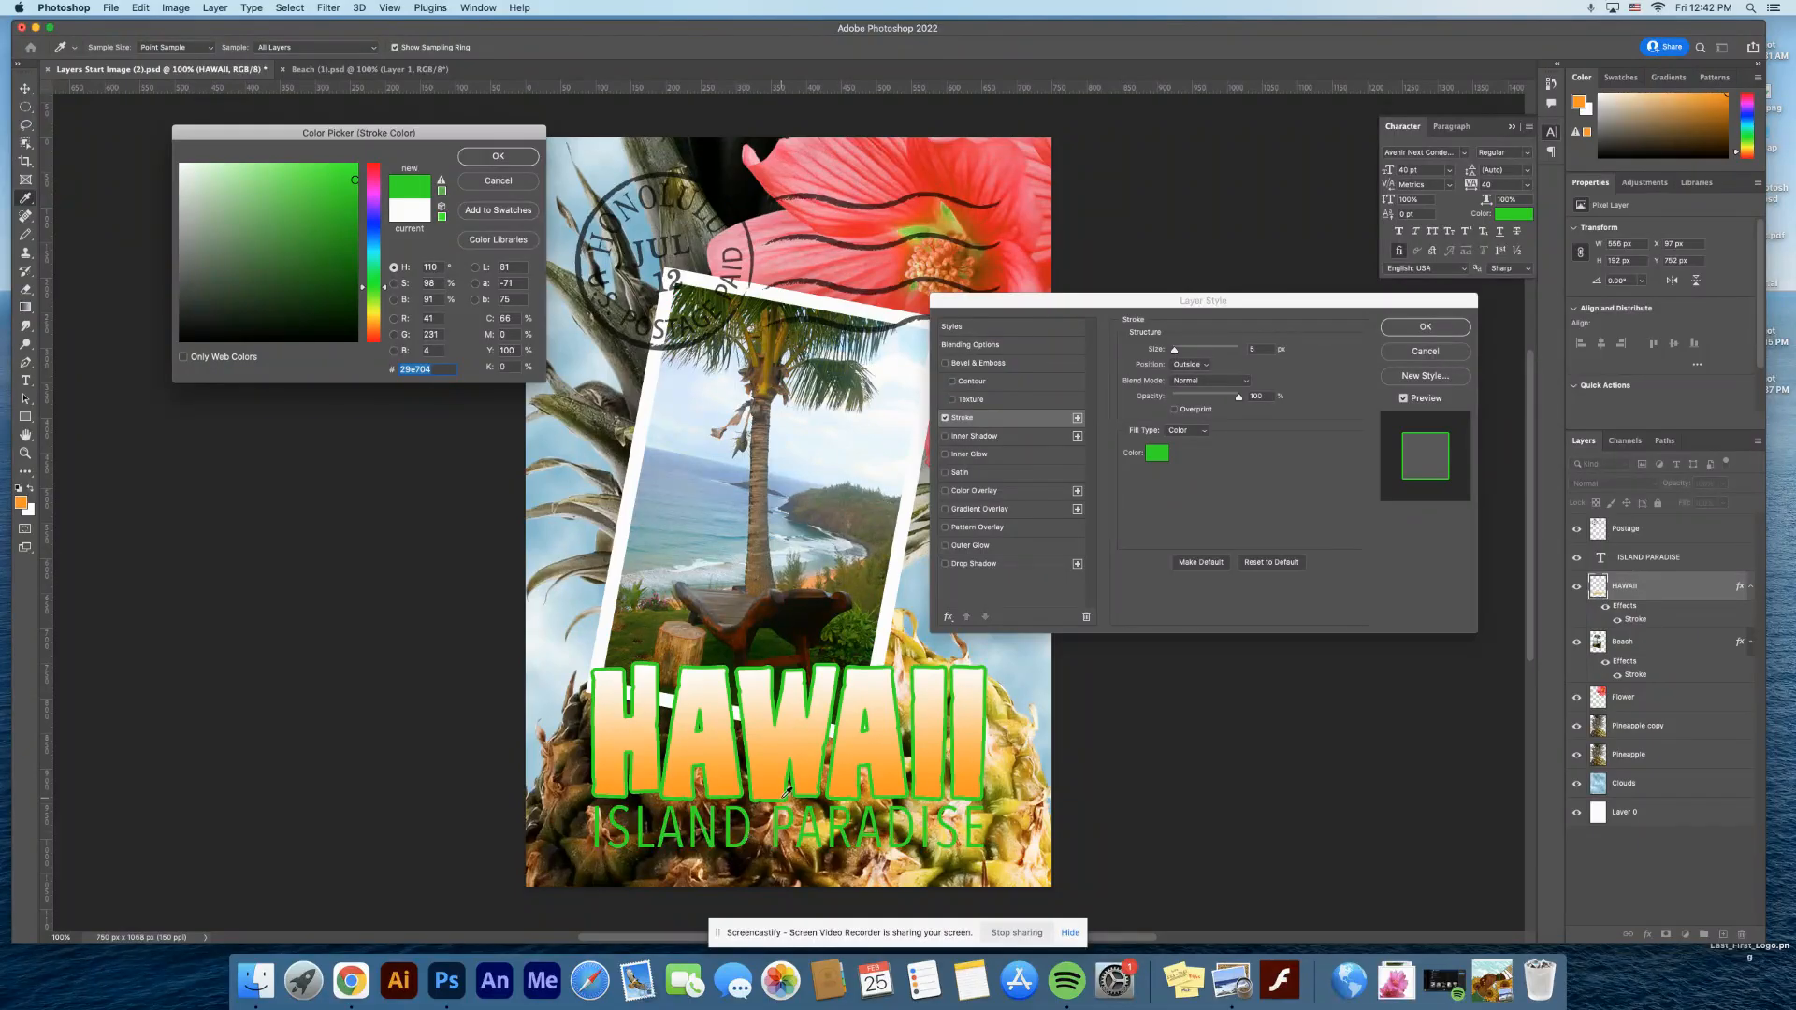
pyautogui.click(823, 603)
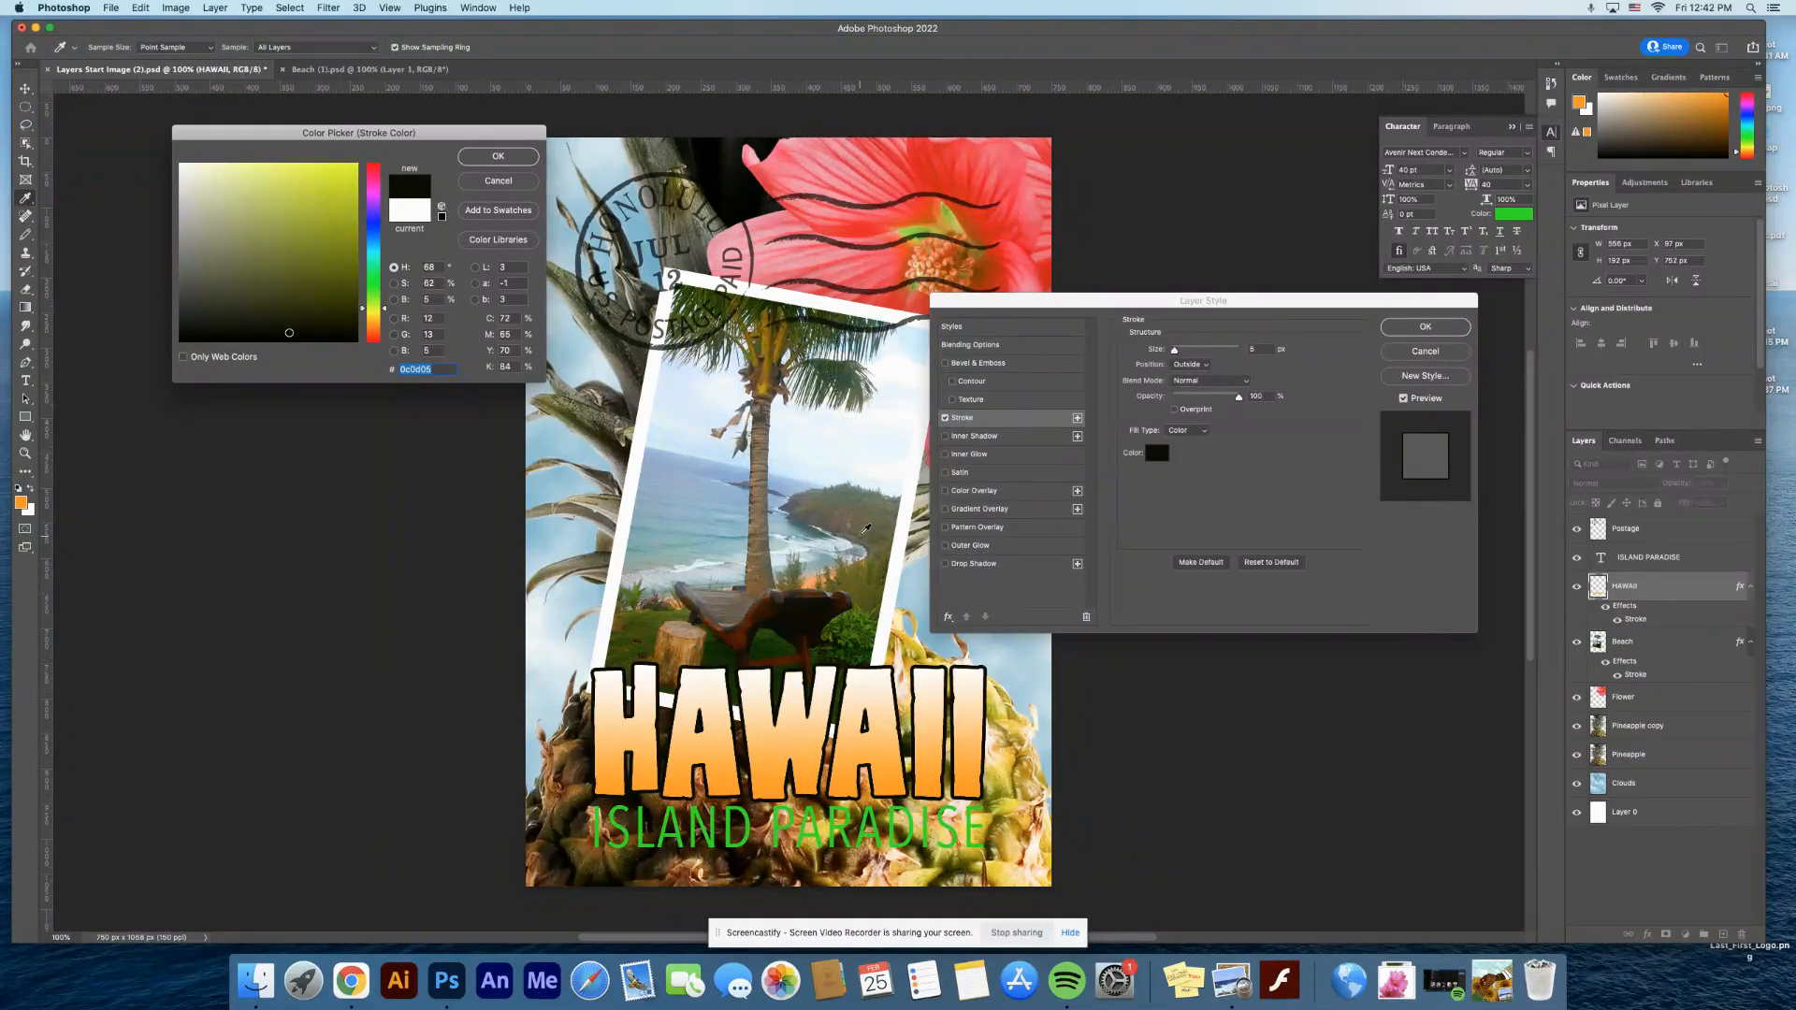
pyautogui.click(795, 440)
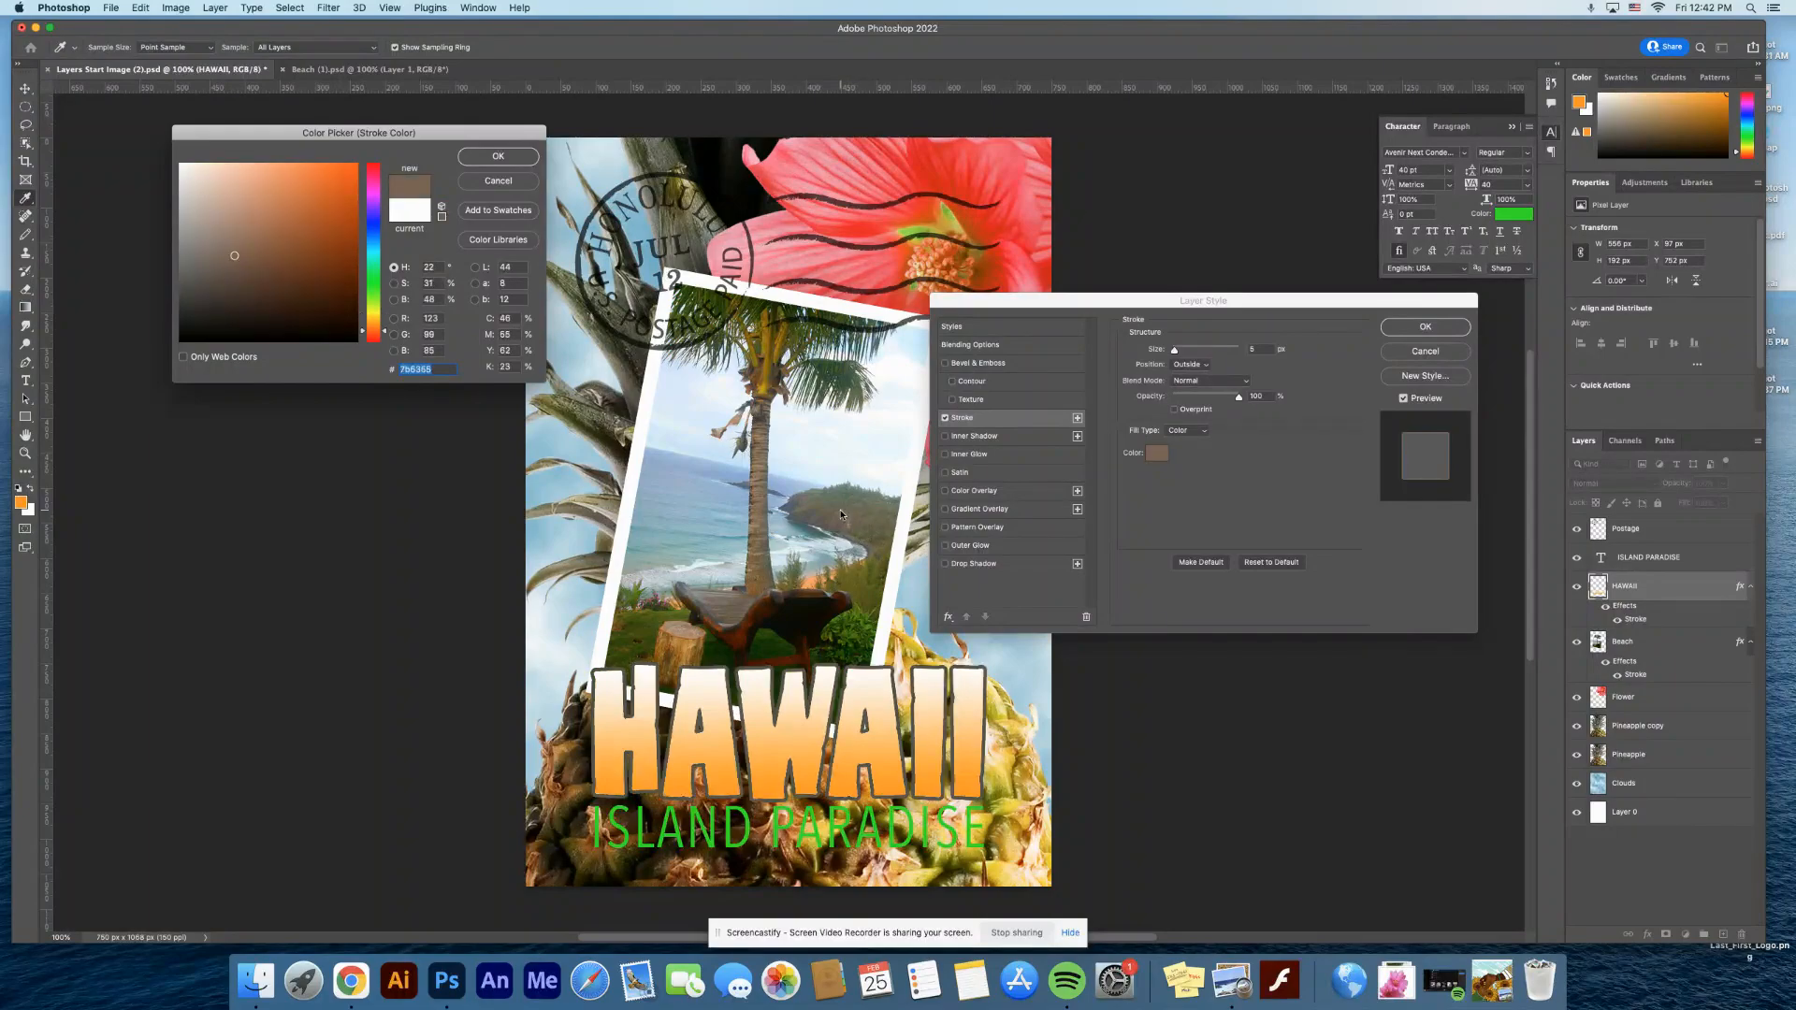
pyautogui.click(762, 428)
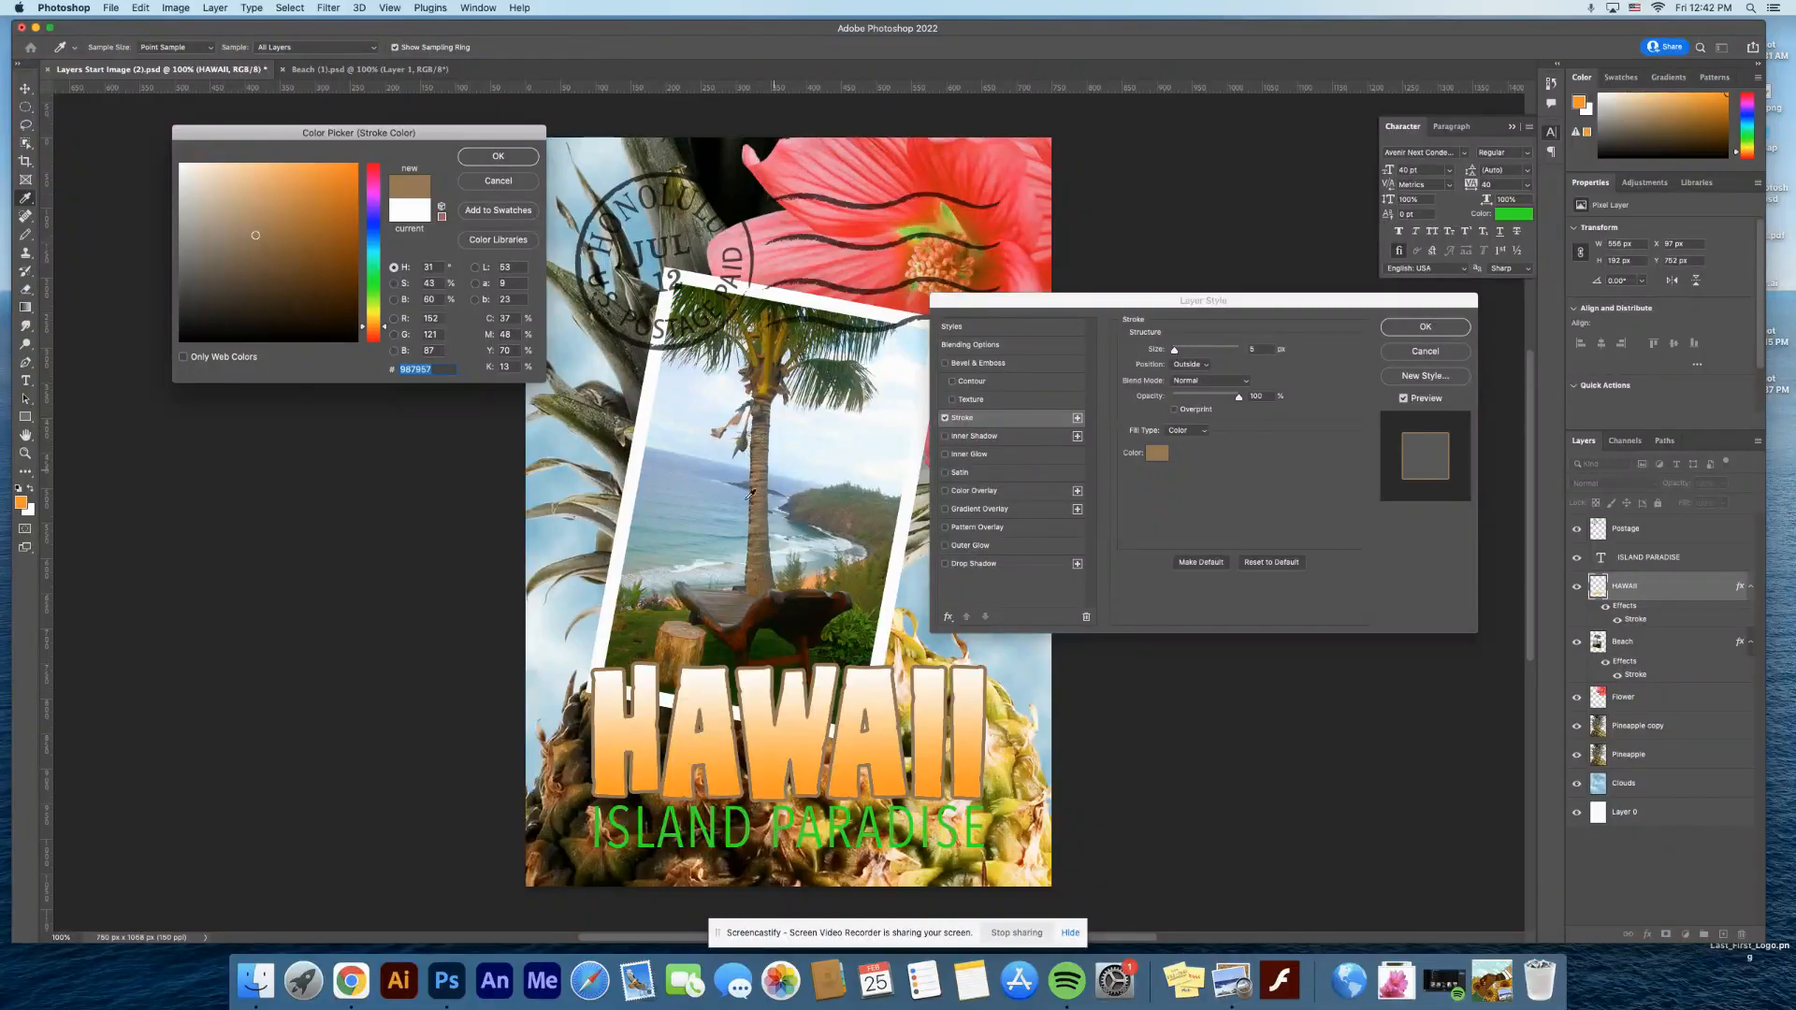
pyautogui.click(565, 620)
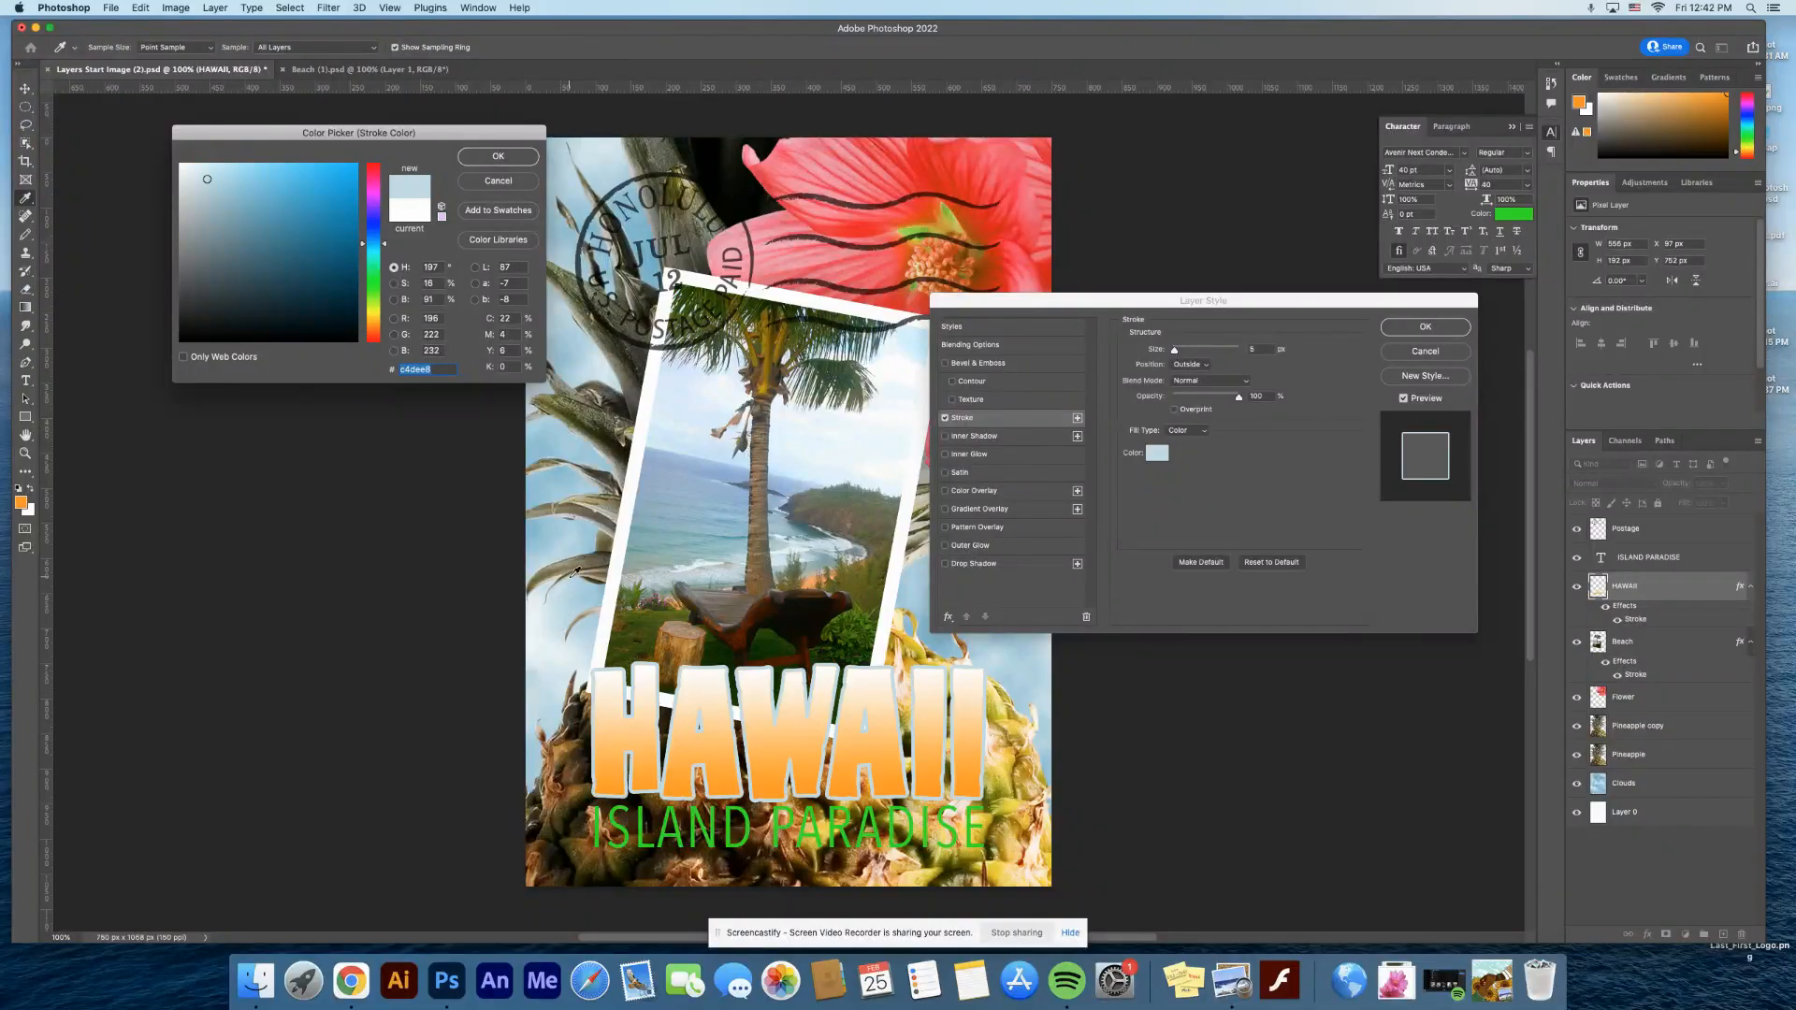
pyautogui.click(881, 230)
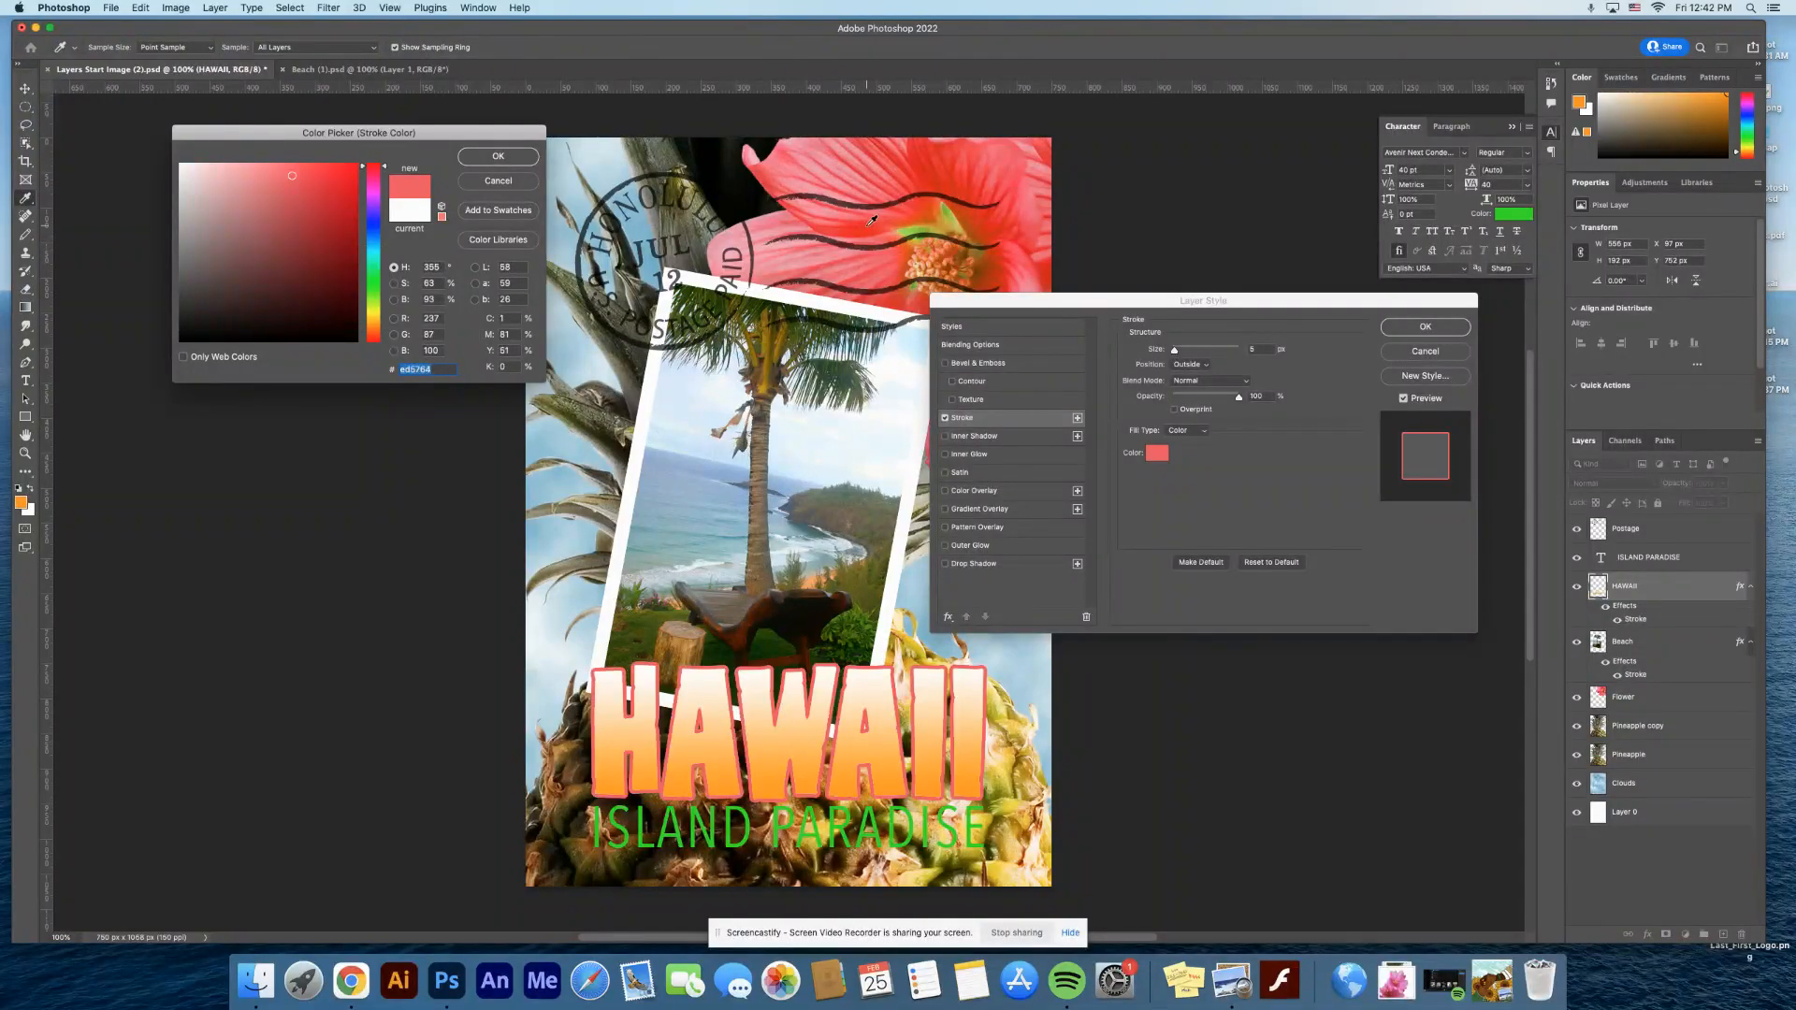
pyautogui.click(874, 266)
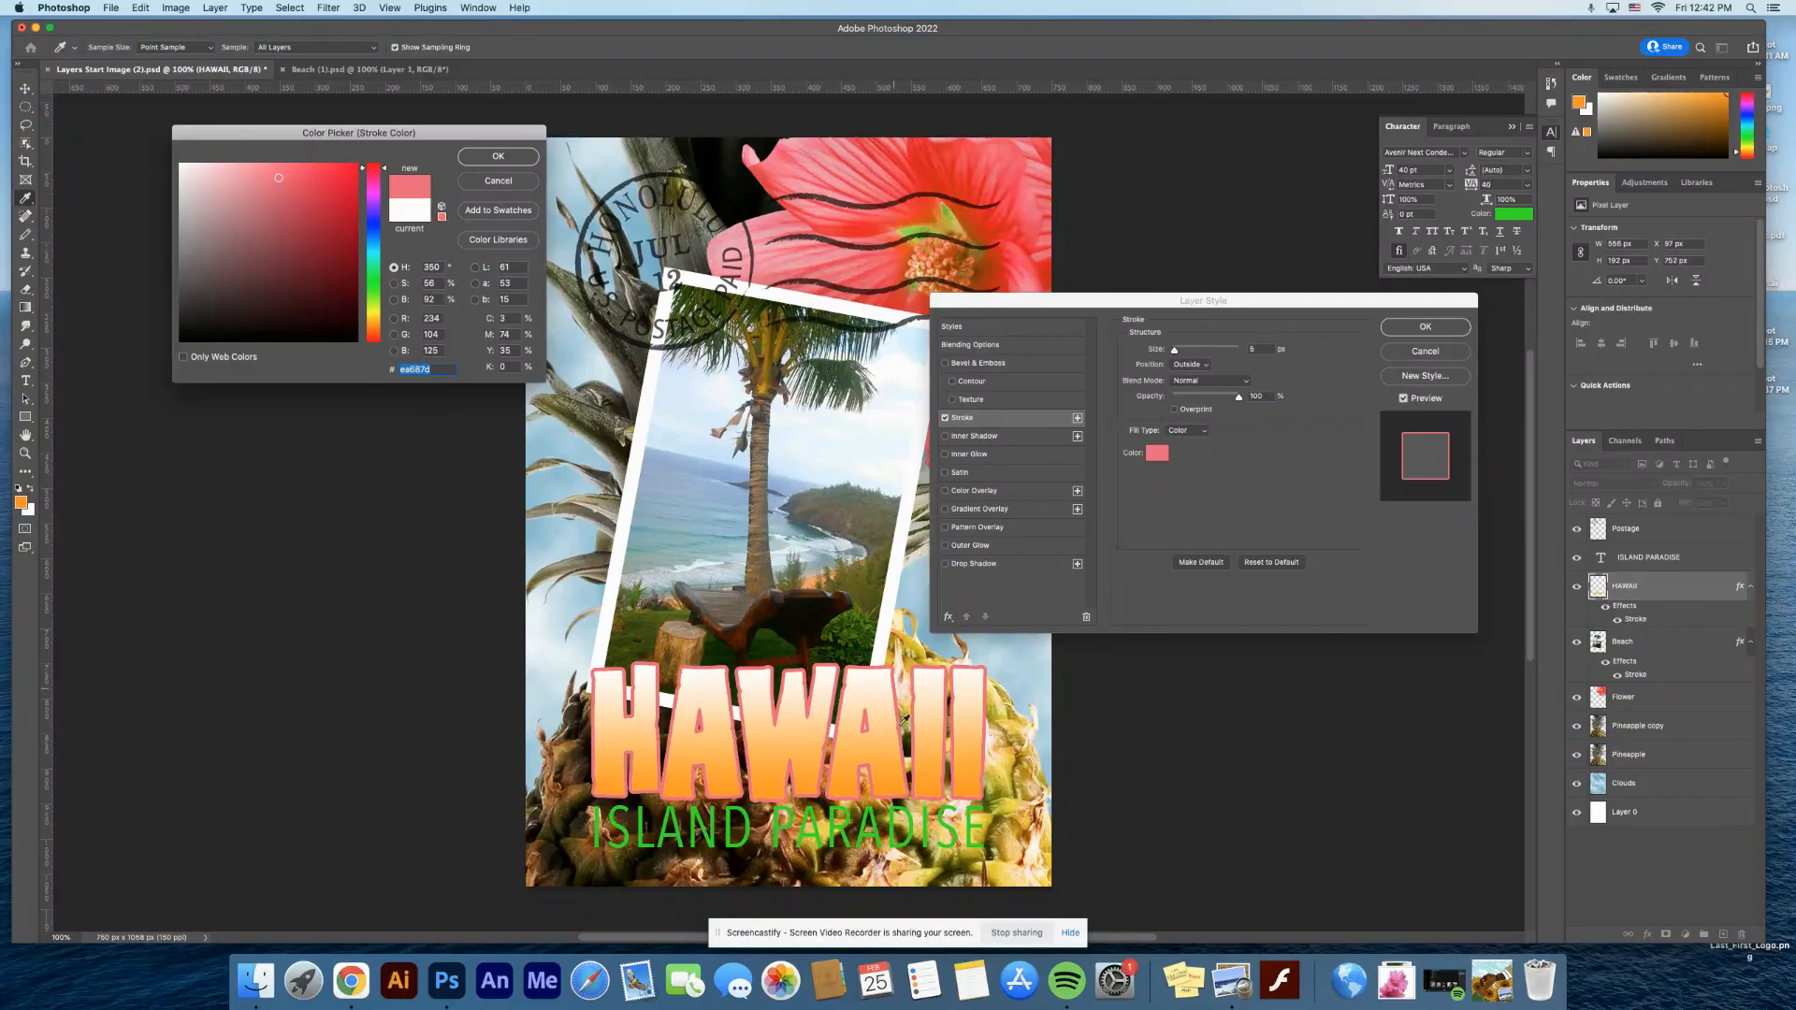
pyautogui.click(912, 821)
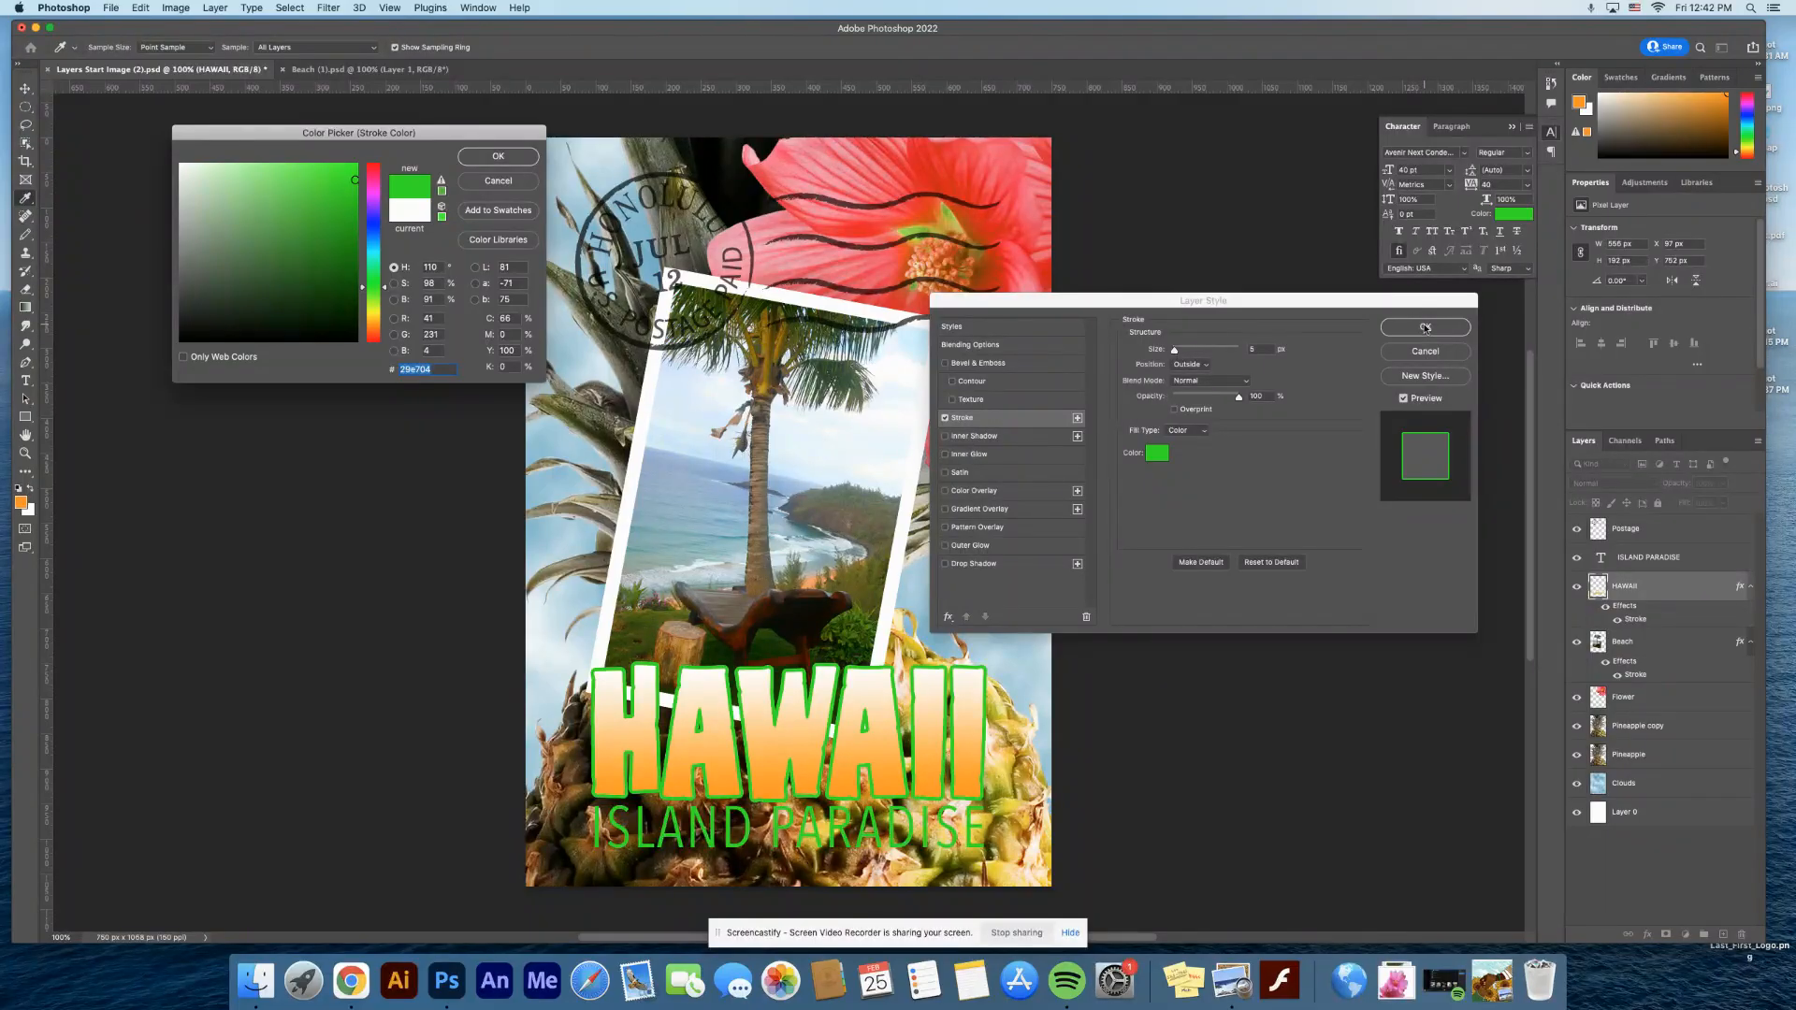
pyautogui.click(512, 160)
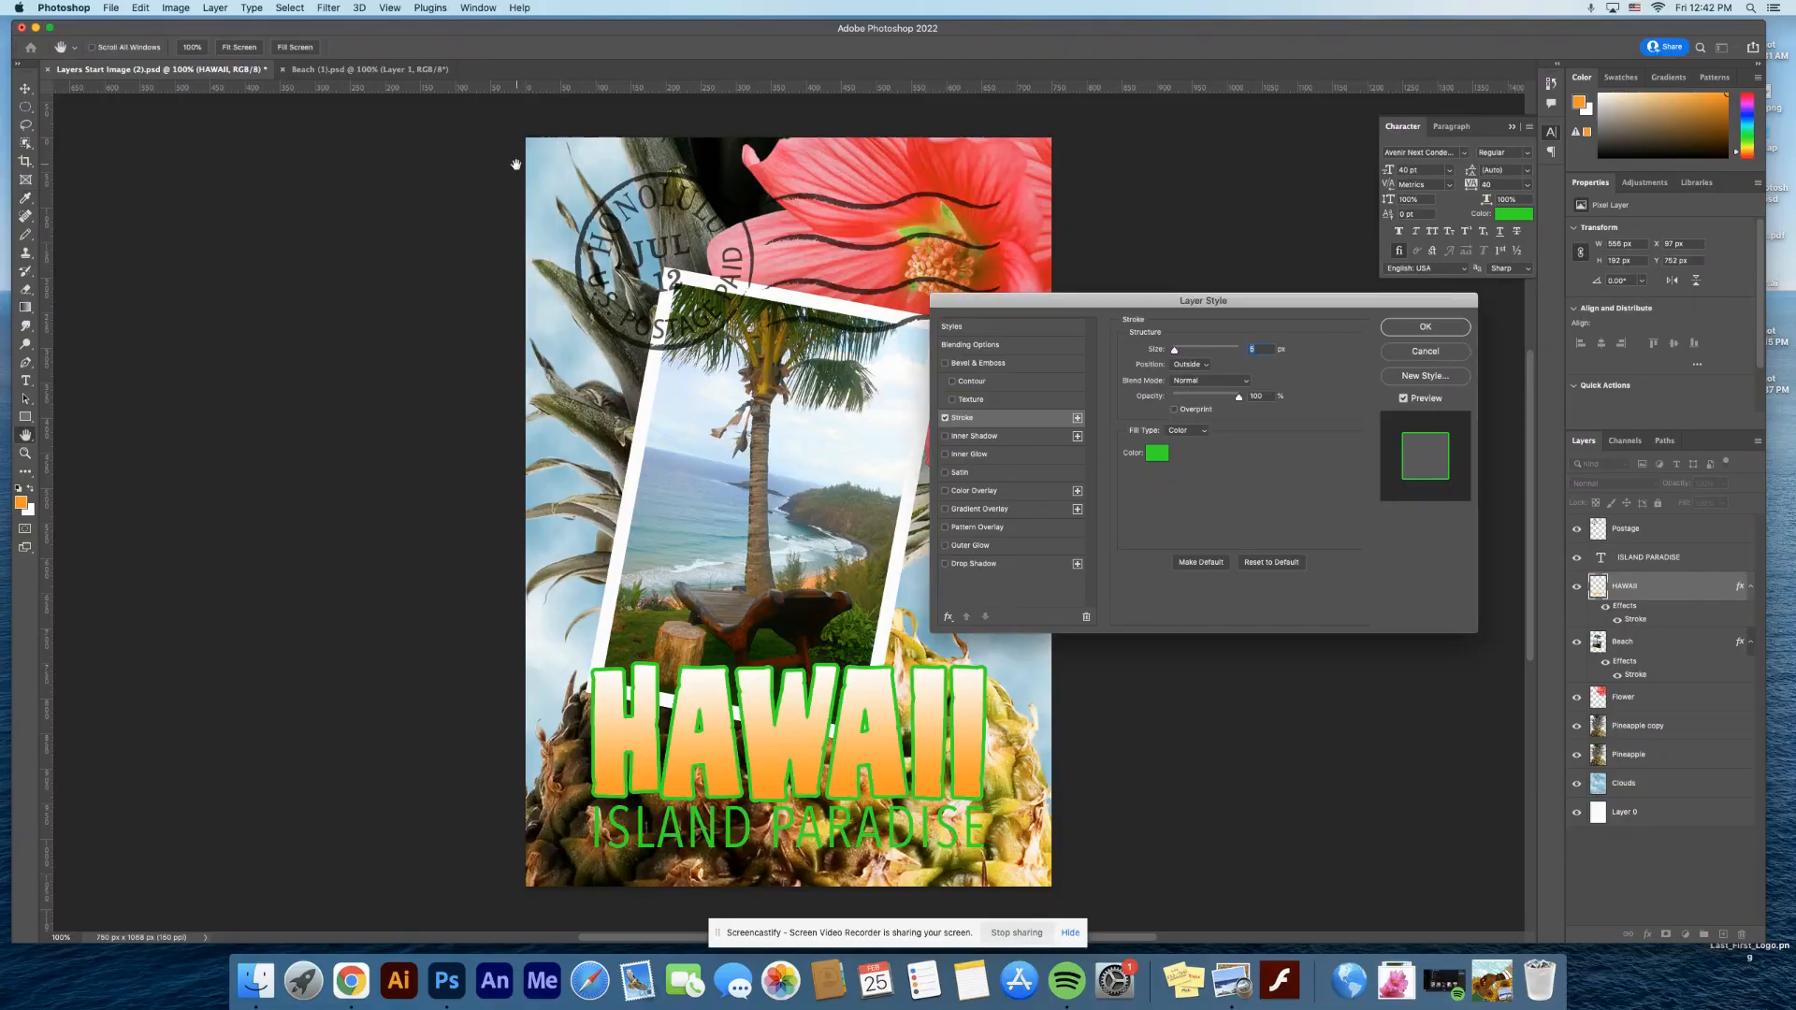
pyautogui.click(1443, 330)
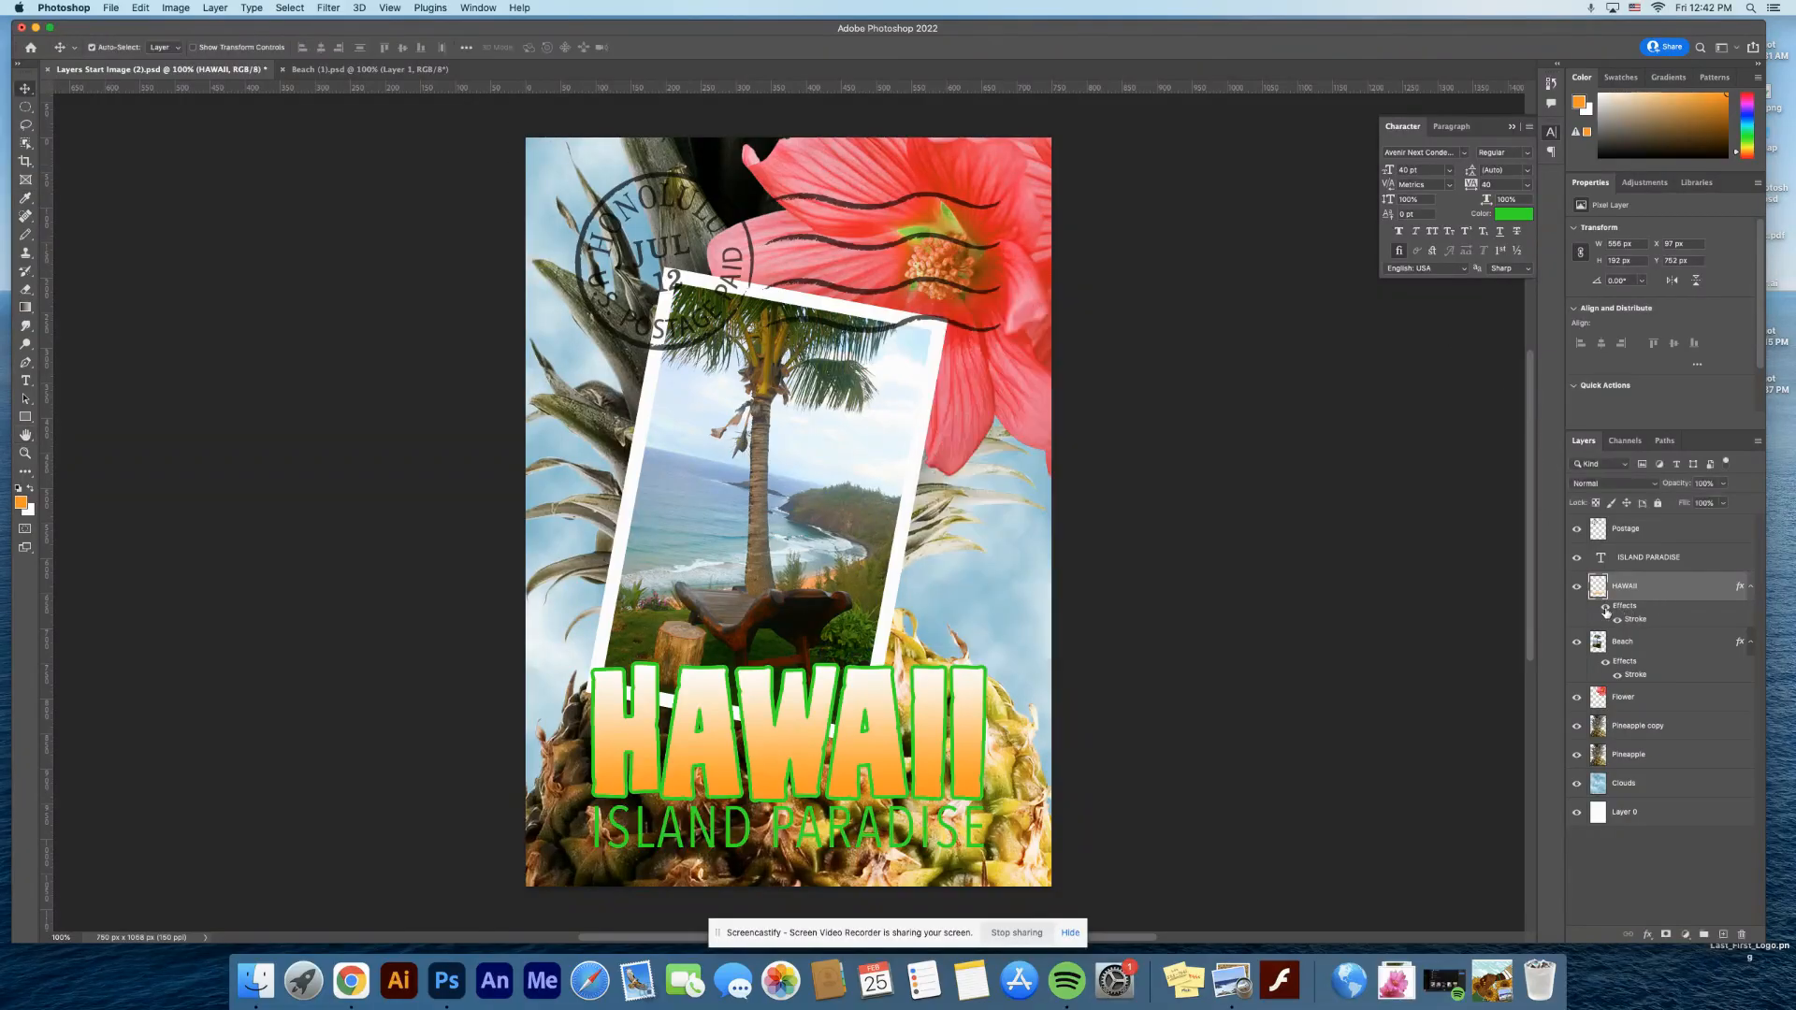
pyautogui.click(1606, 608)
pyautogui.click(1606, 608)
# - Add a Drop Shadow to the HAWAII layer with distance 15 px, spread 15% and opacity about 50%, and check it by toggling its visibility
pyautogui.doubleClick(1692, 582)
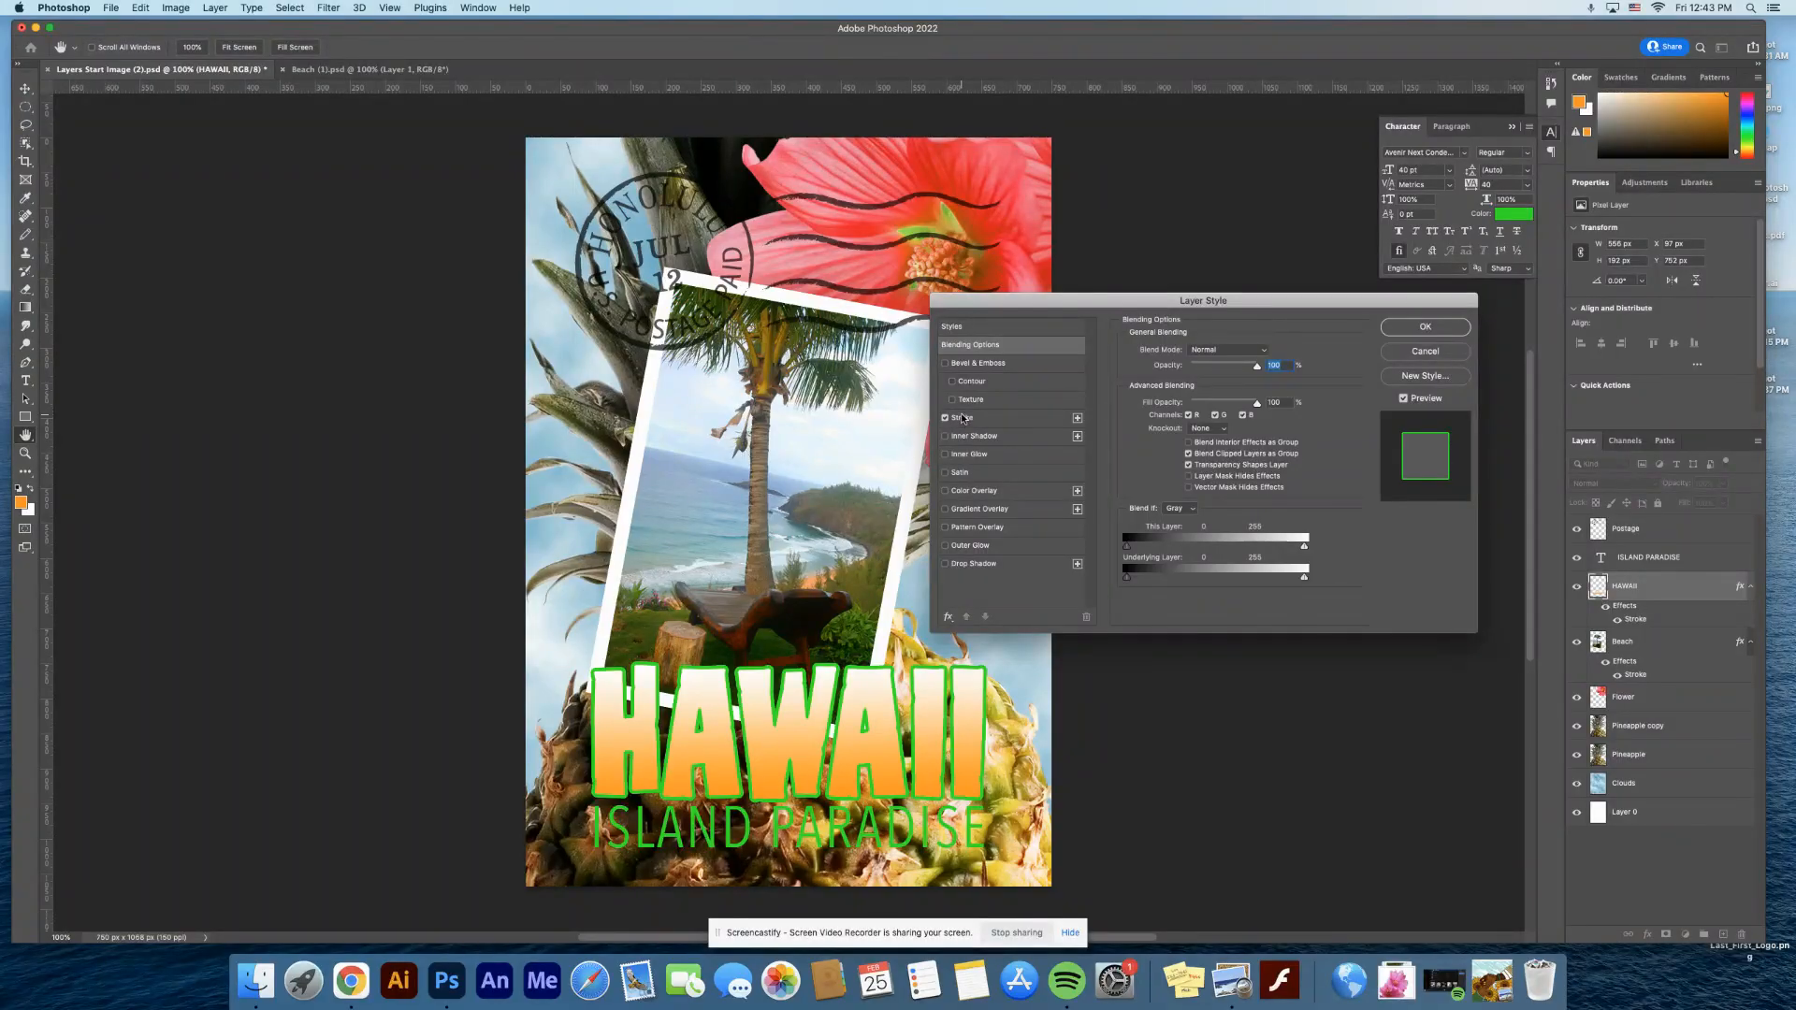
pyautogui.click(998, 564)
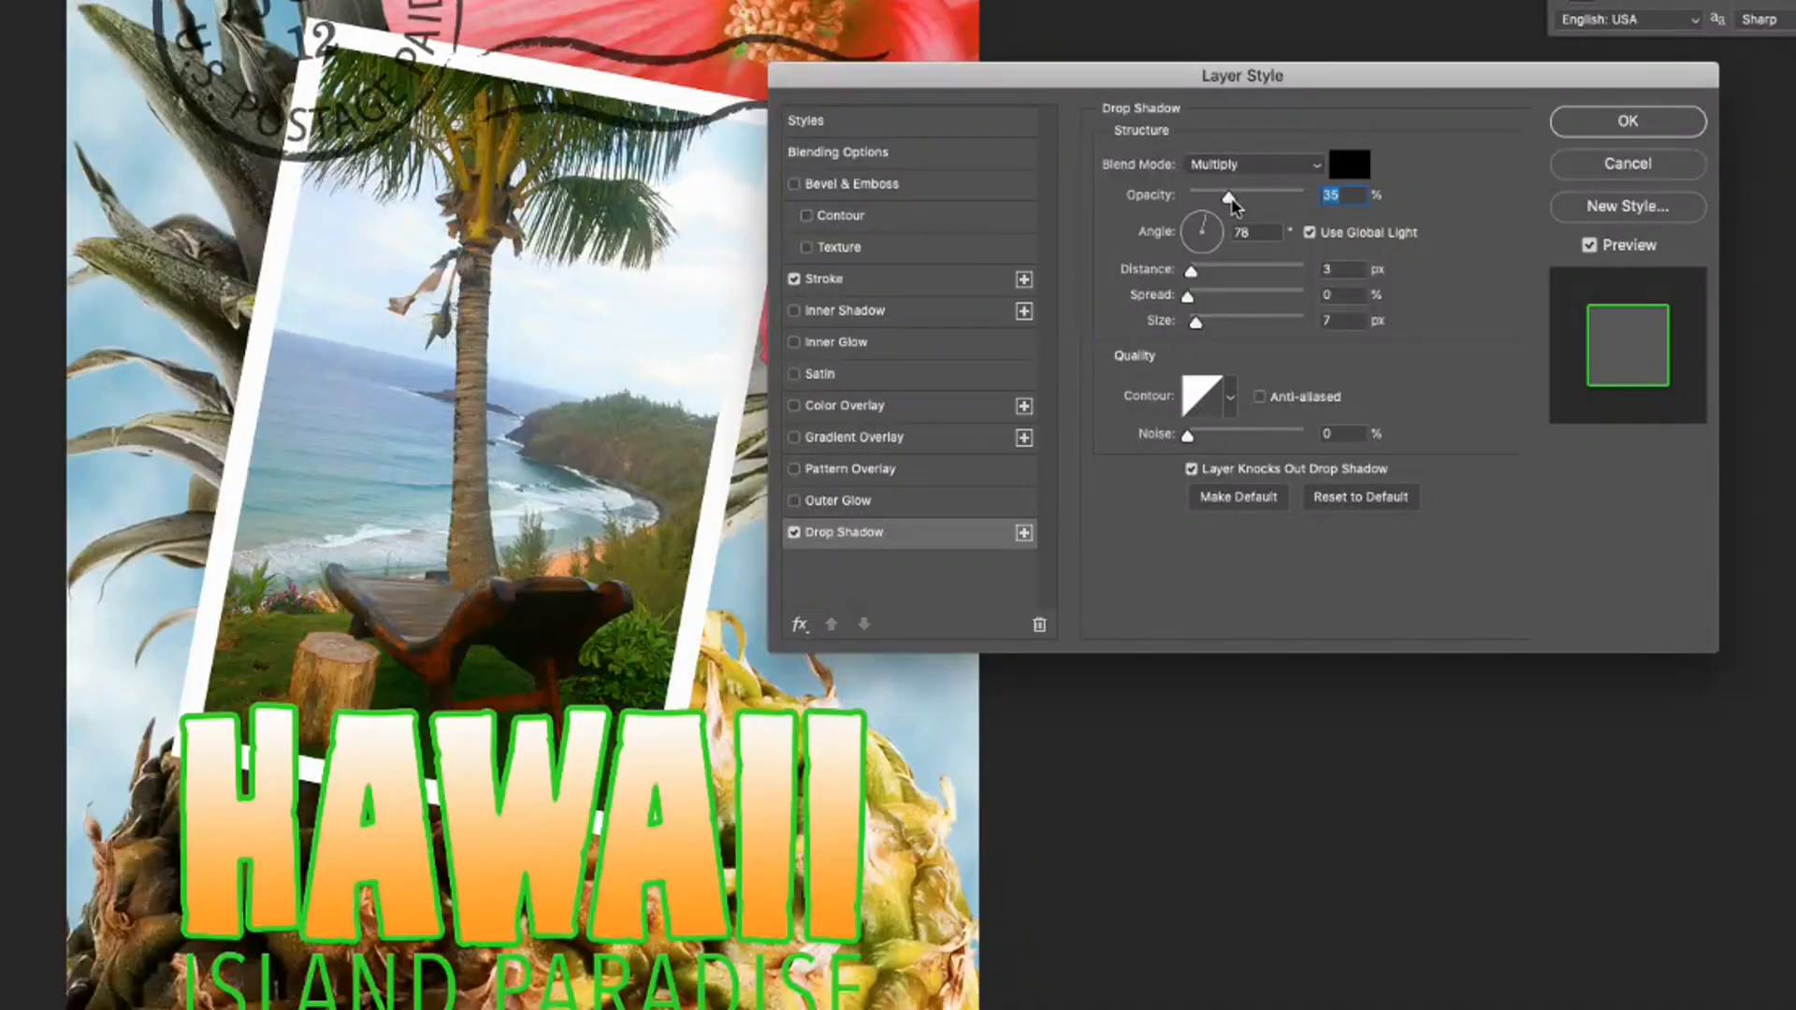
pyautogui.moveTo(1190, 271)
pyautogui.mouseDown()
pyautogui.moveTo(1243, 279)
pyautogui.moveTo(1219, 277)
pyautogui.mouseUp()
pyautogui.moveTo(1188, 298)
pyautogui.mouseDown()
pyautogui.moveTo(1209, 301)
pyautogui.moveTo(1206, 276)
pyautogui.mouseUp()
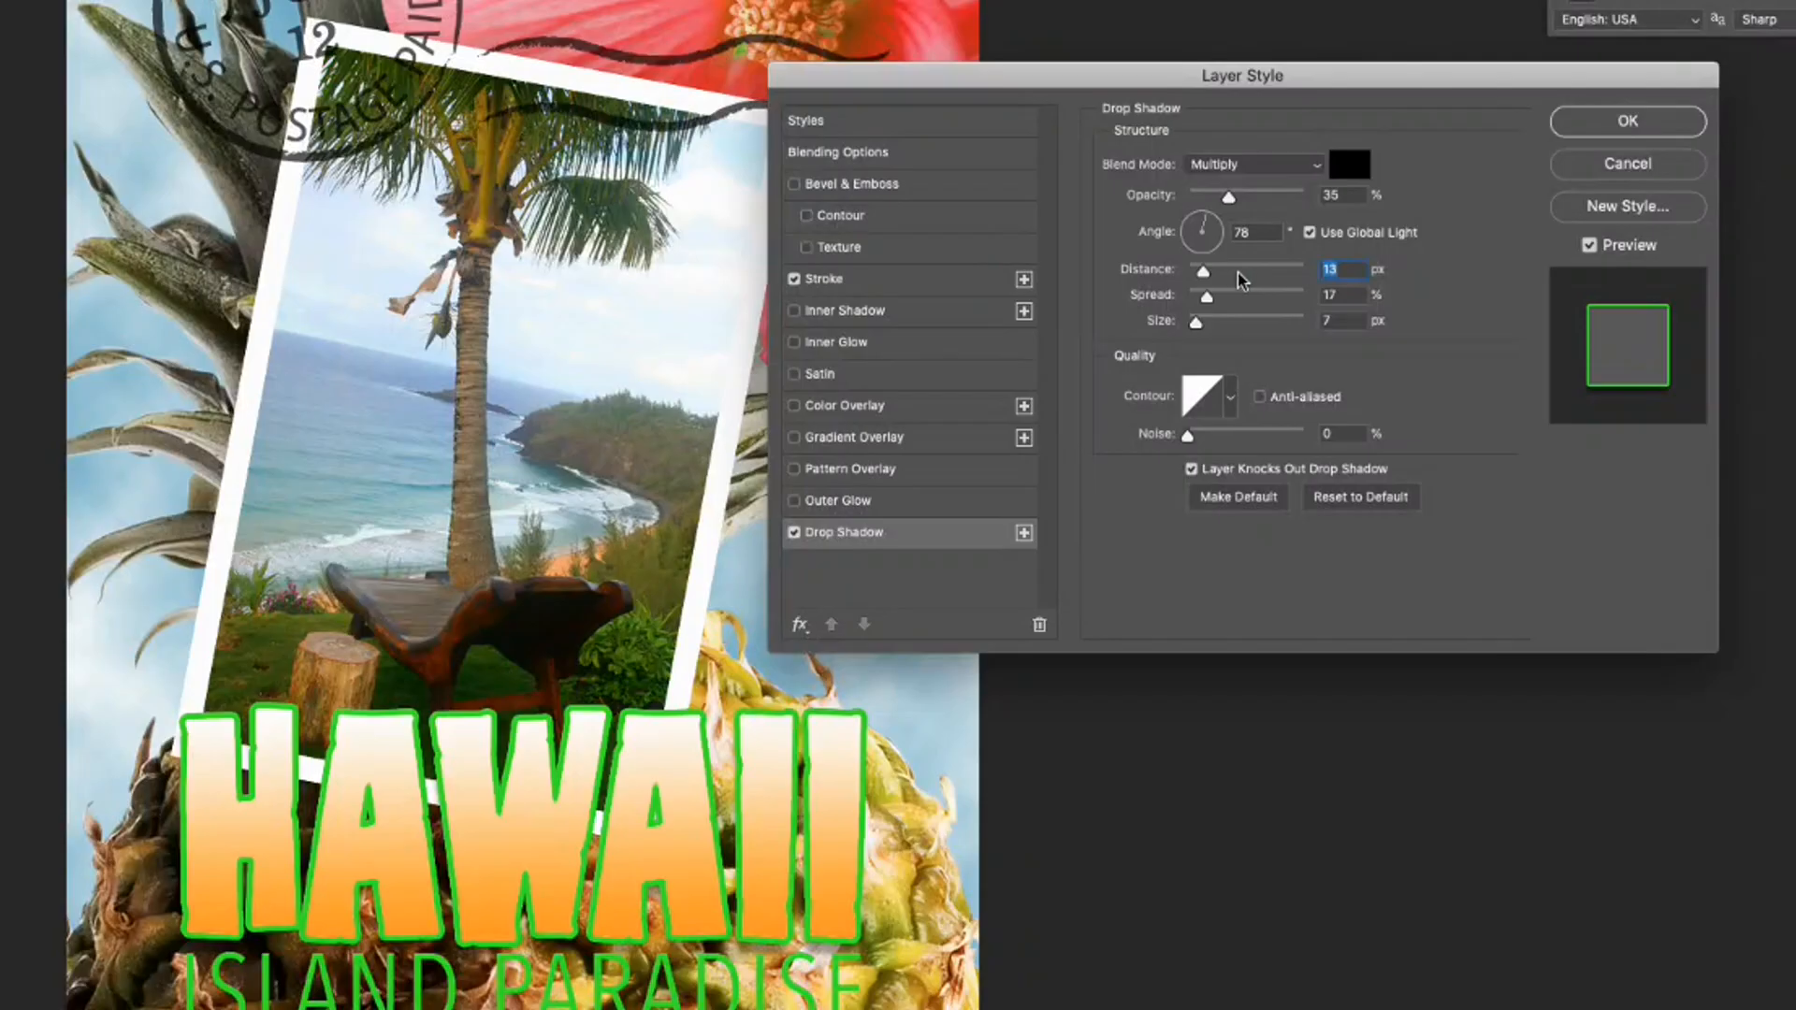
pyautogui.write('15')
pyautogui.press('Tab')
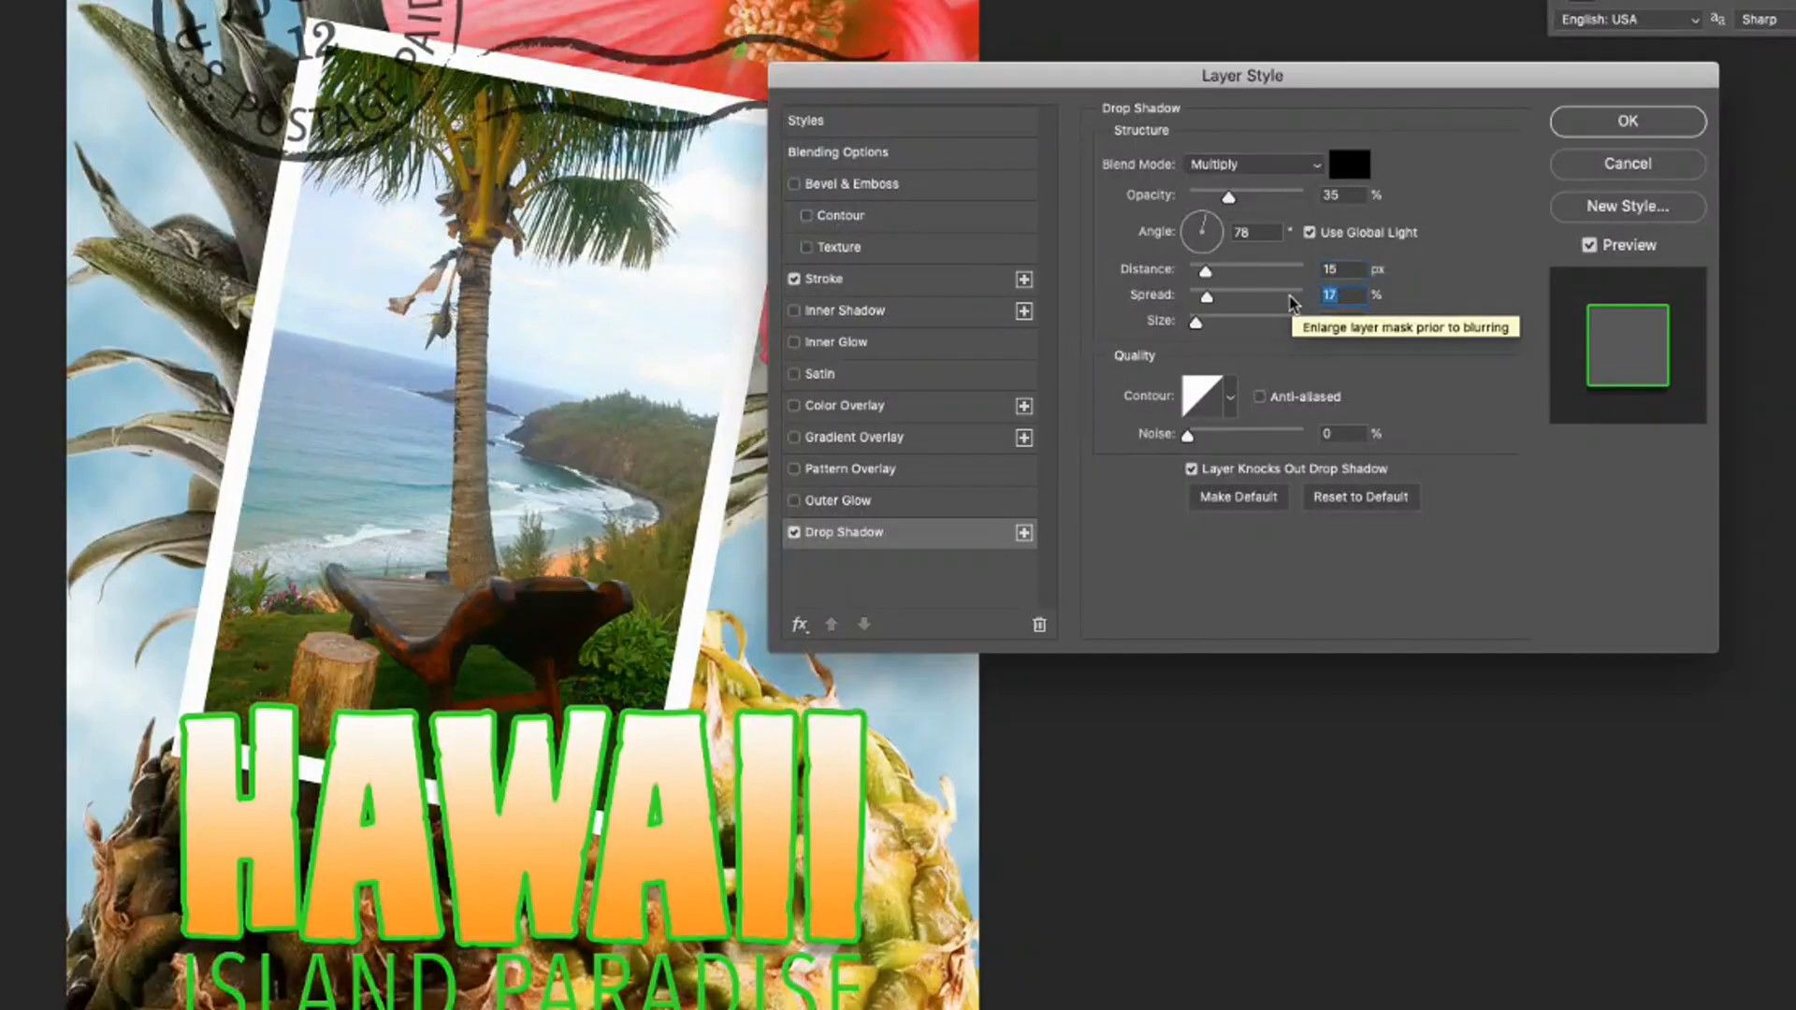
pyautogui.write('15')
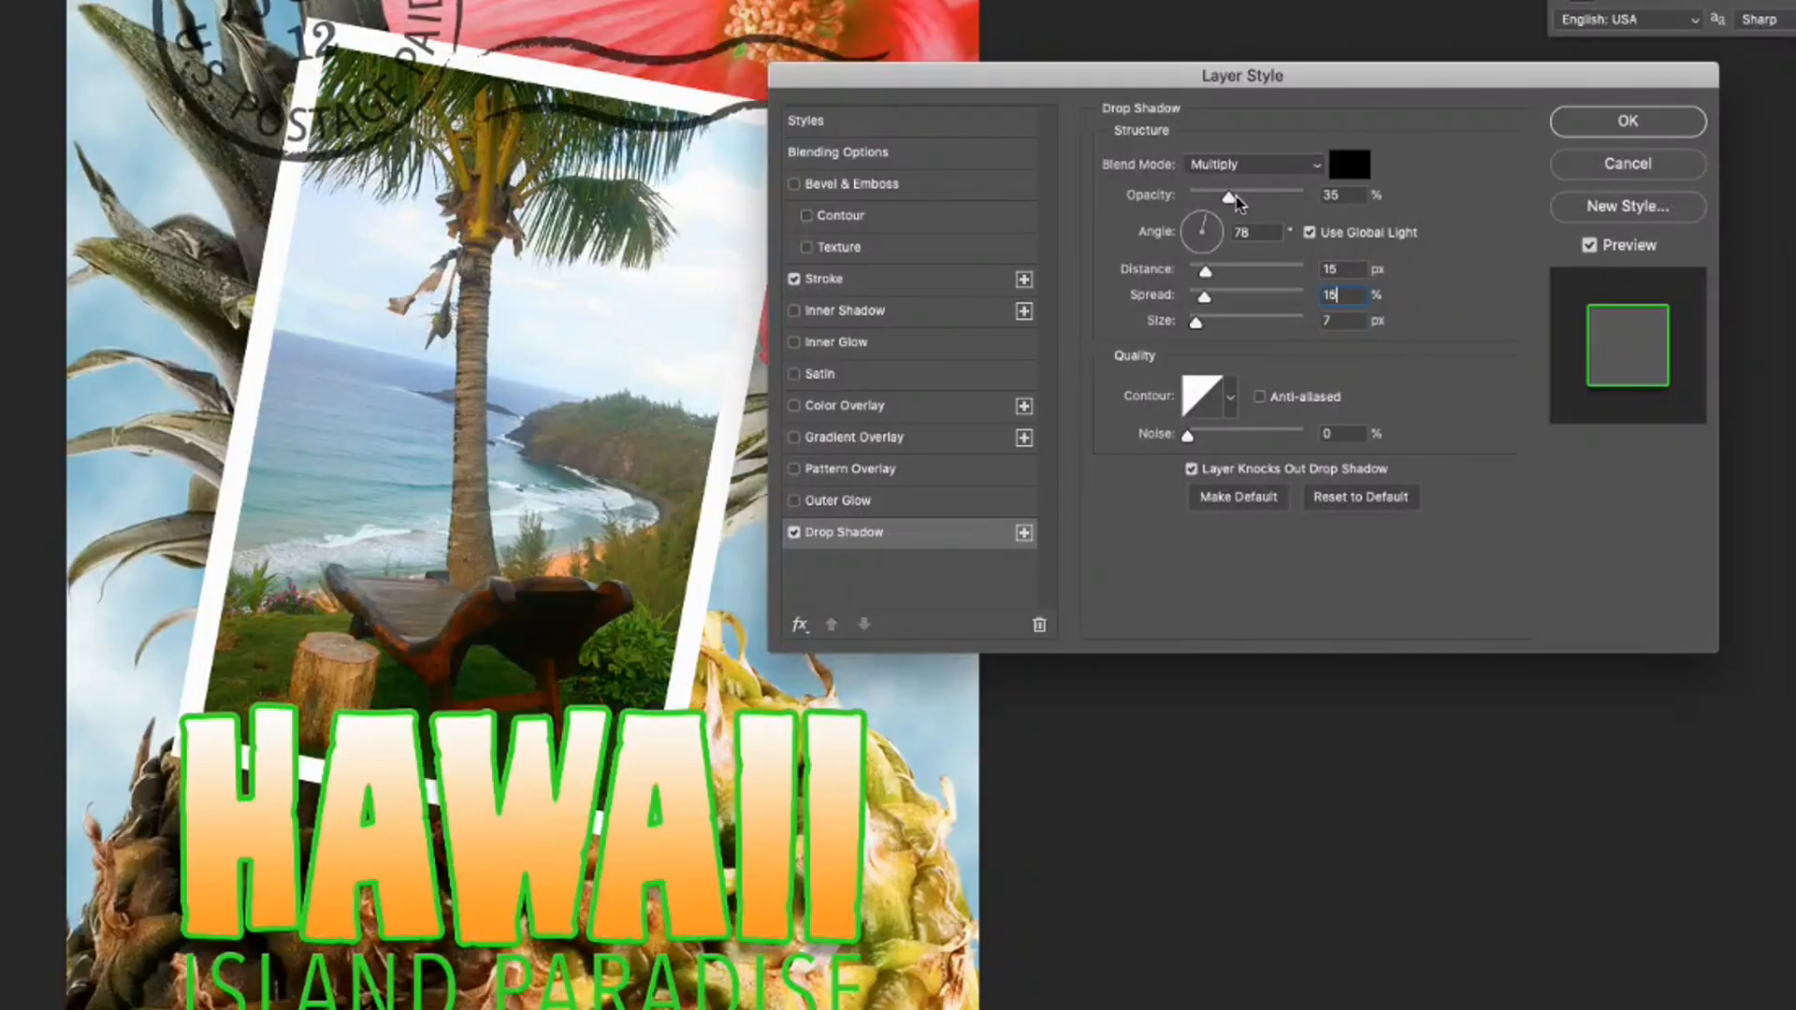
pyautogui.moveTo(1228, 198)
pyautogui.mouseDown()
pyautogui.moveTo(1284, 198)
pyautogui.moveTo(1116, 203)
pyautogui.moveTo(1246, 199)
pyautogui.mouseUp()
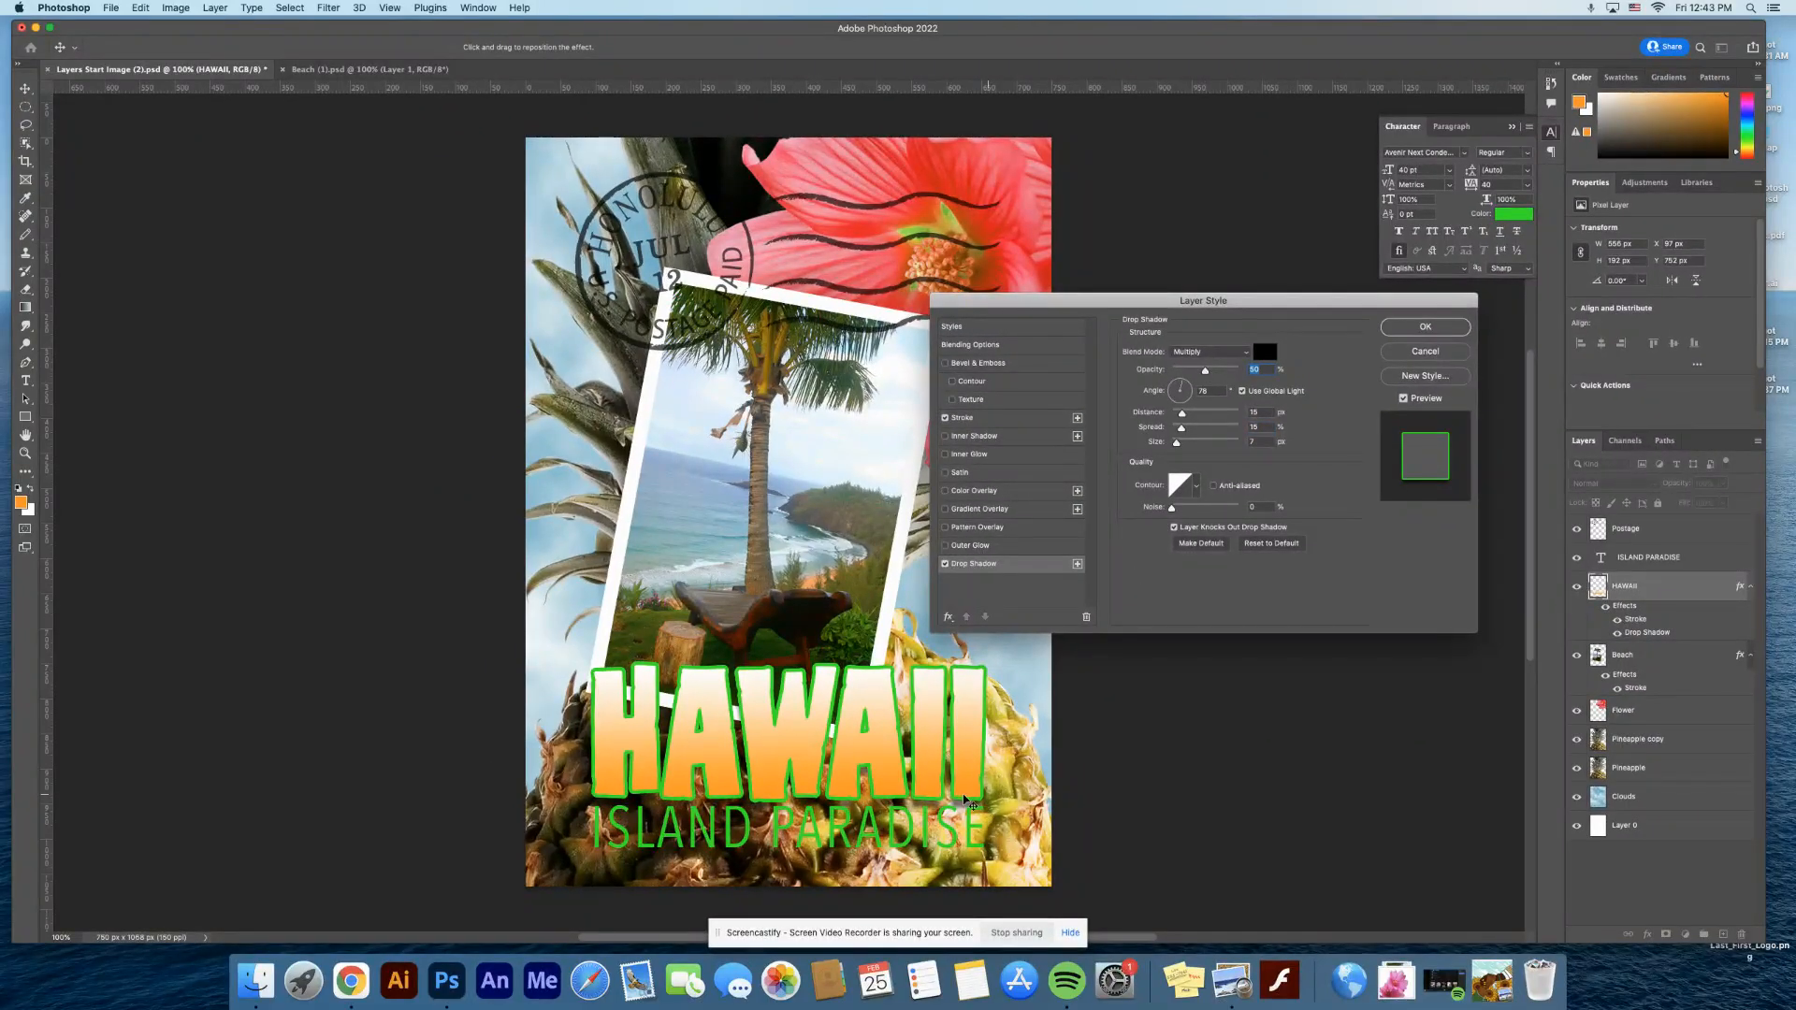
pyautogui.click(1403, 329)
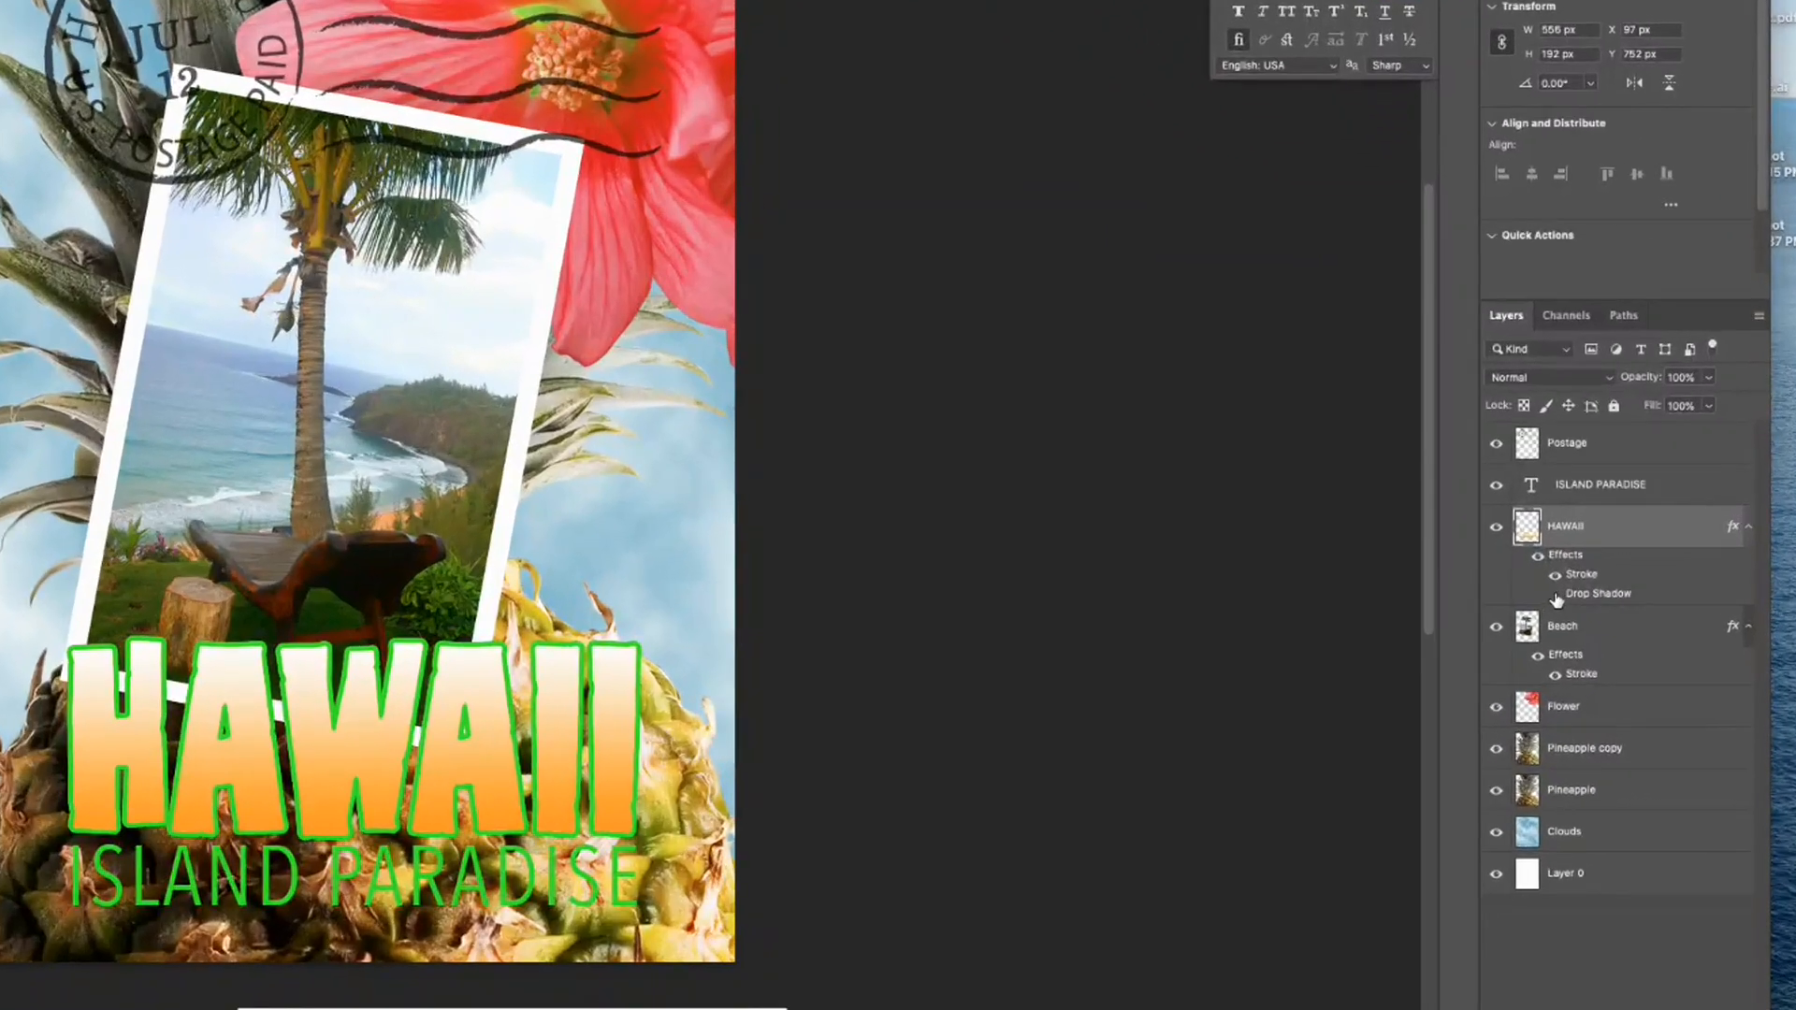
pyautogui.click(1556, 596)
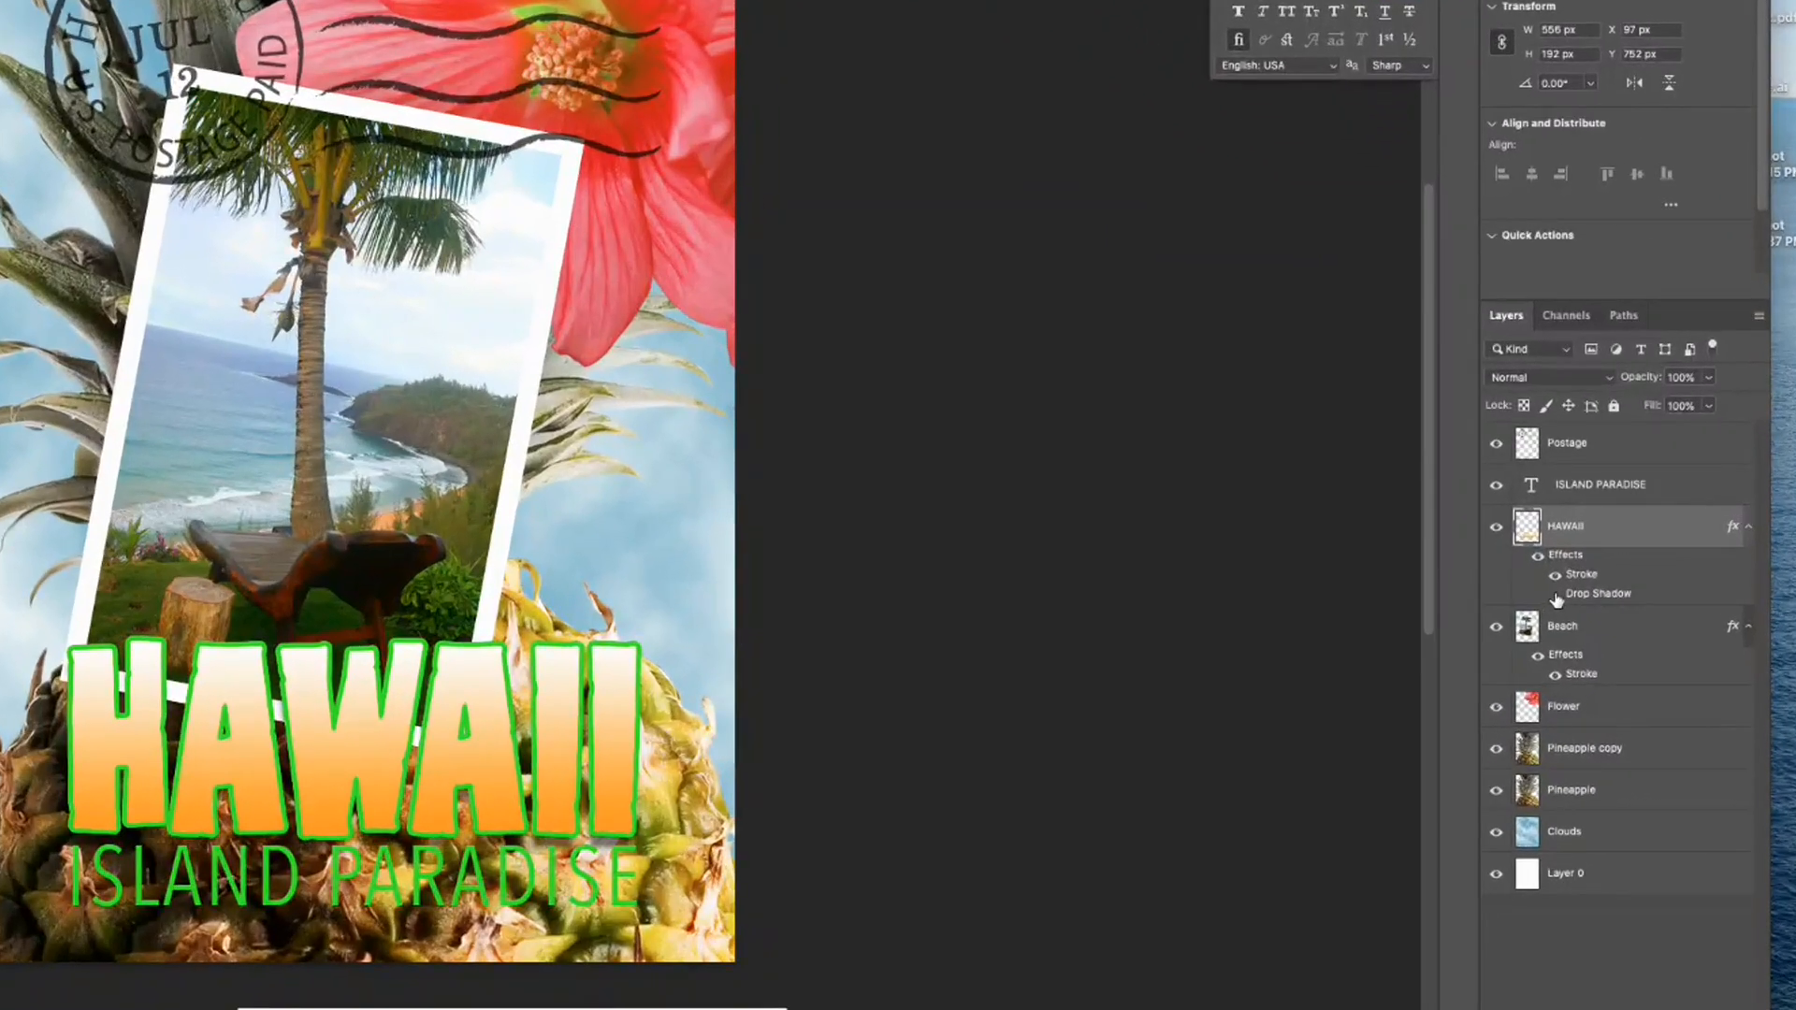
pyautogui.click(1556, 596)
# - Copy the HAWAII drop shadow effect onto the Beach, ISLAND PARADISE and Flower layers
pyautogui.moveTo(1609, 599); pyautogui.dragTo(1615, 673)
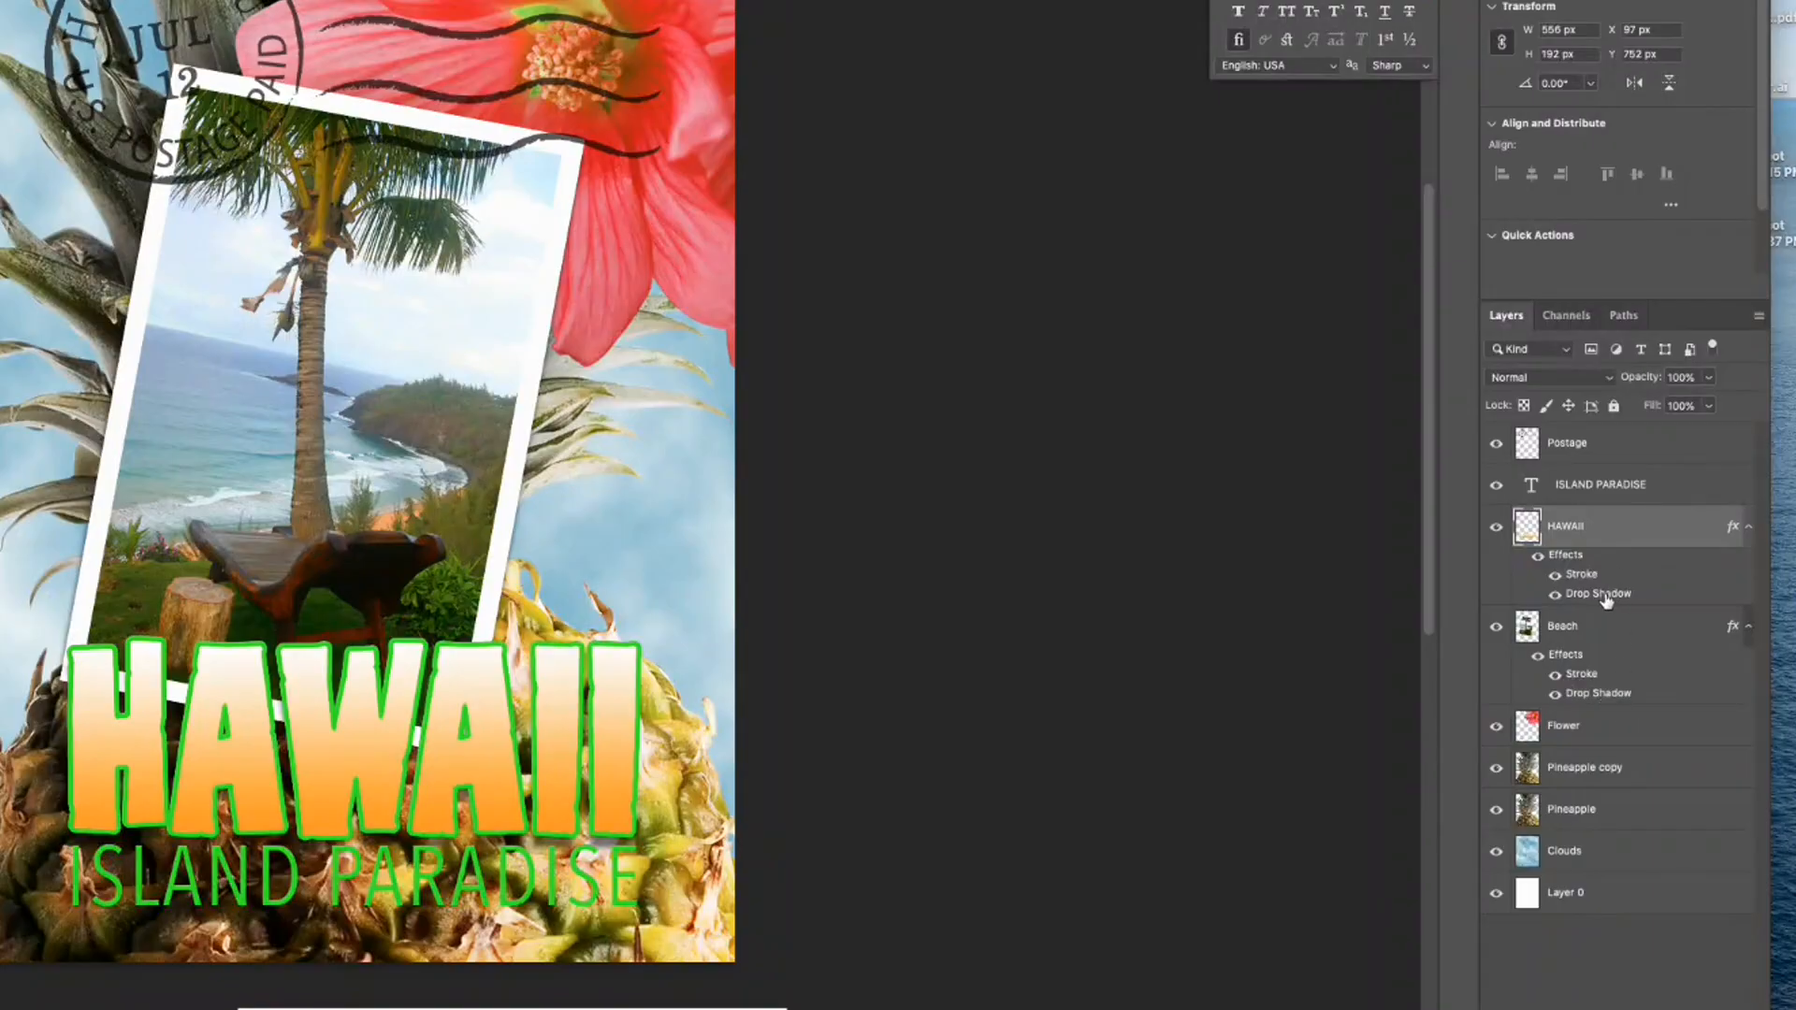
pyautogui.moveTo(1605, 598); pyautogui.dragTo(1609, 487)
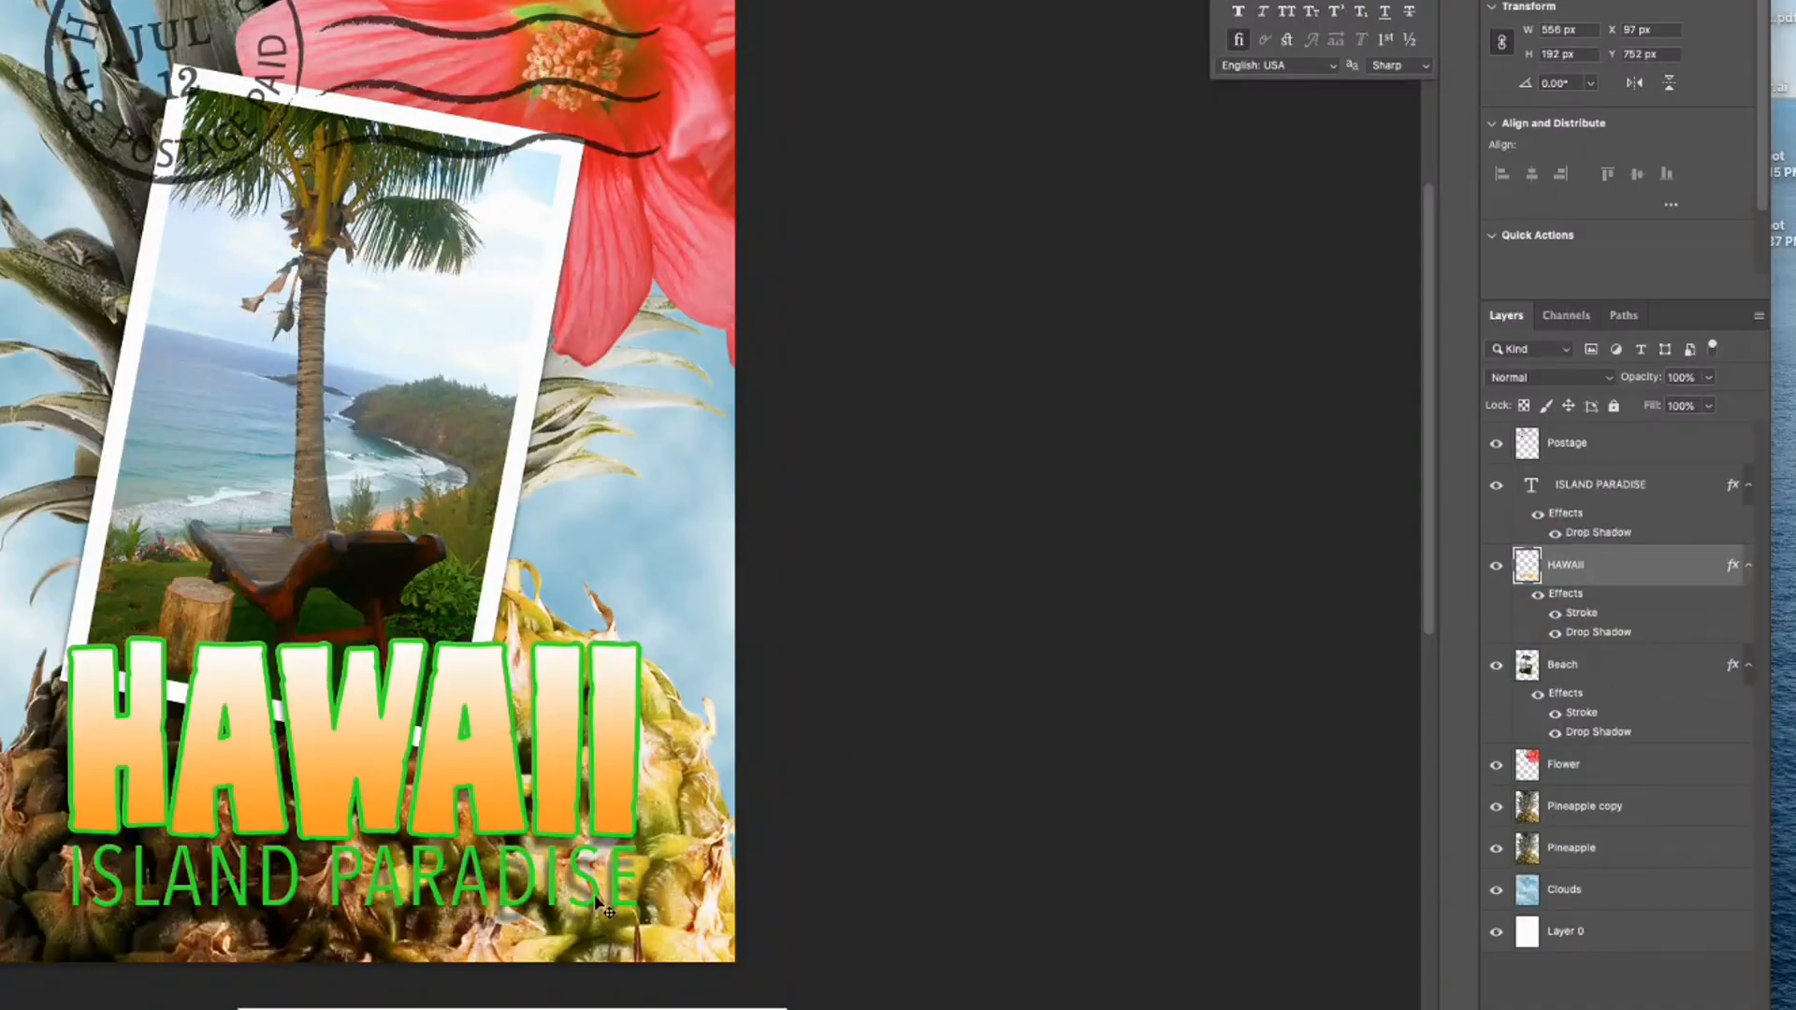
pyautogui.click(1599, 538)
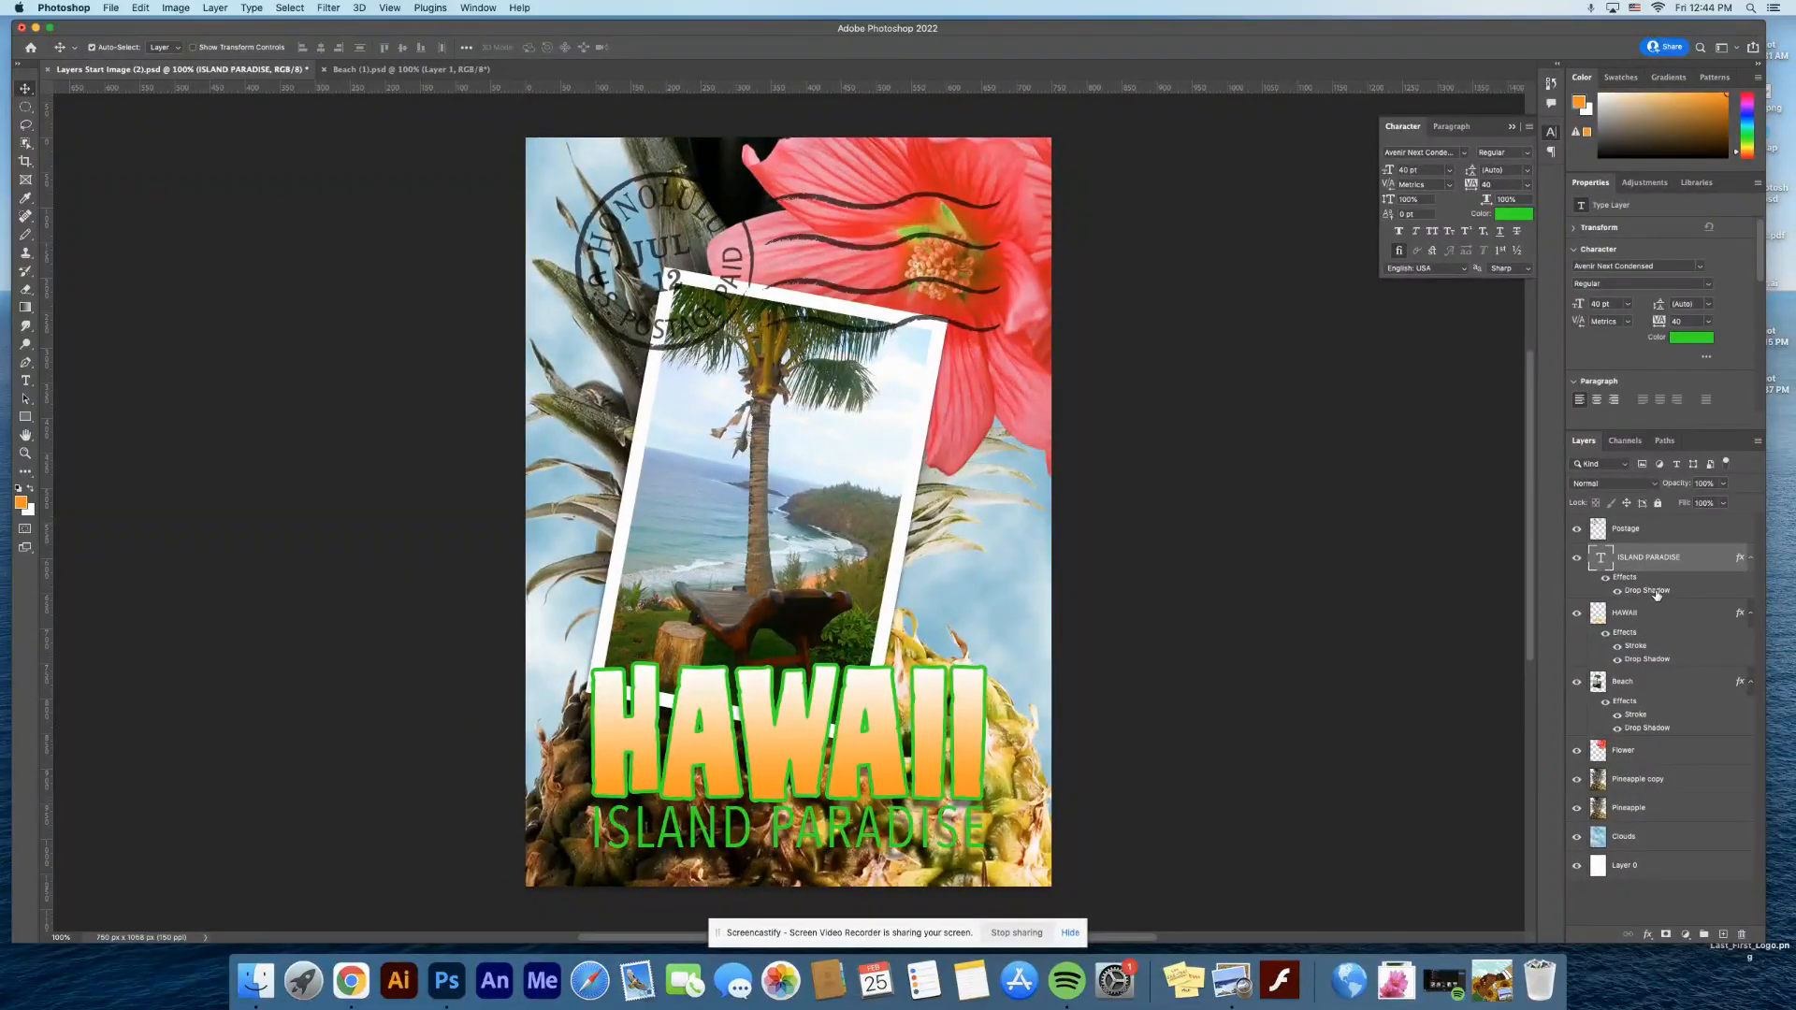
pyautogui.moveTo(1657, 594); pyautogui.dragTo(1630, 756)
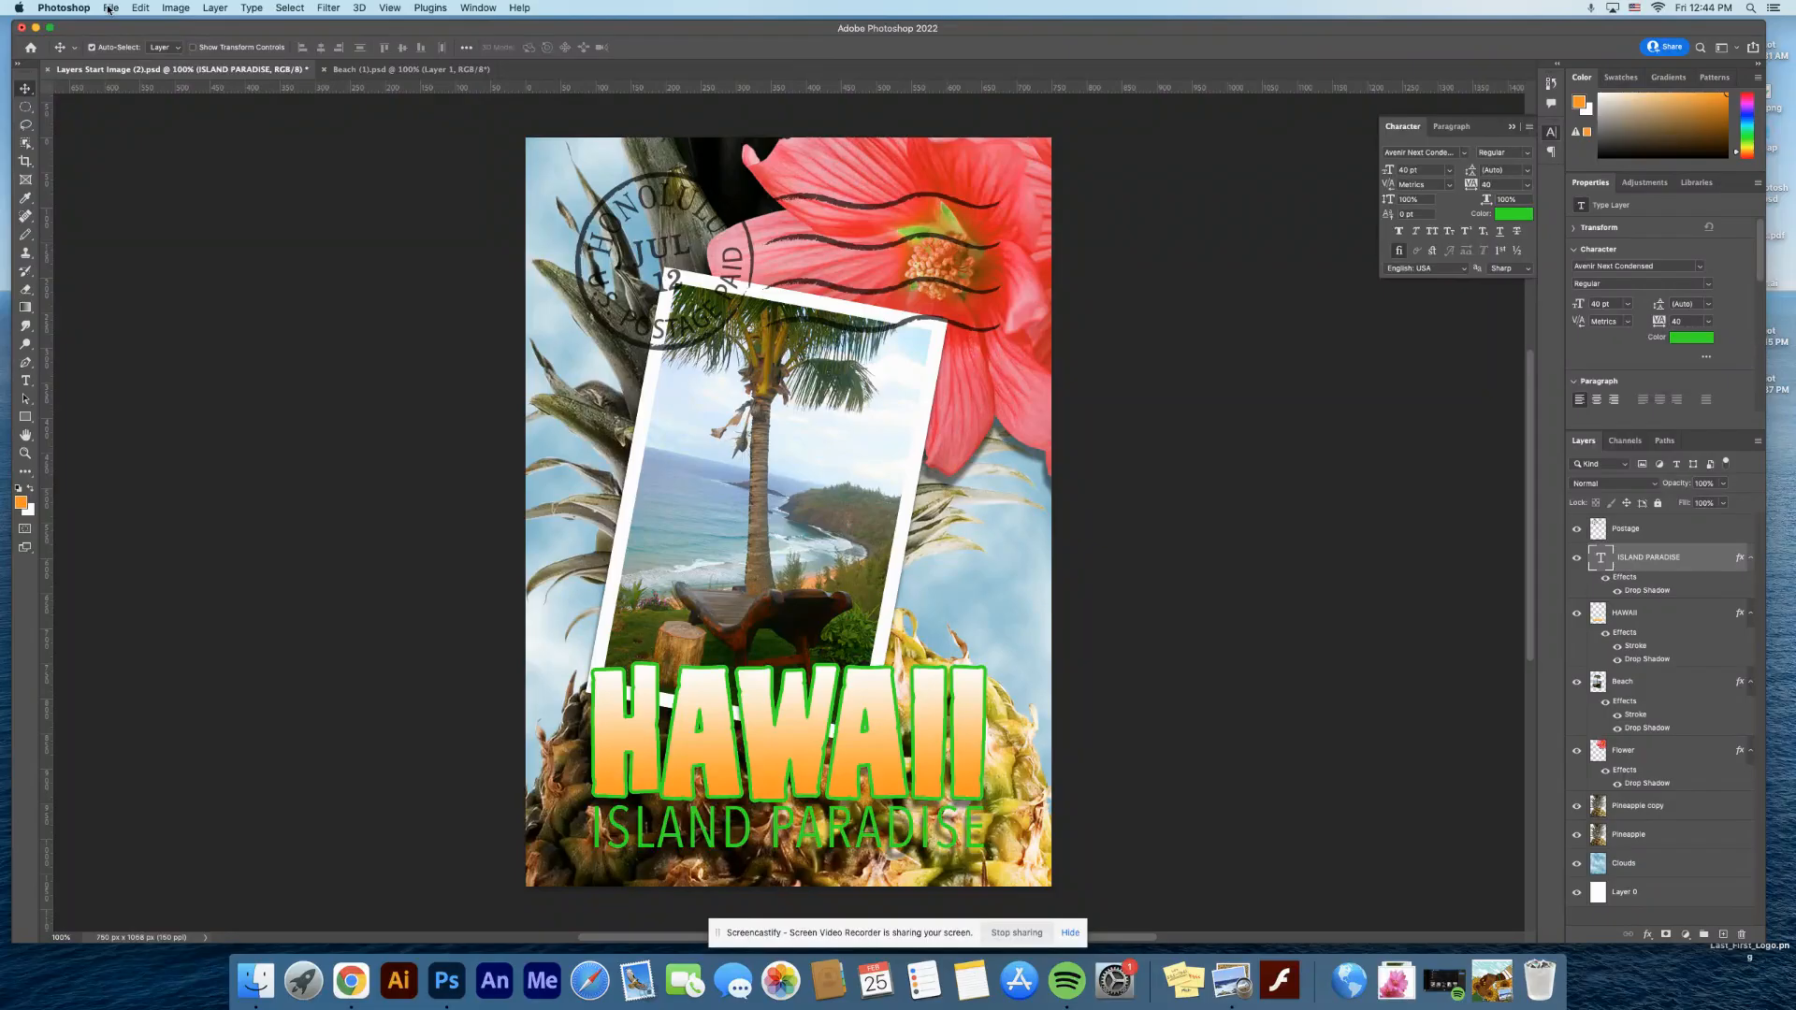
# - Place the Flower2 (1).psd image into the postcard and position it over the lower-left part of the lettering
pyautogui.click(1395, 983)
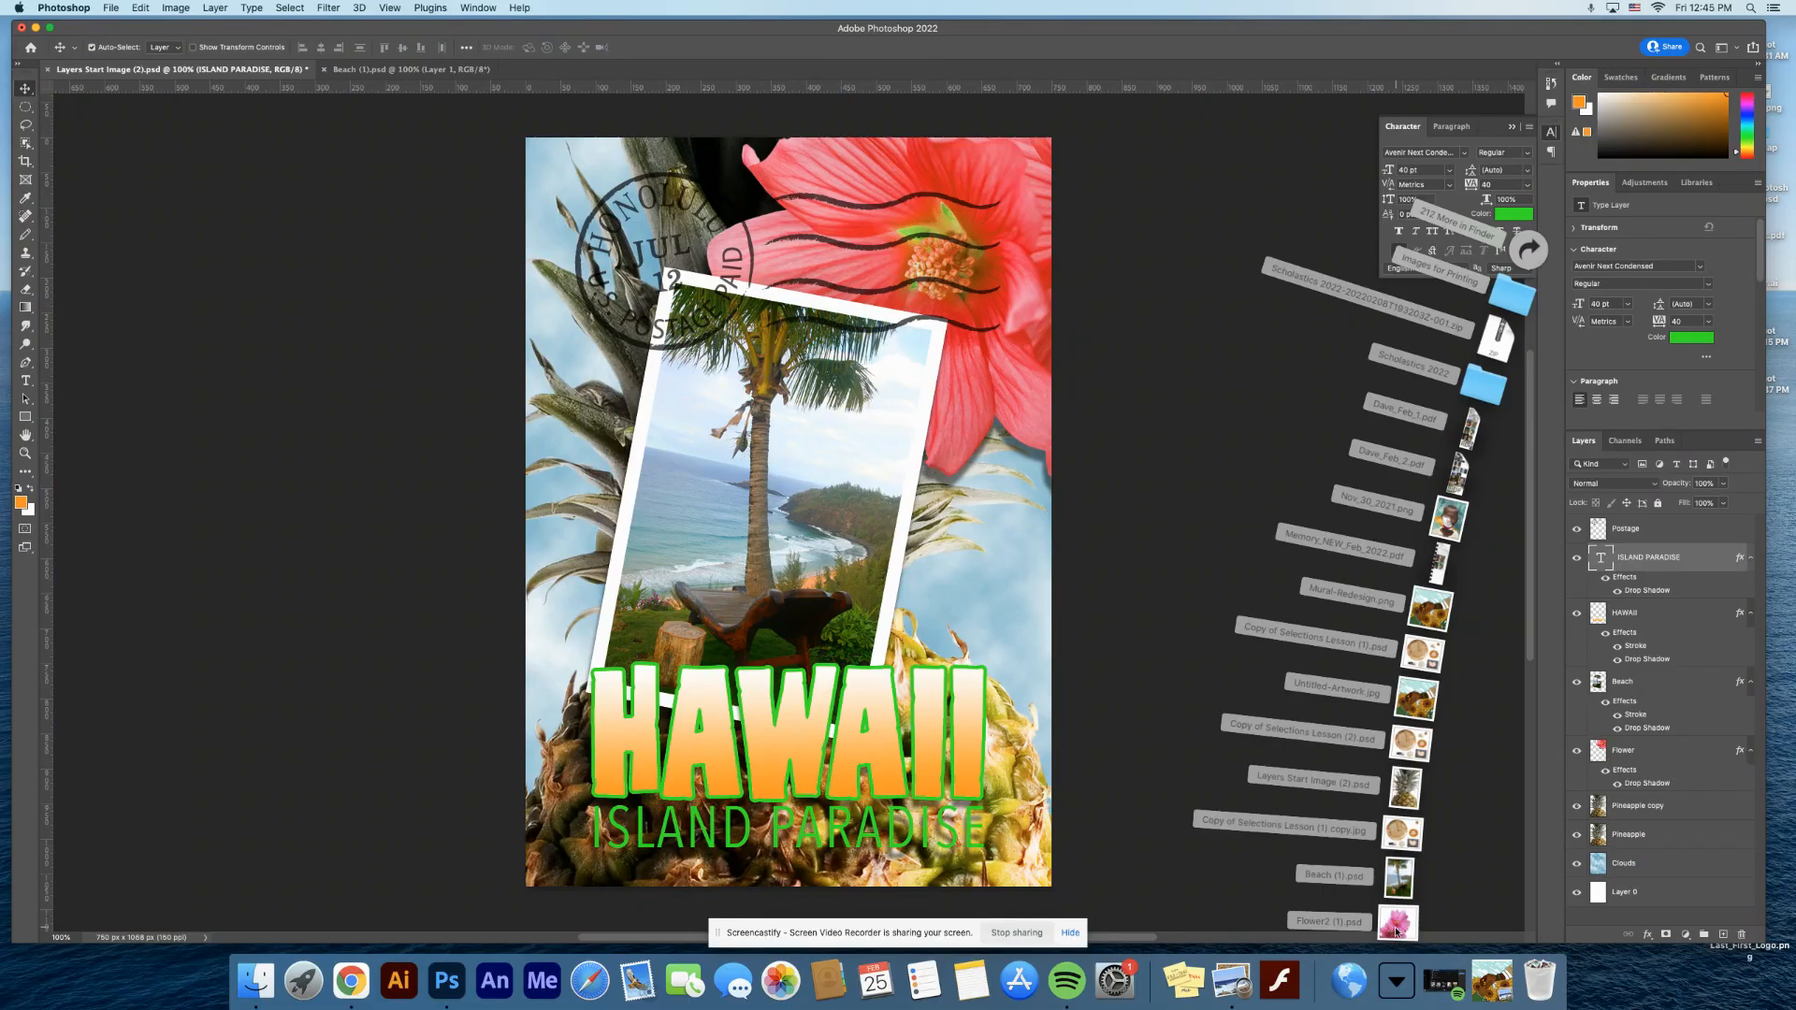
pyautogui.moveTo(1388, 933); pyautogui.dragTo(773, 527)
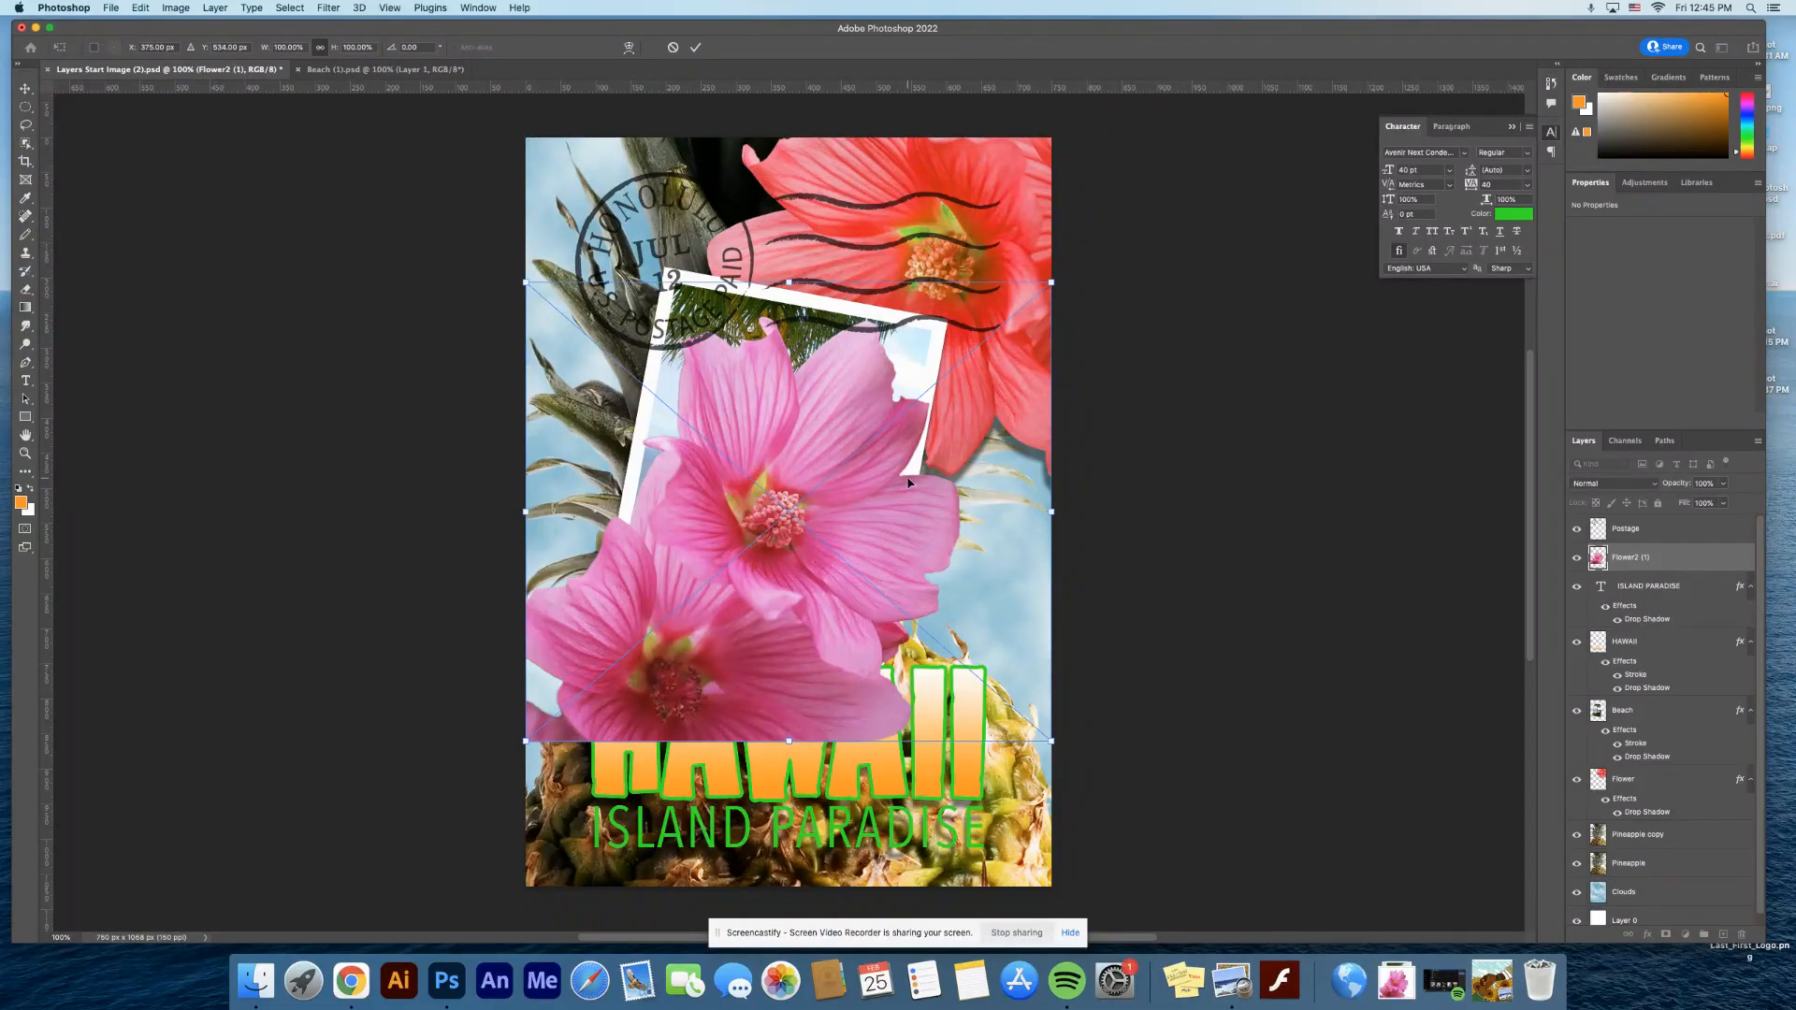
pyautogui.moveTo(885, 517); pyautogui.dragTo(885, 664)
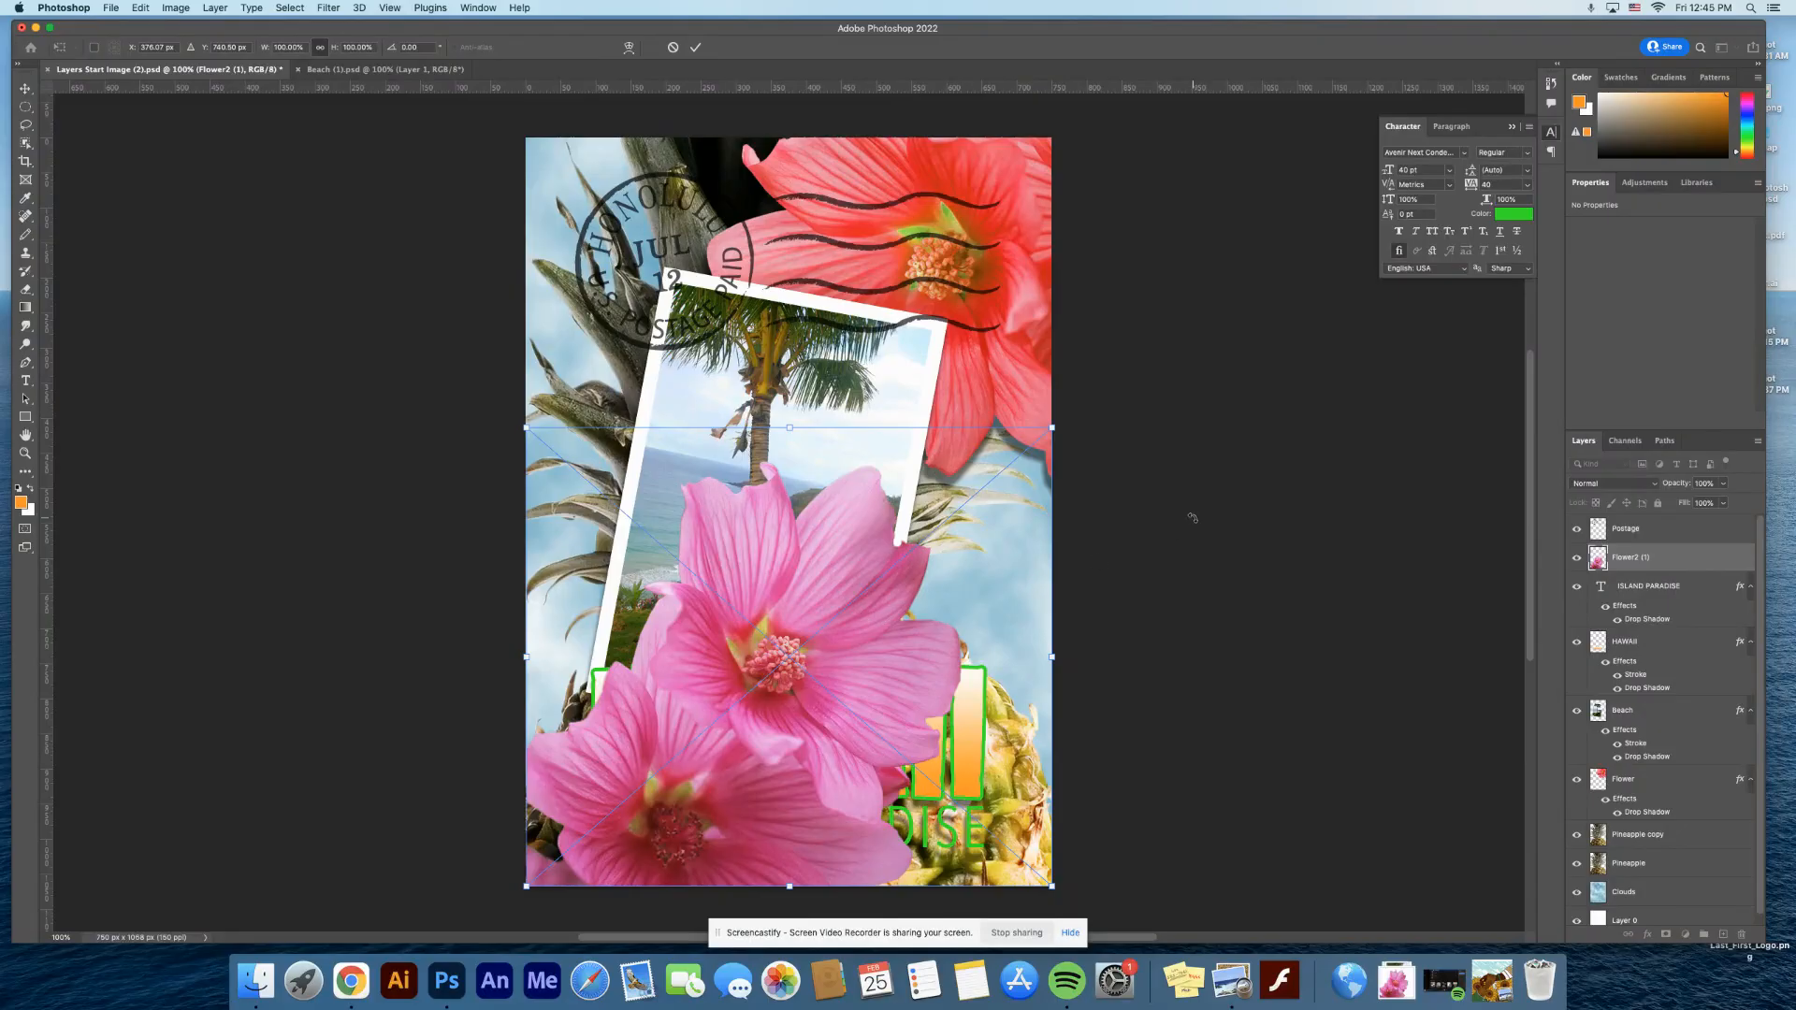
pyautogui.press('Return')
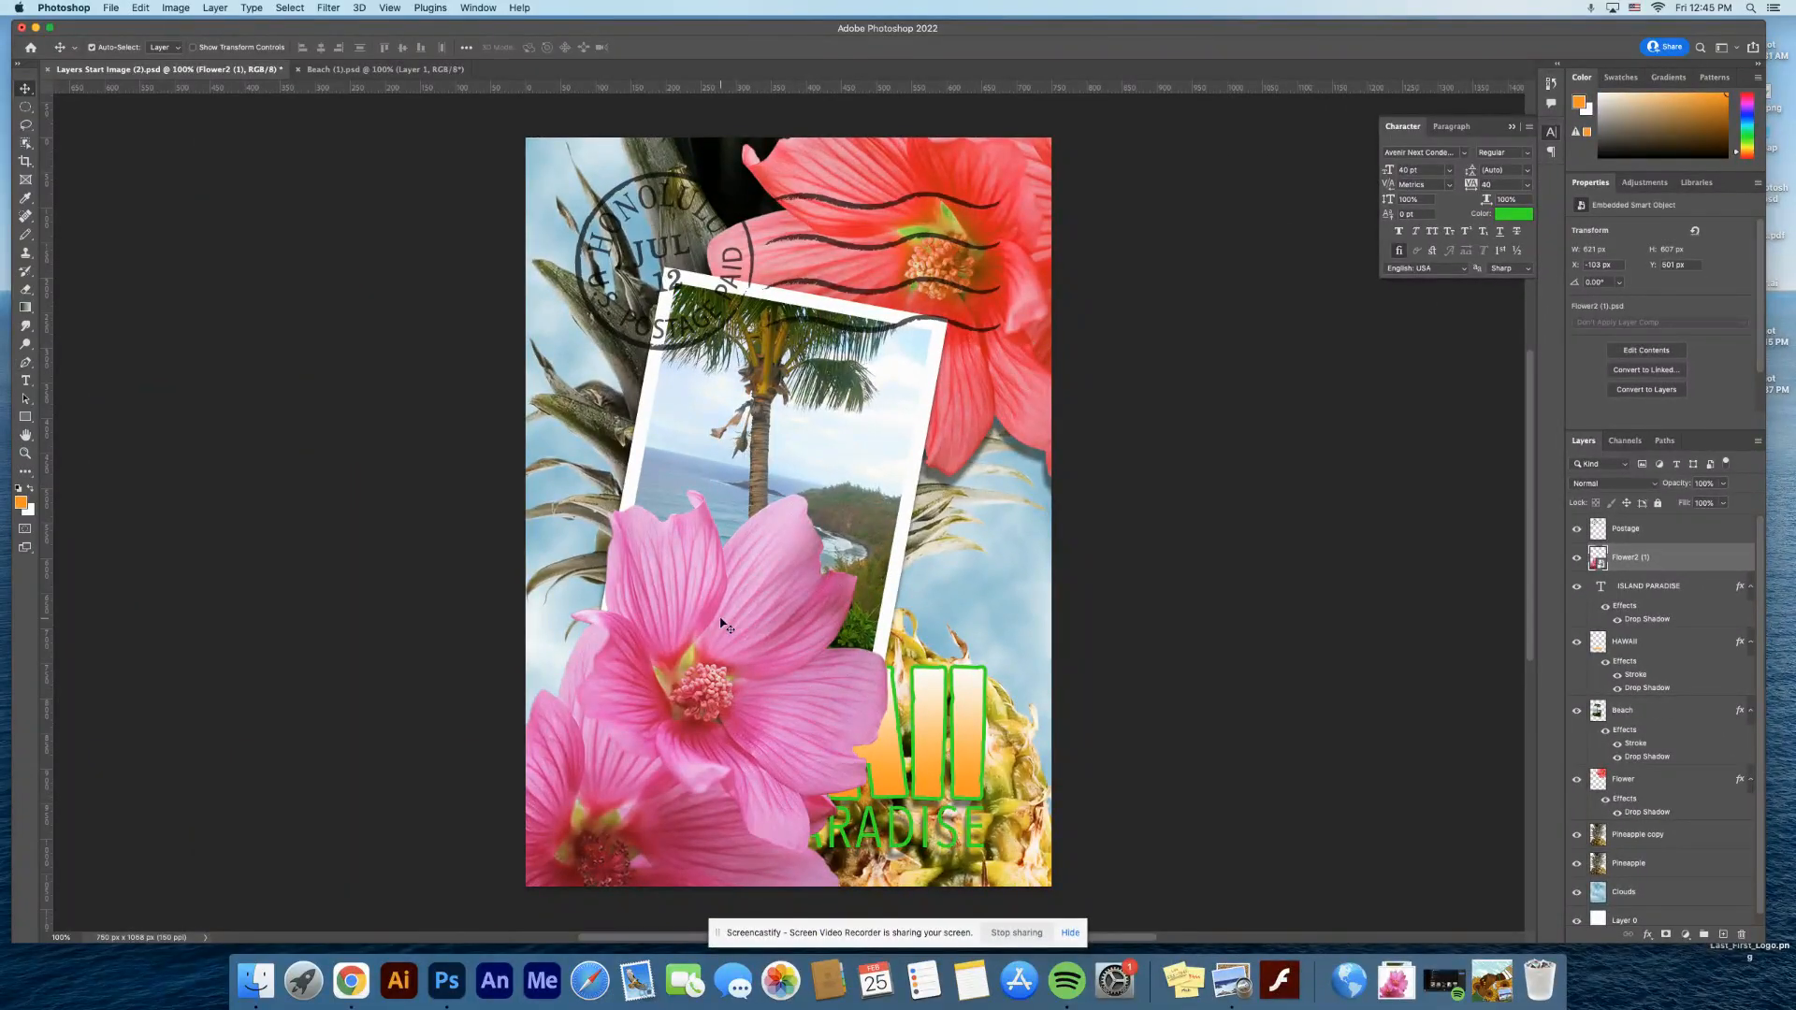
# - Enlarge the placed pink flower to about 142% width, then shrink it to about 63% width in the postcard's lower-left corner
pyautogui.press('super+t')
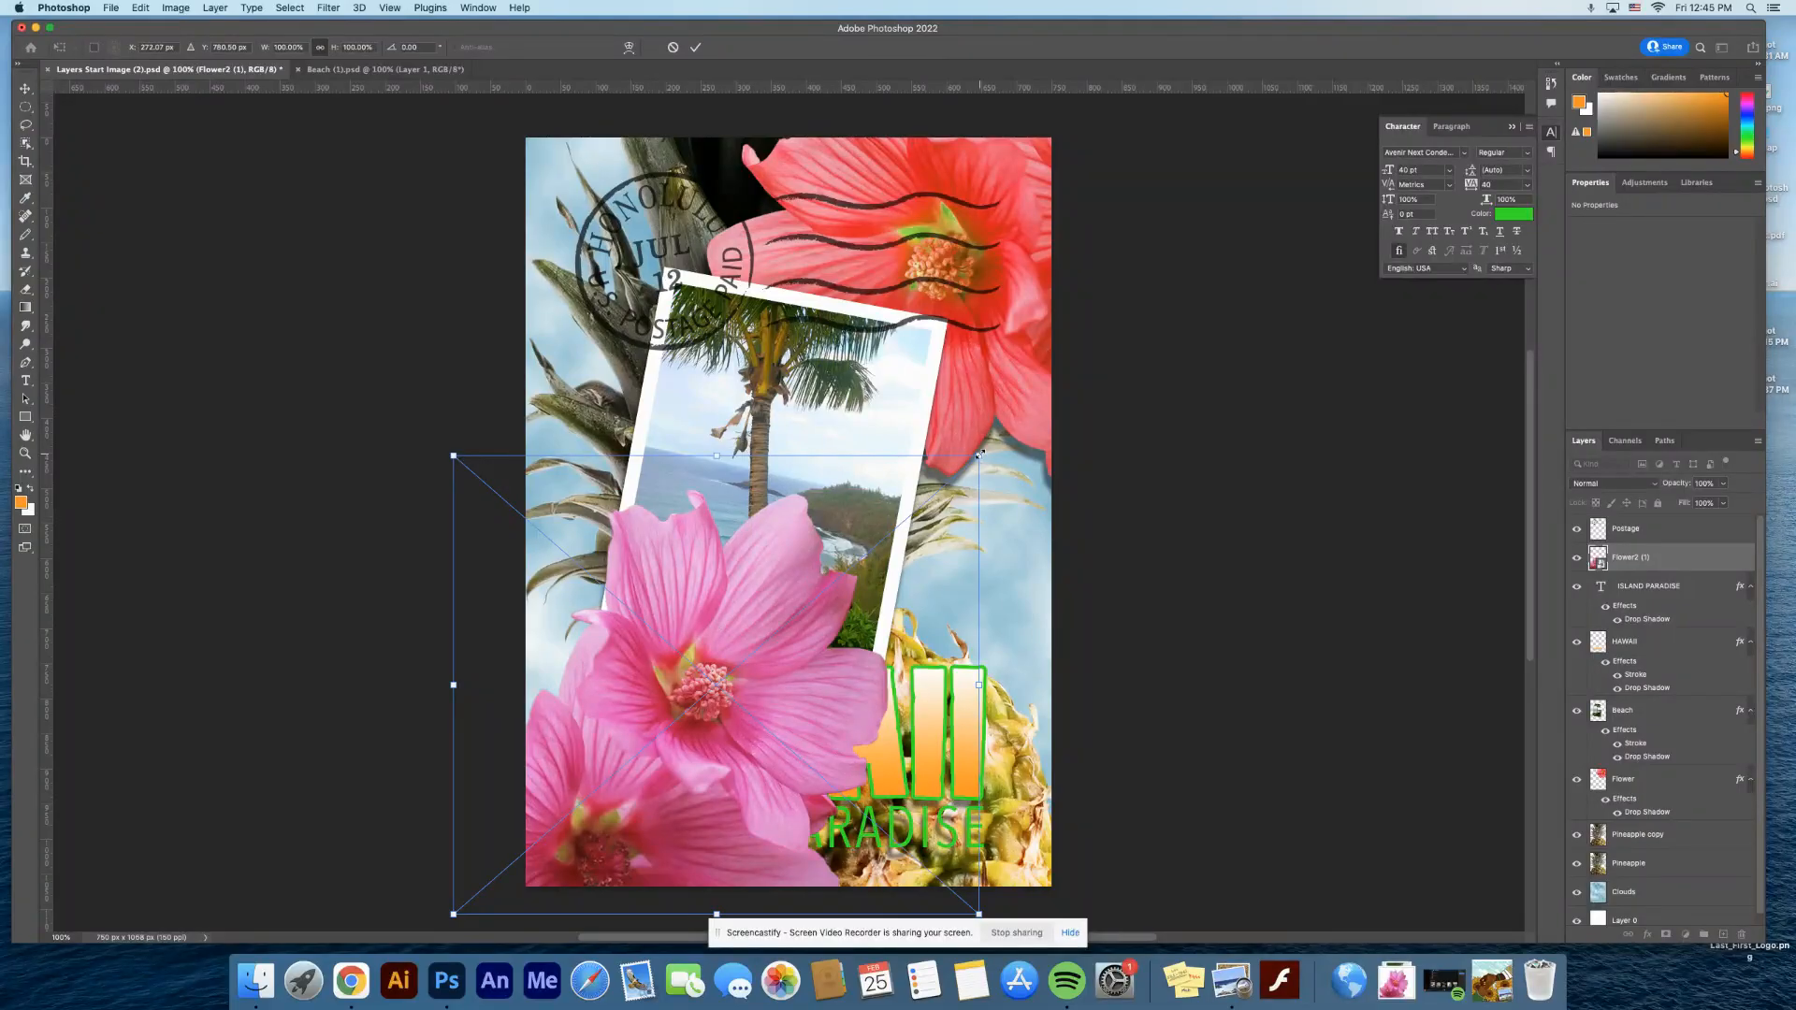
pyautogui.moveTo(980, 456); pyautogui.dragTo(1198, 207)
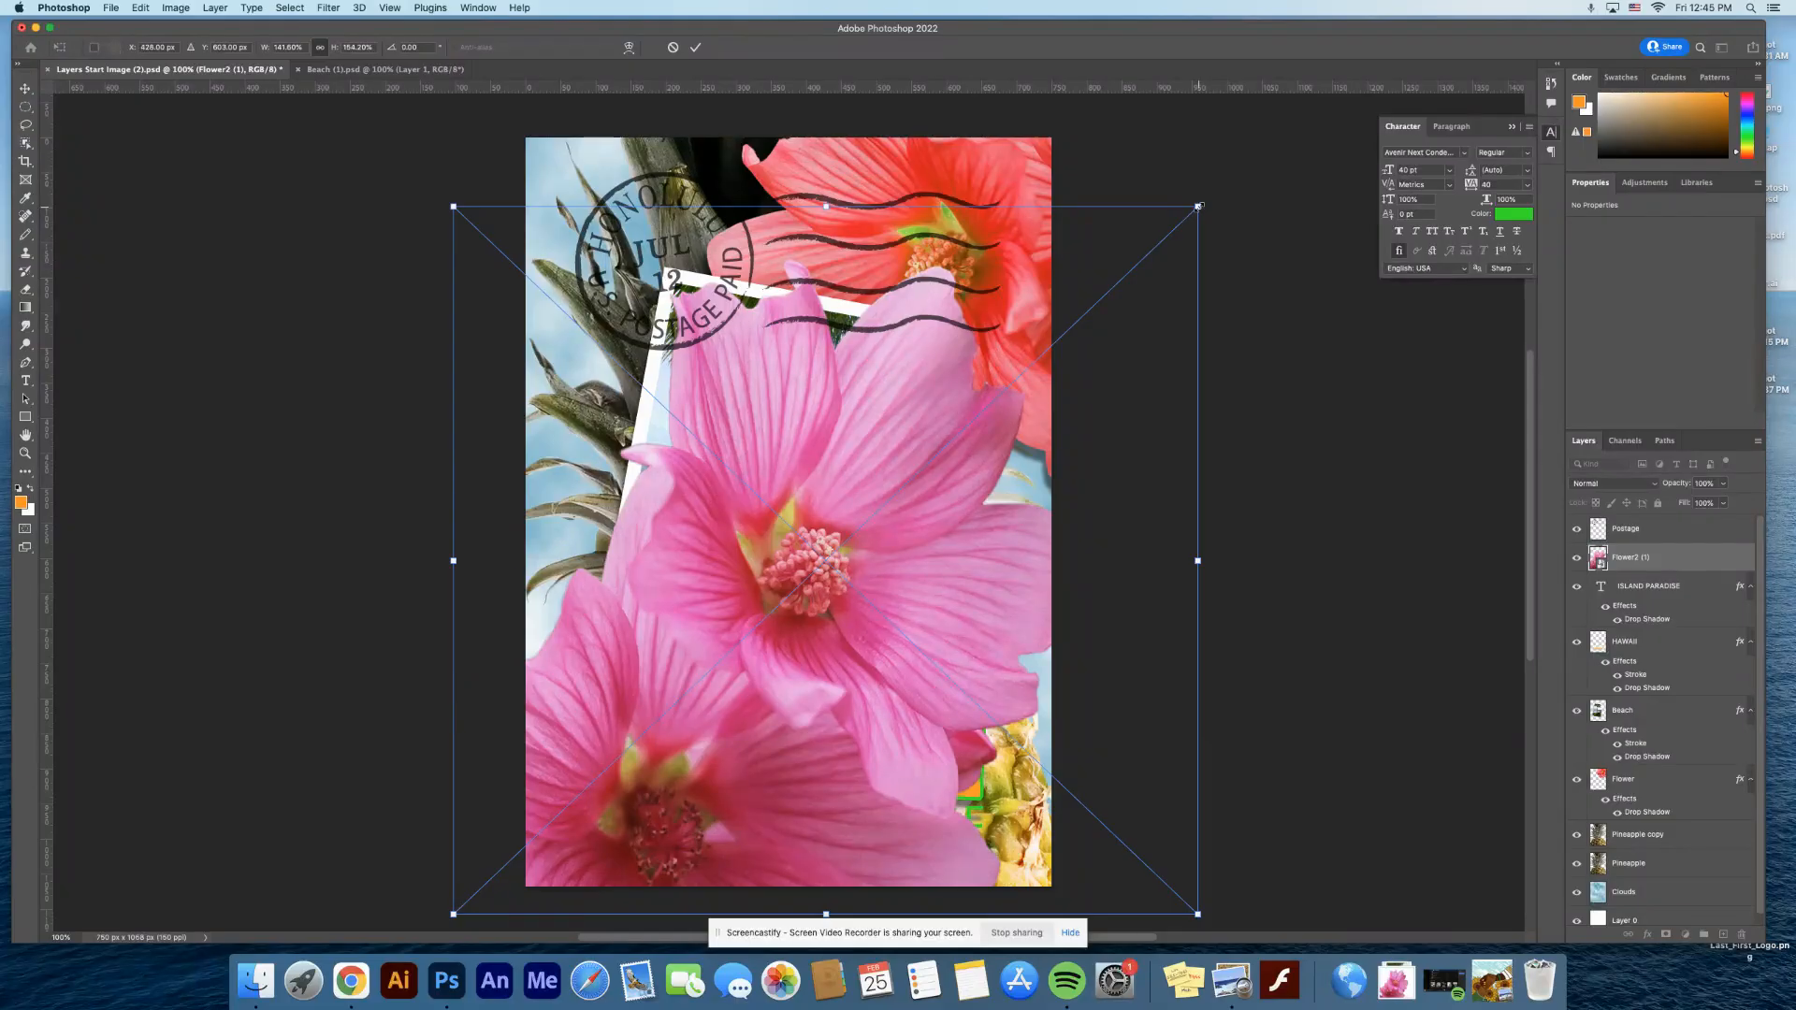
pyautogui.press('Return')
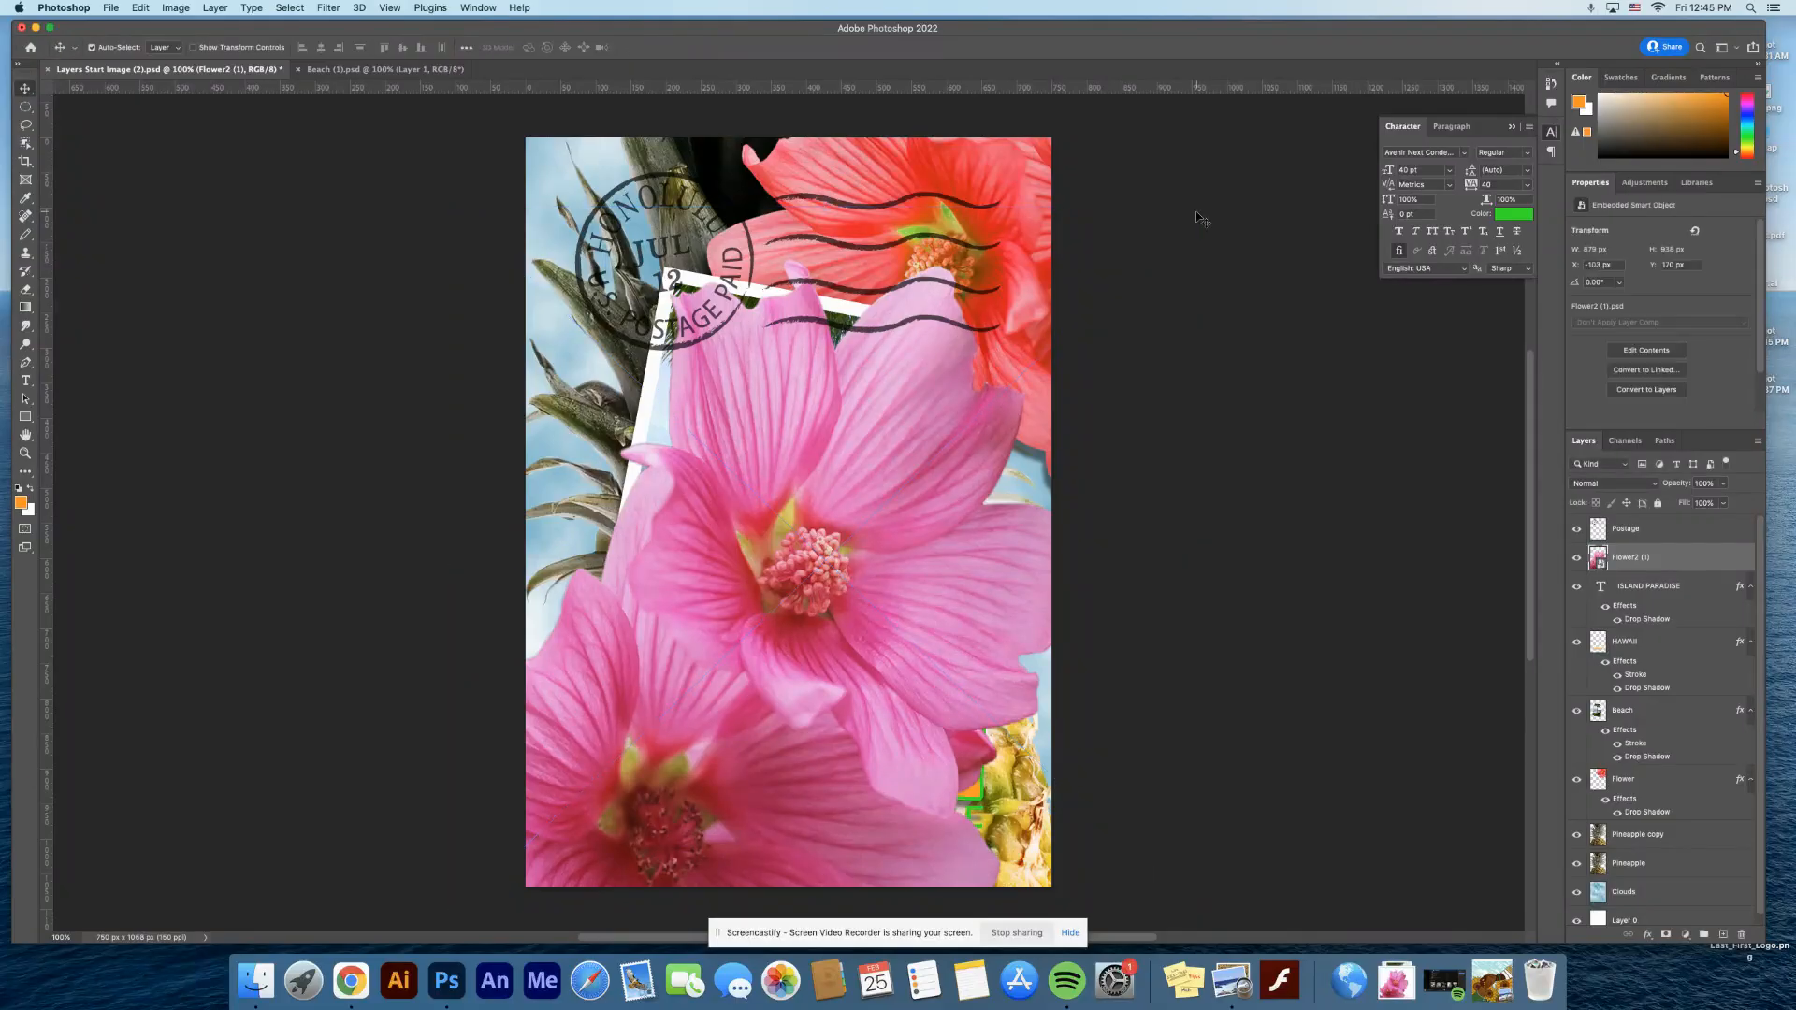
pyautogui.press('super+t')
pyautogui.moveTo(1198, 206); pyautogui.dragTo(828, 643)
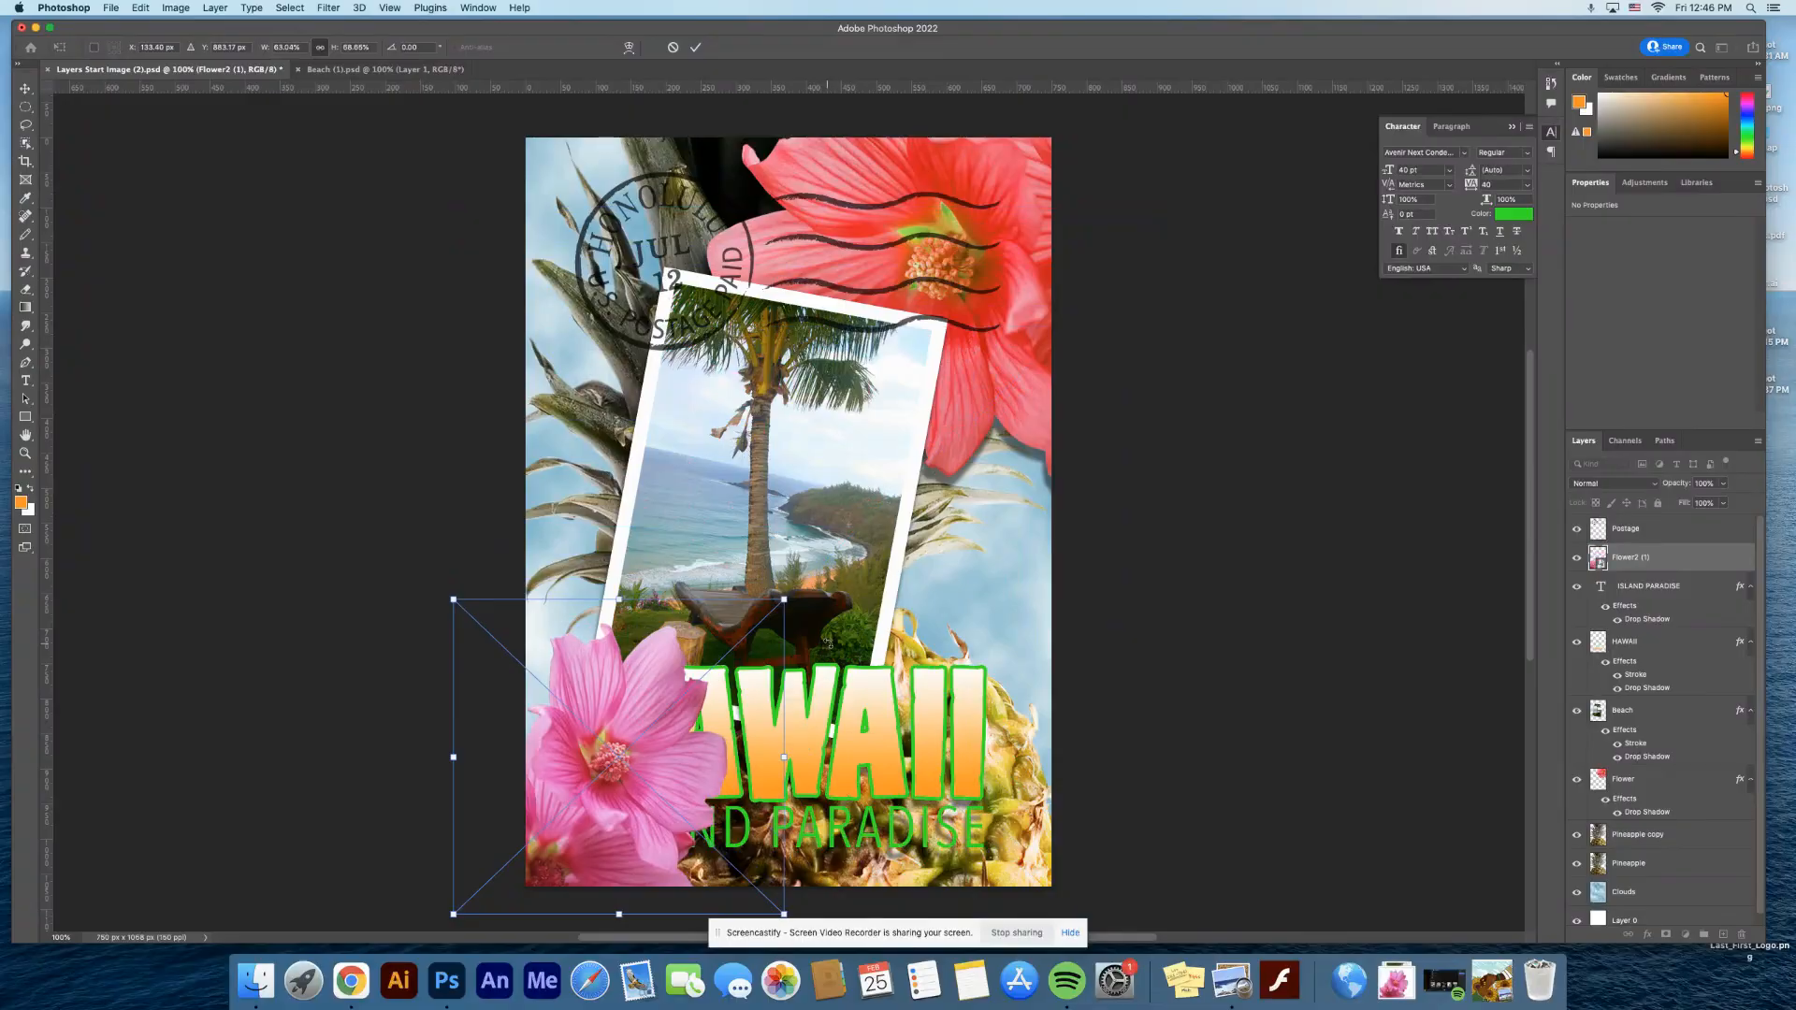
pyautogui.press('Return')
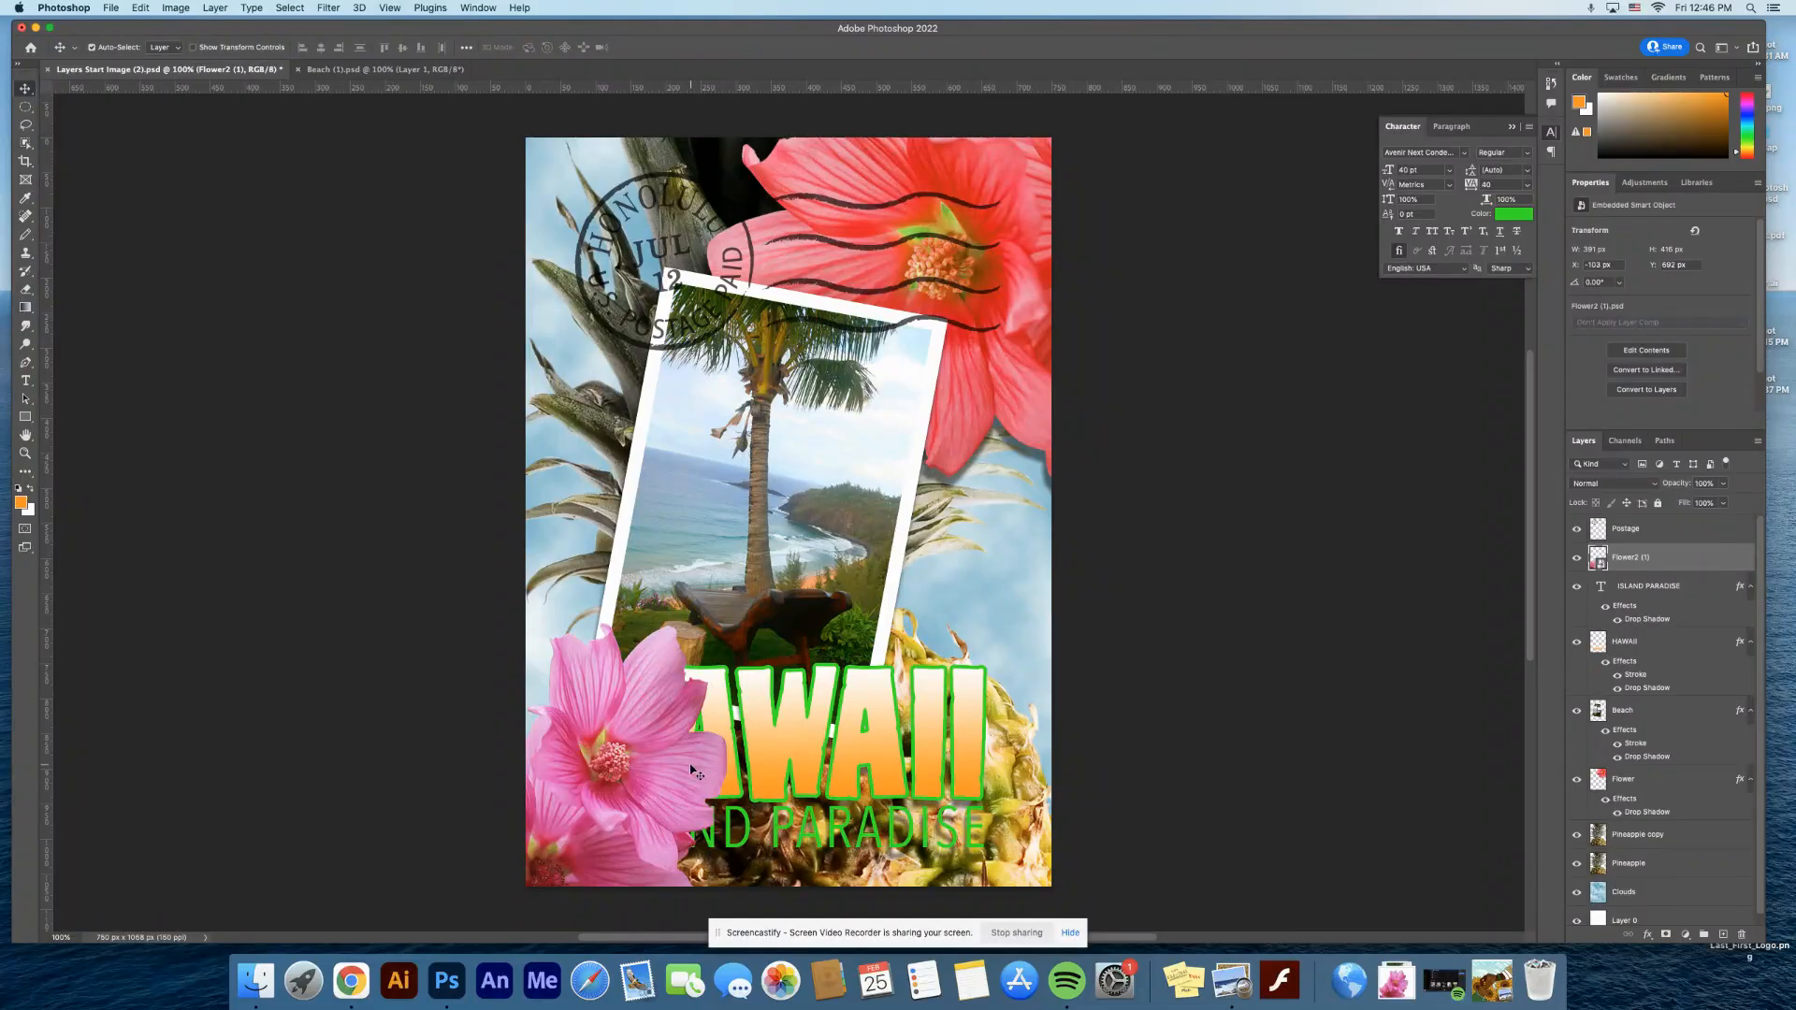
# - Shift the pink flower up and right over the start of the HAWAII lettering, then delete its layer
pyautogui.moveTo(683, 773); pyautogui.dragTo(732, 745)
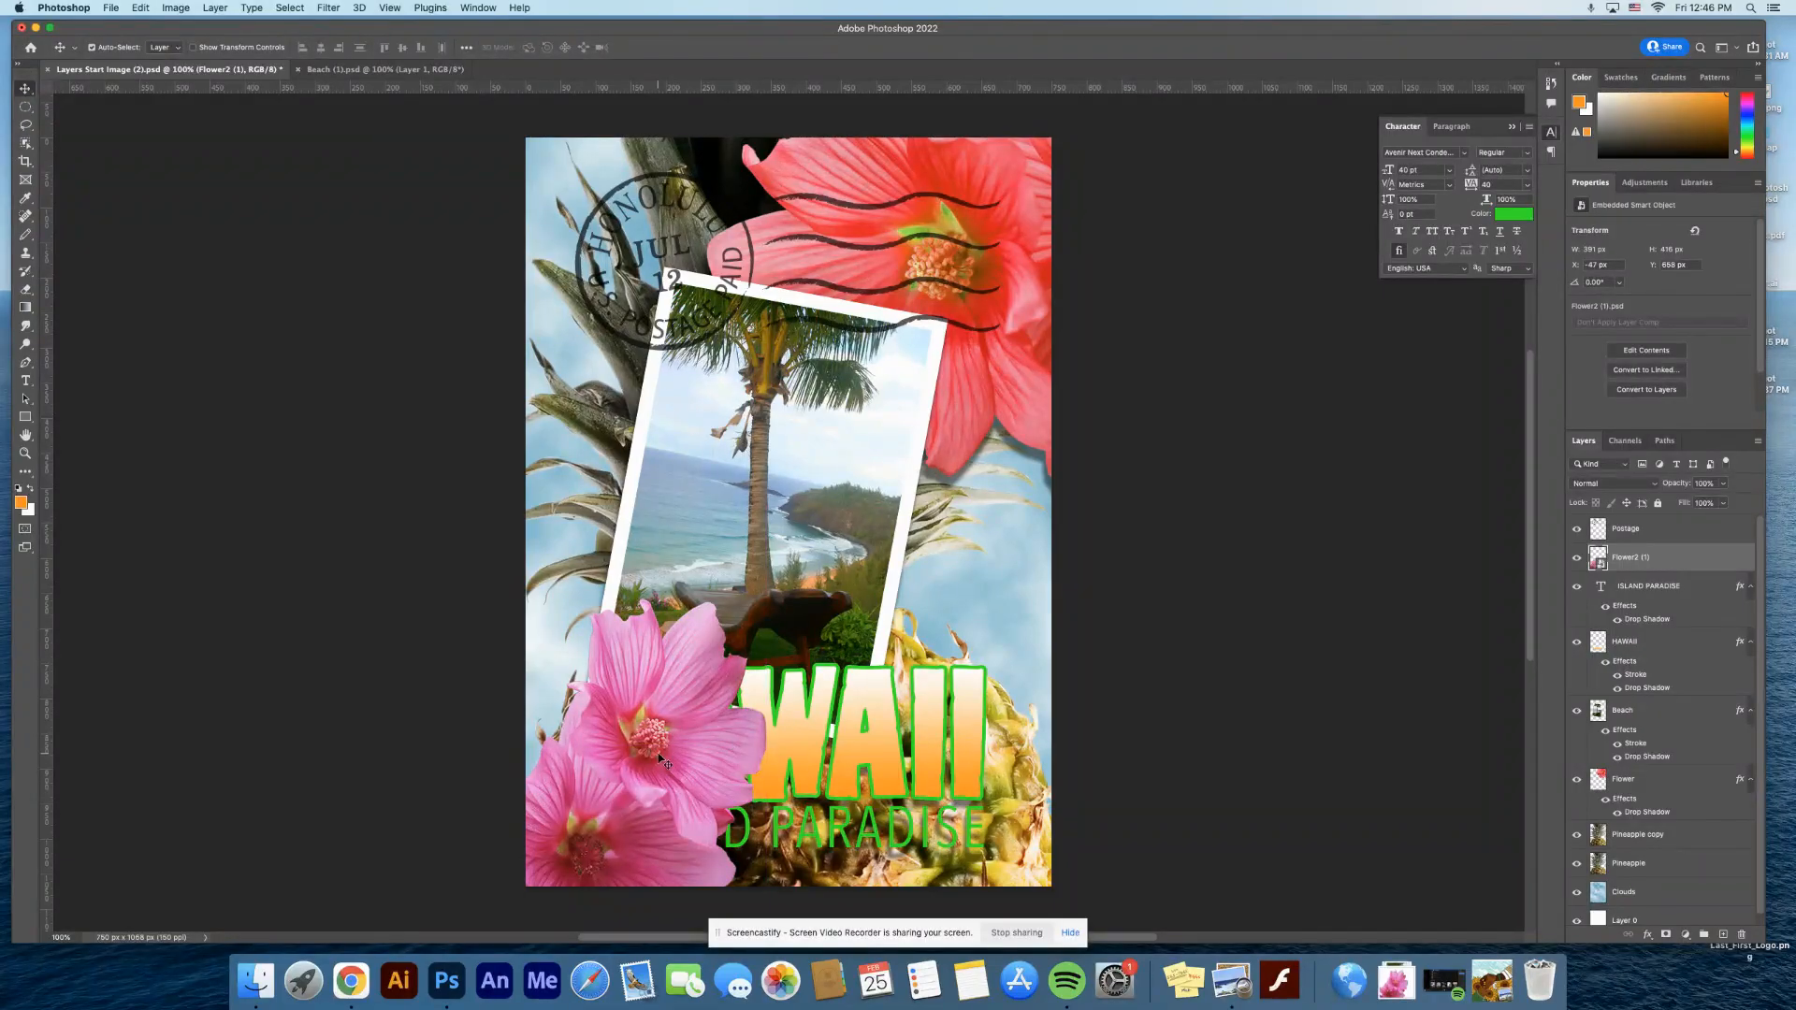
pyautogui.press('super+t')
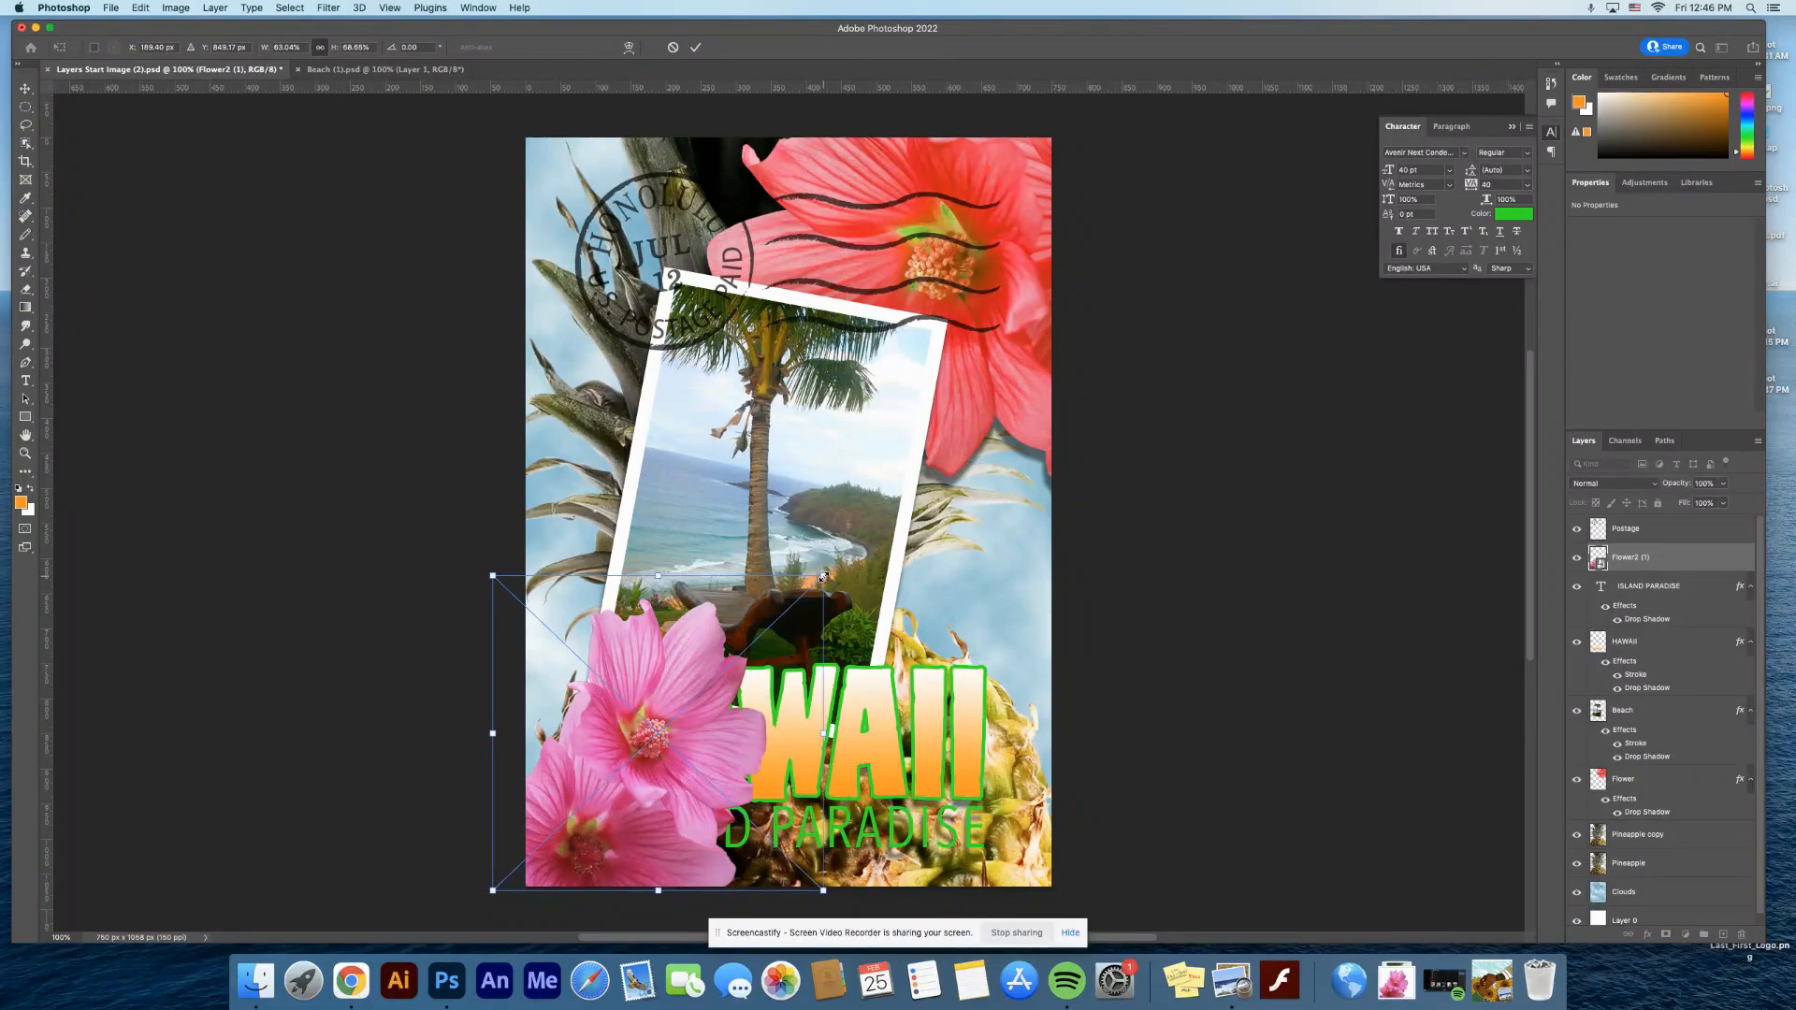
pyautogui.press('Return')
pyautogui.moveTo(1670, 557); pyautogui.dragTo(1741, 934)
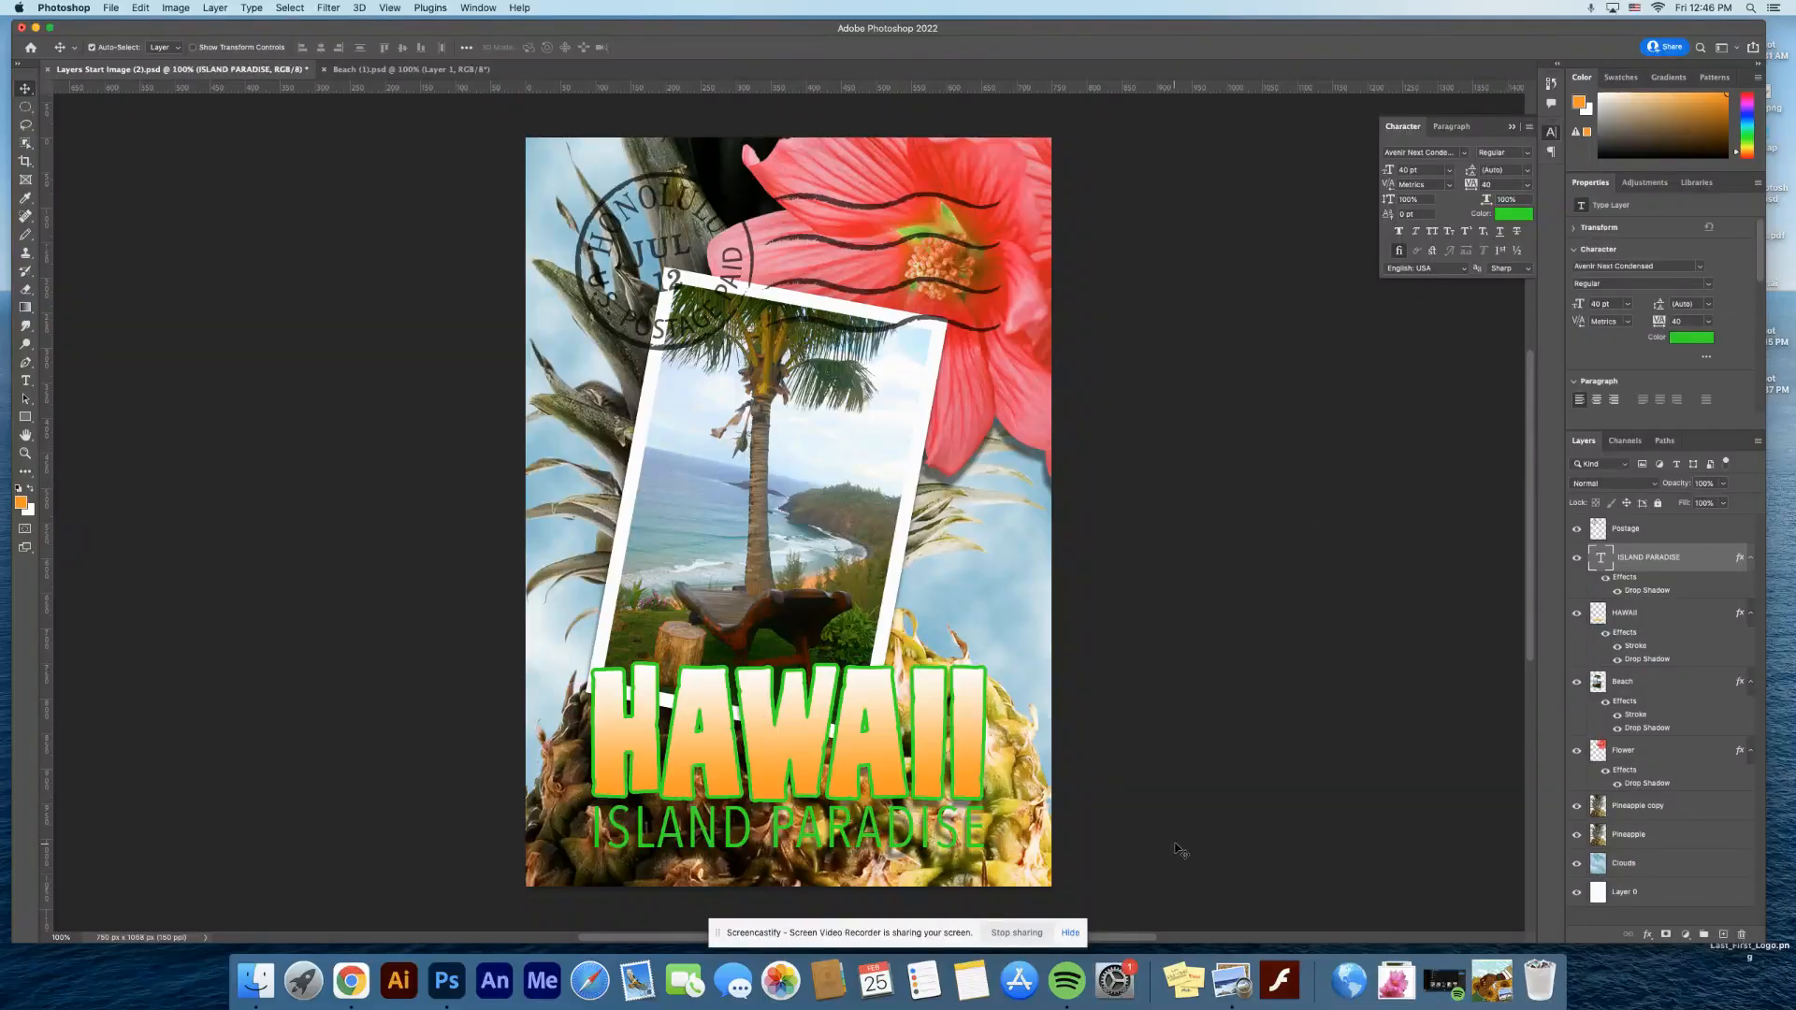
# - Place Flower2 (1).psd into the postcard at its original size and move it to the lower-left corner over the lettering
pyautogui.click(1395, 981)
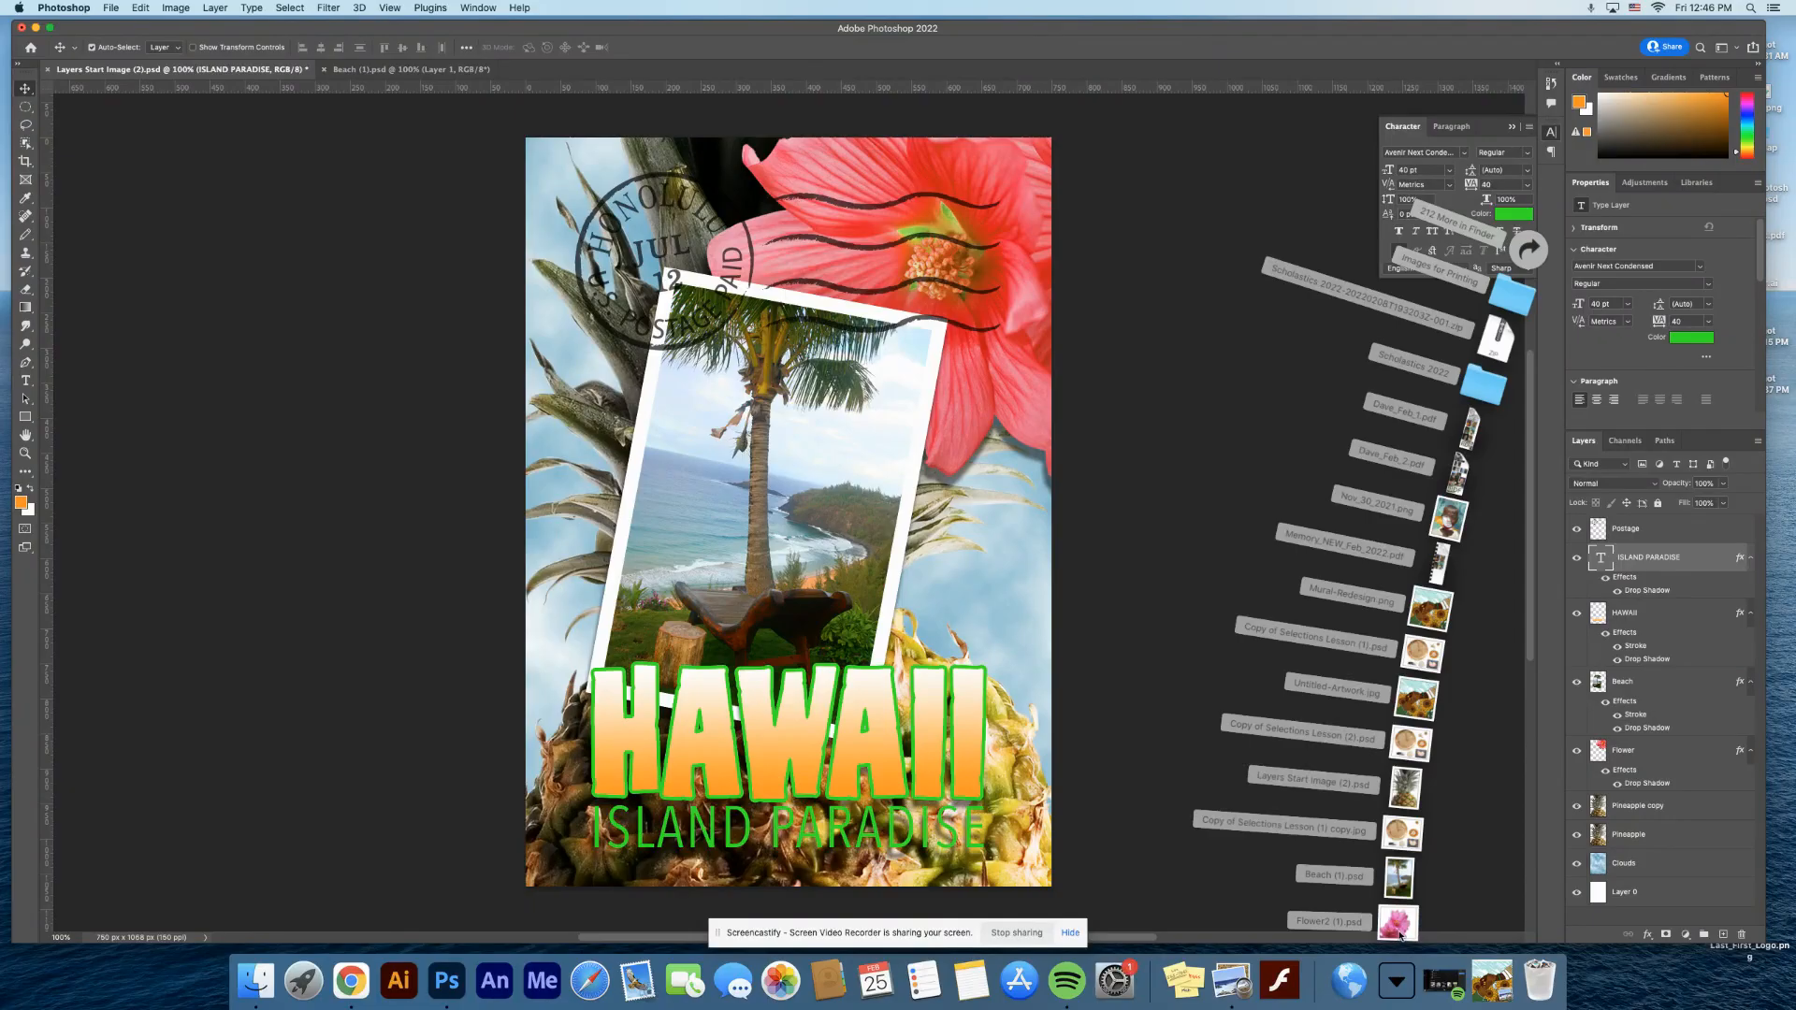
pyautogui.moveTo(1398, 921); pyautogui.dragTo(863, 647)
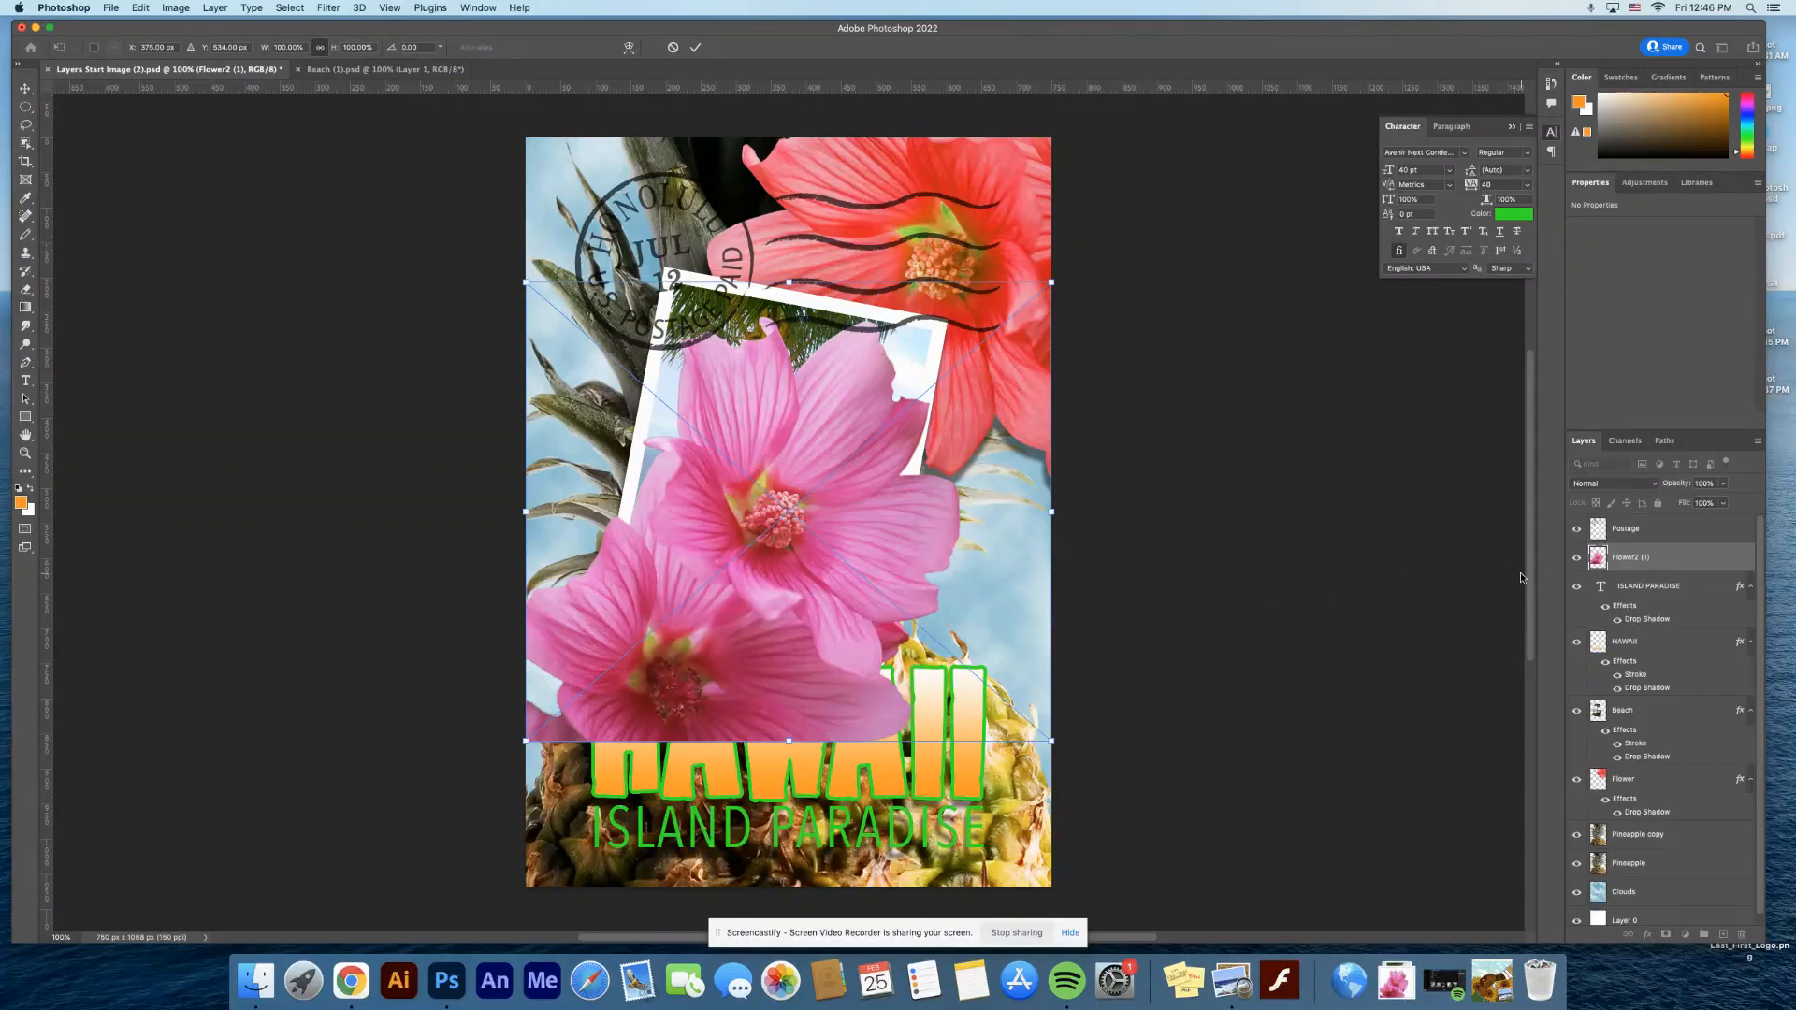
pyautogui.press('Return')
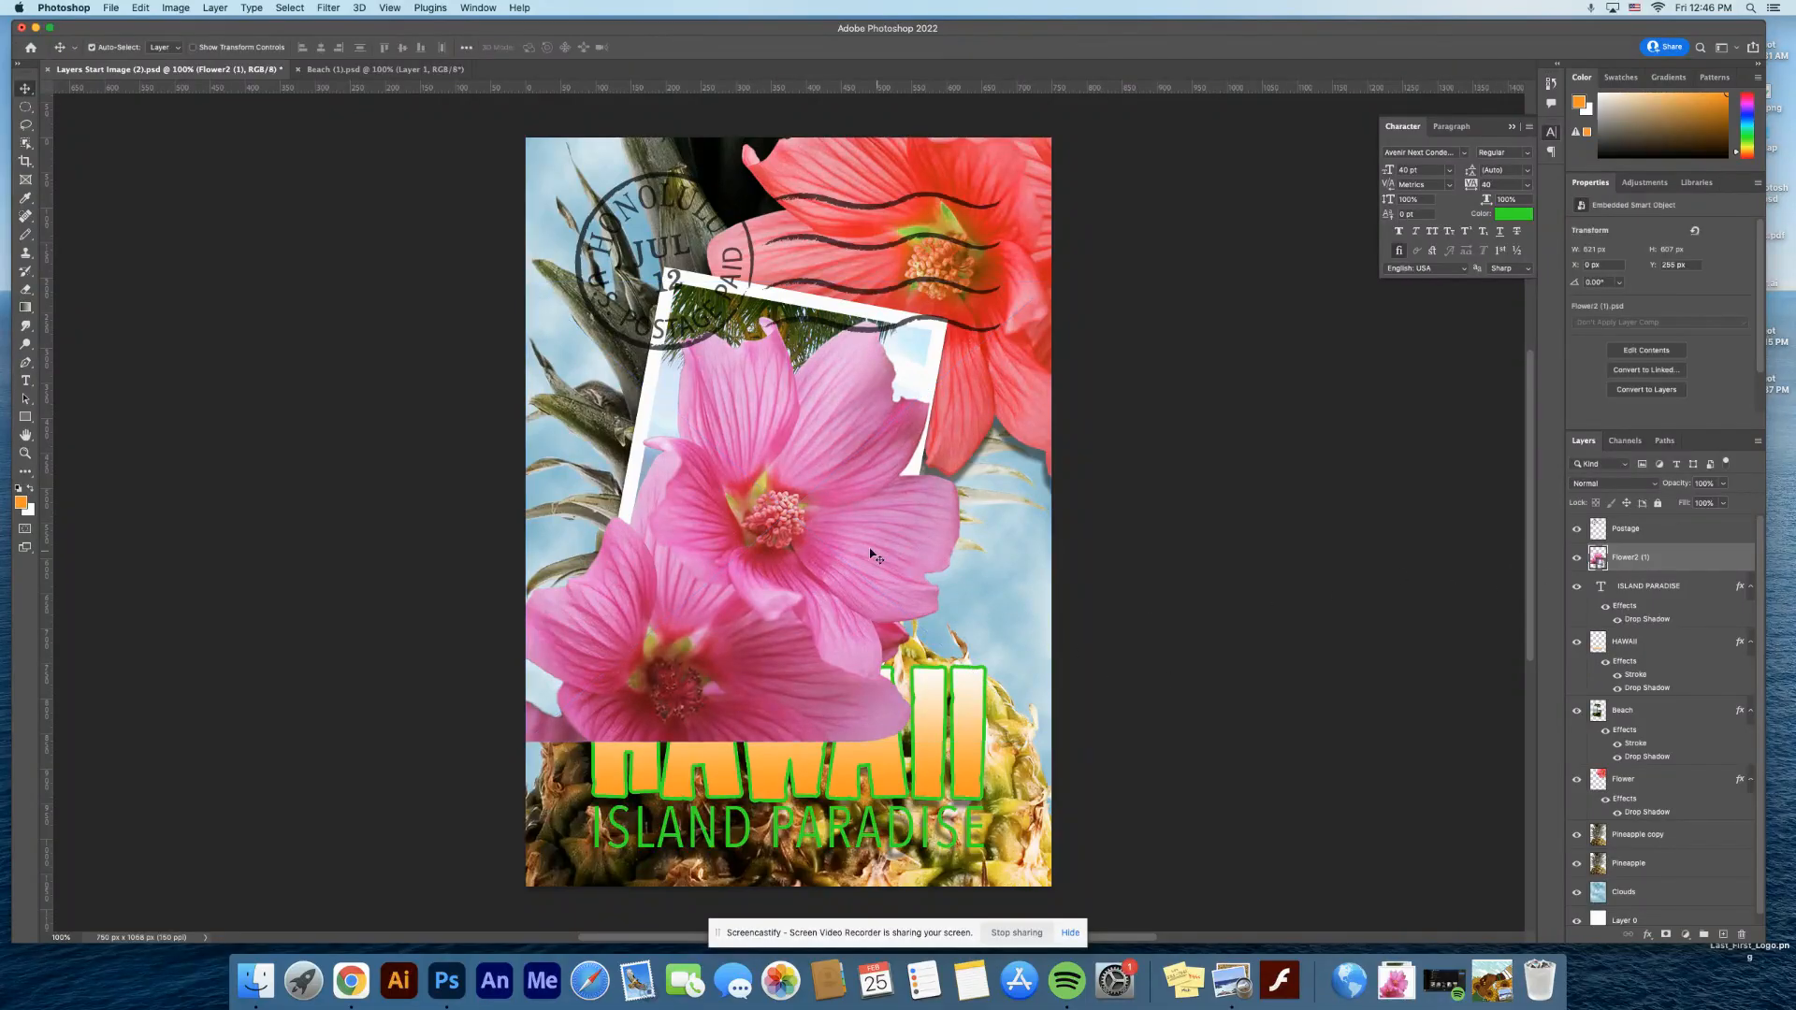
pyautogui.moveTo(870, 554); pyautogui.dragTo(731, 750)
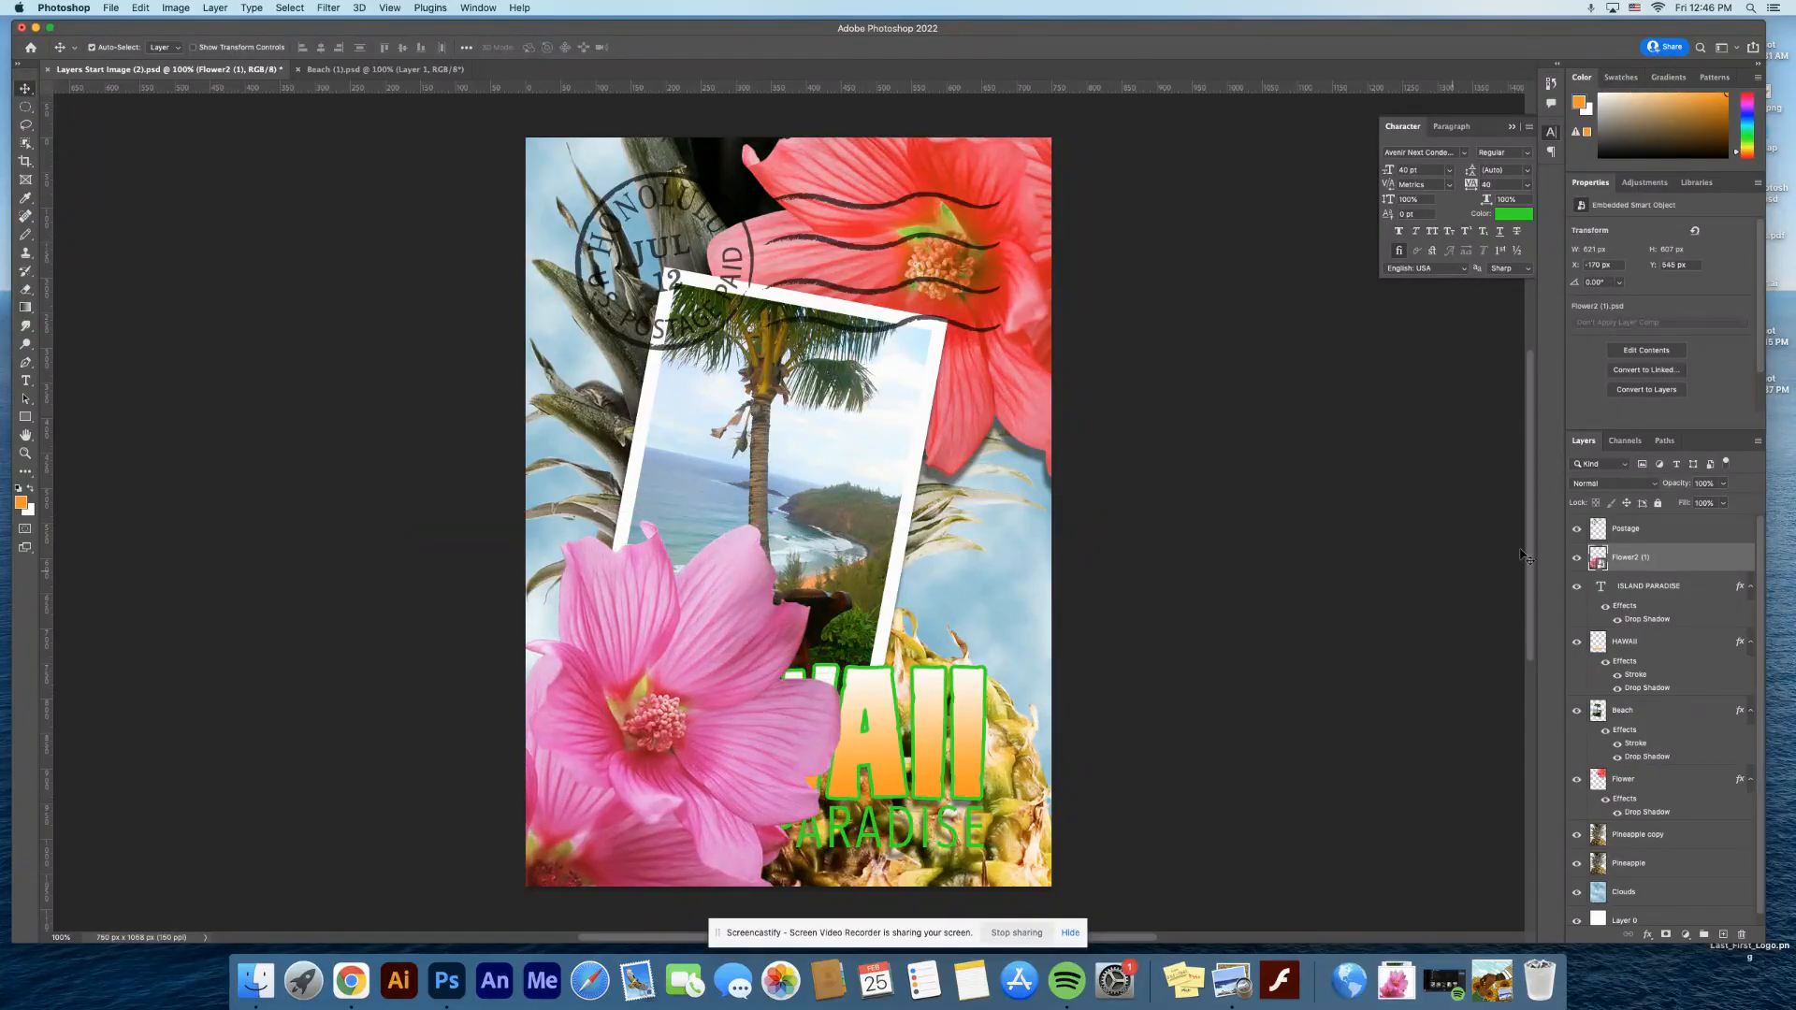
# - Rasterize the placed Flower2 (1) layer and shift the pink flower slightly farther toward the postcard's lower-left corner
pyautogui.rightClick(1680, 562)
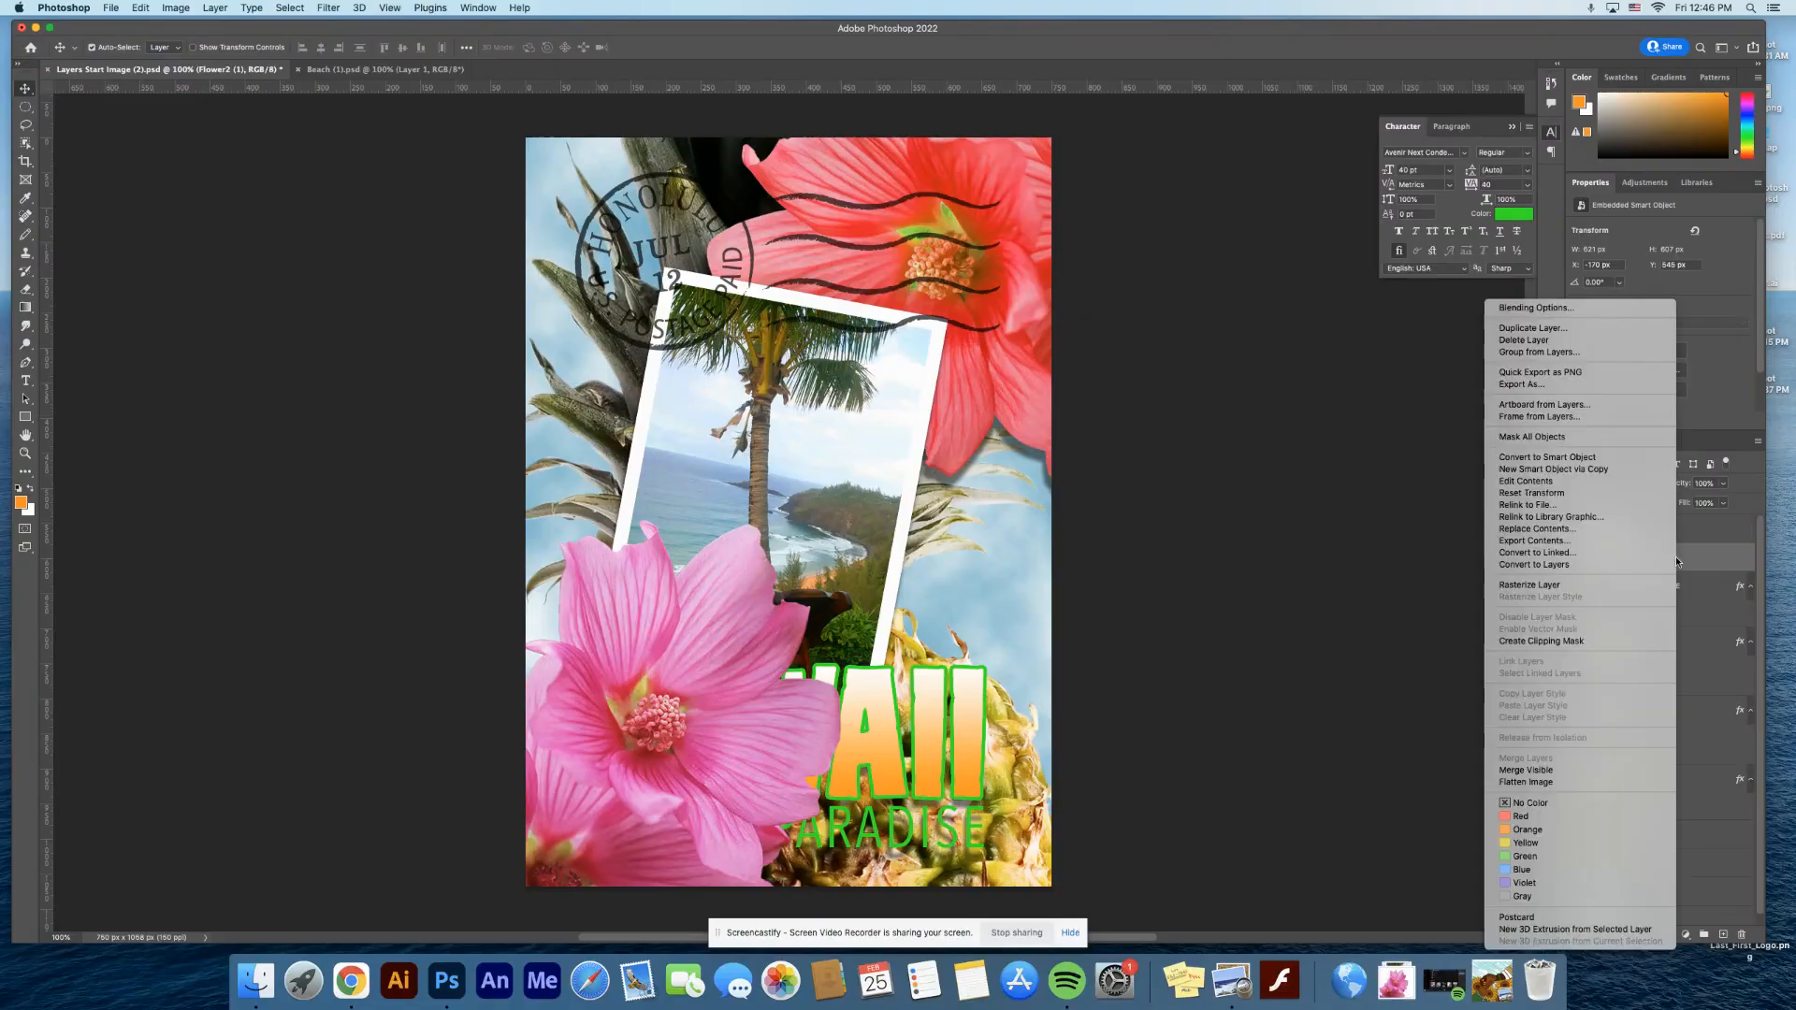
pyautogui.click(1695, 562)
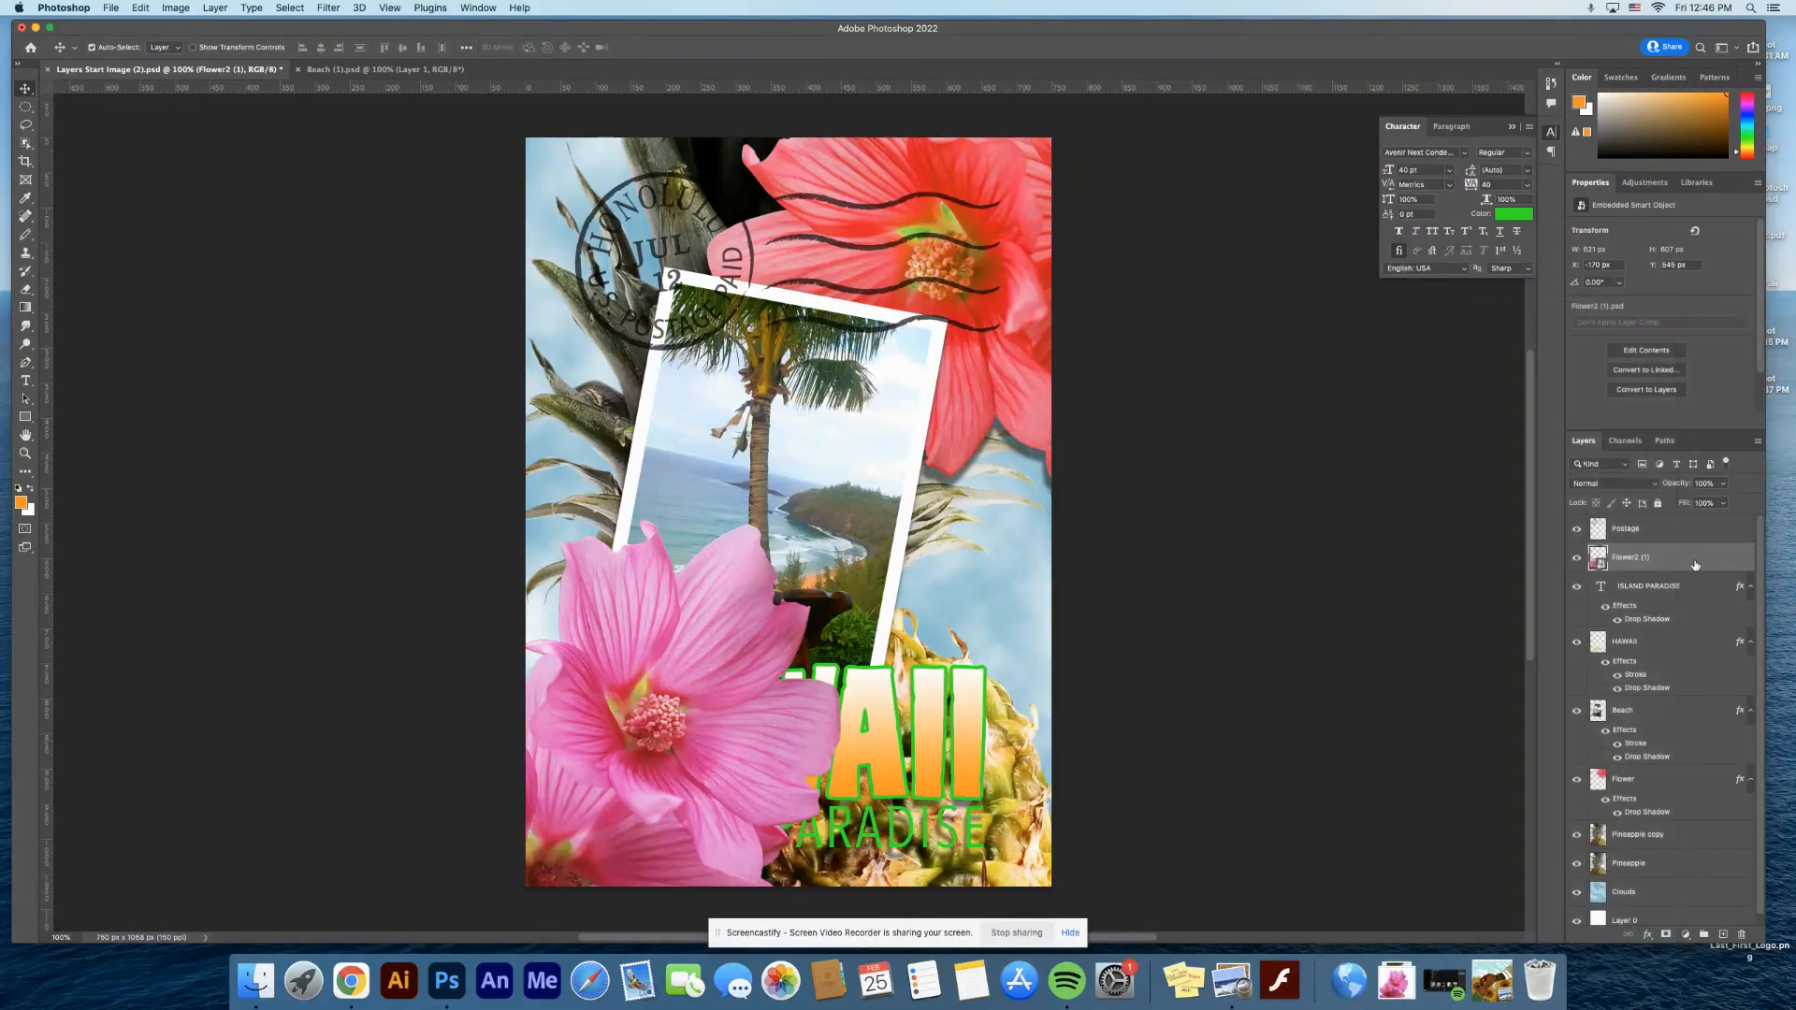
pyautogui.rightClick(1694, 564)
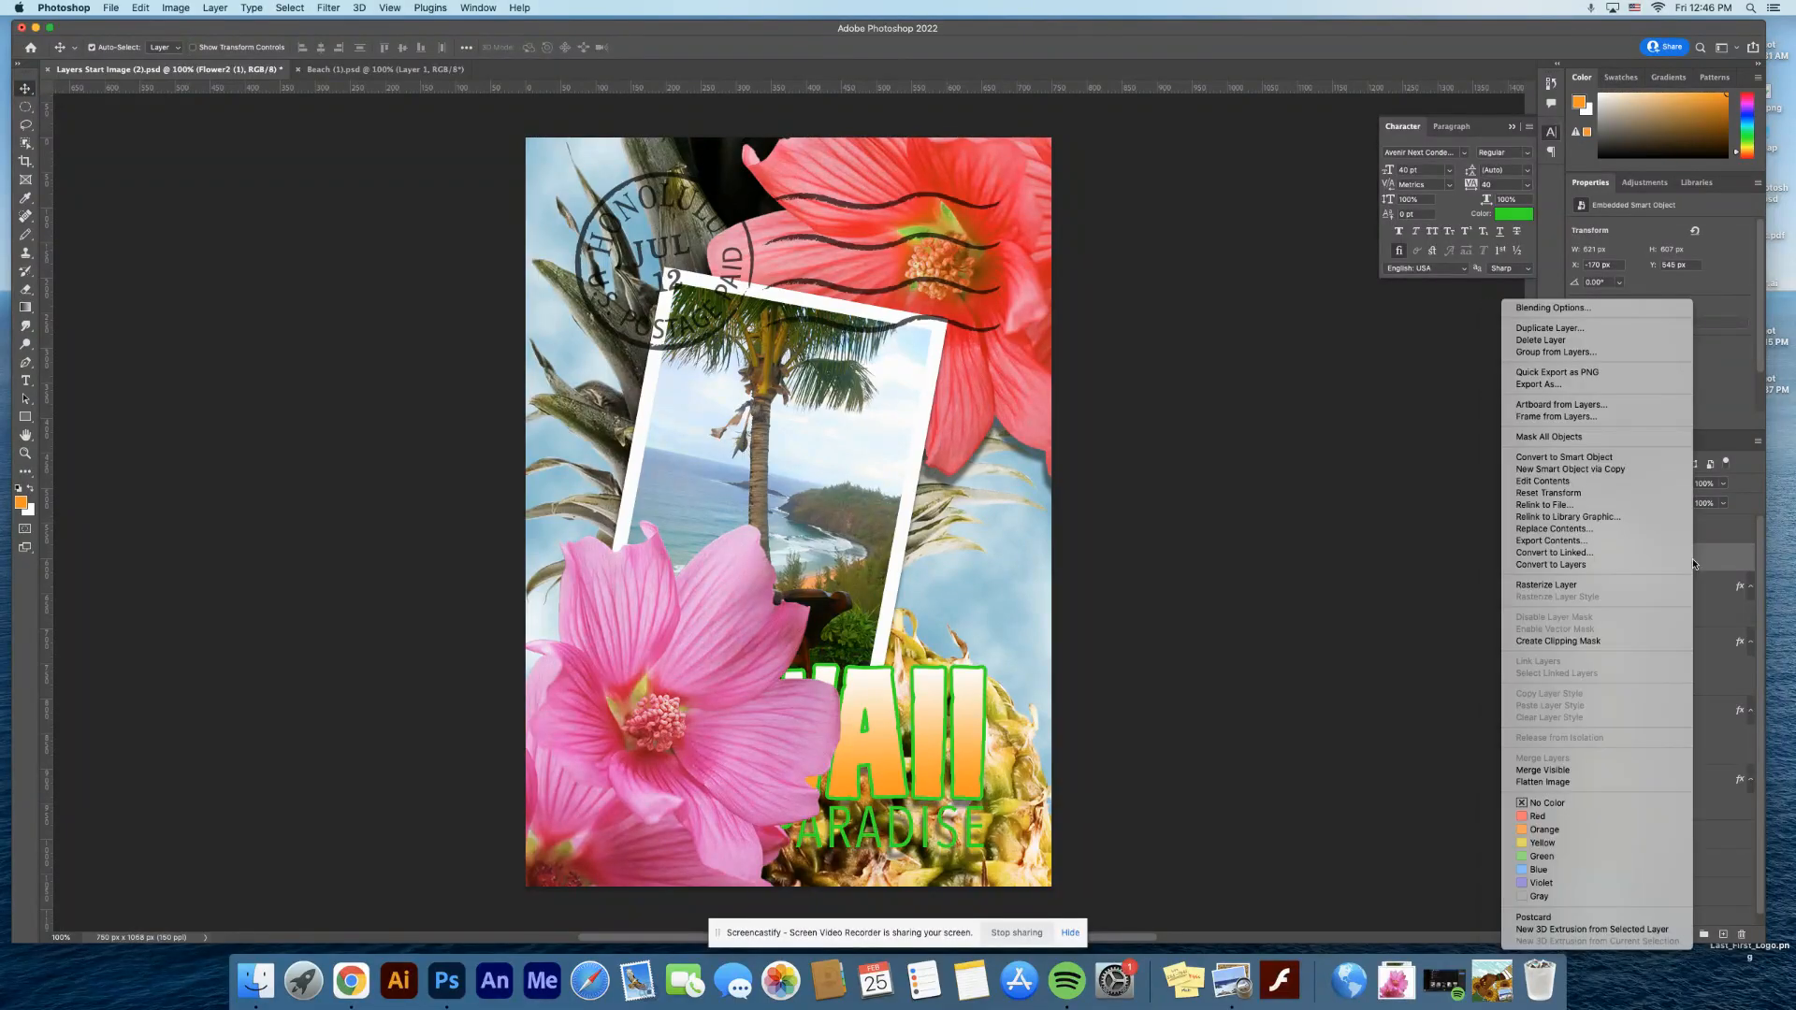
pyautogui.click(1622, 586)
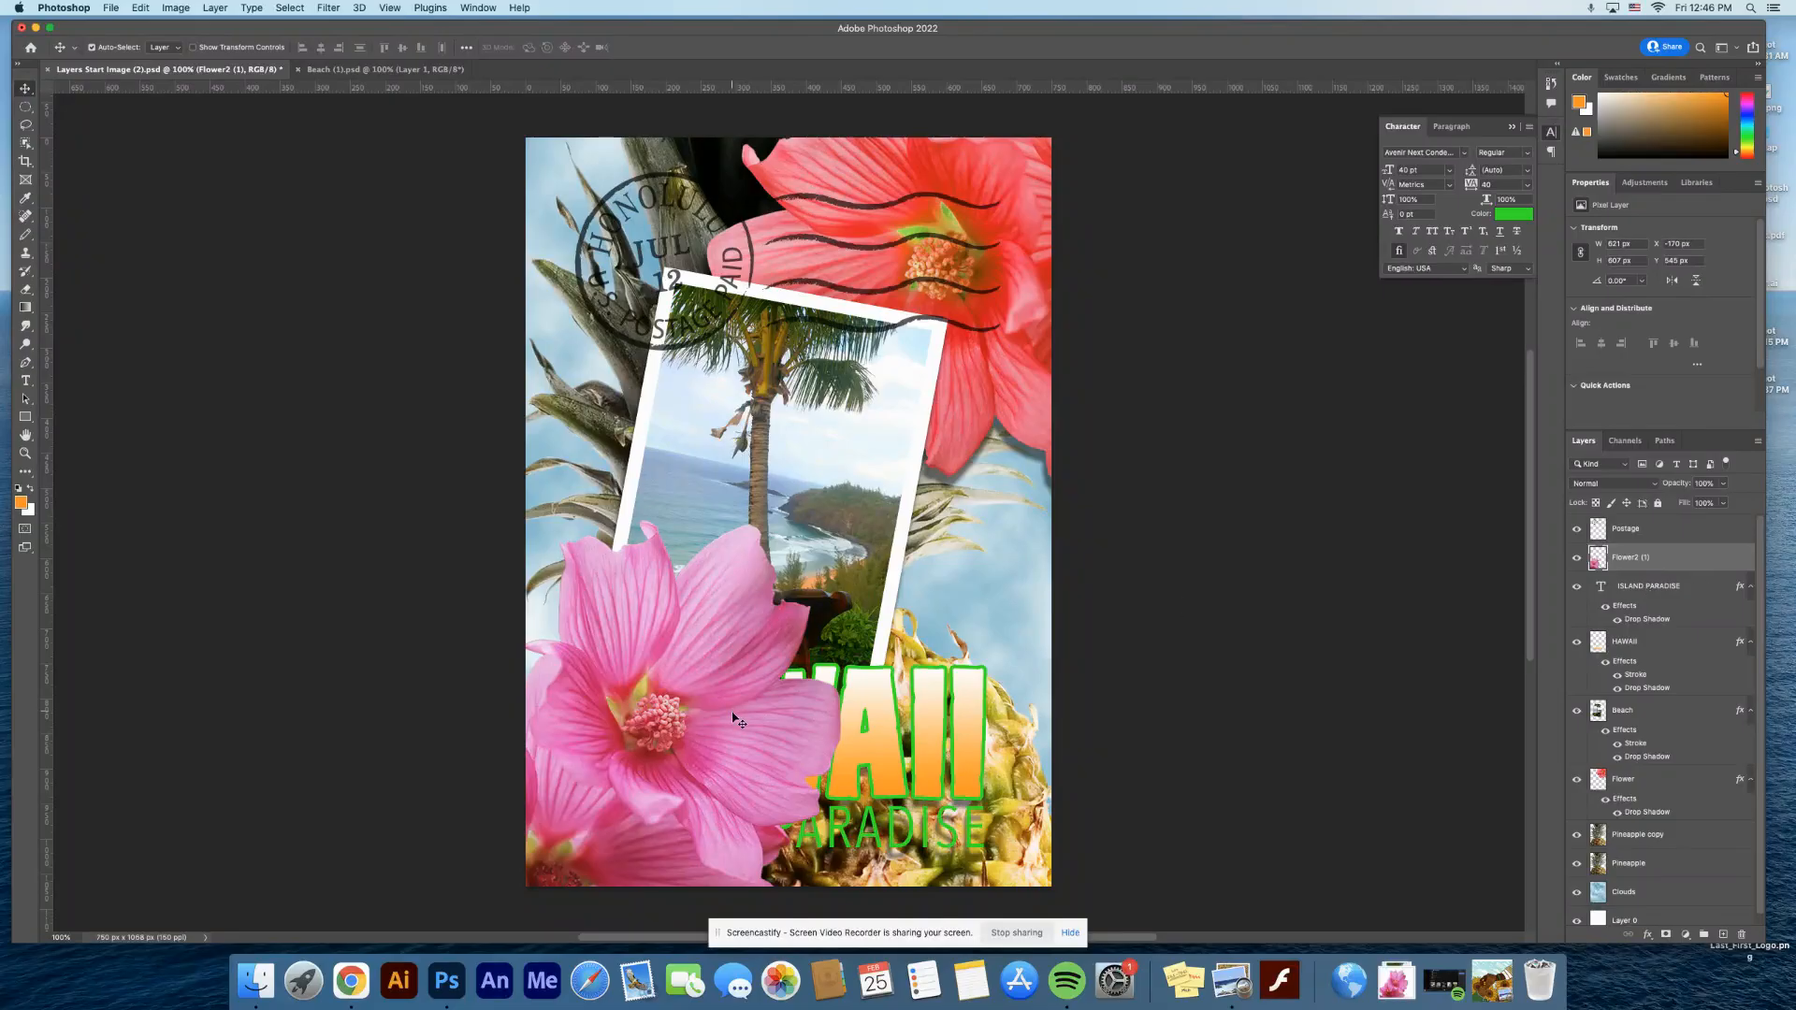
pyautogui.moveTo(713, 719)
pyautogui.mouseDown()
pyautogui.moveTo(671, 734)
pyautogui.moveTo(688, 738)
pyautogui.mouseUp()
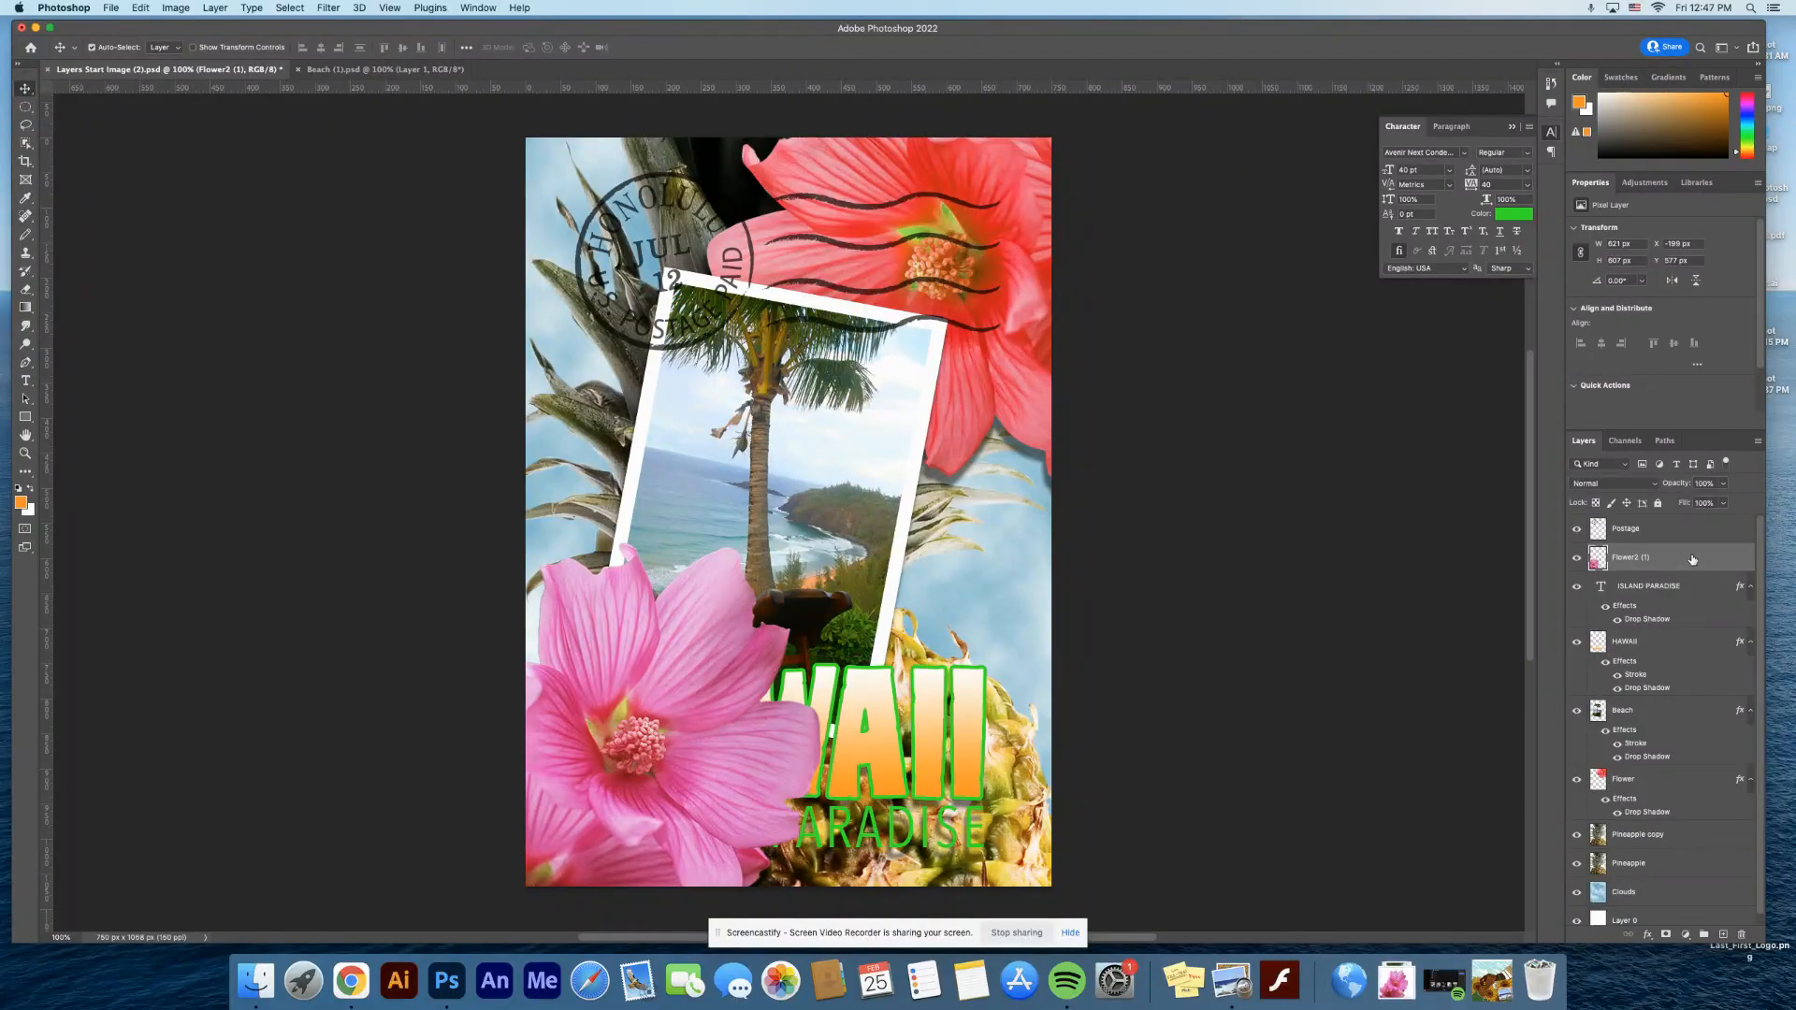
# - Move the Flower2 (1) layer beneath the Beach layer and shift the flower to about X -277 px, Y 649 px
pyautogui.moveTo(1692, 560); pyautogui.dragTo(1692, 762)
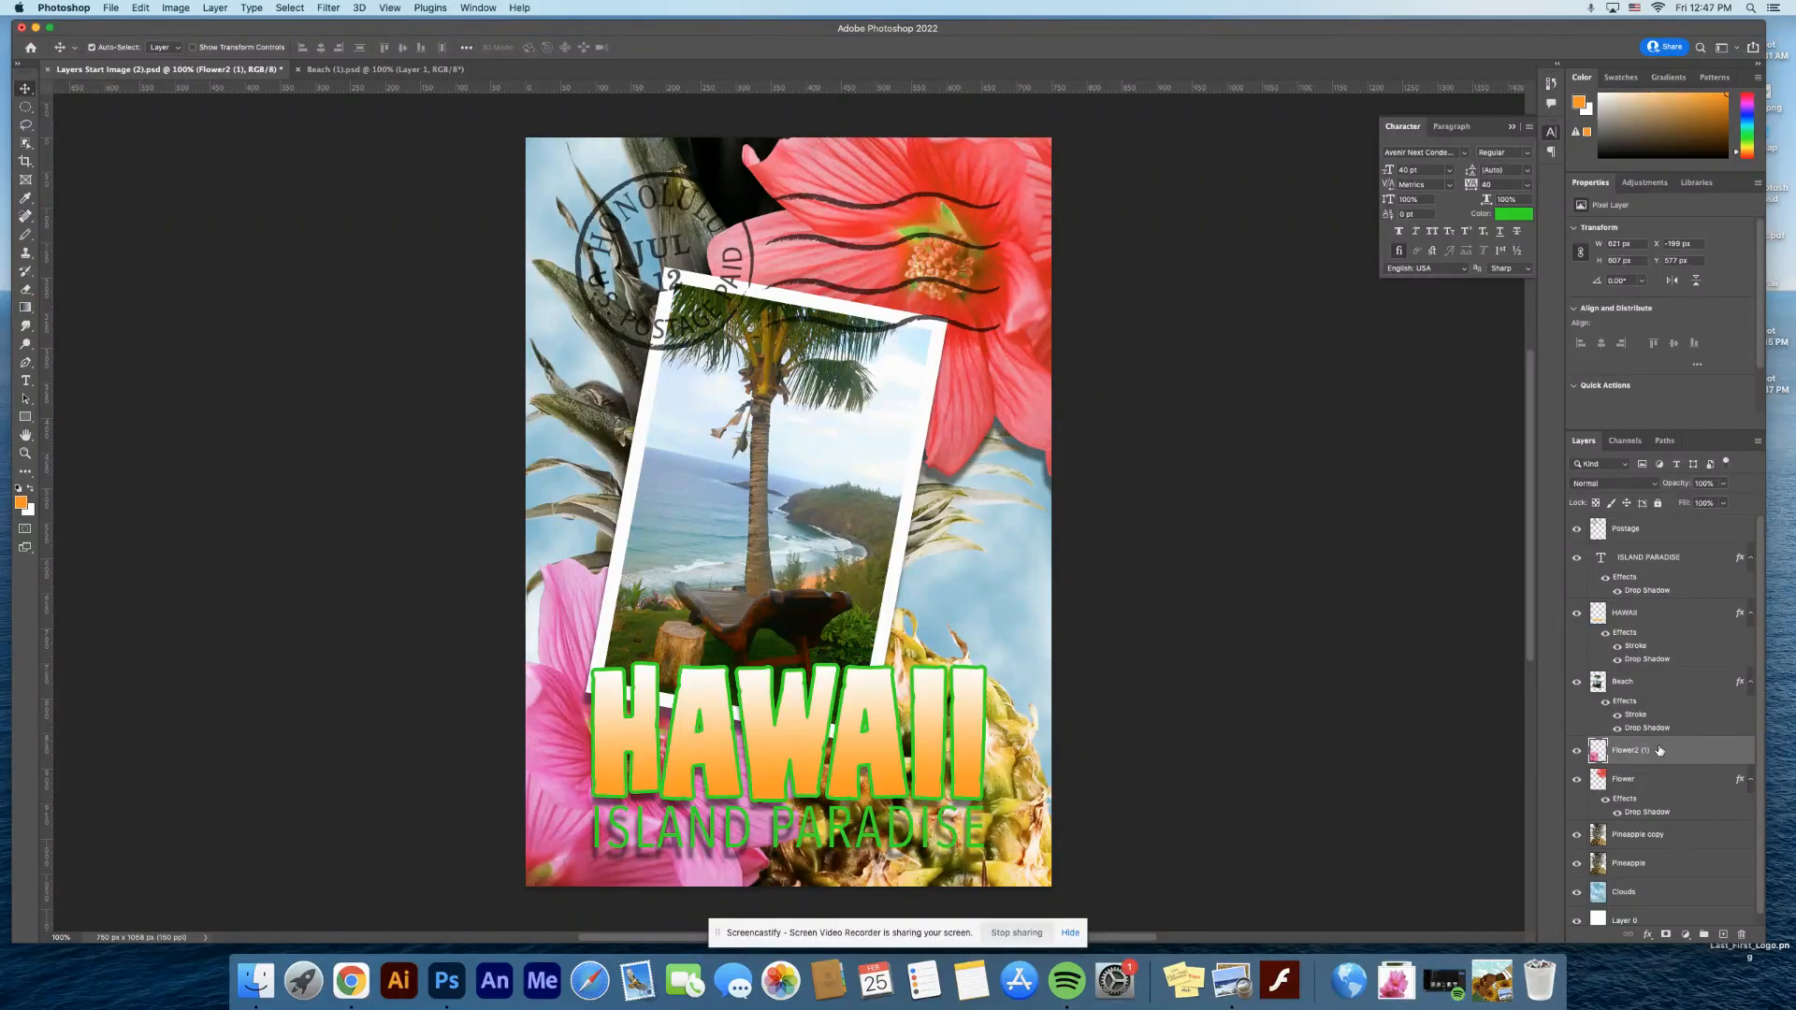
pyautogui.press('super+t')
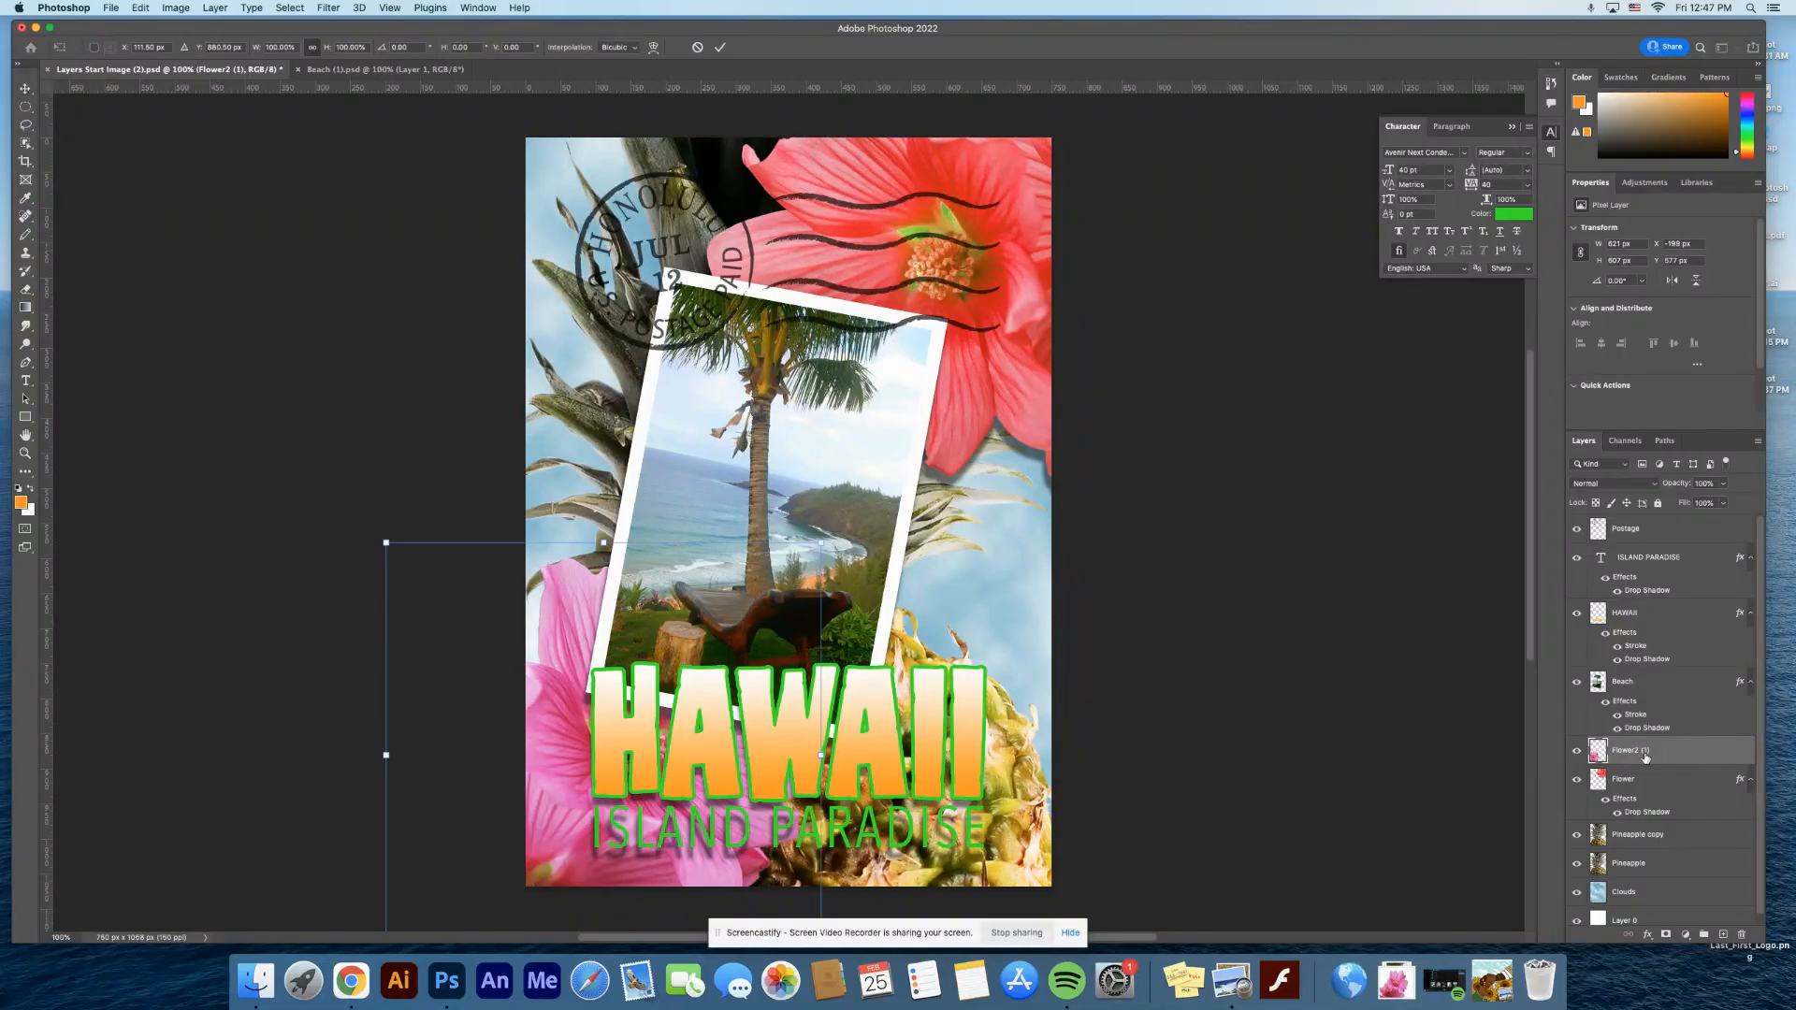
pyautogui.moveTo(566, 738); pyautogui.dragTo(520, 786)
pyautogui.press('Return')
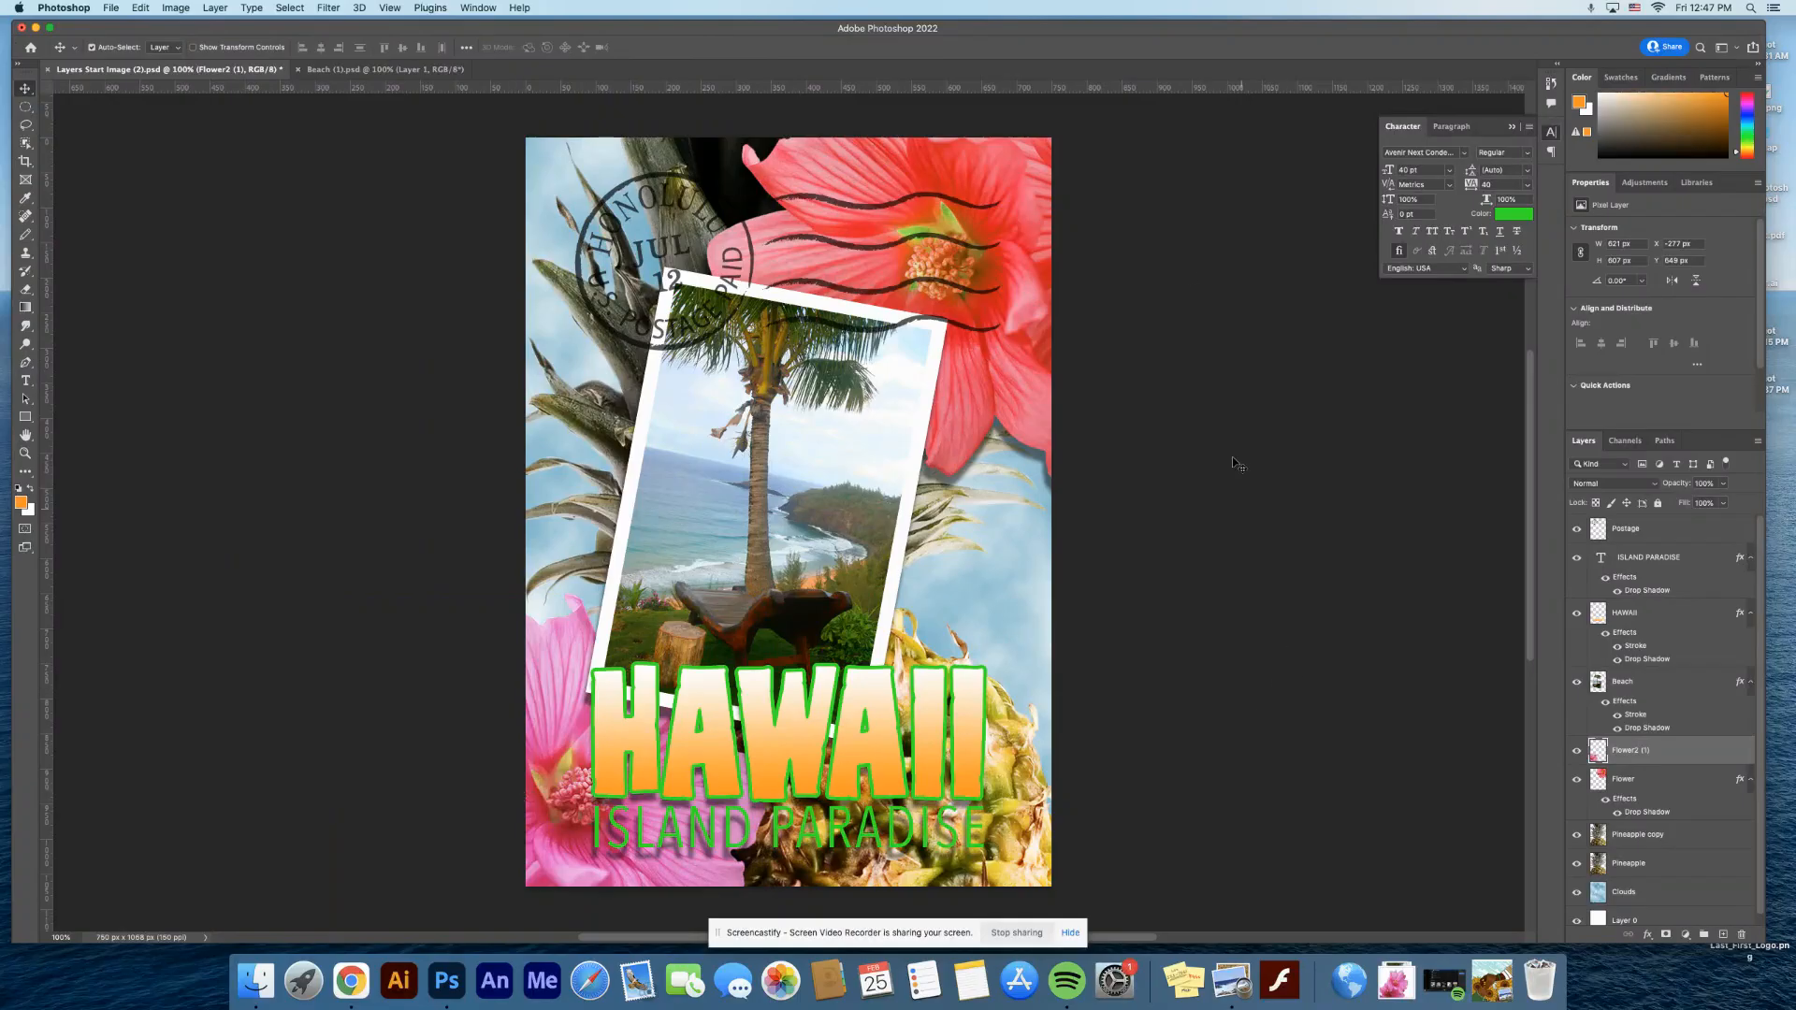
# - Save the layered postcard document and view its file in the Downloads folder
pyautogui.click(104, 8)
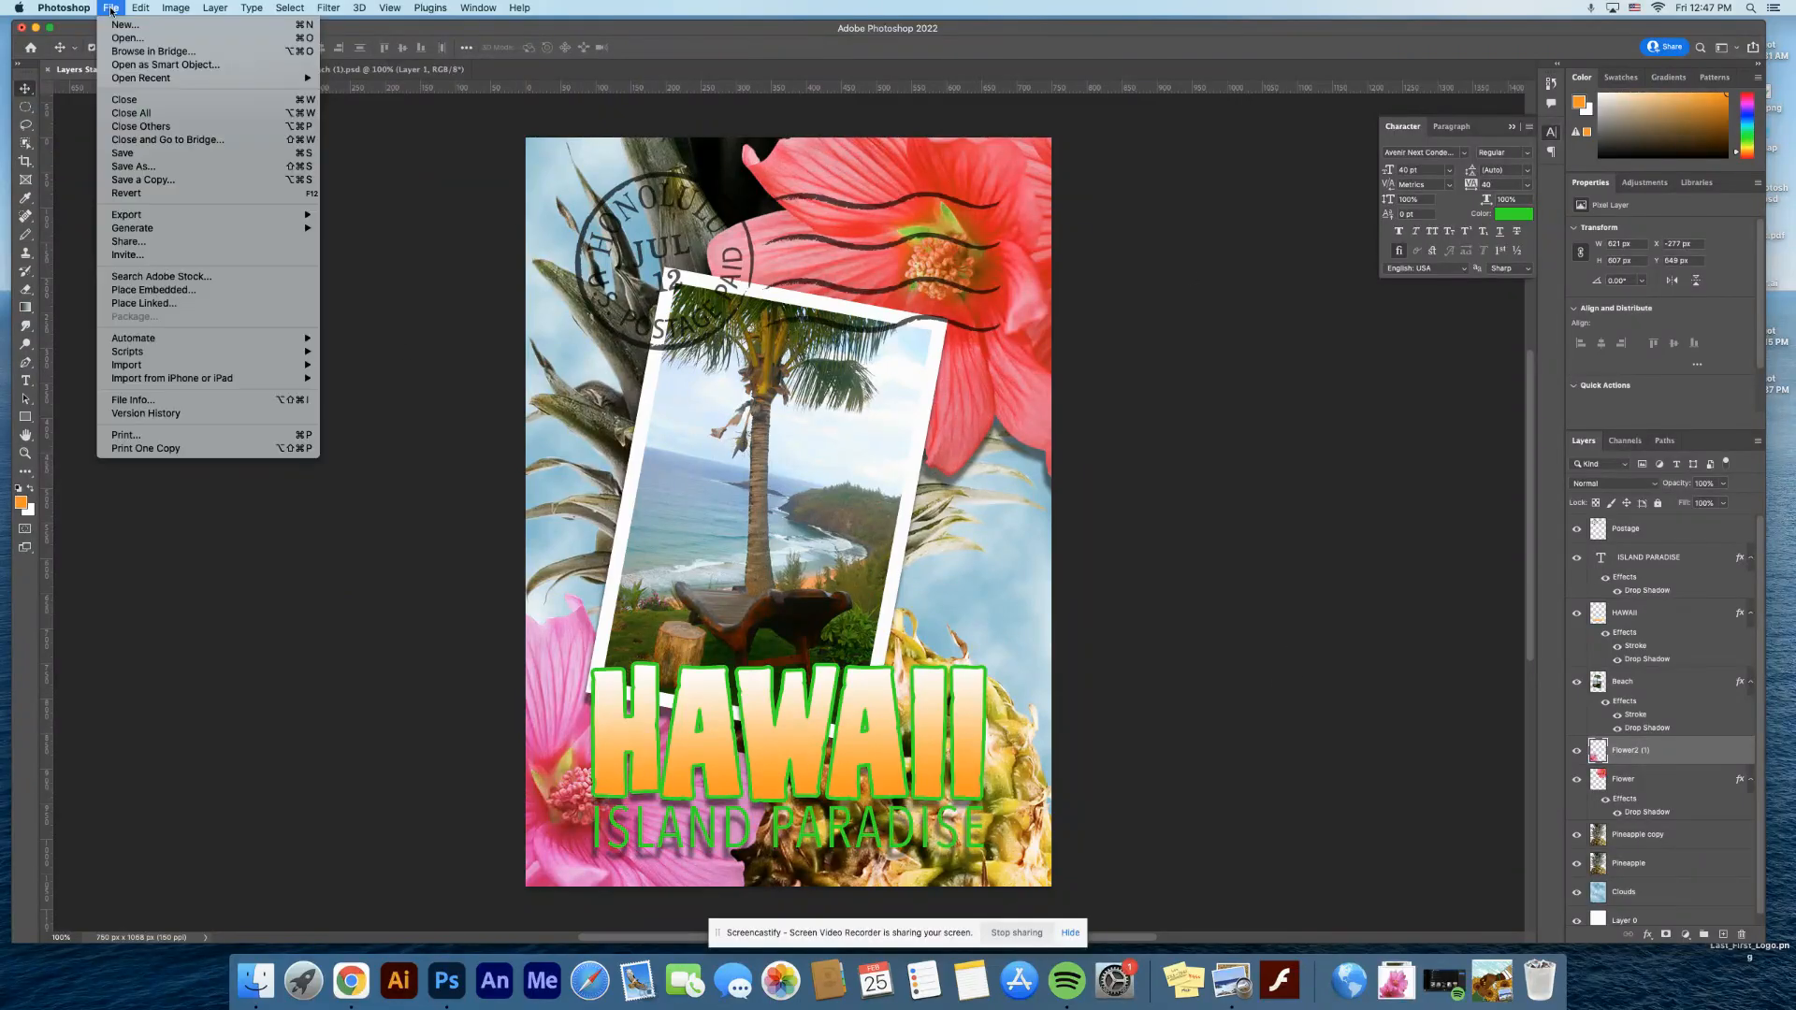
pyautogui.click(139, 154)
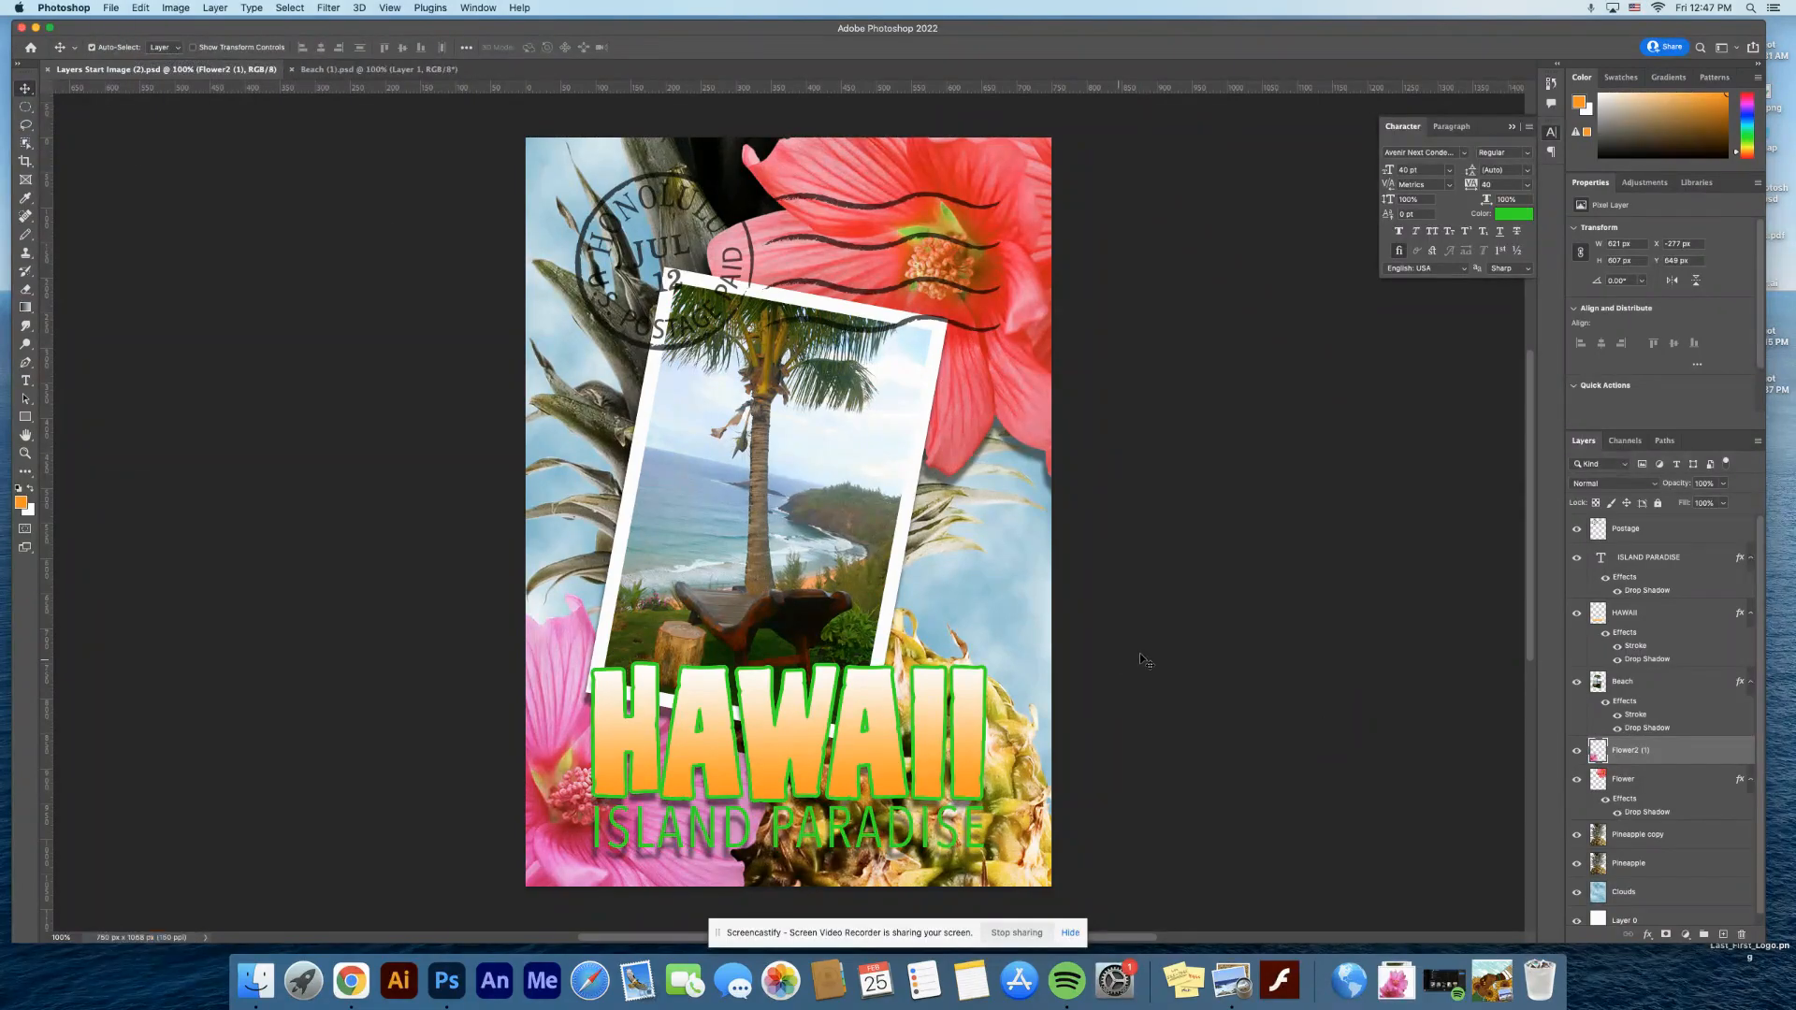
pyautogui.click(1402, 987)
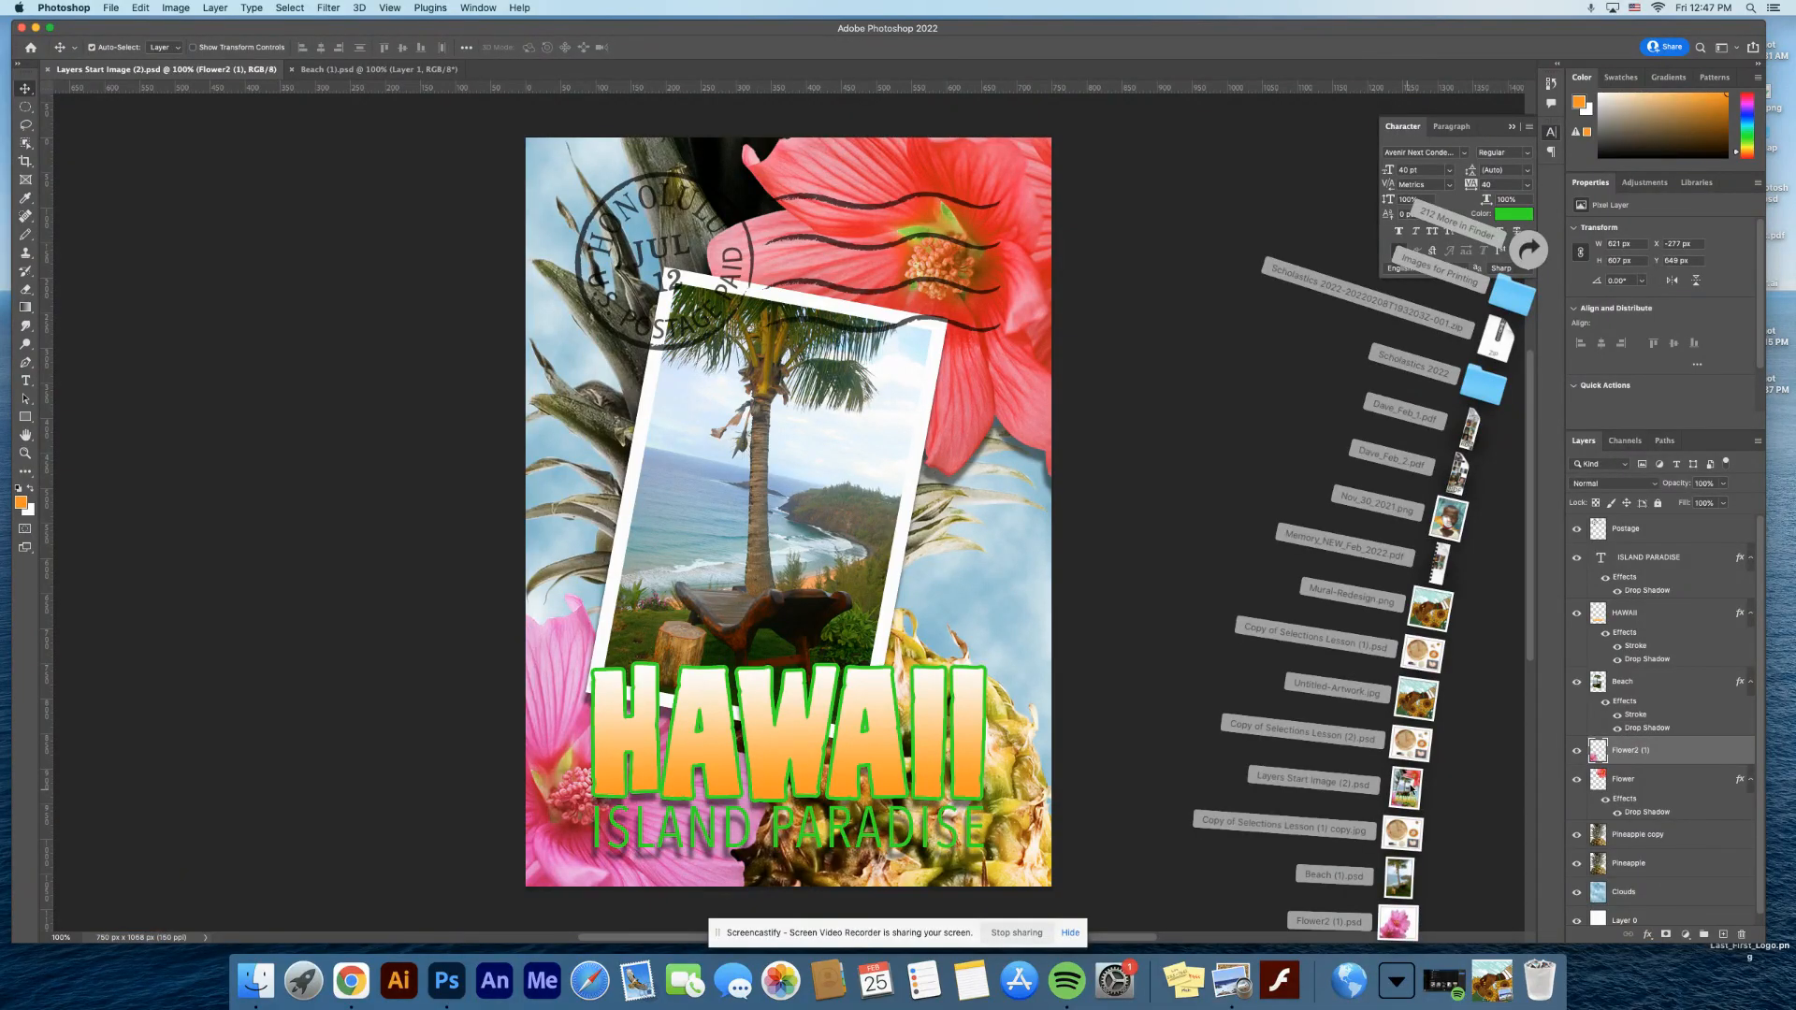
pyautogui.click(289, 750)
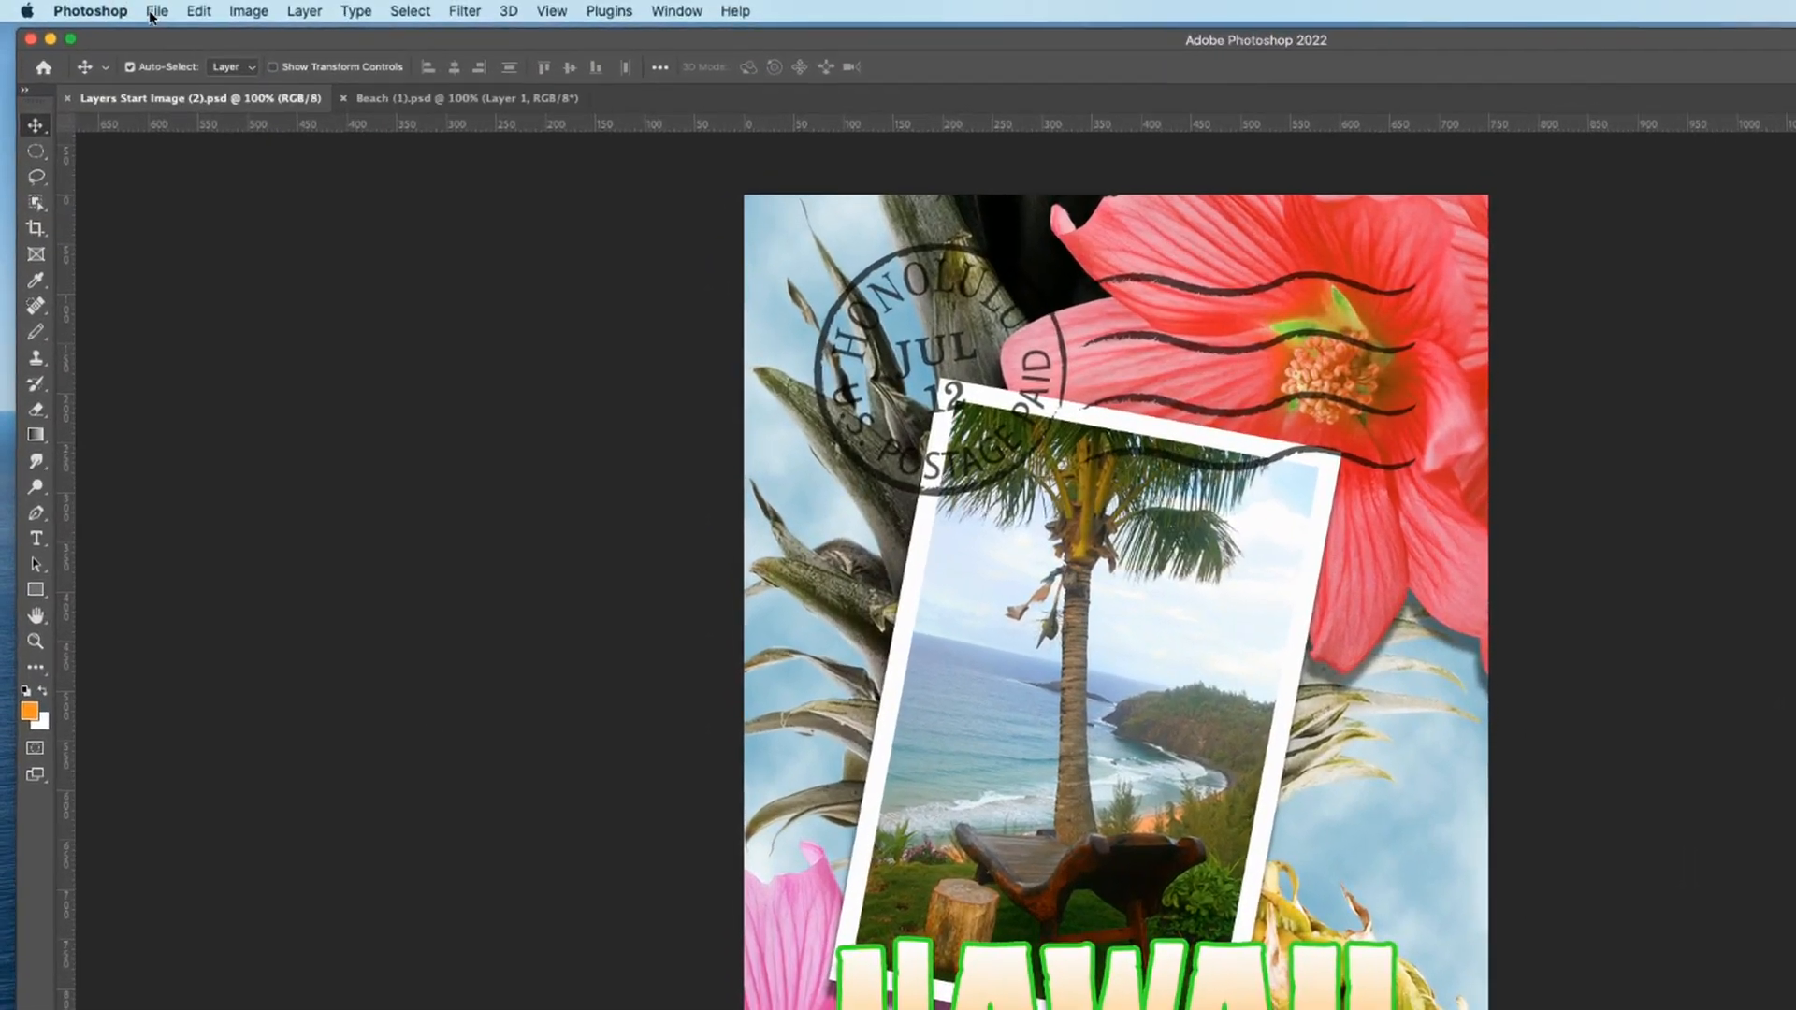
# - Start saving a copy of the postcard and name the file Last_Hawaii
pyautogui.click(117, 8)
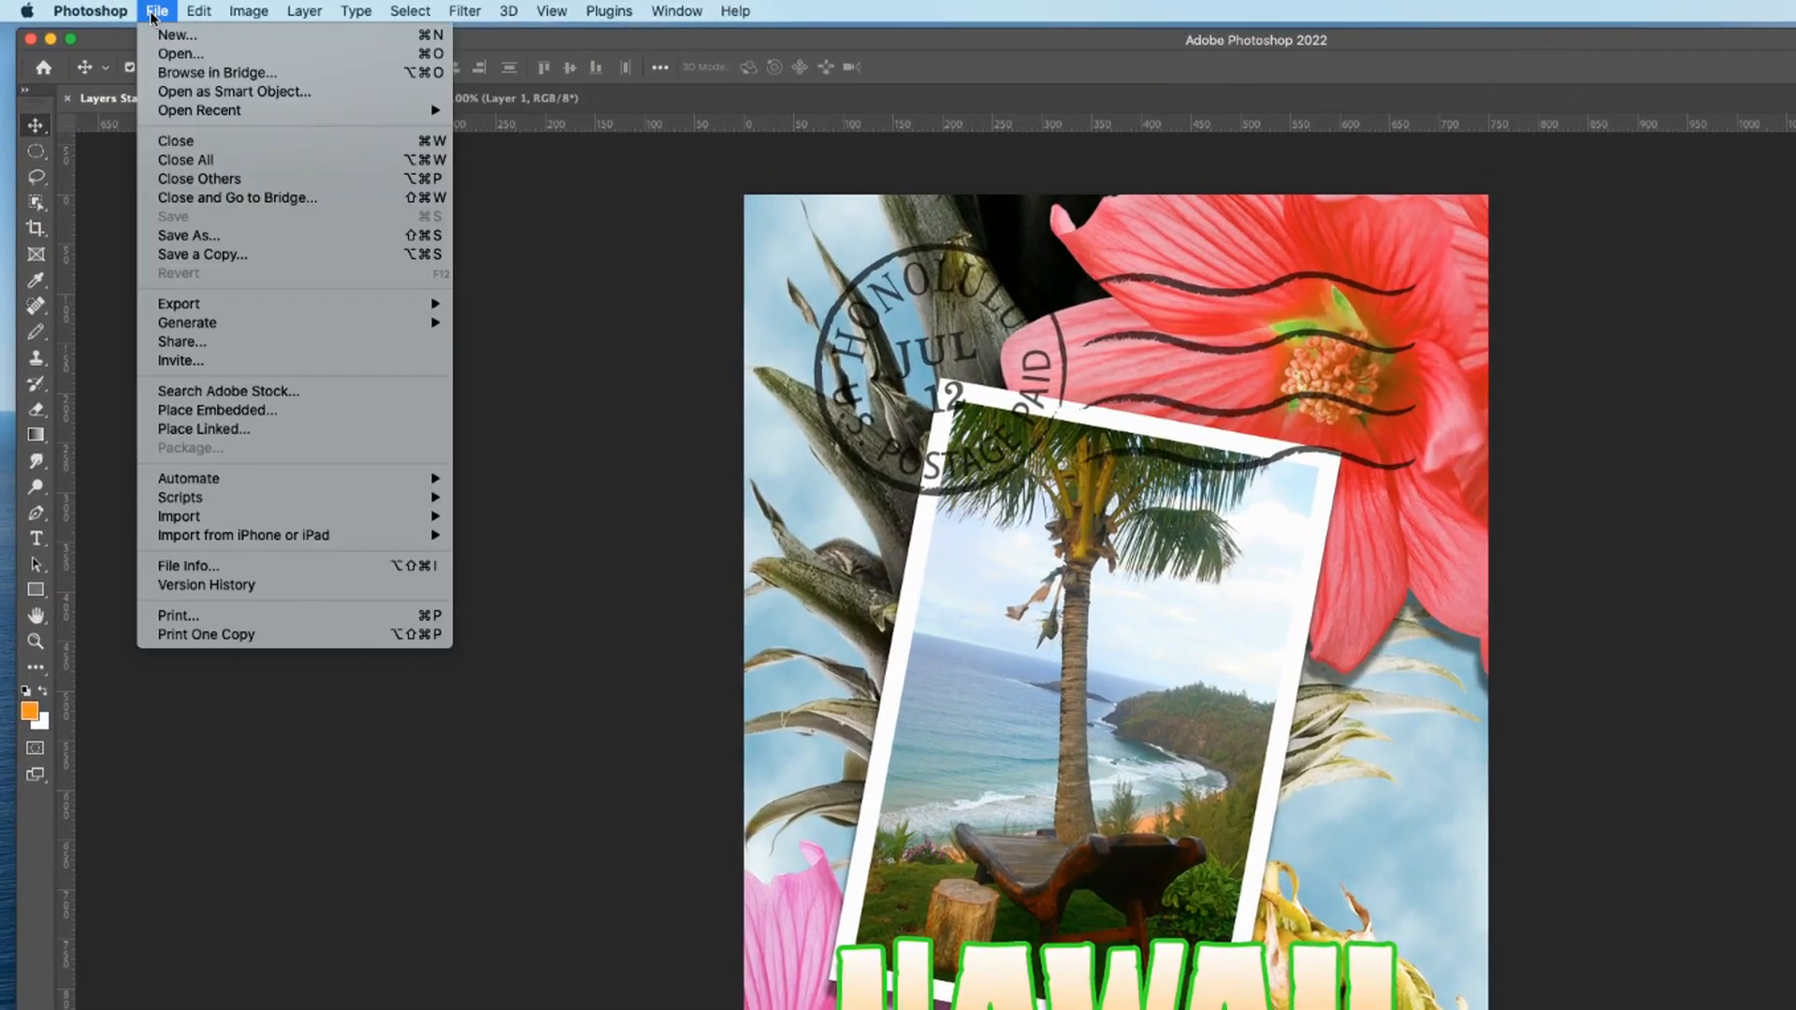
pyautogui.click(302, 249)
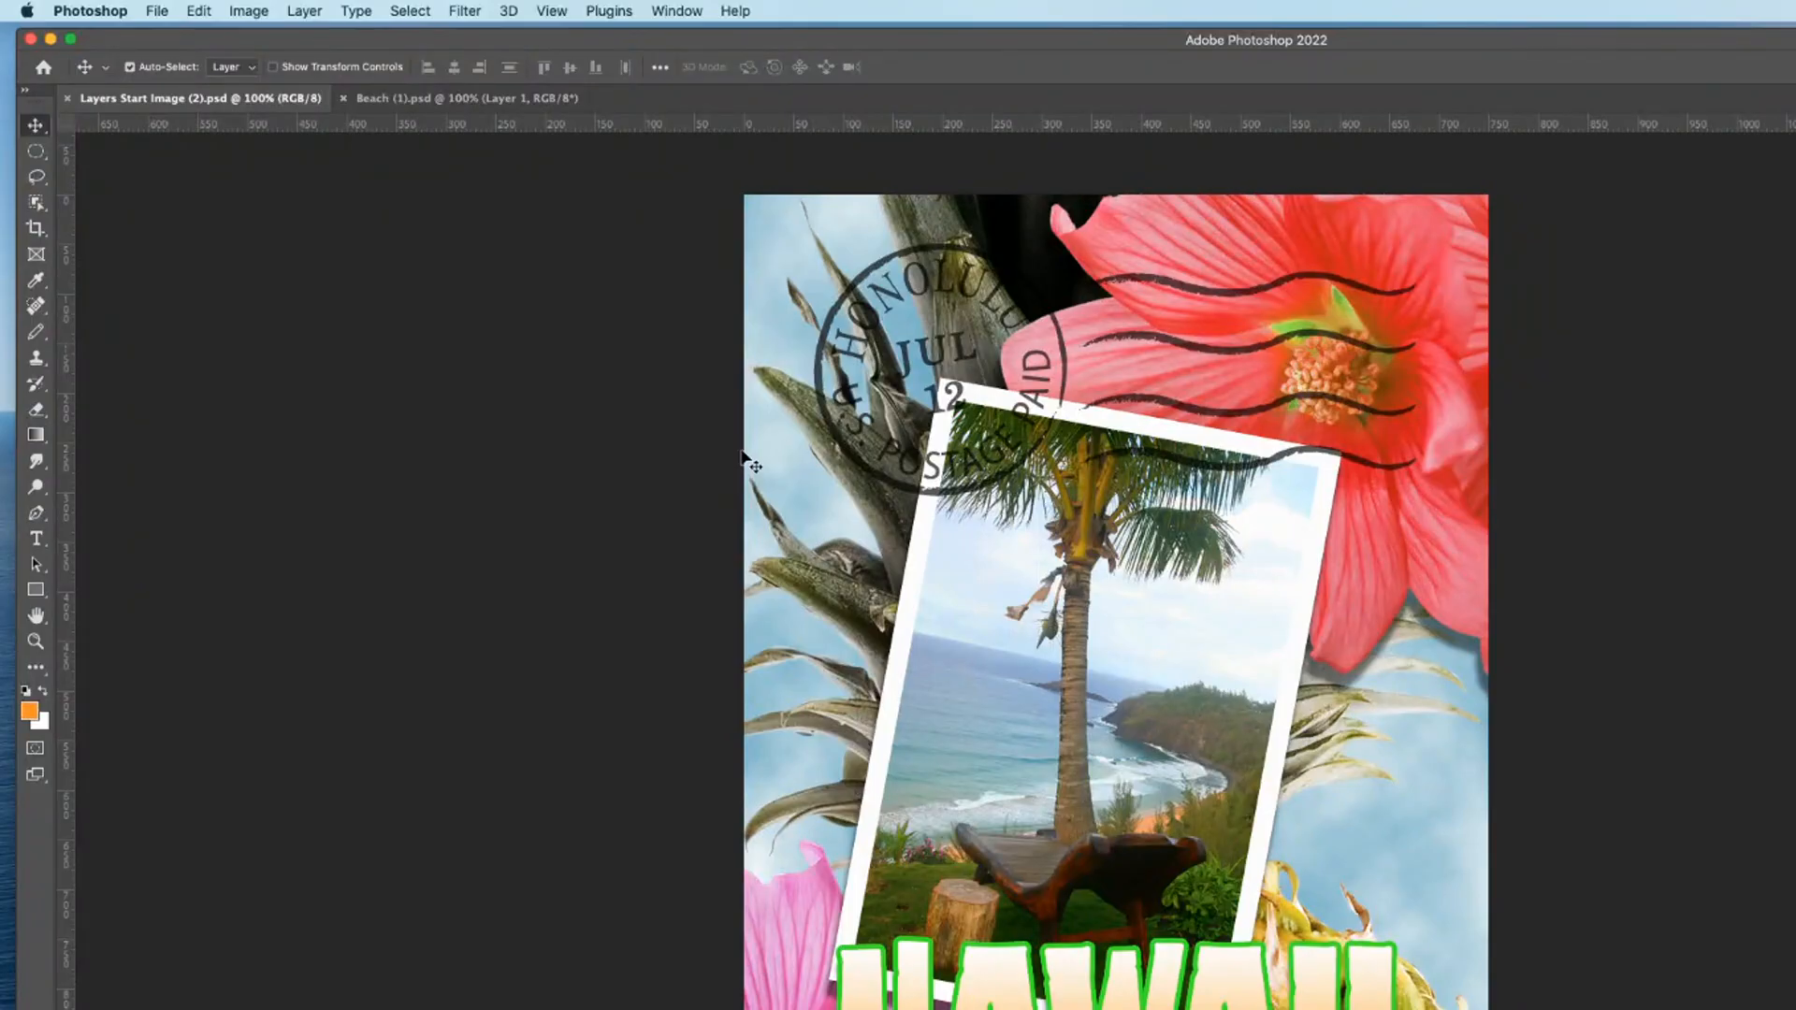
pyautogui.press('super+alt+s')
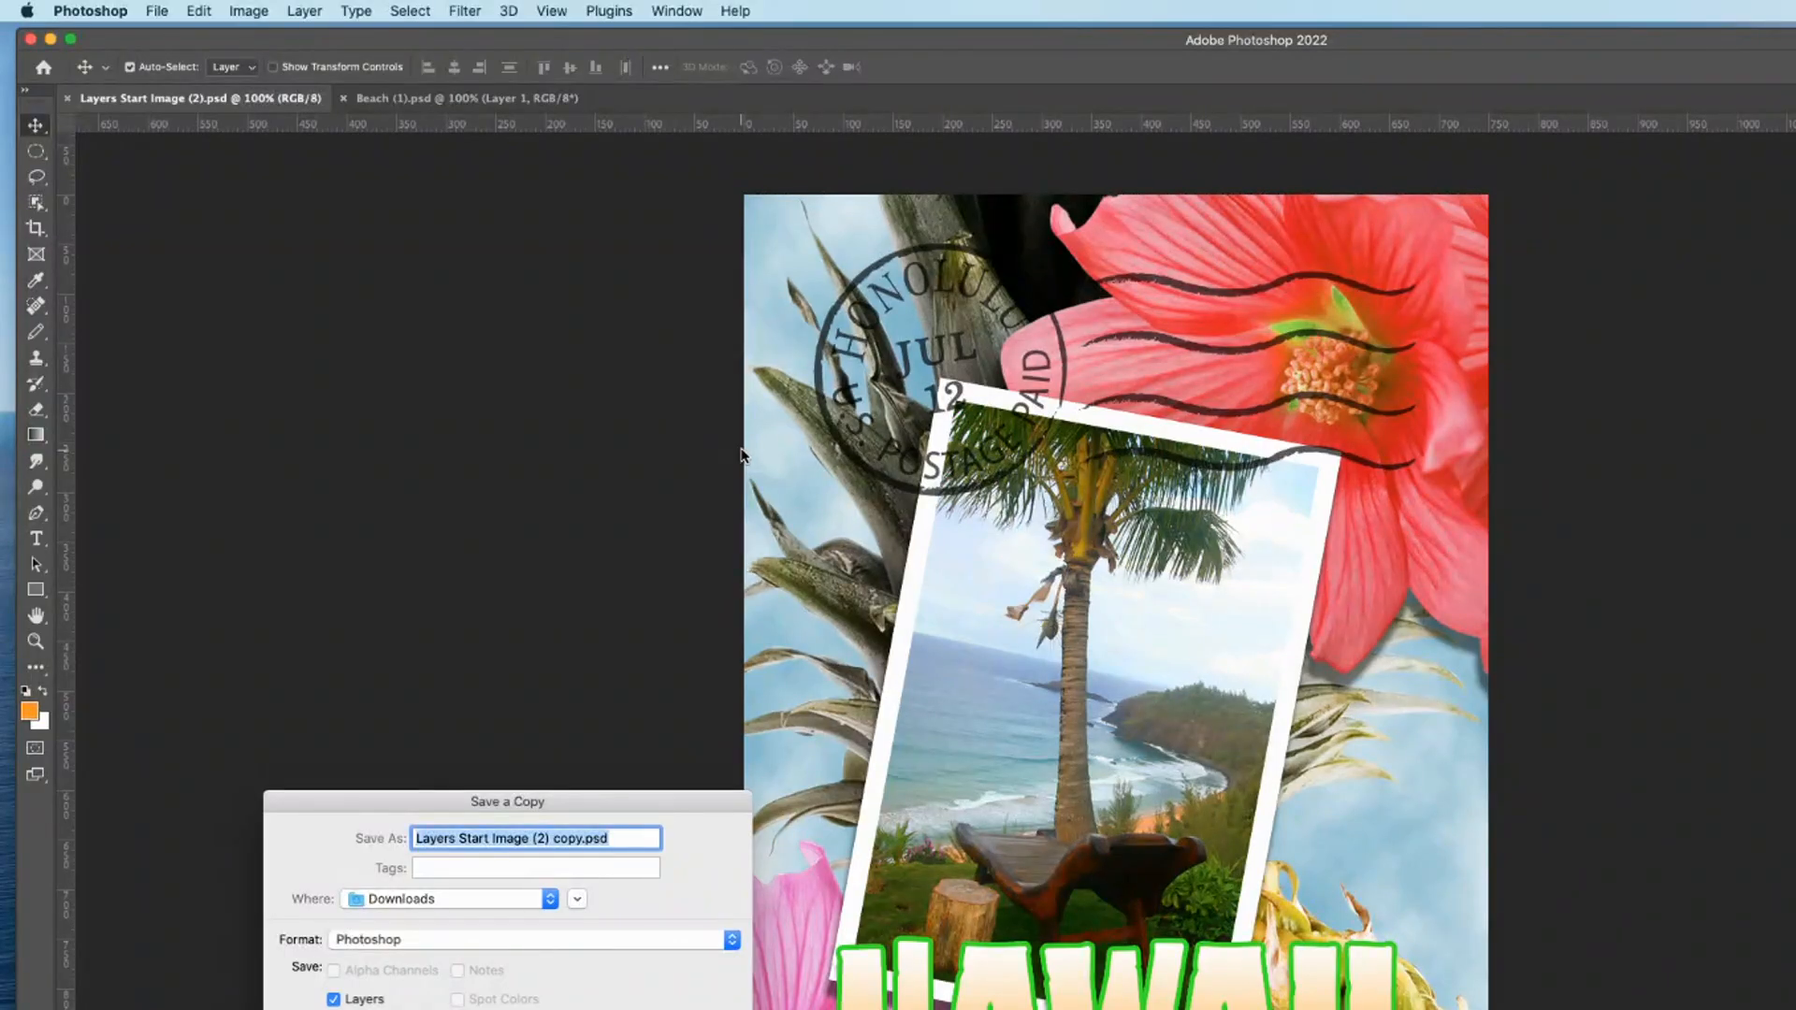
pyautogui.moveTo(609, 806); pyautogui.dragTo(1167, 429)
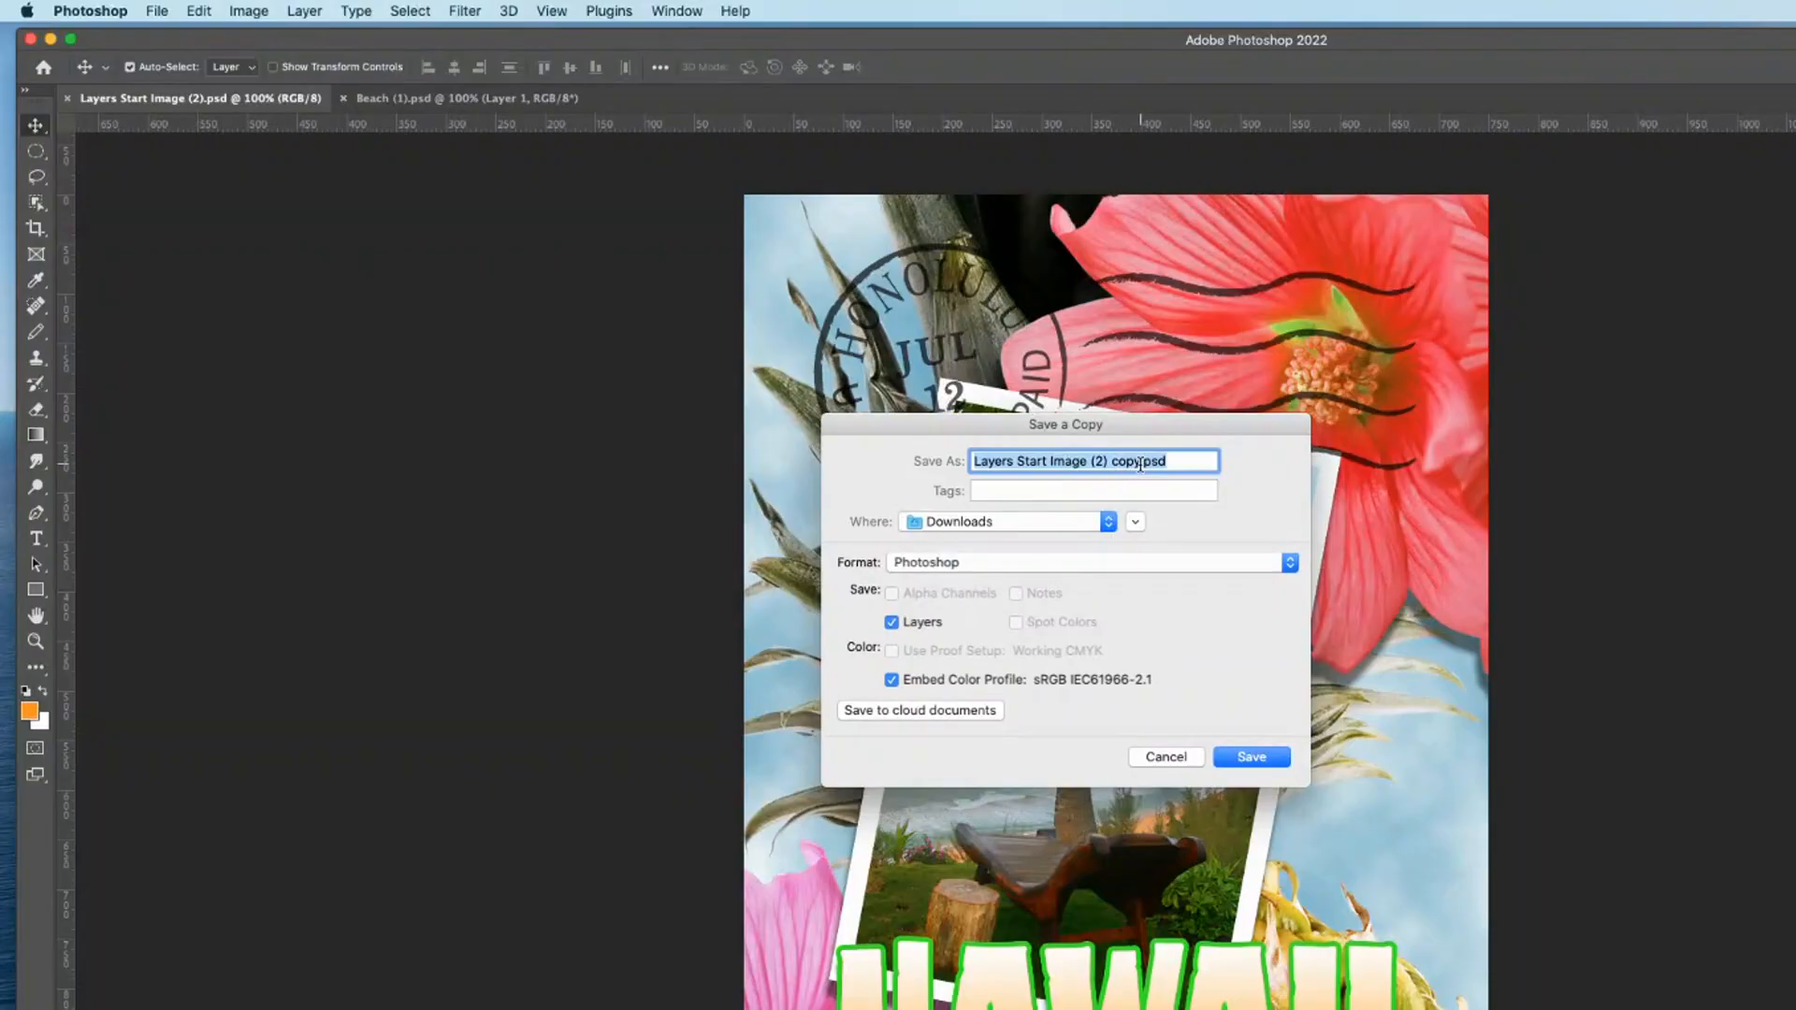
pyautogui.click(1139, 461)
pyautogui.moveTo(1135, 459); pyautogui.dragTo(942, 461)
pyautogui.write('Last_Ha')
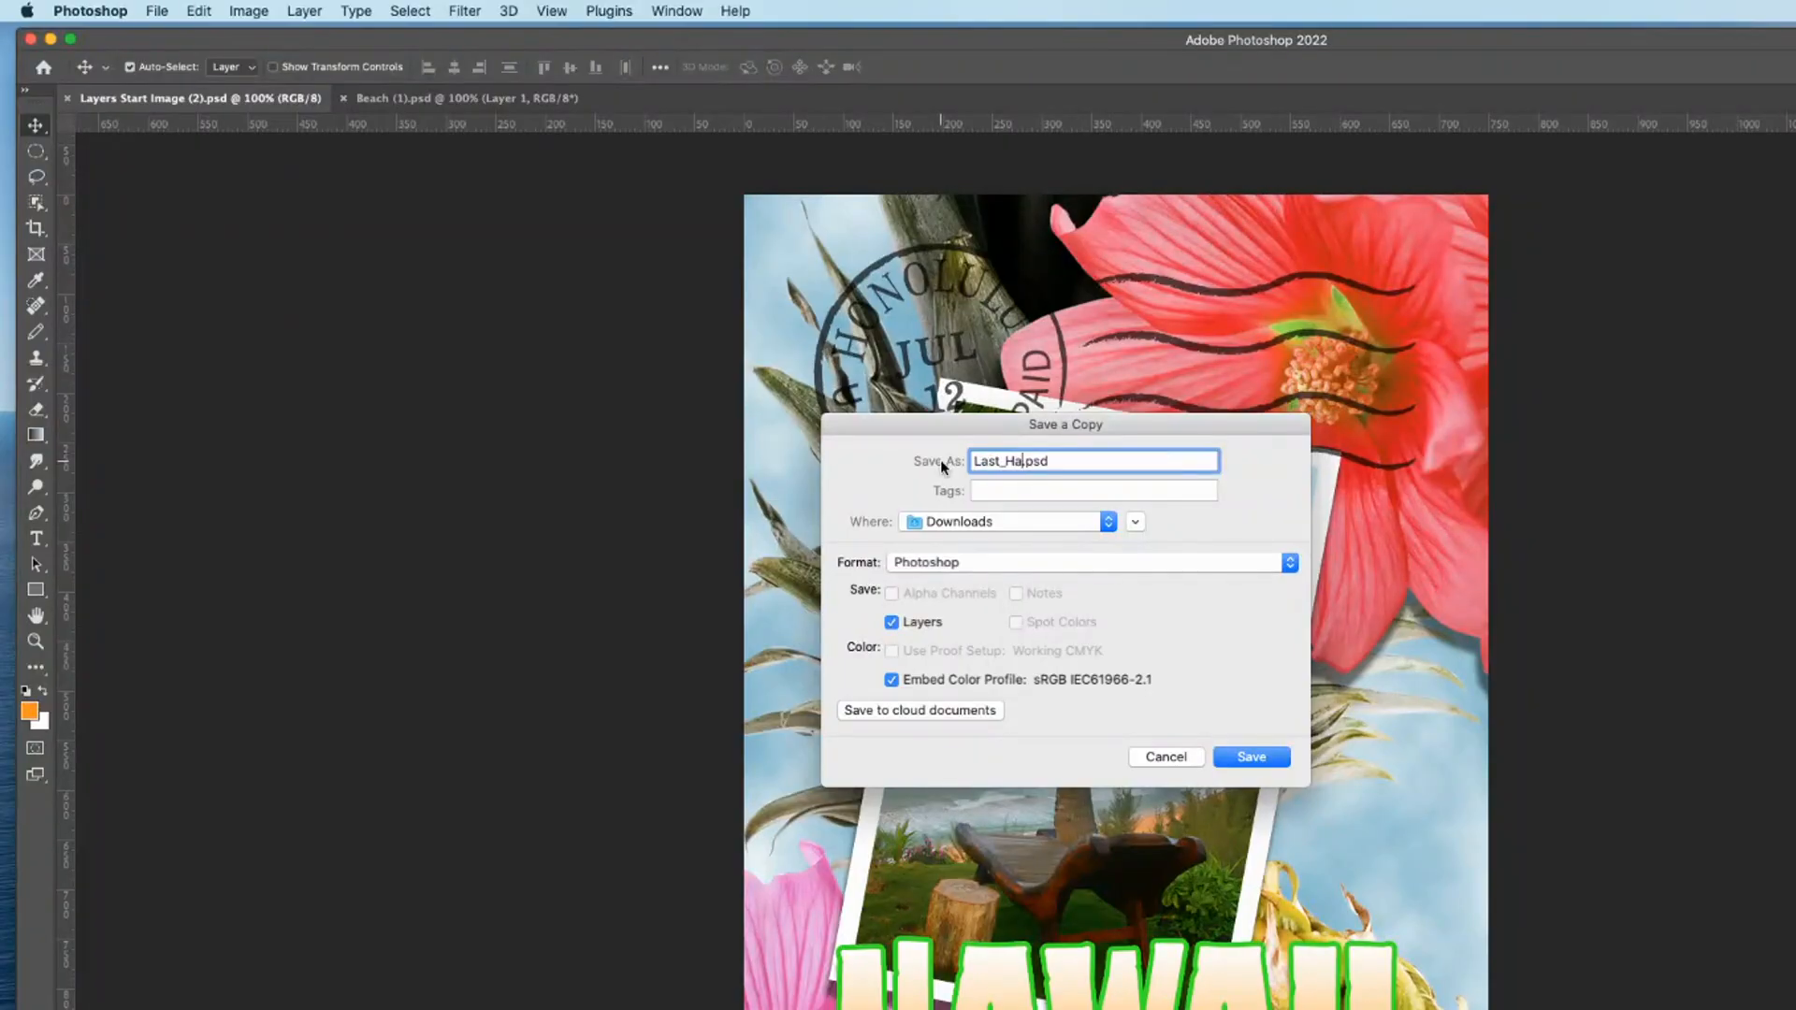
pyautogui.write('waii')
# - Save the copy to the Desktop in JPEG format
pyautogui.click(1108, 524)
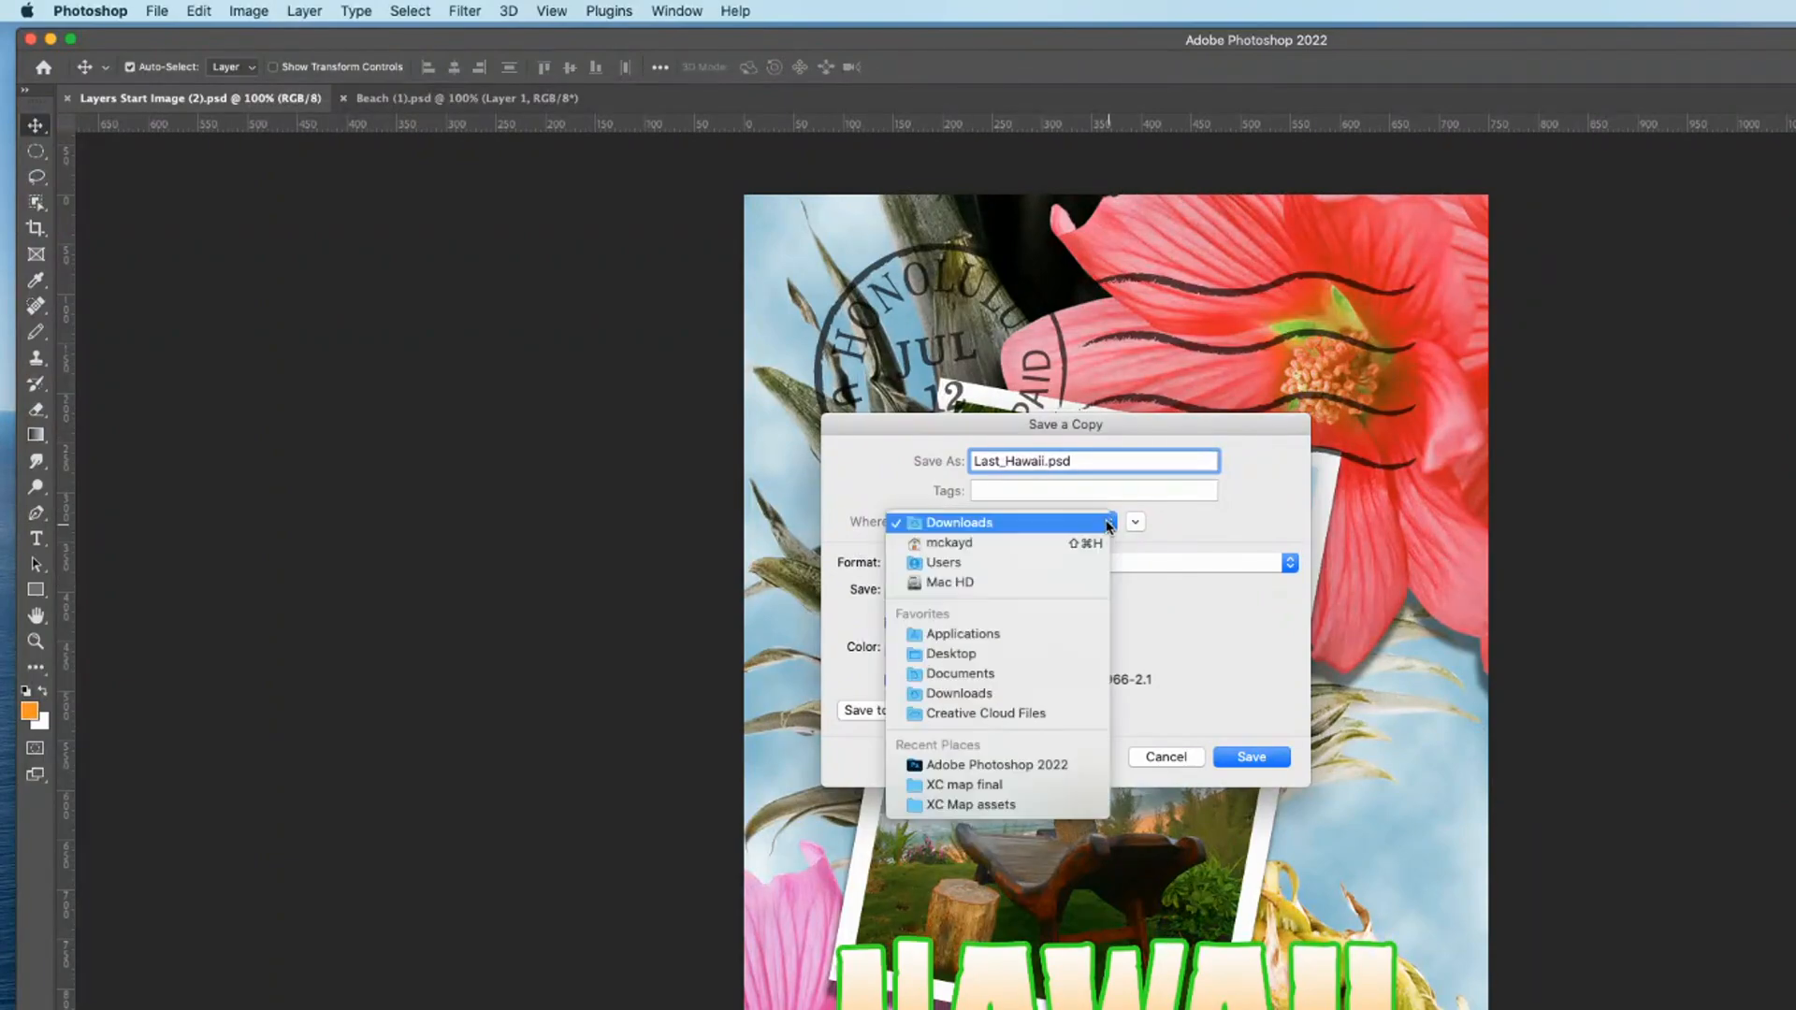
pyautogui.click(1001, 654)
pyautogui.click(1065, 563)
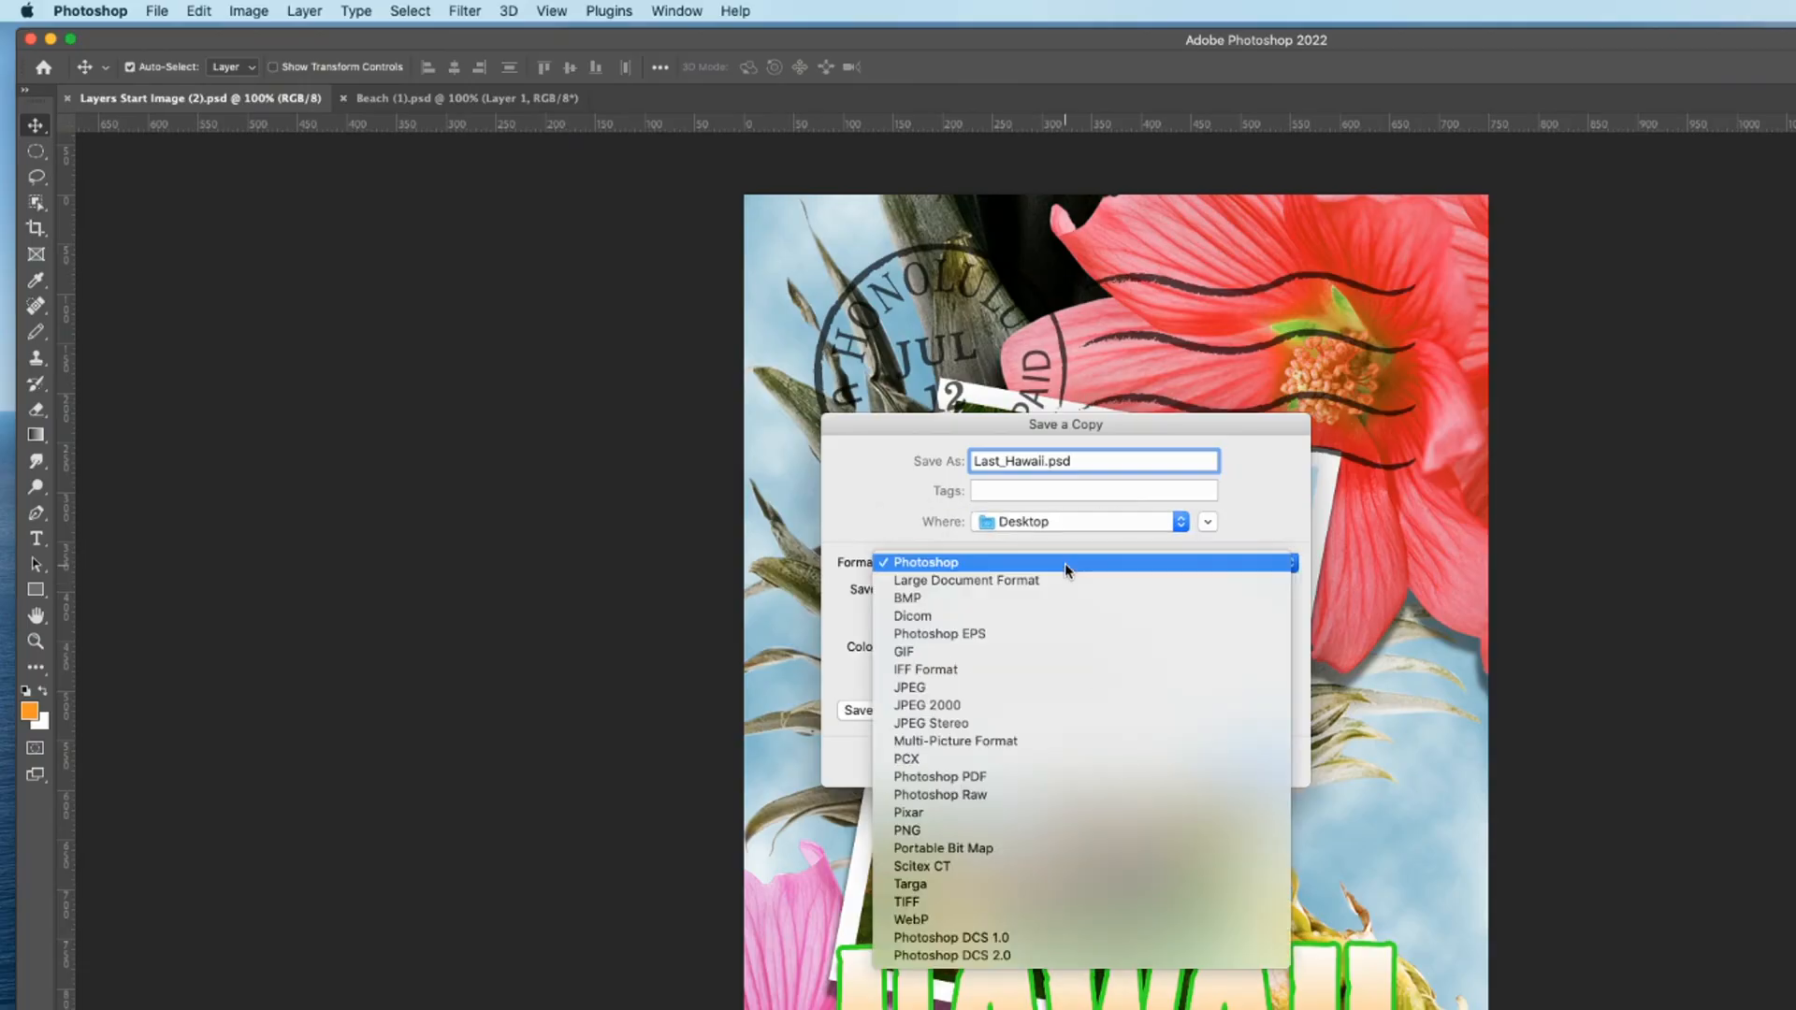
pyautogui.click(966, 689)
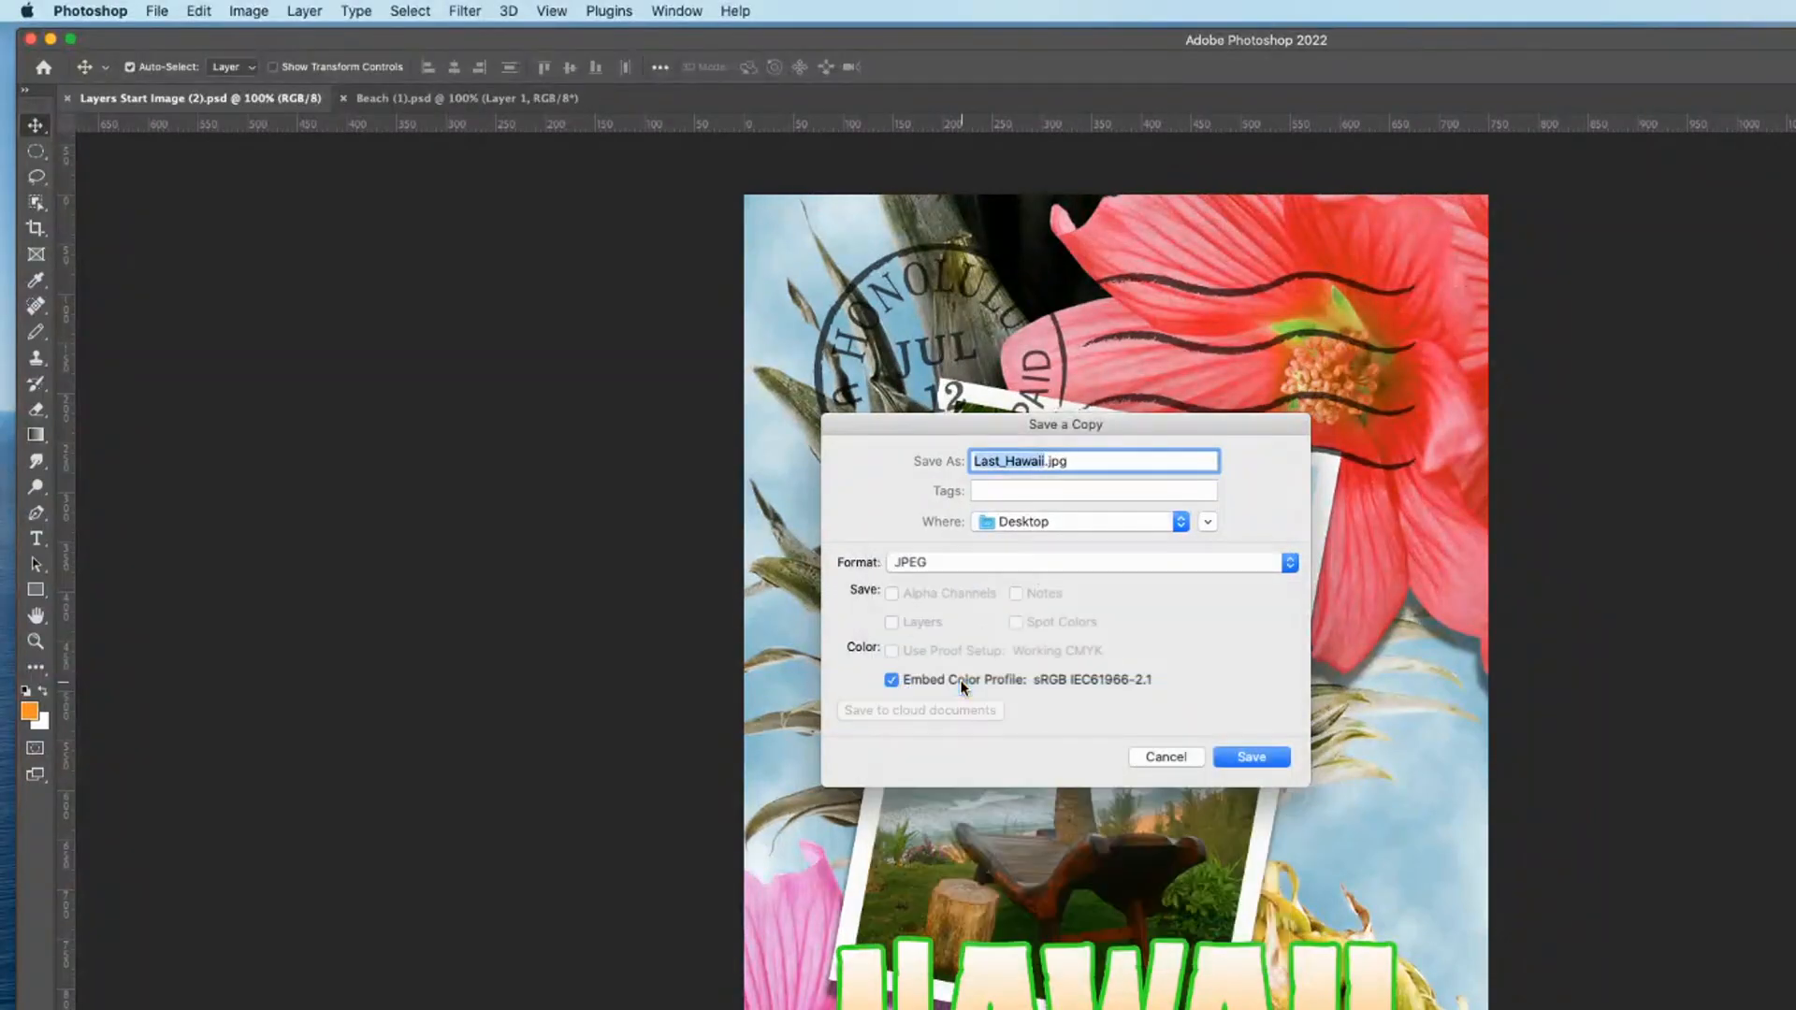
pyautogui.click(1252, 757)
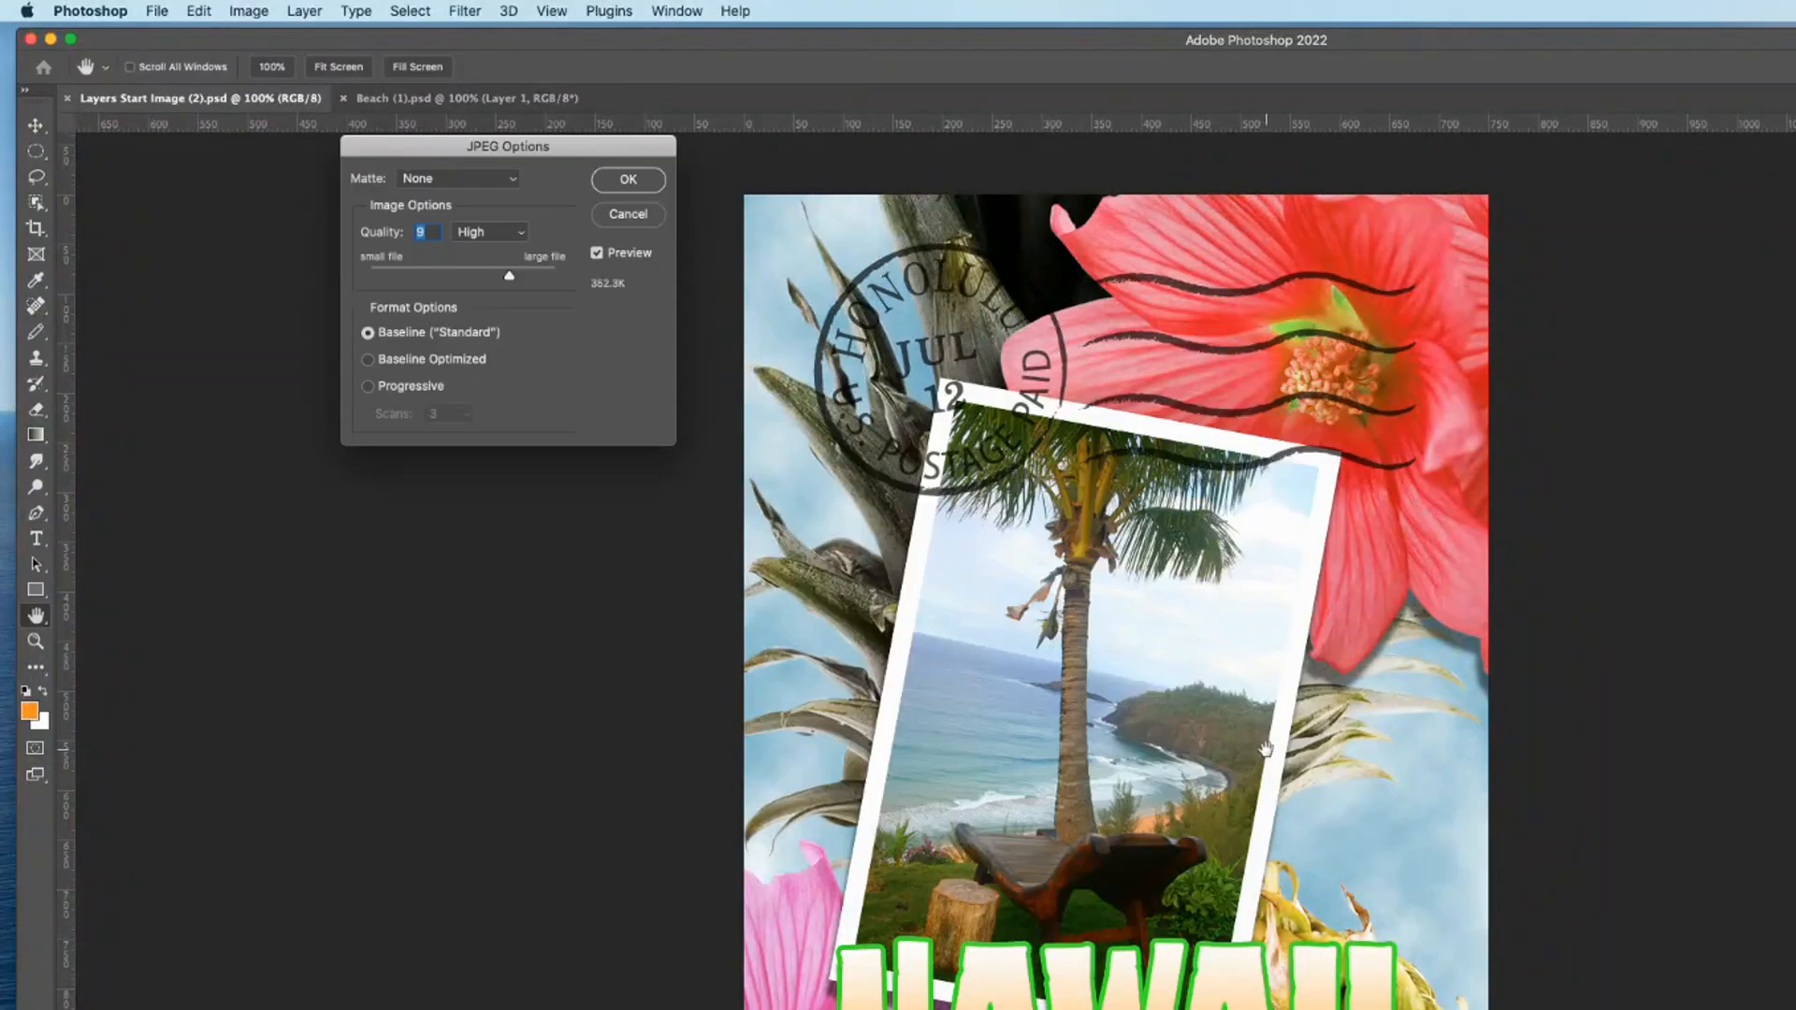
# - Try Maximum and High quality for the JPEG, settle on quality 9, and confirm the export
pyautogui.moveTo(543, 150); pyautogui.dragTo(1102, 388)
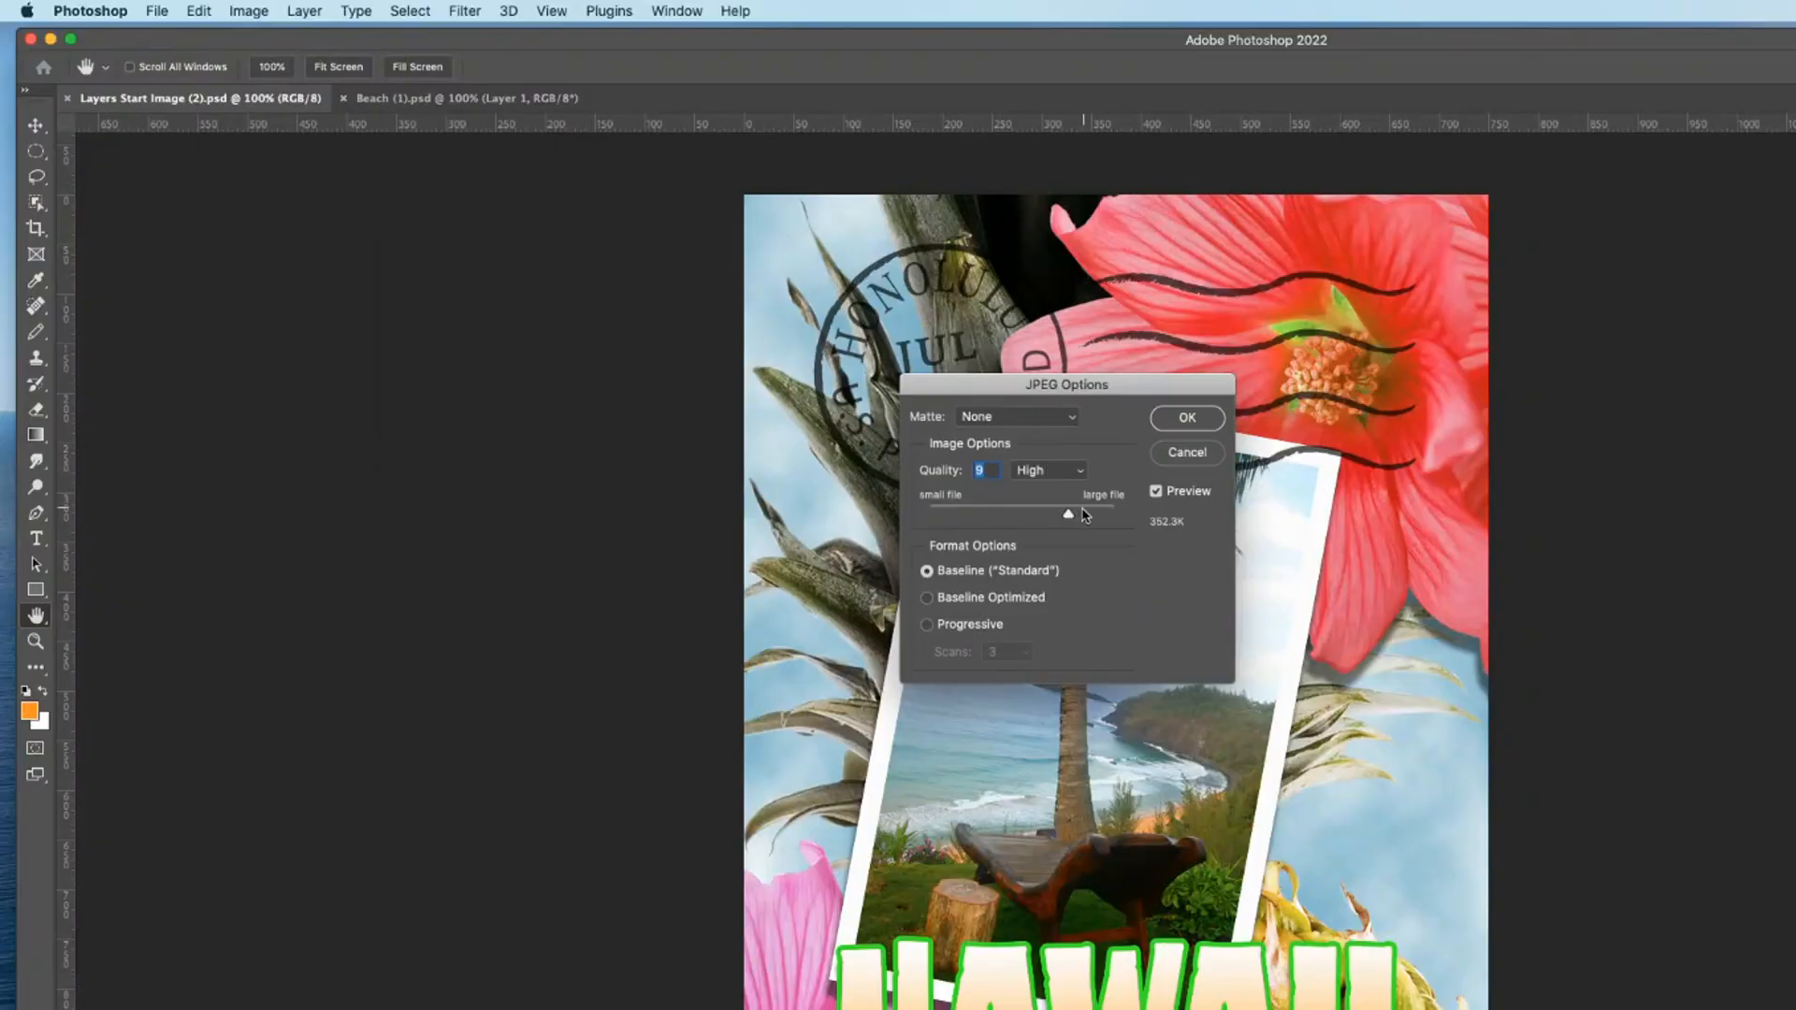
pyautogui.moveTo(1085, 515); pyautogui.dragTo(1123, 518)
pyautogui.click(1079, 470)
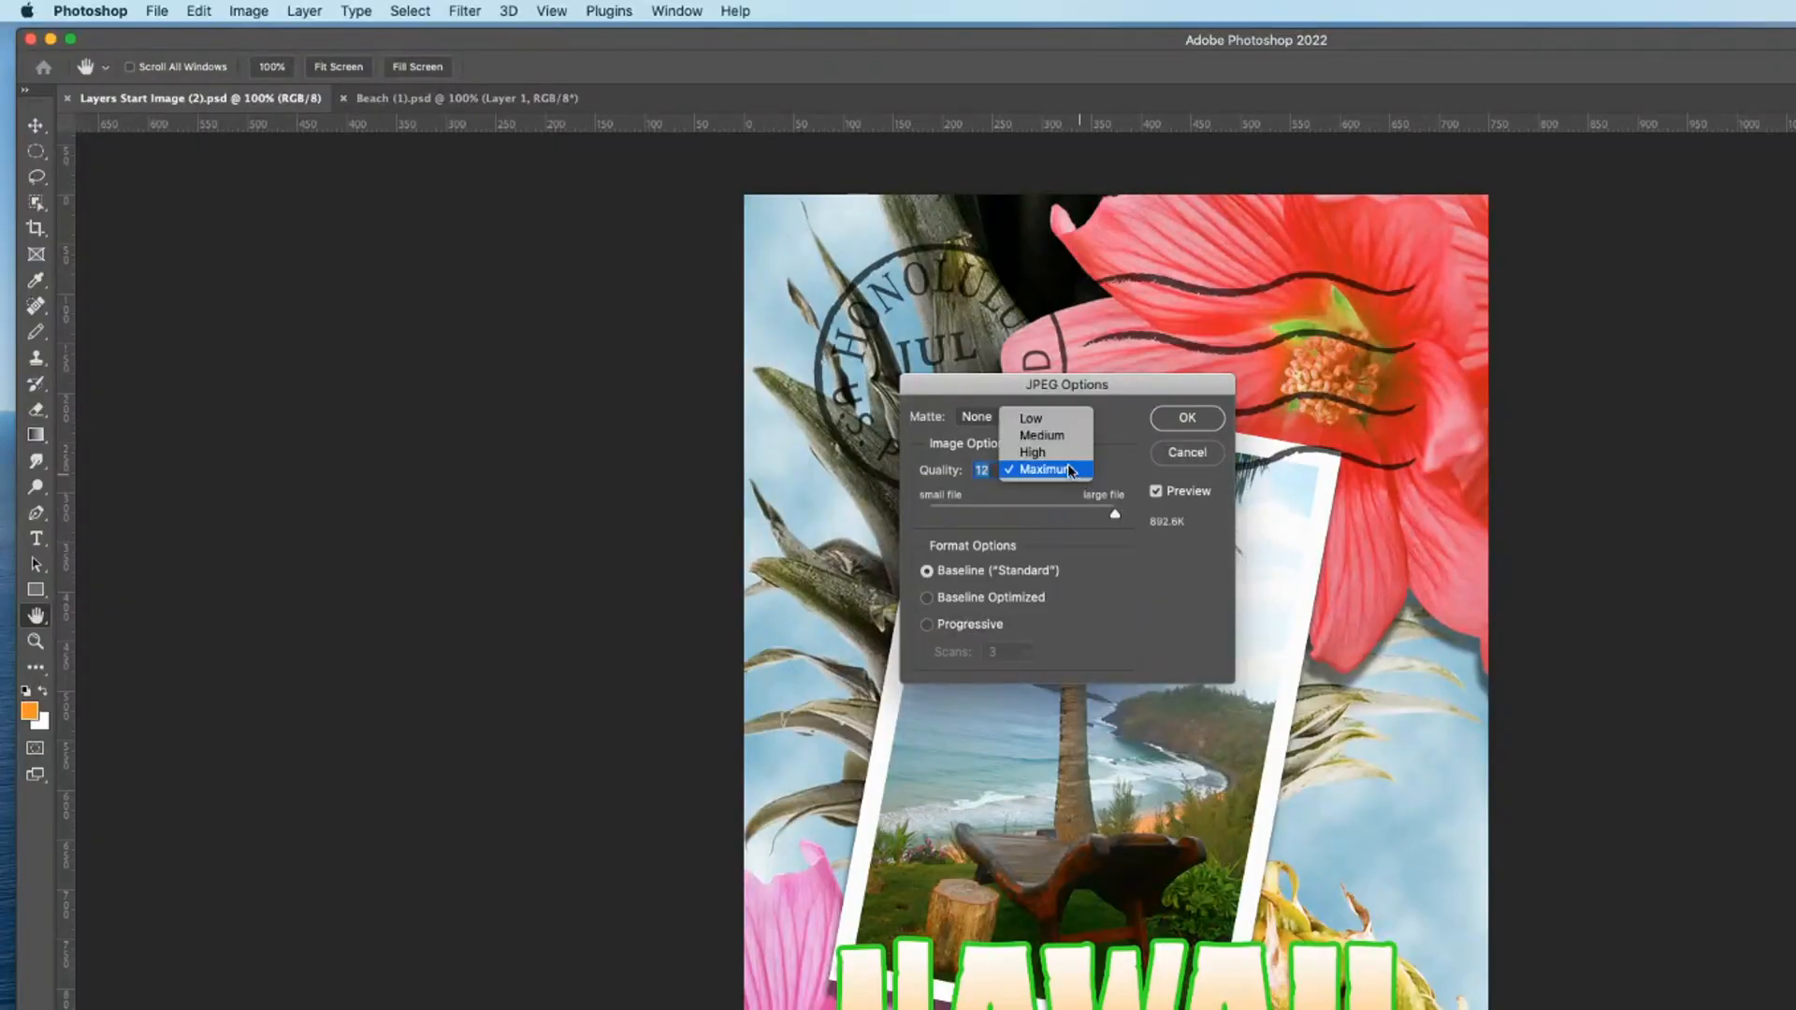
pyautogui.click(1048, 450)
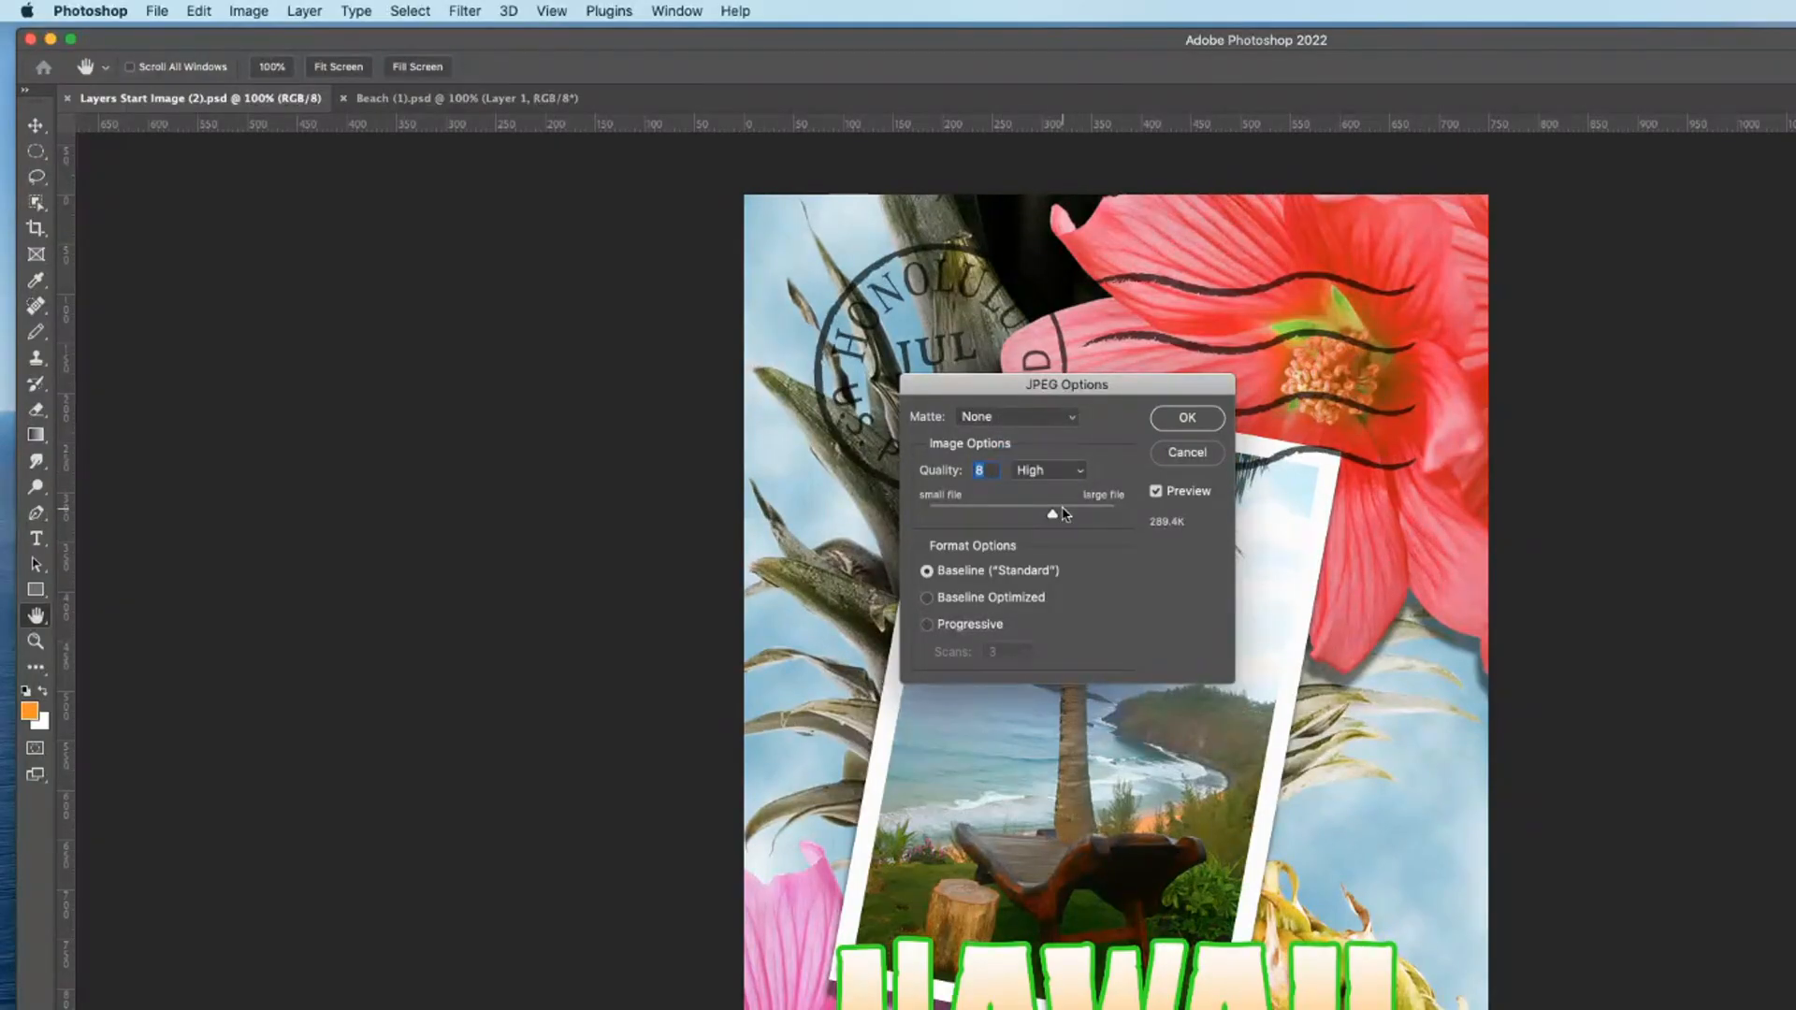
pyautogui.moveTo(1055, 514); pyautogui.dragTo(1063, 514)
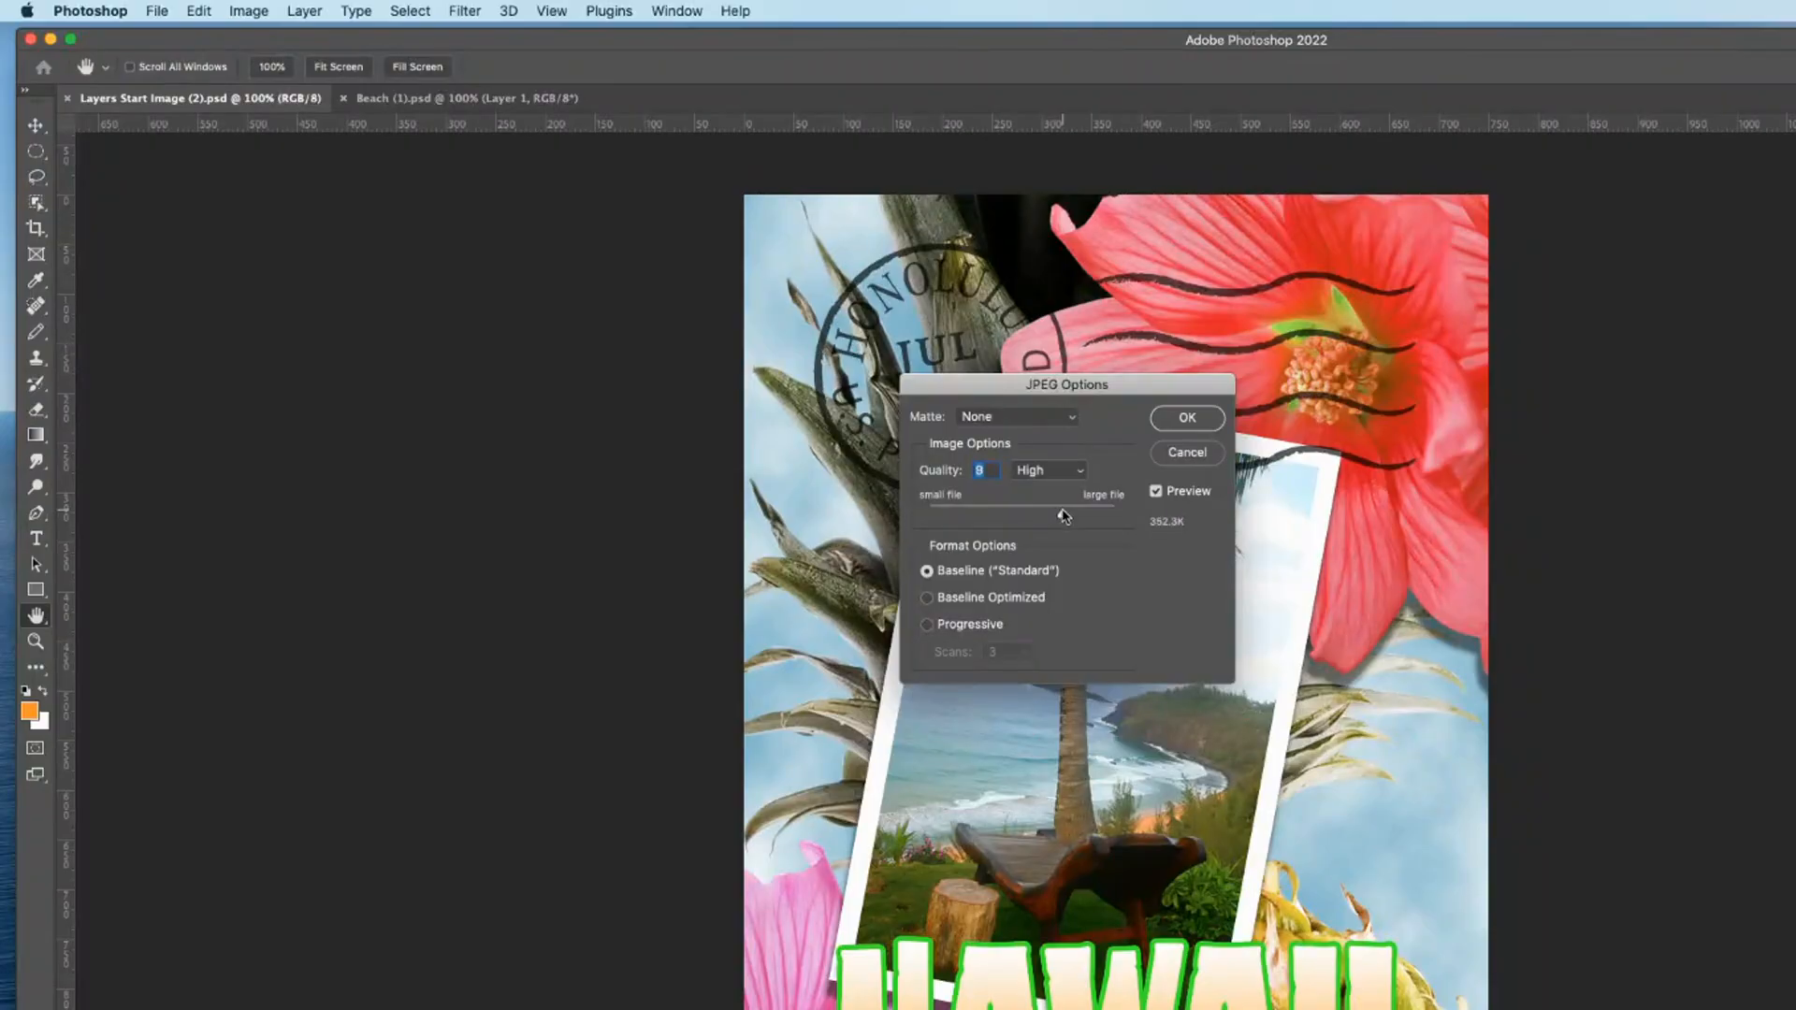
pyautogui.click(1184, 421)
pyautogui.press('v')
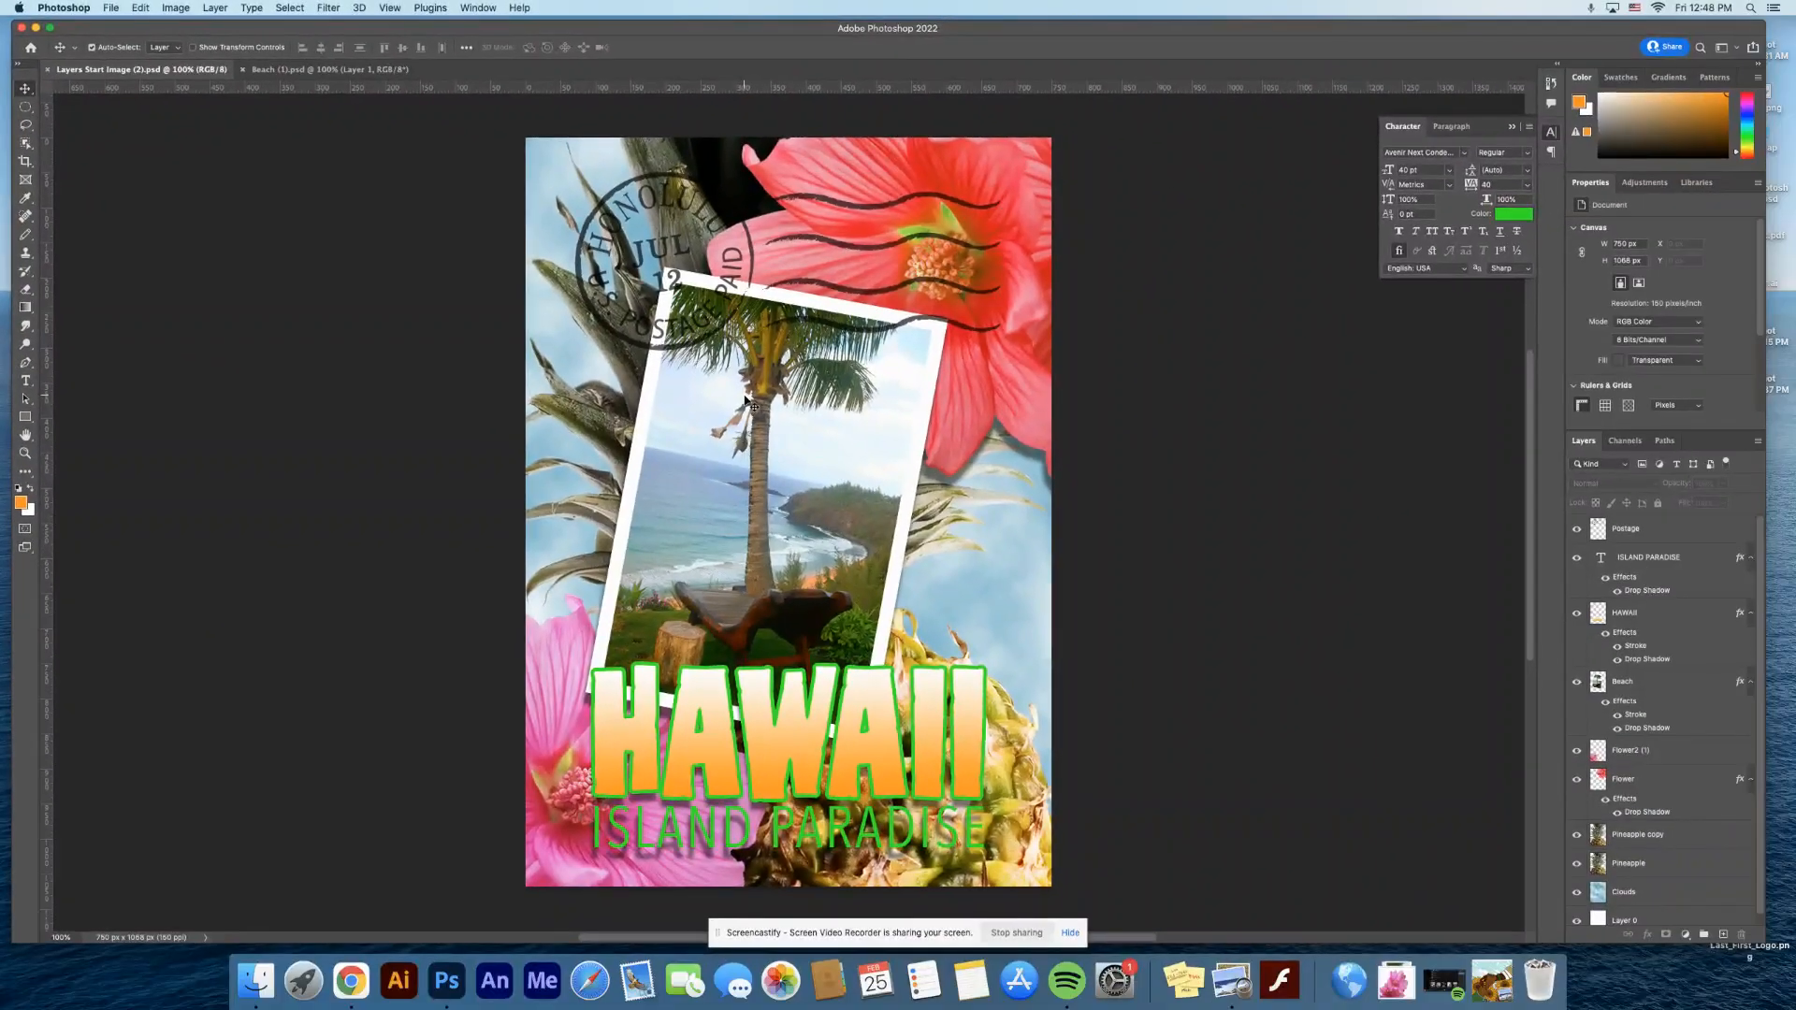